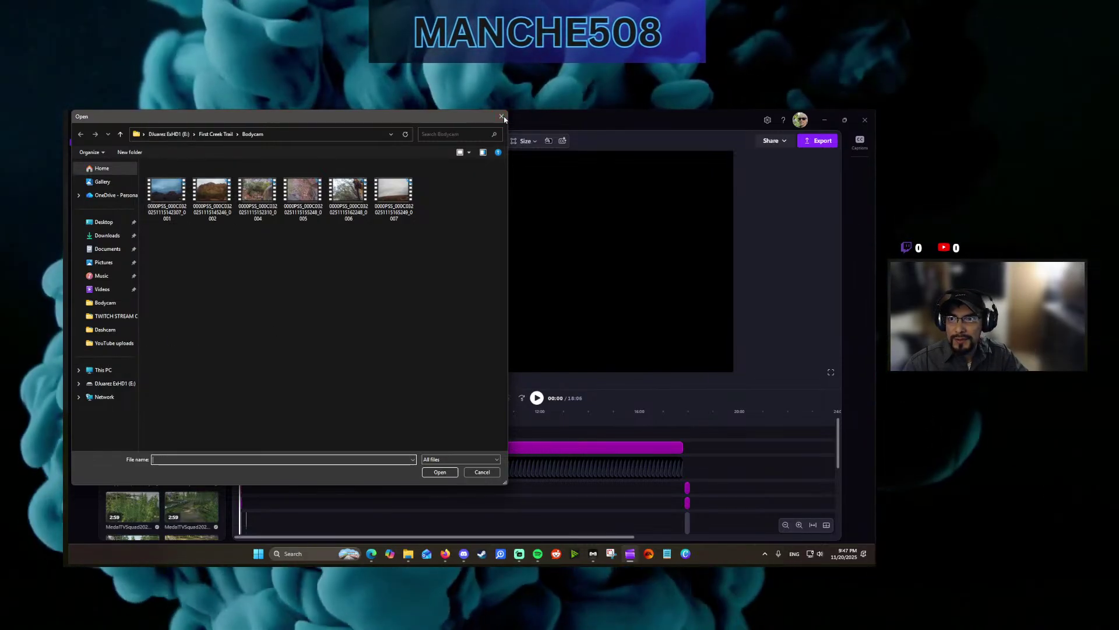
Close the file picker and check the newest untitled clip's file location through Medal before returning to the Clipchamp project.
key(Escape)
key(alt+Tab)
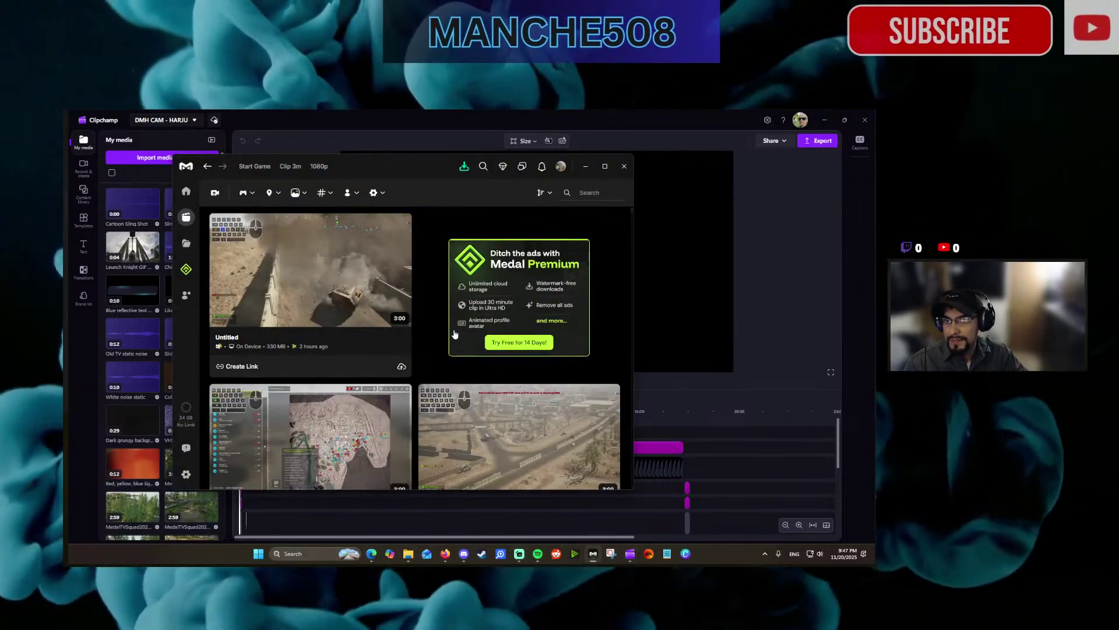
click(399, 341)
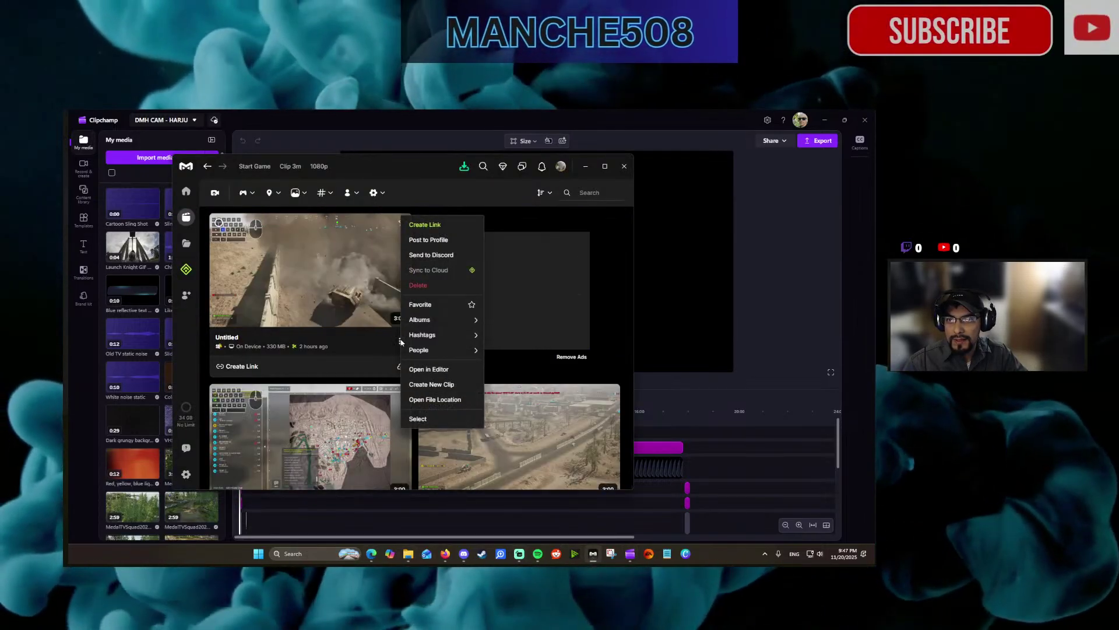
click(436, 402)
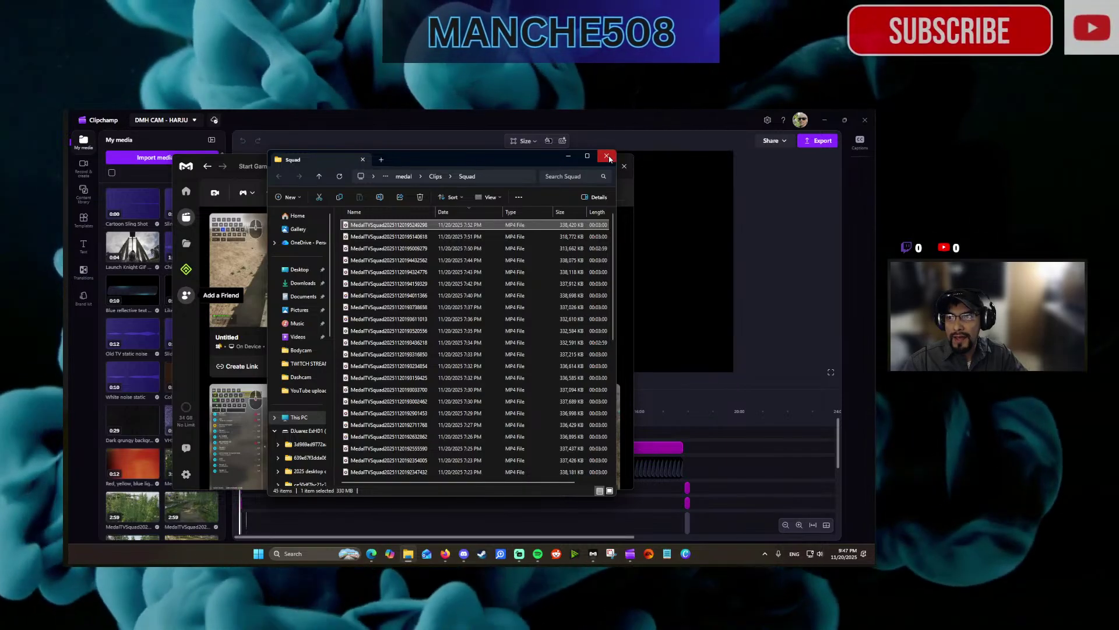
click(568, 155)
click(408, 137)
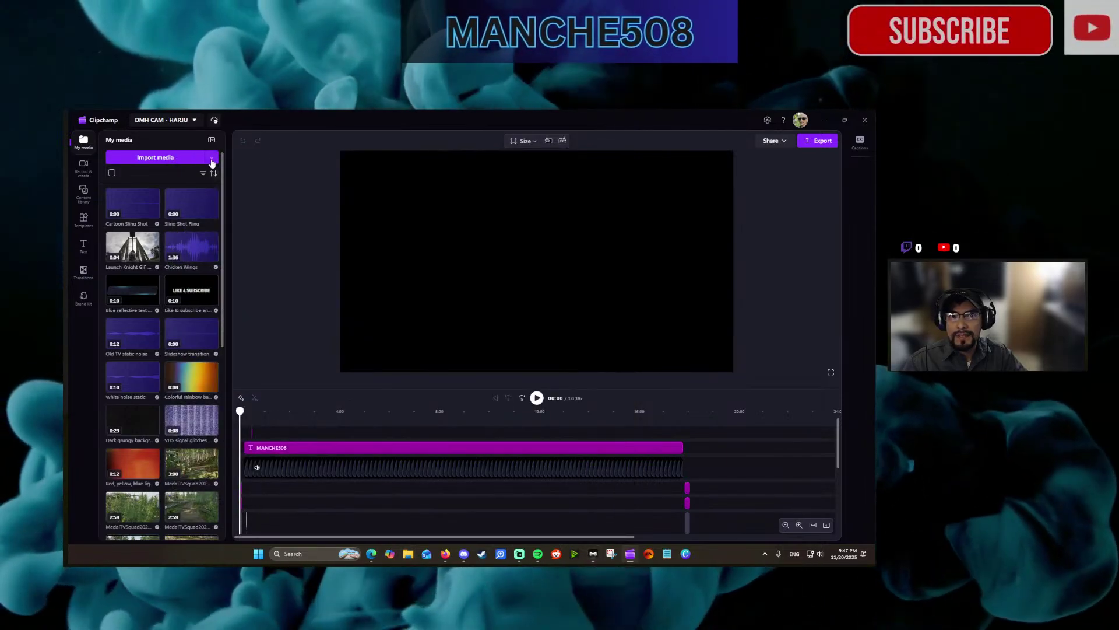
Look over the import options and browse the project's media library down to the last Squad clips.
click(211, 157)
click(312, 155)
scroll(114, 366, down, 1)
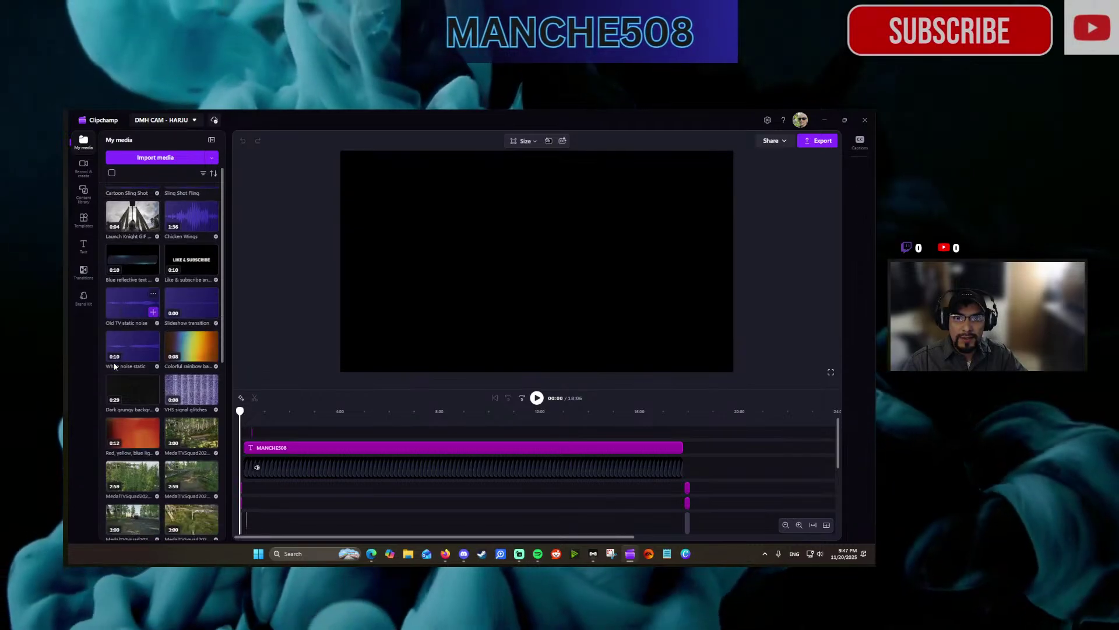
scroll(114, 366, down, 10)
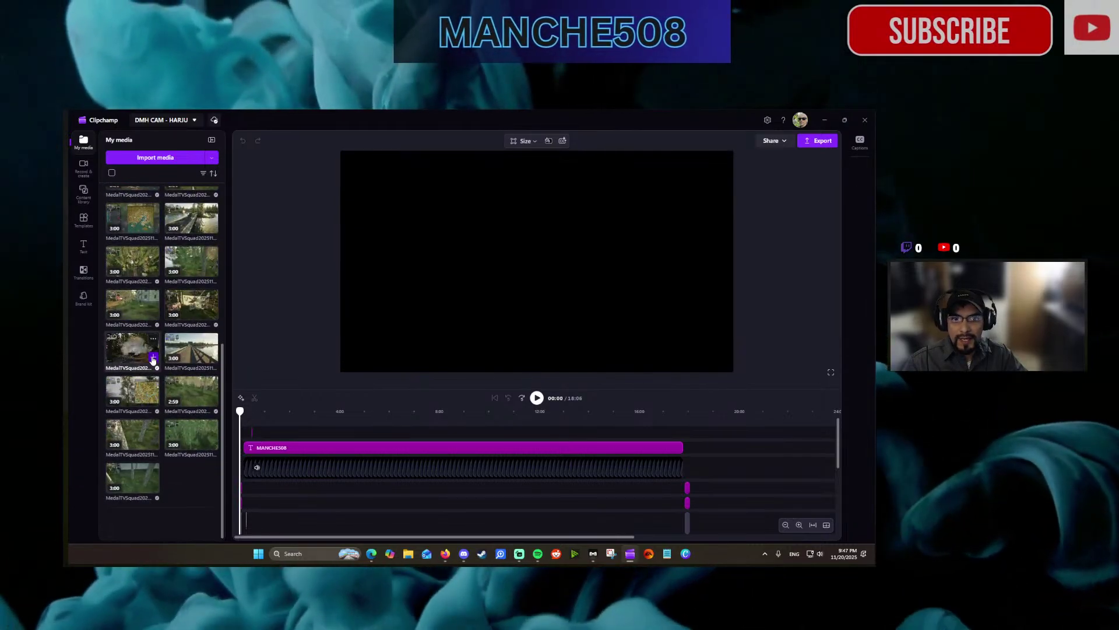
Examine the layered video, title and audio tracks in the opening seconds of the timeline at high magnification.
scroll(302, 510, down, 3)
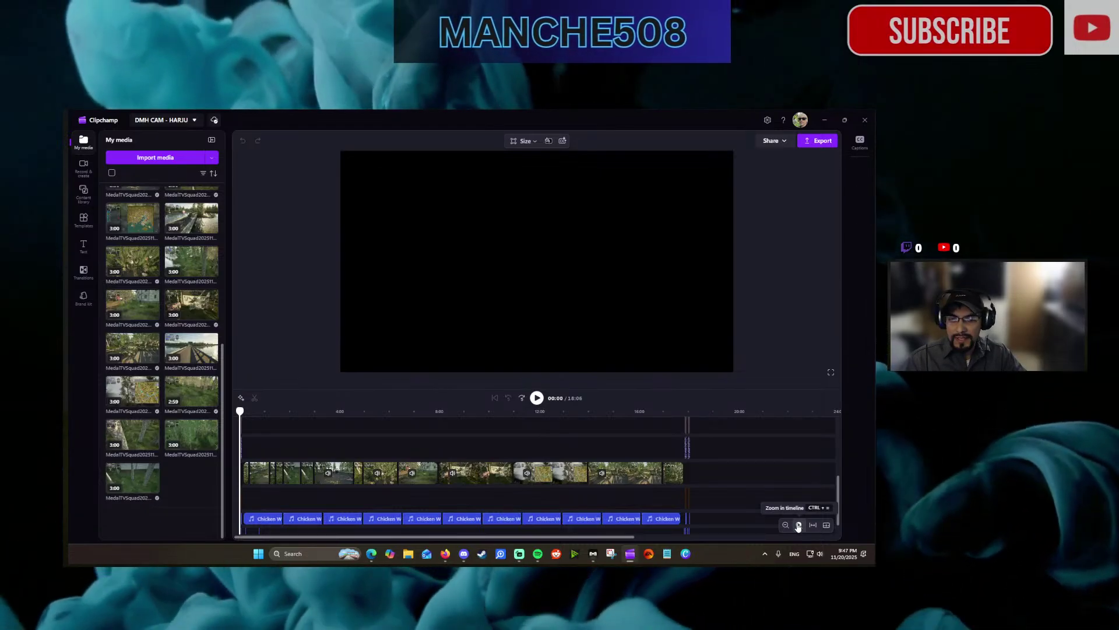
click(799, 525)
click(798, 525)
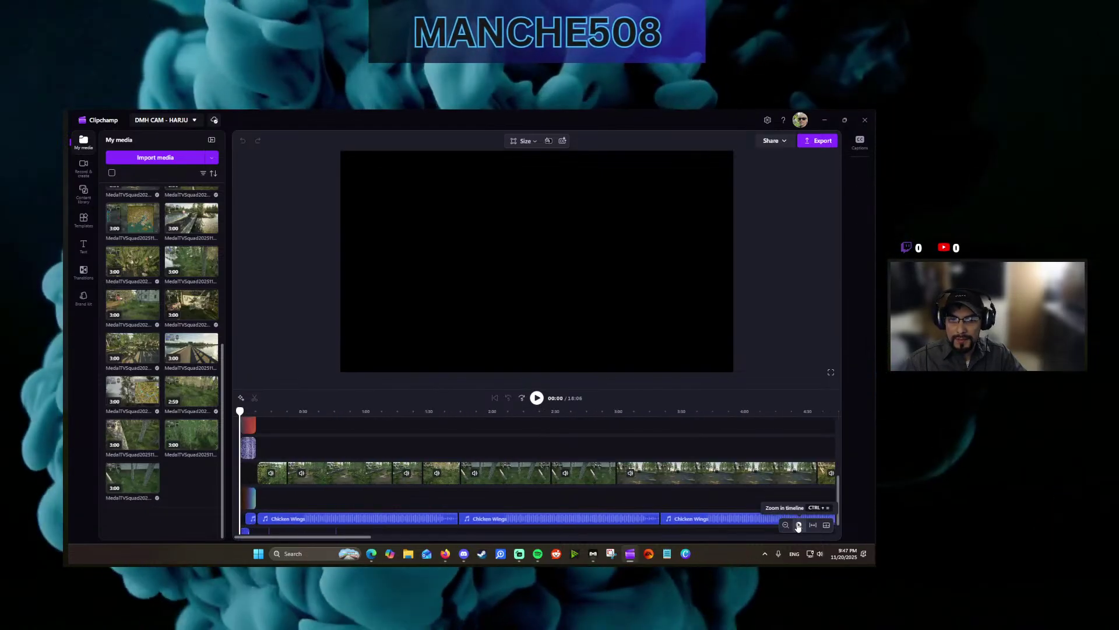
click(799, 525)
click(799, 525)
click(799, 525)
click(798, 526)
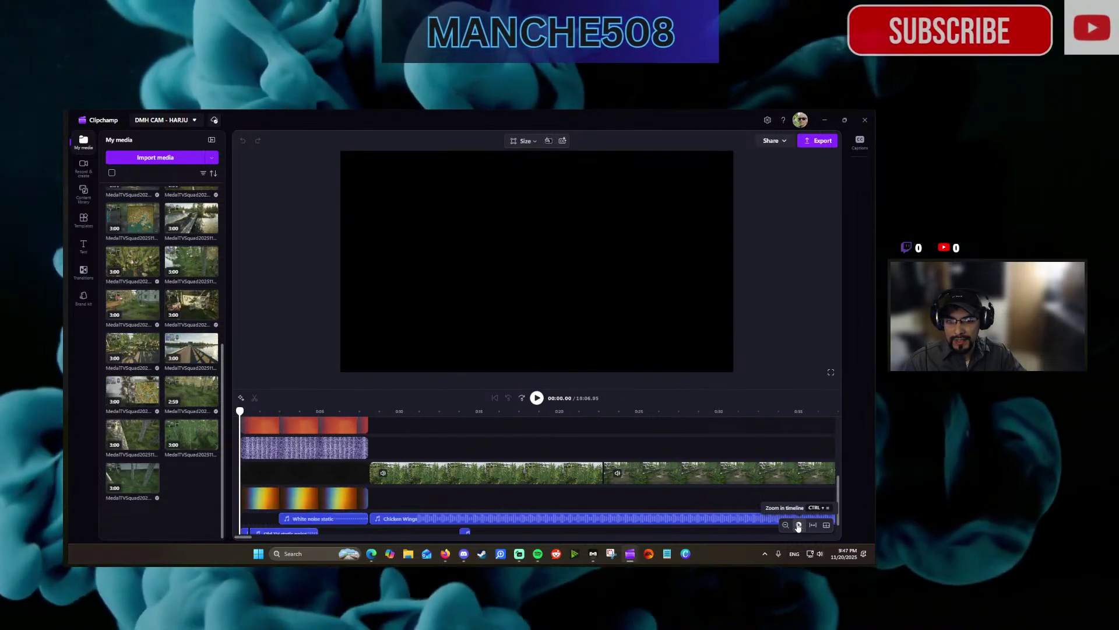
click(799, 525)
click(305, 482)
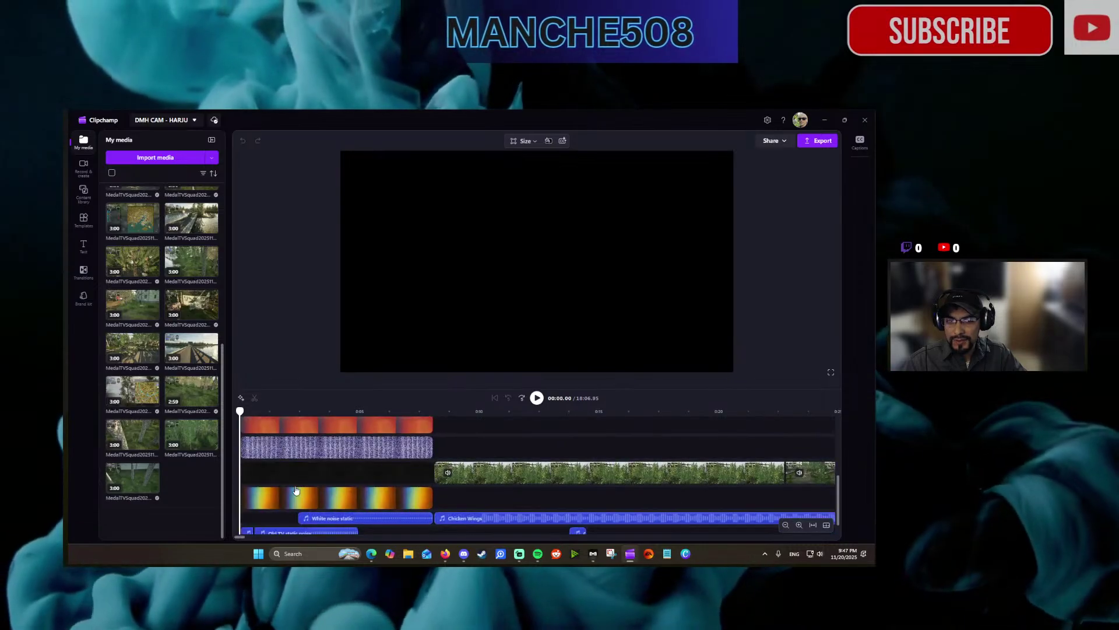
scroll(295, 489, up, 3)
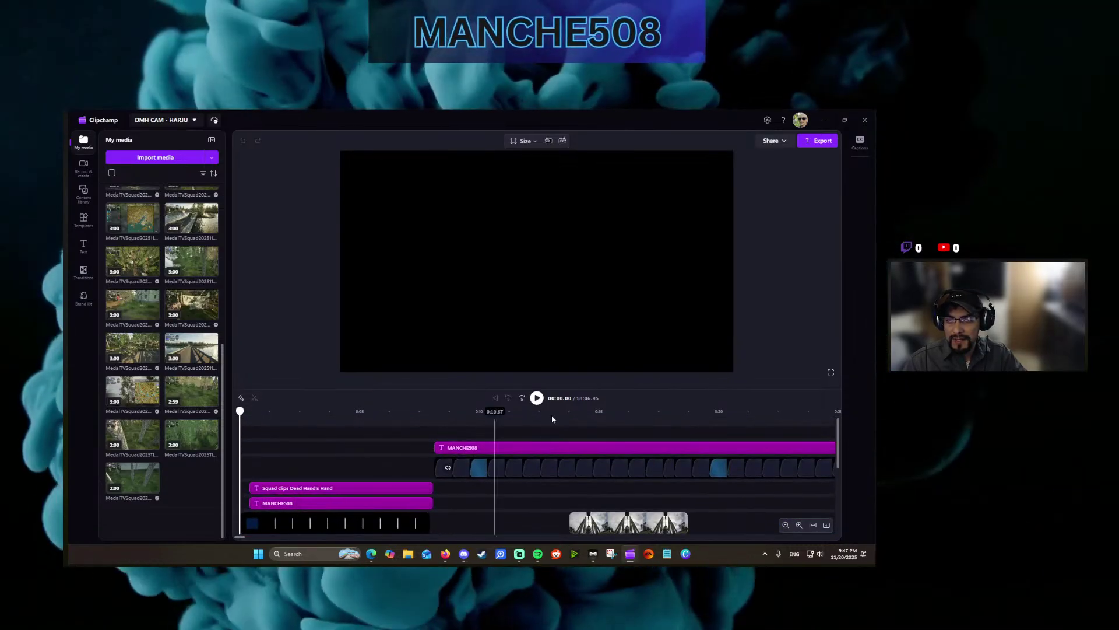
Preview the intro from the start of the project until the first gameplay clip with the MANCHE508 watermark appears.
click(537, 398)
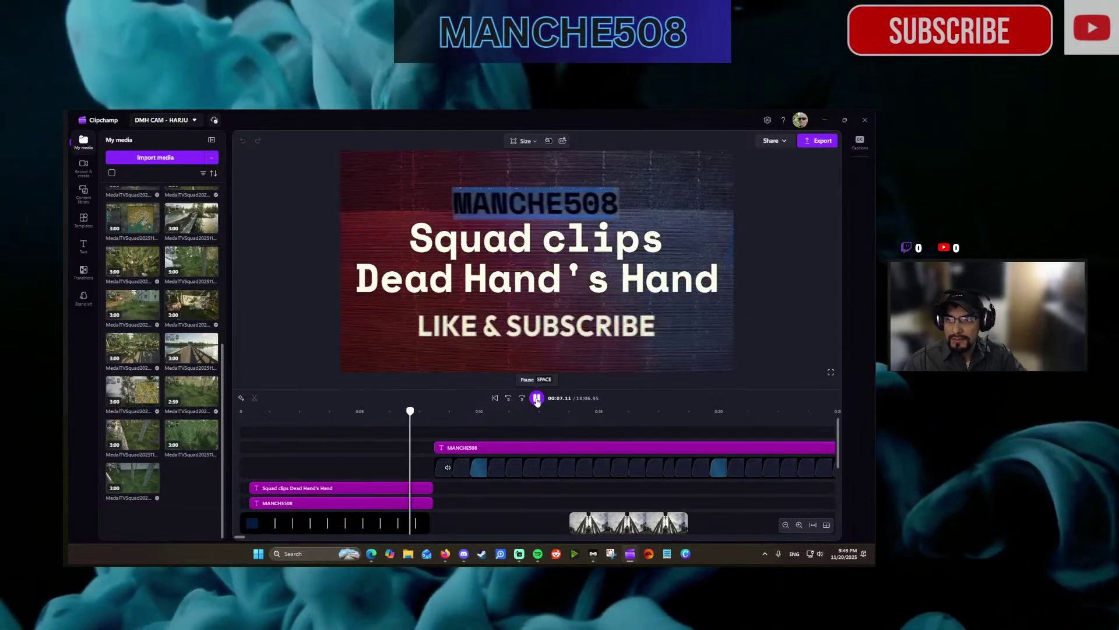
click(537, 398)
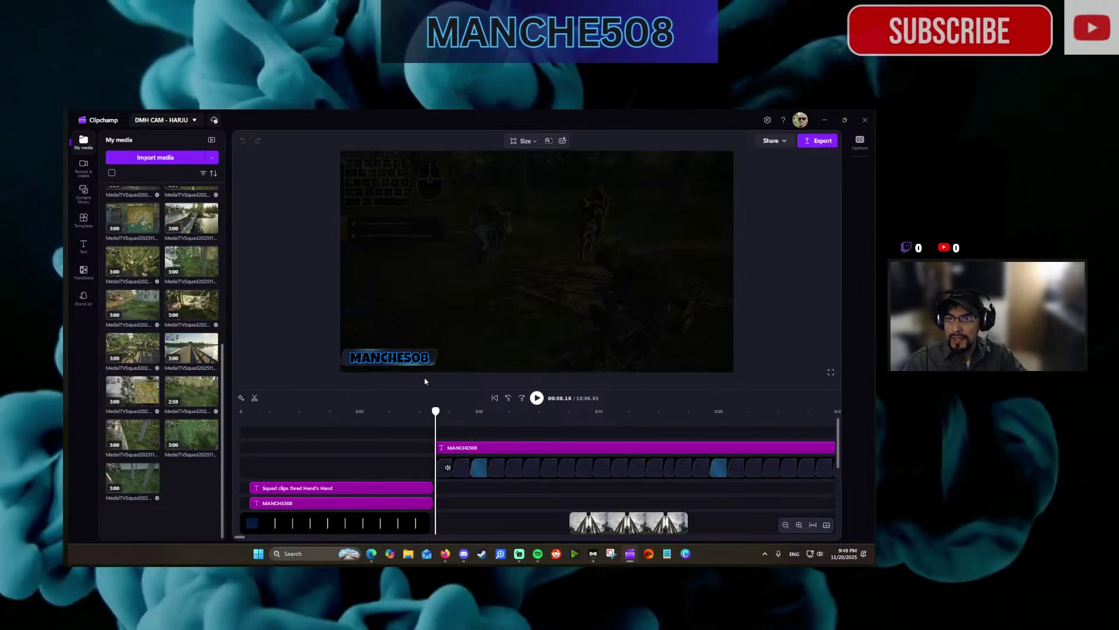
click(374, 368)
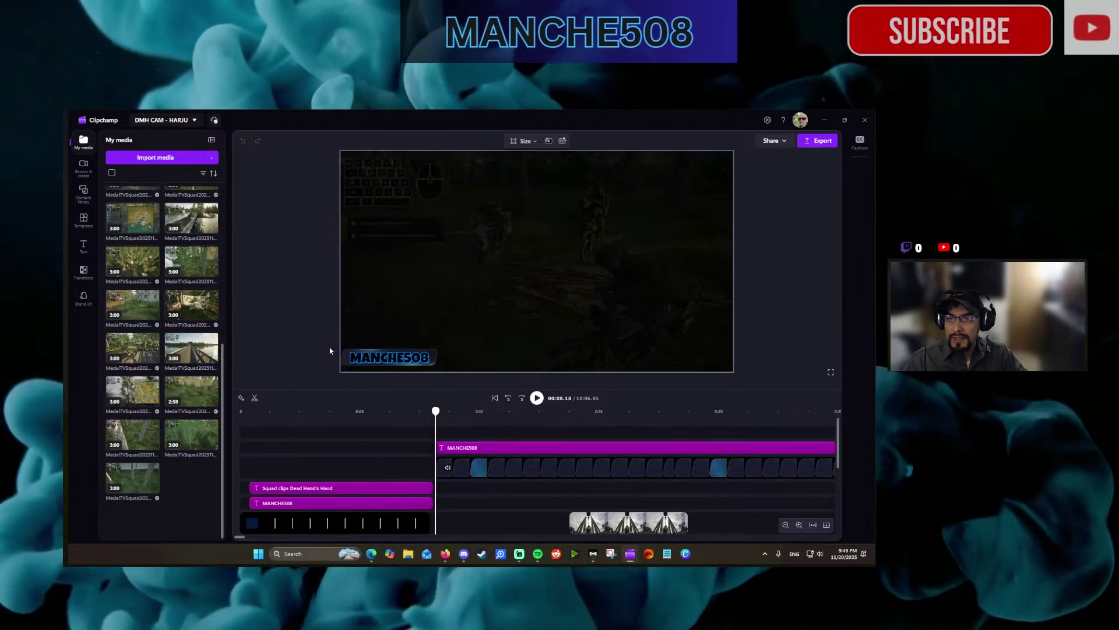
click(416, 367)
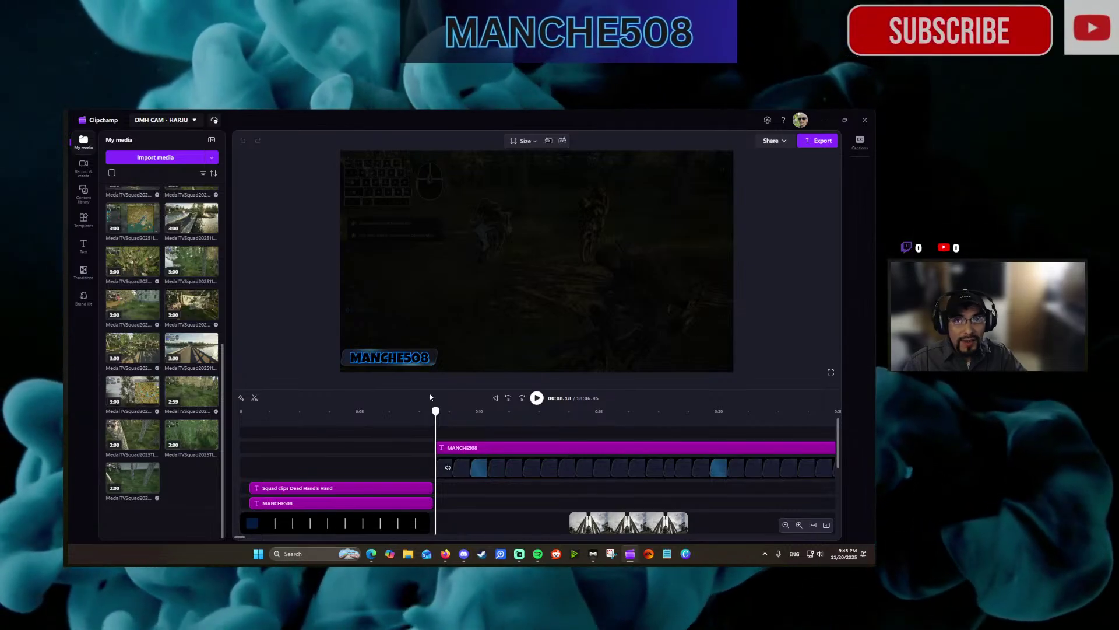
Set both fade in and fade out to 0.5 s for the long MANCHE508 title and the overlay beneath it.
click(464, 461)
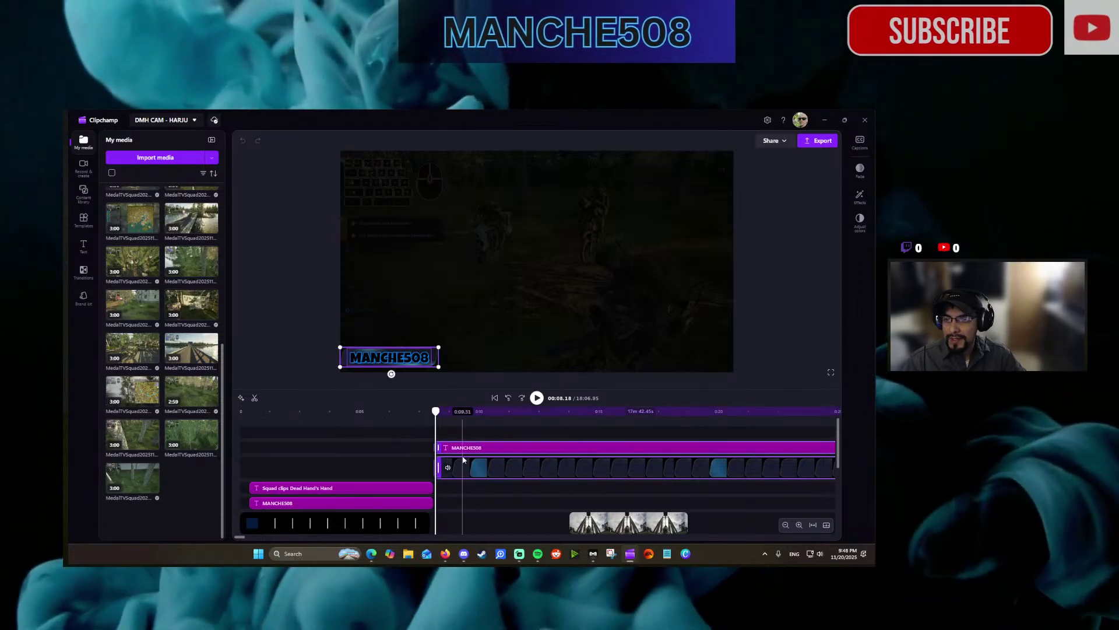
click(861, 170)
drag(746, 178, 753, 178)
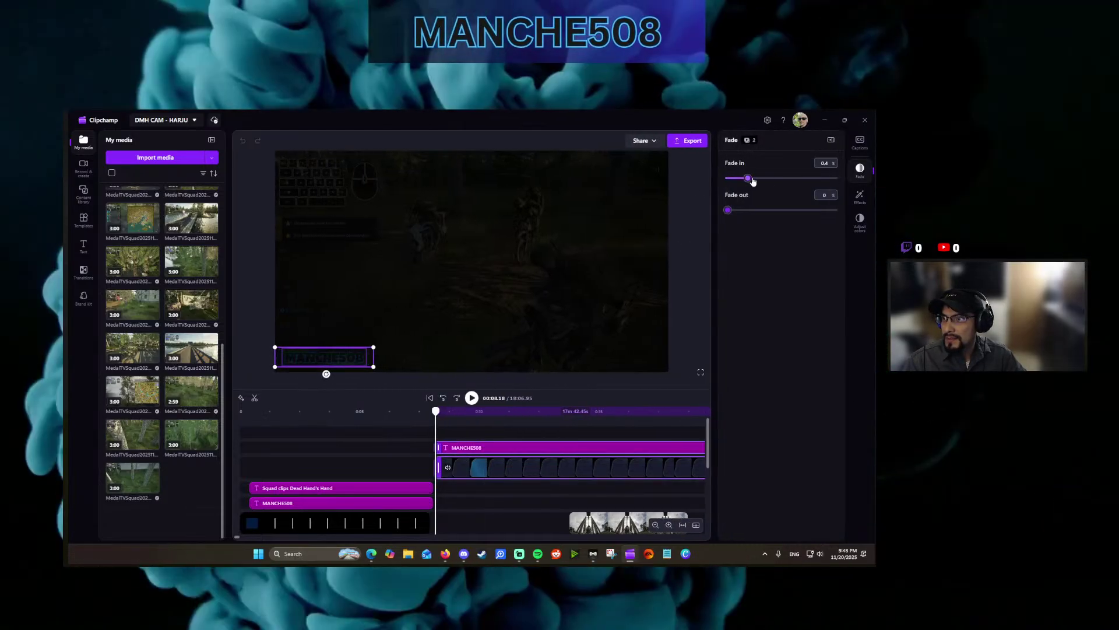
click(754, 210)
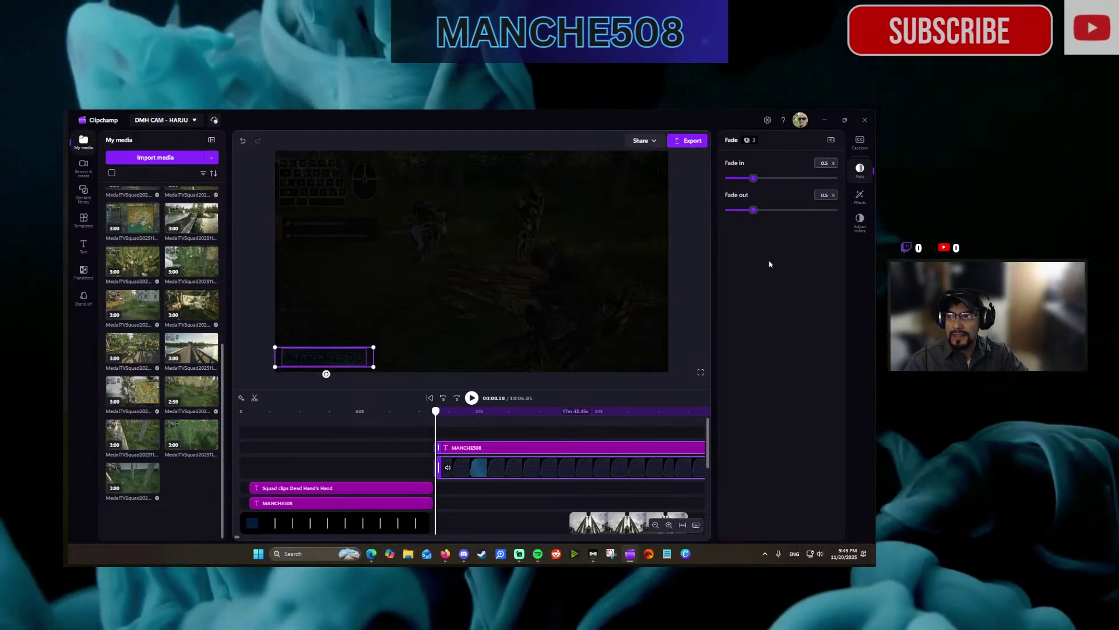
Preview the opening gameplay with the faded watermark until the rocket GIF overlay shows at about 15 s.
click(472, 398)
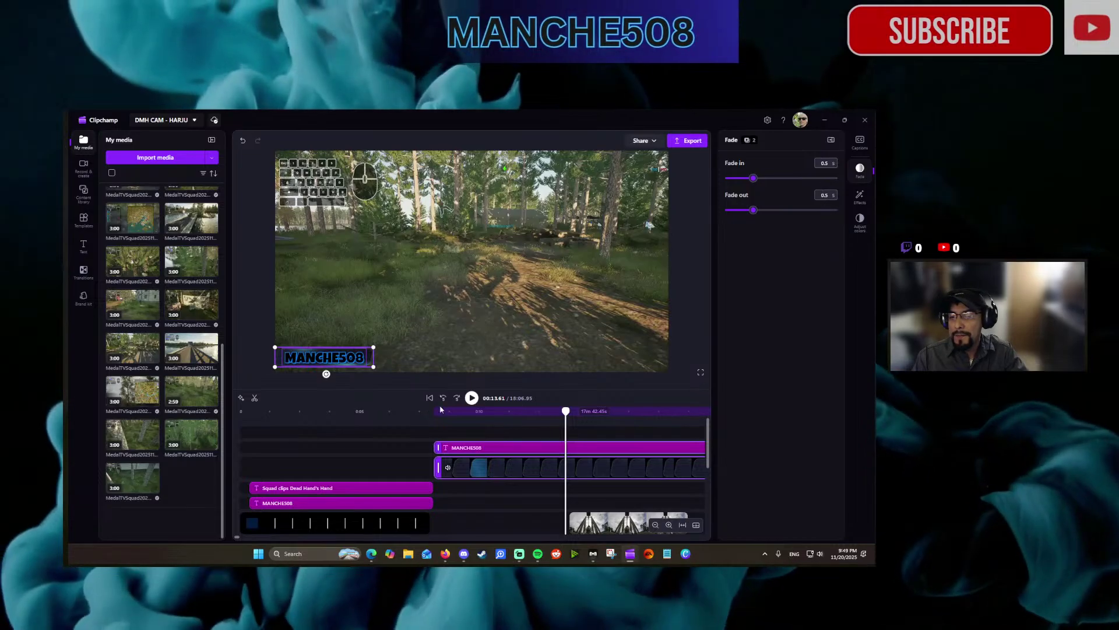
scroll(496, 473, down, 3)
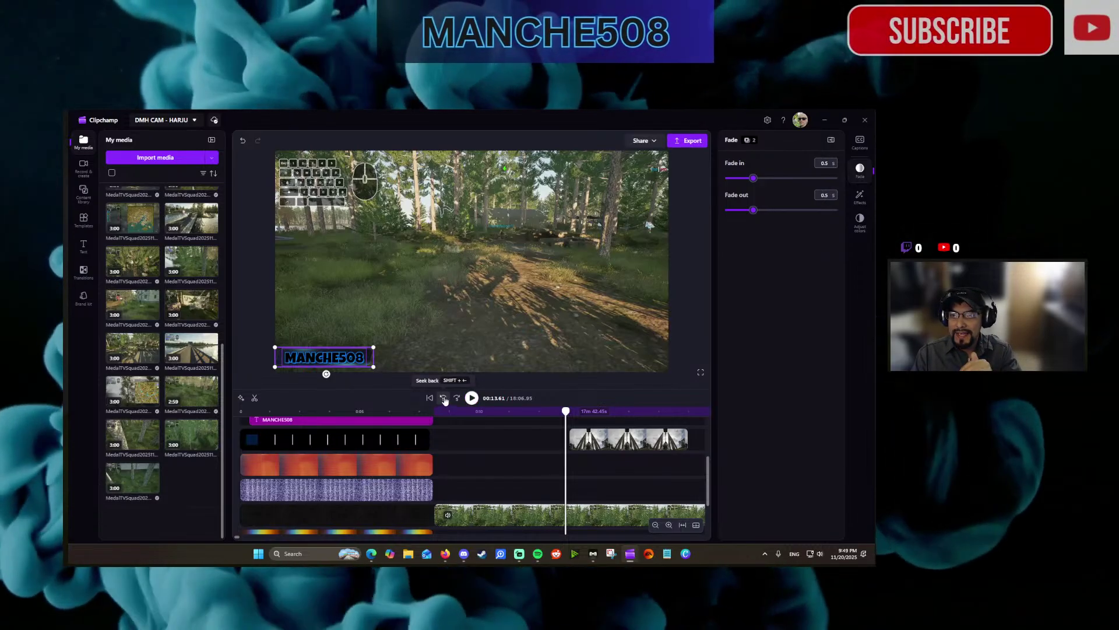
click(443, 397)
click(474, 398)
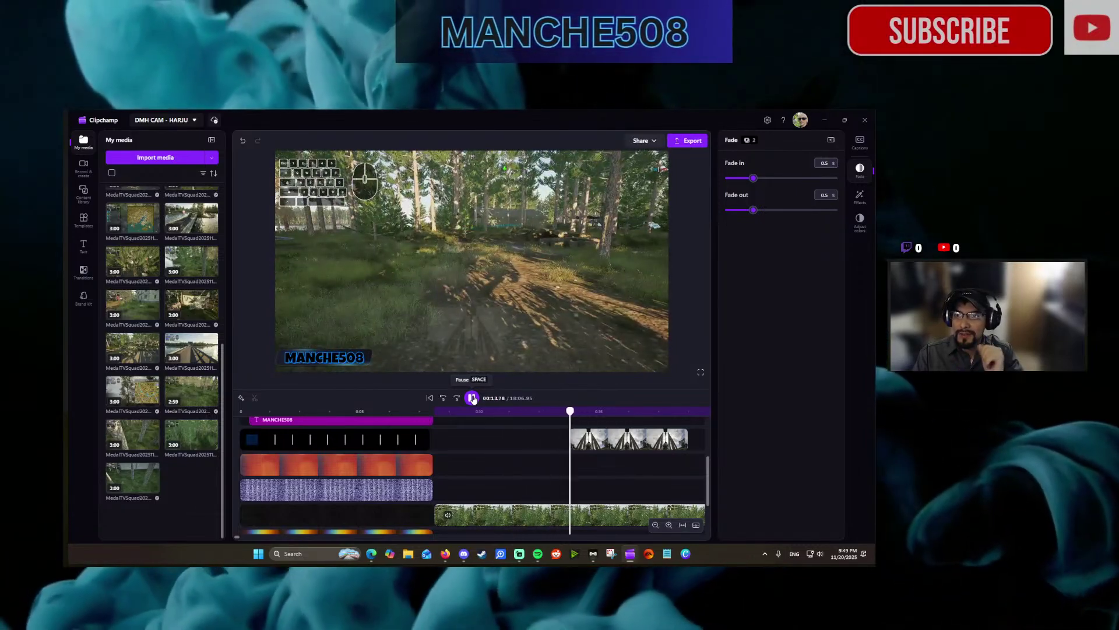
click(473, 398)
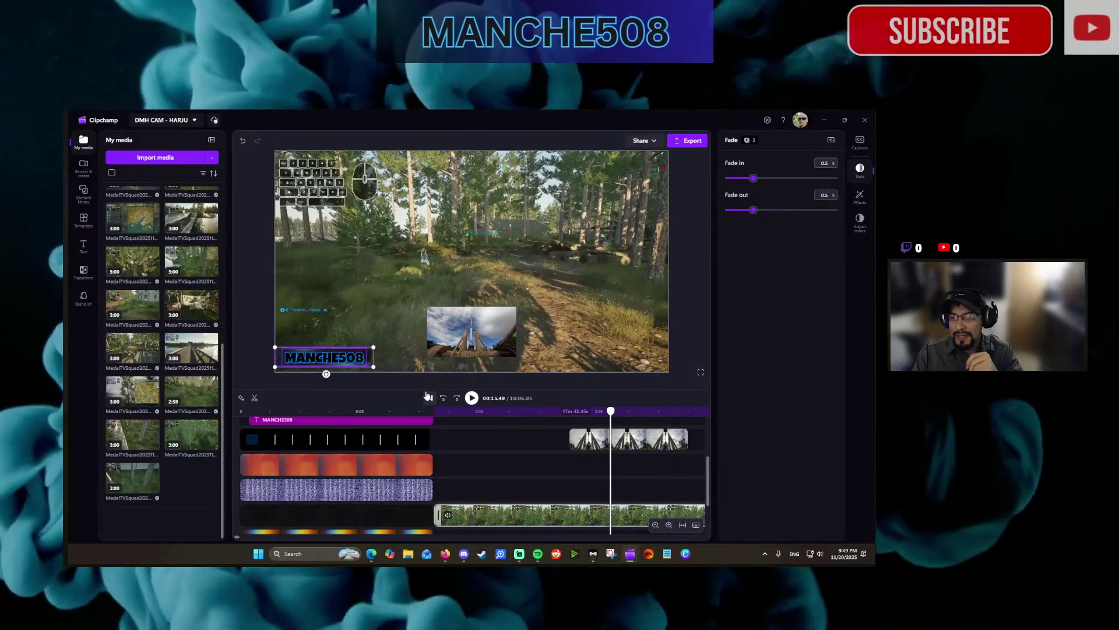
Review the sound effect tracks and media list, and play the gameplay from the rocket GIF to about 53 s.
scroll(502, 473, down, 3)
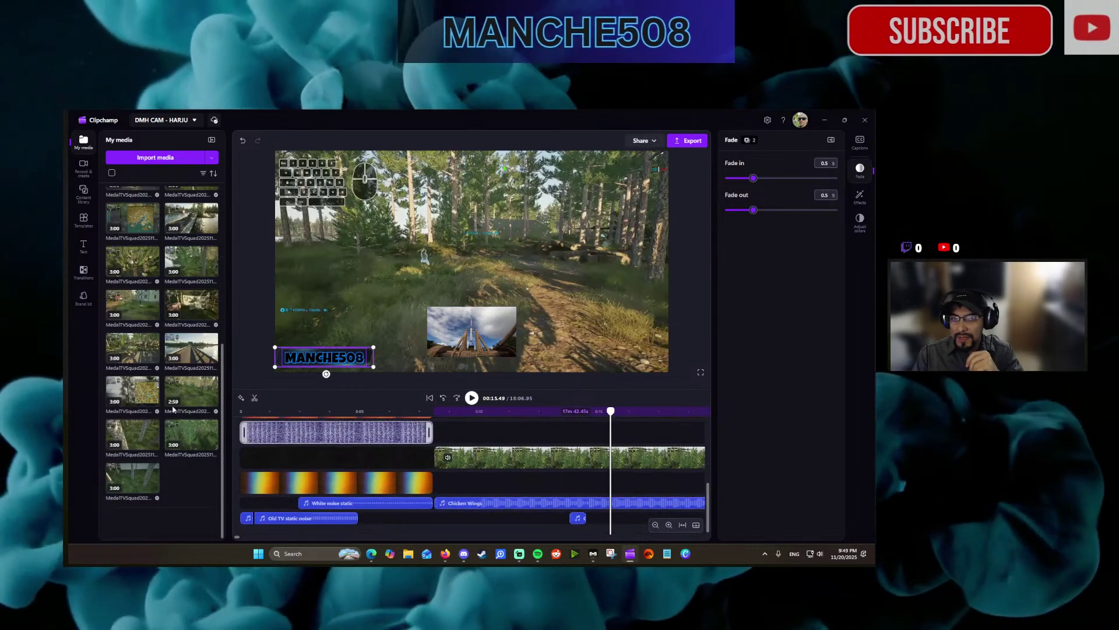
scroll(166, 344, up, 10)
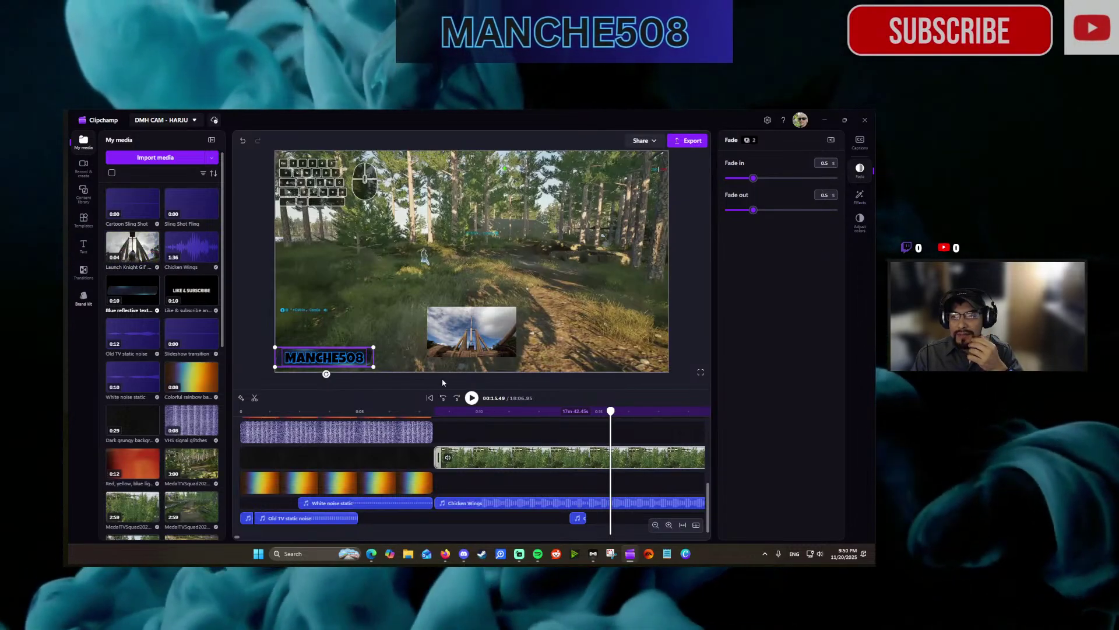
click(472, 399)
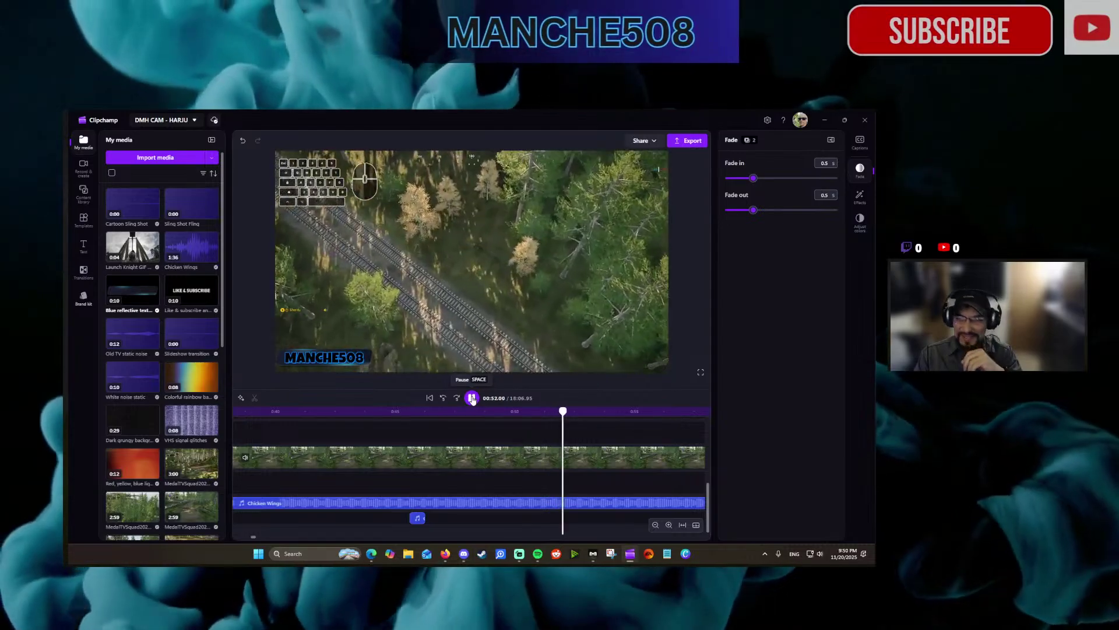
click(472, 399)
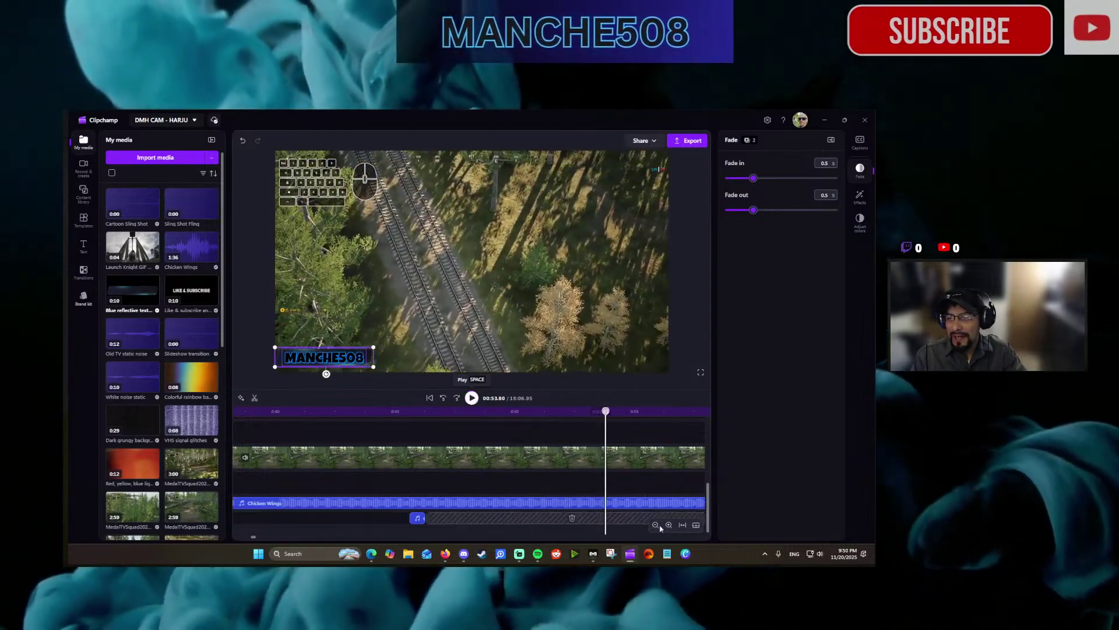
Examine the cuts between consecutive gameplay clips around the one-minute mark in a wider view of the timeline.
click(656, 524)
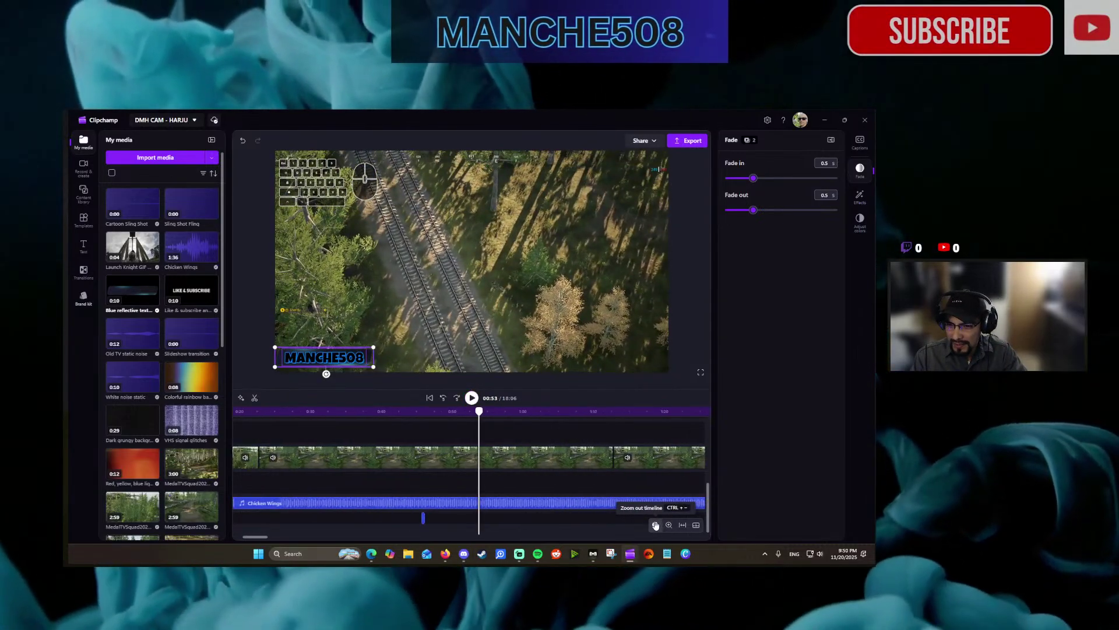
click(655, 525)
click(655, 524)
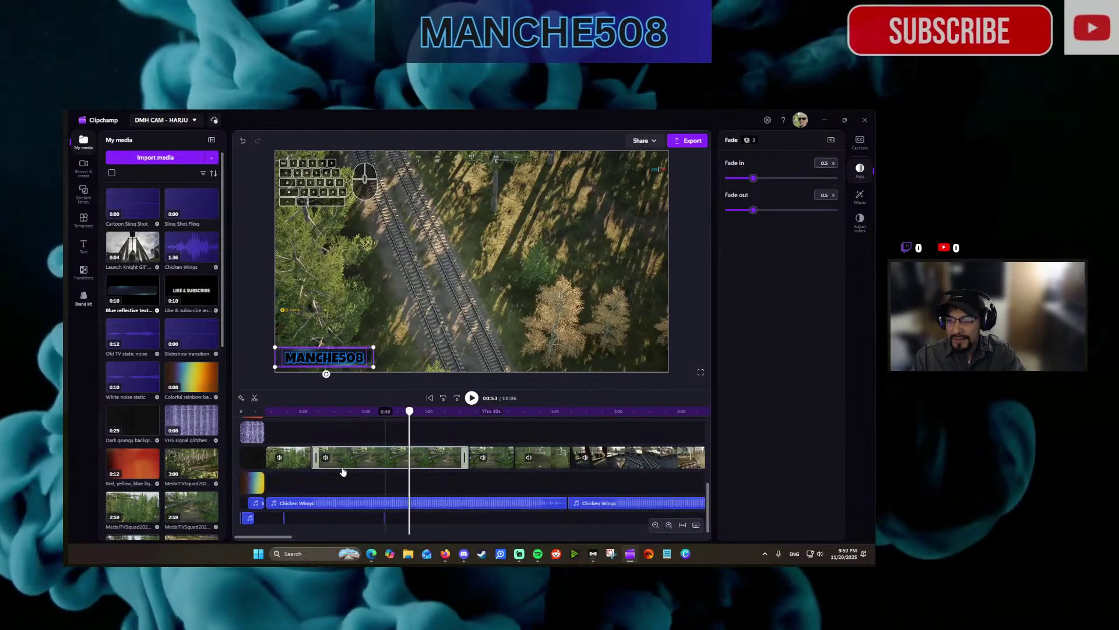
click(463, 460)
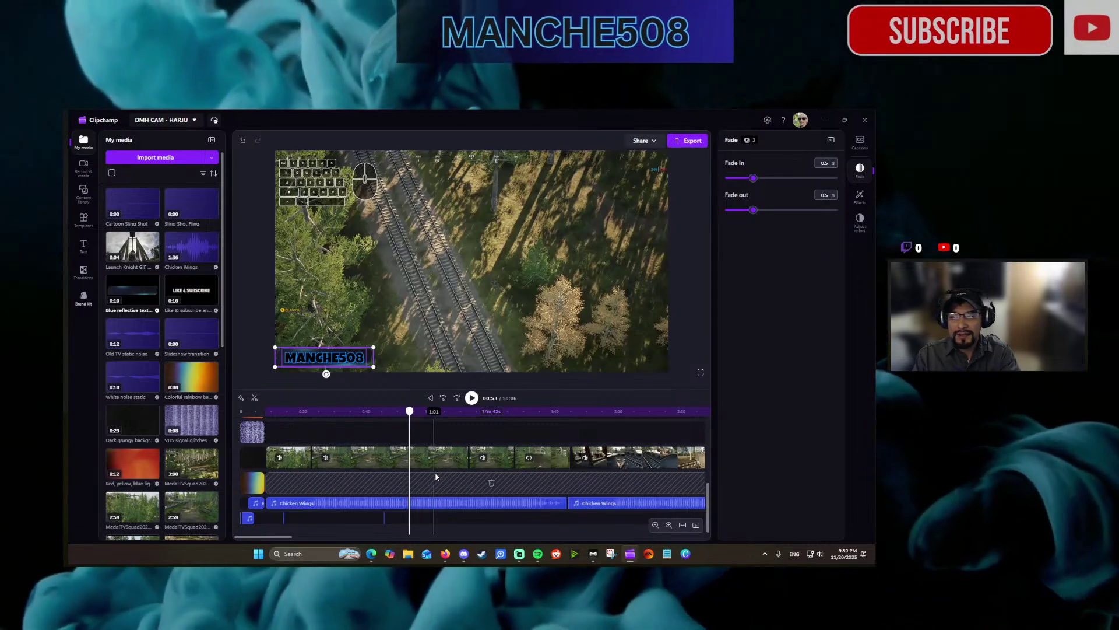
click(437, 486)
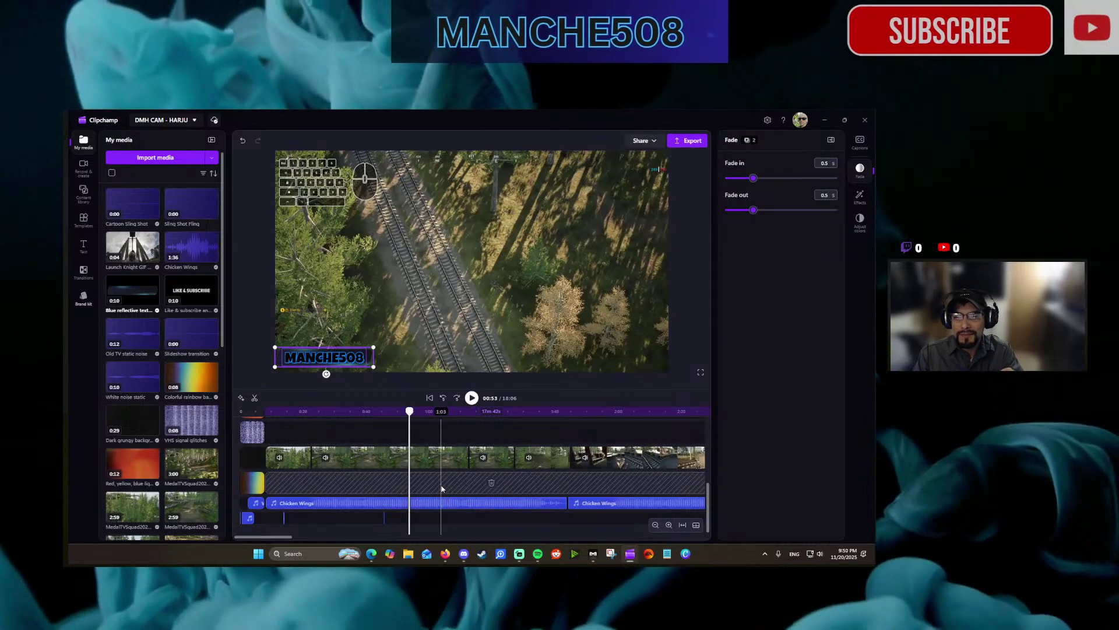
click(450, 457)
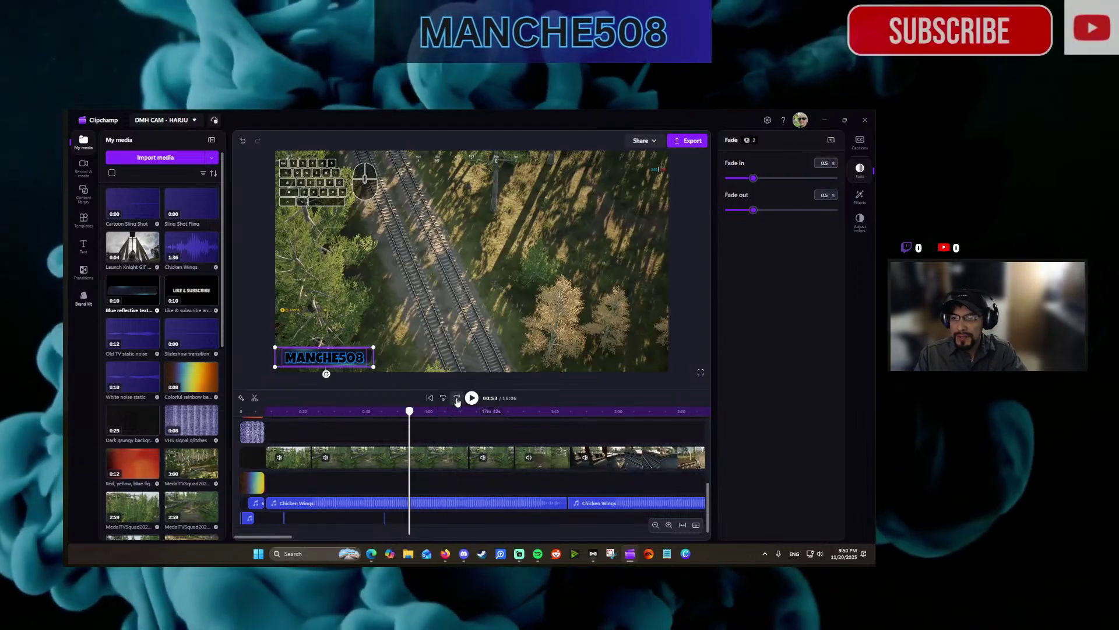
Skip the playhead forward to 1:13 and play the gameplay through the next cut to about 1:23.
click(457, 398)
click(457, 399)
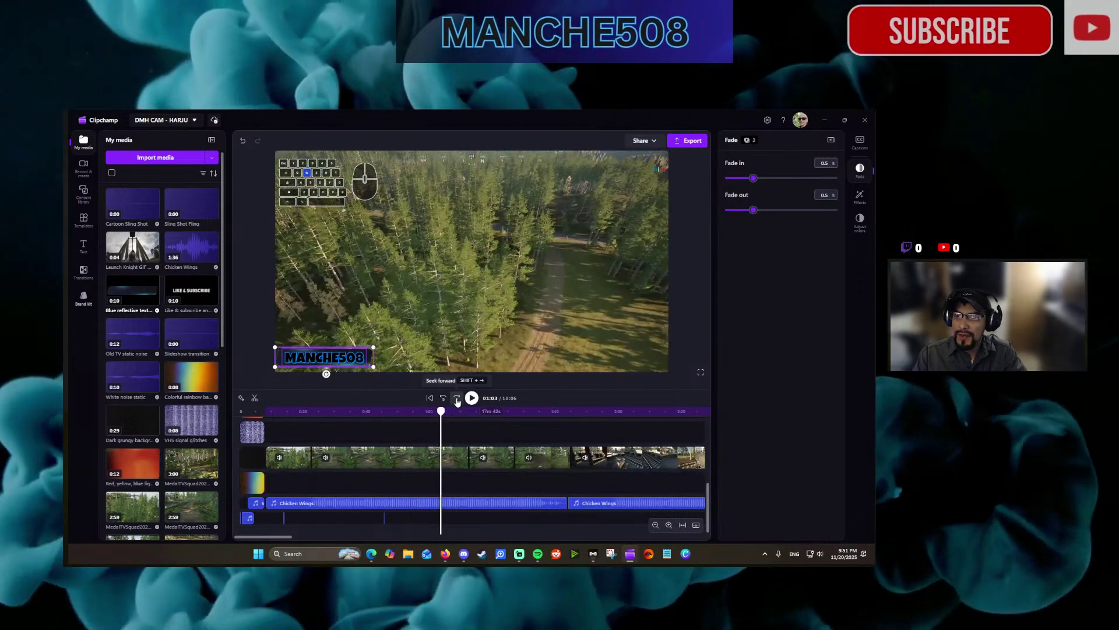
click(457, 398)
click(457, 398)
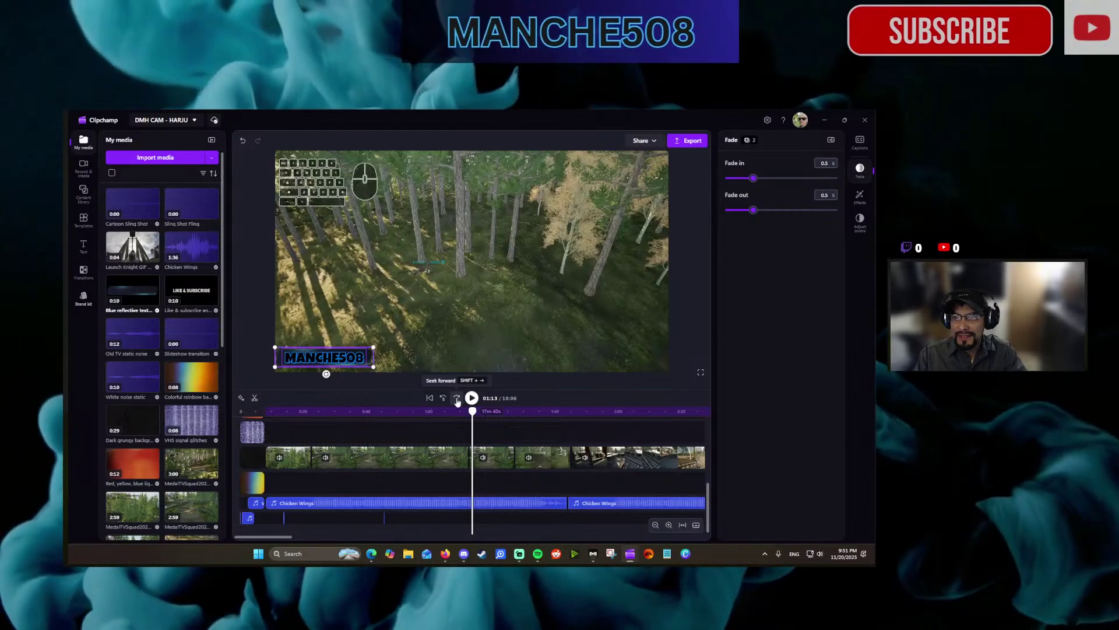
click(470, 398)
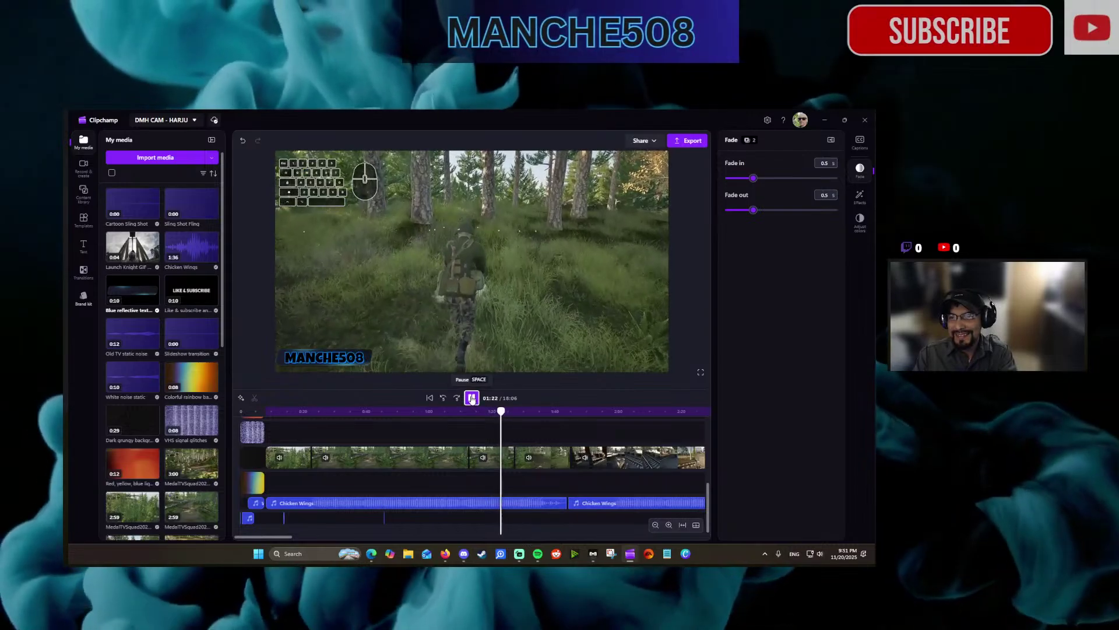
click(472, 398)
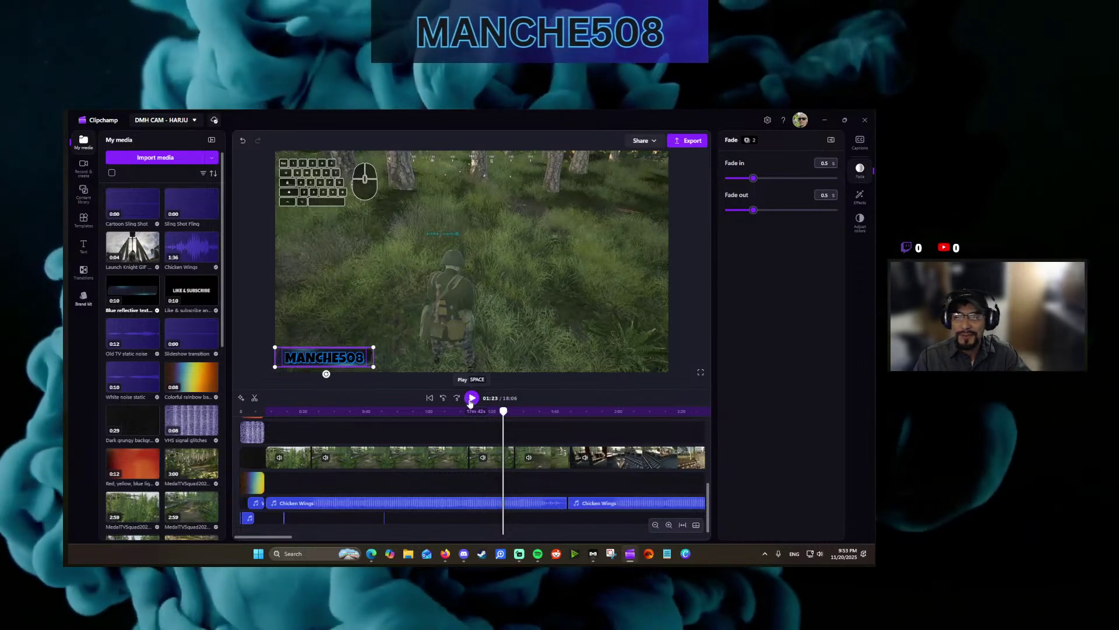
Play the gameplay on to about 1:29 and mute the first two Chicken Wings music clips.
click(472, 398)
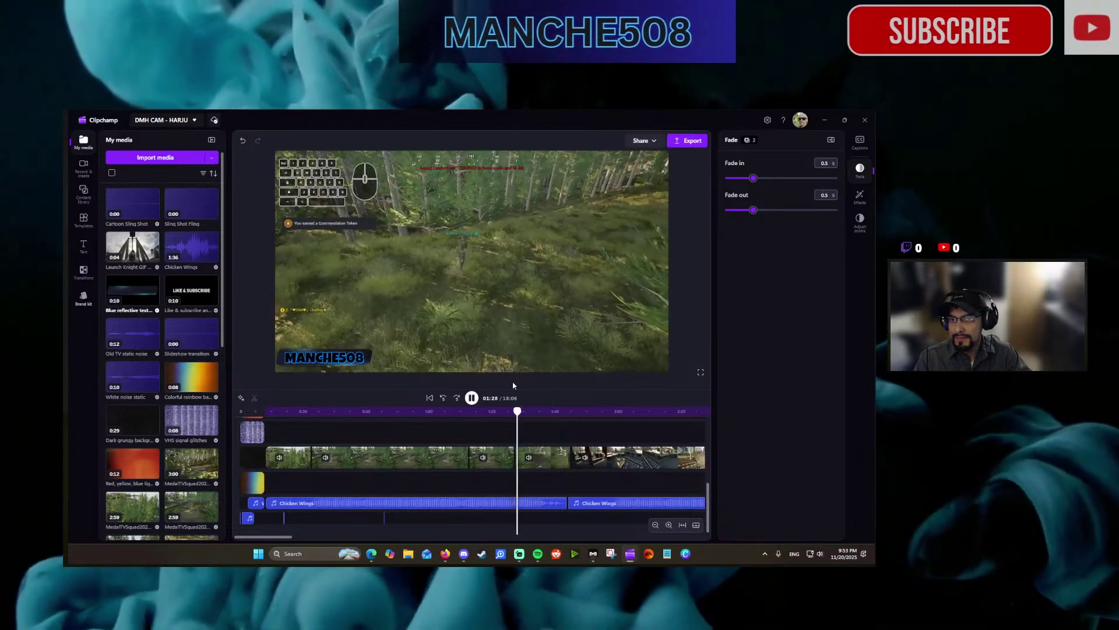
click(471, 398)
click(284, 502)
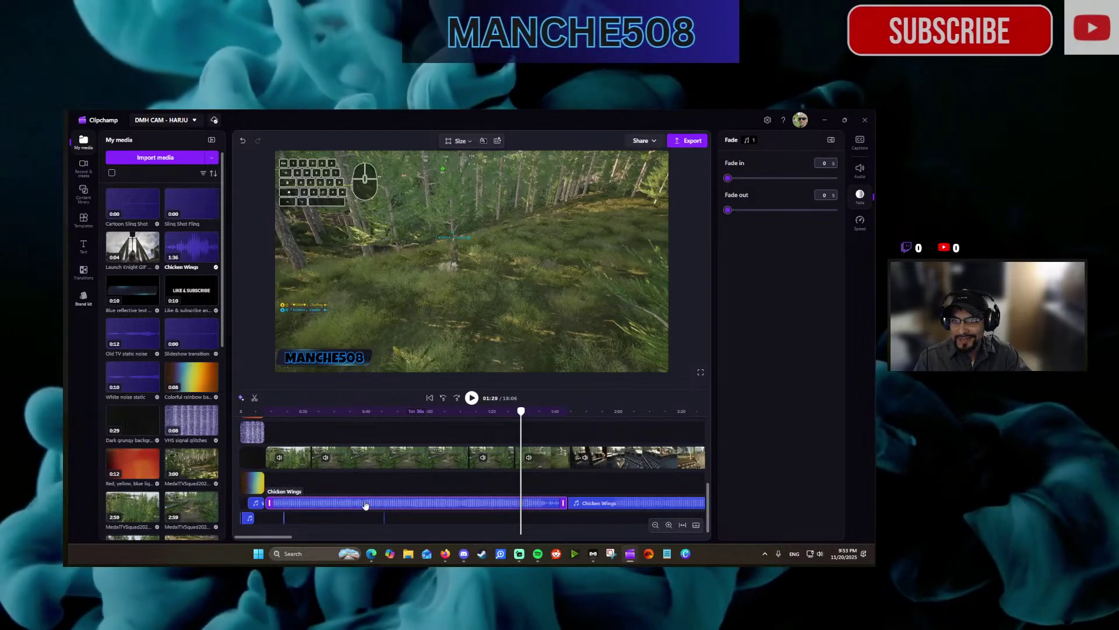
click(860, 170)
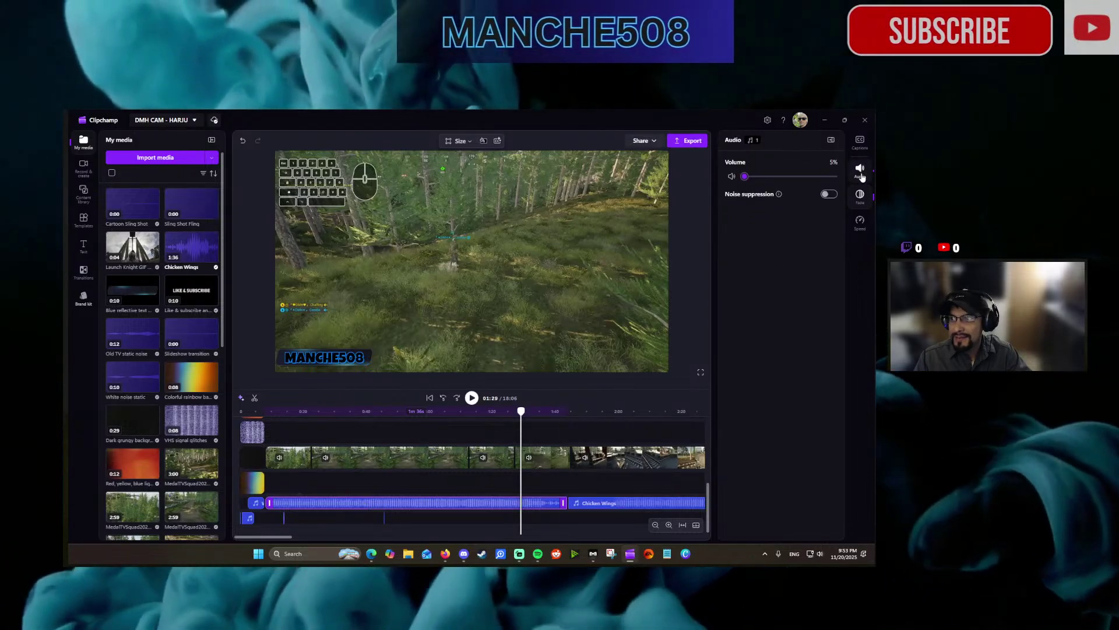
click(732, 176)
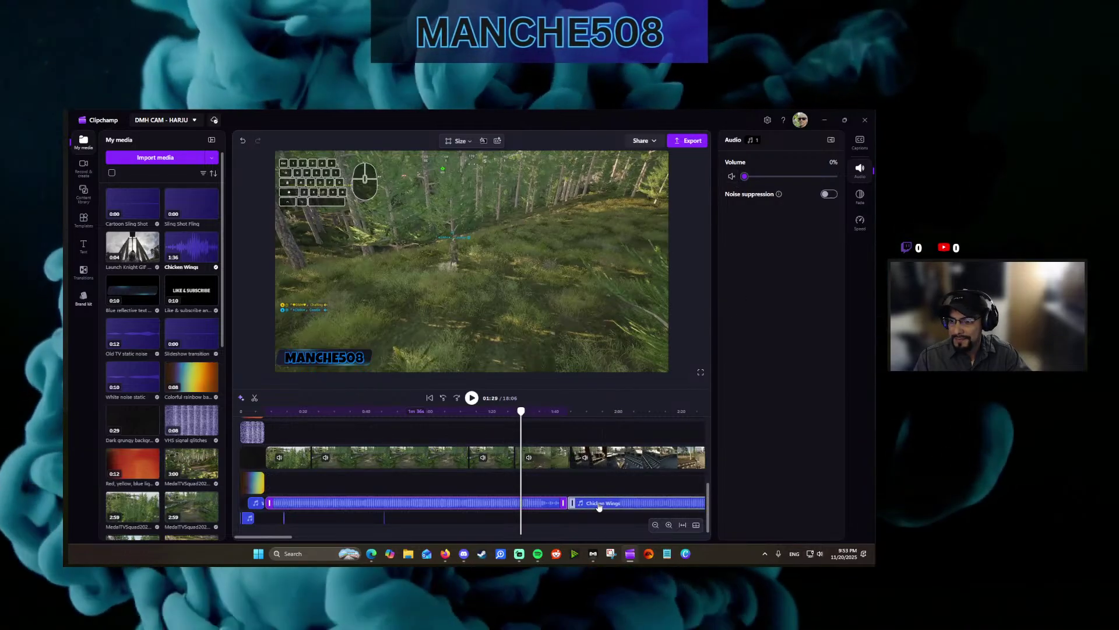
click(599, 504)
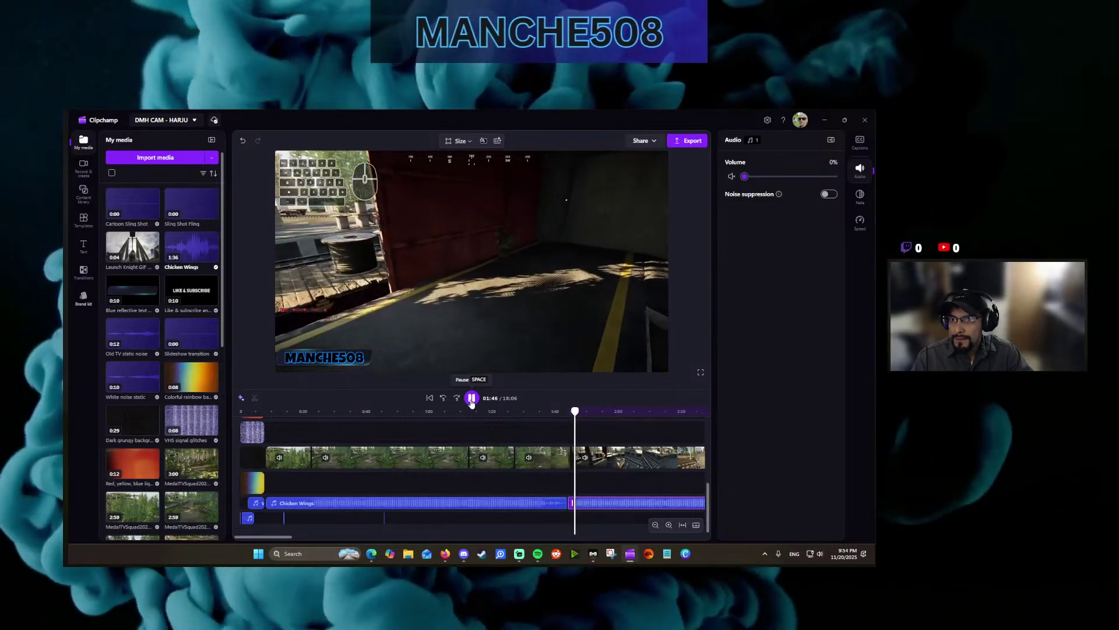
Stop playback at 1:46, check the fade settings of the gameplay clip around 1:20, and play on to 1:48.
click(471, 403)
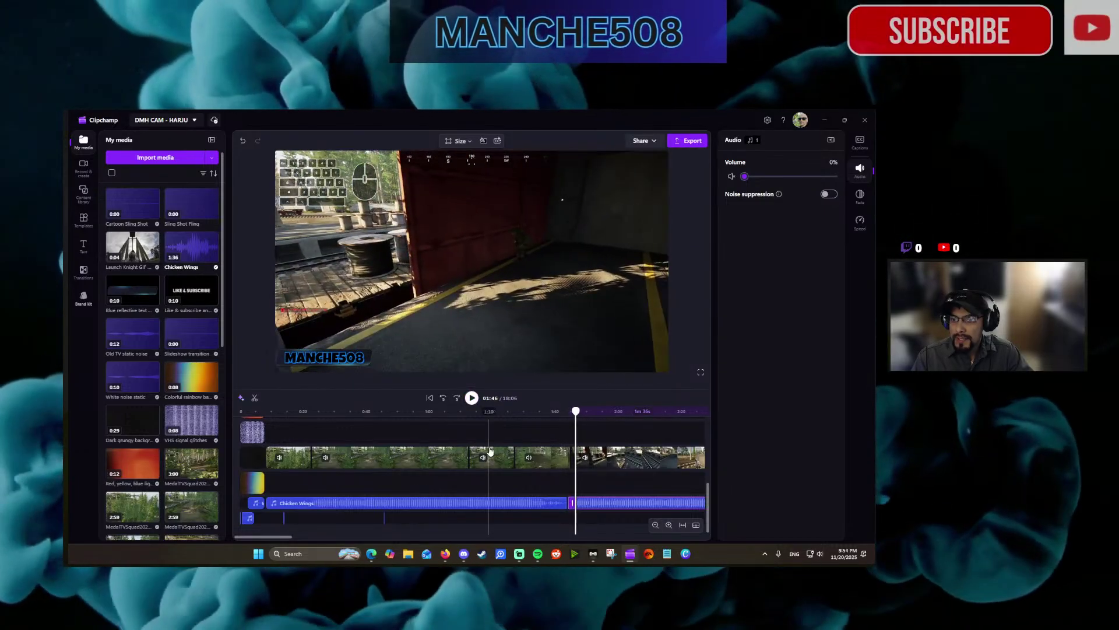
click(491, 459)
click(862, 194)
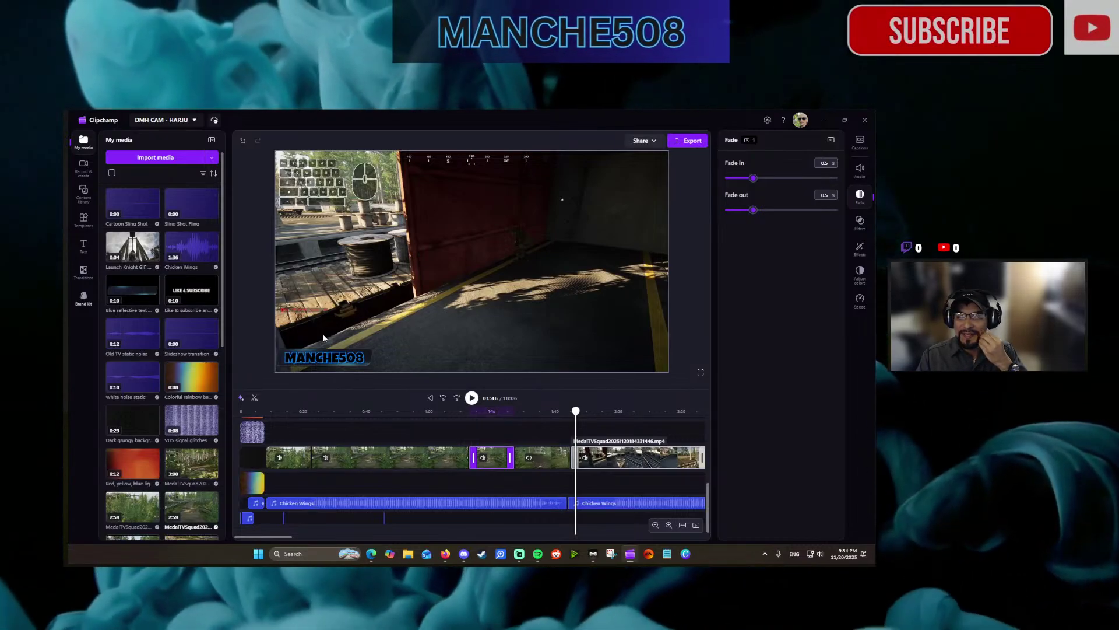
click(472, 398)
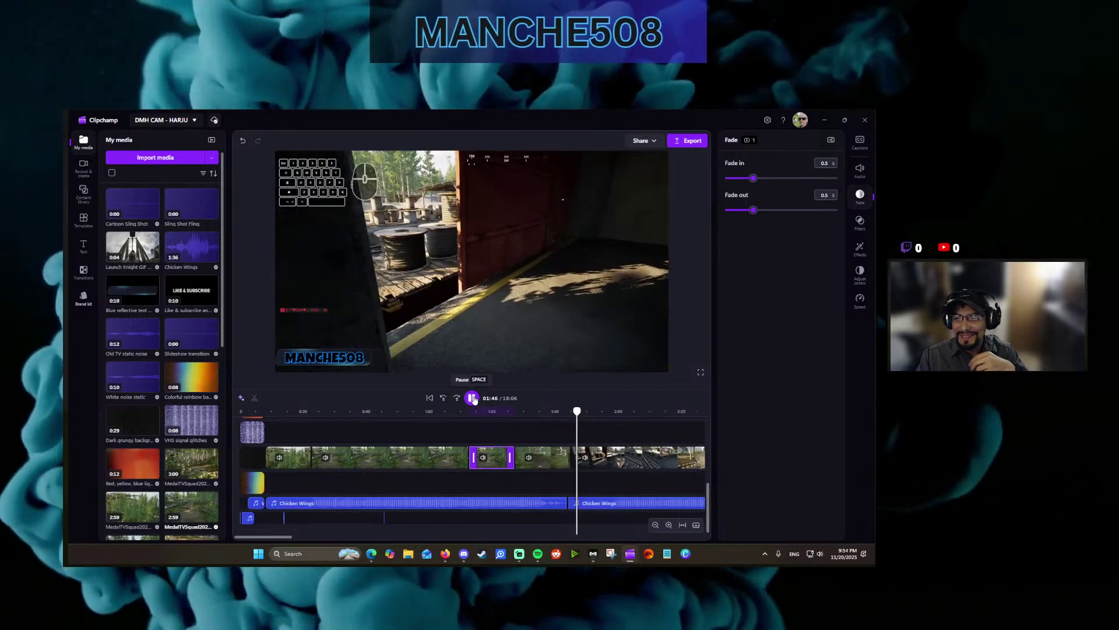
click(472, 397)
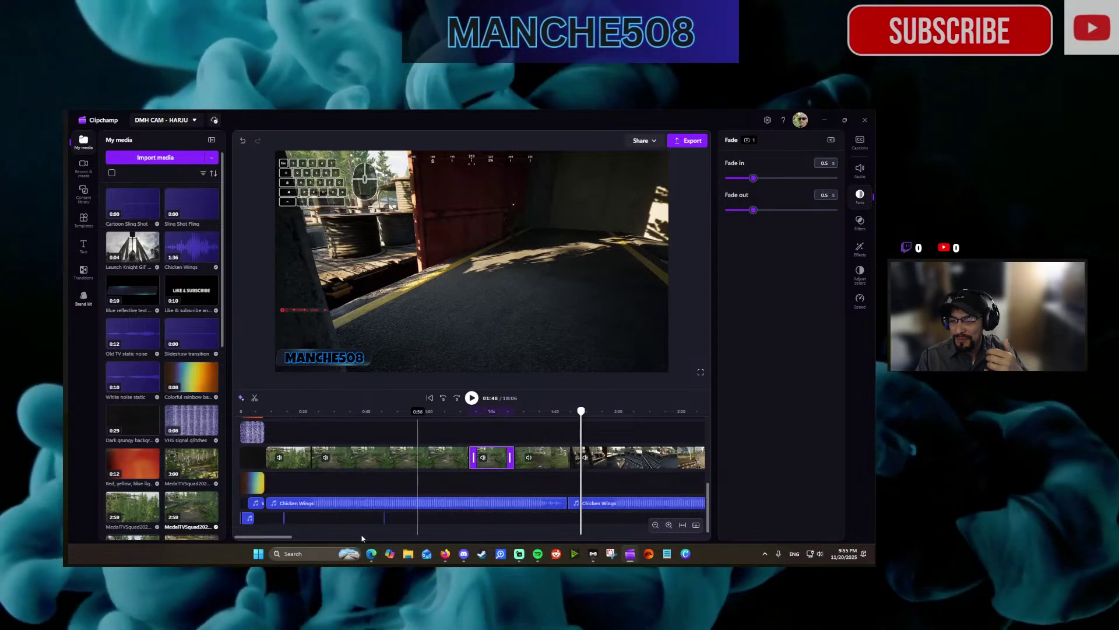
Skip the playhead forward through the railway gameplay into the forest clip and play it to 2:53.
drag(282, 537, 320, 533)
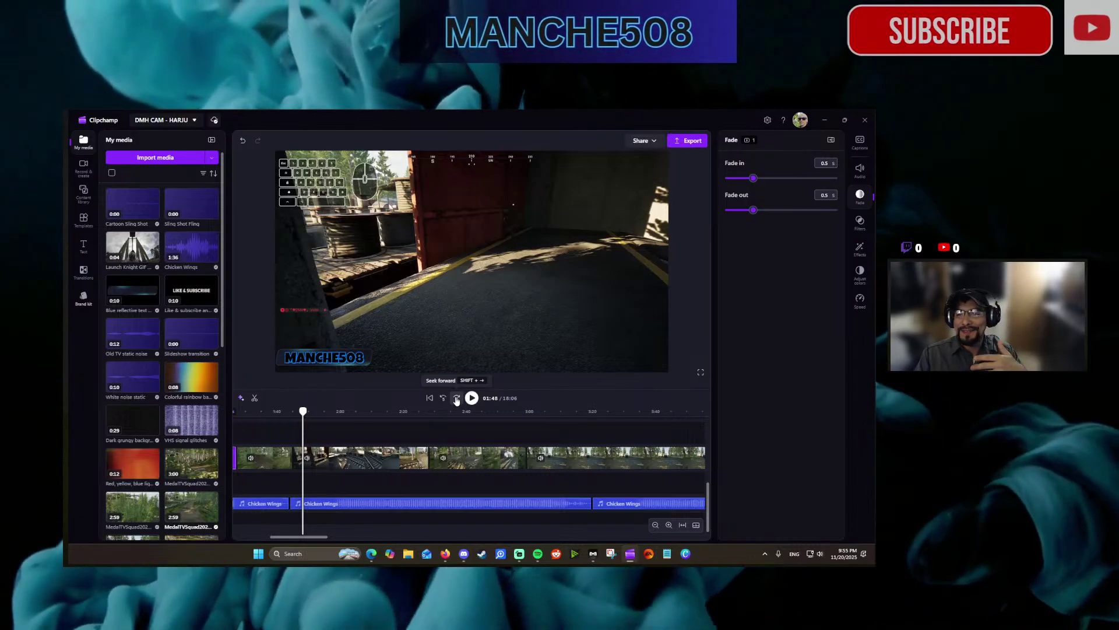
click(457, 399)
click(457, 399)
click(456, 399)
click(456, 399)
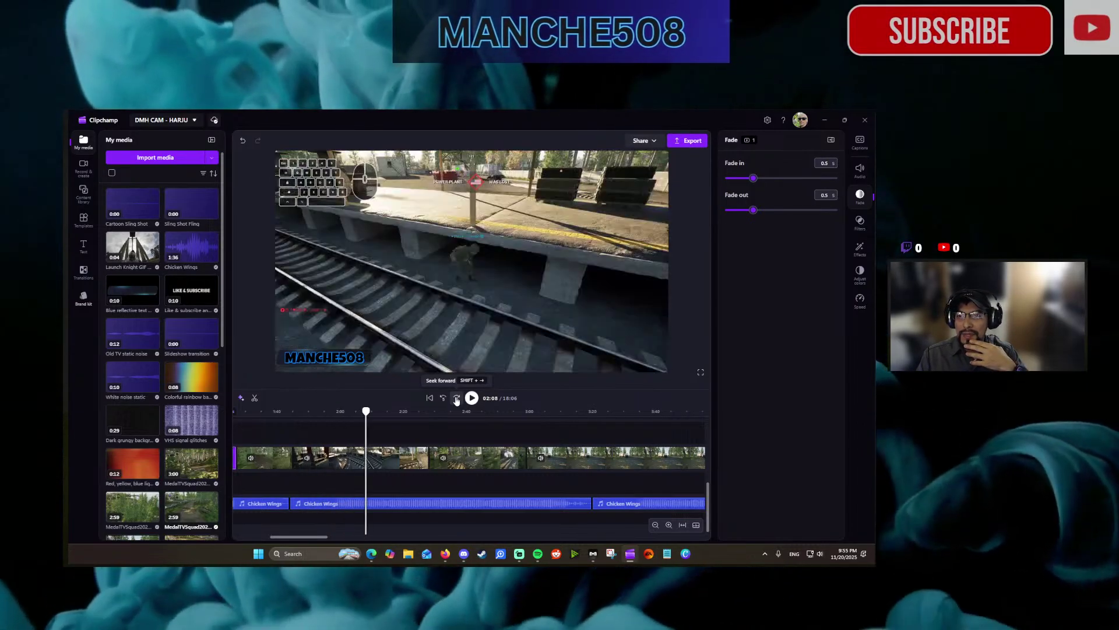
click(457, 400)
click(456, 400)
click(457, 399)
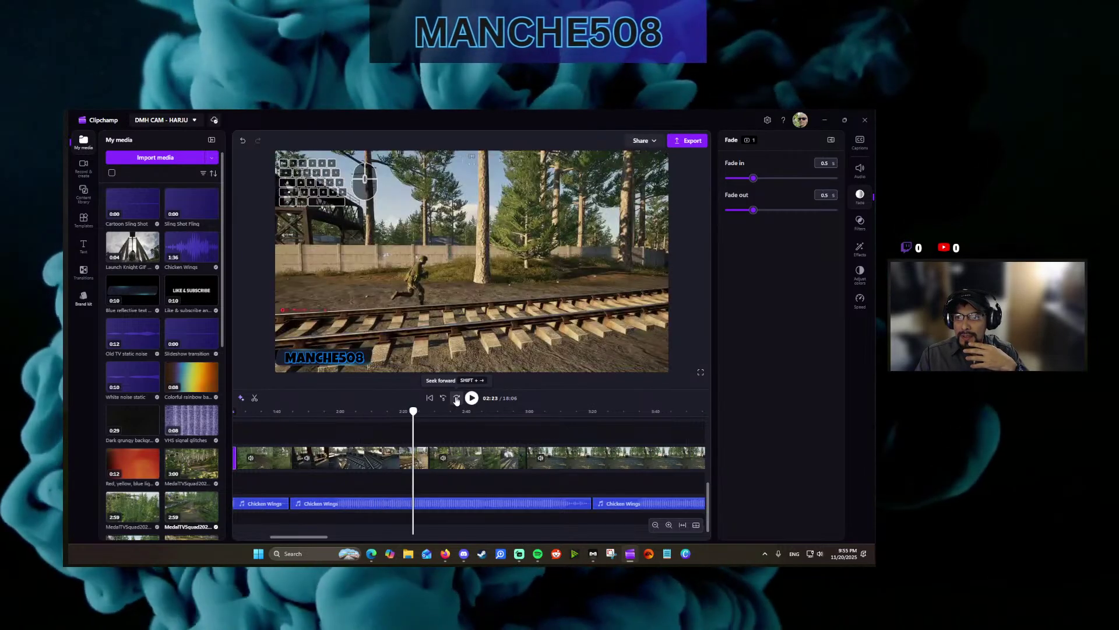
click(456, 400)
click(457, 400)
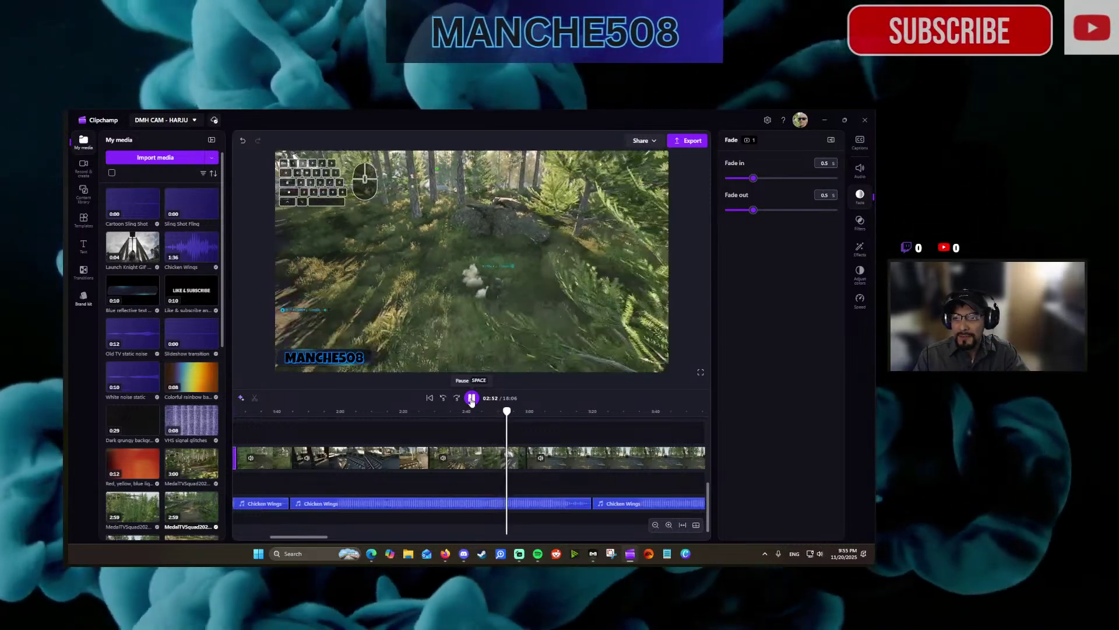
click(471, 399)
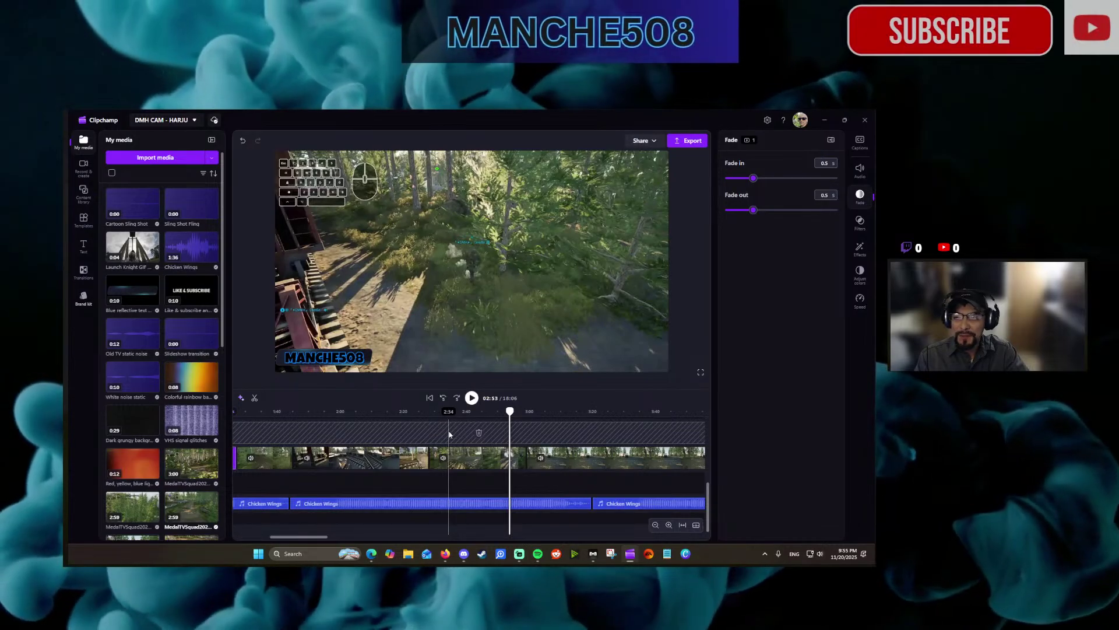
Search the content library for "run" and add the orange puppet running GIF from the GIPHY results to the timeline at 2:53.
click(83, 194)
click(128, 157)
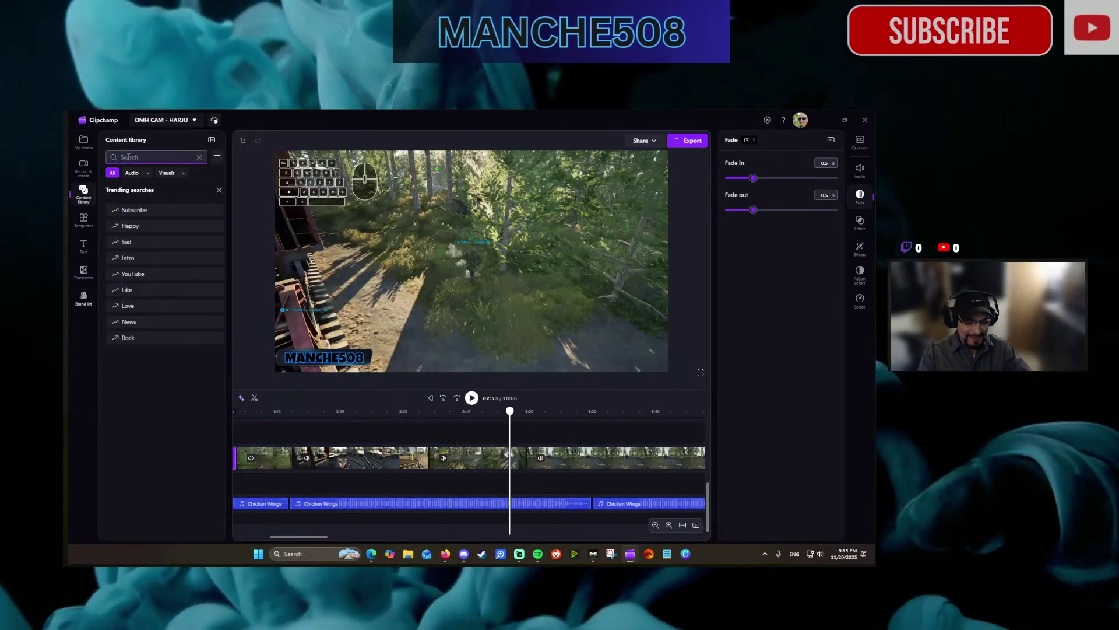
text(run)
key(Return)
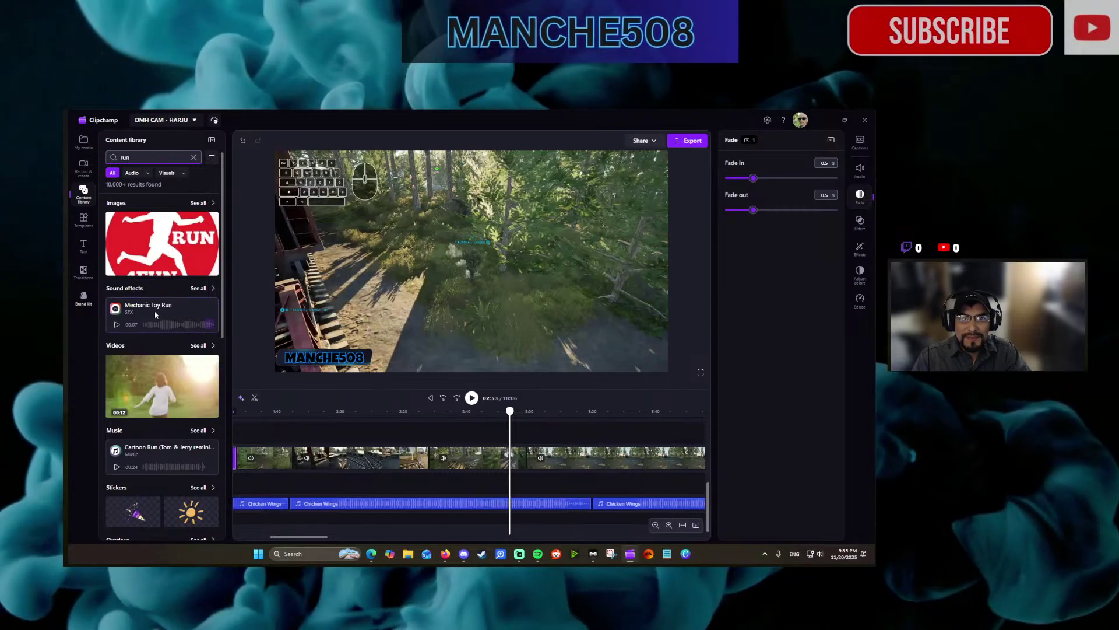
scroll(156, 323, down, 3)
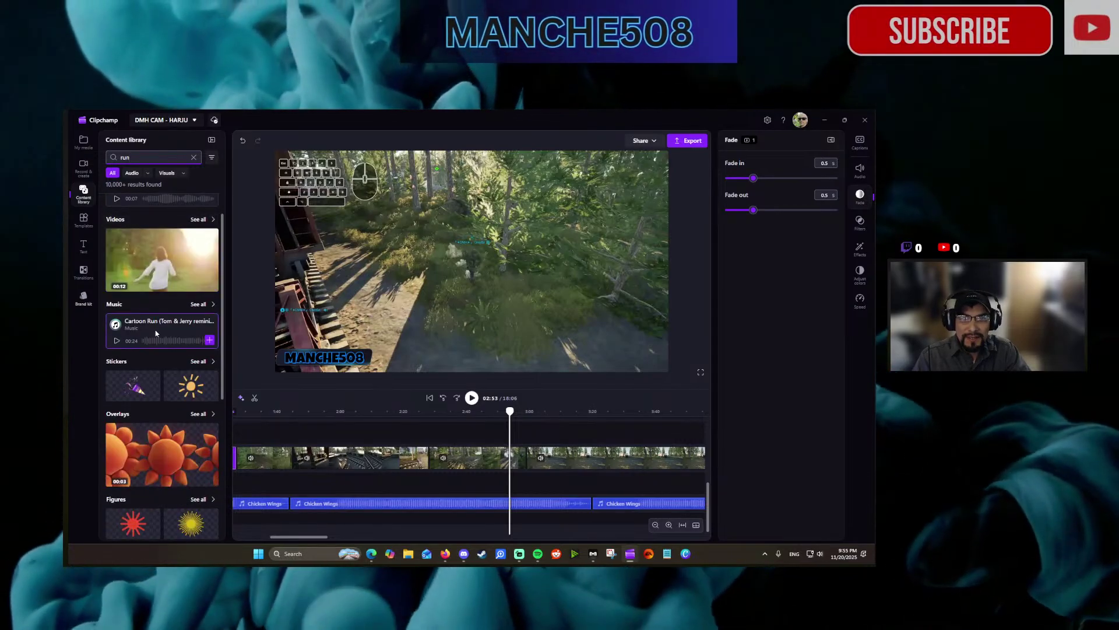
scroll(157, 344, down, 7)
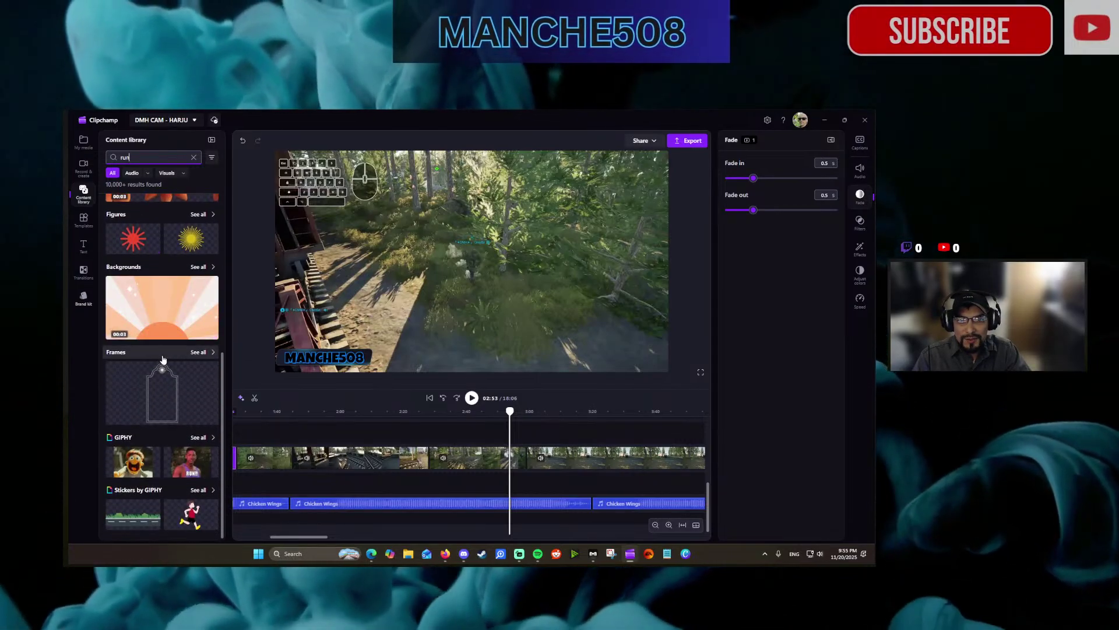
click(209, 438)
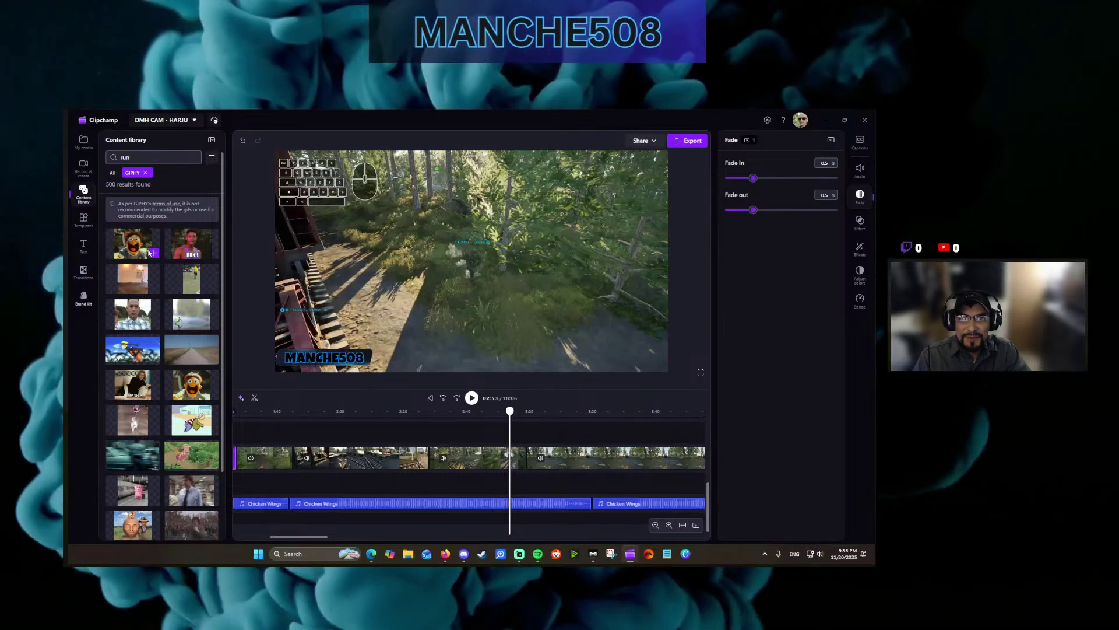
click(212, 358)
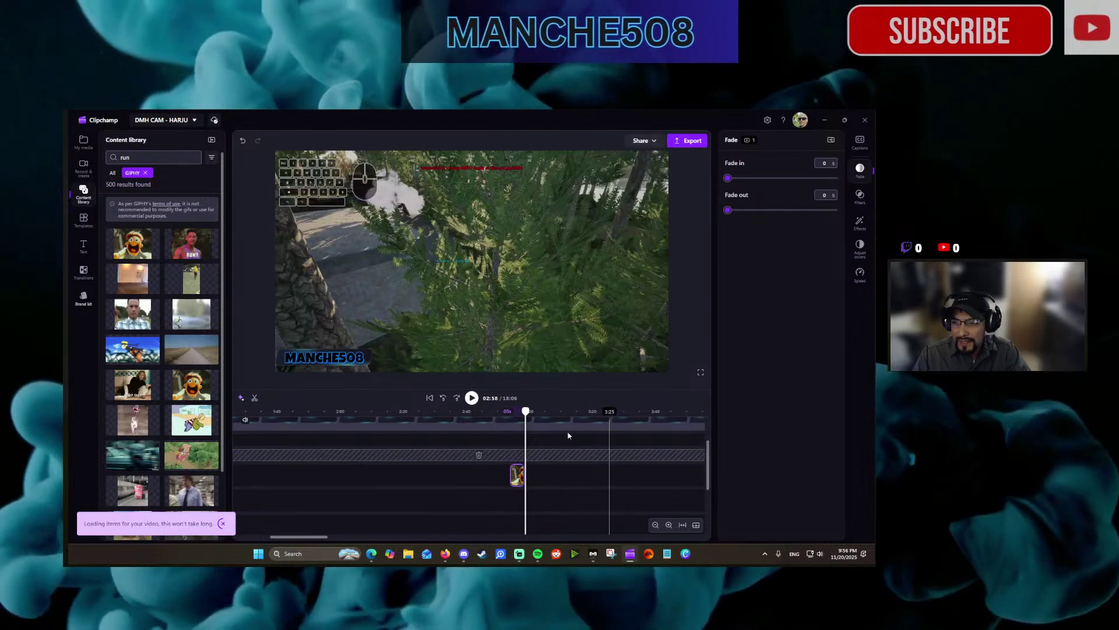
Set the playhead to 2:56 over the running GIF and move the GIF slightly down and right of the frame's centre.
drag(560, 389, 560, 239)
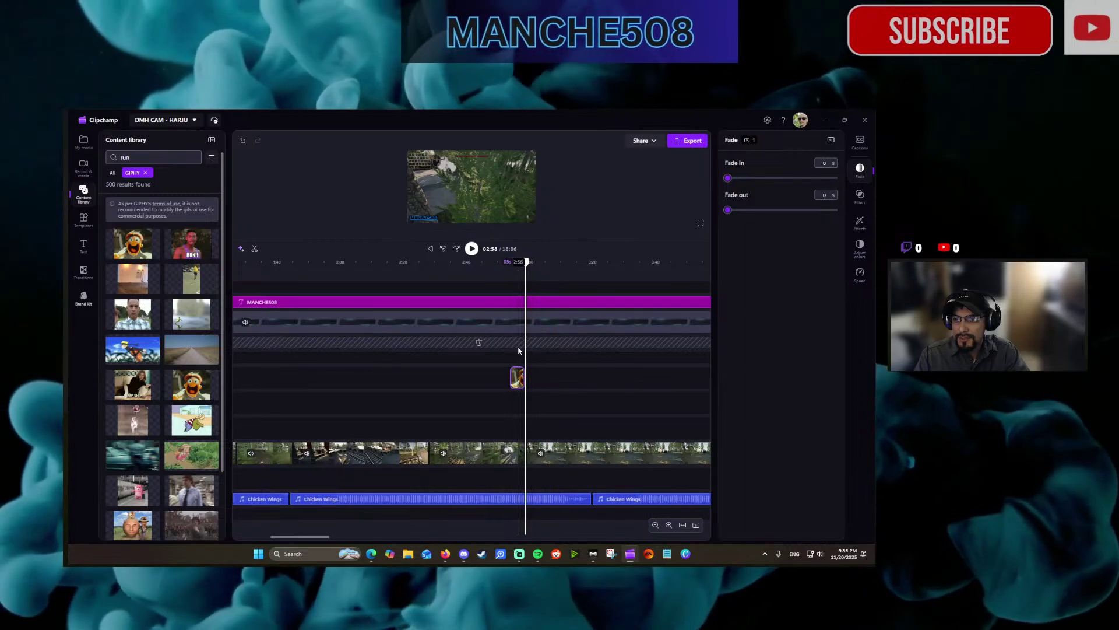
click(519, 351)
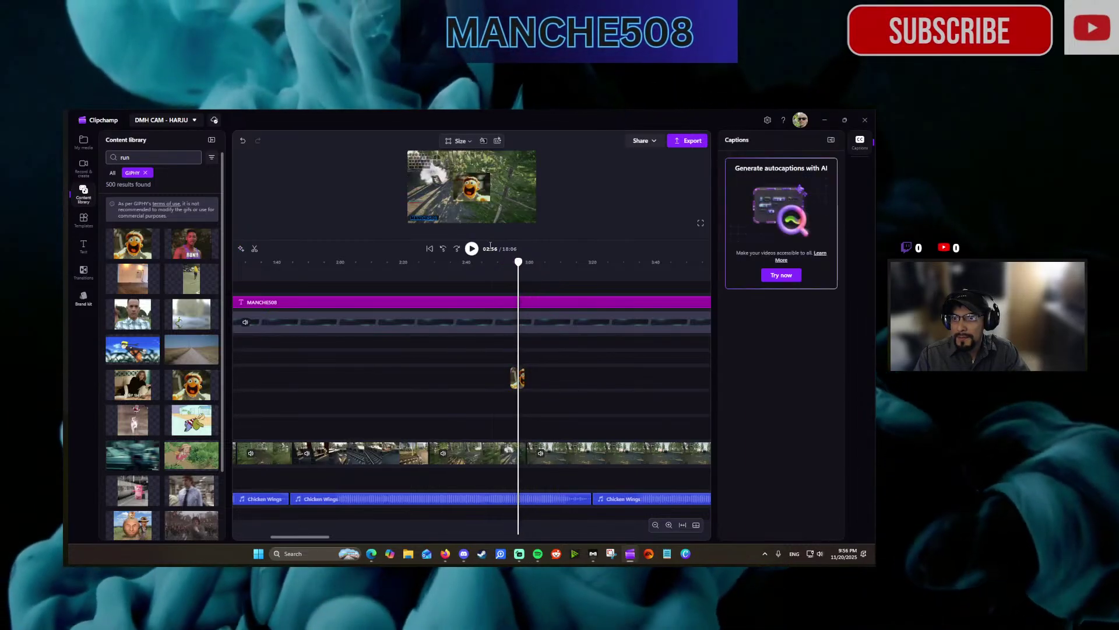
drag(493, 240, 514, 305)
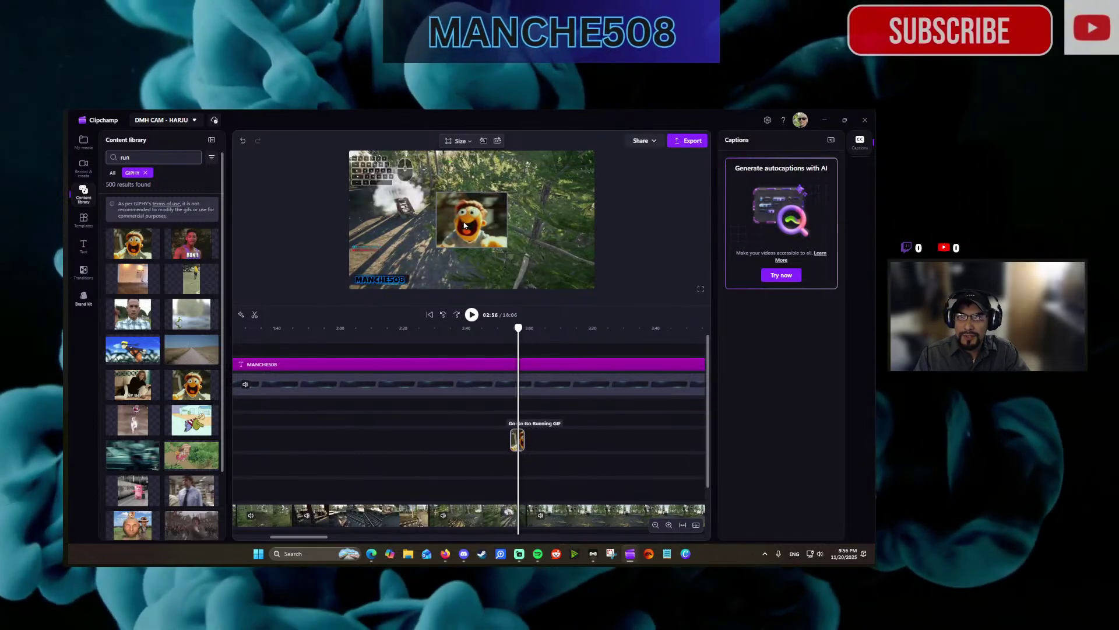
mouse_move(495, 232)
mouse_down()
mouse_move(472, 210)
mouse_move(501, 227)
mouse_move(486, 243)
mouse_up()
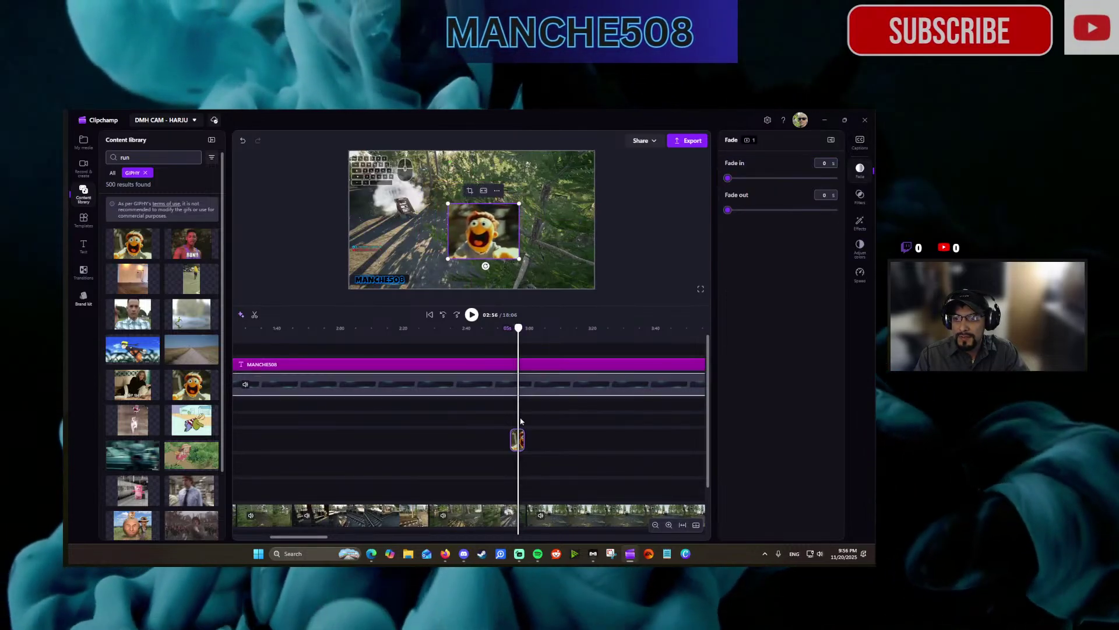
Try moving the running GIF to the track beneath the gameplay clips, and undo that move.
scroll(518, 414, down, 2)
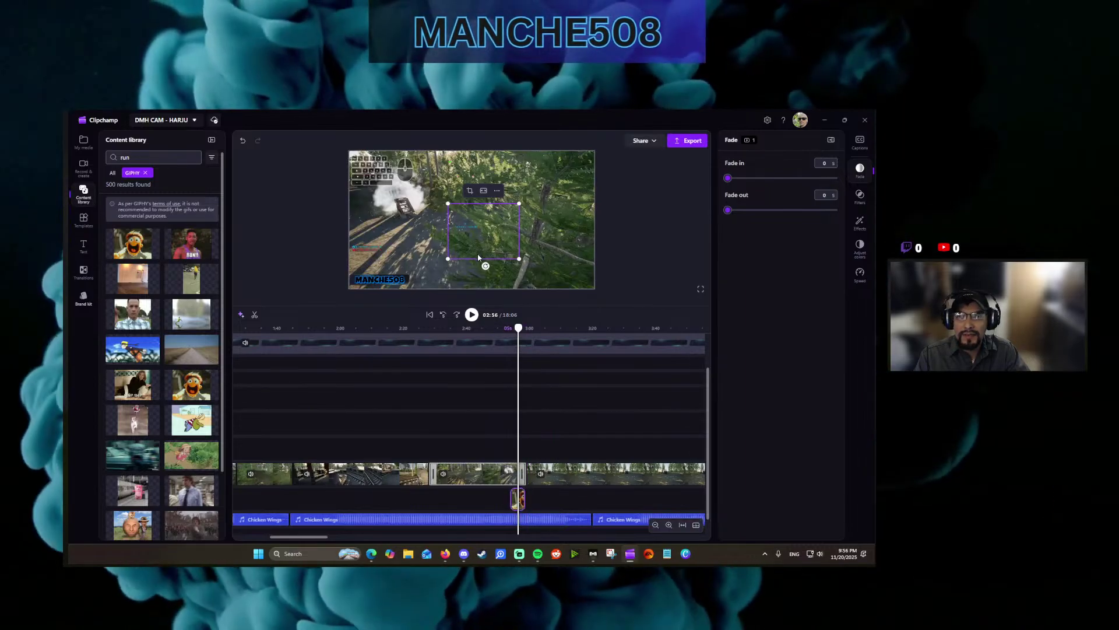
click(243, 141)
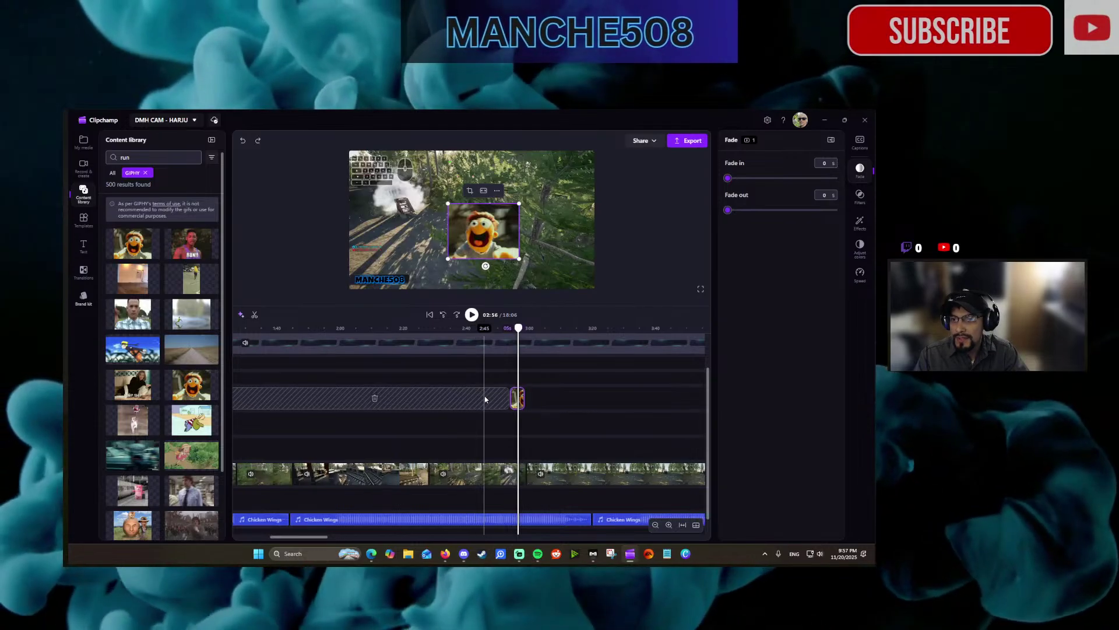
Move the running GIF to the frame's lower edge, shrink it to just over half size, and give it 0.5 s fade in and fade out.
drag(489, 240, 514, 264)
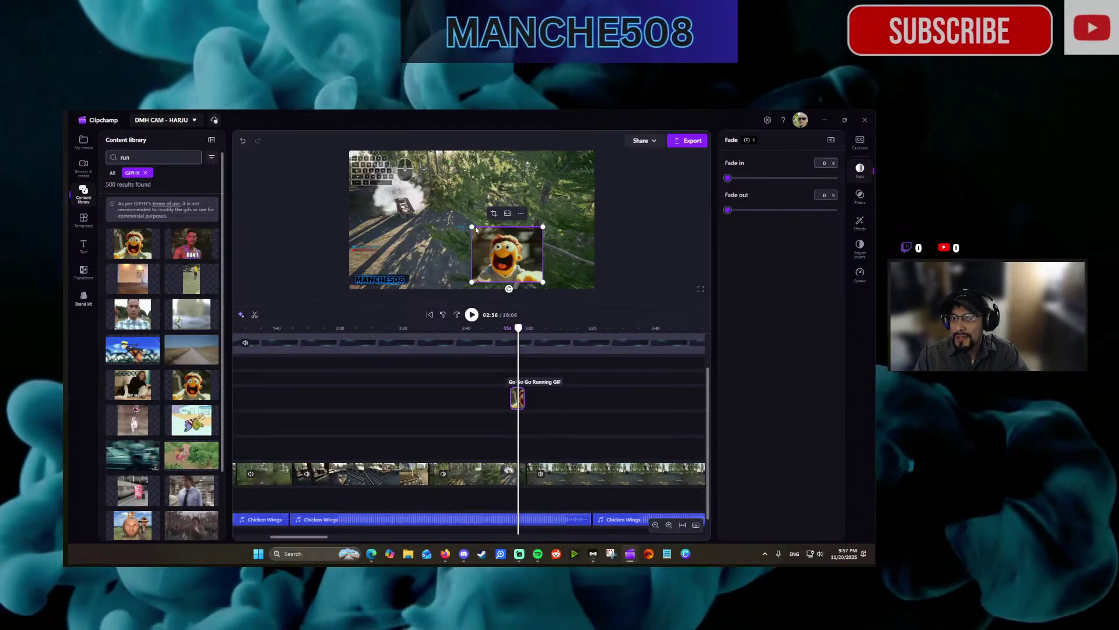
drag(542, 226, 520, 246)
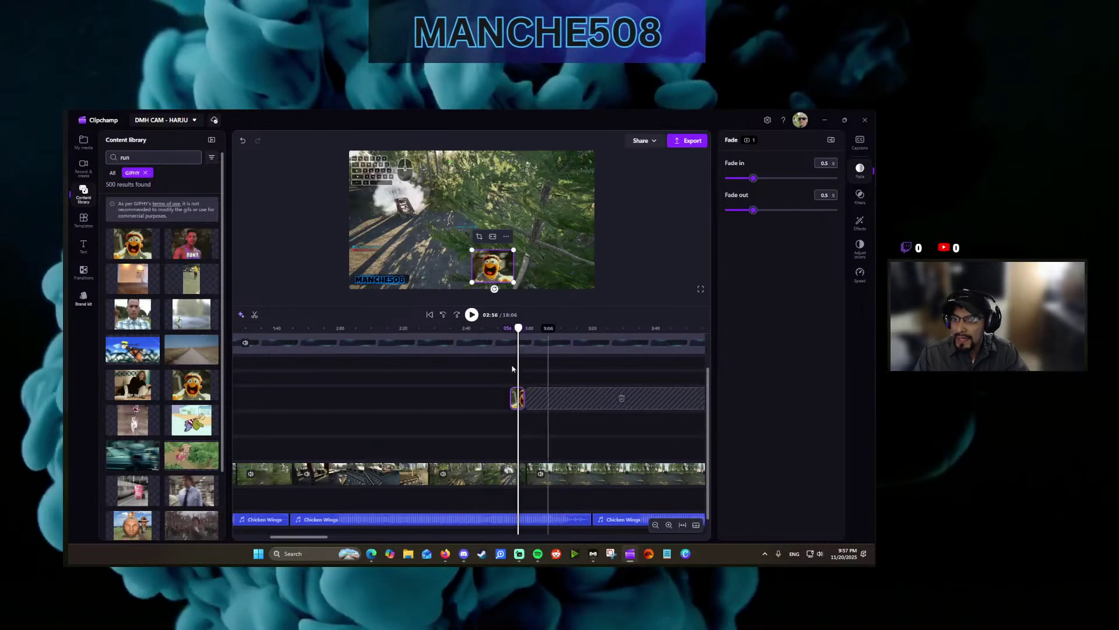
Seek back to 2:51 and play the section with the running GIF through to 3:00.
click(443, 314)
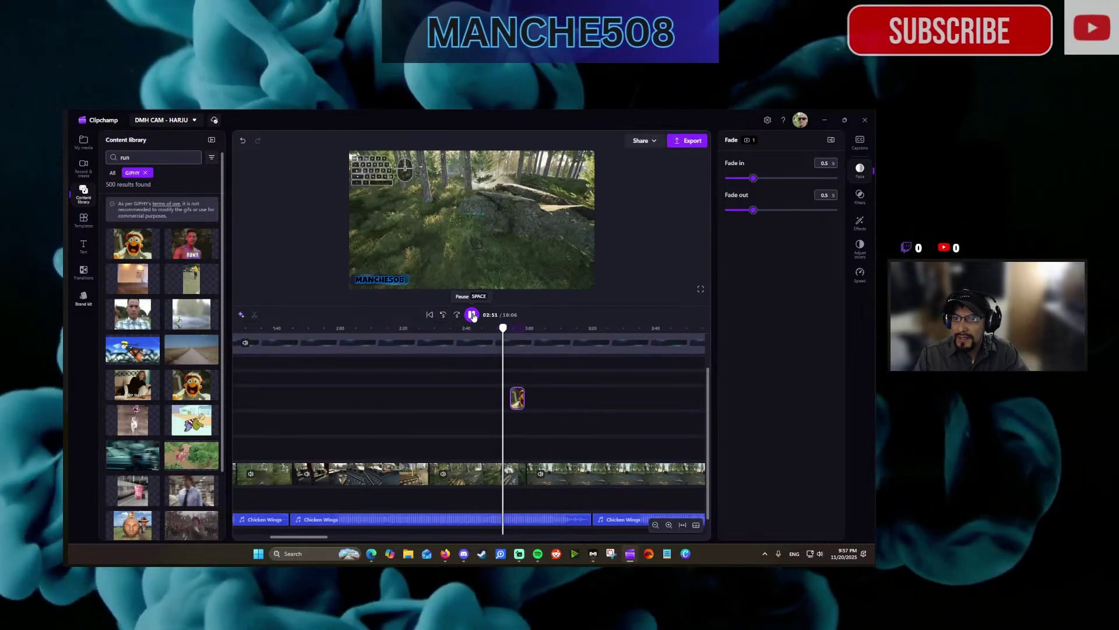
click(472, 315)
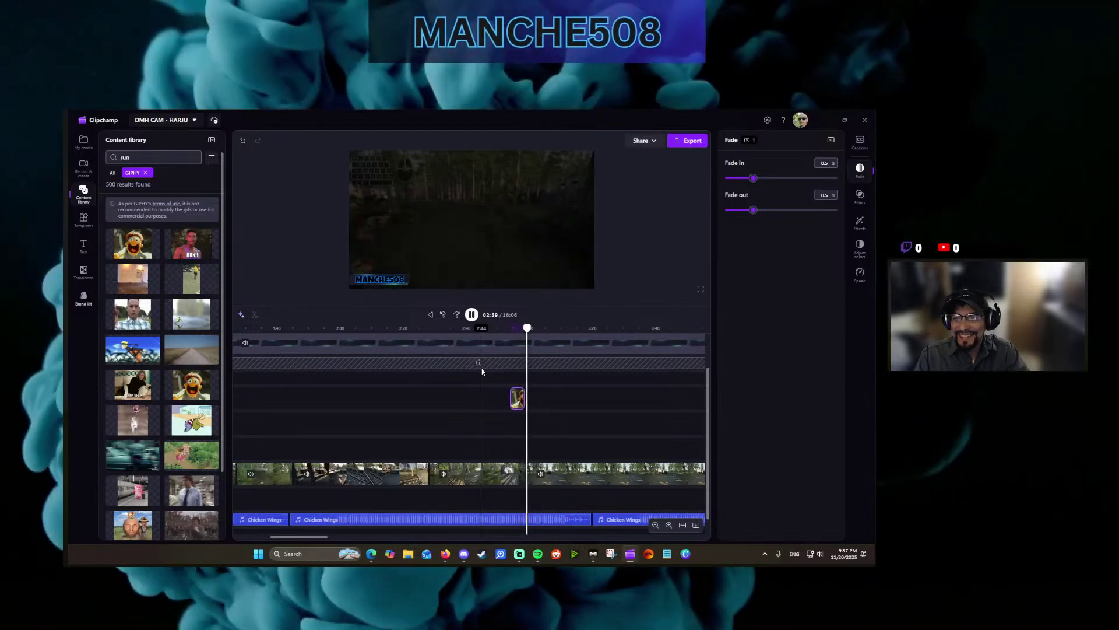
click(471, 314)
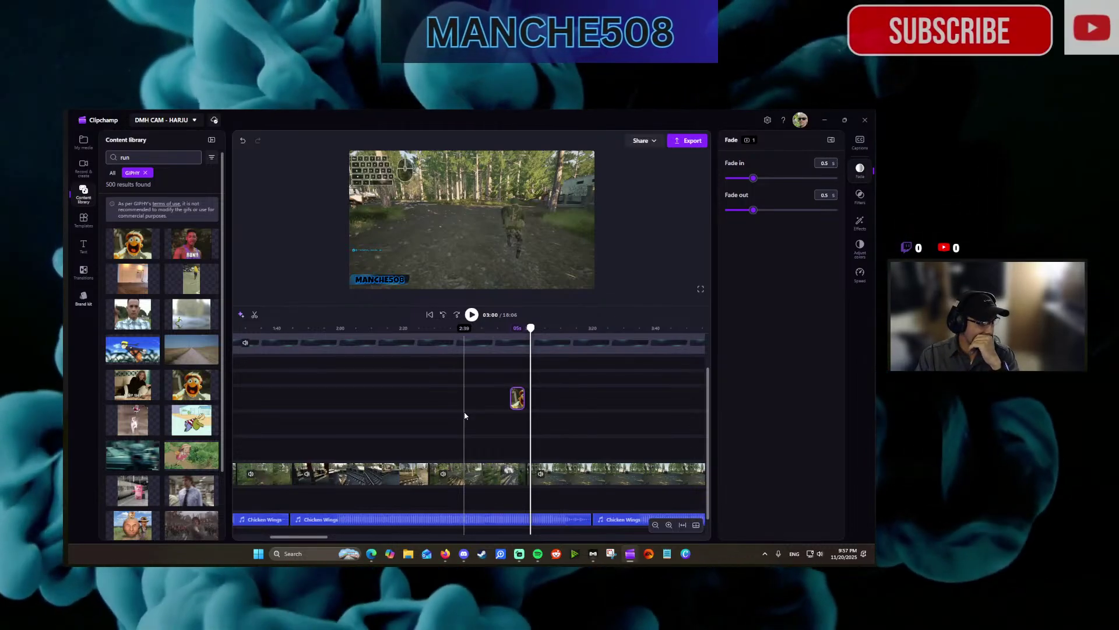
Return to the beginning of the timeline and place the playhead at 0:34 in the early gameplay.
mouse_move(466, 415)
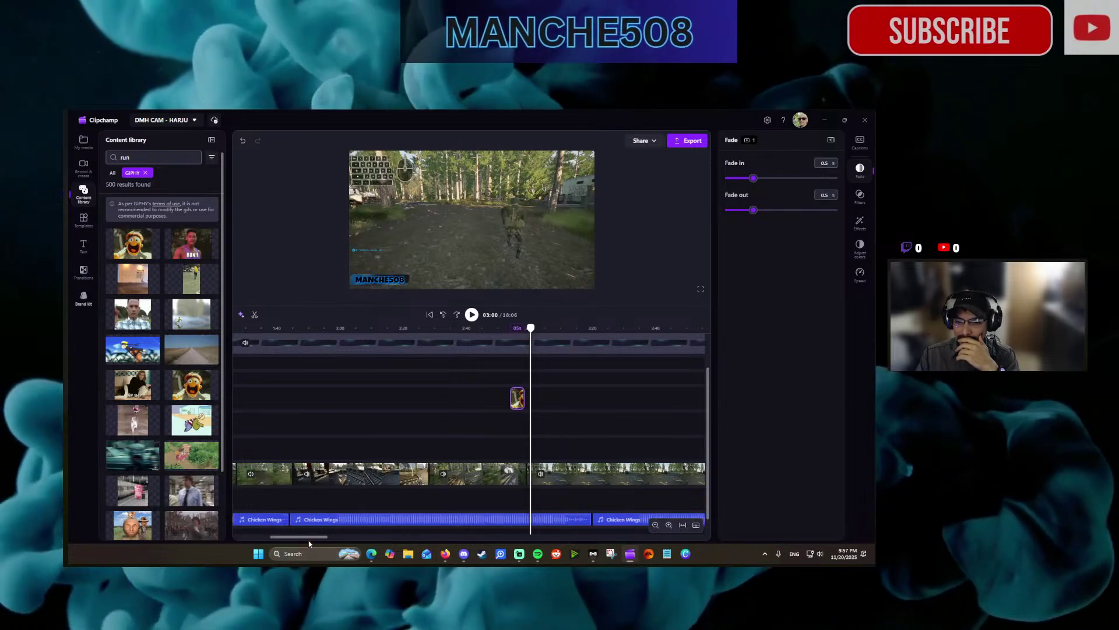
drag(306, 538, 272, 539)
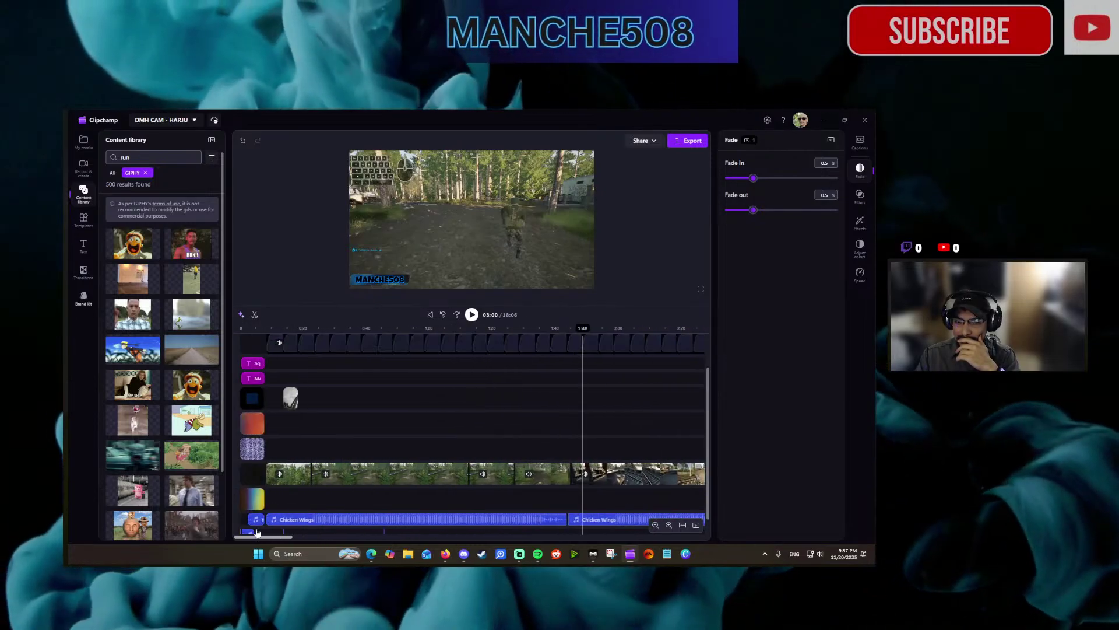
mouse_move(367, 427)
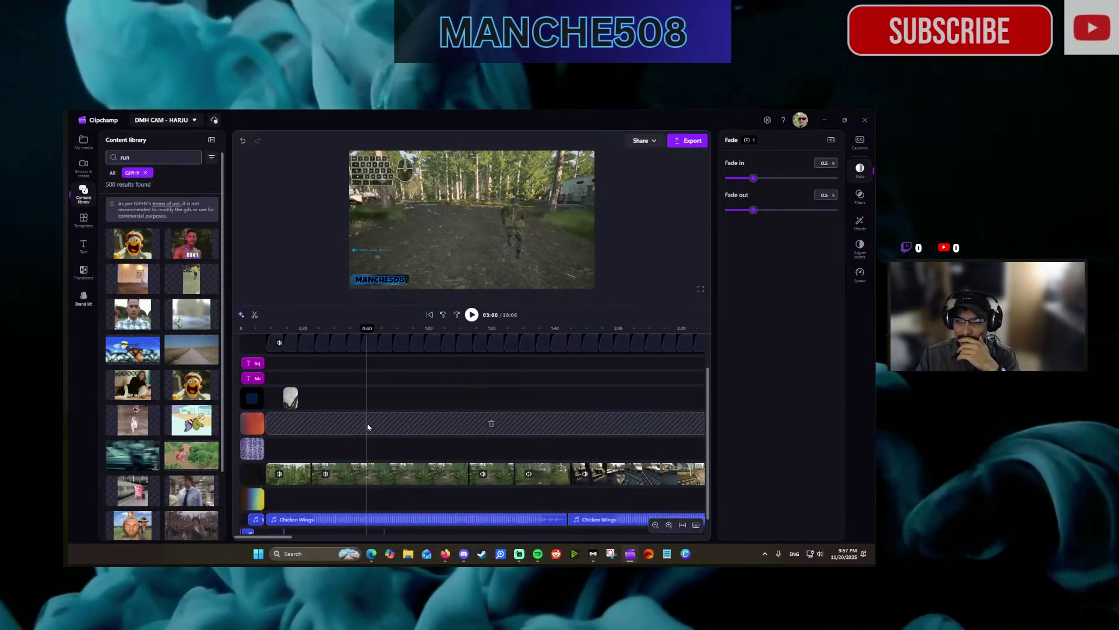
click(321, 423)
click(350, 419)
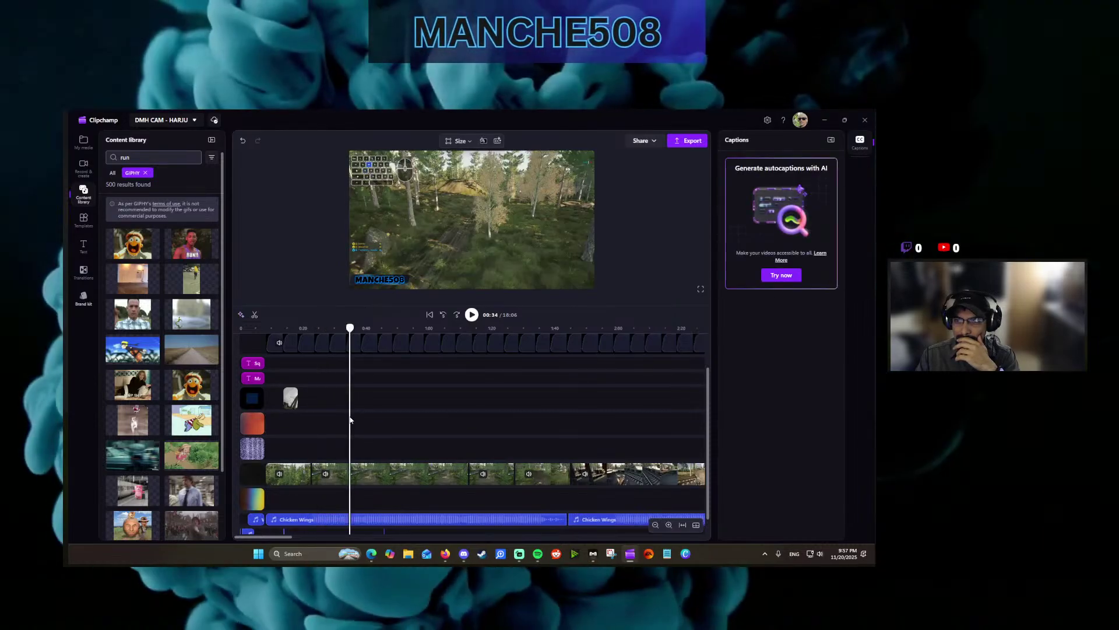
Play the early forest gameplay in short bursts and pause it at 0:37.
click(373, 416)
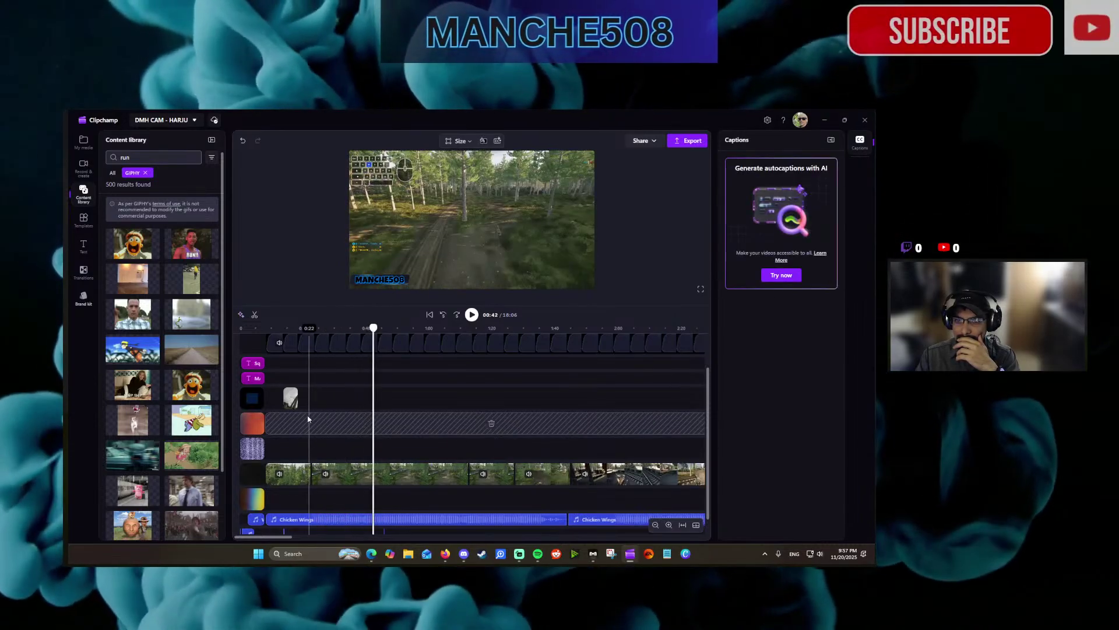
click(333, 420)
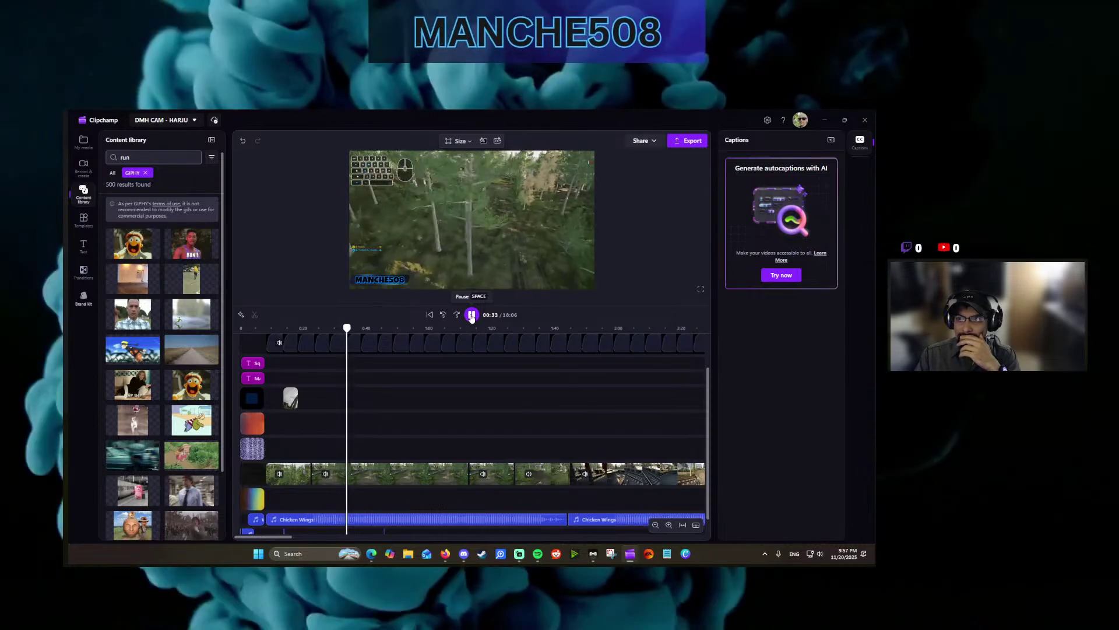
click(472, 314)
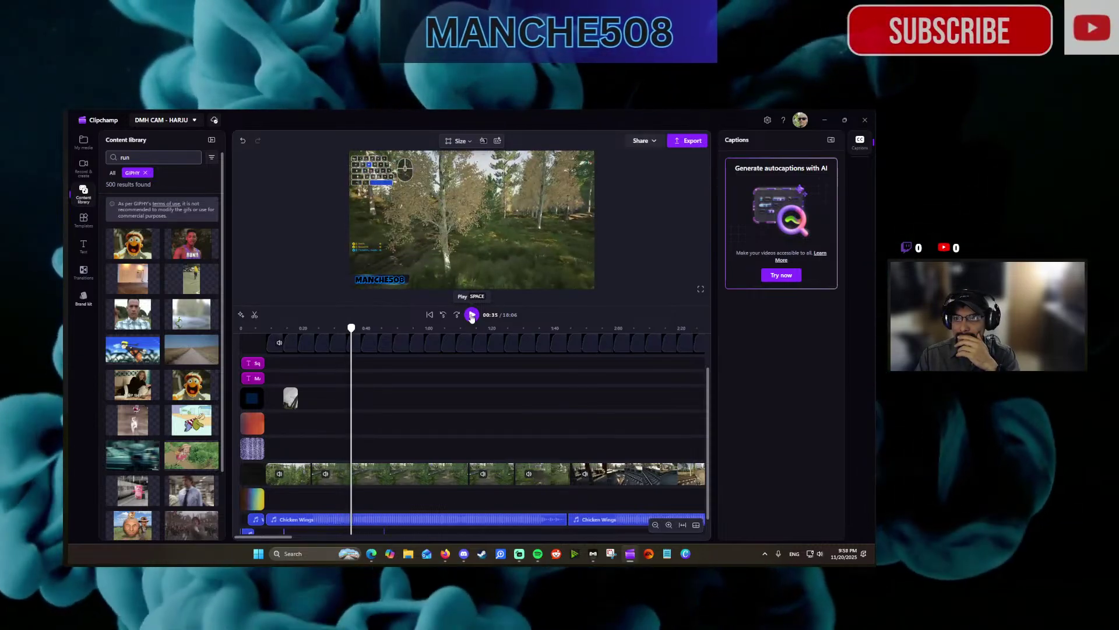
click(471, 315)
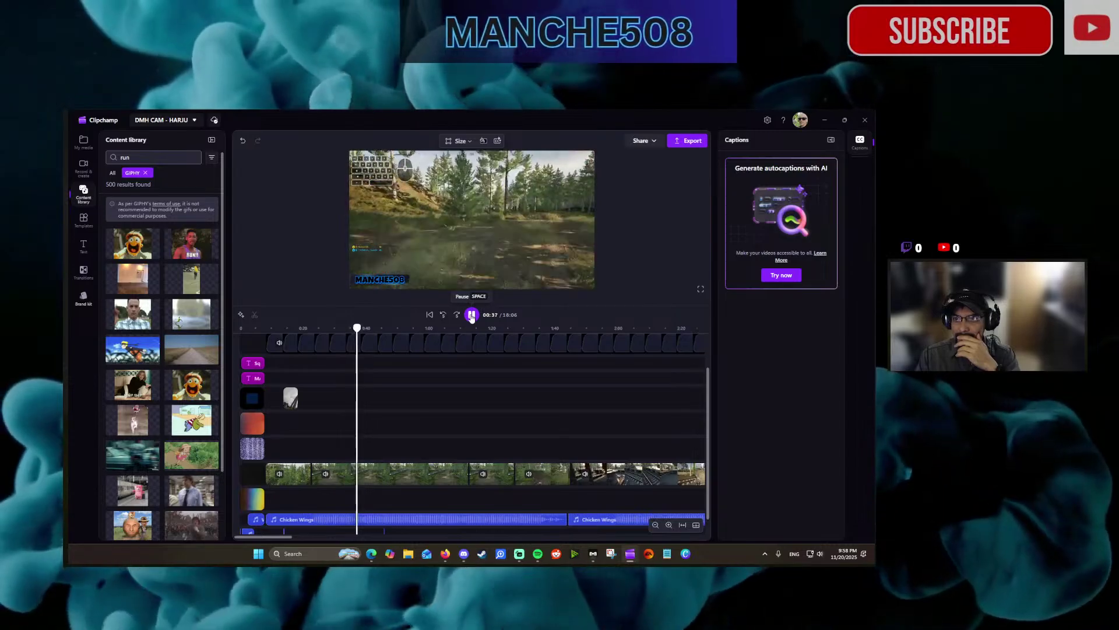
click(471, 314)
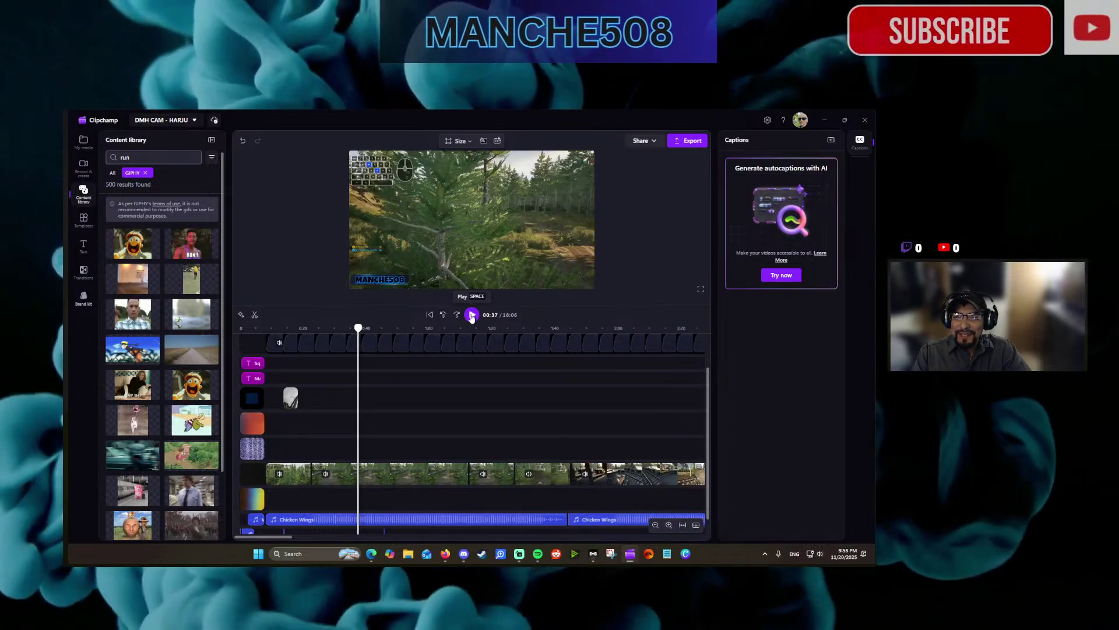
Add a text clip in the Mono style at 0:37 and return the playhead to its start.
click(82, 246)
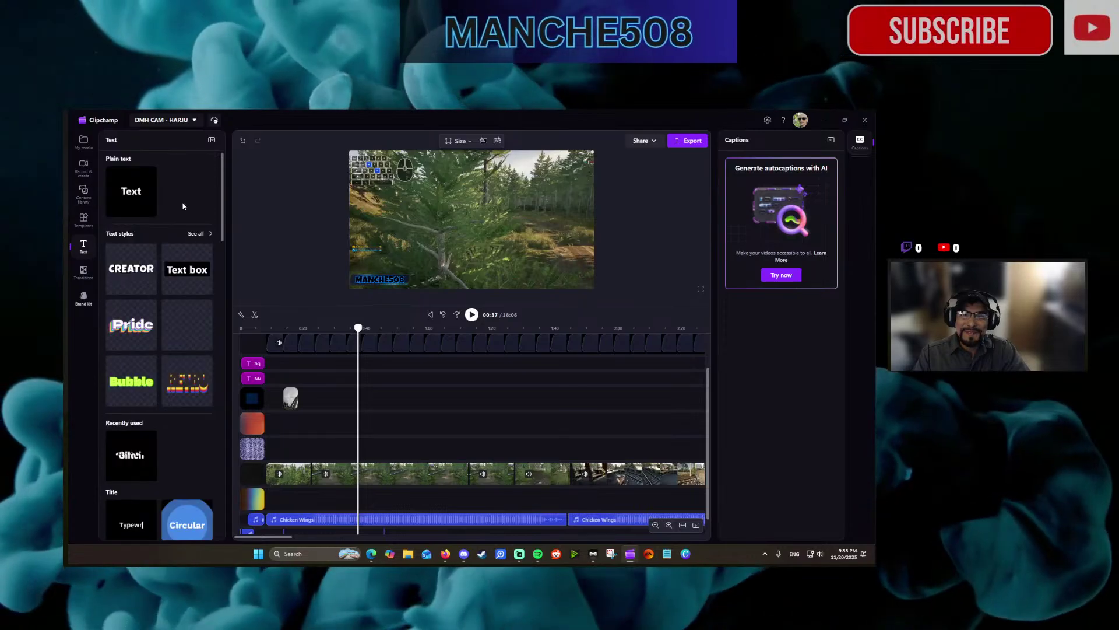
click(197, 234)
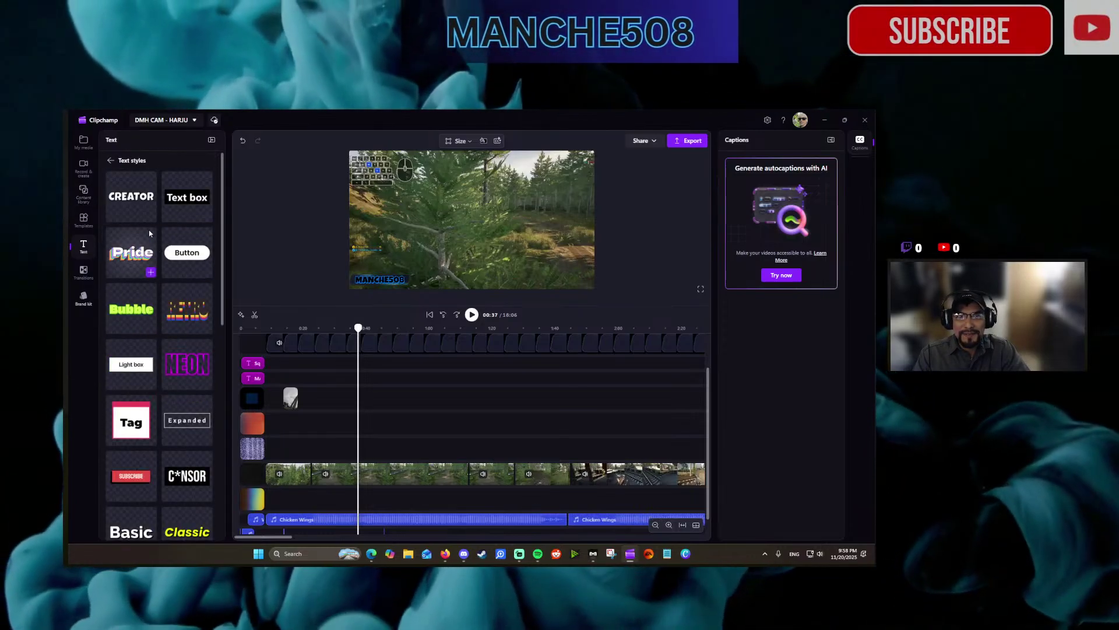
scroll(155, 423, down, 2)
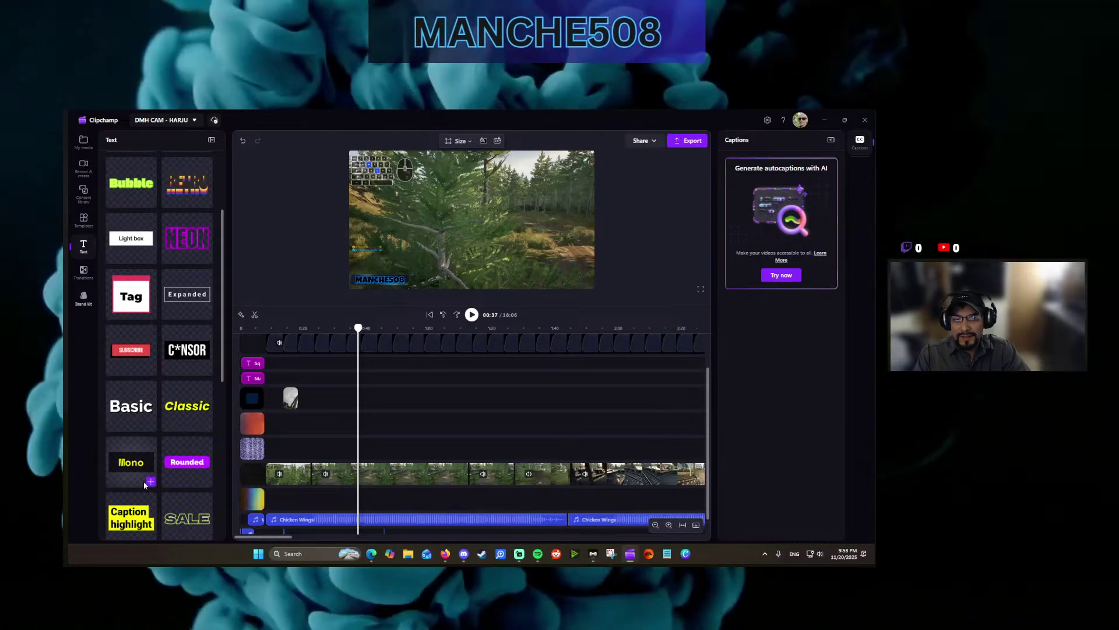
click(151, 481)
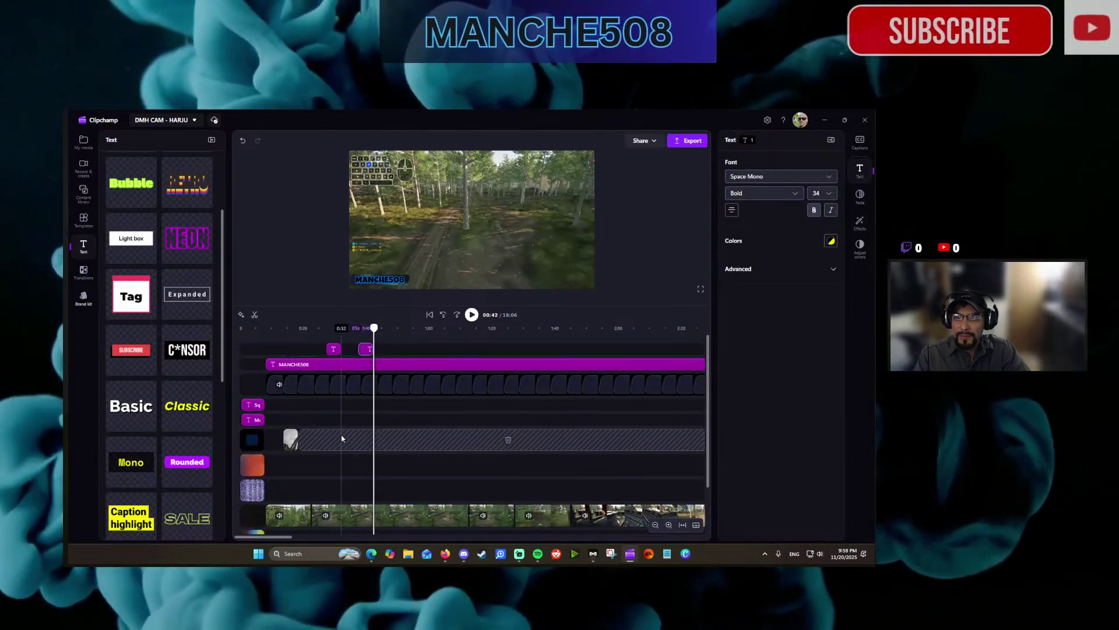
click(443, 318)
Enter "Why's he riding around sounding like a peacock? lmao" as the new Mono caption's text.
click(471, 226)
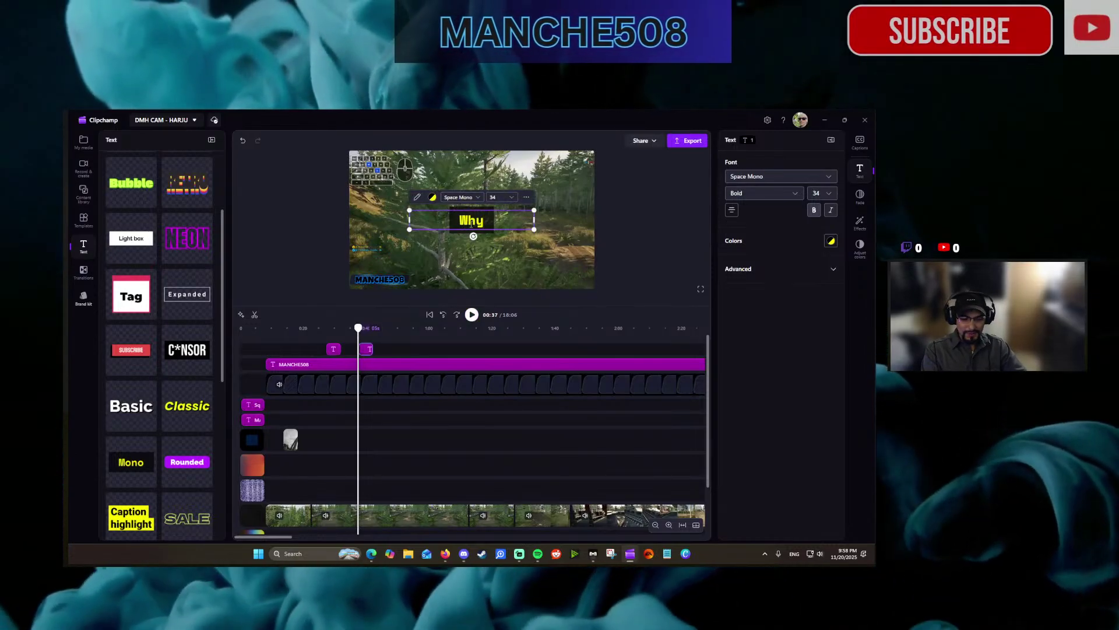
text(Why's he r)
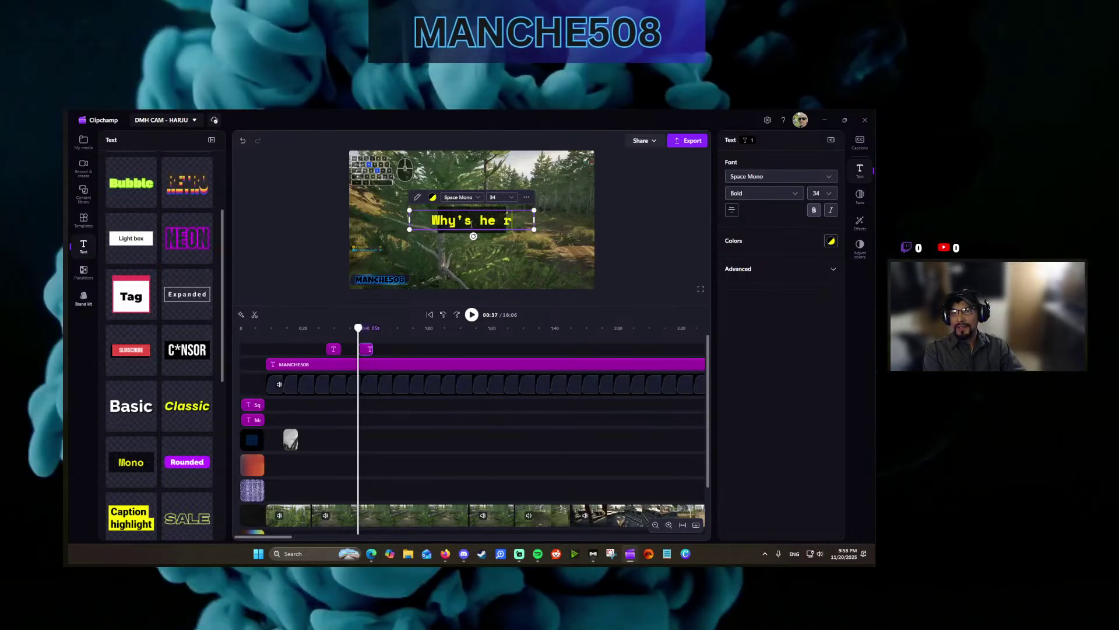
text(iding around sound)
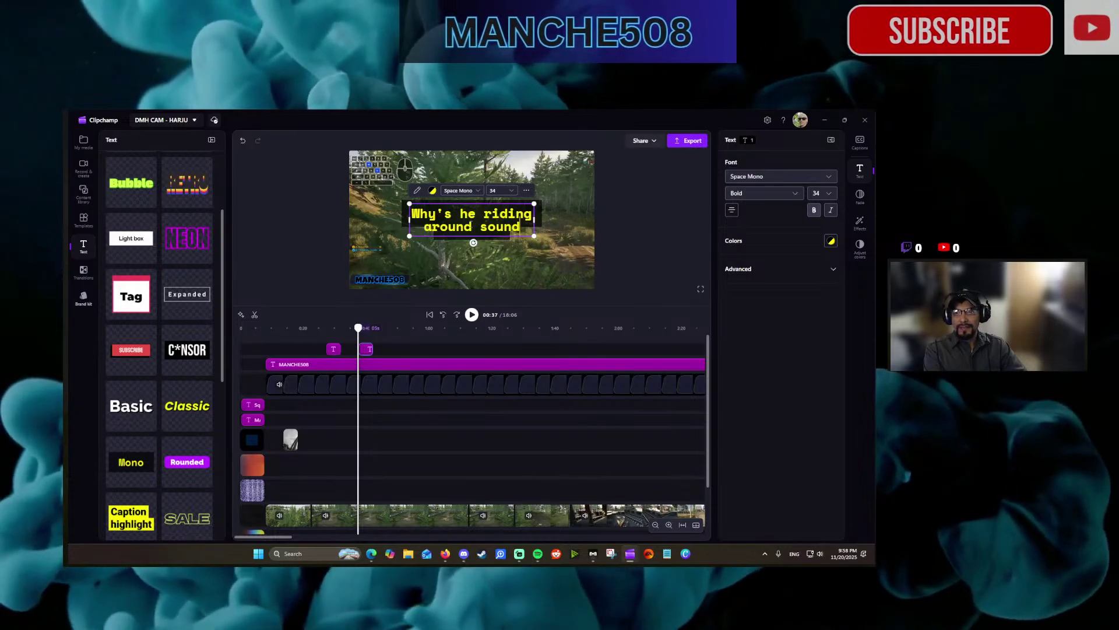
text(ing like a pea)
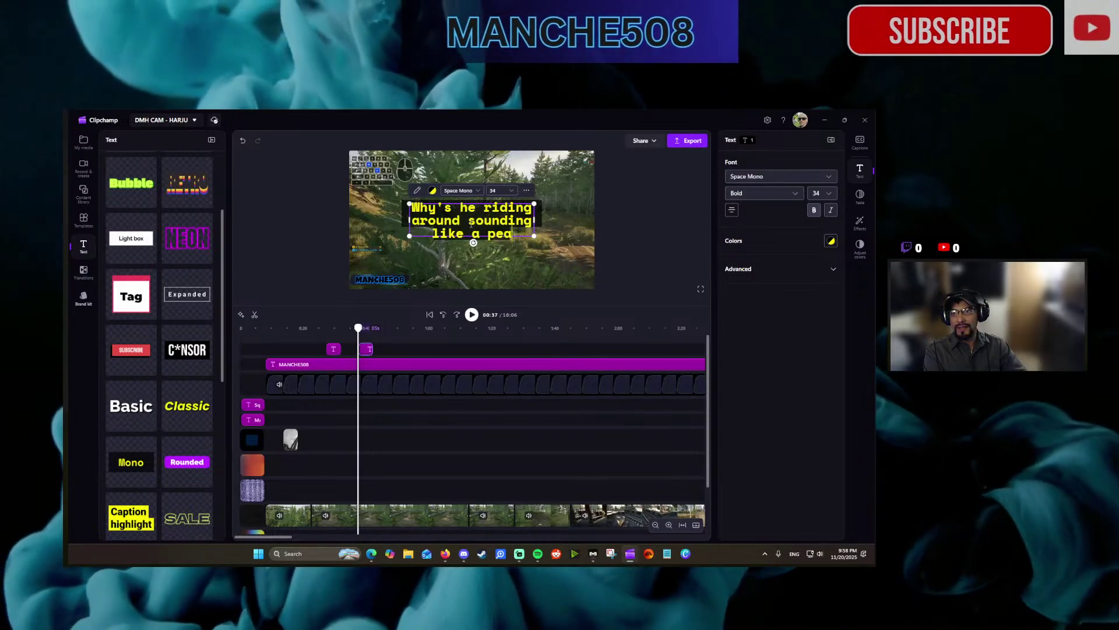
text(cock)
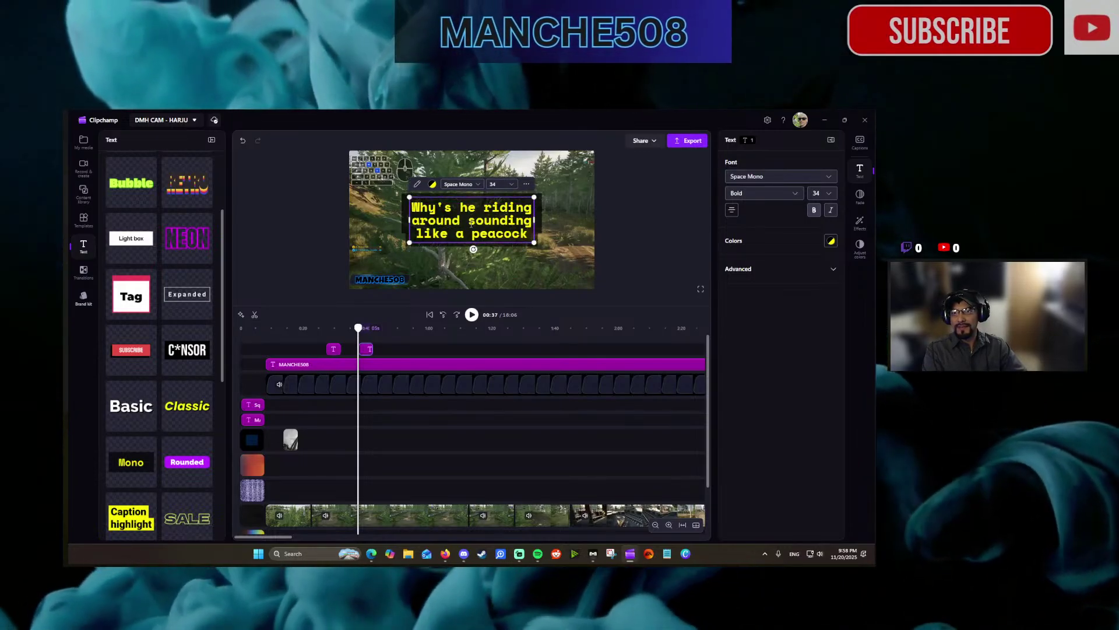
text(???)
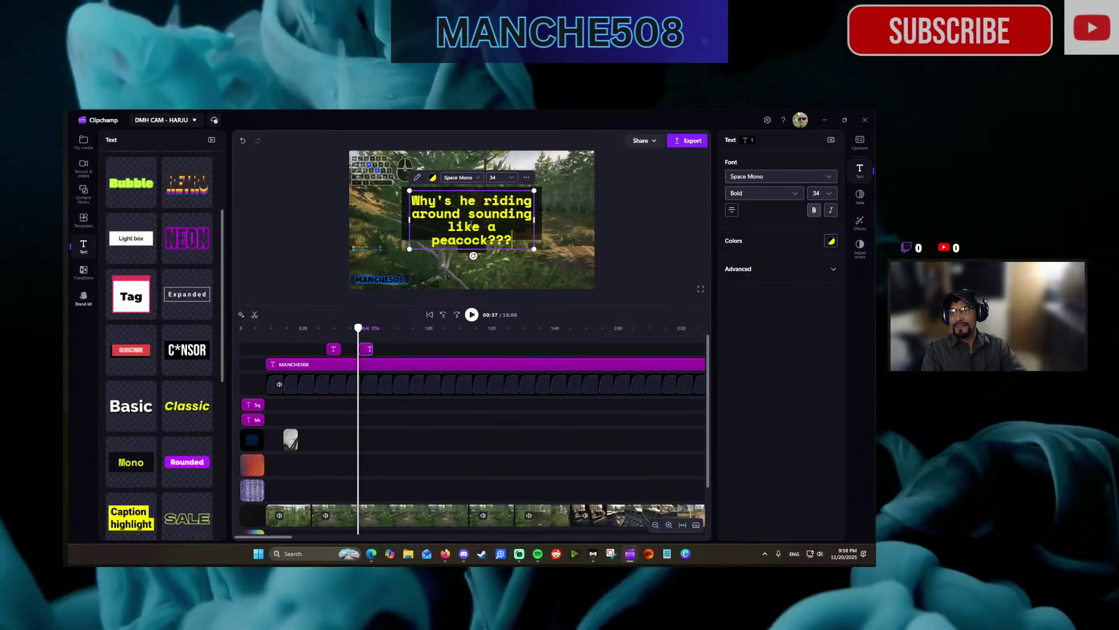
key(BackSpace)
key(BackSpace)
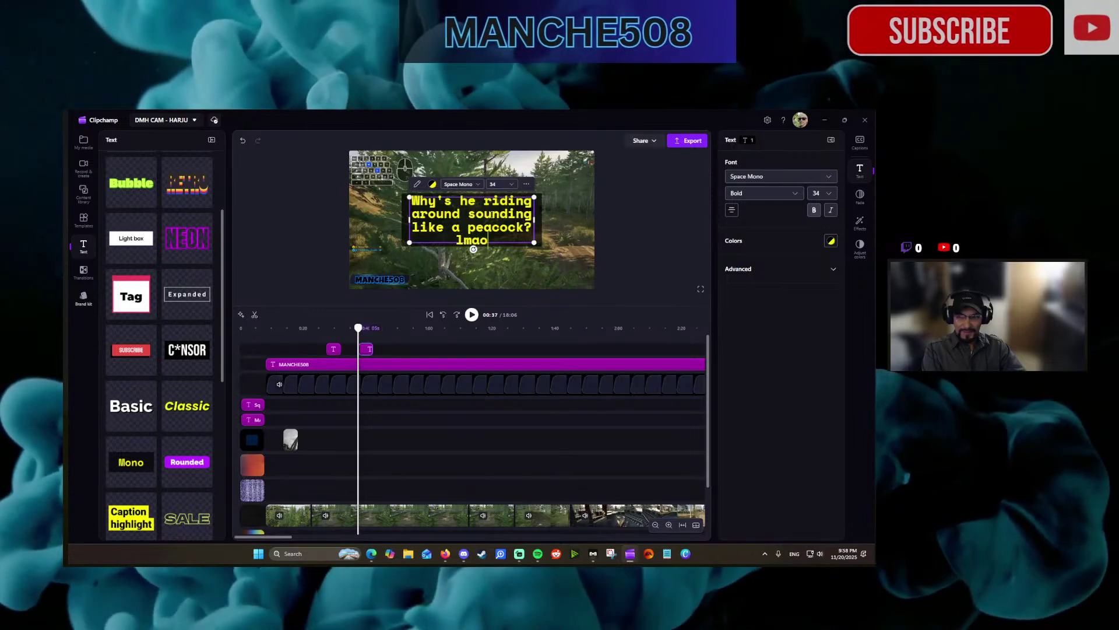
text(lmao)
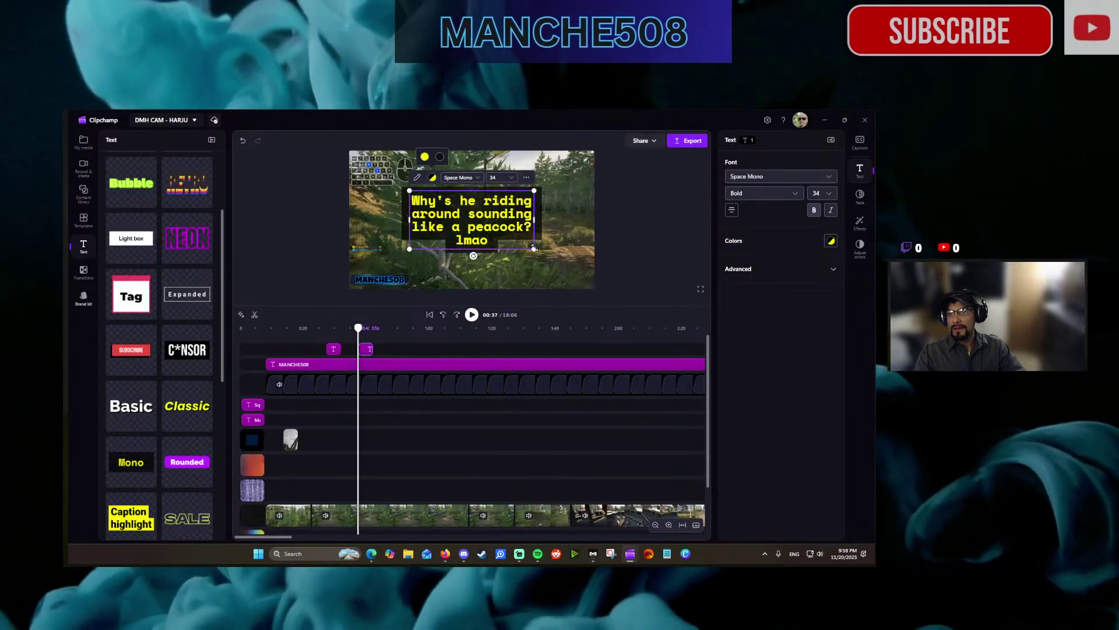
Shrink the peacock caption to size 20 at the frame's upper edge, and give it 0.5 s fade in and fade out.
drag(534, 247, 481, 183)
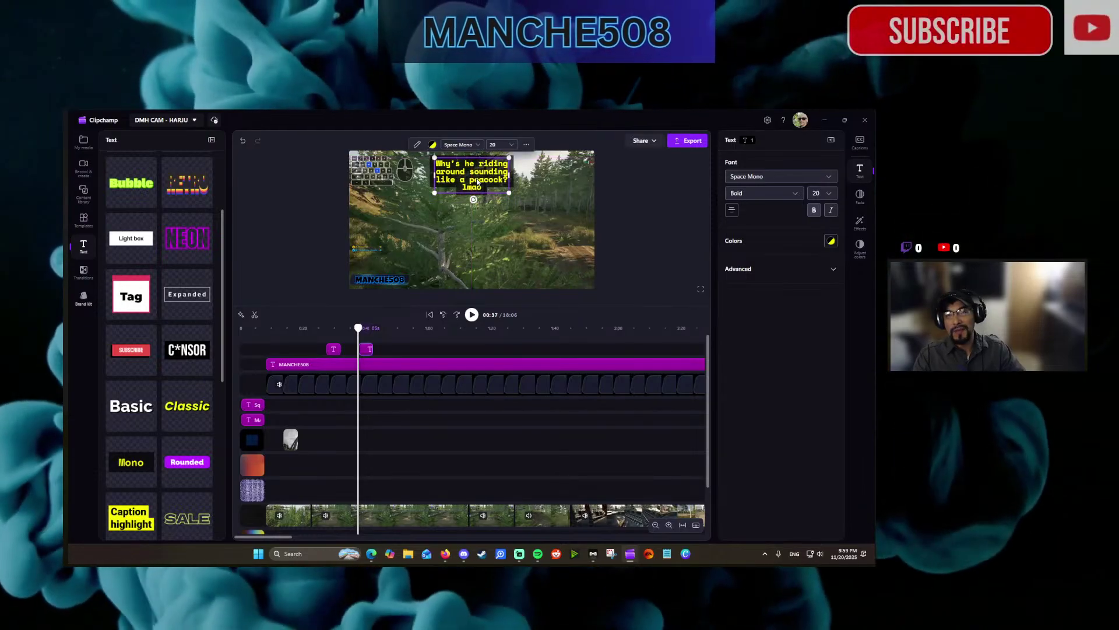
click(493, 252)
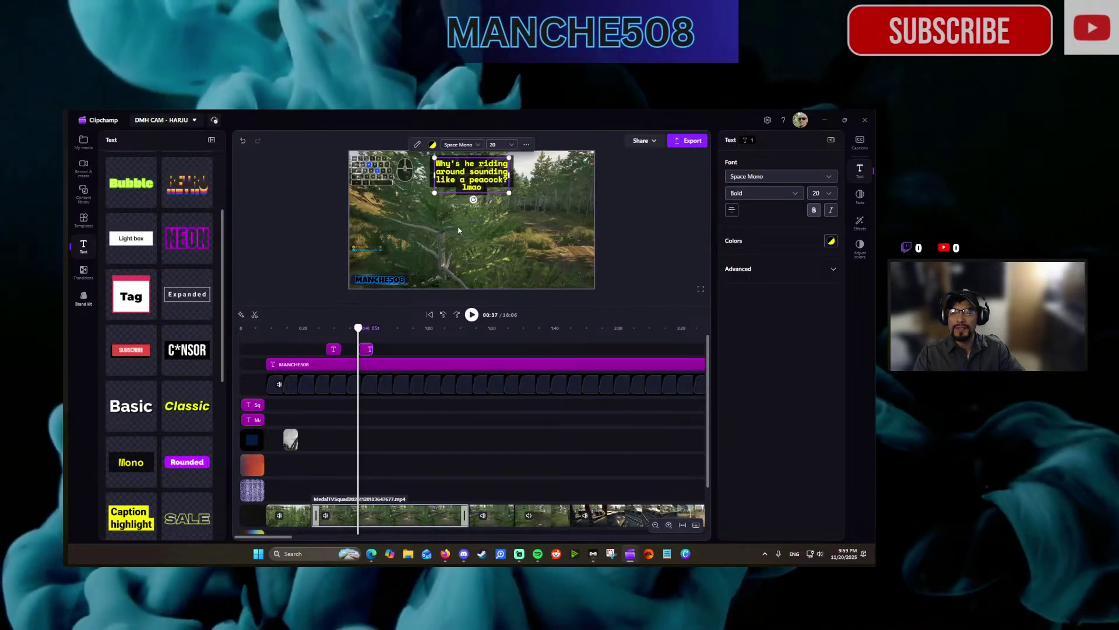
click(479, 190)
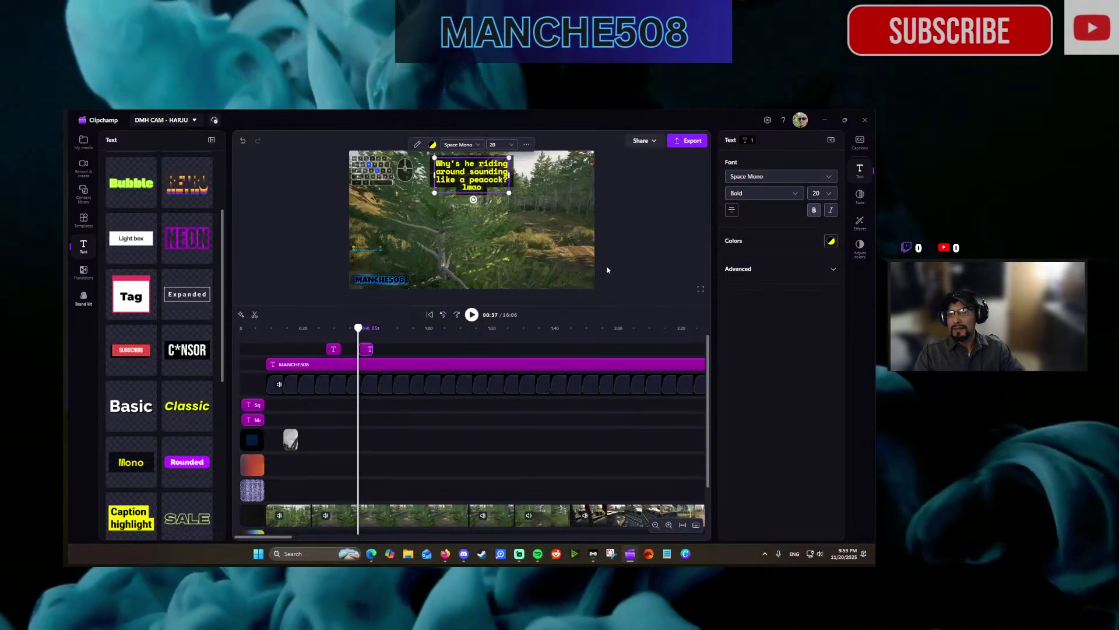
click(860, 194)
drag(727, 178, 759, 182)
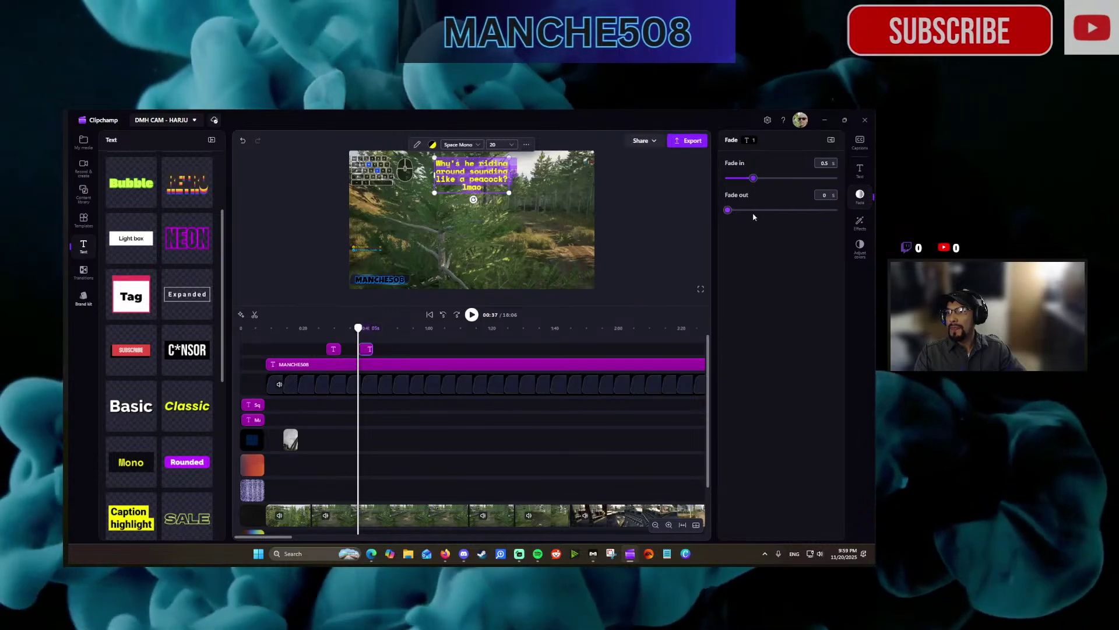
Play the gameplay section with the peacock caption through to 0:43, and seek back to 0:36.
click(444, 315)
click(471, 315)
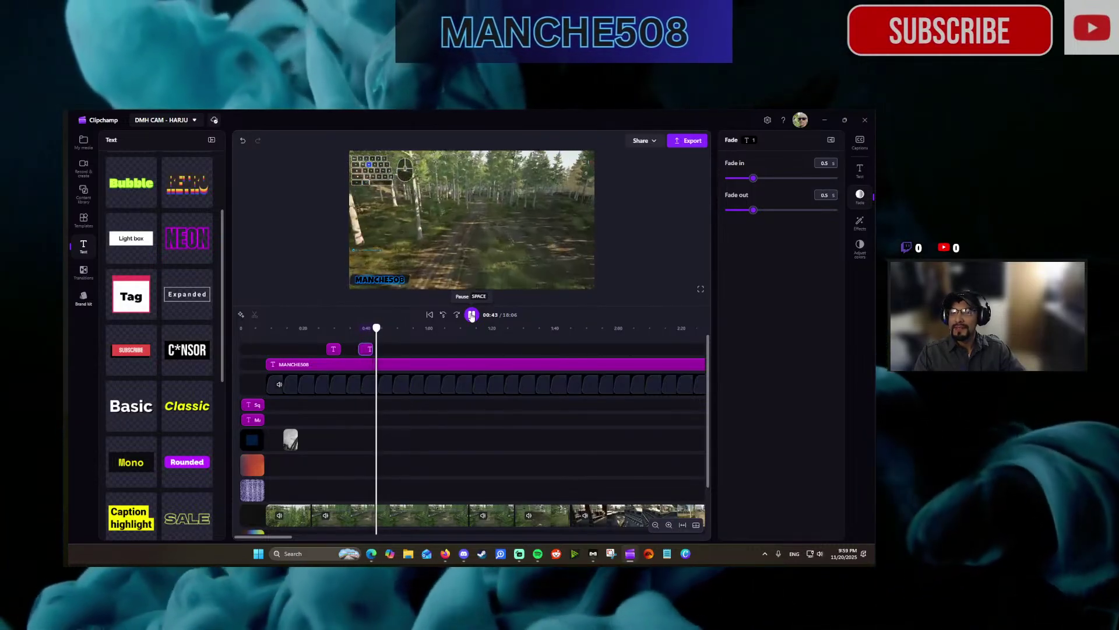
click(471, 314)
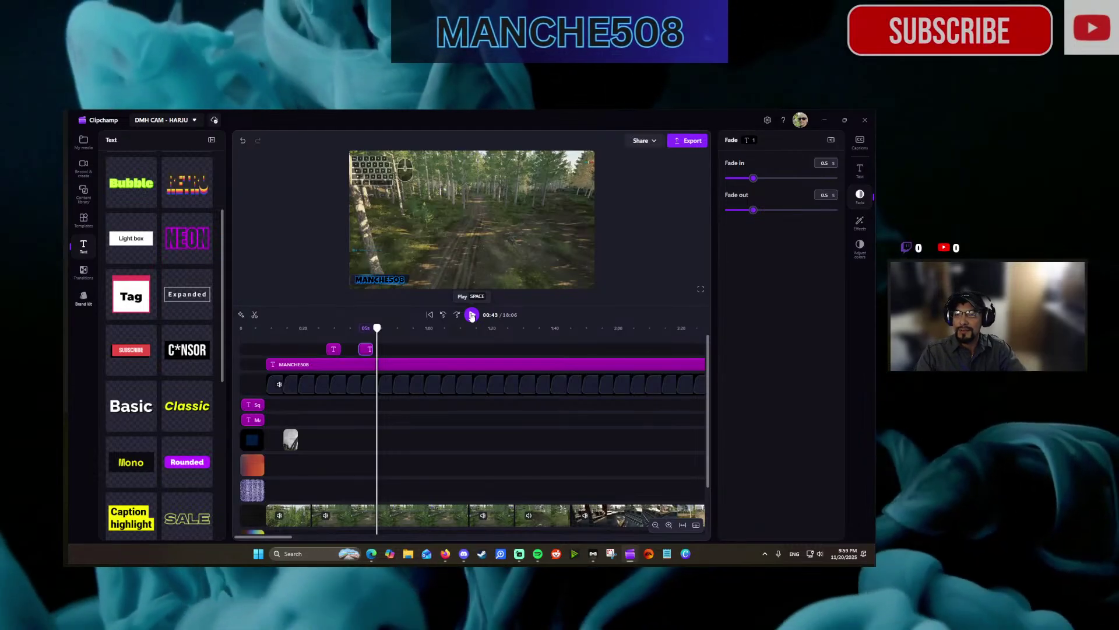
click(472, 315)
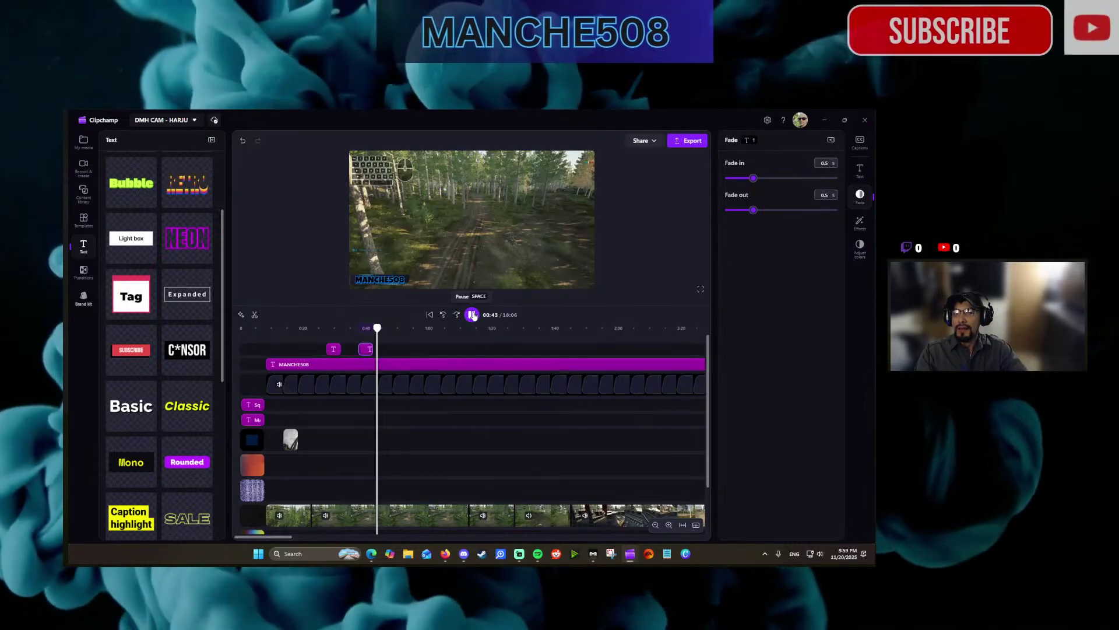
click(443, 315)
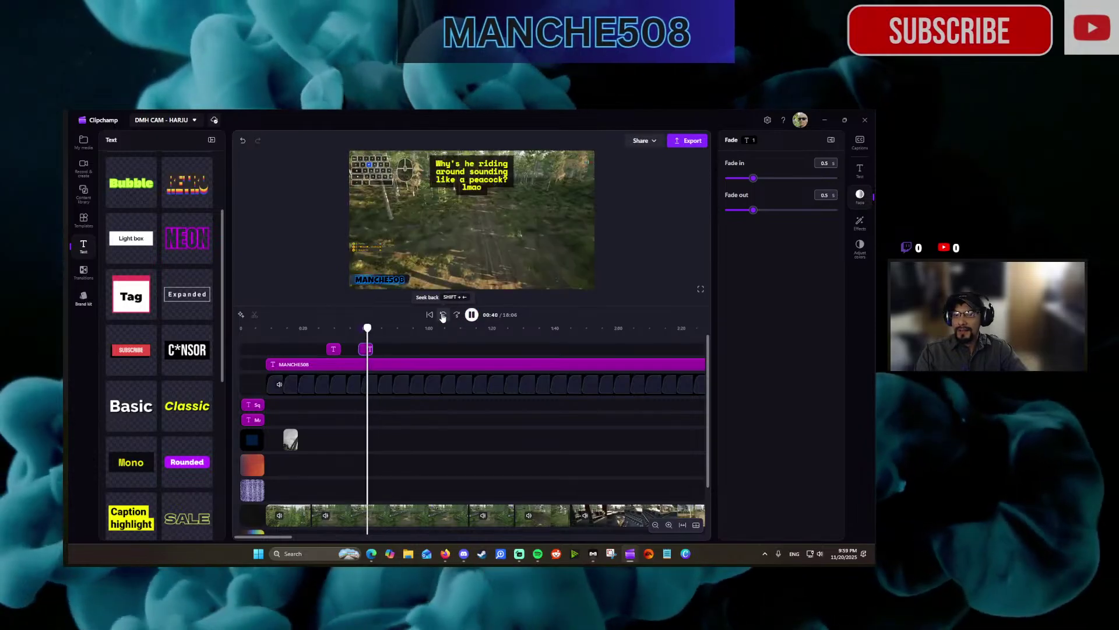
click(443, 316)
click(472, 315)
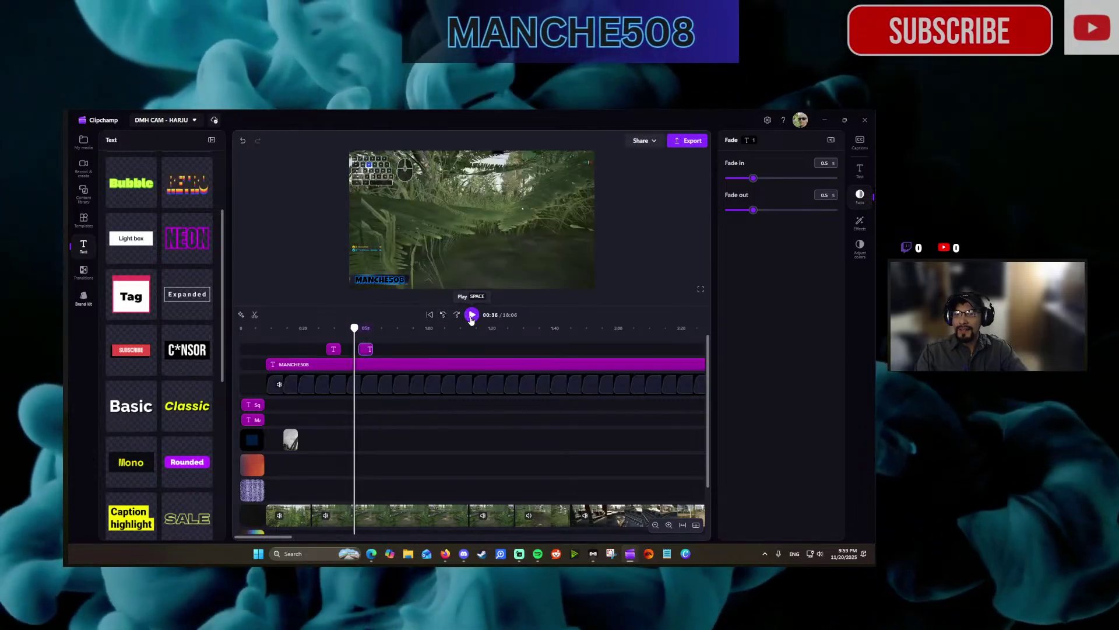
Place the playhead at 0:37, search the GIPHY library for "peacock", and add the Nat Geo Wild peacock GIF.
click(359, 341)
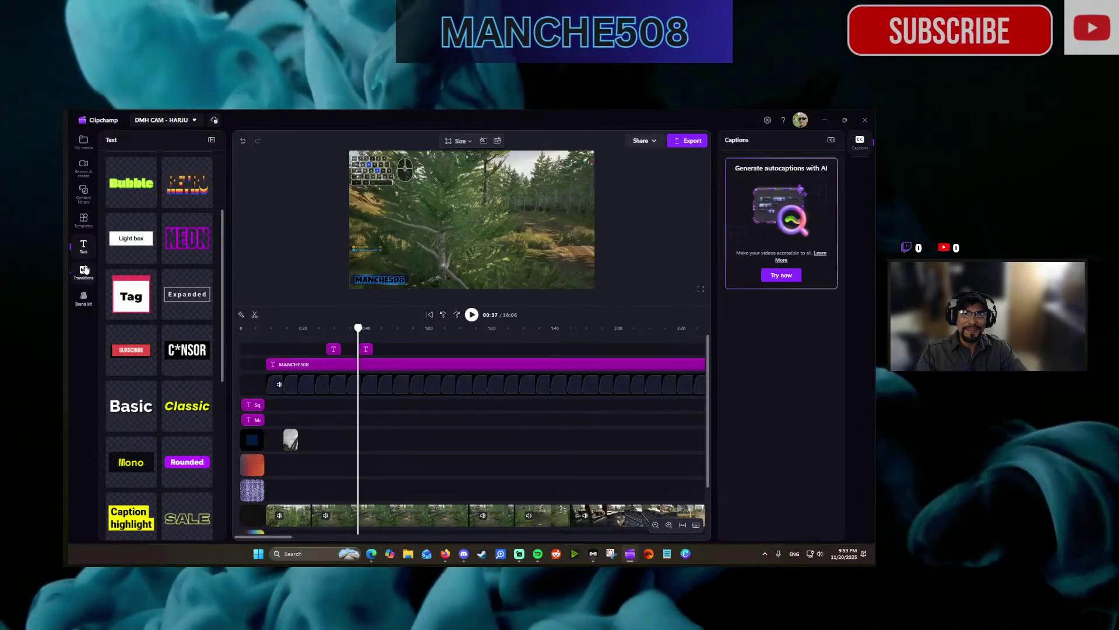
click(84, 270)
click(83, 190)
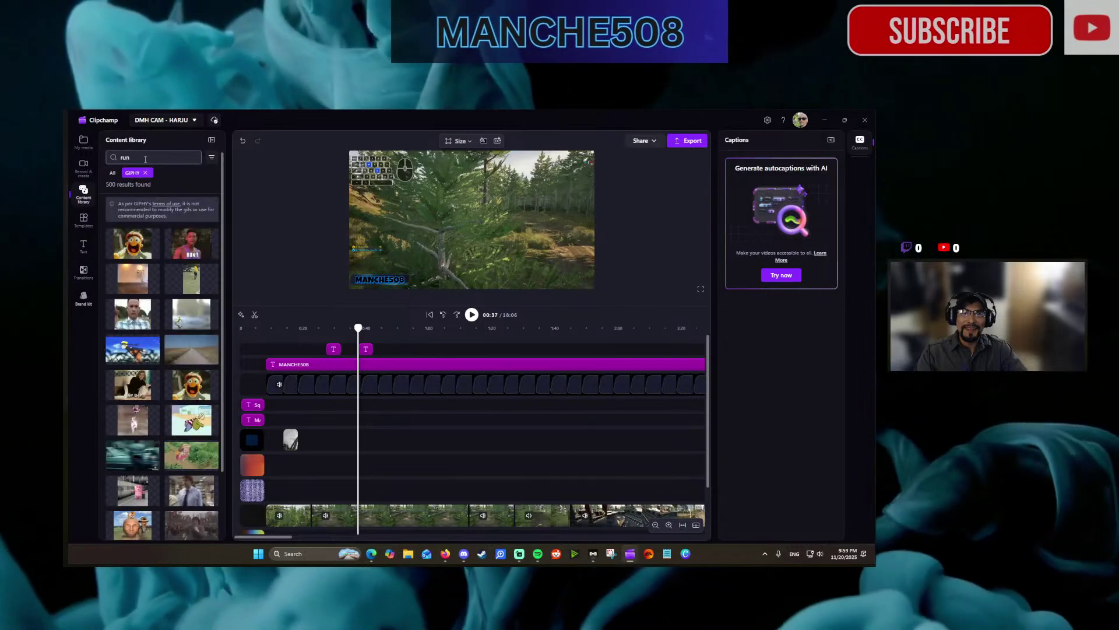
click(146, 157)
text(peacock)
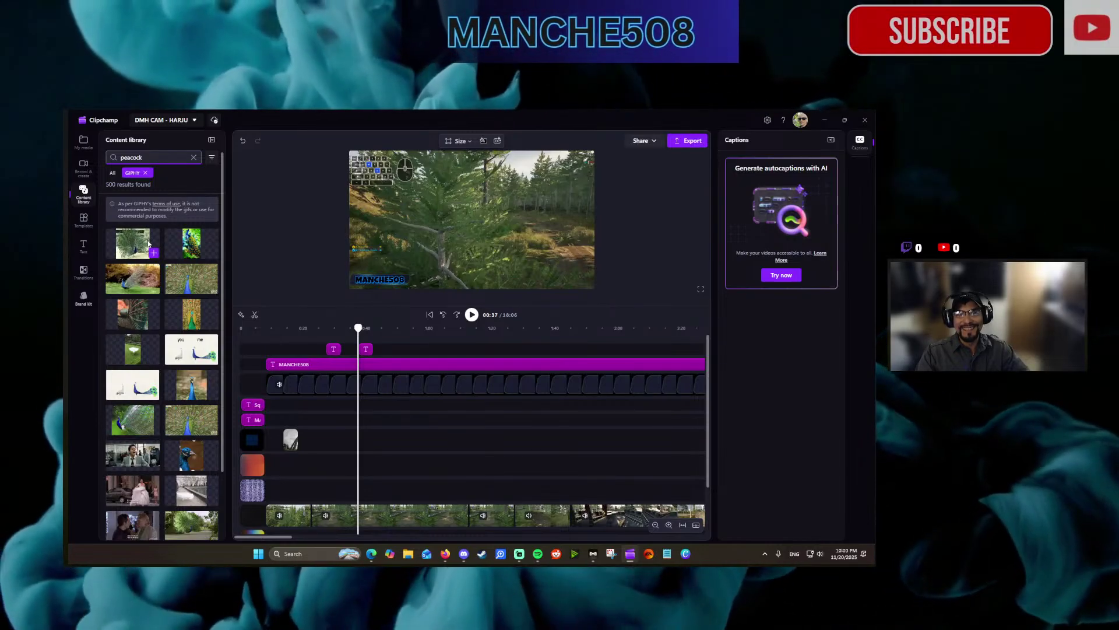
click(153, 288)
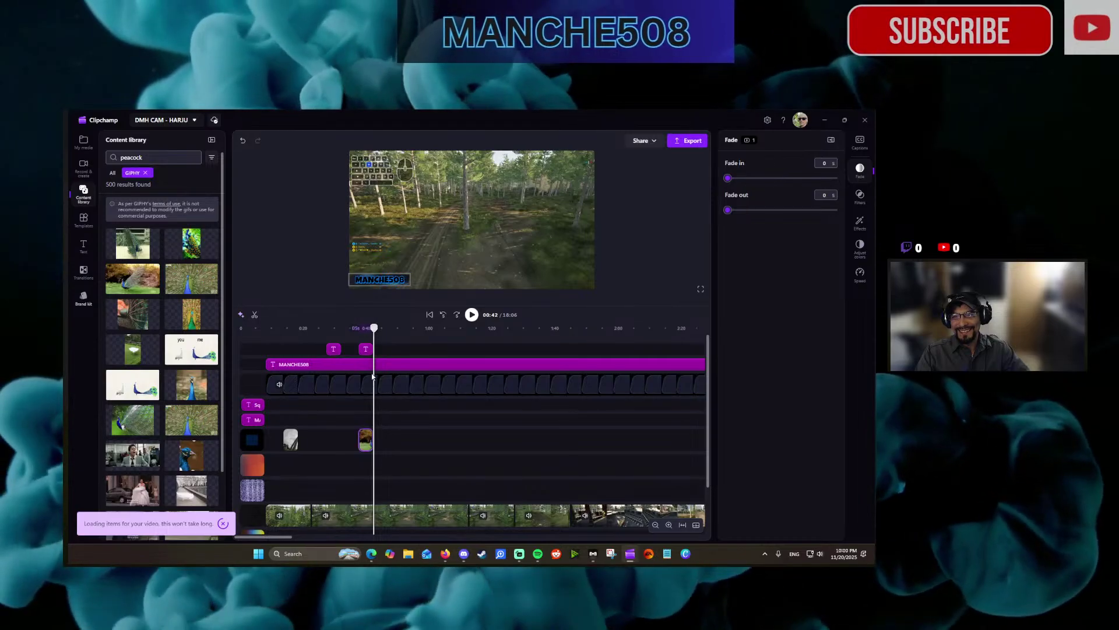
Give the peacock GIF 0.5 s fade in and fade out, and shrink it to the lower middle of the frame.
drag(365, 440, 373, 441)
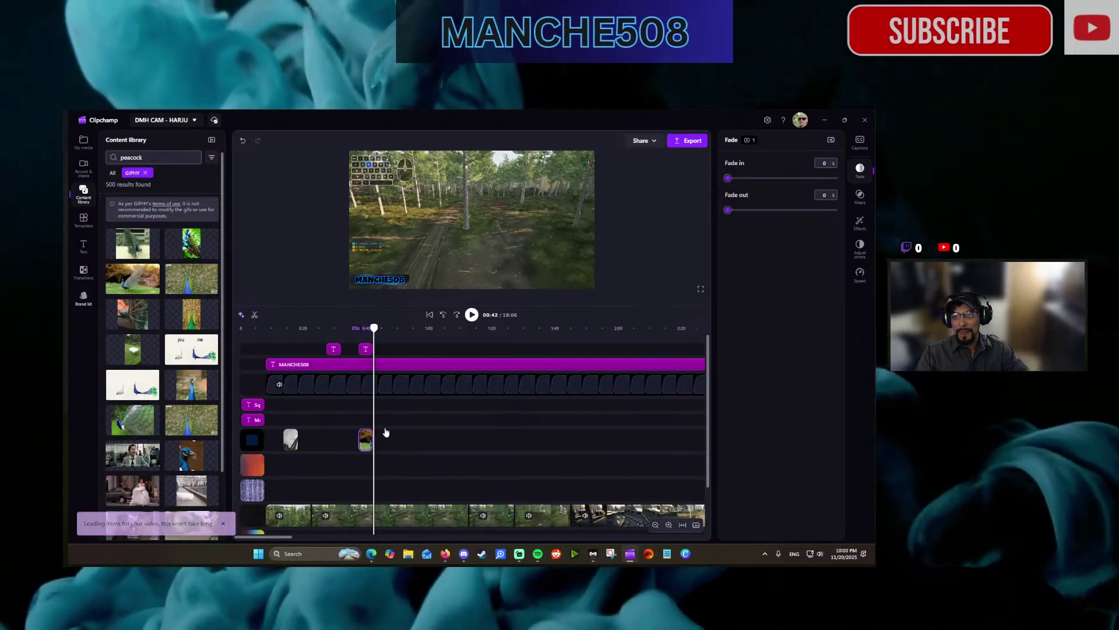
click(752, 210)
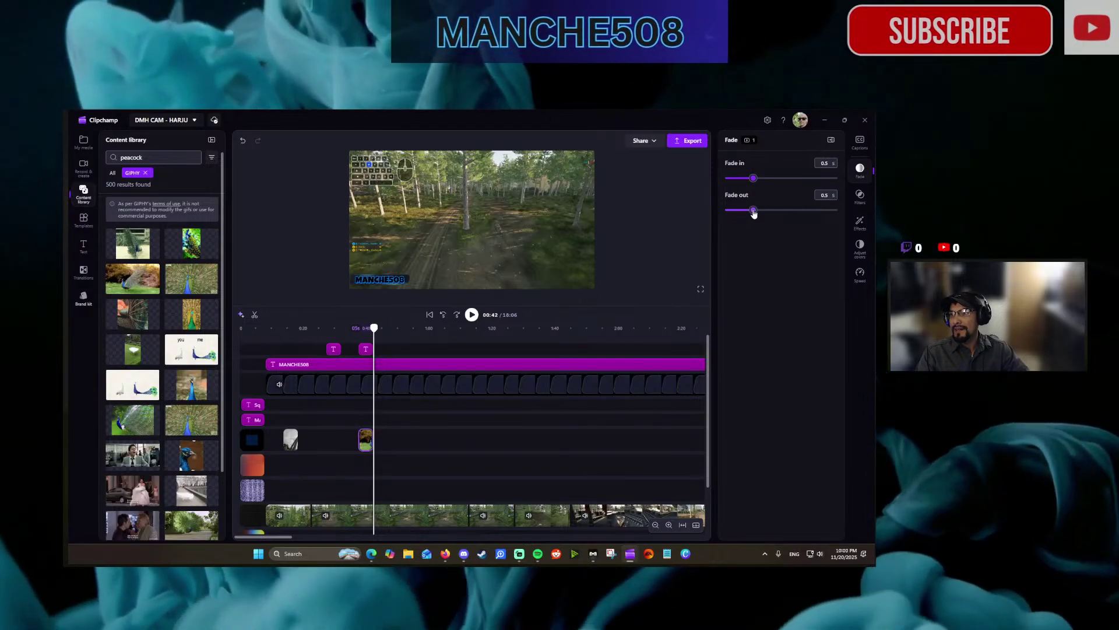
click(471, 315)
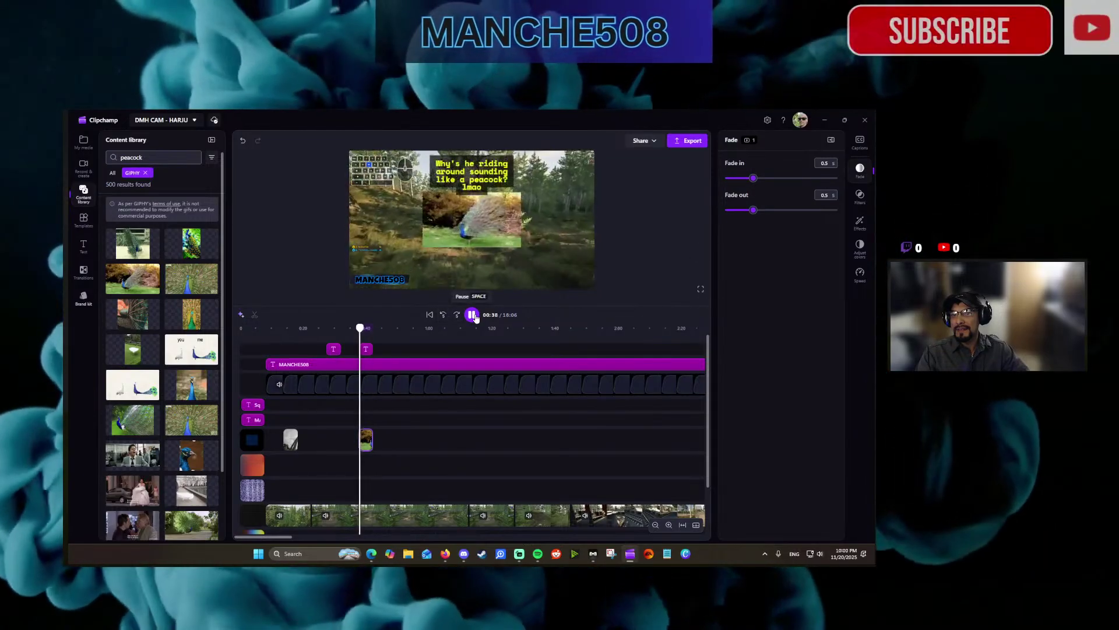
click(472, 315)
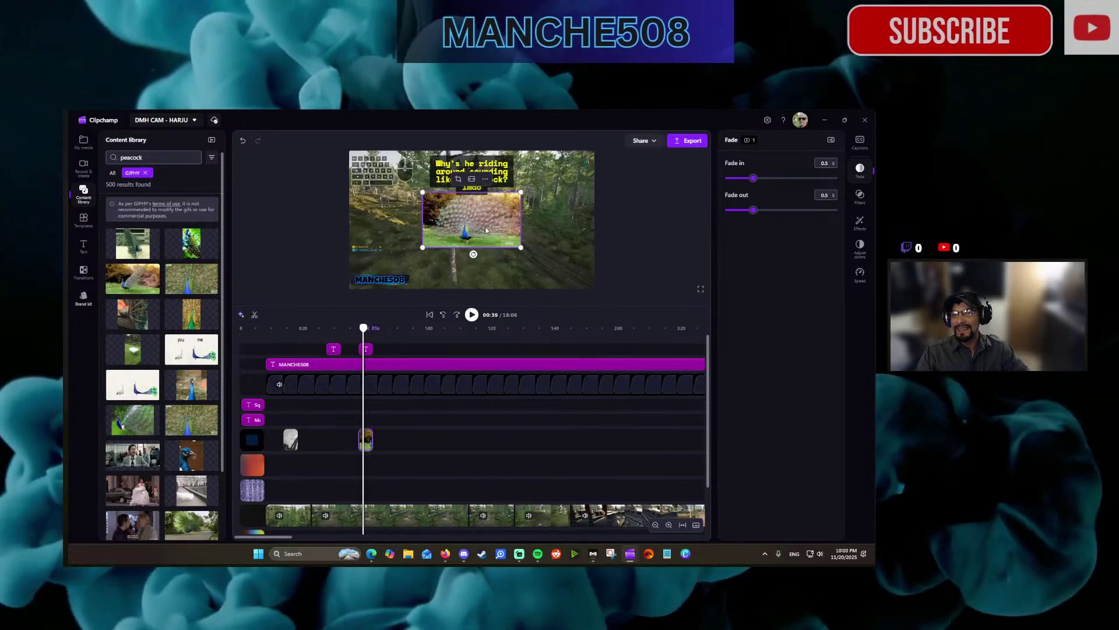
drag(517, 197, 463, 250)
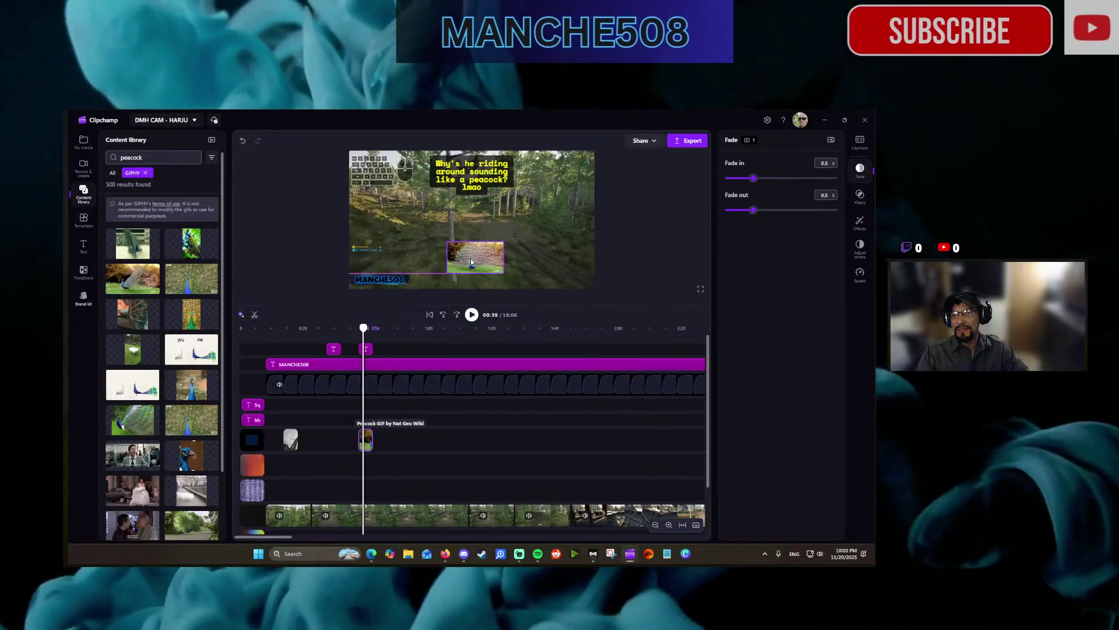
click(632, 254)
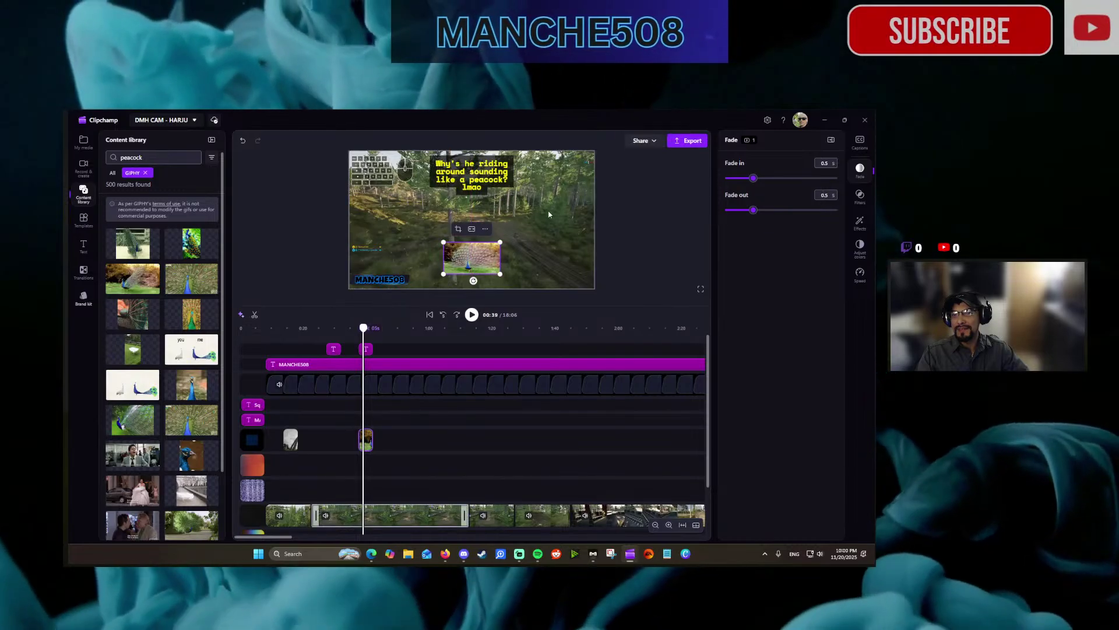
Review the gameplay up to 1:16, search the GIPHY library for "monkey", and add the dance goal GIF there.
click(443, 315)
click(472, 314)
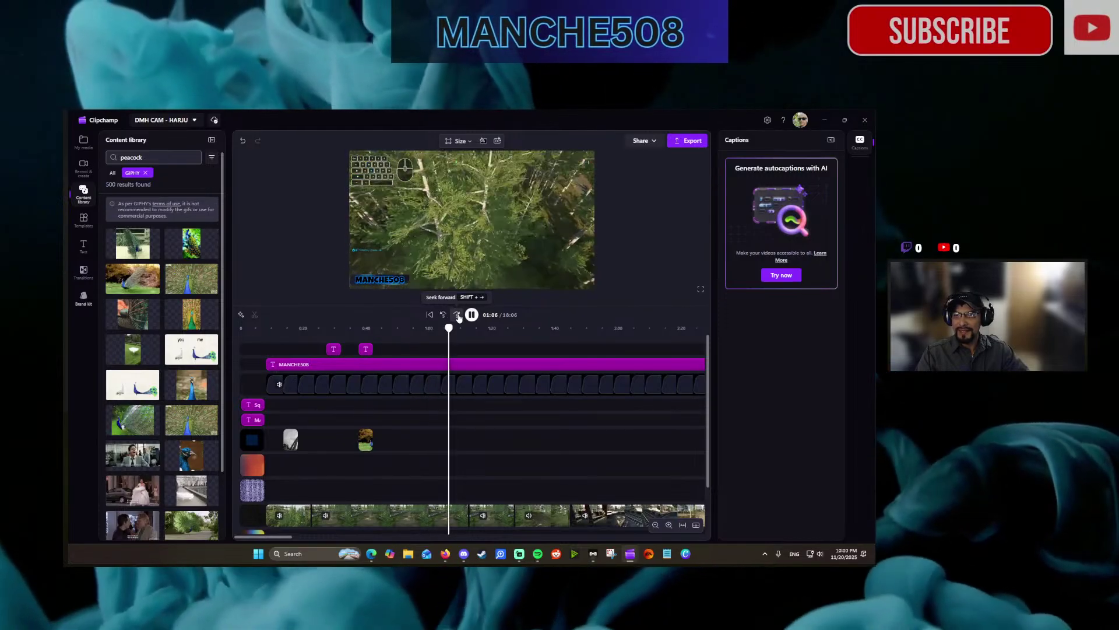
click(458, 315)
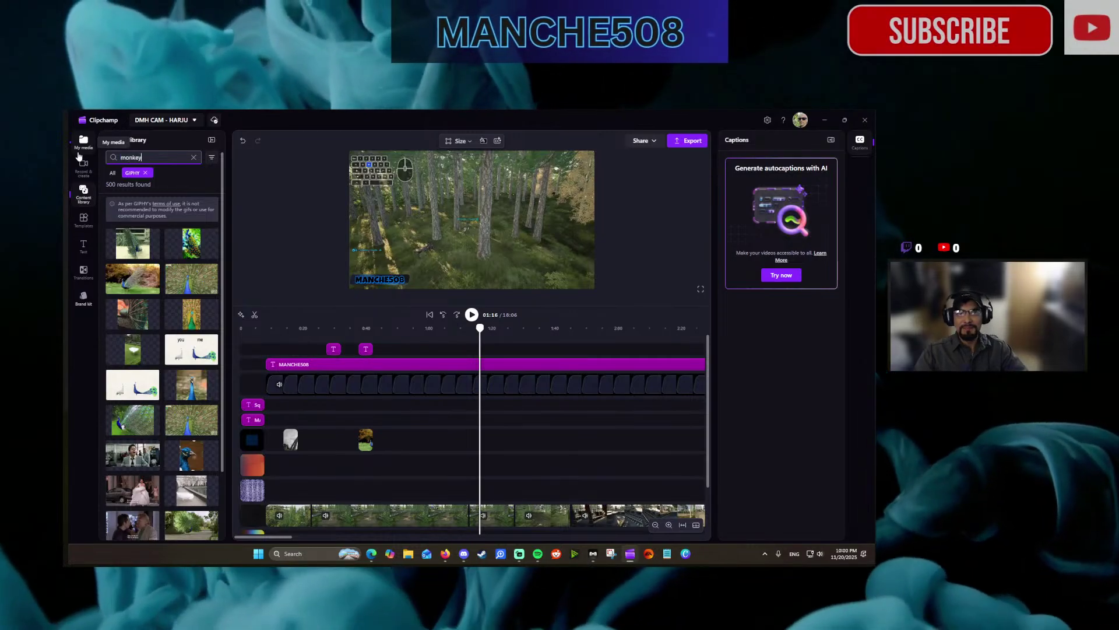
key(Return)
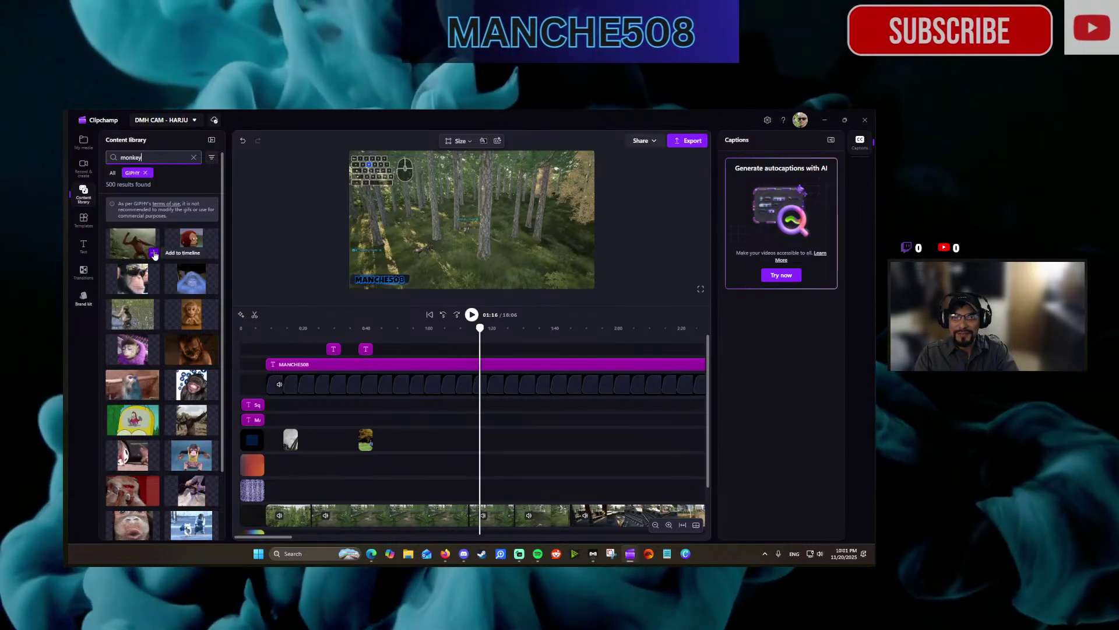
click(155, 254)
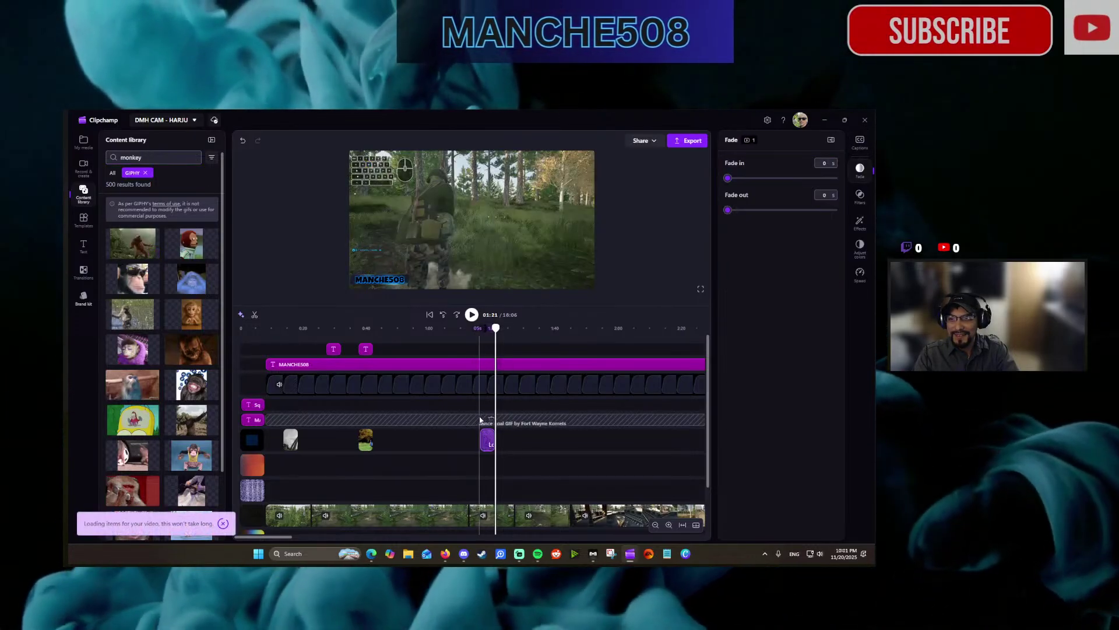
click(480, 419)
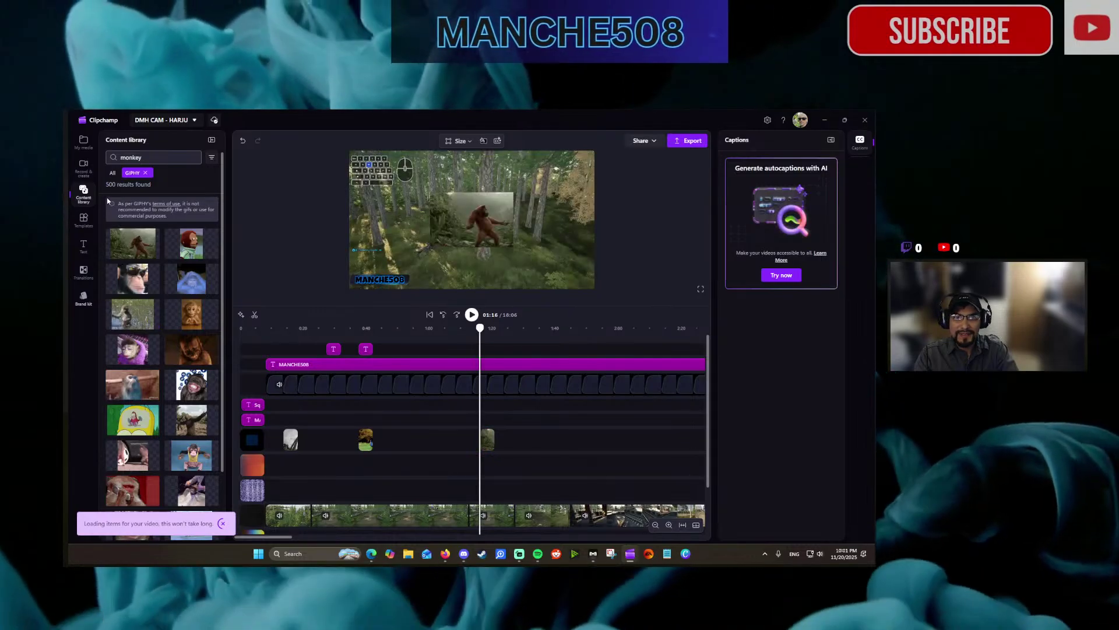
Reload the project's latest version, and play it at 2:53 and around 1:17 to find the monkey GIF again.
click(83, 246)
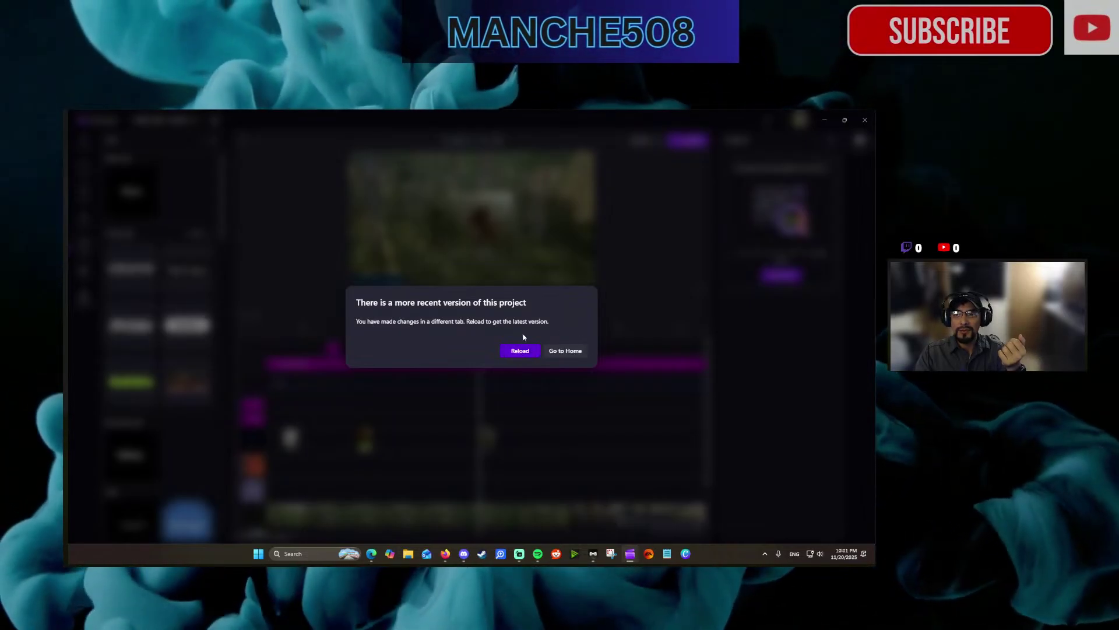
click(520, 351)
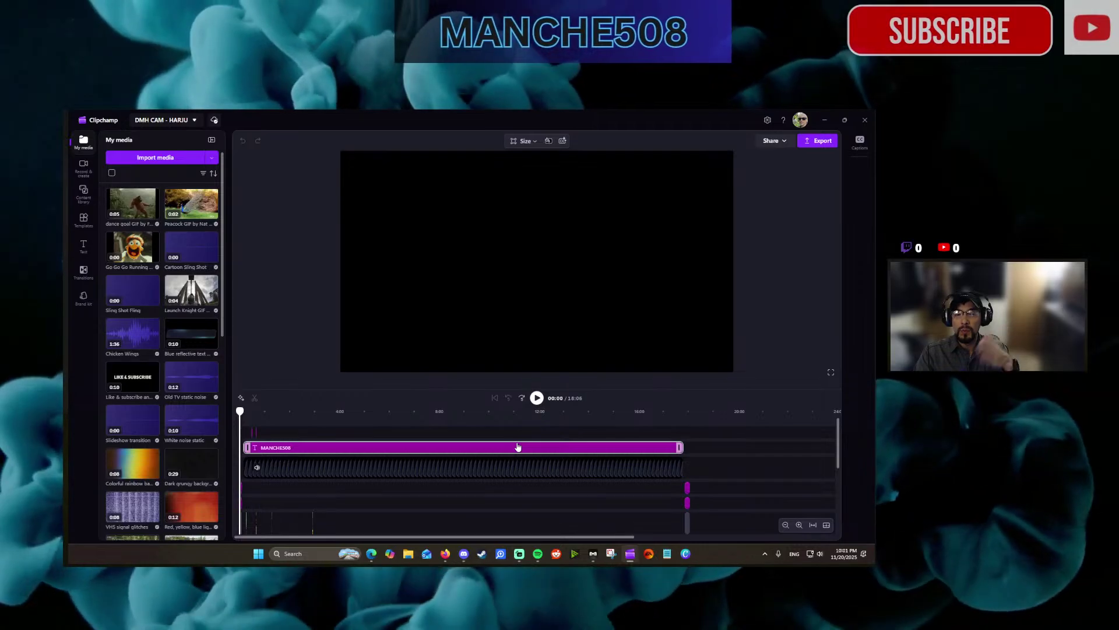
click(523, 436)
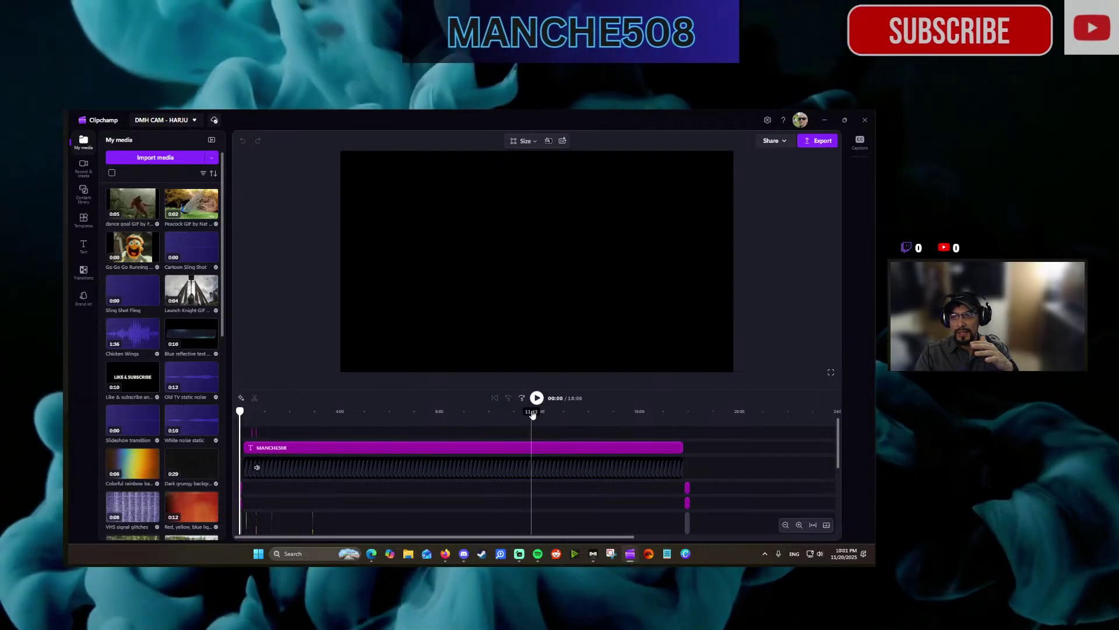
click(312, 495)
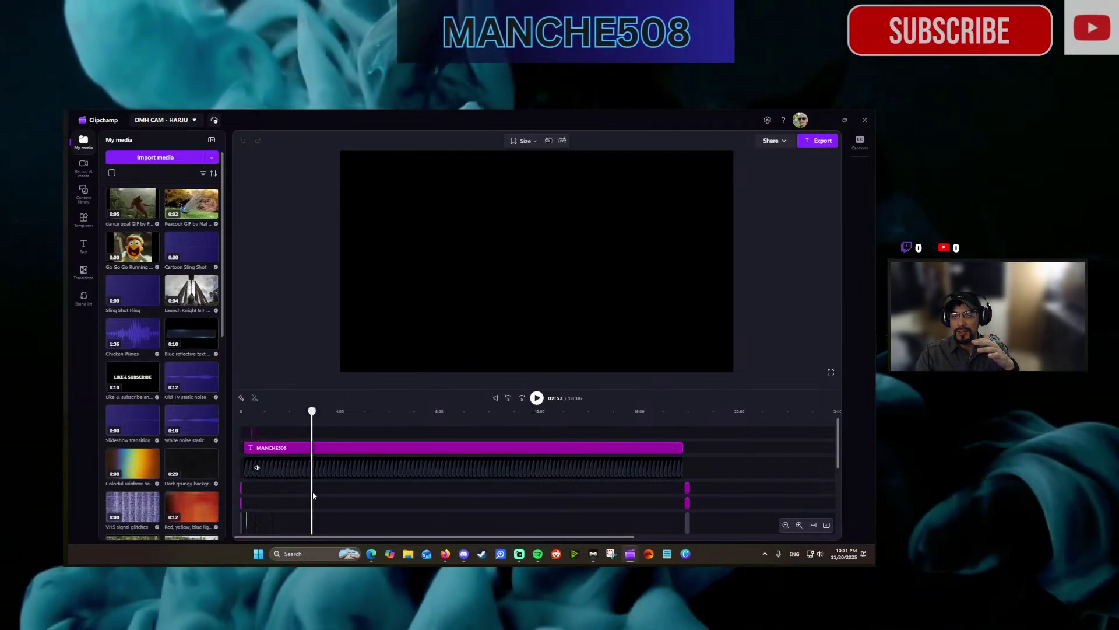
click(538, 398)
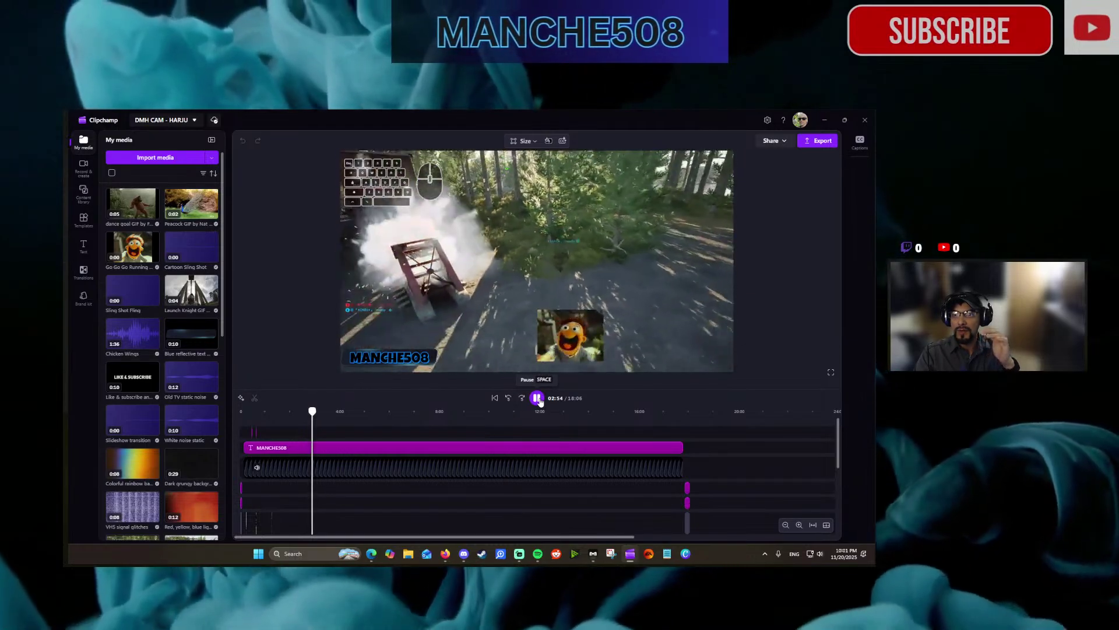
click(276, 471)
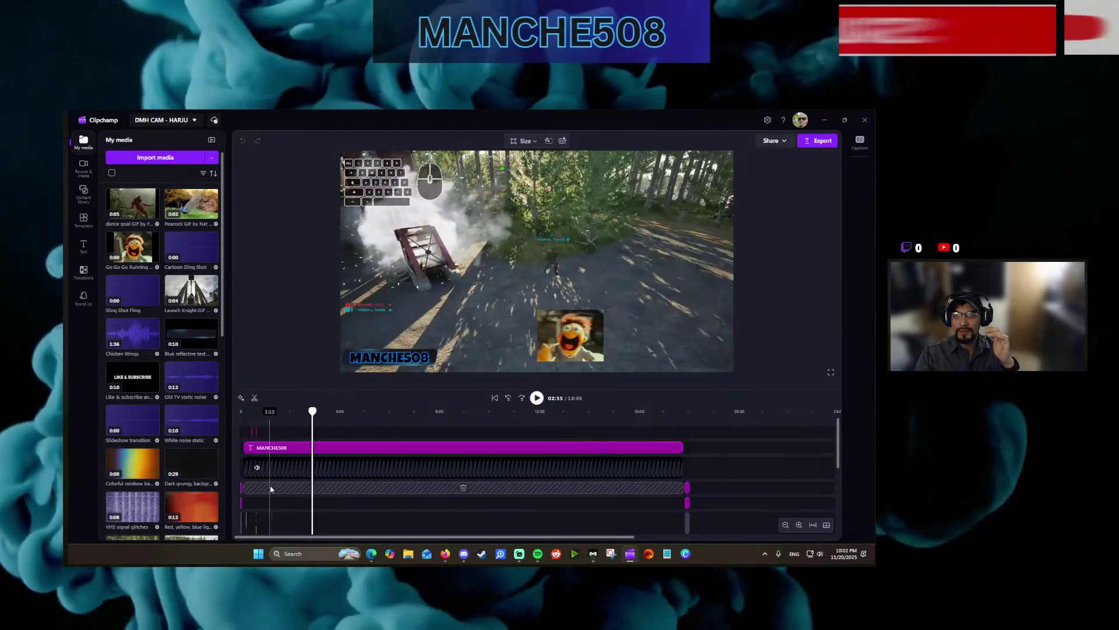
click(270, 494)
click(536, 399)
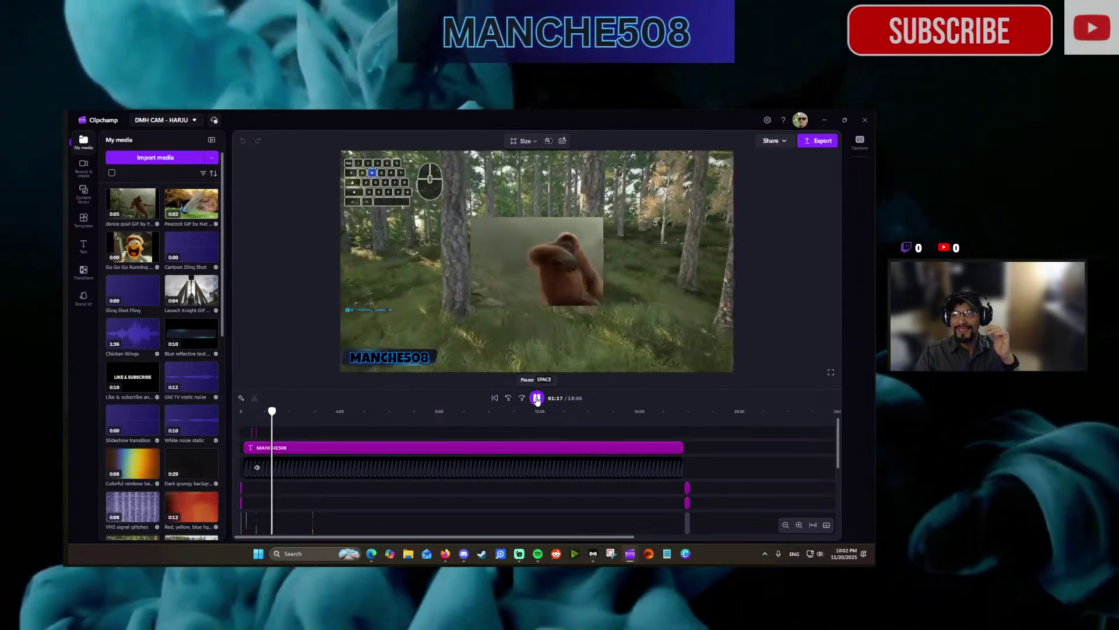
click(537, 399)
Place the playhead at the monkey GIF's start at 1:16, and shrink the GIF to the lower middle of the frame.
click(799, 524)
click(799, 524)
click(799, 525)
click(799, 524)
click(799, 525)
click(799, 524)
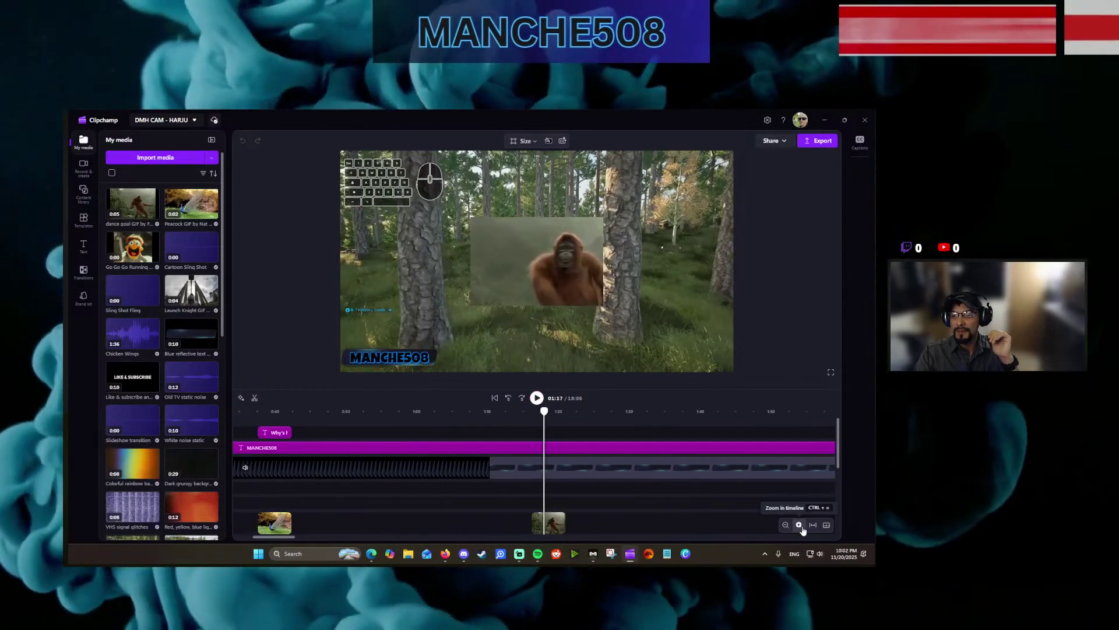
click(534, 501)
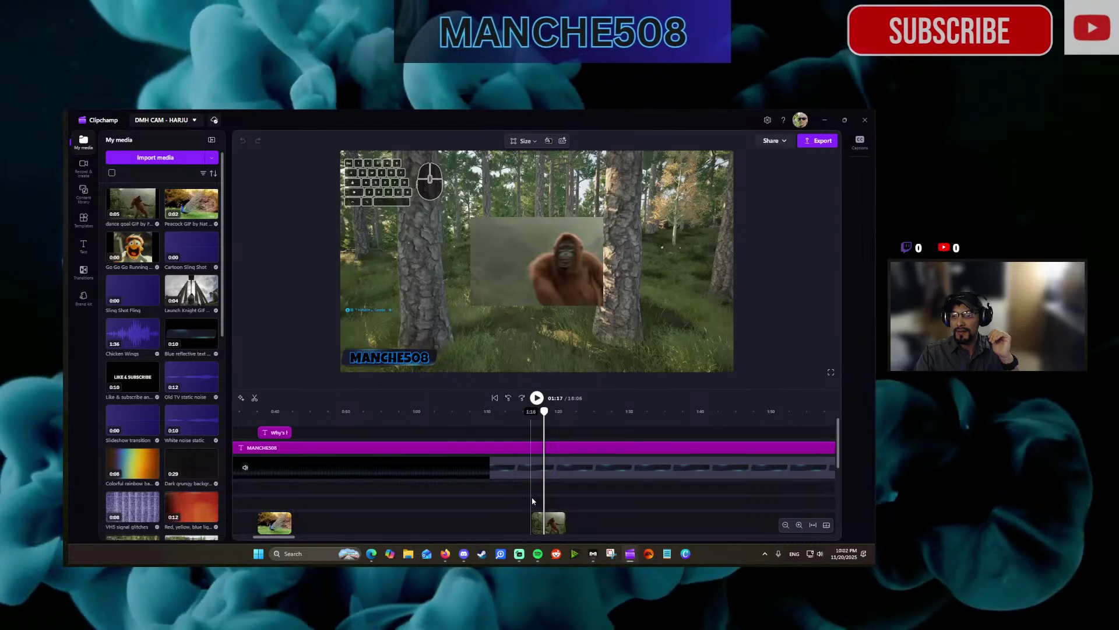
click(536, 282)
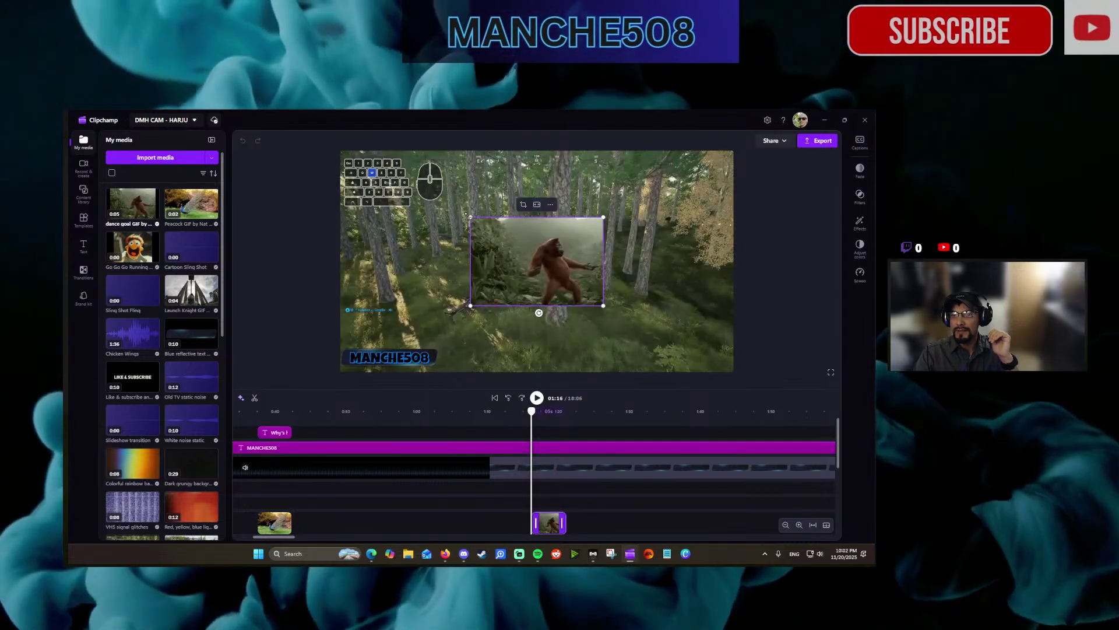
drag(470, 217, 534, 330)
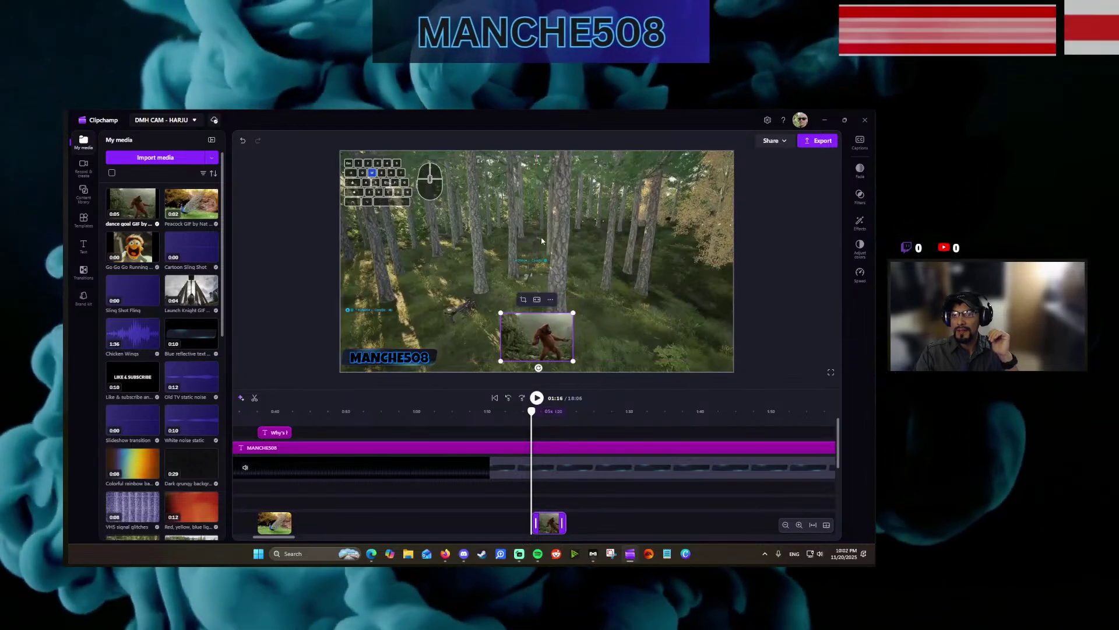
Add a Mono style text clip at 1:16, above the monkey GIF.
click(80, 246)
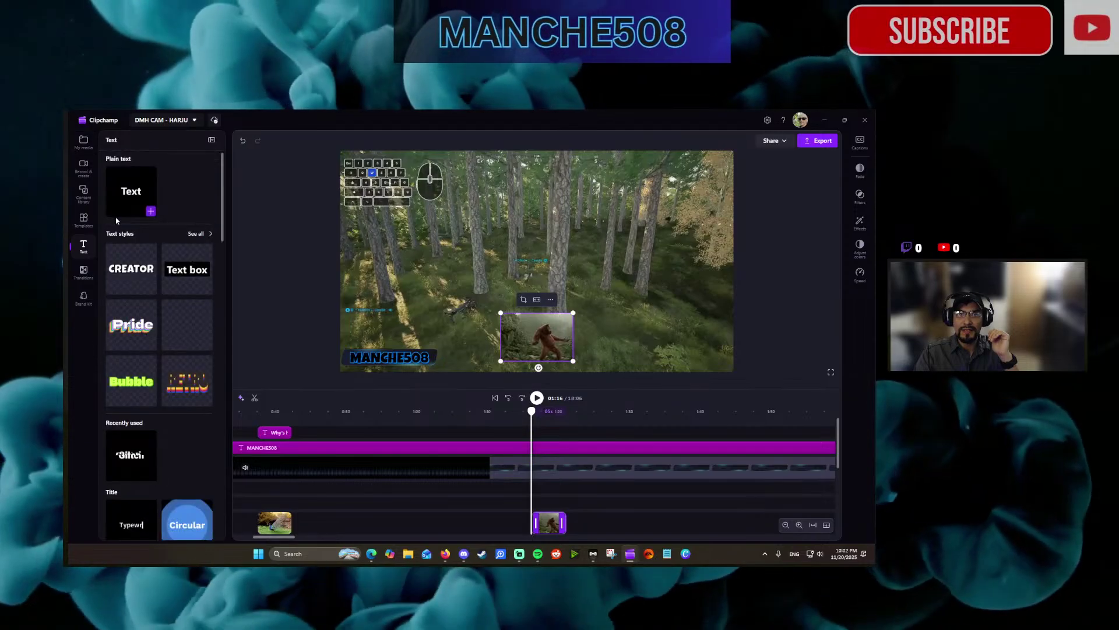
click(207, 234)
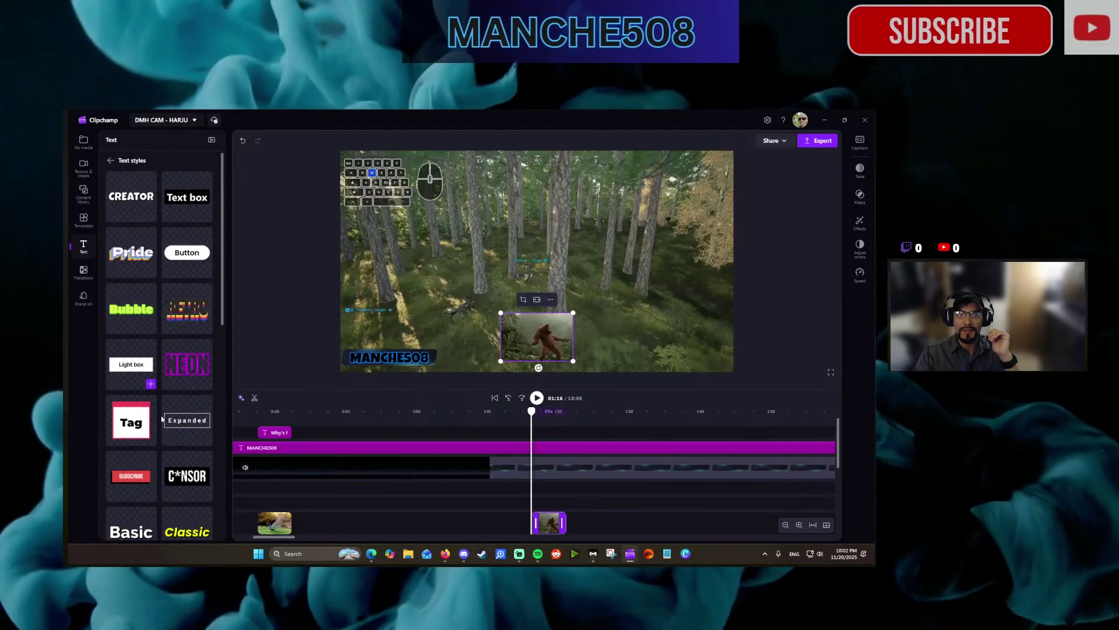
scroll(158, 429, down, 3)
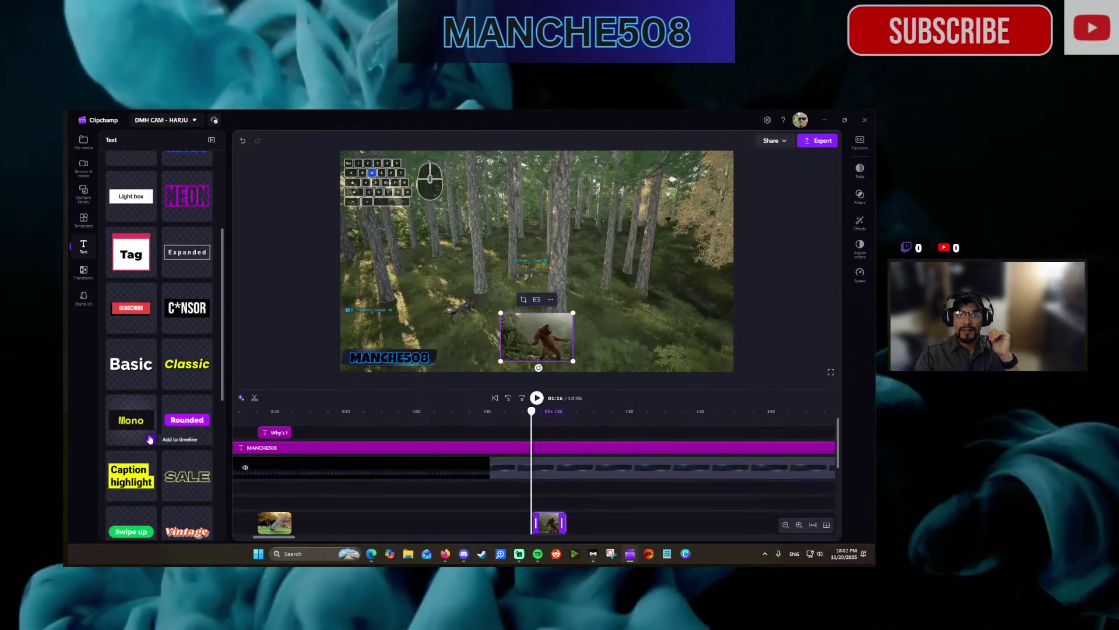
click(150, 438)
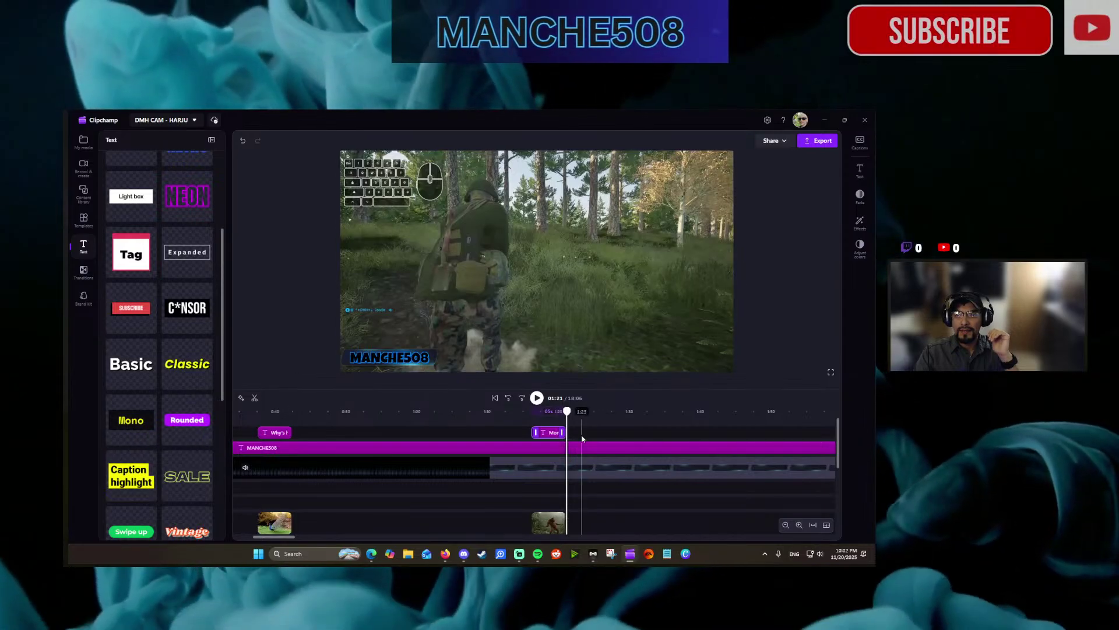
Select the monkey GIF and the Mono text together, and give both 0.5 s fade in and fade out.
click(550, 523)
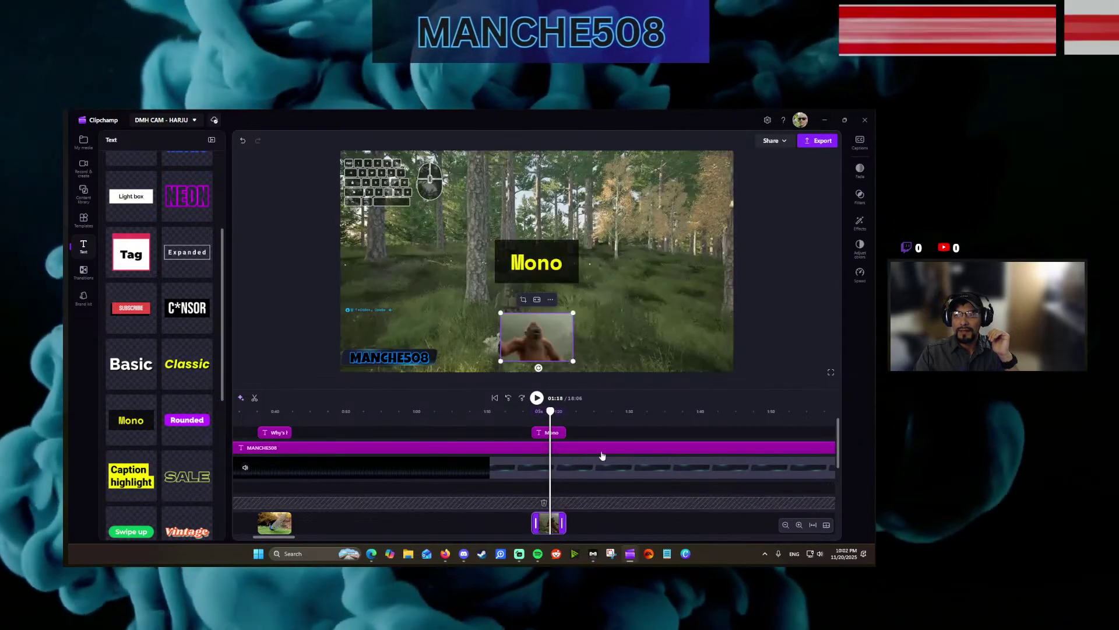
click(554, 433)
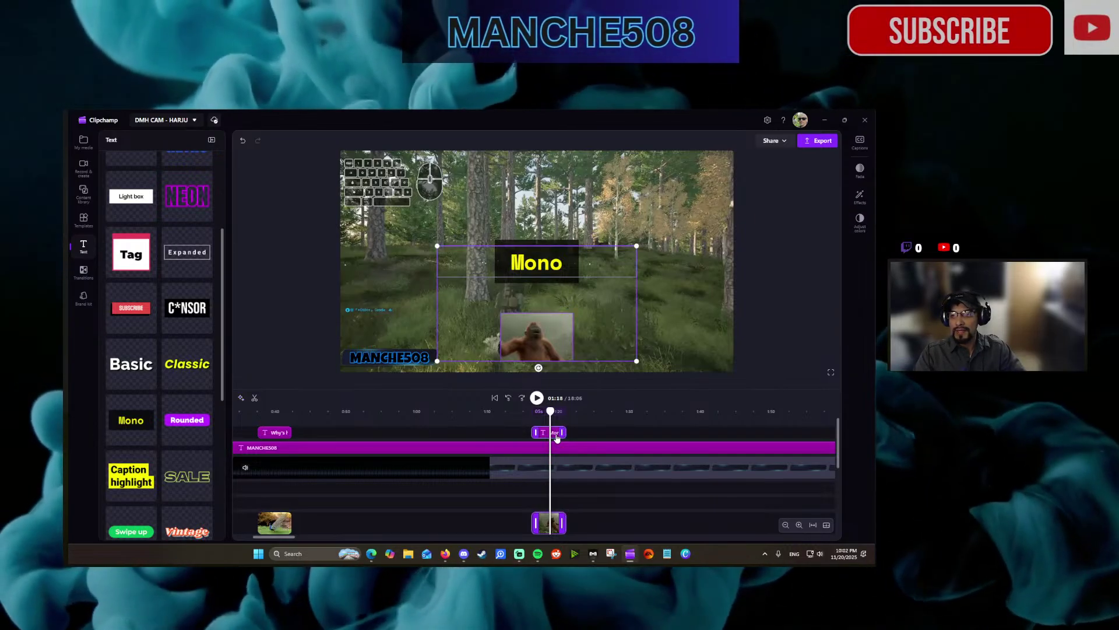
click(860, 171)
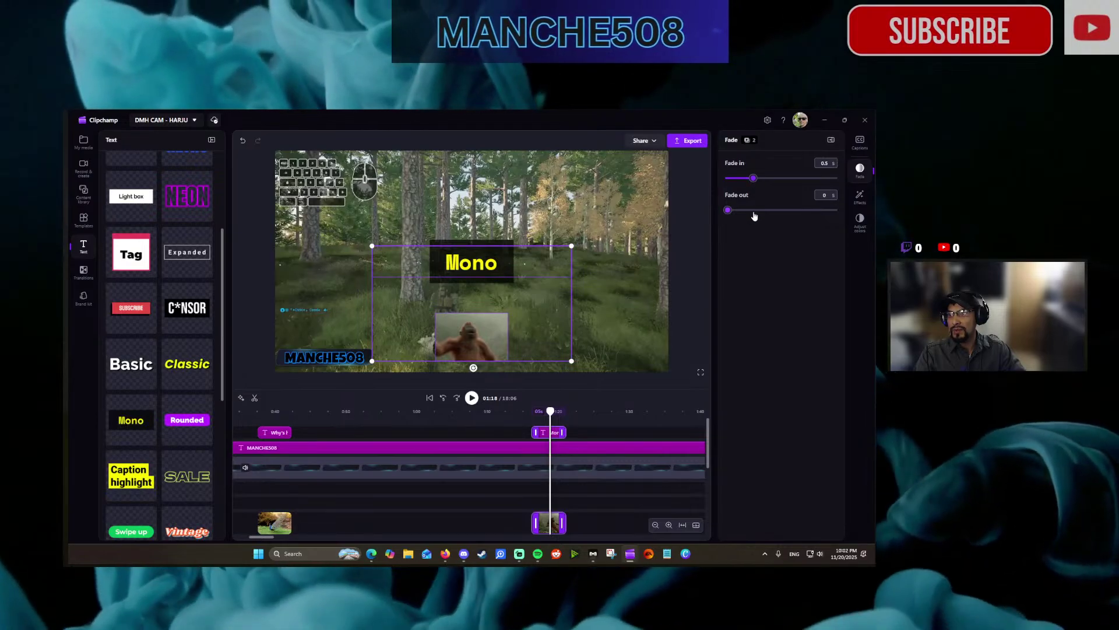
click(522, 304)
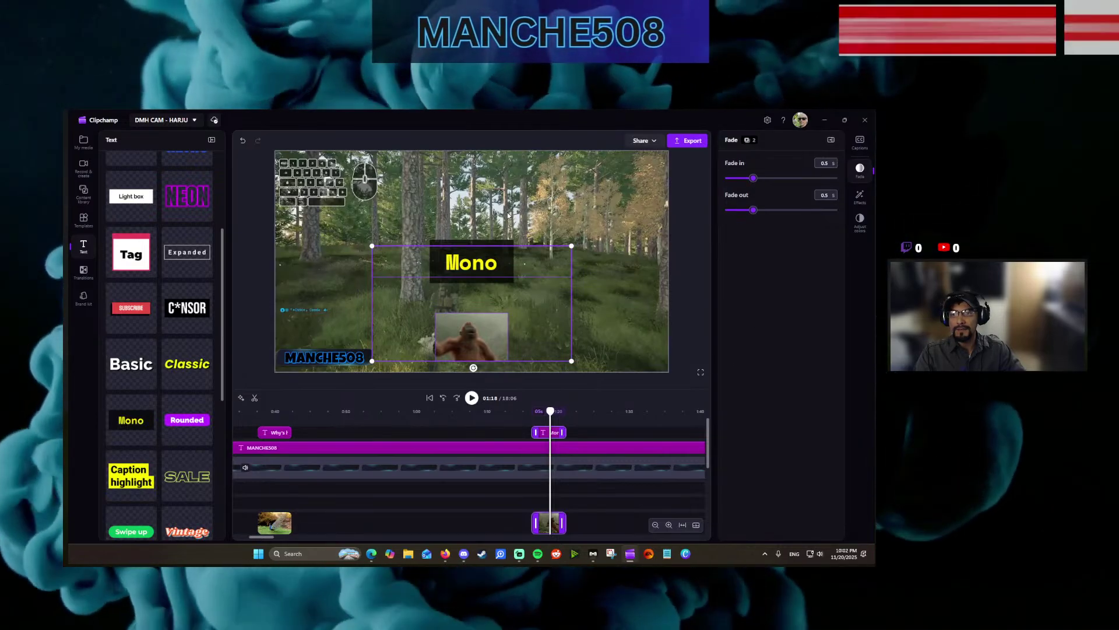
Move the Mono caption to the frame's upper edge and enter "Oh, now we're a monkey... lmao" as its text.
drag(490, 248, 485, 170)
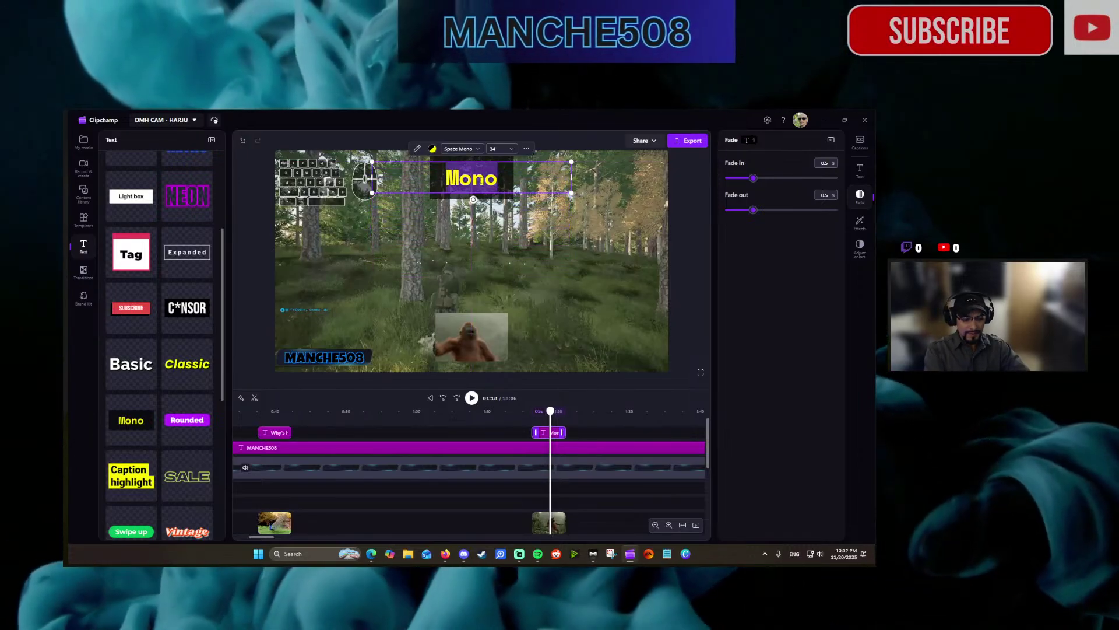
text(Oh,)
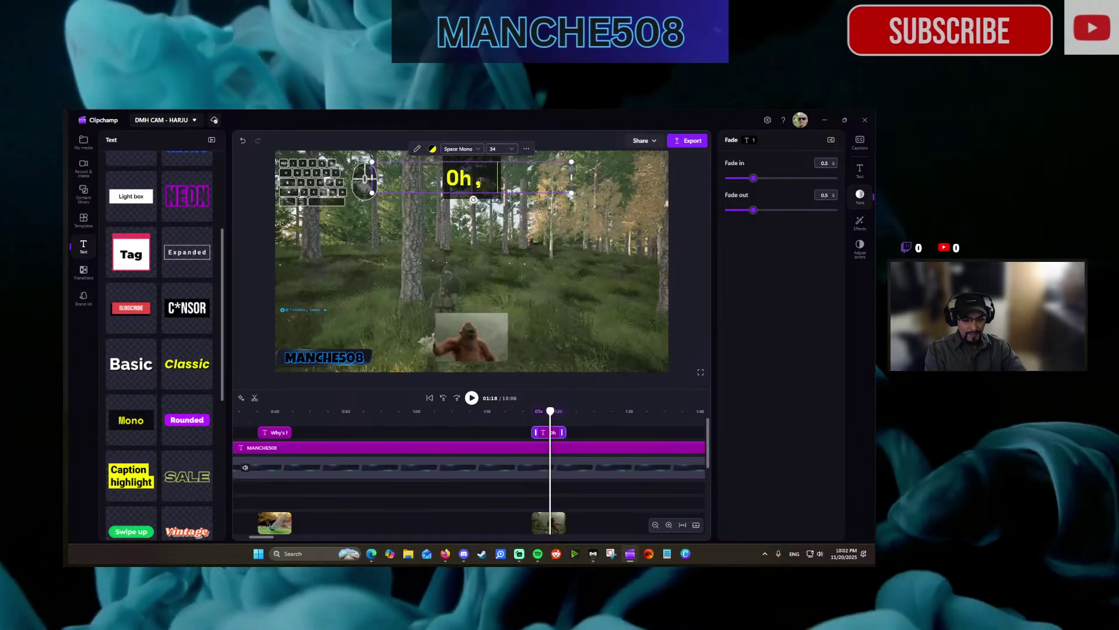
text( now h)
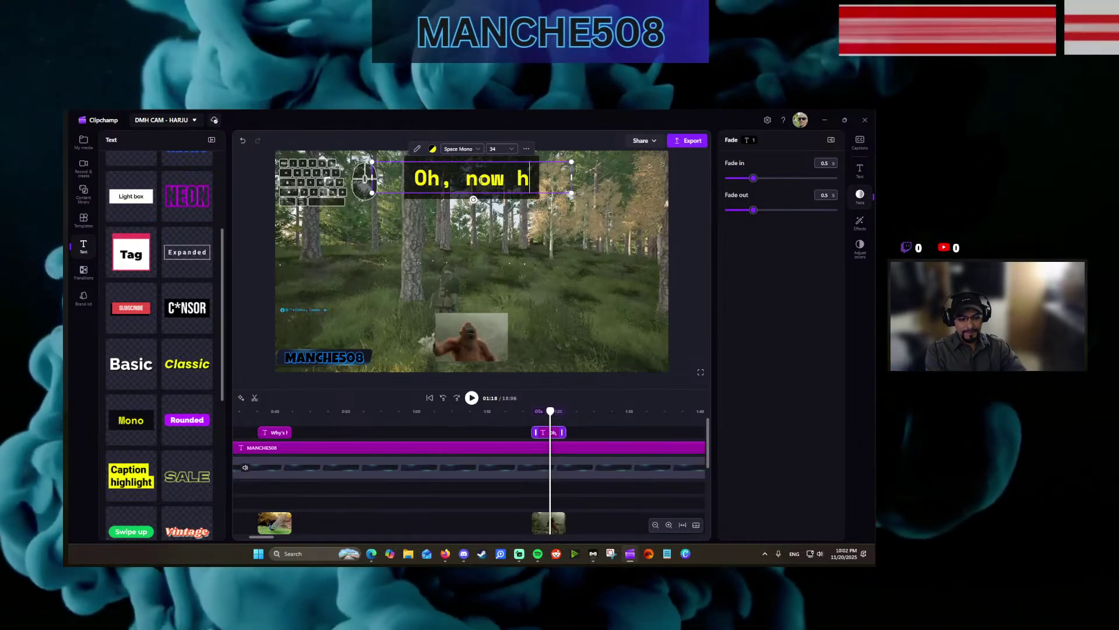
key(BackSpace)
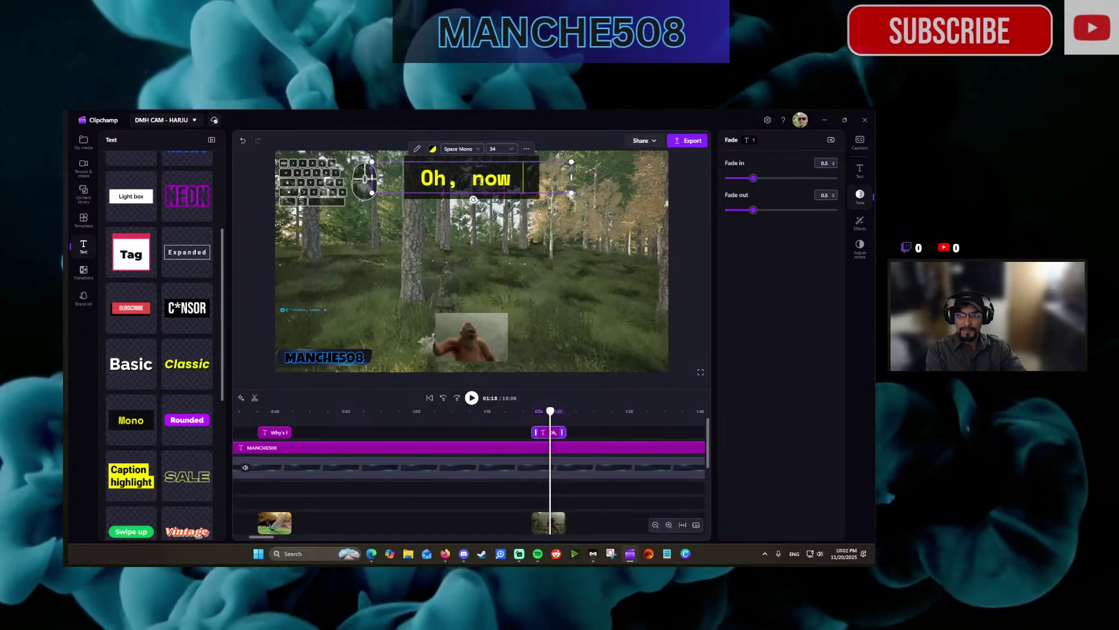
text(we're a monkey... lmao)
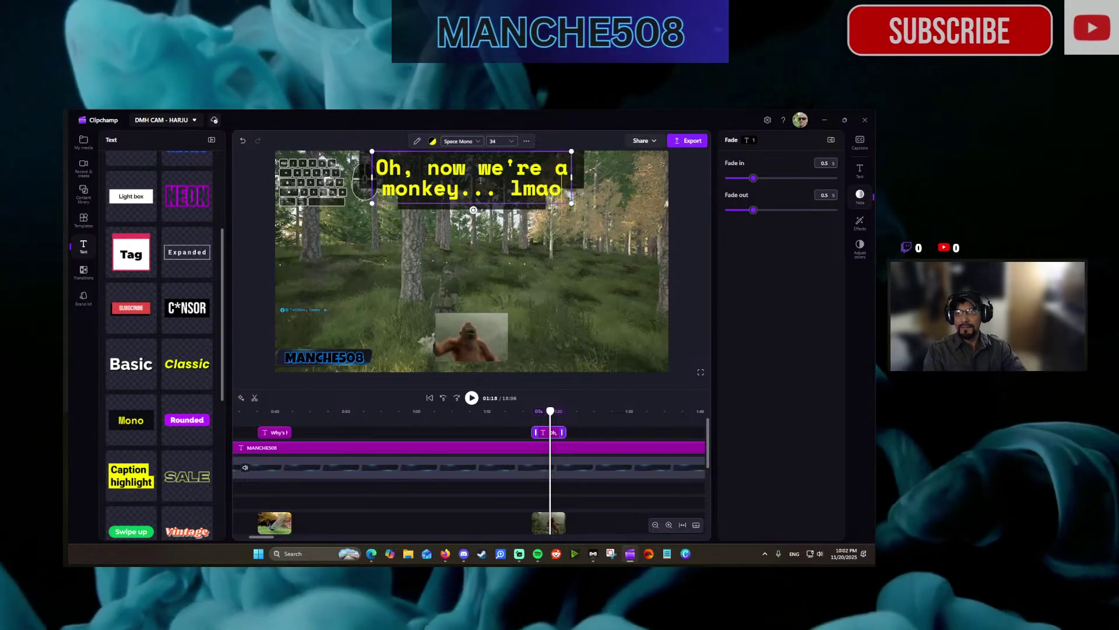
Shrink the monkey caption to font size 22 near the frame's upper edge and play back the section.
drag(571, 203, 500, 185)
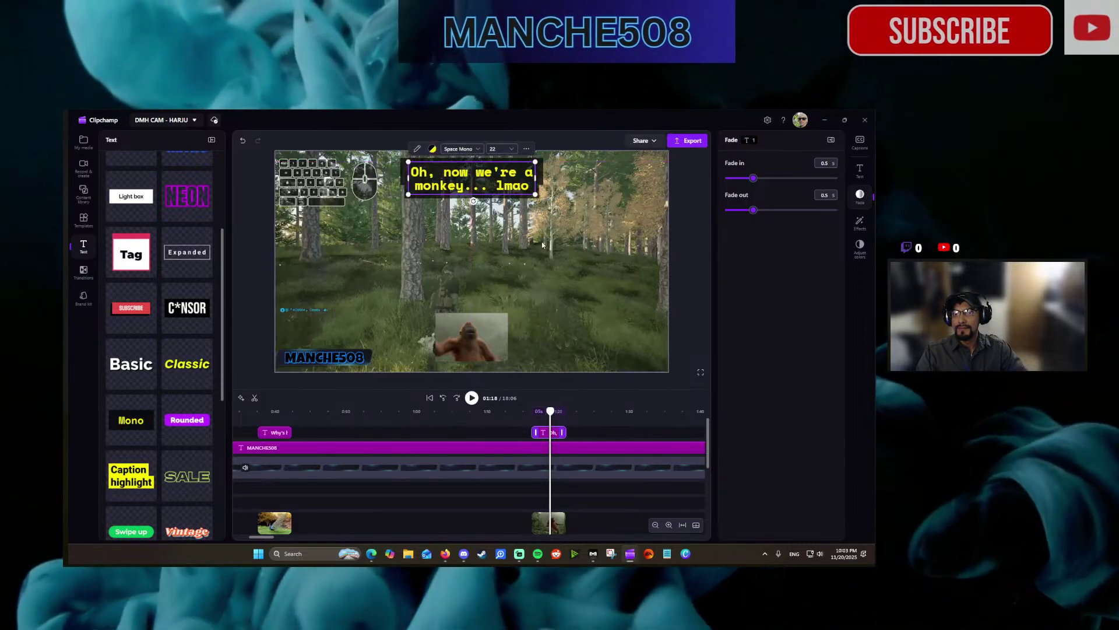
click(471, 398)
click(443, 398)
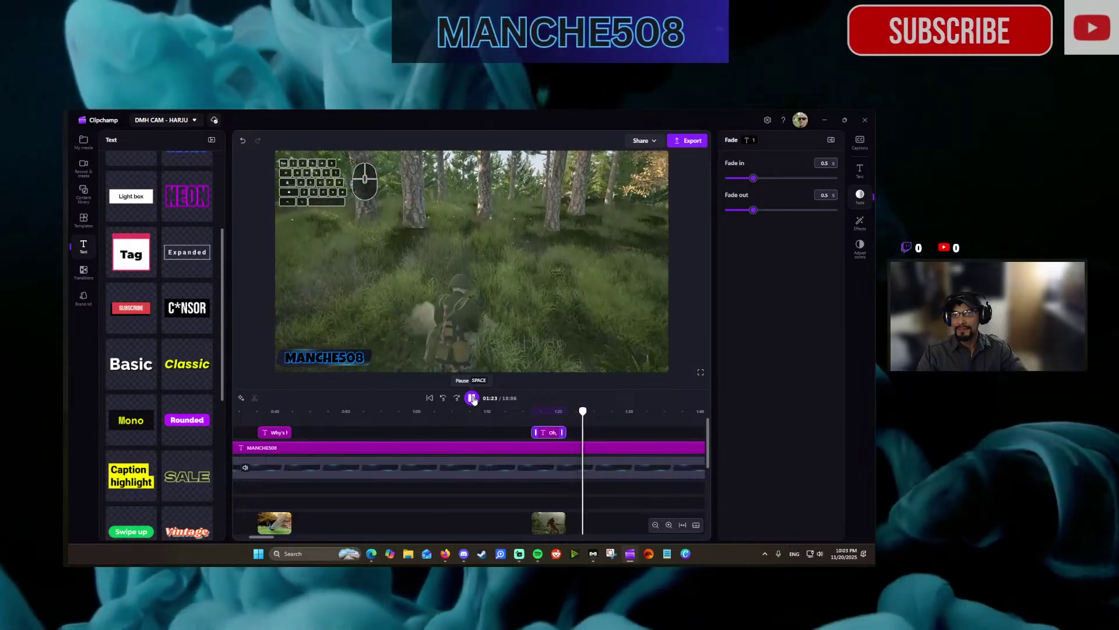
Enlarge the timeline area, review the footage after the monkey GIF, and stop playback at 1:31.
click(655, 525)
click(655, 524)
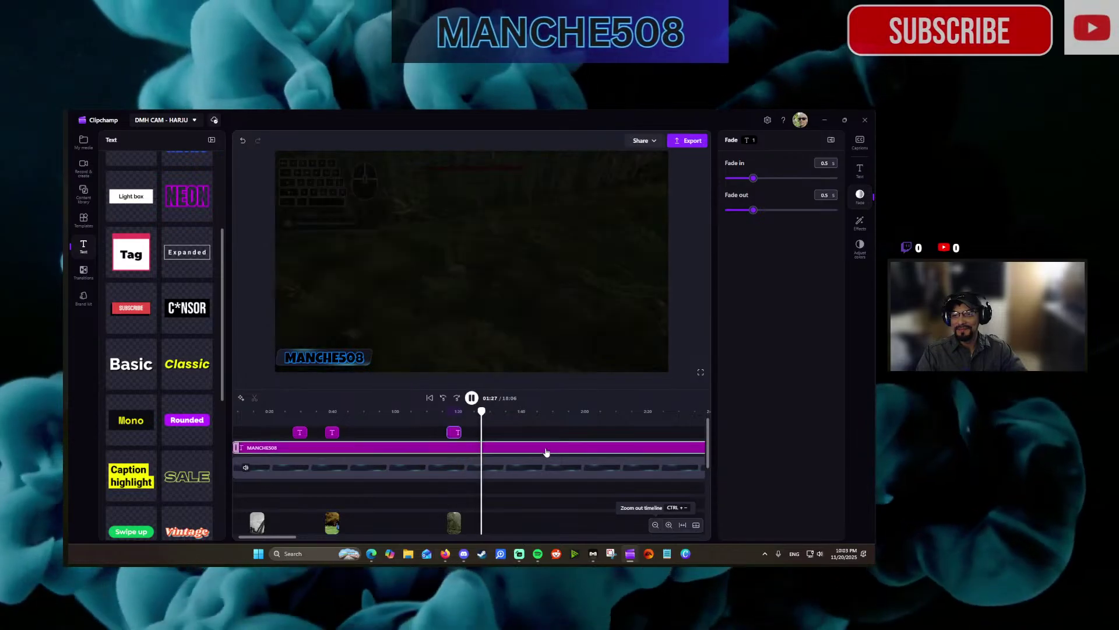
drag(528, 387, 528, 335)
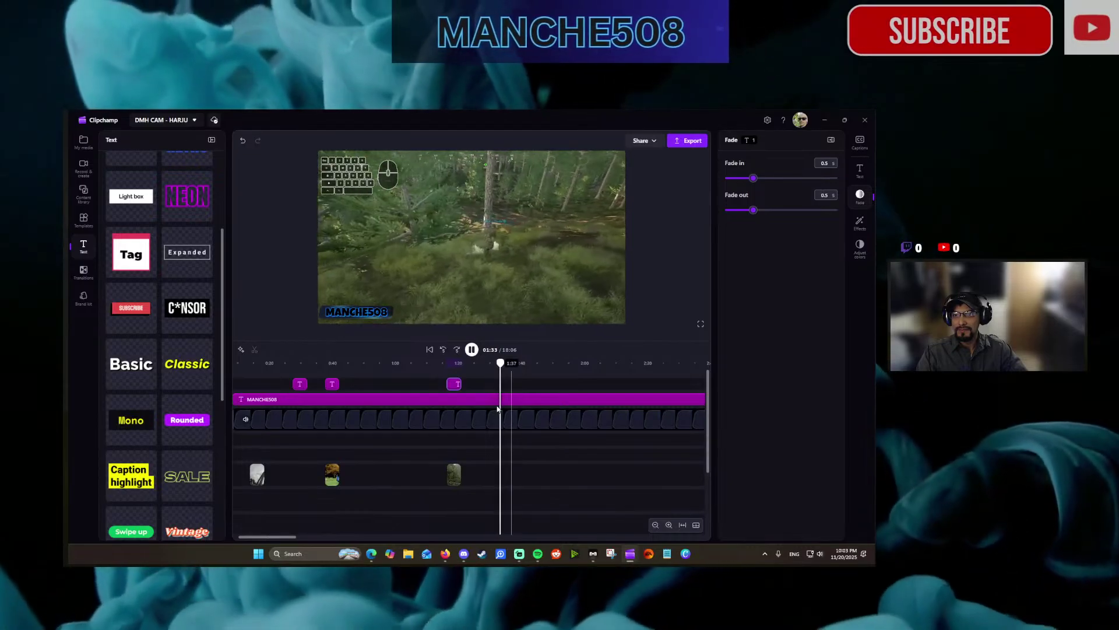
click(443, 350)
click(473, 349)
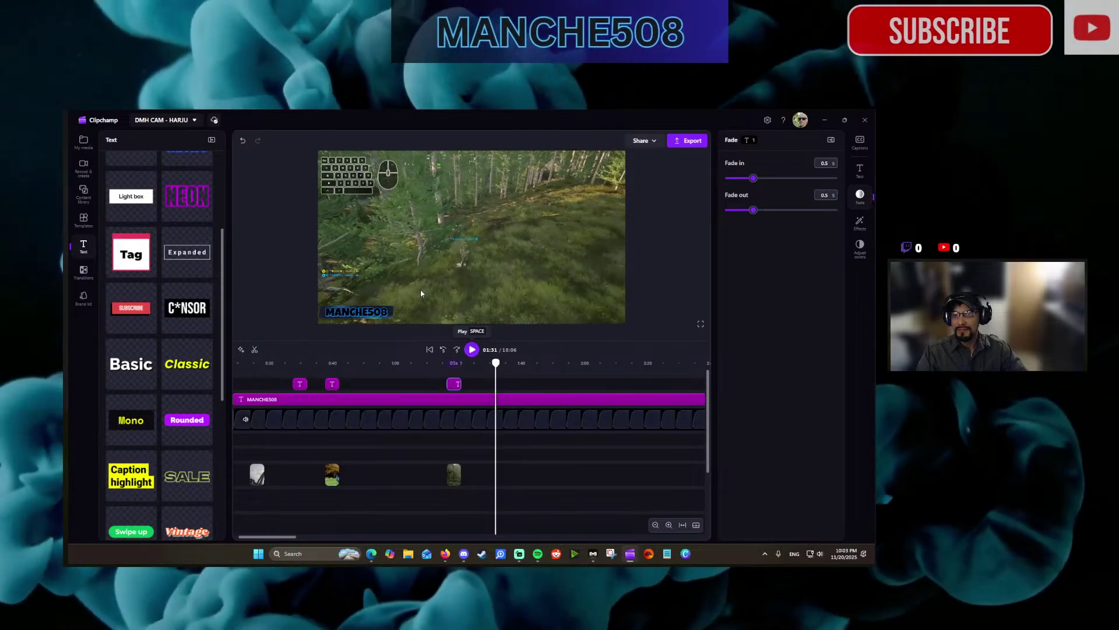
Search the content library's stickers for "monkey" and add the laughing pink monkey face at 1:31.
click(84, 270)
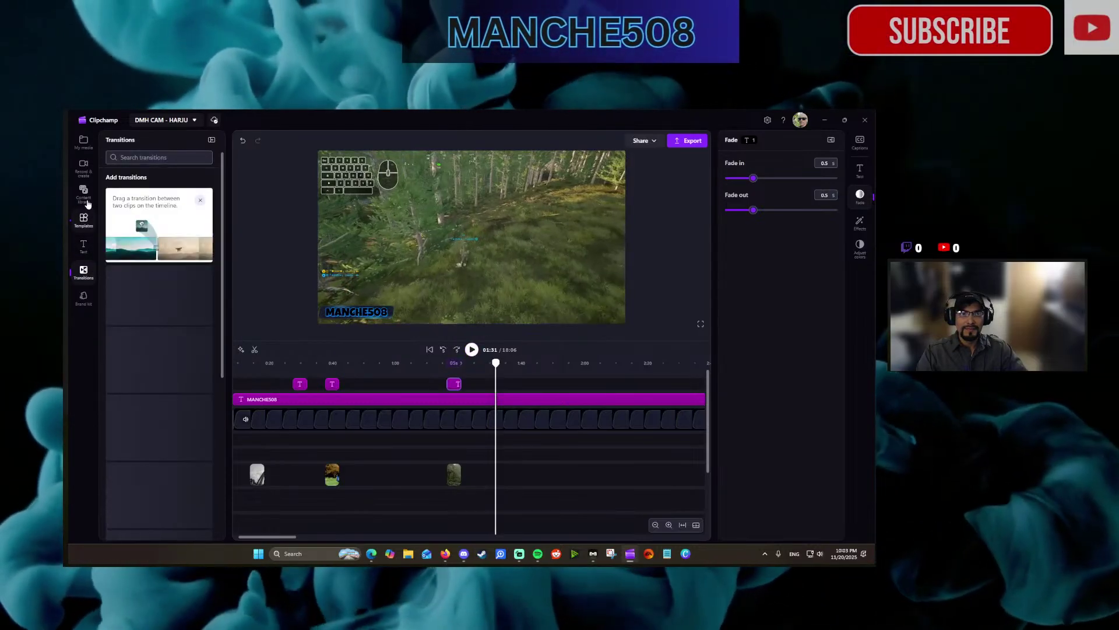
click(83, 192)
click(146, 160)
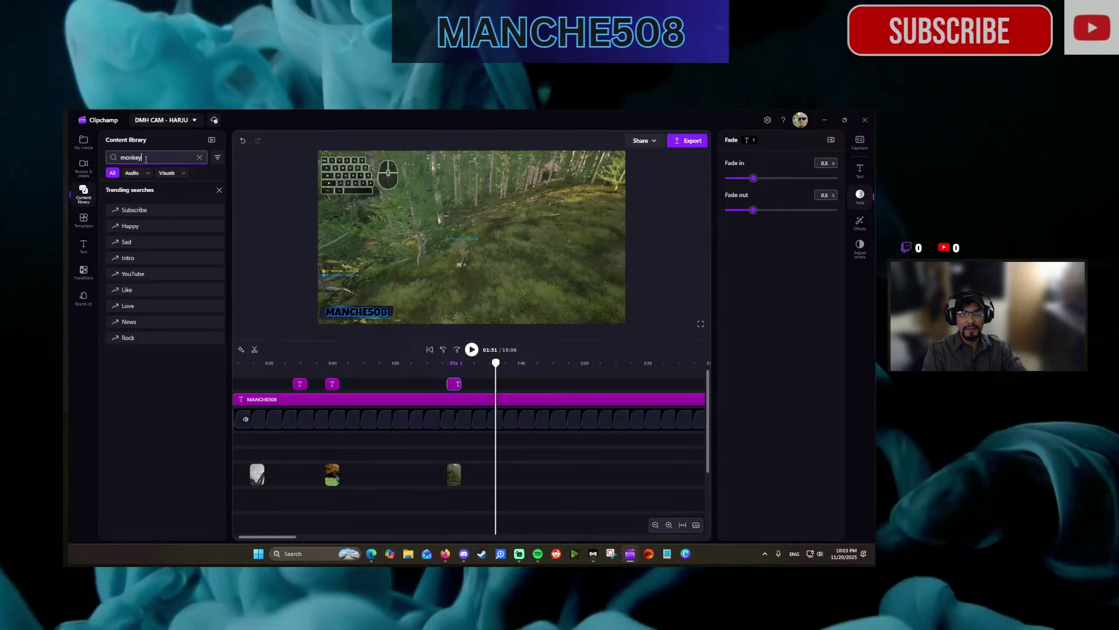
key(Return)
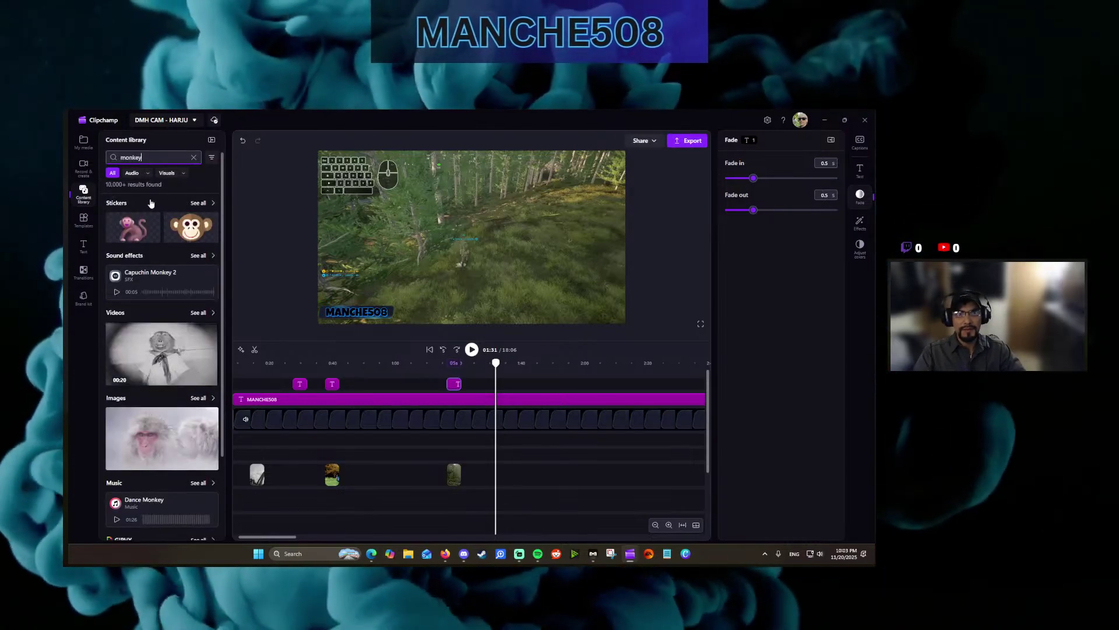
scroll(153, 233, up, 2)
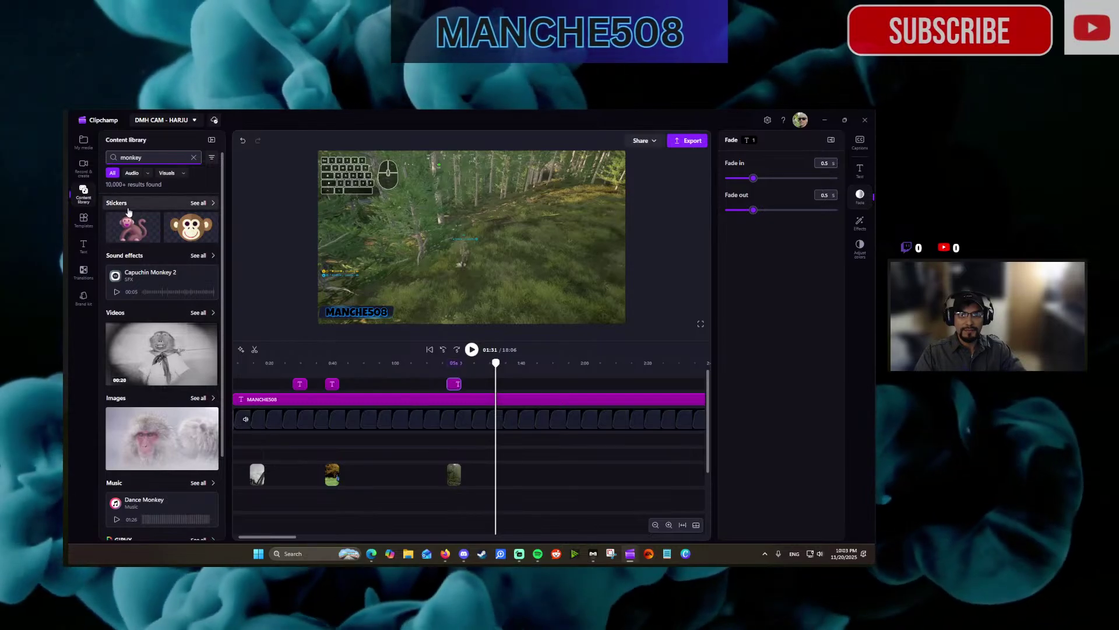
click(198, 202)
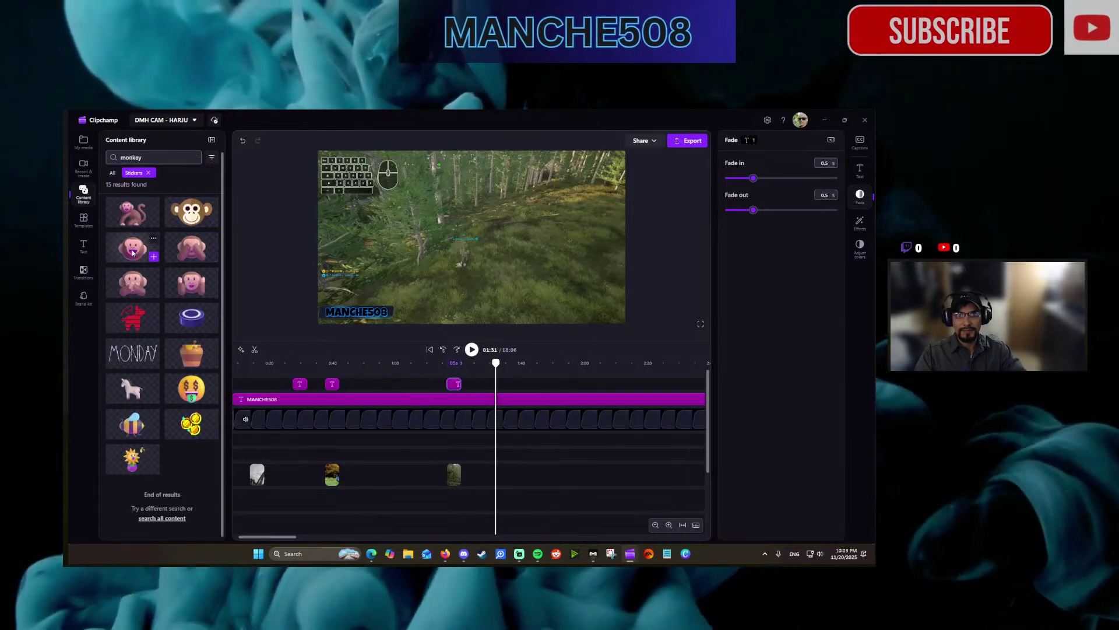
click(155, 257)
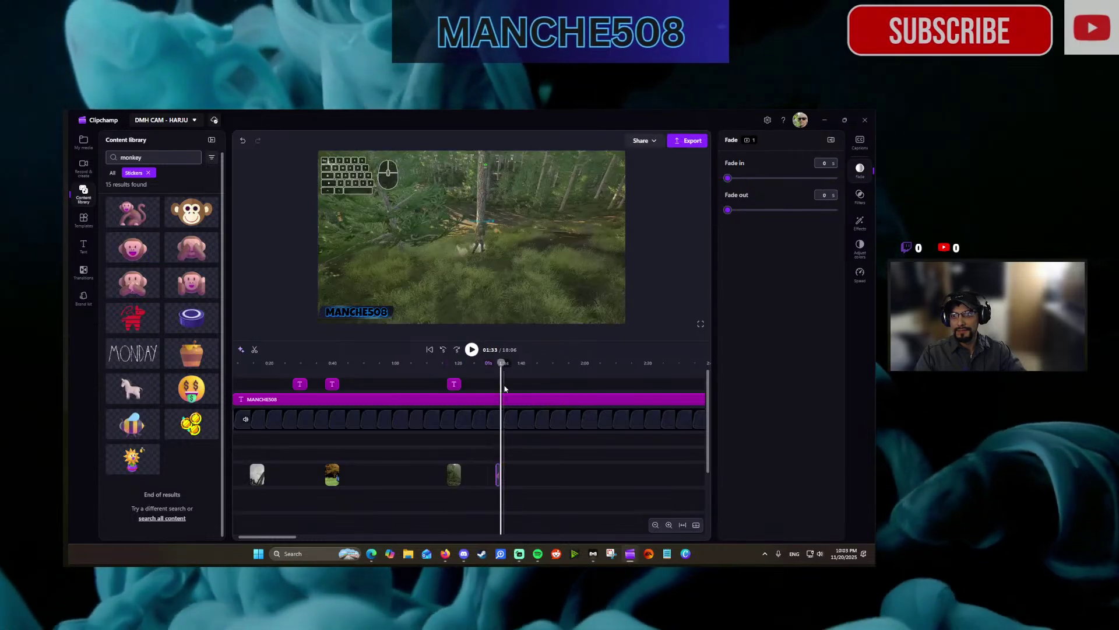
Play back the monkey face sticker around 1:31 to check its timing against the gameplay.
click(668, 525)
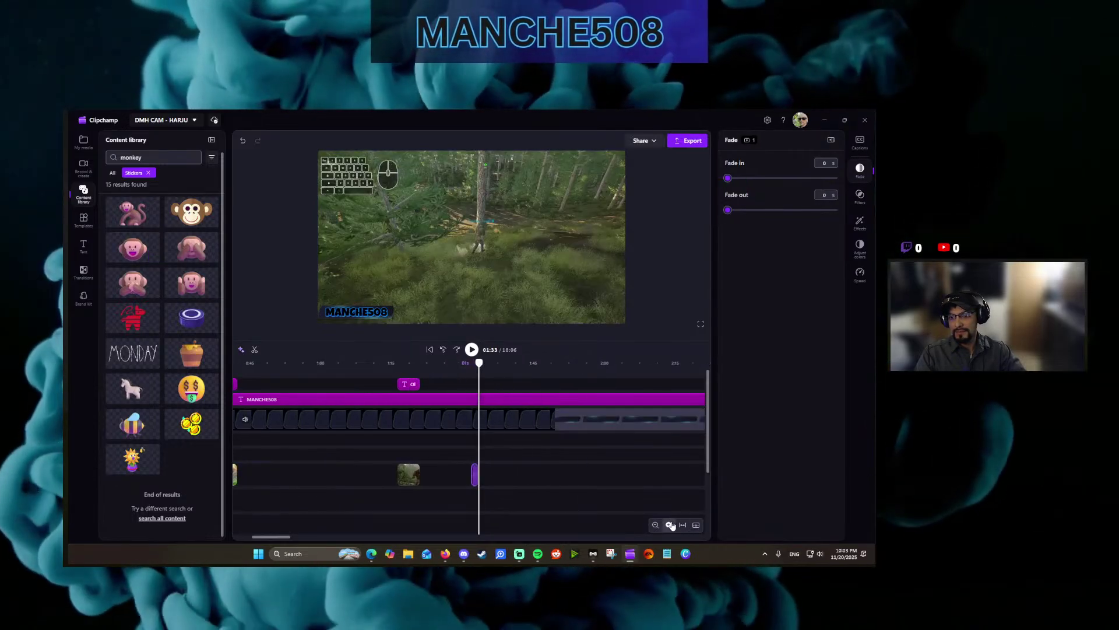
click(668, 525)
click(470, 385)
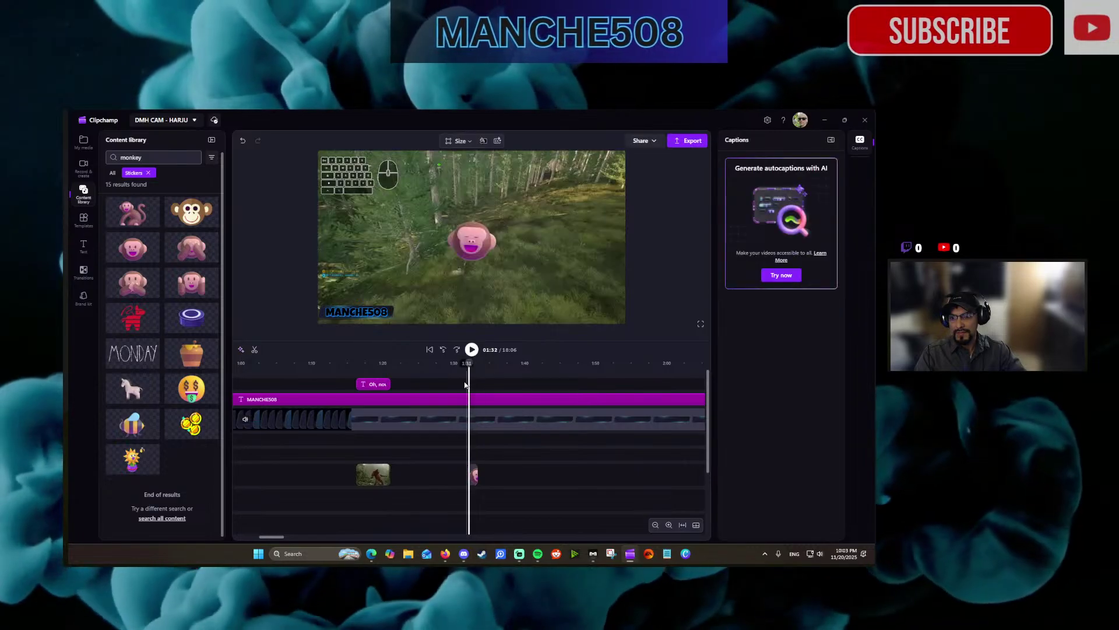
click(473, 350)
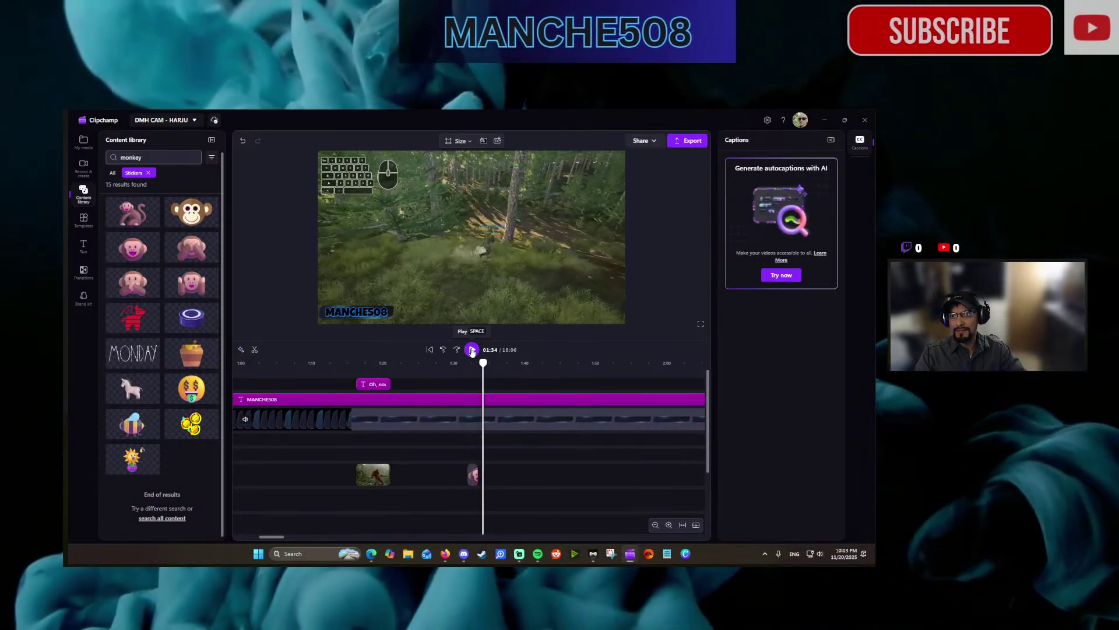
click(470, 450)
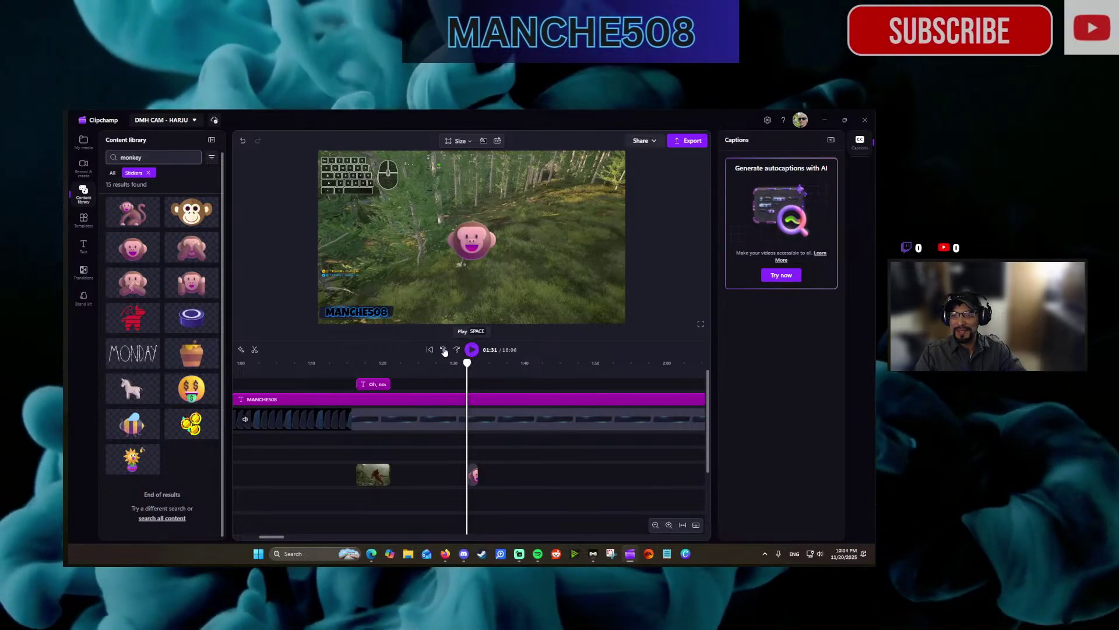
click(444, 350)
click(472, 349)
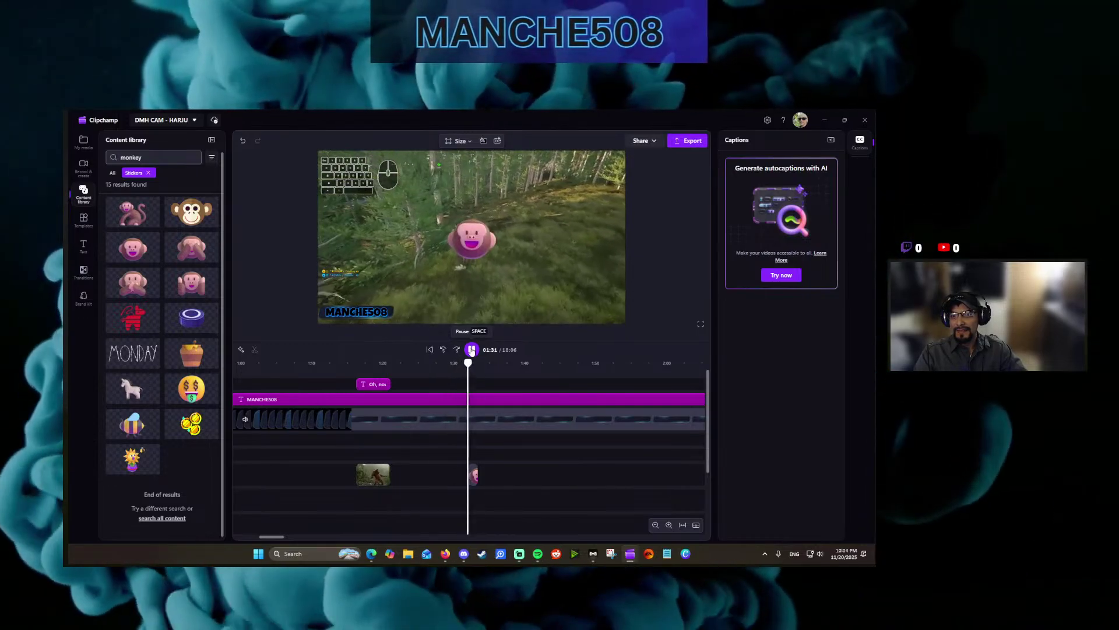
click(472, 349)
Duplicate the monkey face sticker twice and line up the three clips back to back from about 1:28.
click(472, 475)
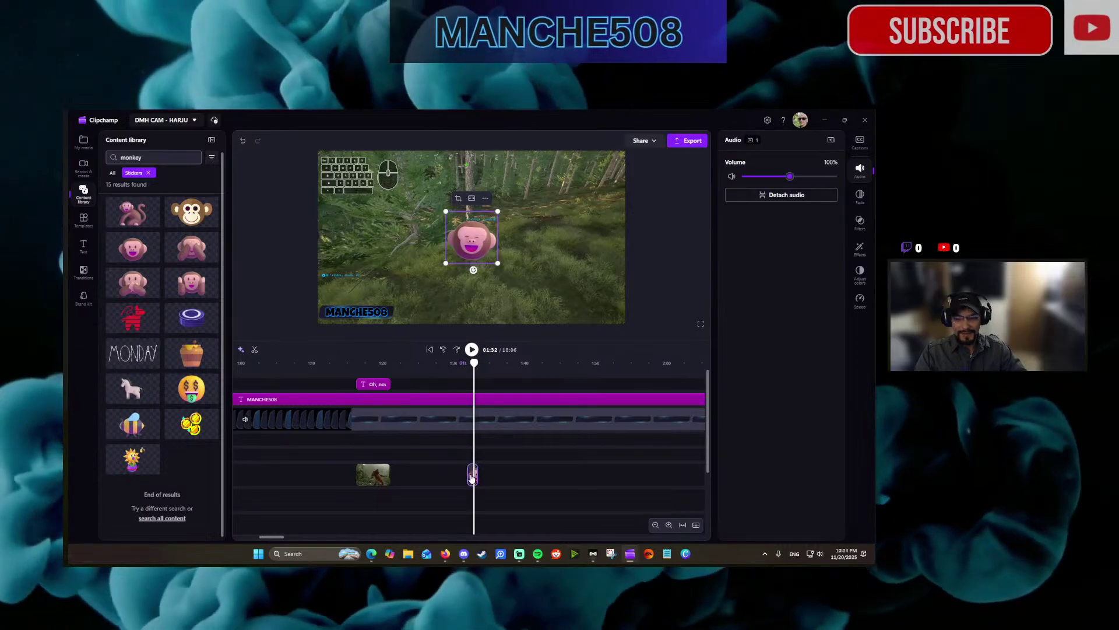
mouse_move(455, 477)
click(443, 349)
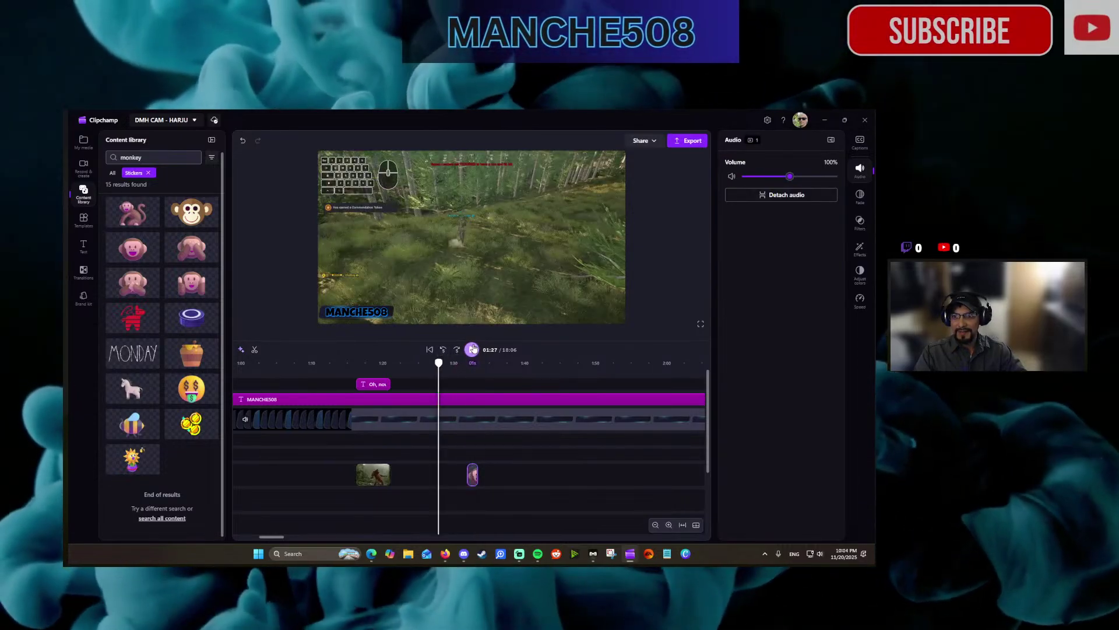
click(472, 349)
click(473, 349)
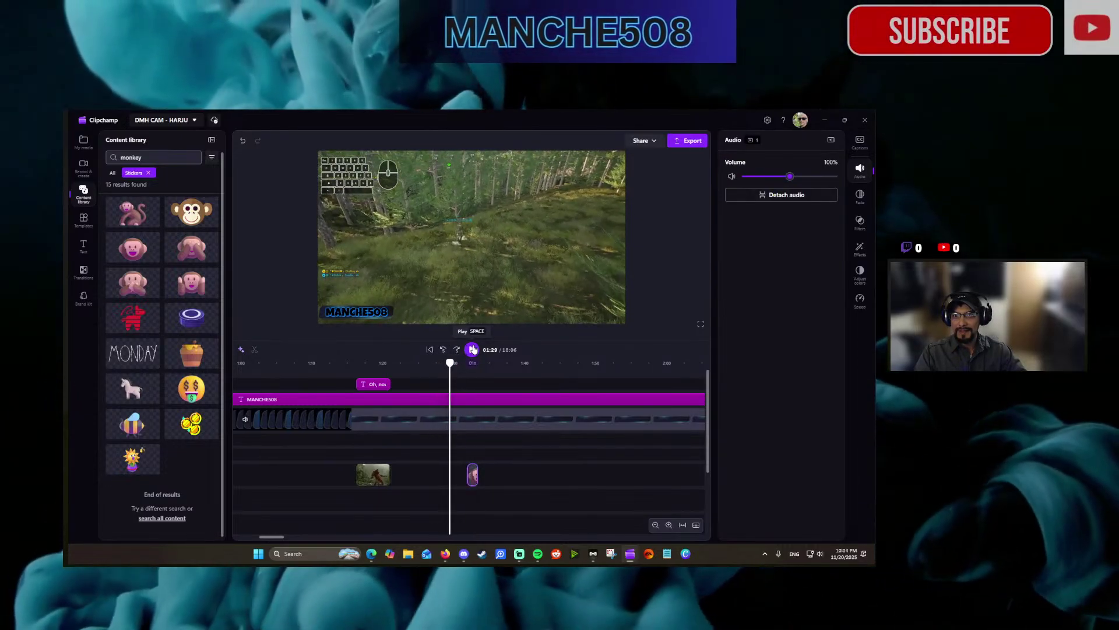
click(473, 357)
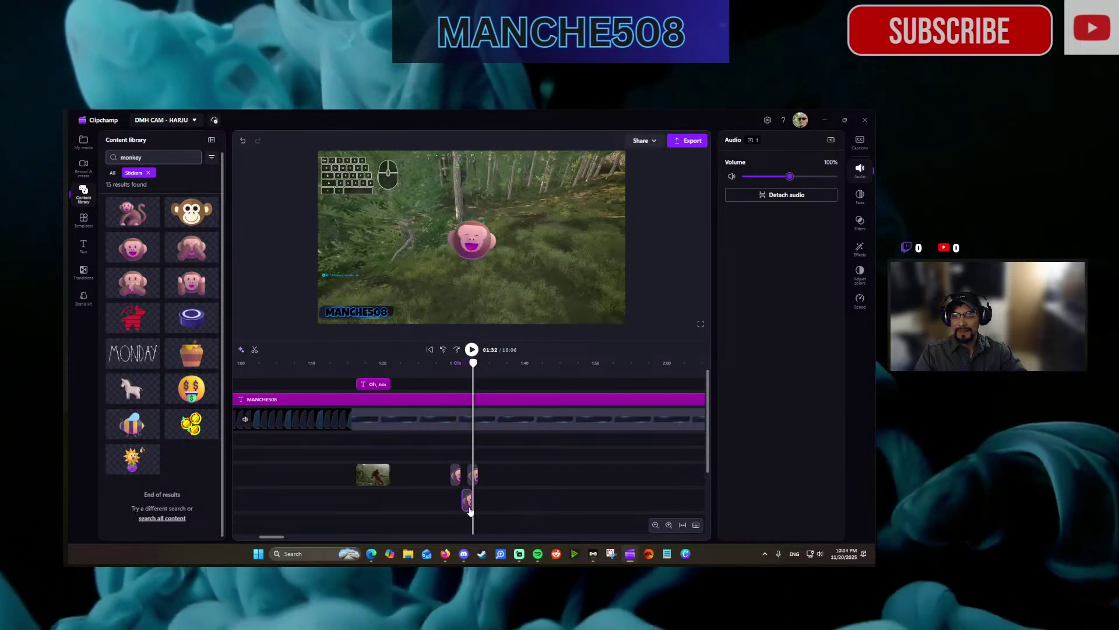
drag(460, 481, 466, 479)
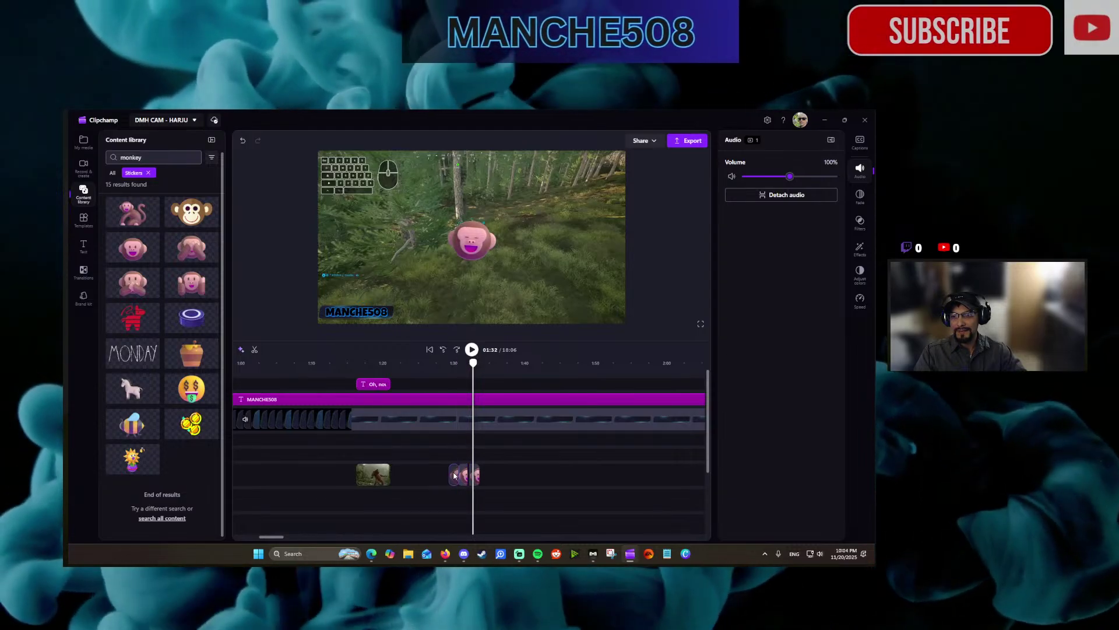
click(444, 456)
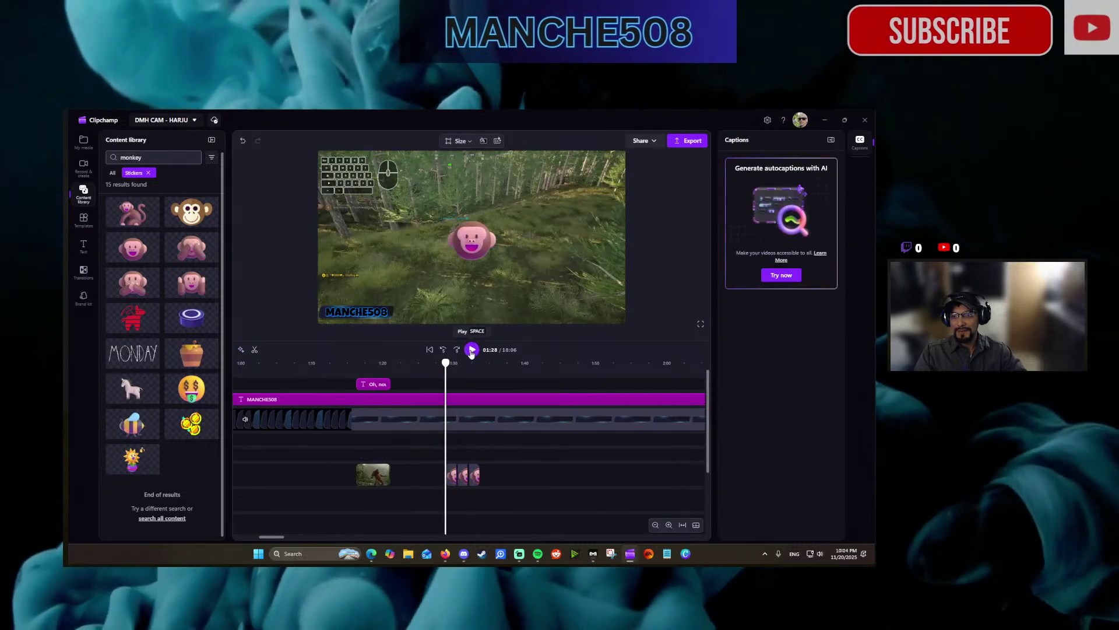
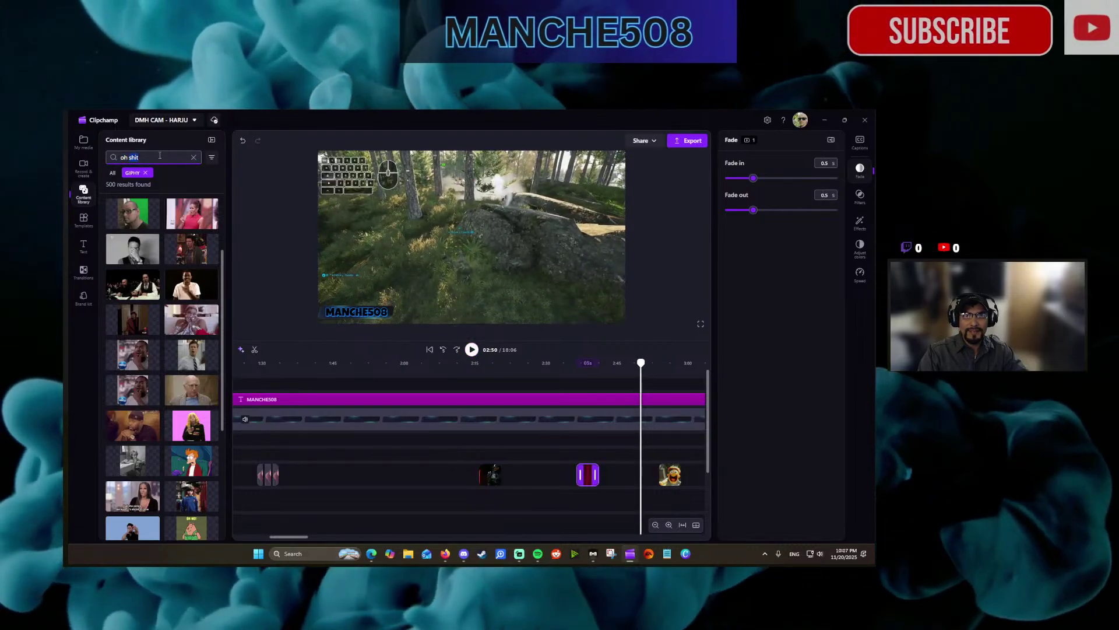
Search GIPHY for "im in danger" and add the "*Chuckles* I'm in danger" GIF to the timeline.
key(BackSpace)
key(BackSpace)
text(im in danger)
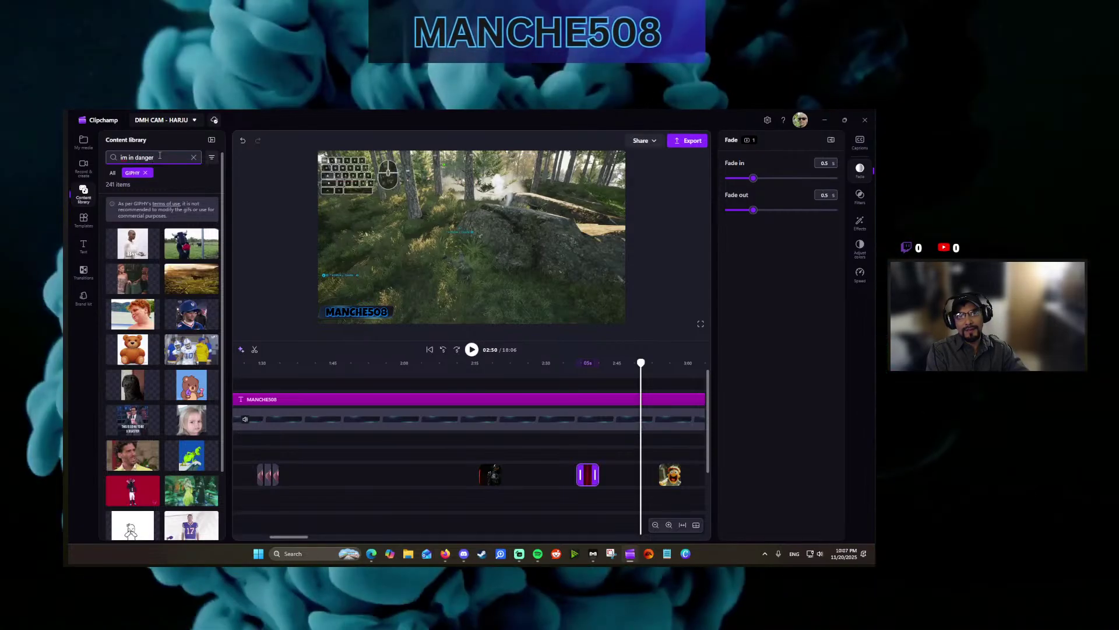
mouse_move(136, 251)
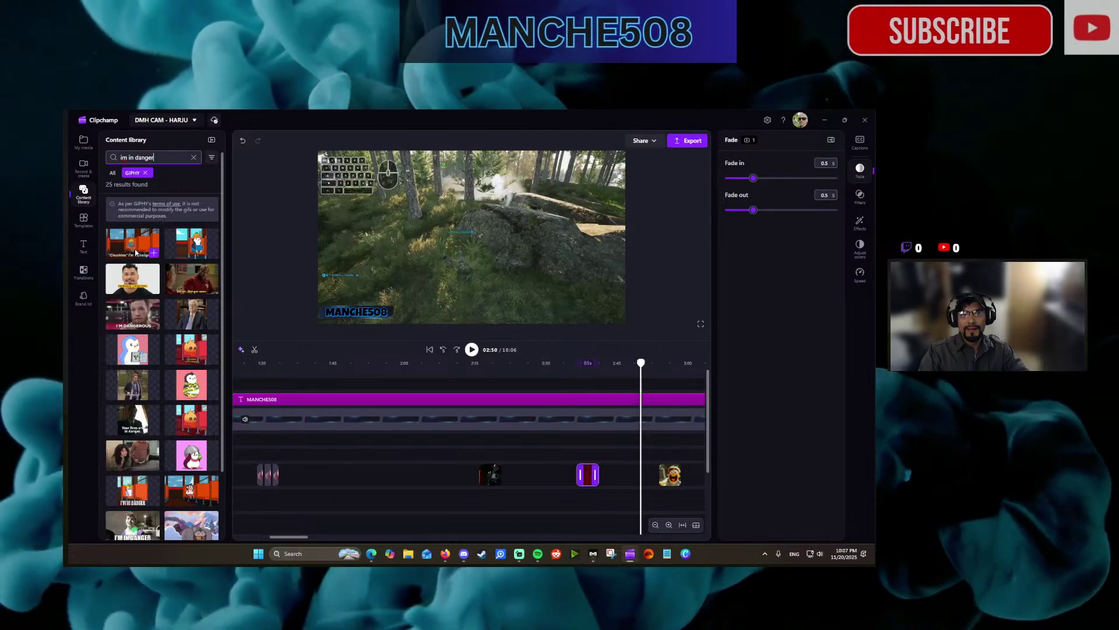
click(152, 253)
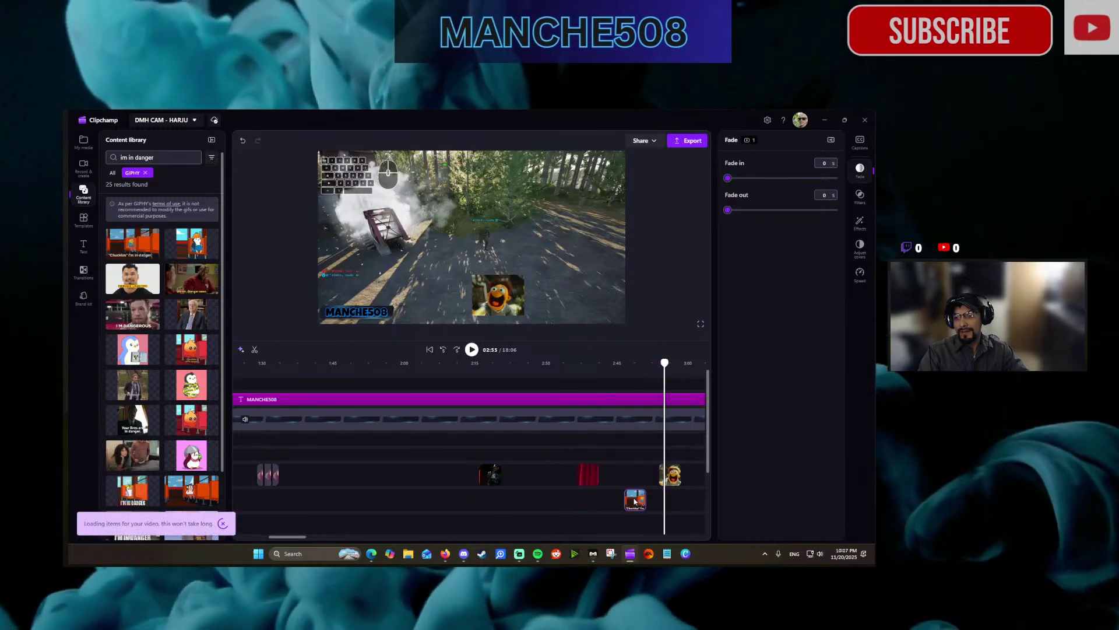
Move the "I'm in danger" GIF to start at 2:44 and give it 0.5 s fade in and fade out.
click(613, 481)
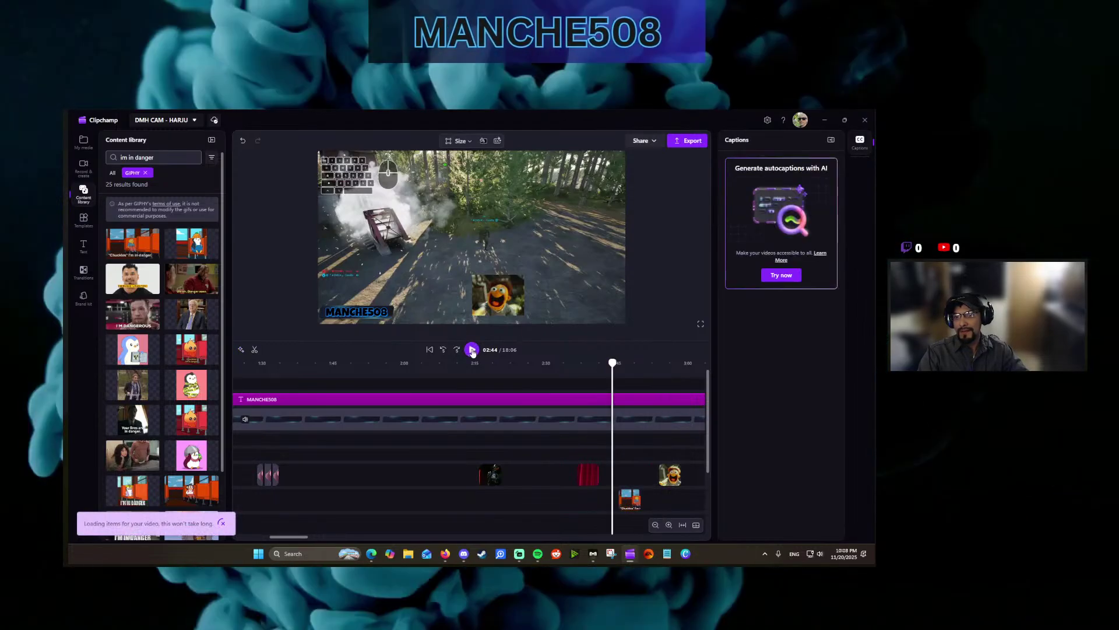
drag(630, 500, 624, 497)
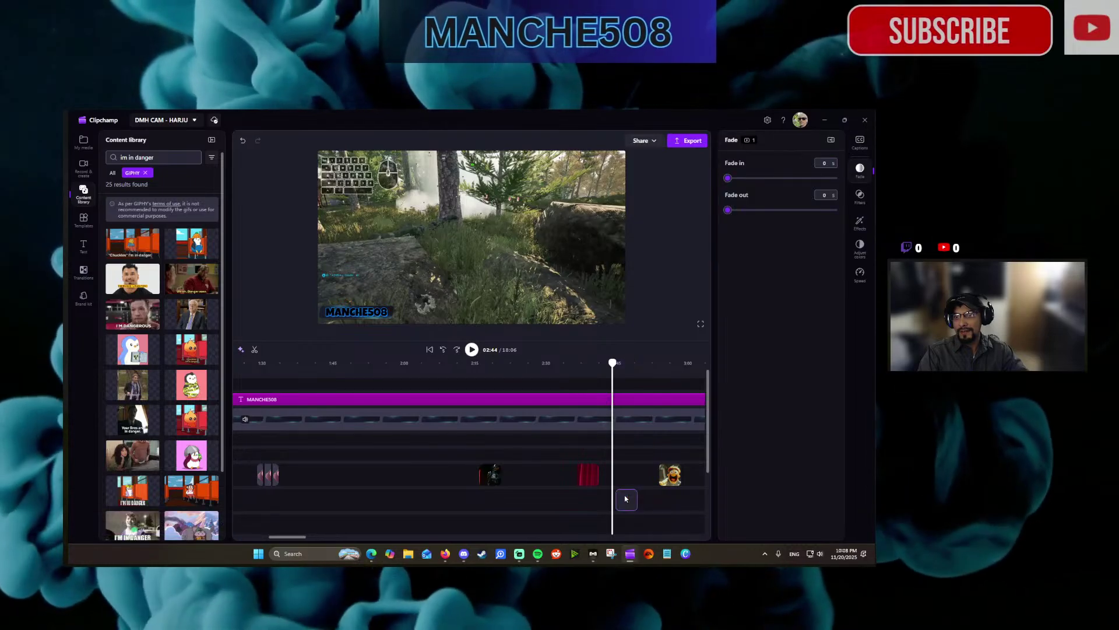
click(744, 179)
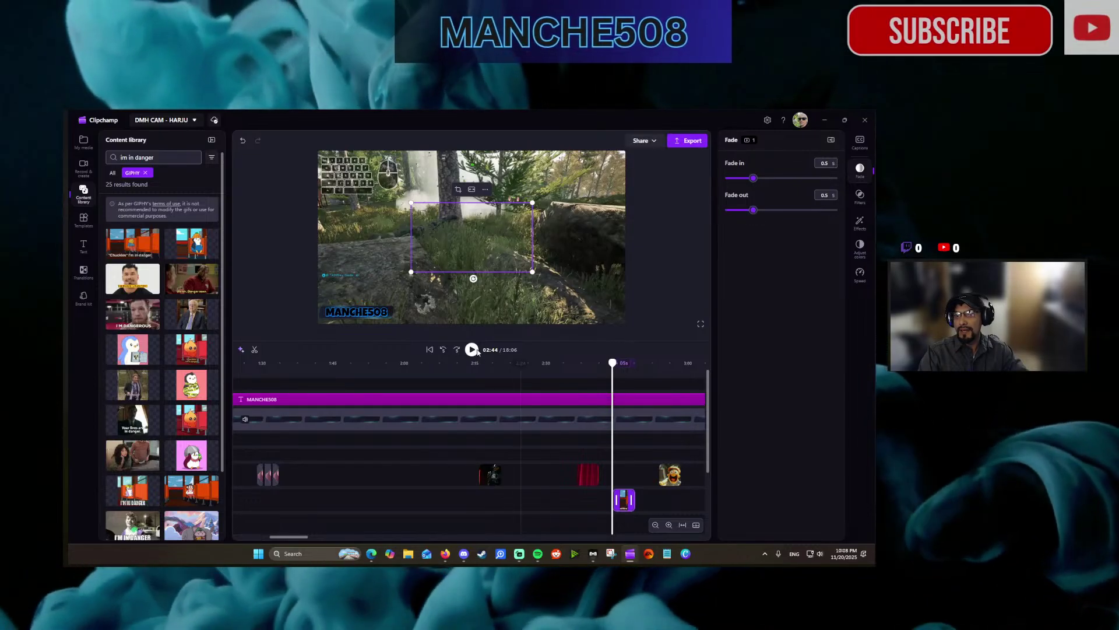
Preview the "I'm in danger" GIF, stop at 2:45, and shrink it to the lower middle of the frame.
click(445, 349)
click(471, 350)
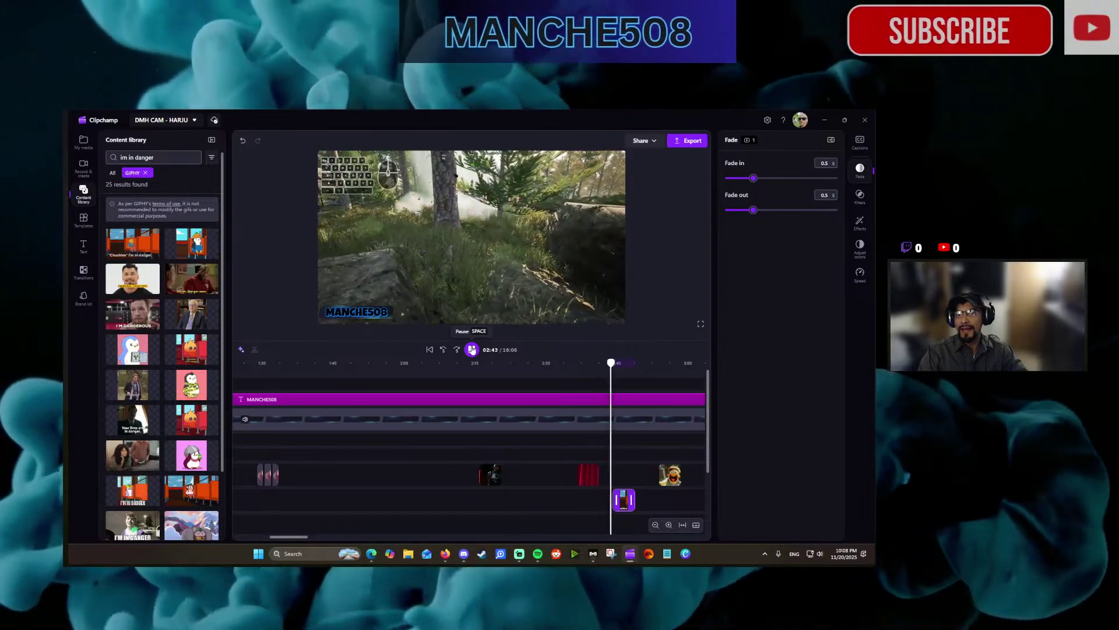
click(522, 215)
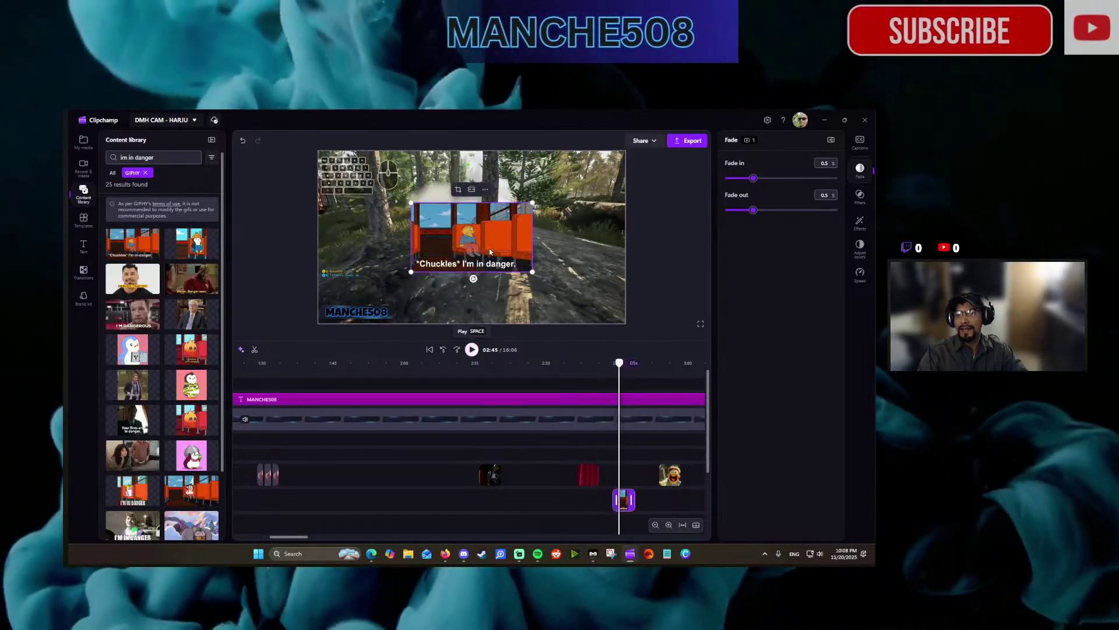
drag(532, 203, 477, 293)
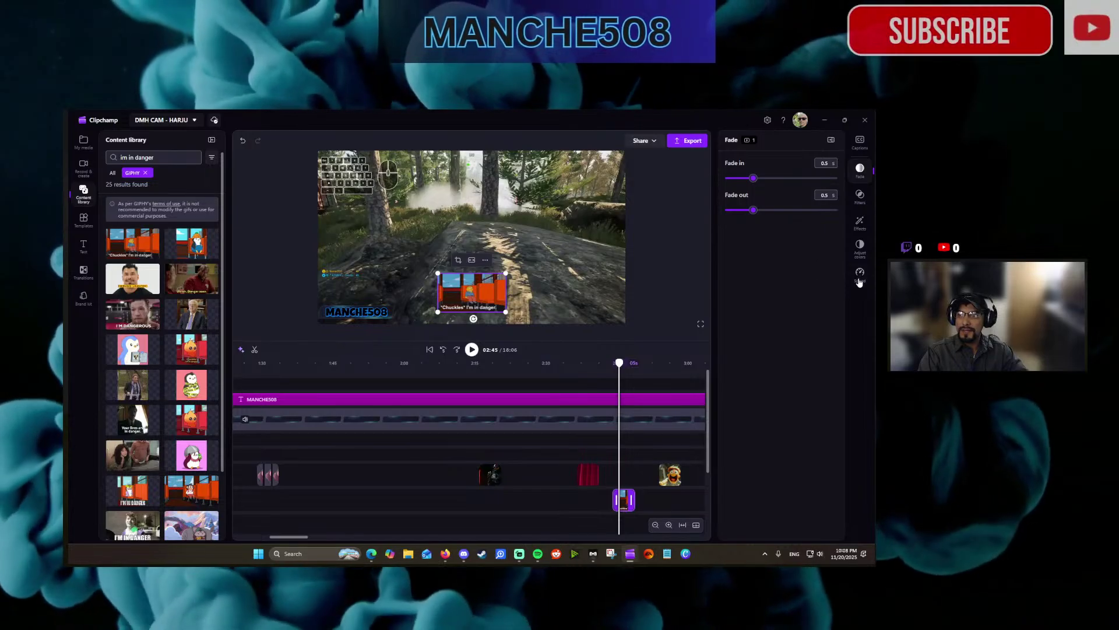
Look at the GIF's color adjustment and fade settings, and play back the segment from 2:45 to 2:58.
click(860, 247)
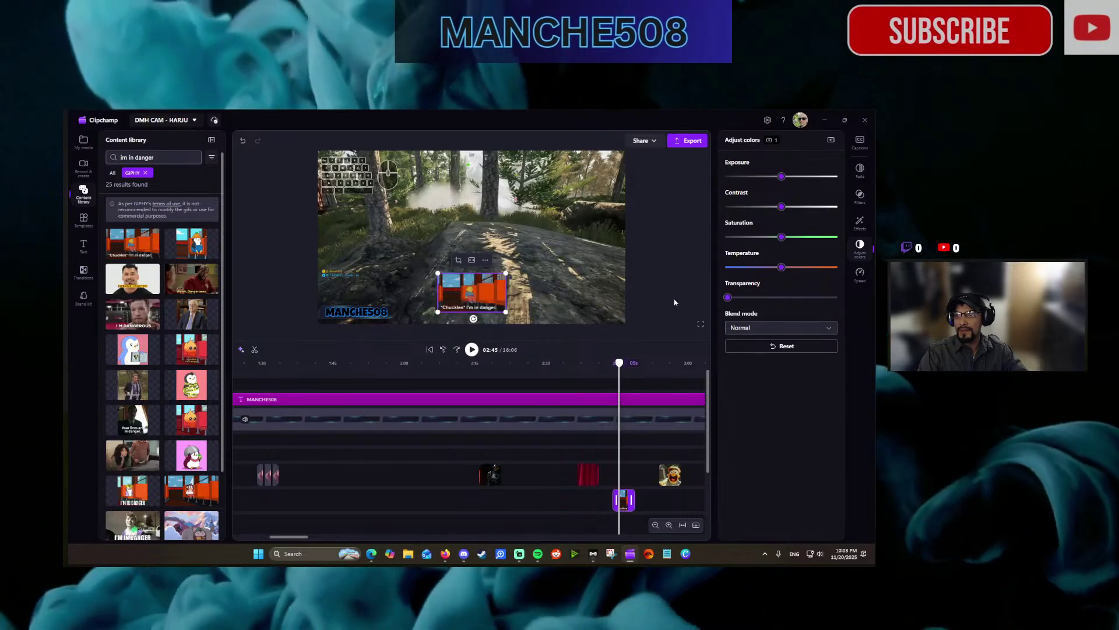
click(859, 169)
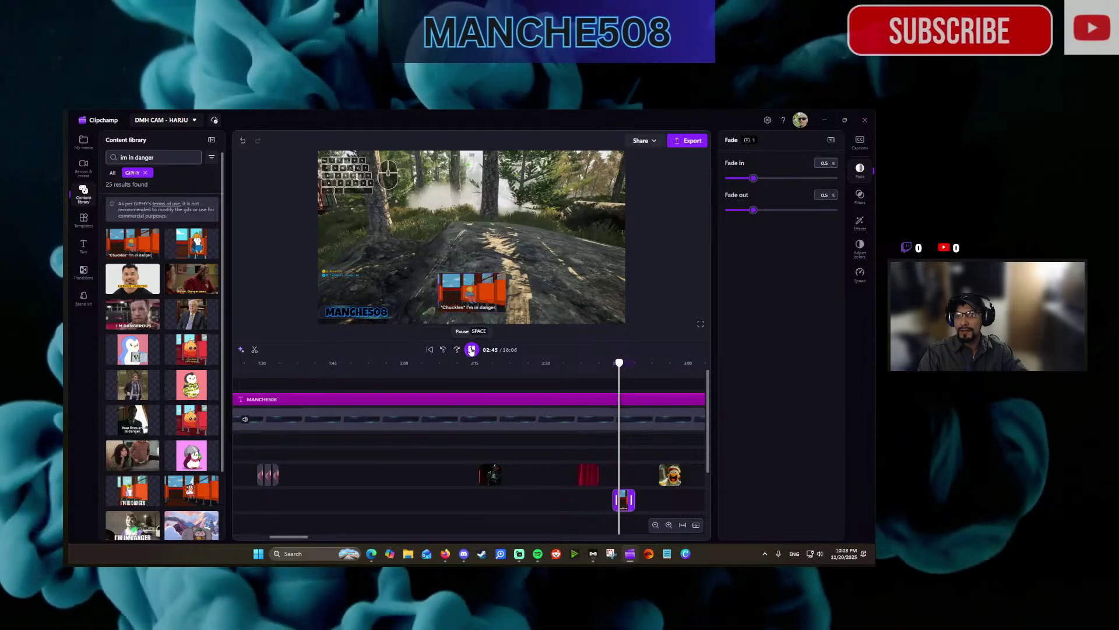
click(472, 349)
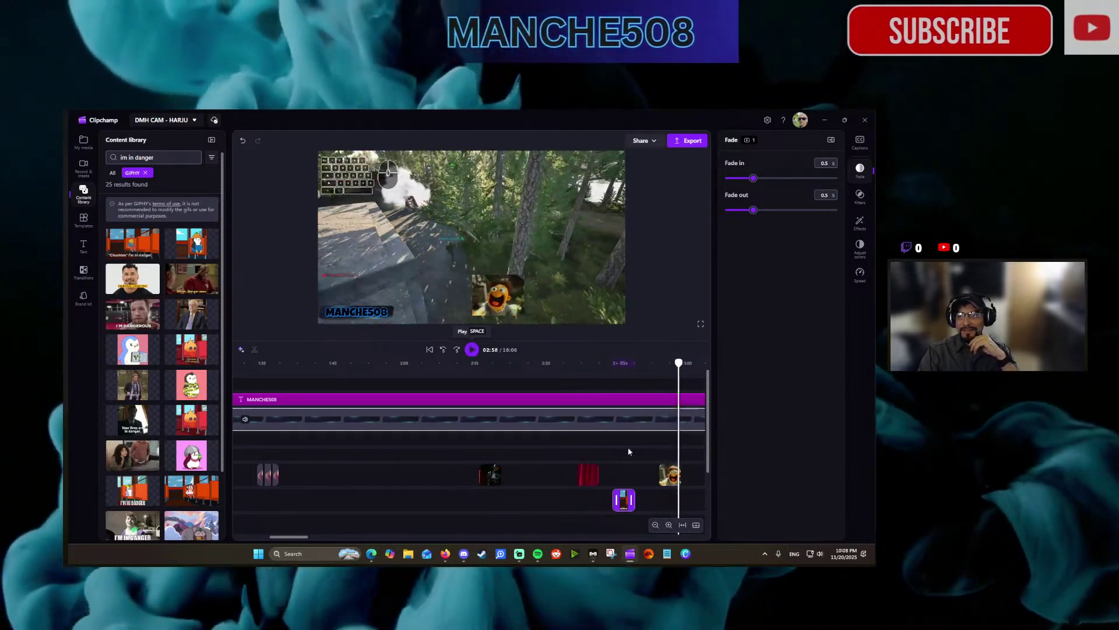
Shift the puppet GIF near 2:55 slightly earlier on the timeline and preview it from a few seconds before it appears.
click(671, 475)
drag(670, 475, 667, 475)
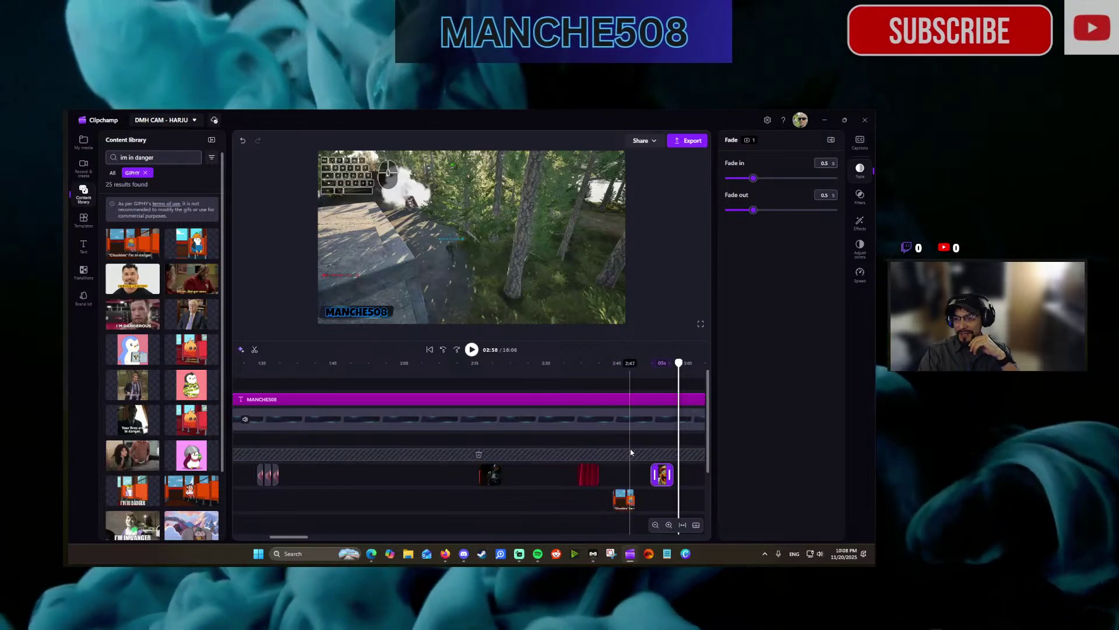
click(631, 448)
click(472, 350)
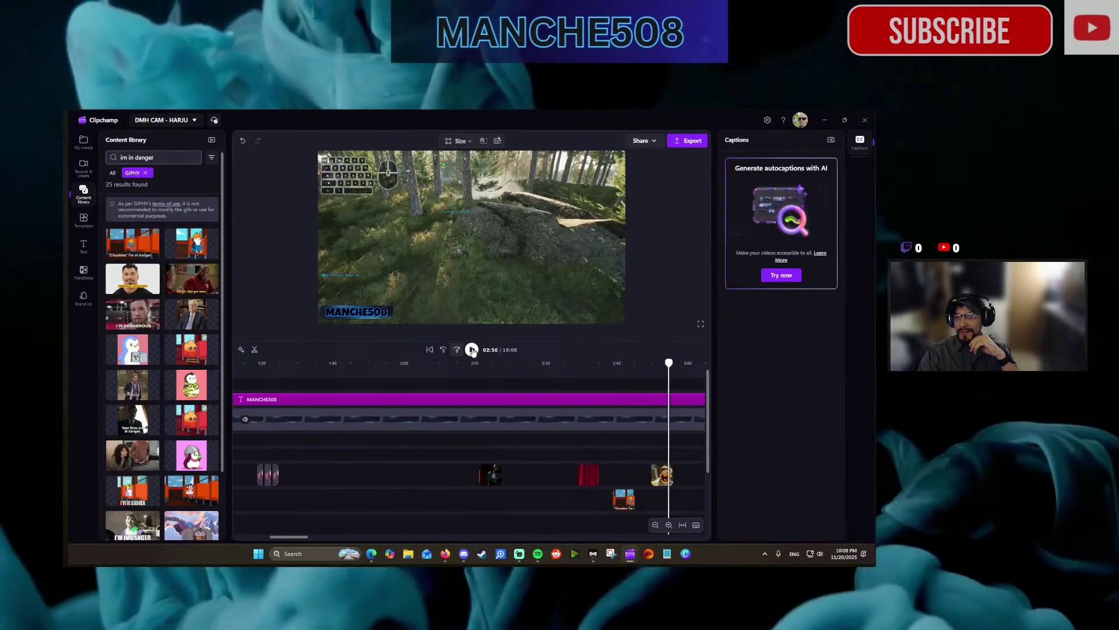
click(443, 350)
click(472, 349)
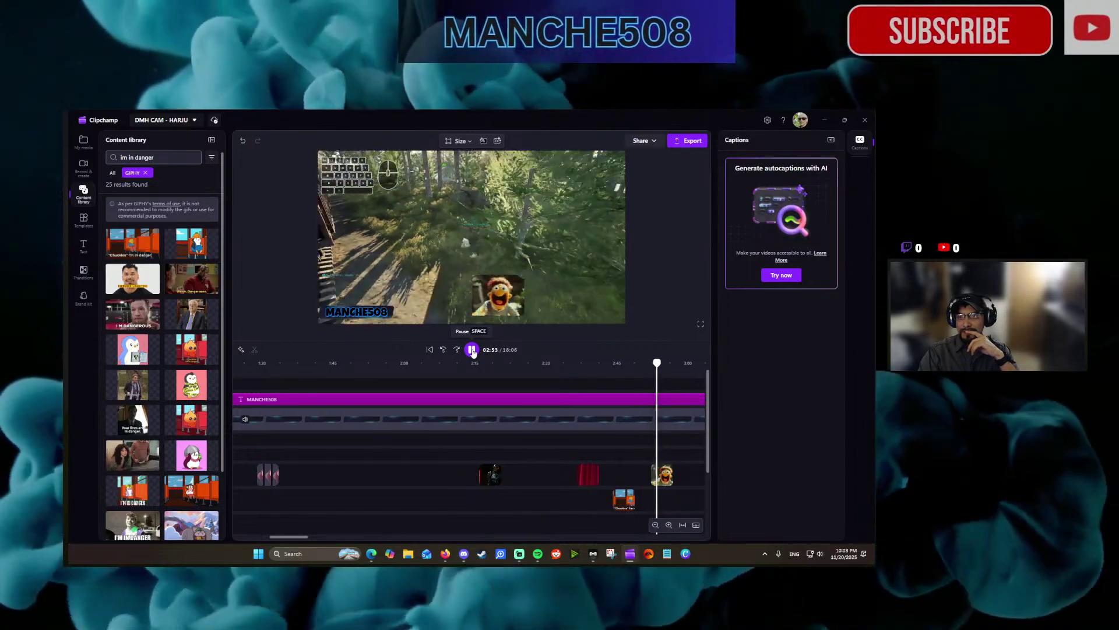
click(661, 471)
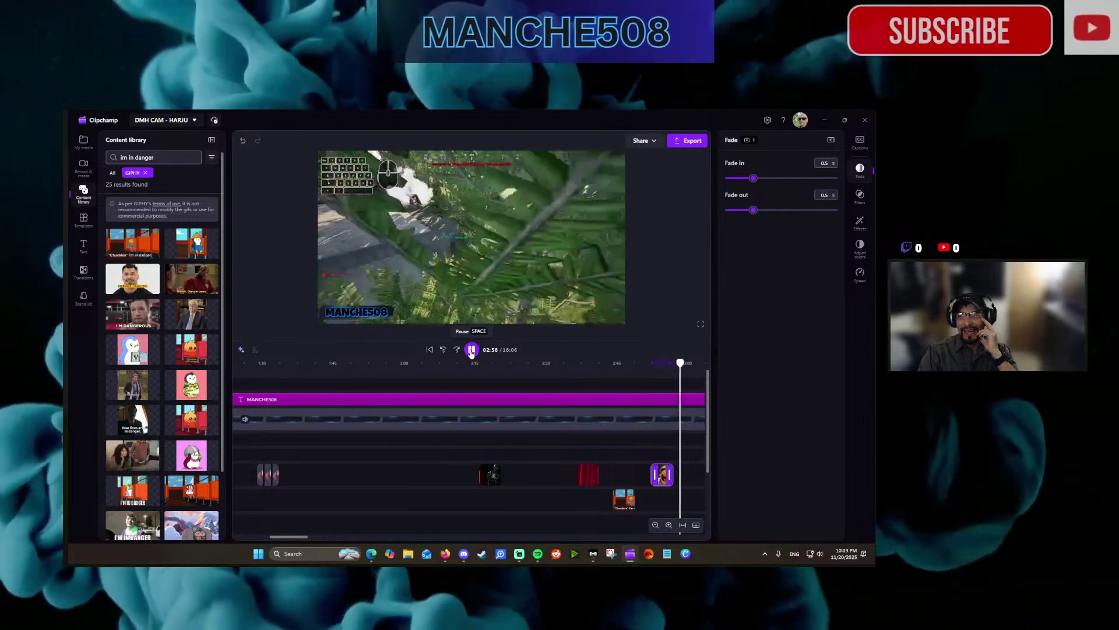
Skim forward through the gameplay from 2:58 to about 4:35 to find where the dull stretch ends.
click(656, 525)
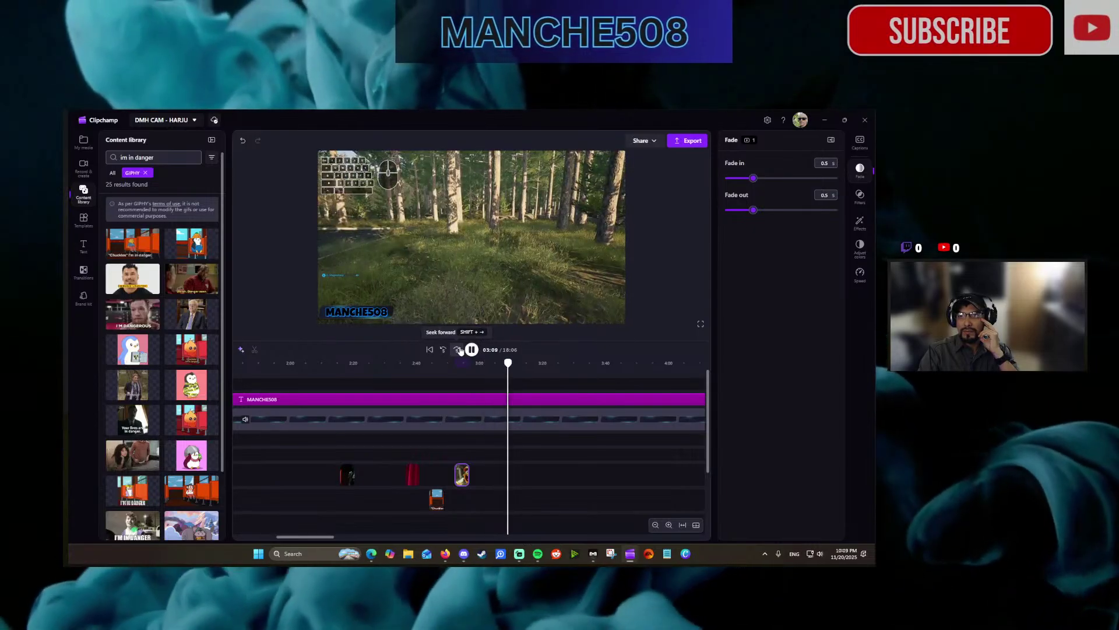
click(460, 349)
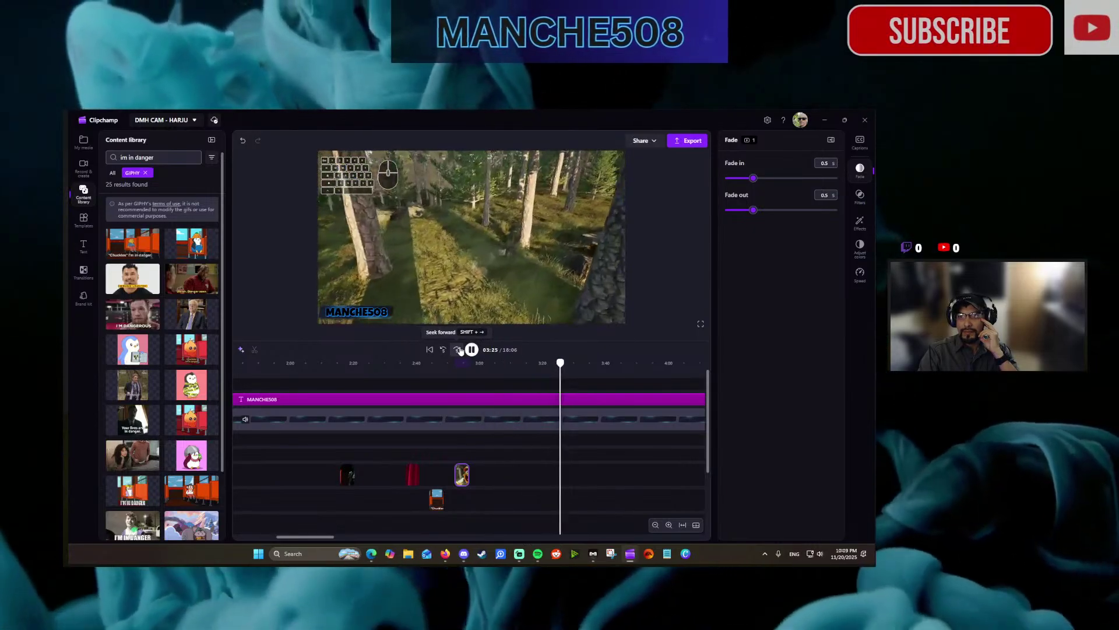
click(460, 349)
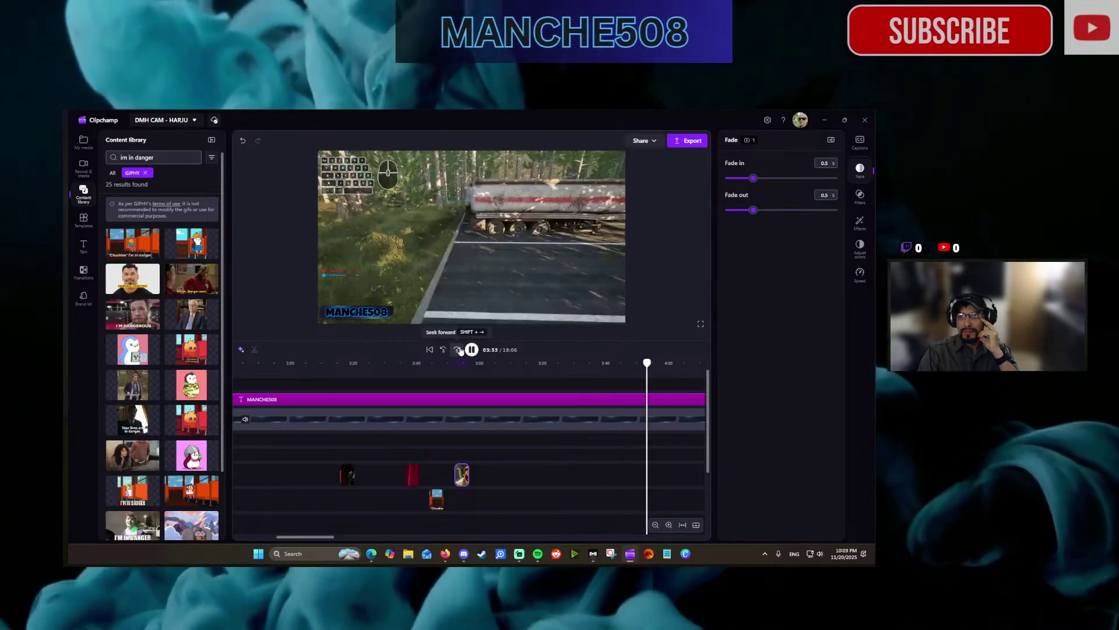
click(460, 350)
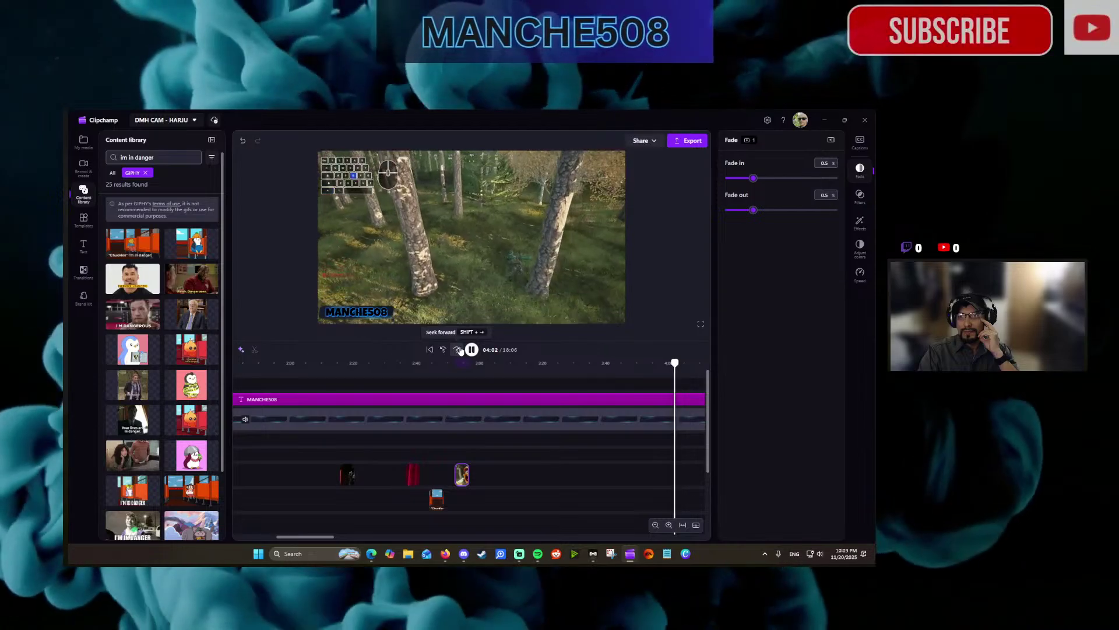
click(460, 350)
click(459, 350)
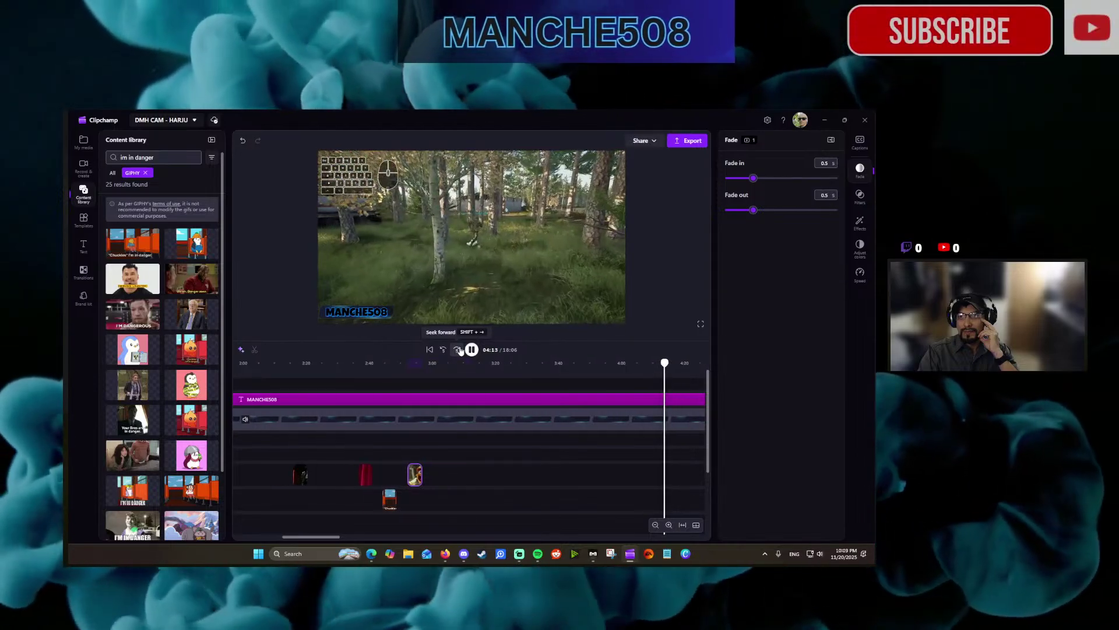
click(460, 350)
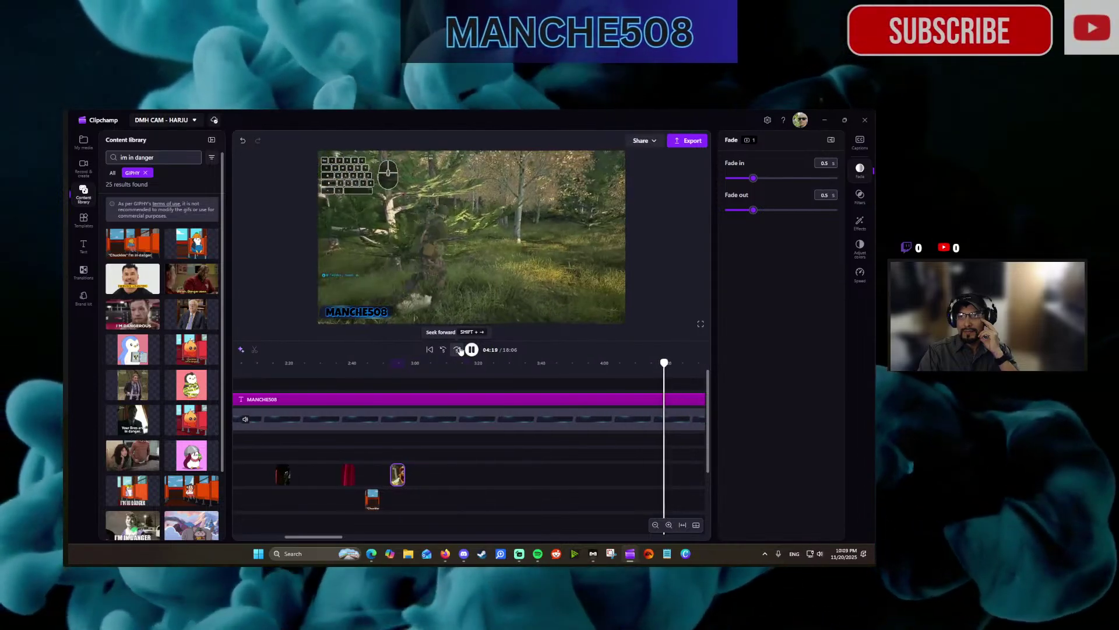
click(460, 350)
click(460, 350)
click(460, 350)
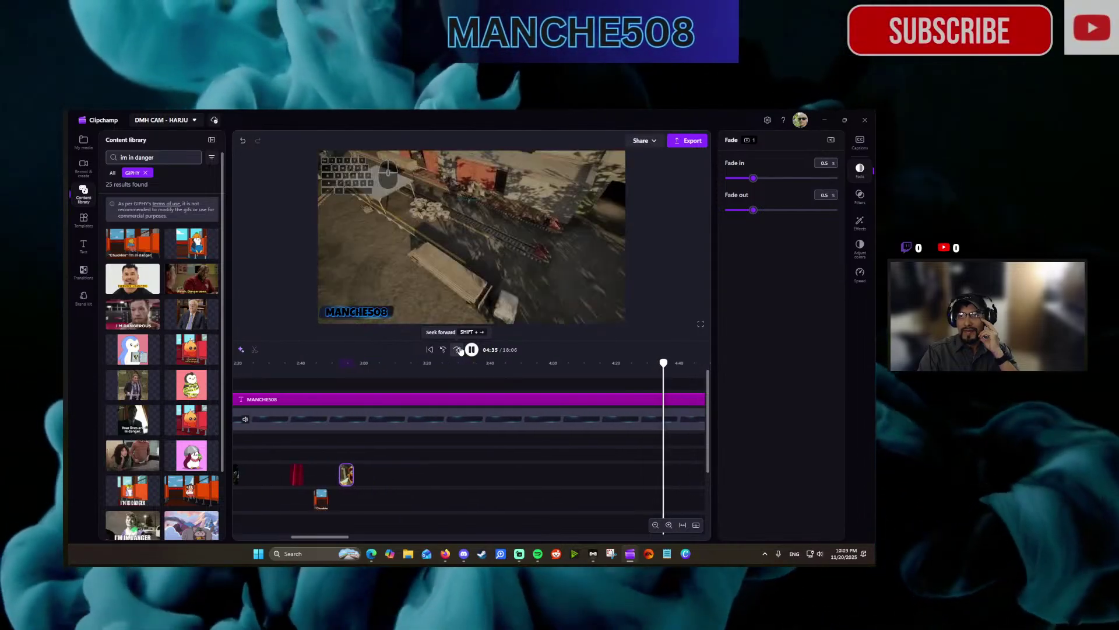
Delete the long gameplay clip between 3:00 and 4:35 and close the gap it leaves.
scroll(540, 410, down, 3)
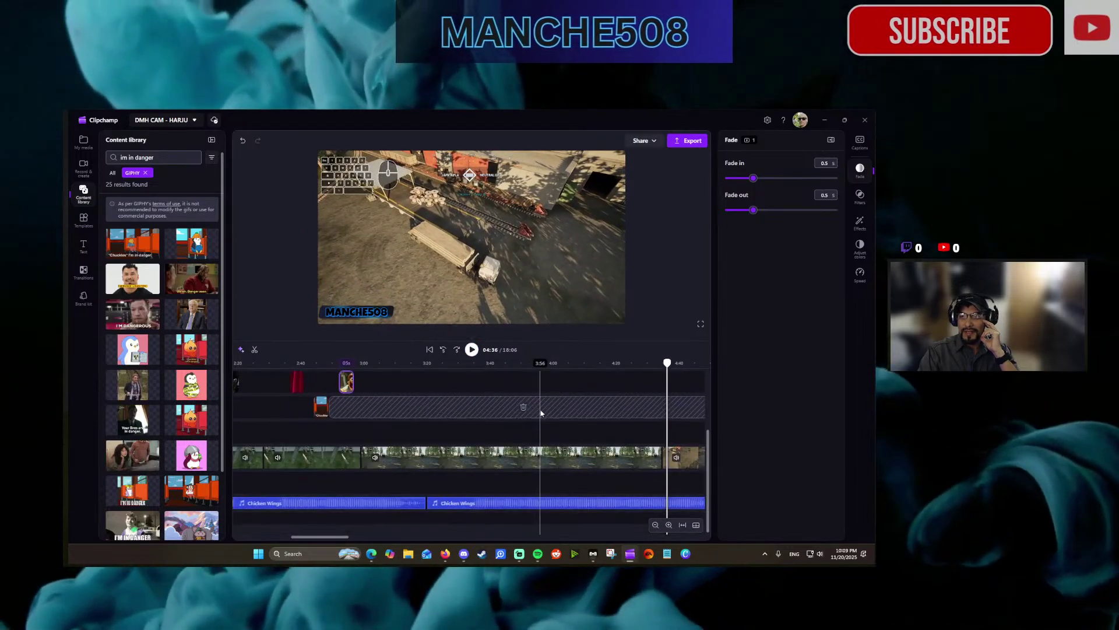
click(520, 457)
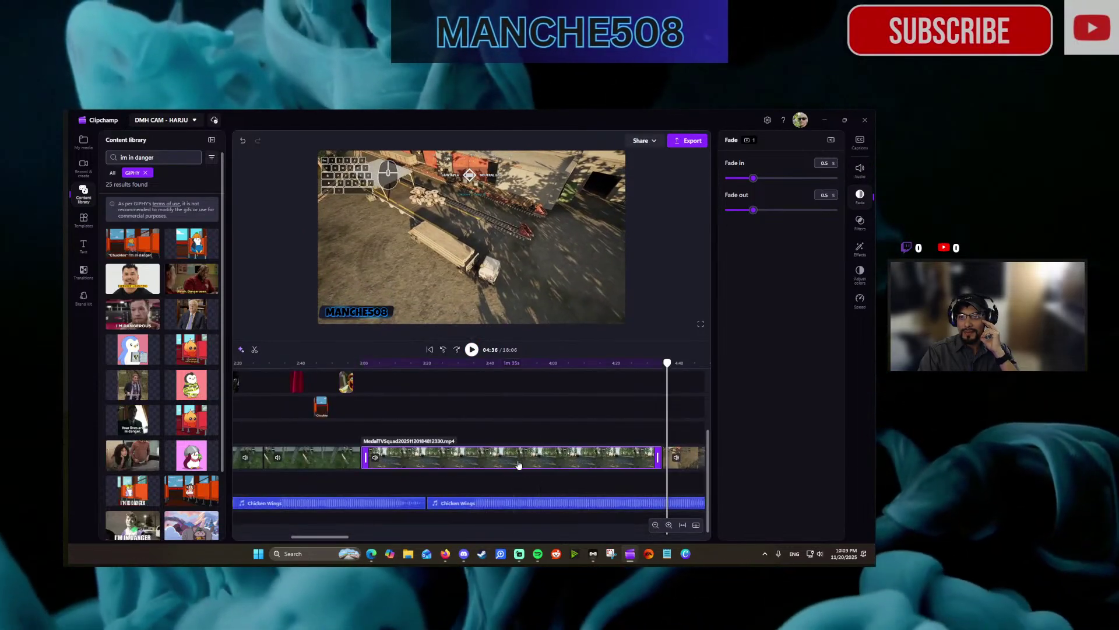
key(Delete)
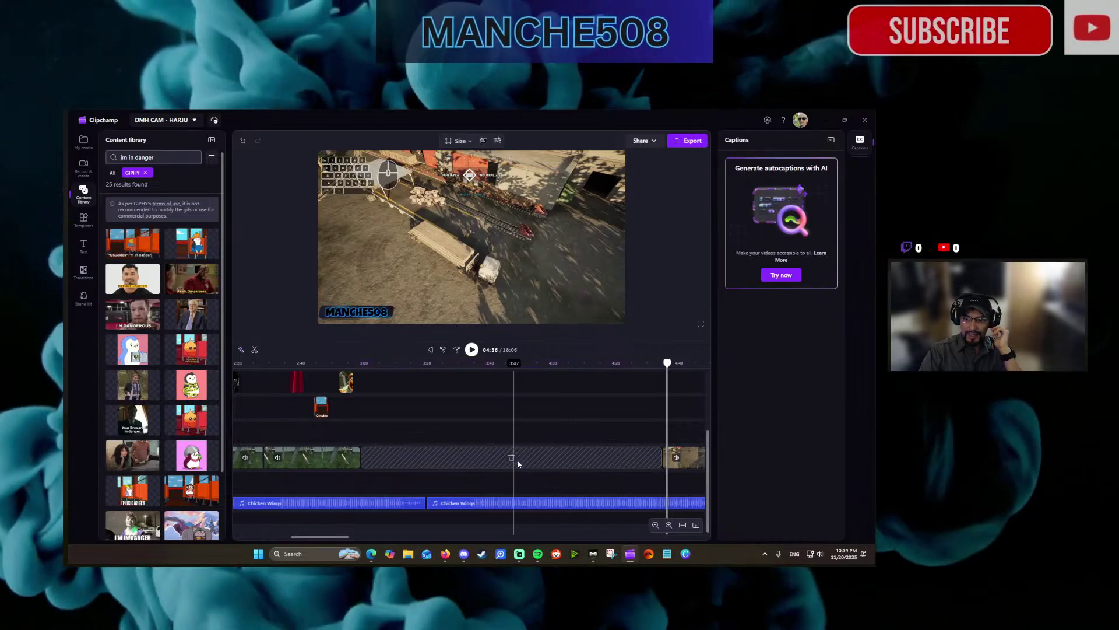
click(512, 459)
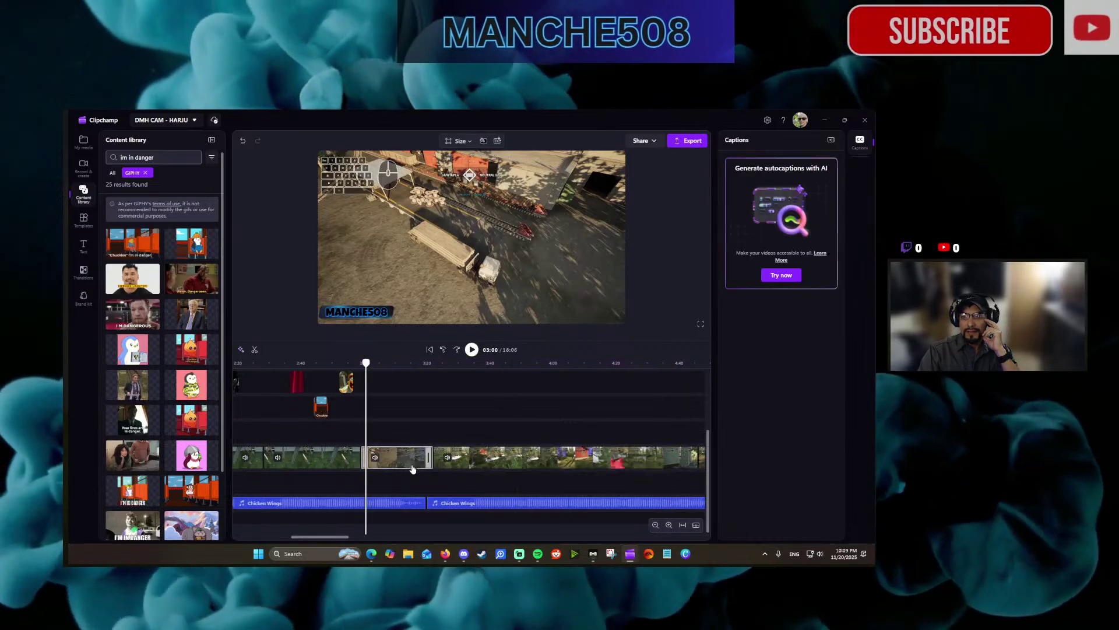
Play back the joined gameplay from 3:00 and stop at 3:17.
scroll(425, 443, up, 3)
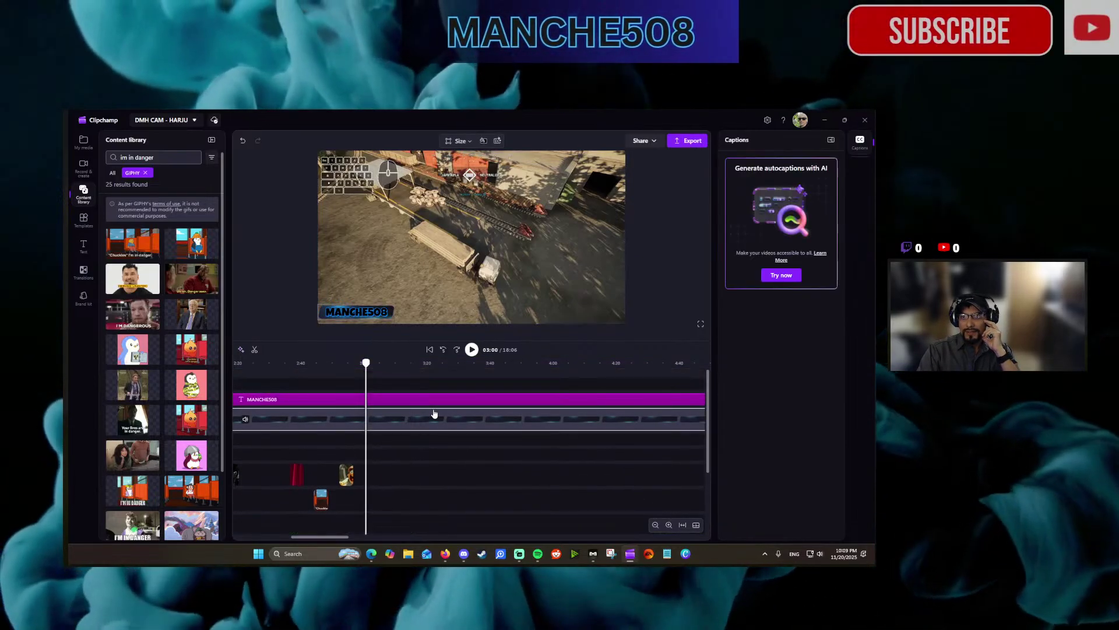
scroll(434, 414, down, 3)
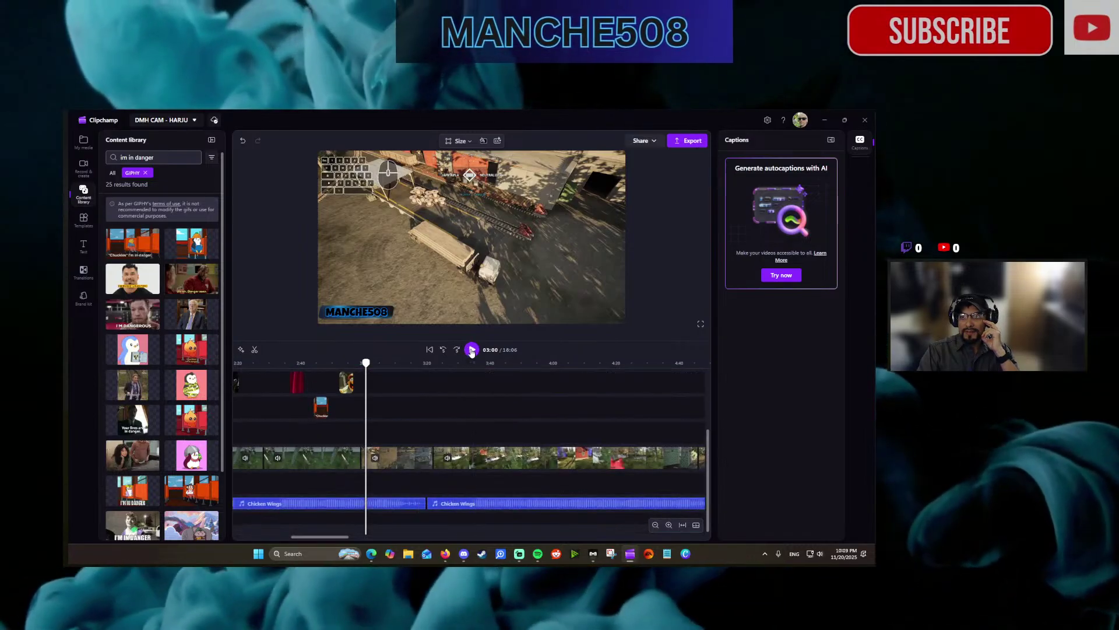
click(472, 350)
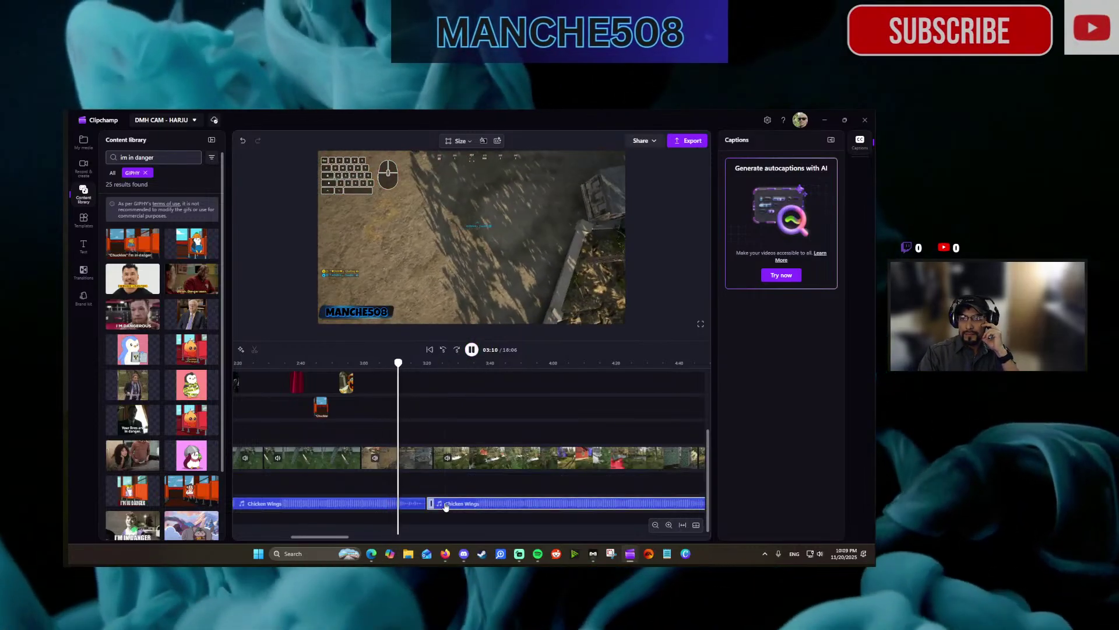
mouse_move(453, 421)
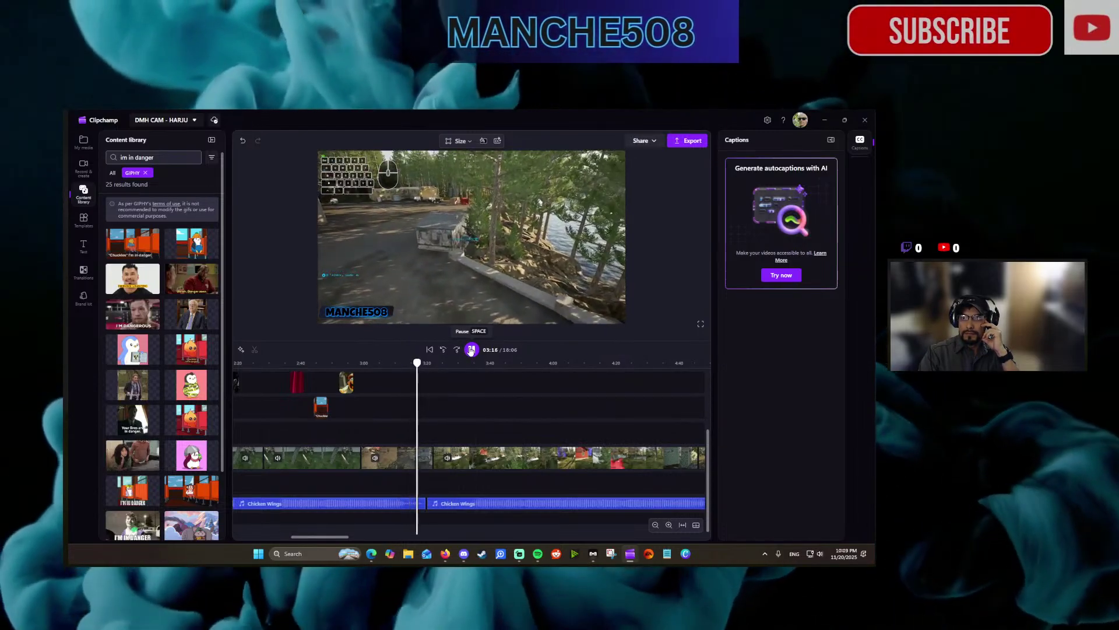
click(471, 350)
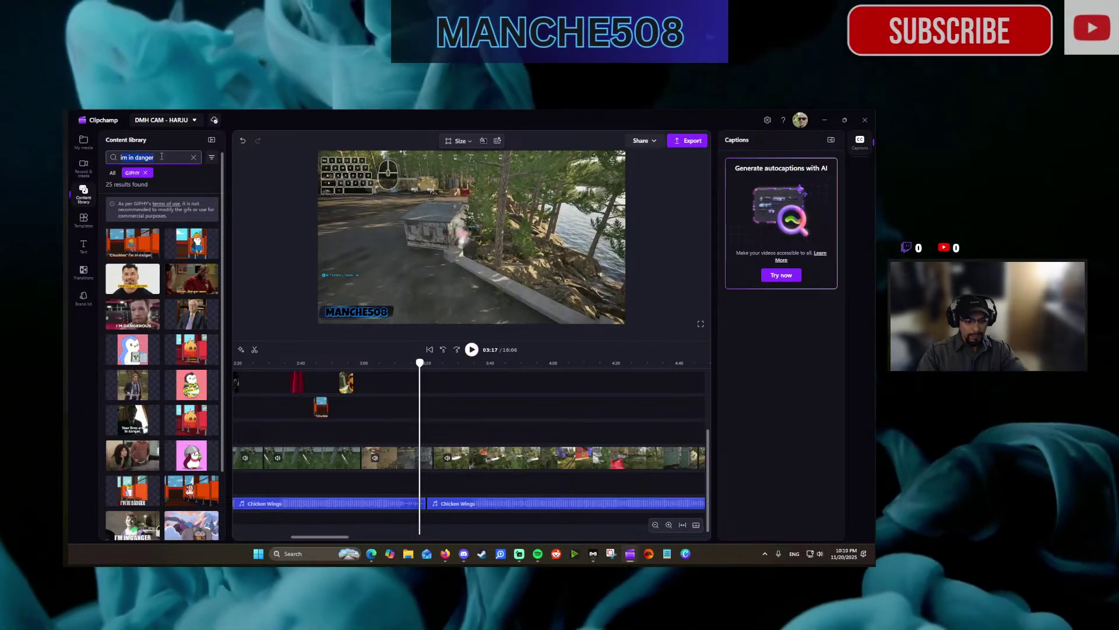
Search GIPHY for "bruh", browse the results, and add a reaction GIF of a man at 3:17.
text(bruh)
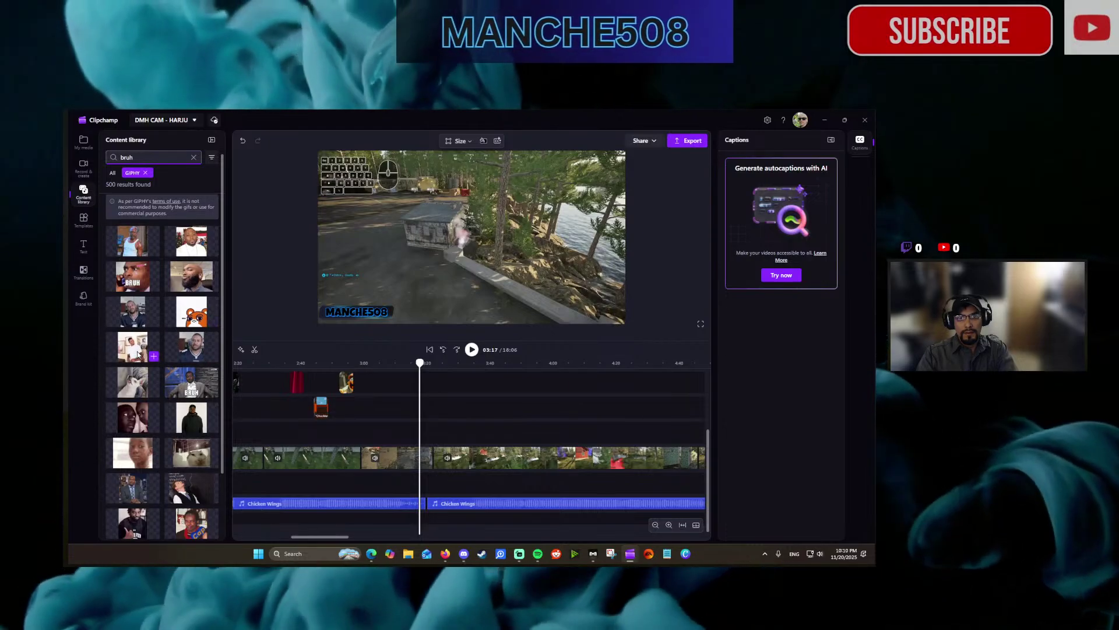
scroll(138, 353, down, 3)
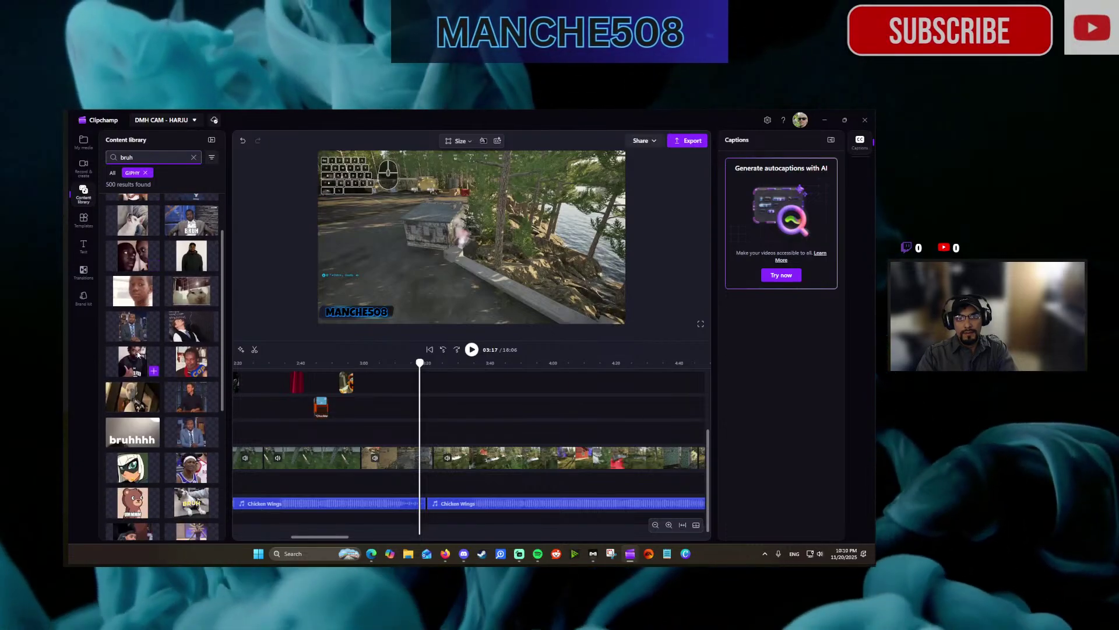
scroll(139, 344, down, 2)
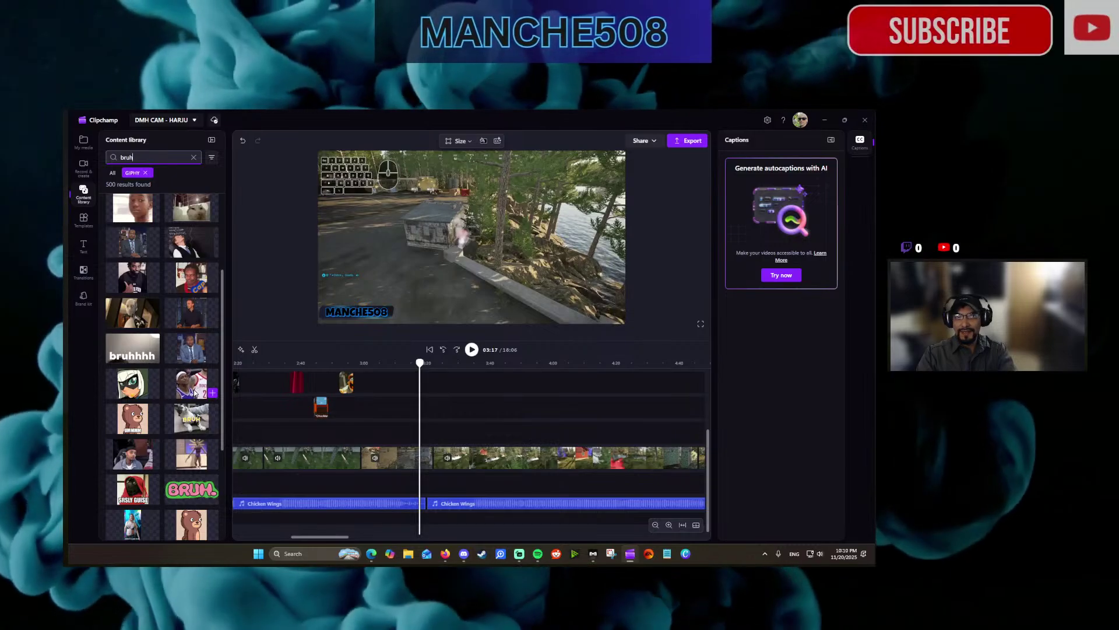
scroll(196, 394, down, 3)
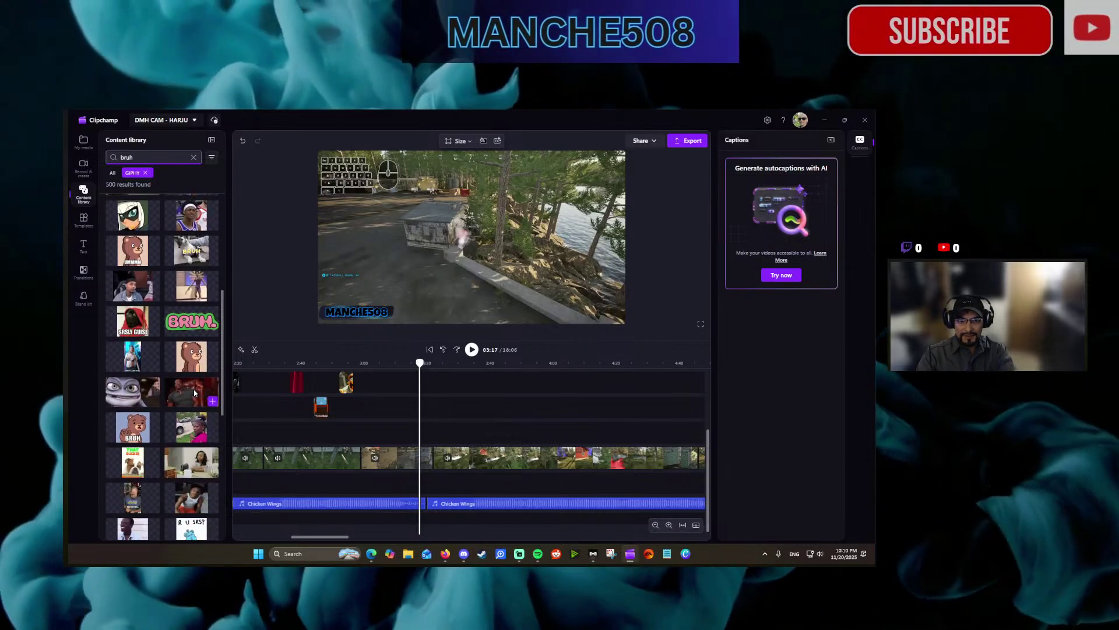
scroll(195, 394, down, 2)
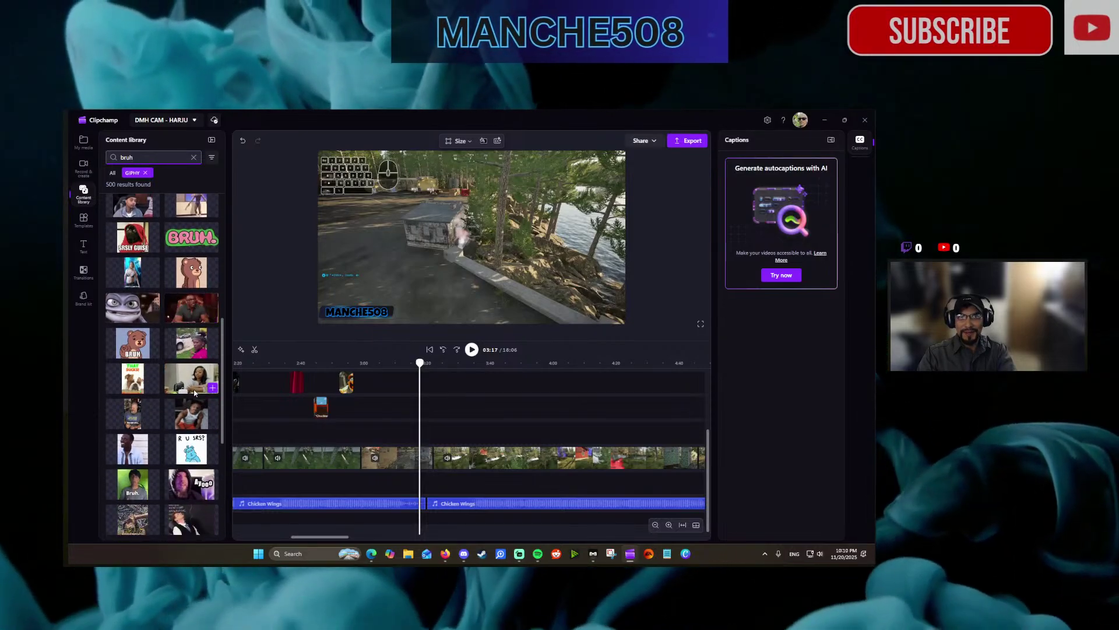
scroll(195, 394, down, 3)
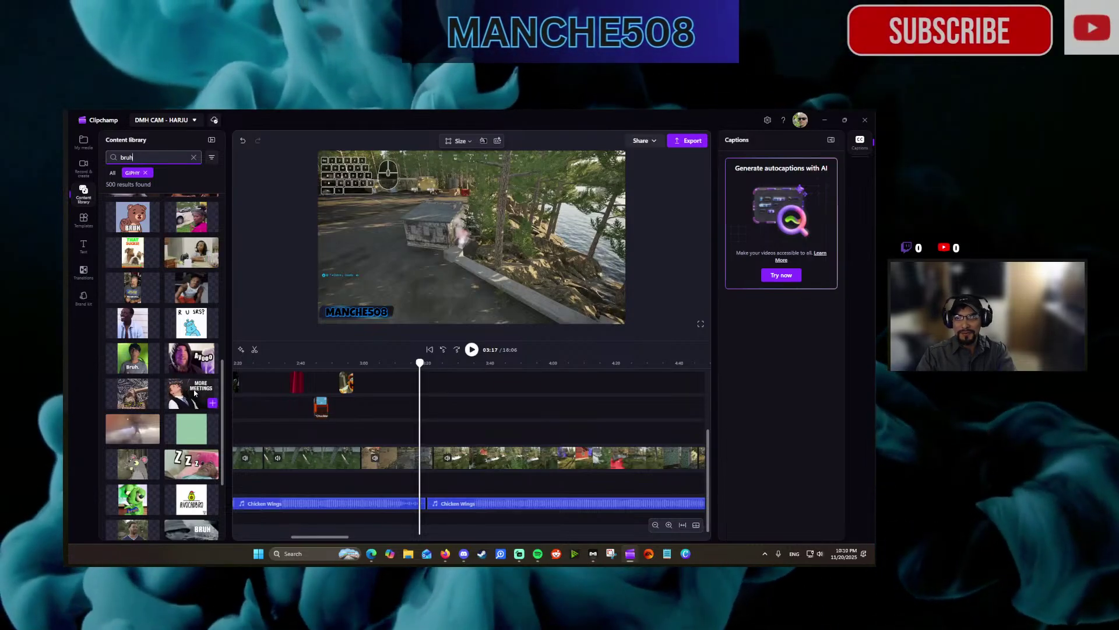
scroll(195, 393, down, 4)
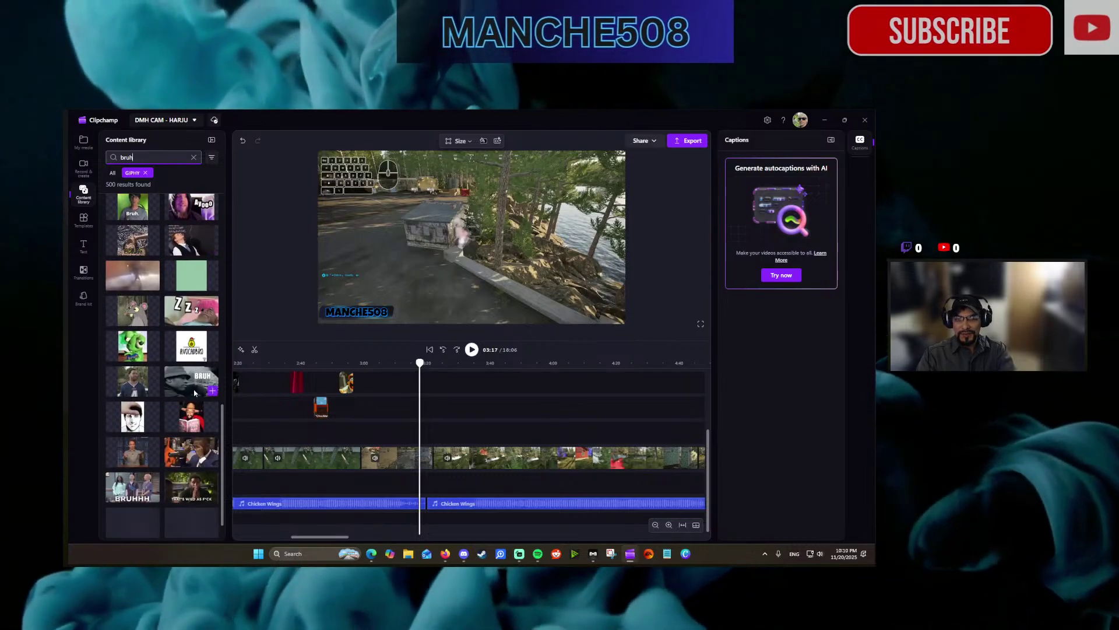
scroll(196, 393, down, 7)
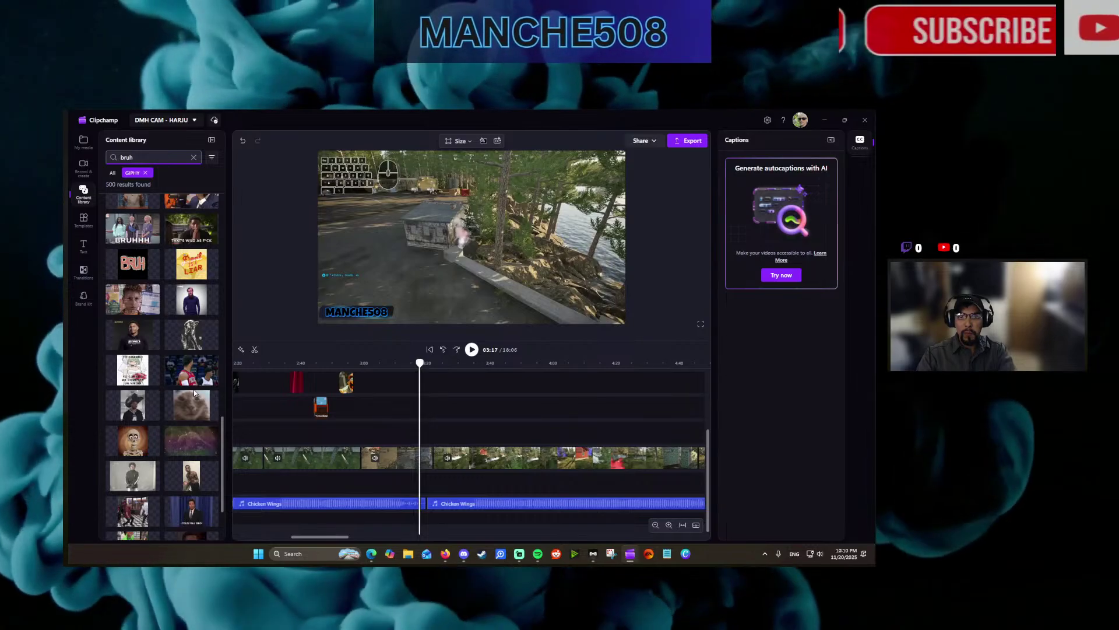
scroll(196, 393, down, 3)
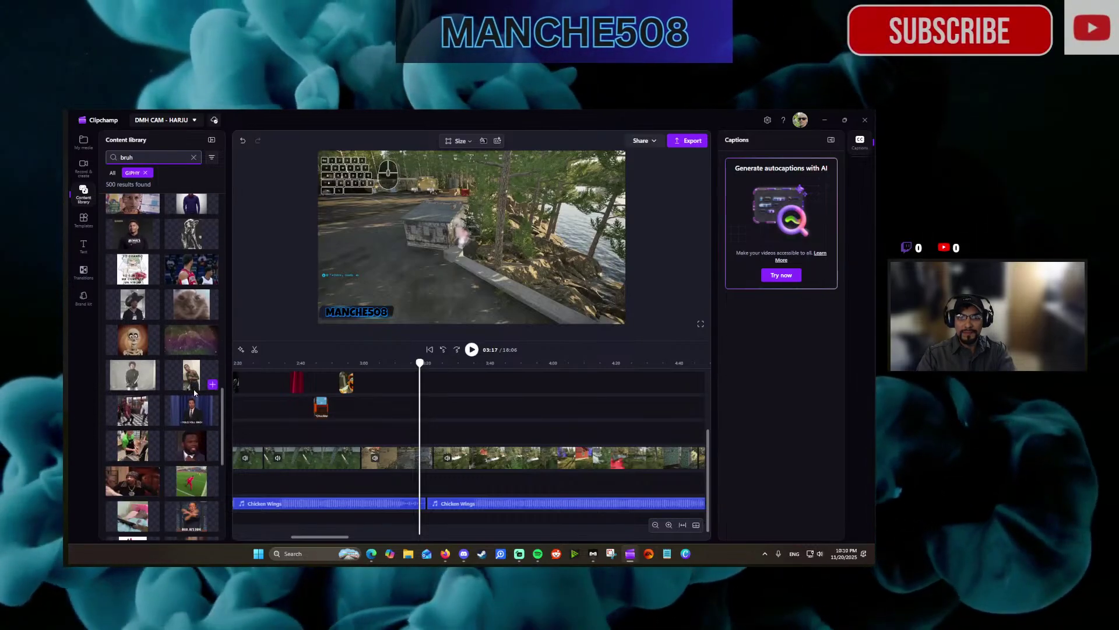
scroll(195, 393, down, 4)
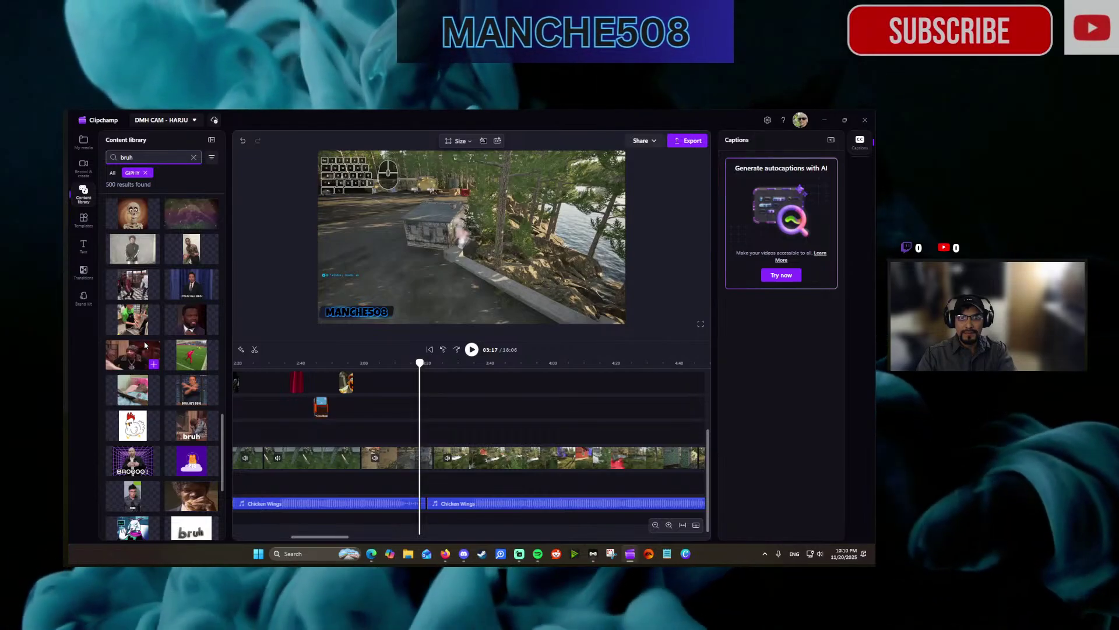
click(153, 366)
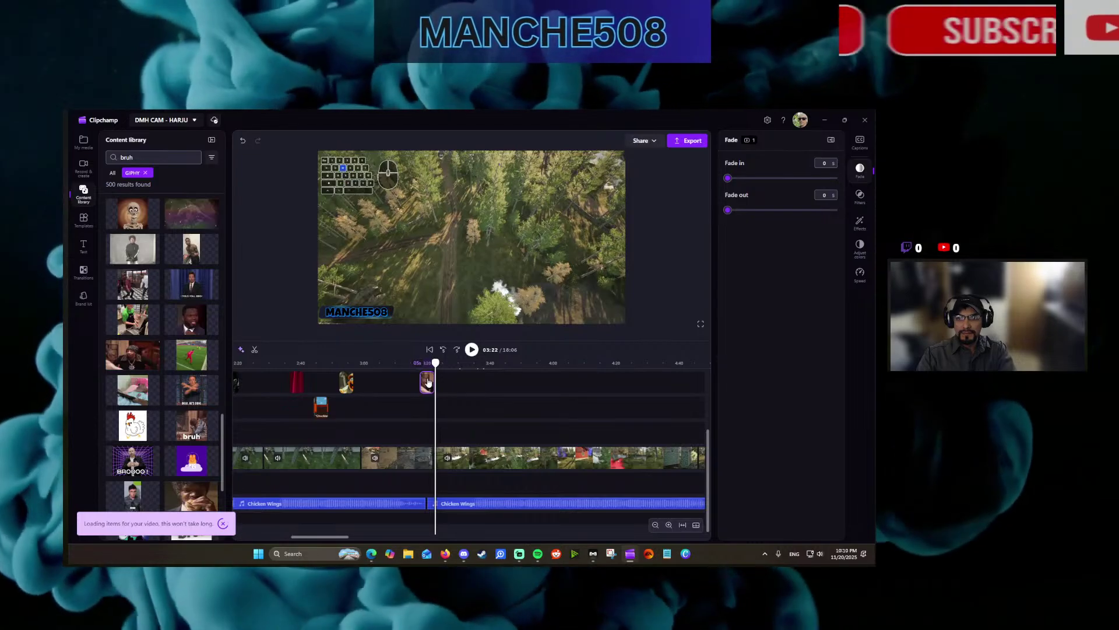
Move the new reaction GIF about three seconds earlier on the timeline and give it 0.5 s fade in and fade out.
drag(428, 382, 417, 393)
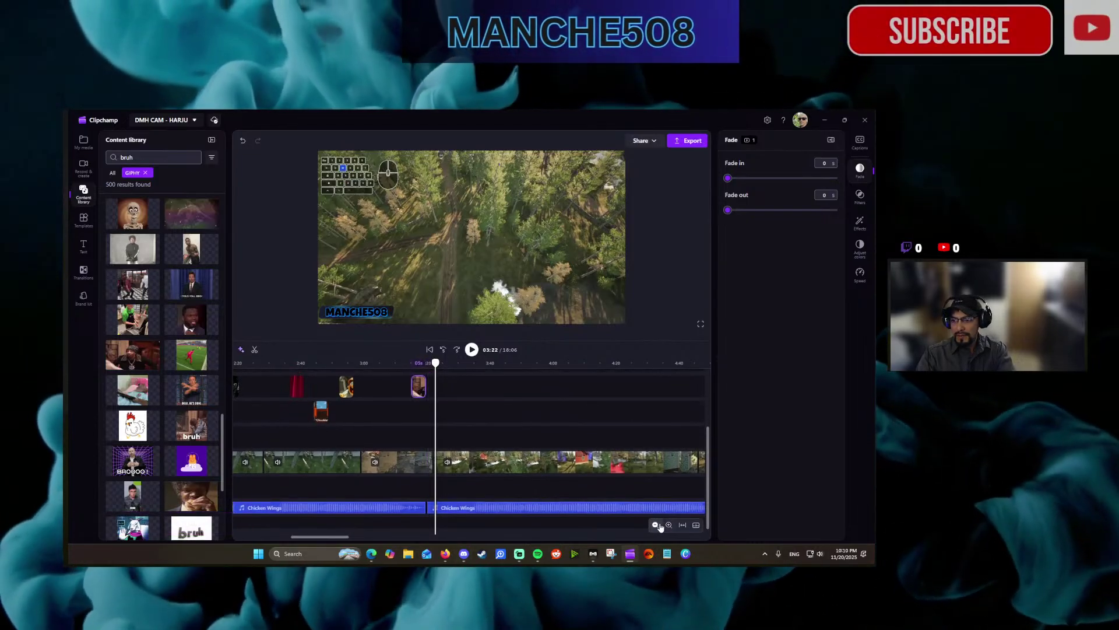
scroll(304, 537, left, 6)
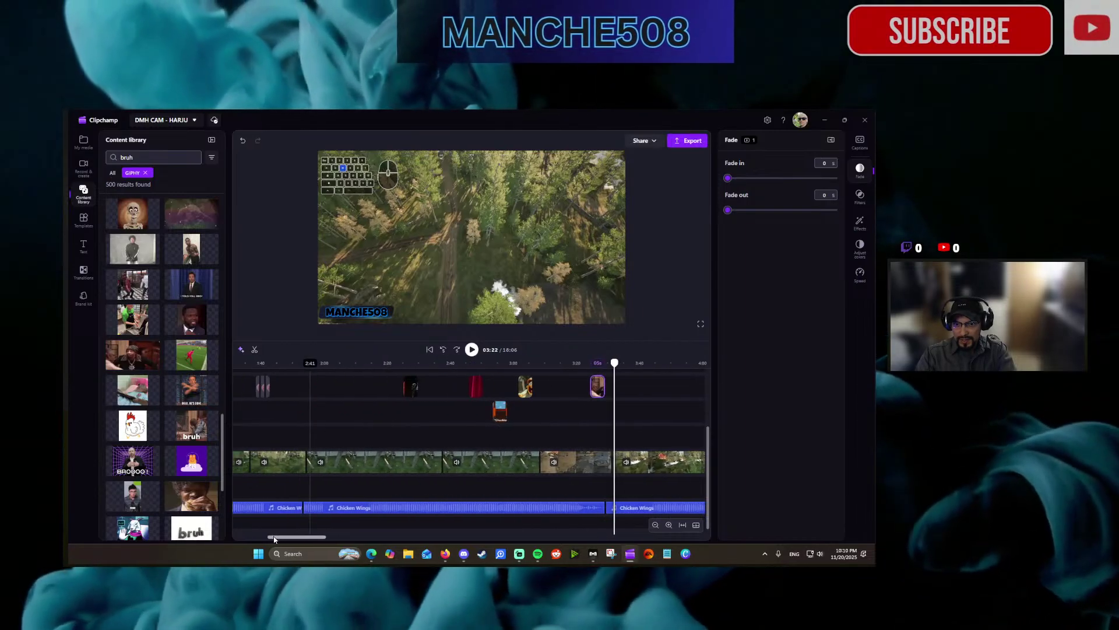
scroll(286, 536, right, 4)
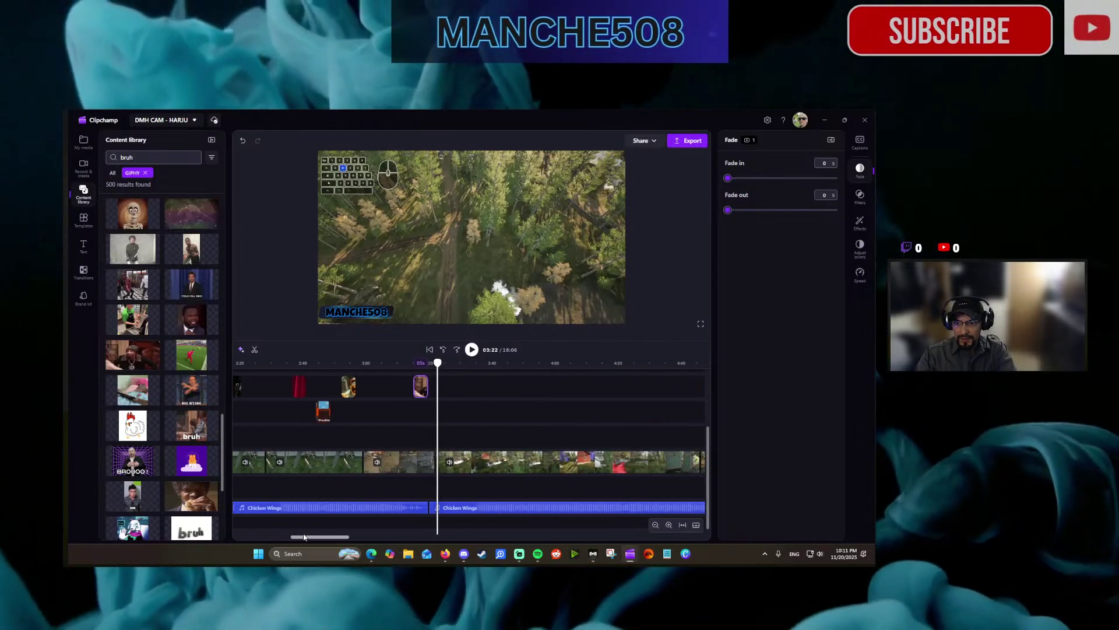
drag(419, 412, 420, 419)
drag(417, 415, 417, 388)
drag(304, 537, 252, 537)
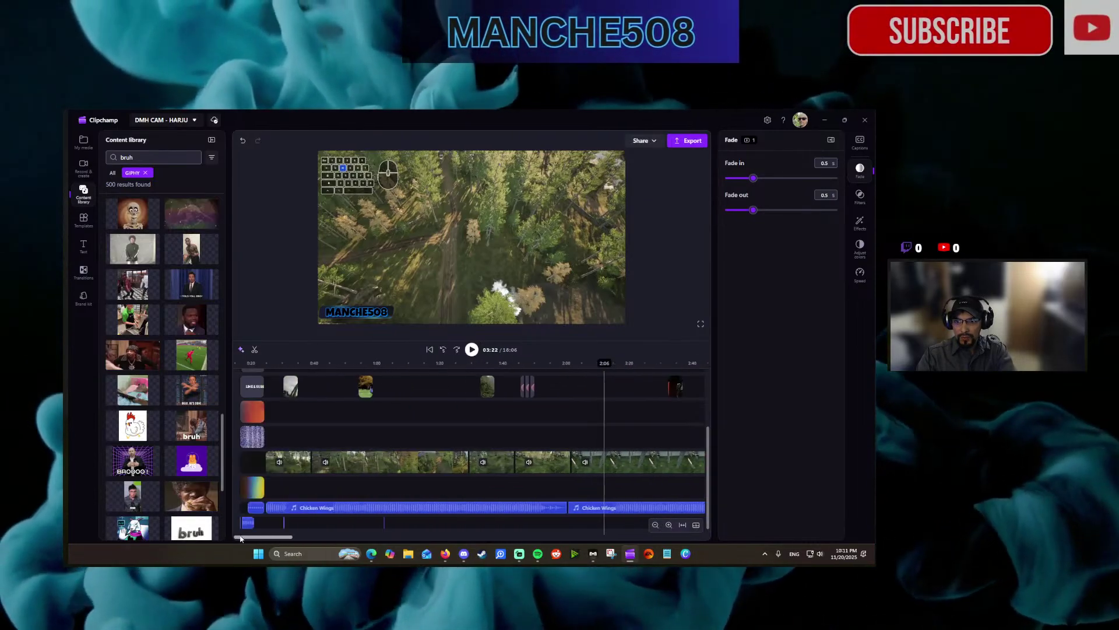
Play to 3:18, then shrink the man's reaction GIF to about half size and place it at the lower centre of the frame.
scroll(299, 511, up, 2)
scroll(295, 515, down, 2)
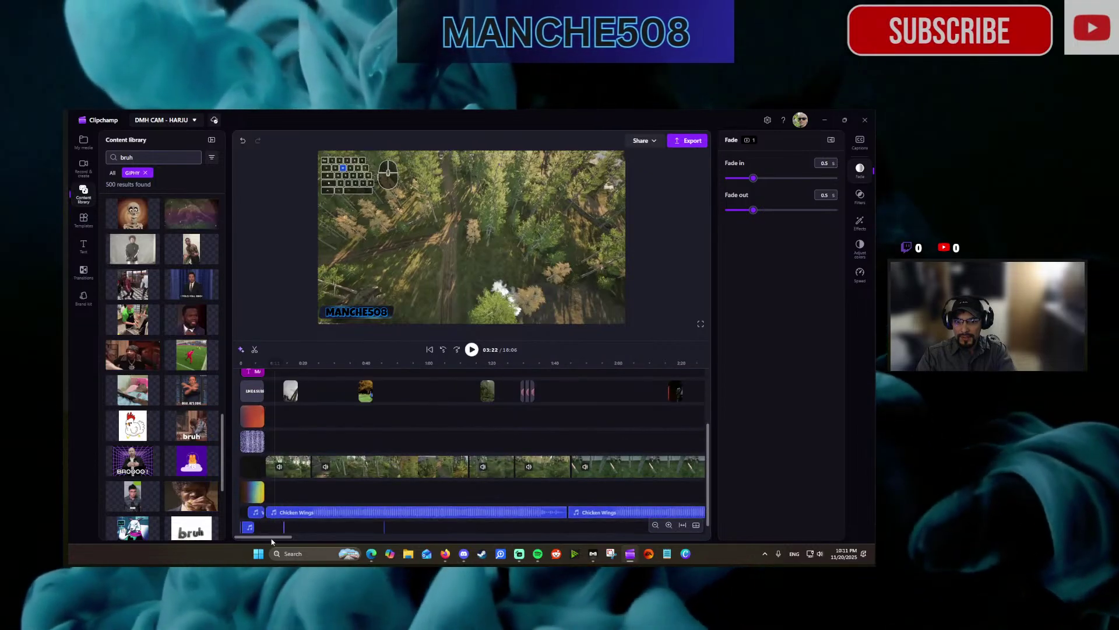
drag(282, 537, 316, 535)
click(443, 349)
click(472, 350)
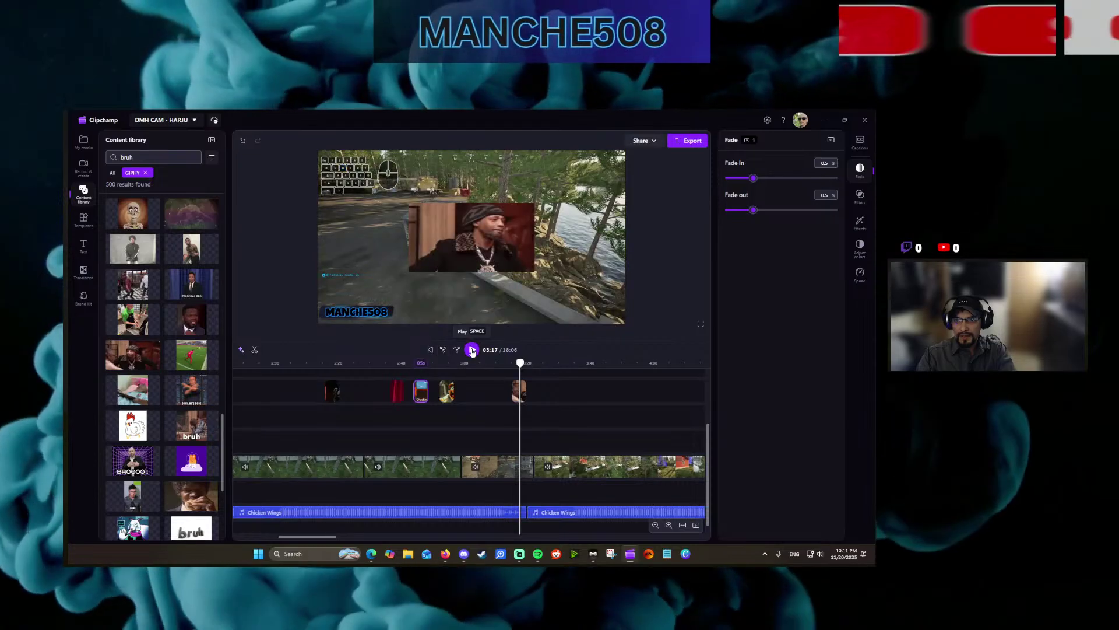
click(472, 349)
drag(494, 239, 493, 280)
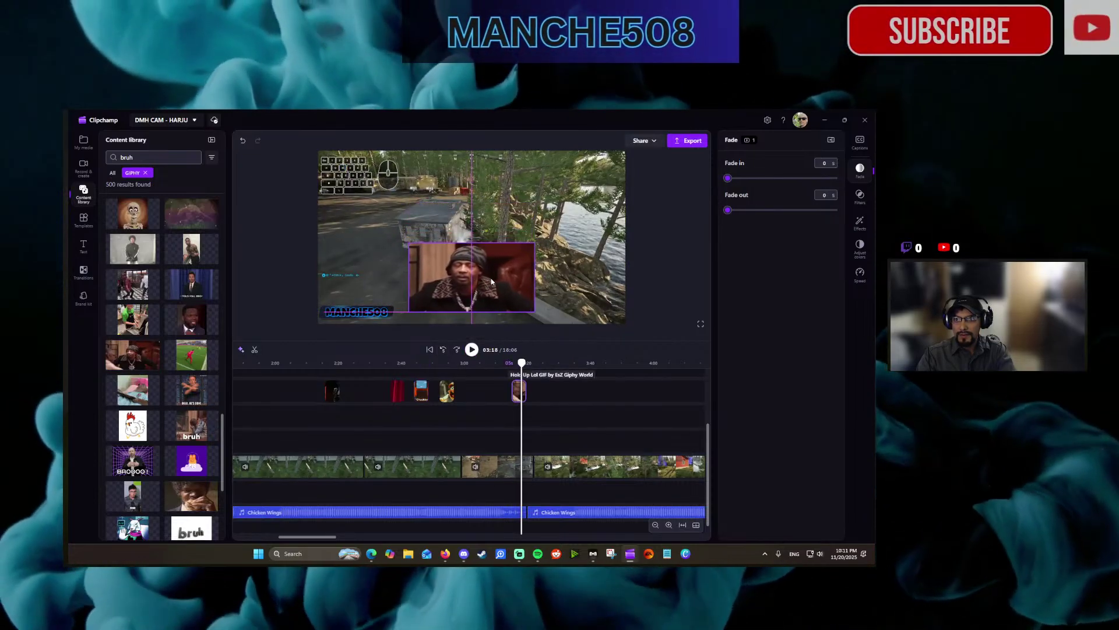
drag(409, 243, 445, 295)
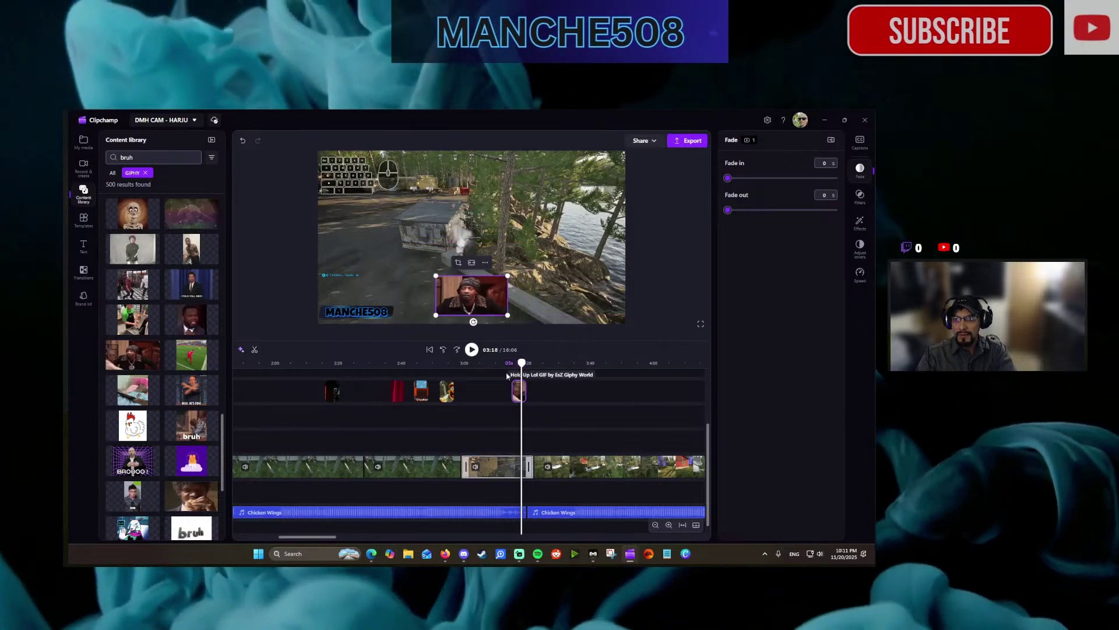
Give the man's reaction GIF 0.5 s fade in and fade out and move it about three seconds later on the timeline.
click(508, 393)
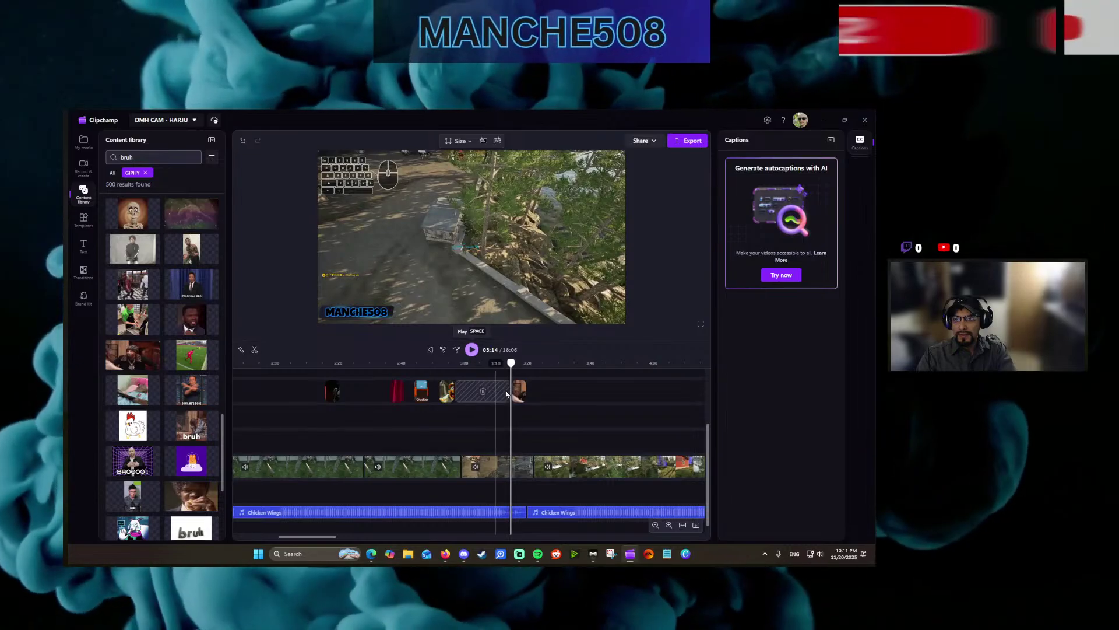
click(519, 391)
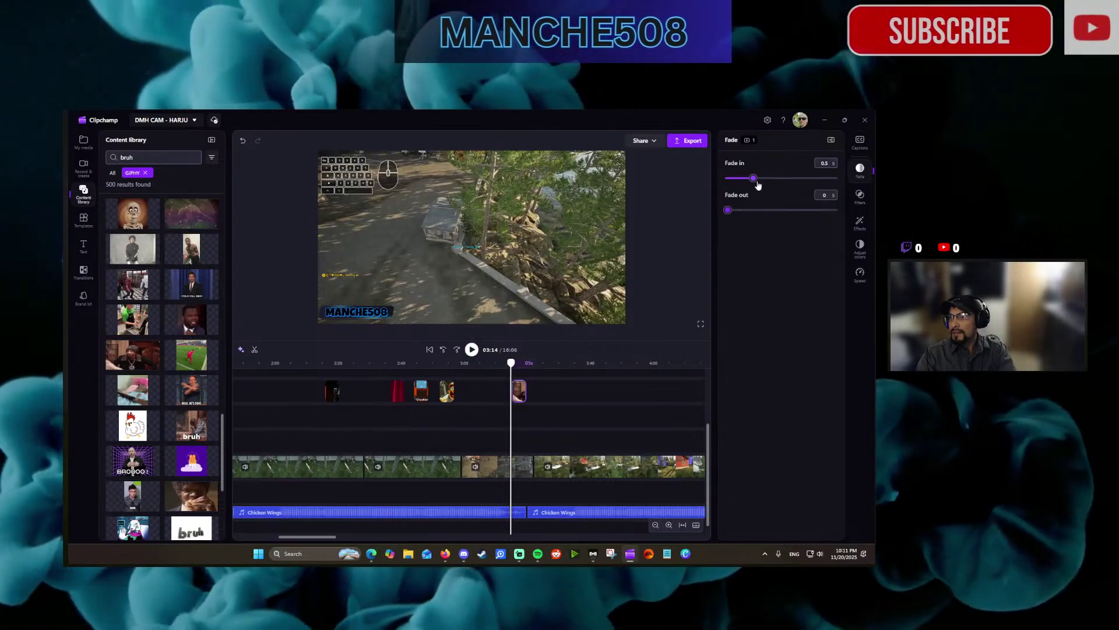
click(472, 350)
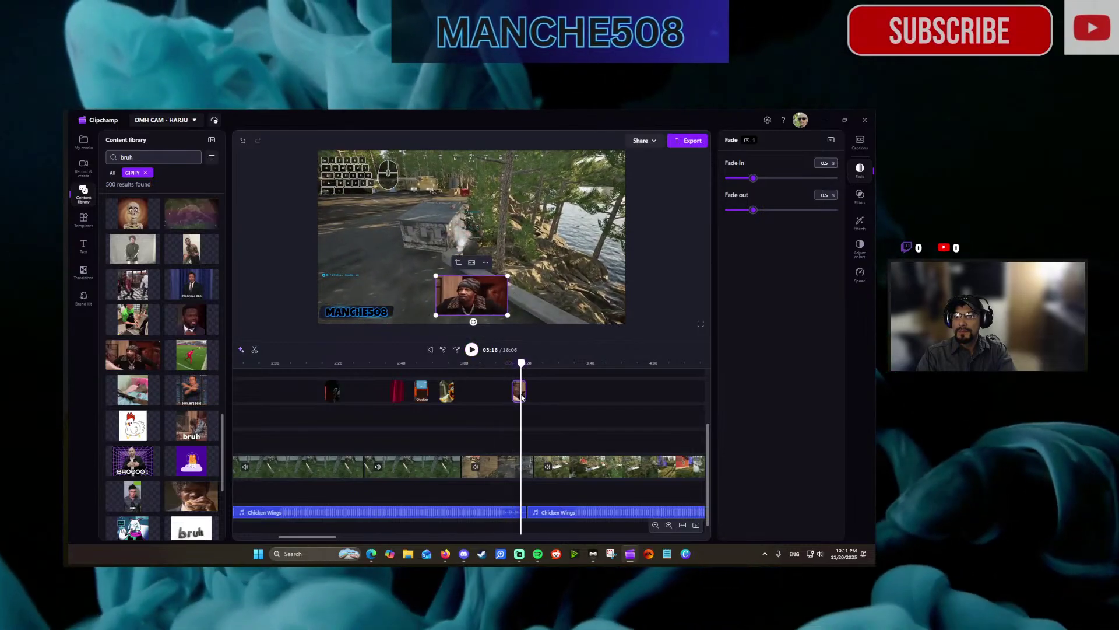
drag(521, 396, 532, 397)
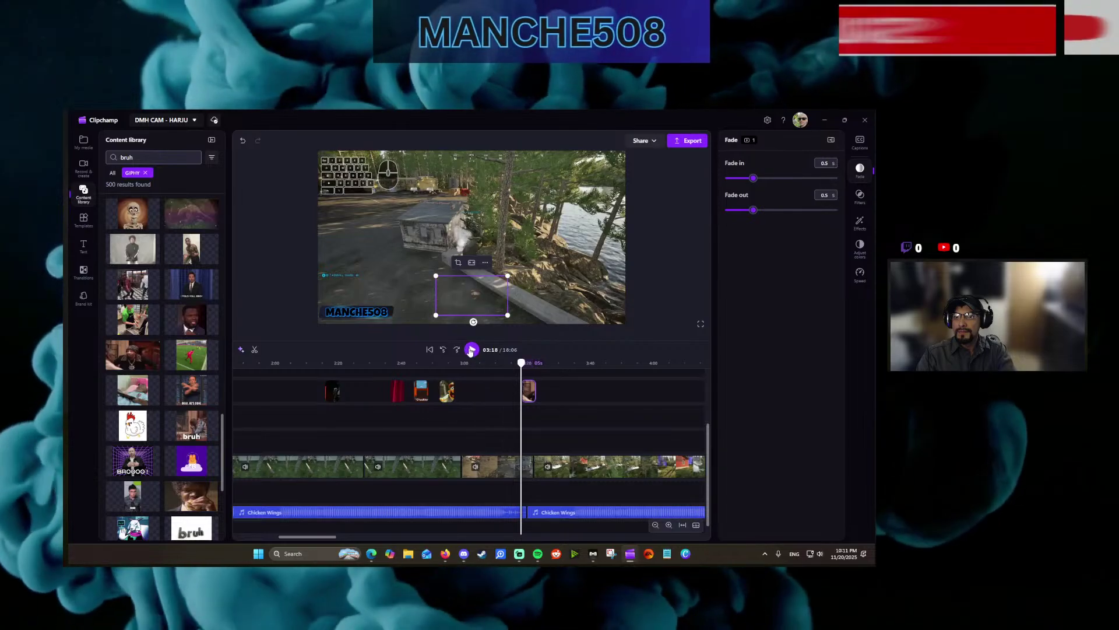
click(471, 350)
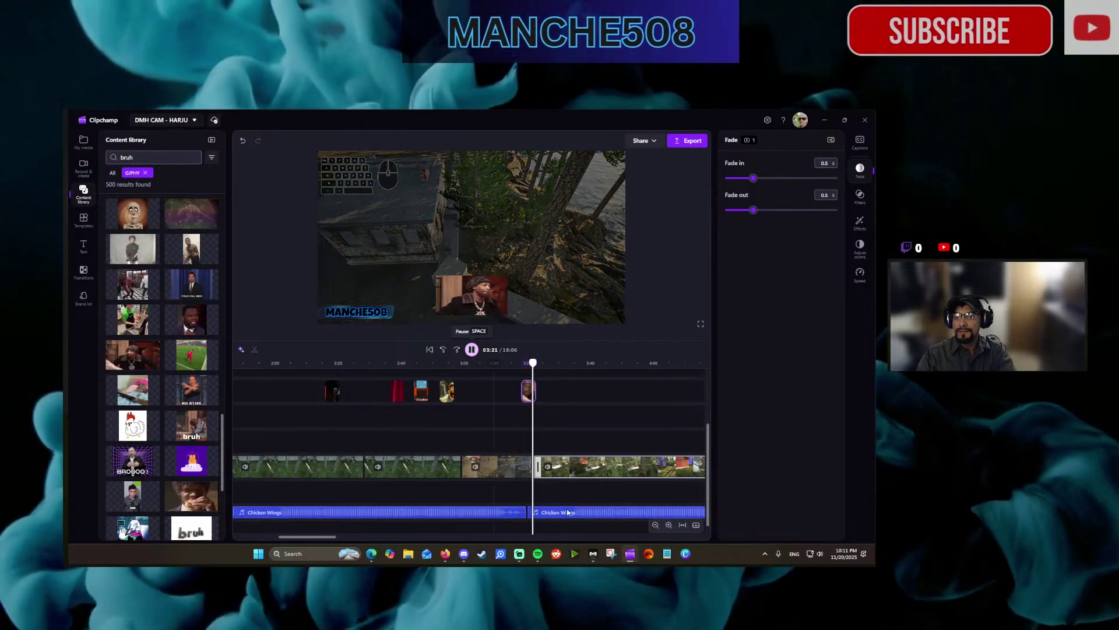
Set the volume of the Chicken Wings music clip that starts just before the 3:22 cut to 0%.
click(597, 513)
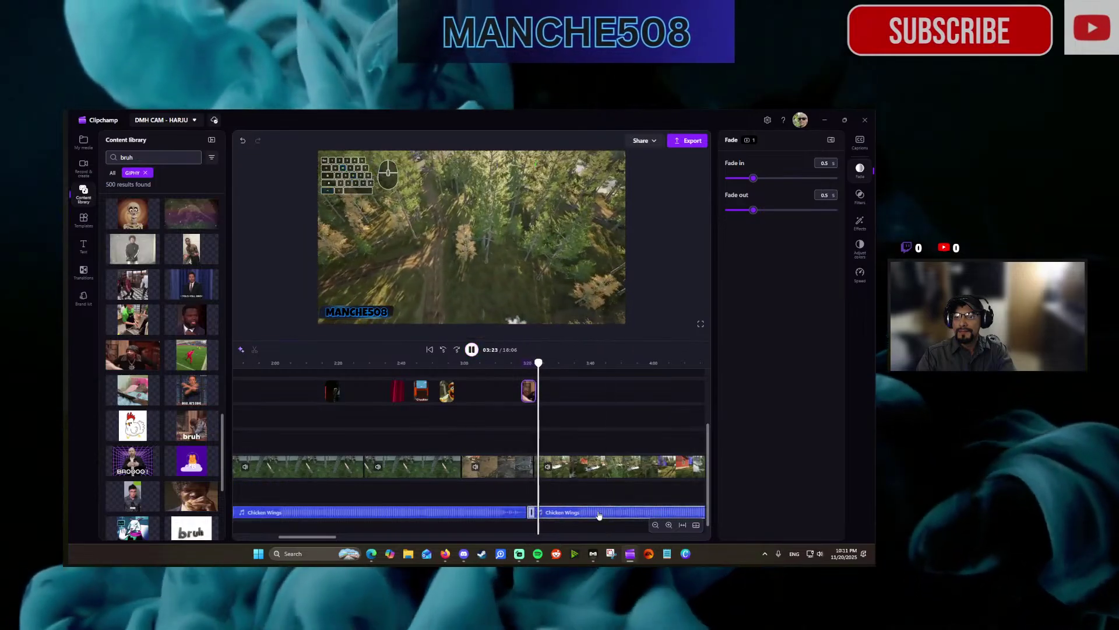
click(860, 170)
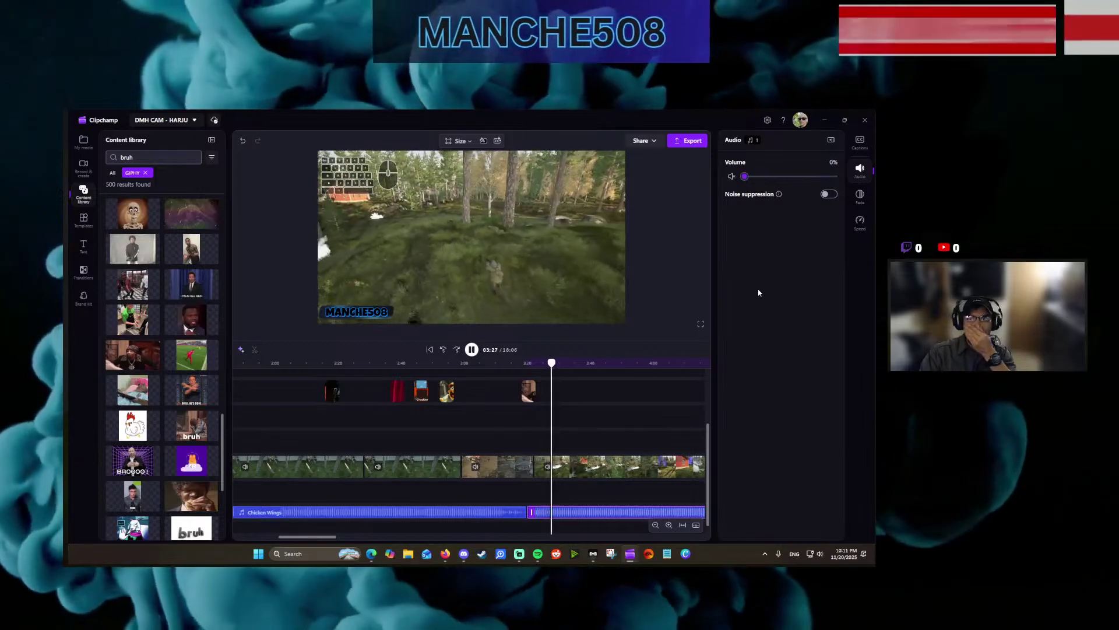
click(472, 349)
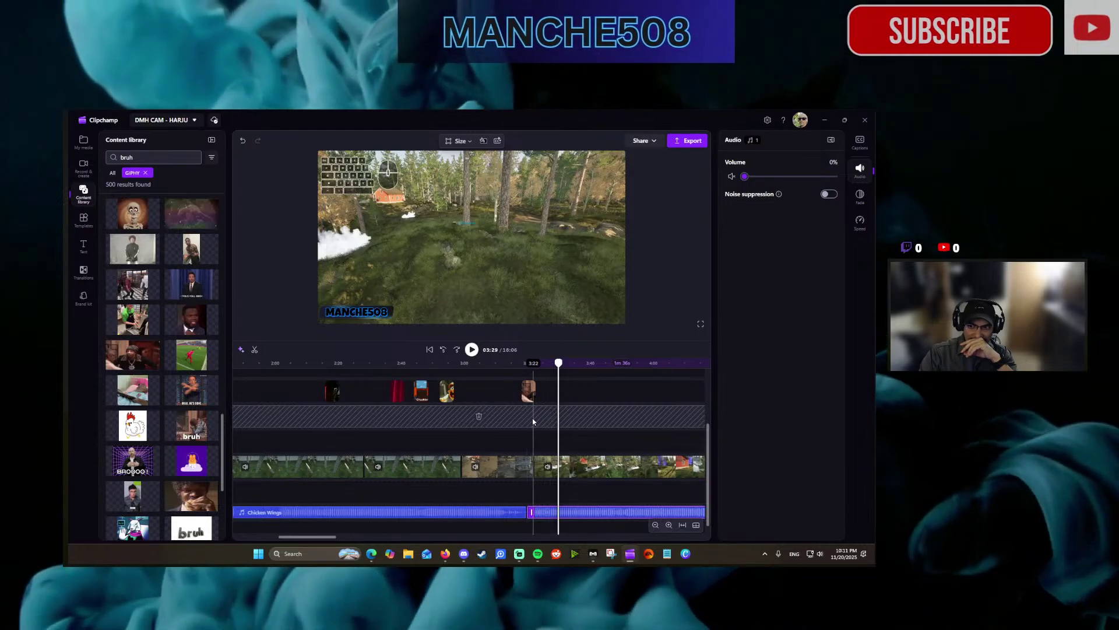
Shift the man's reaction GIF slightly earlier so that it ends at the gameplay cut at 3:22.
click(533, 422)
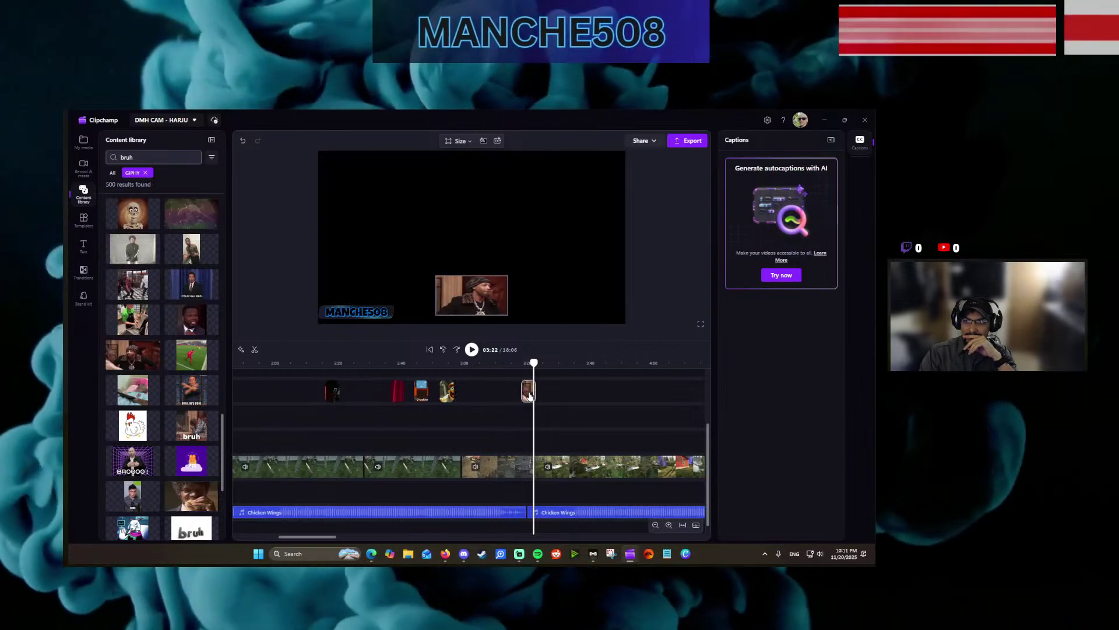
click(524, 393)
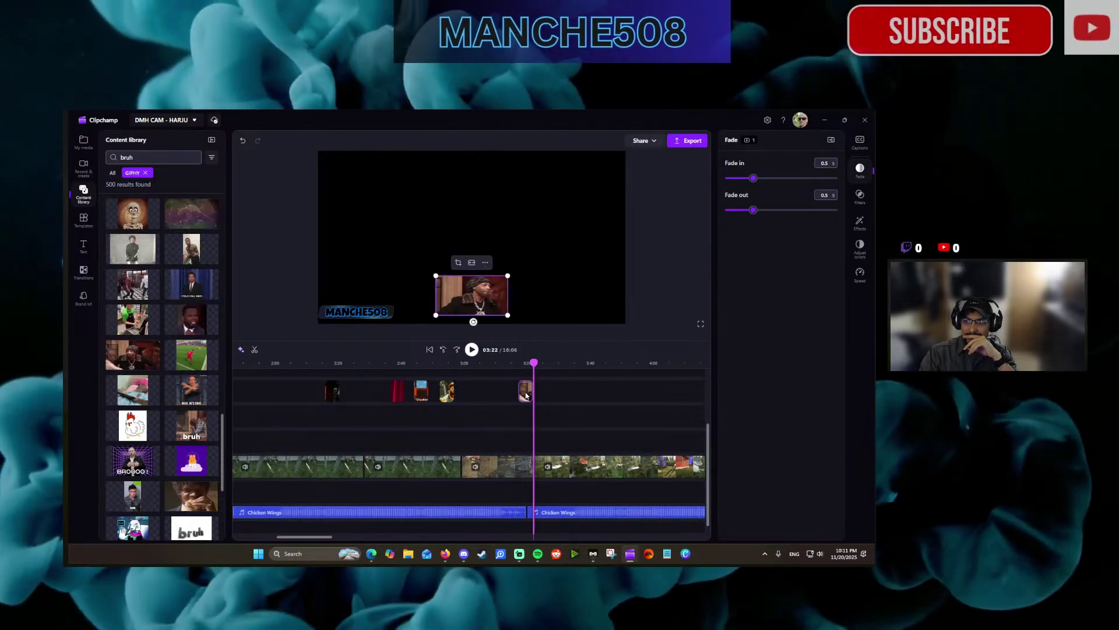
click(525, 395)
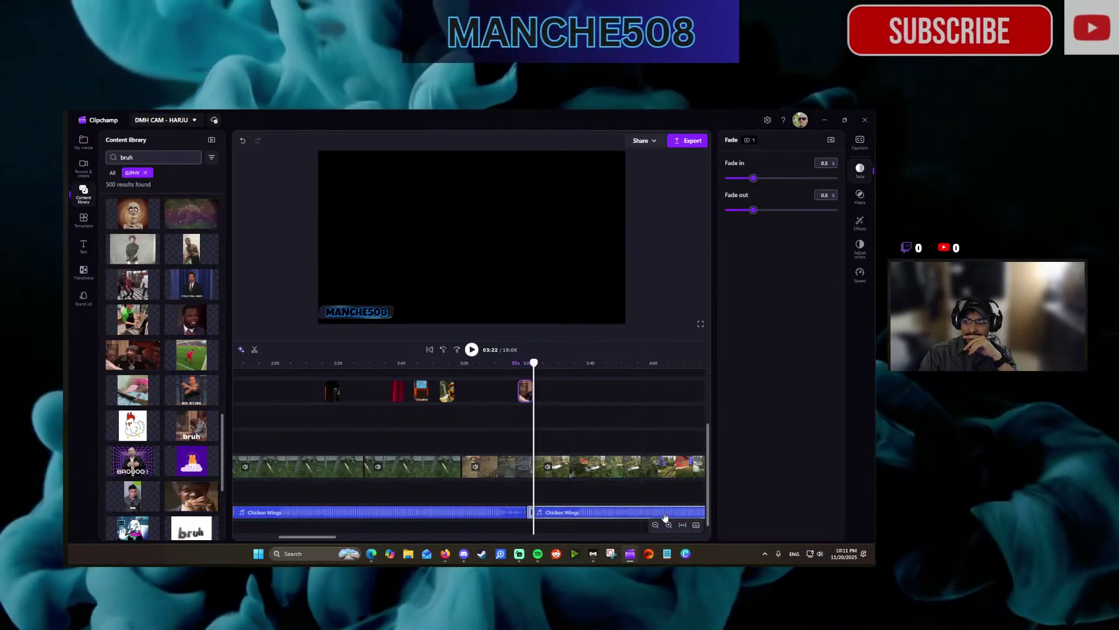
Preview the start of the man's reaction GIF and trim its beginning so the GIF lasts about four seconds.
click(669, 525)
click(669, 525)
click(669, 525)
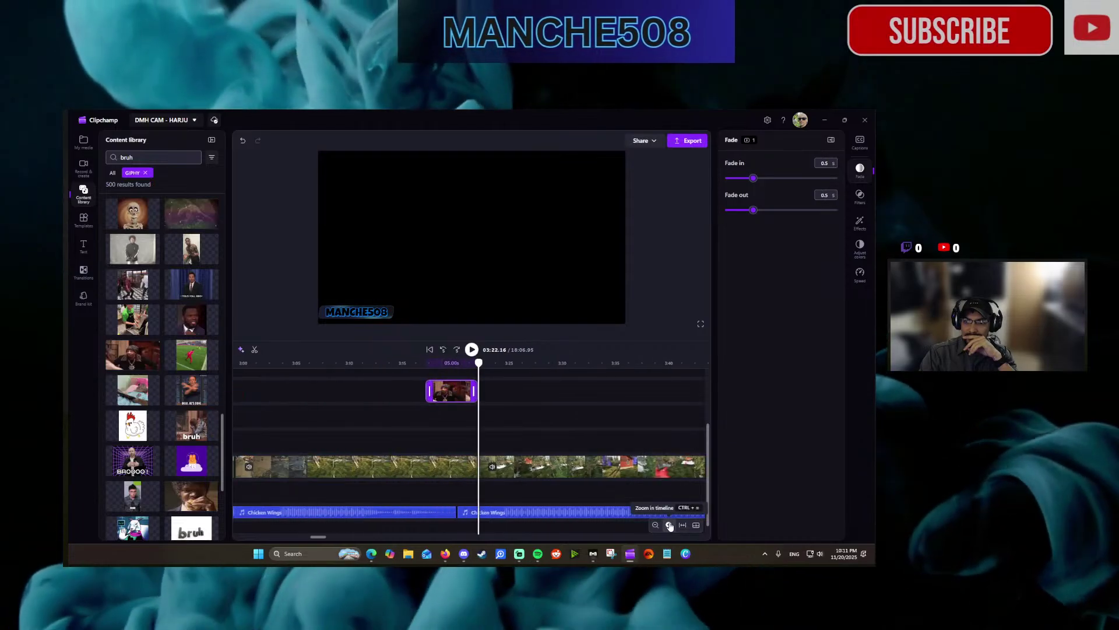
click(670, 525)
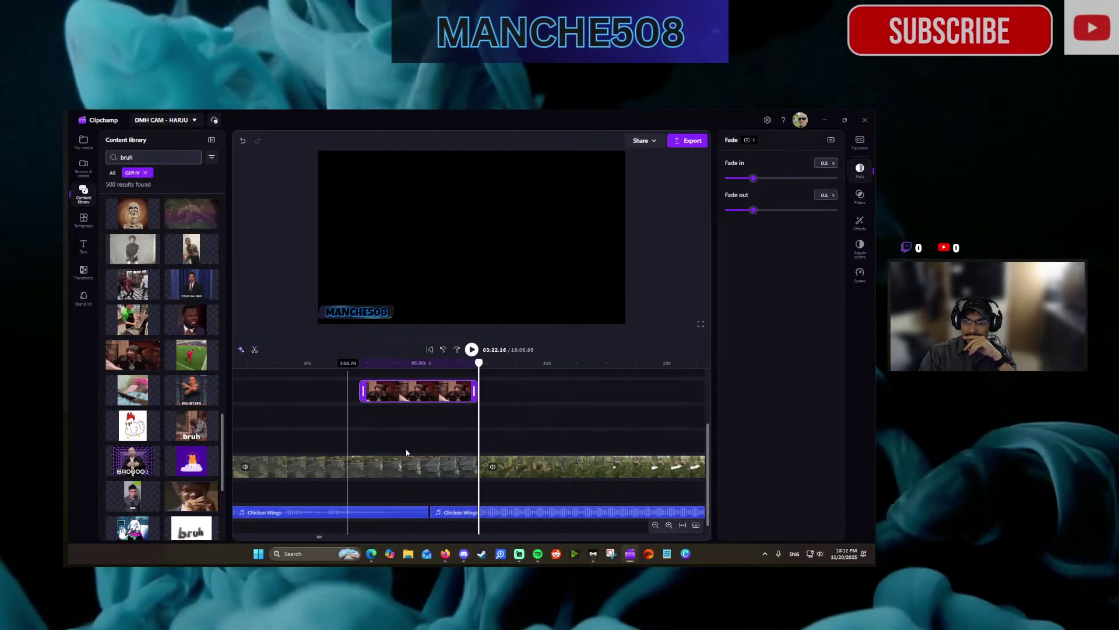
click(349, 397)
click(472, 349)
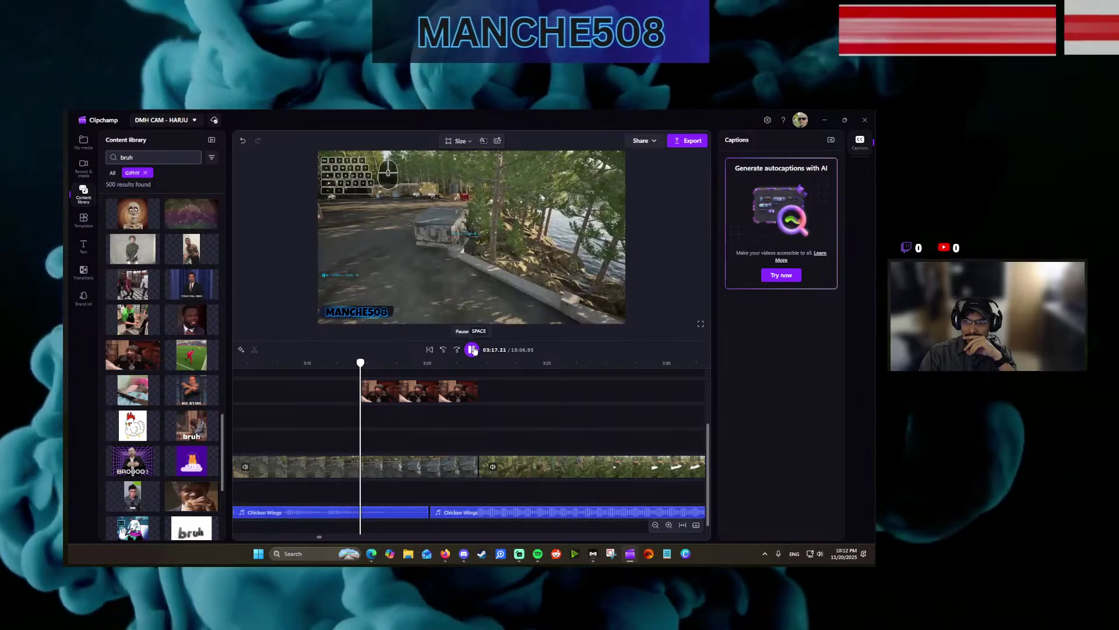
click(362, 390)
drag(363, 391, 383, 391)
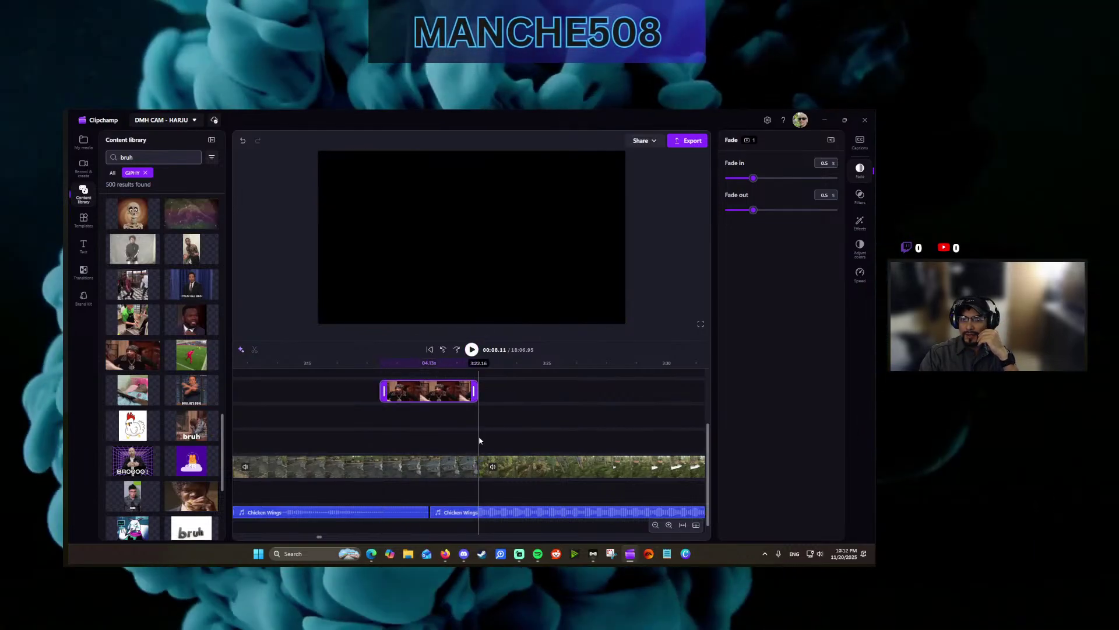
Examine the timeline tracks around the trimmed reaction GIF, both in overview and close up.
scroll(501, 460, down, 1)
scroll(508, 471, up, 3)
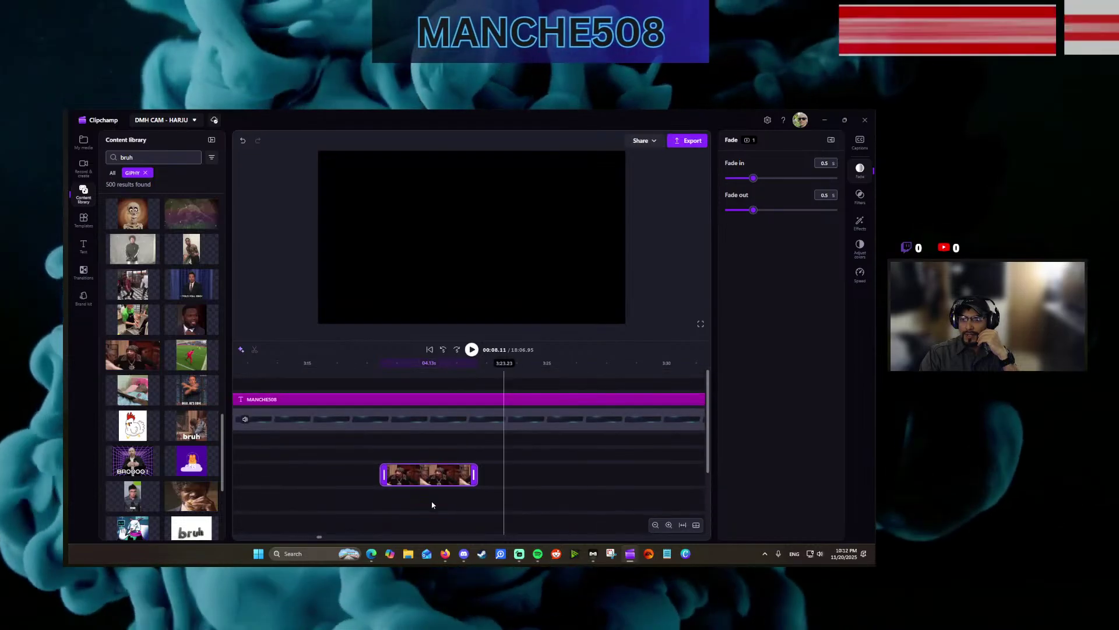
scroll(465, 505, down, 2)
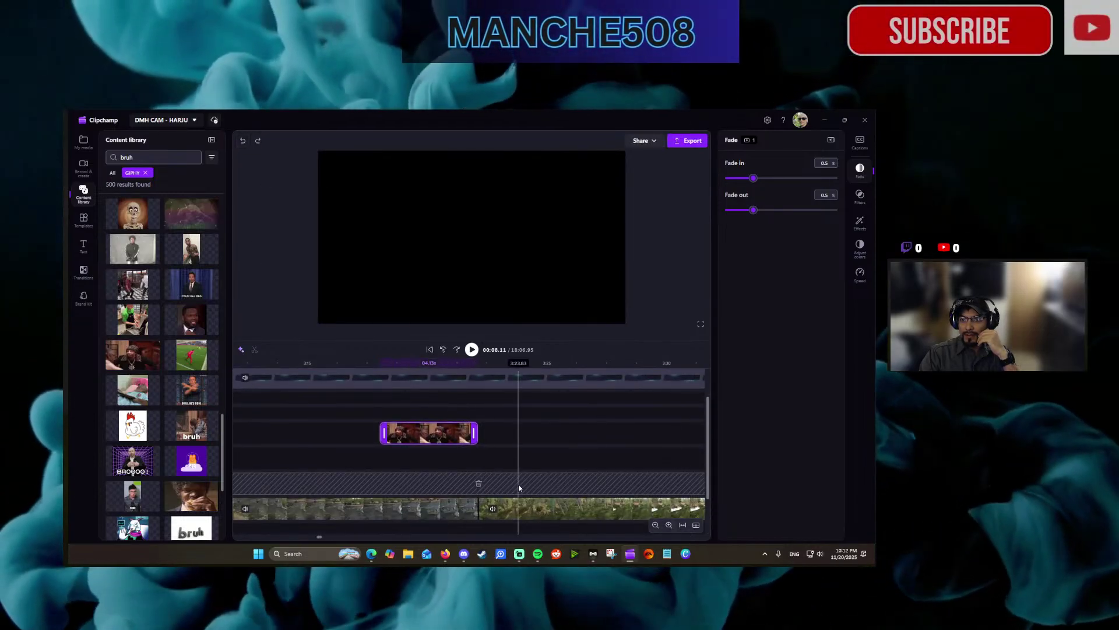
click(655, 525)
click(655, 526)
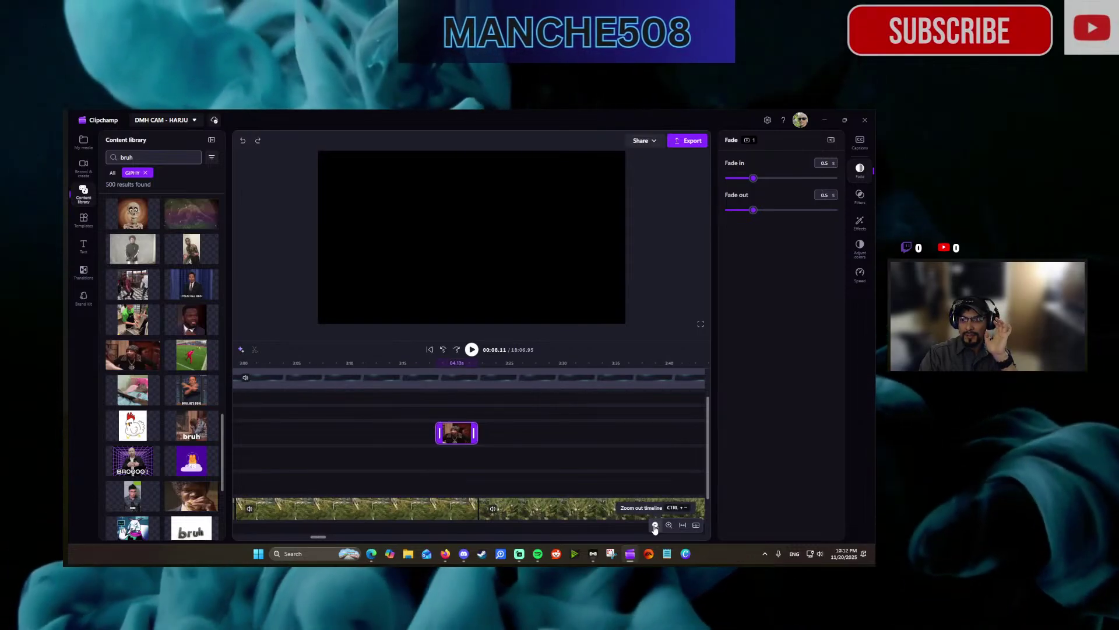
click(655, 525)
click(654, 525)
click(654, 525)
click(655, 525)
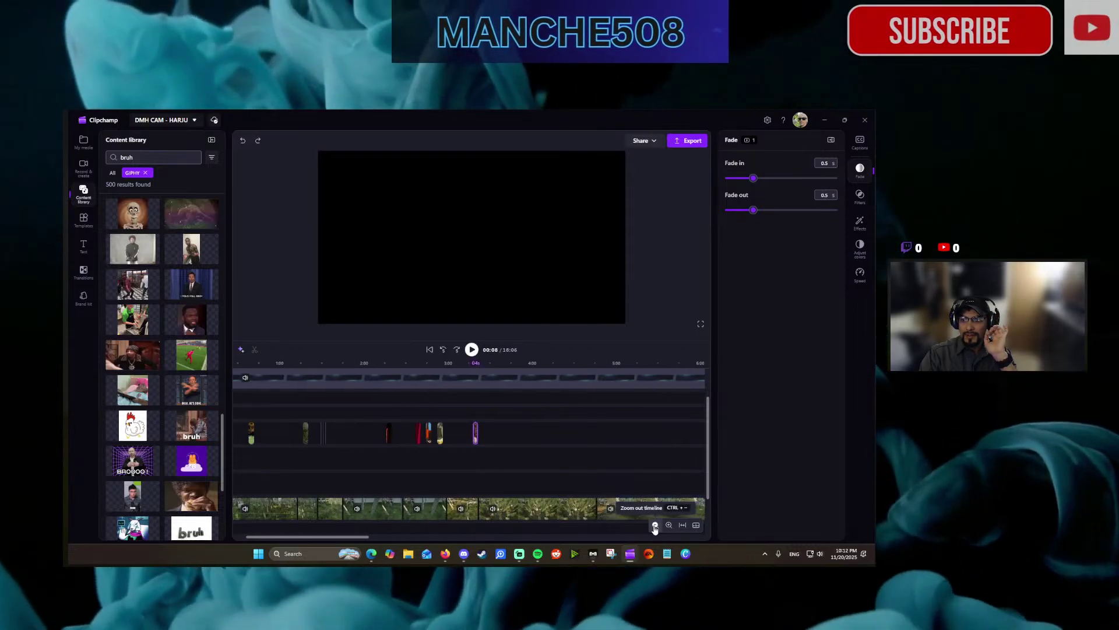
click(668, 525)
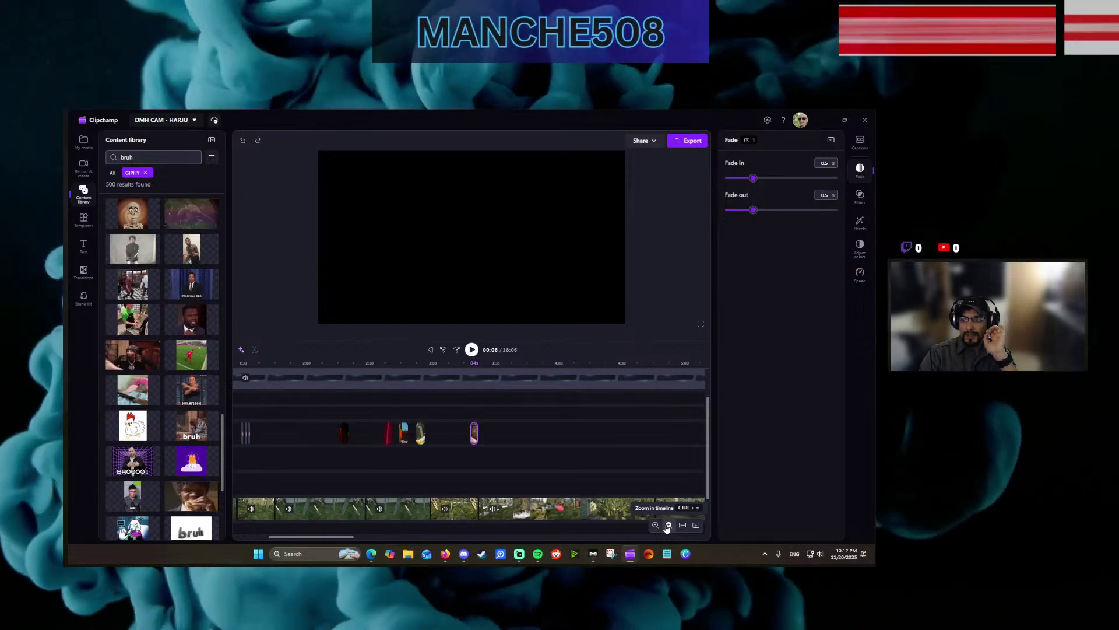
click(669, 525)
click(669, 525)
click(669, 525)
click(668, 525)
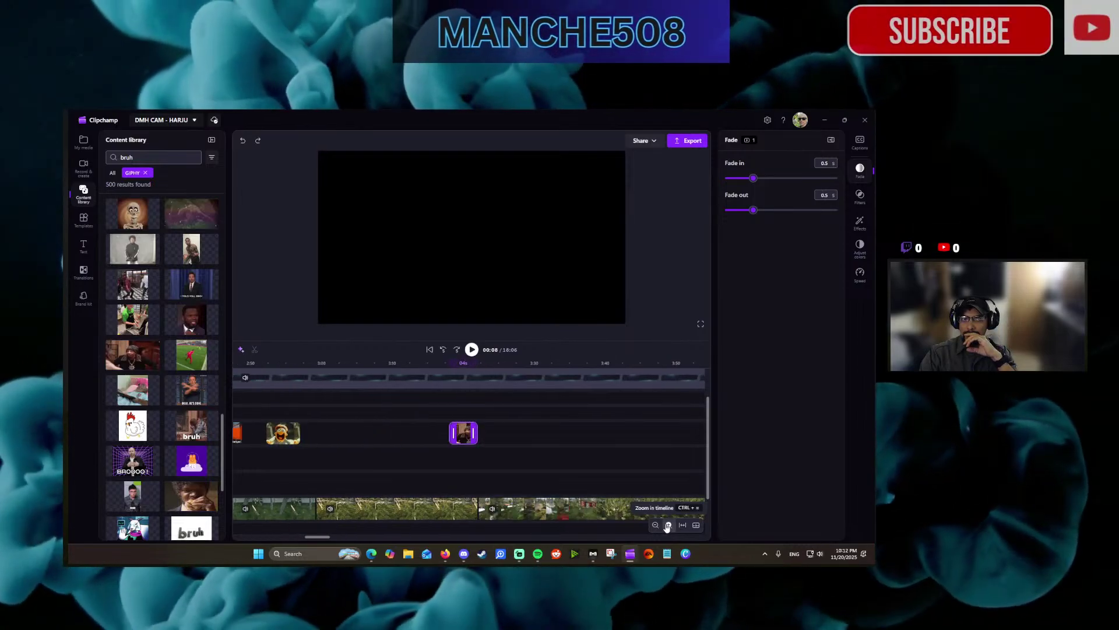
Clear the GIPHY filter from the library search and play back the edited video, skipping forward near 3:00 and stopping at 3:25.
click(145, 173)
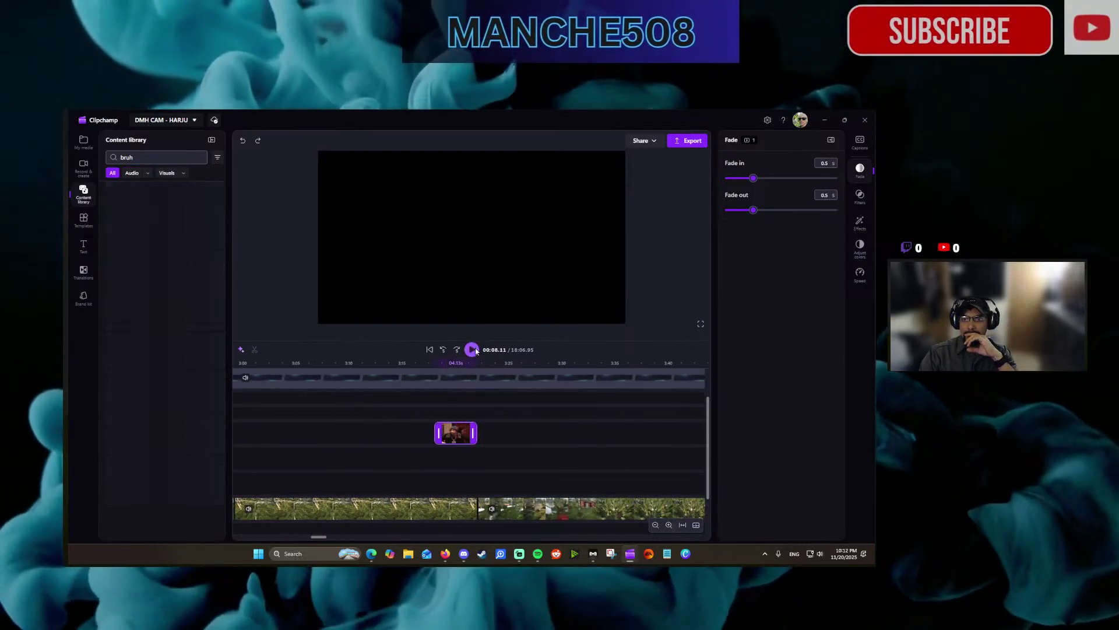
click(472, 349)
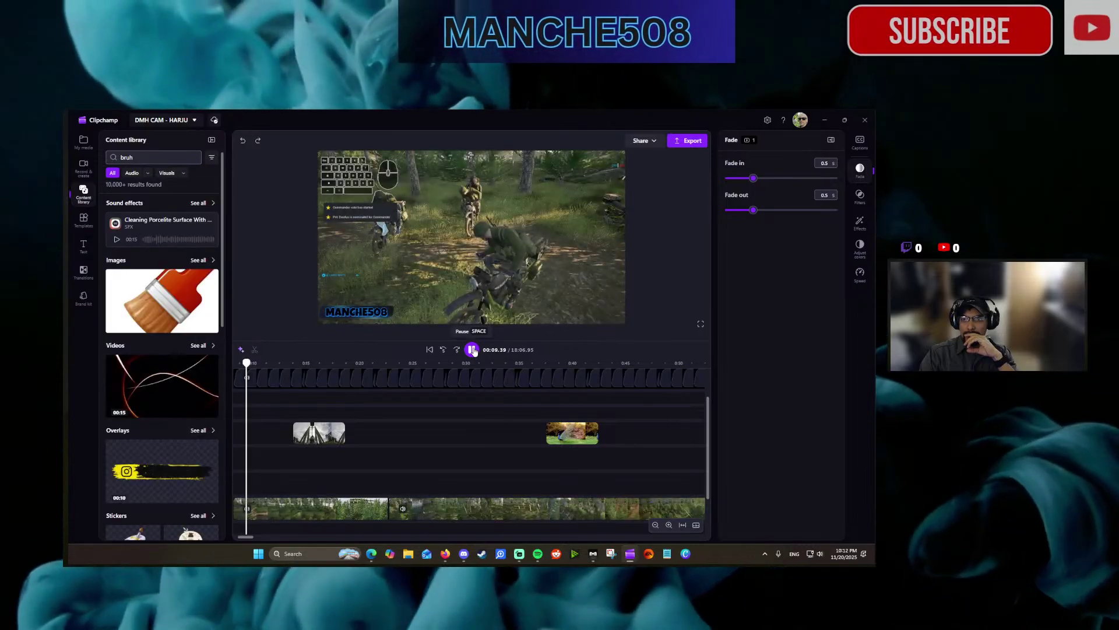
click(473, 350)
scroll(507, 445, down, 2)
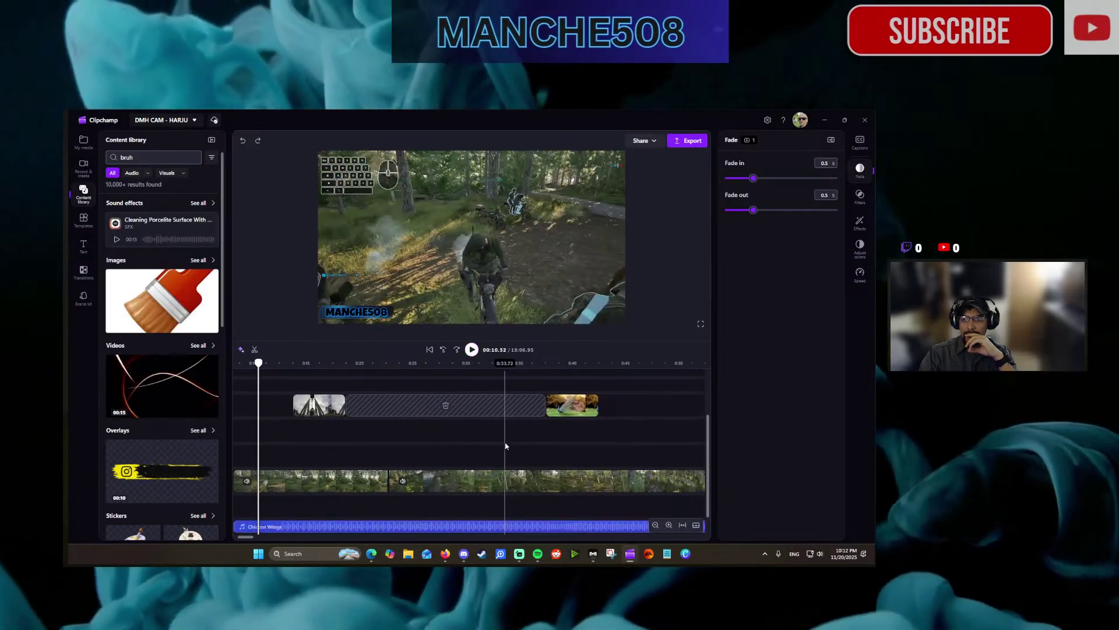
click(680, 526)
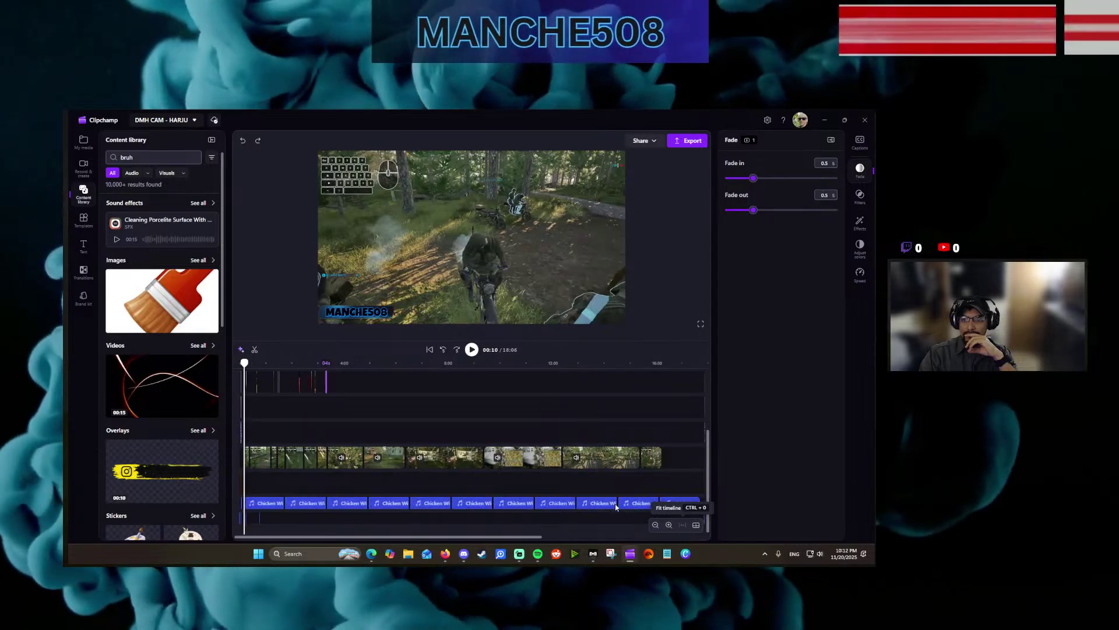
double_click(446, 349)
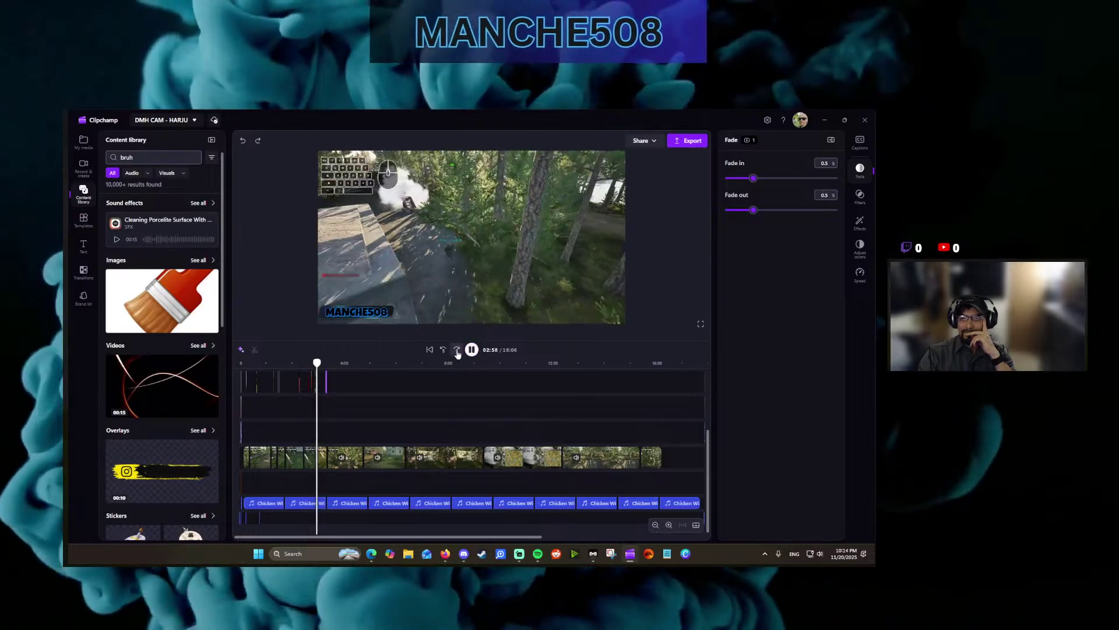
click(457, 350)
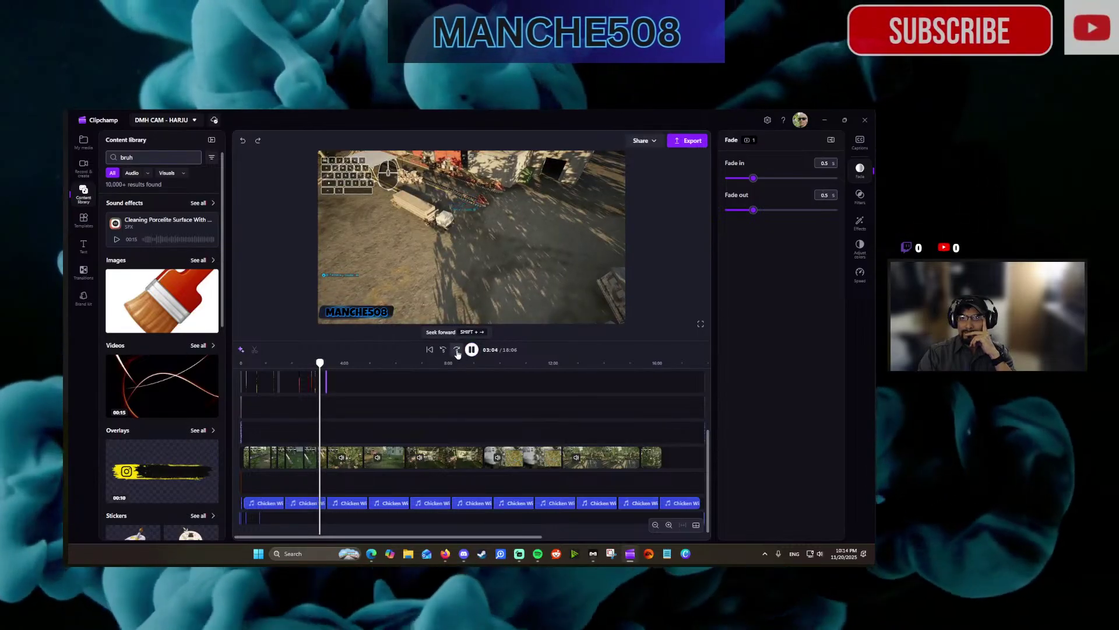
click(457, 350)
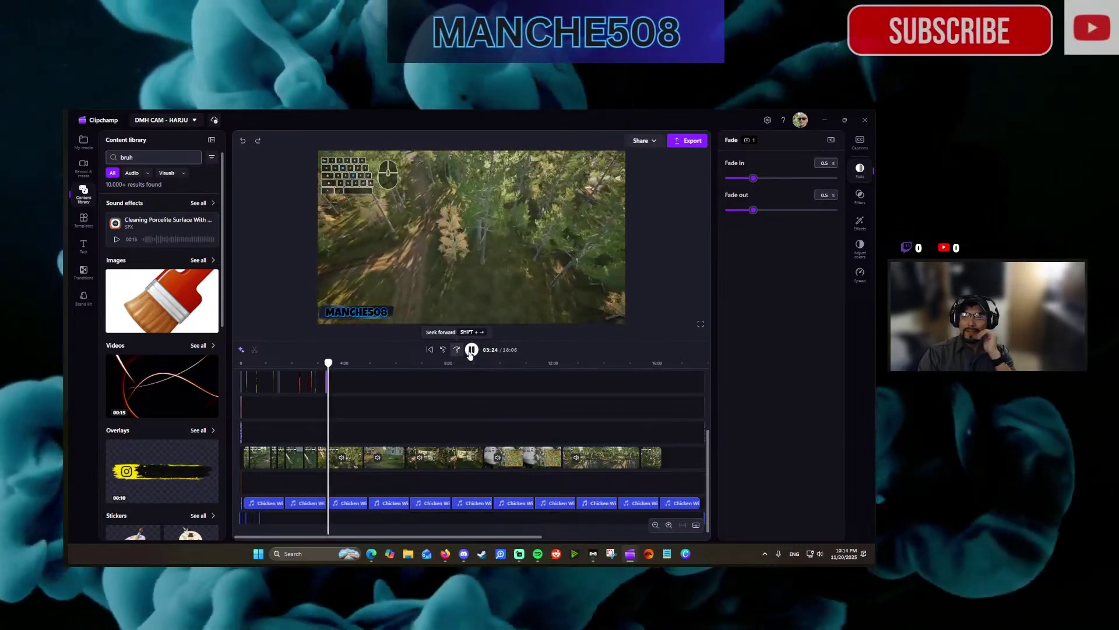
click(472, 350)
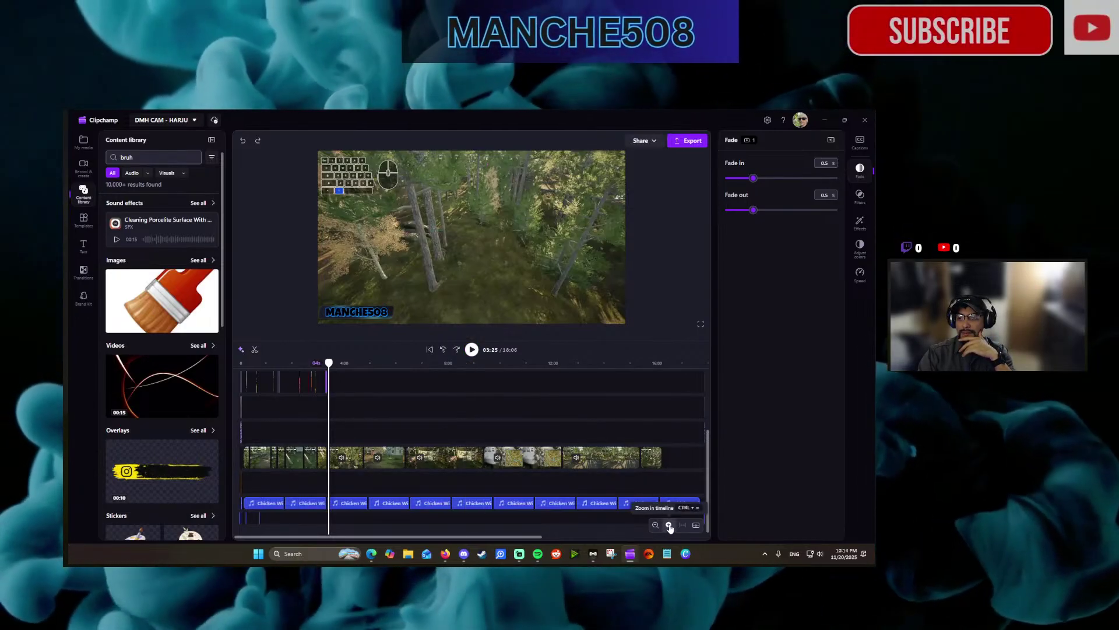
Add a title in the Mono text style to the timeline at 3:25, just after the man's reaction GIF.
click(669, 525)
click(669, 525)
click(669, 525)
click(669, 525)
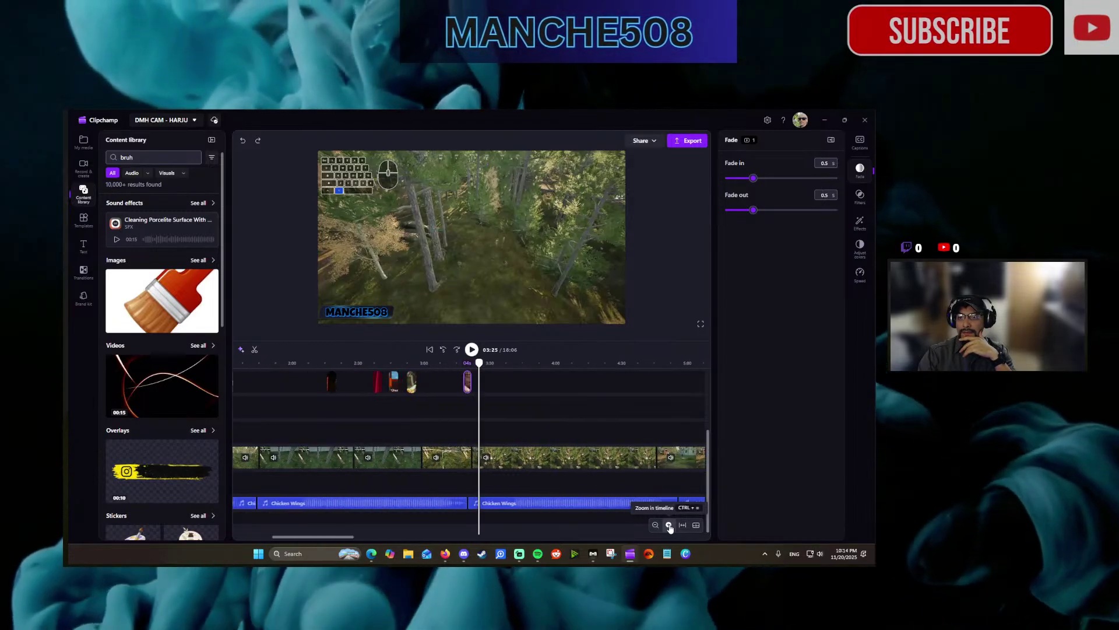
click(669, 525)
click(669, 525)
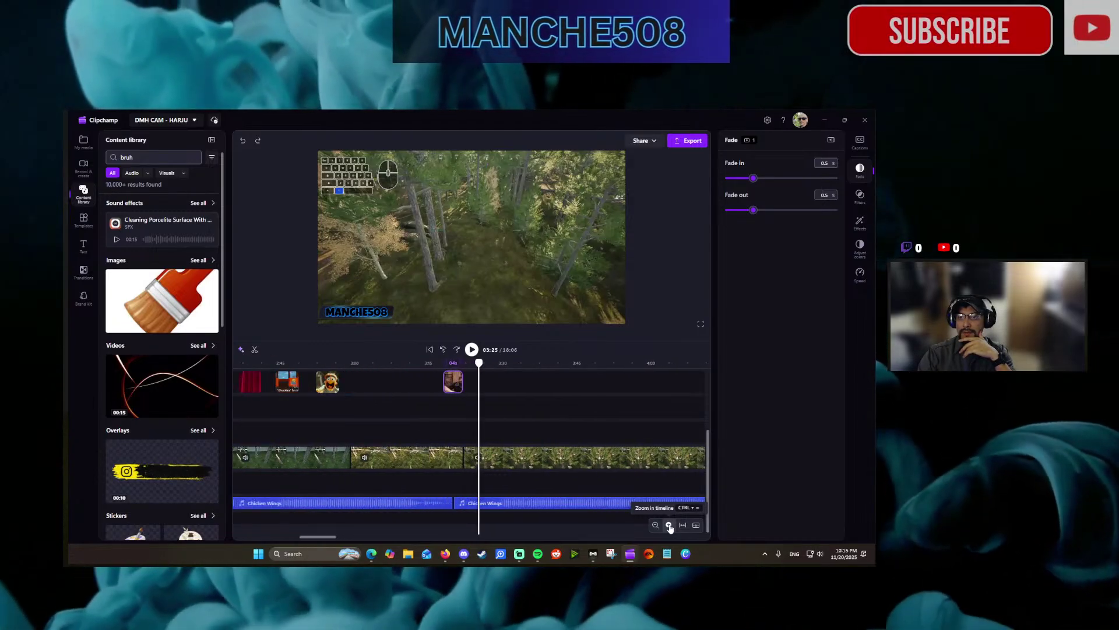
click(669, 525)
click(670, 525)
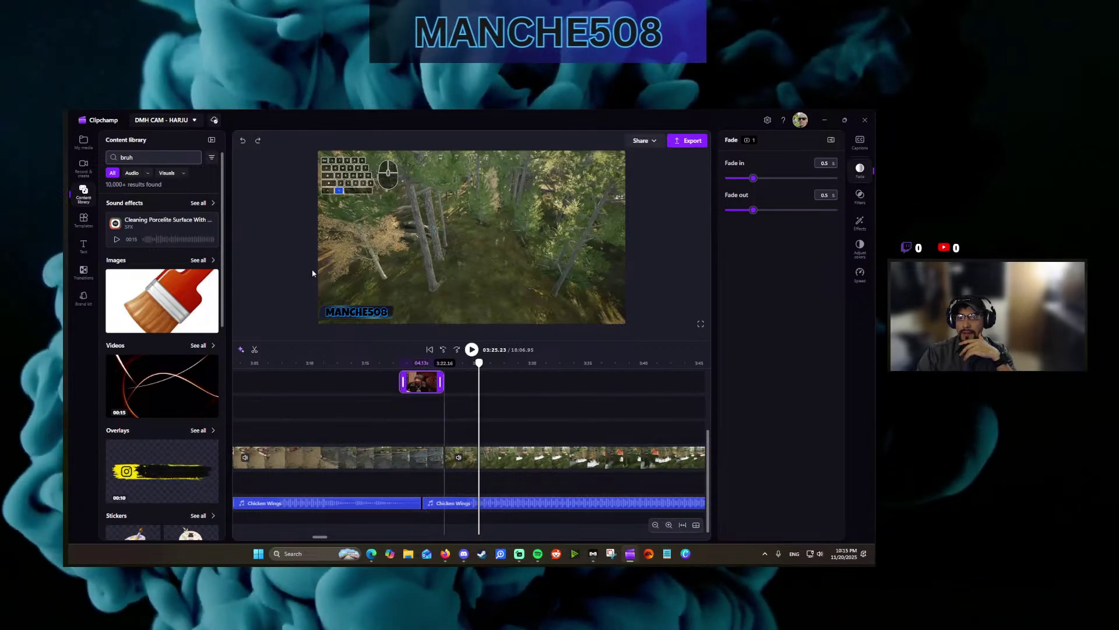
click(84, 246)
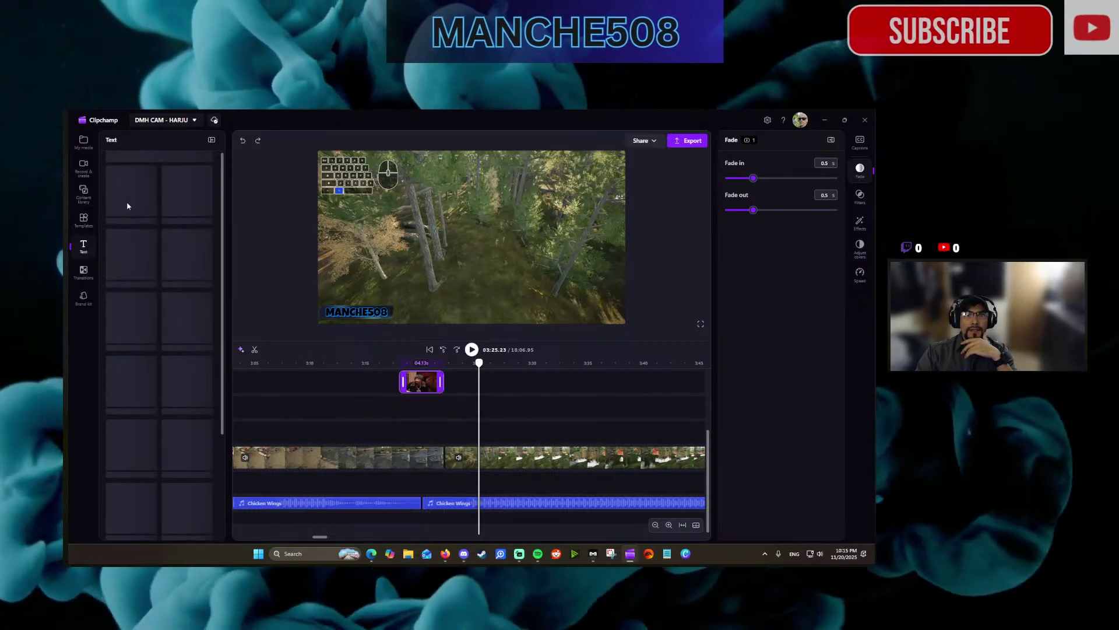
click(195, 235)
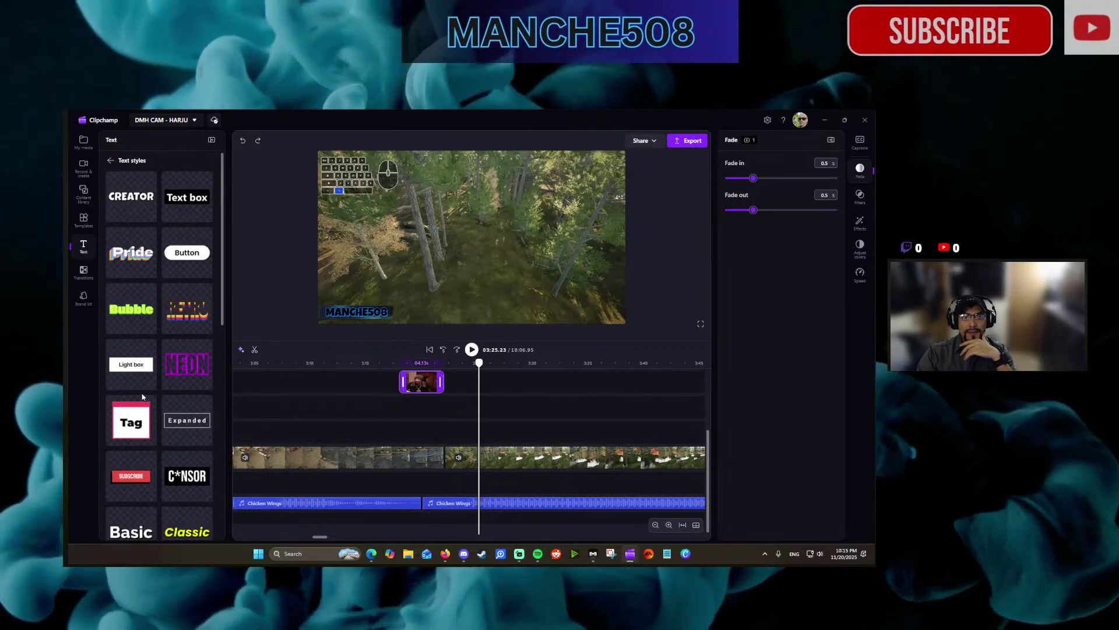
scroll(143, 397, down, 3)
click(151, 441)
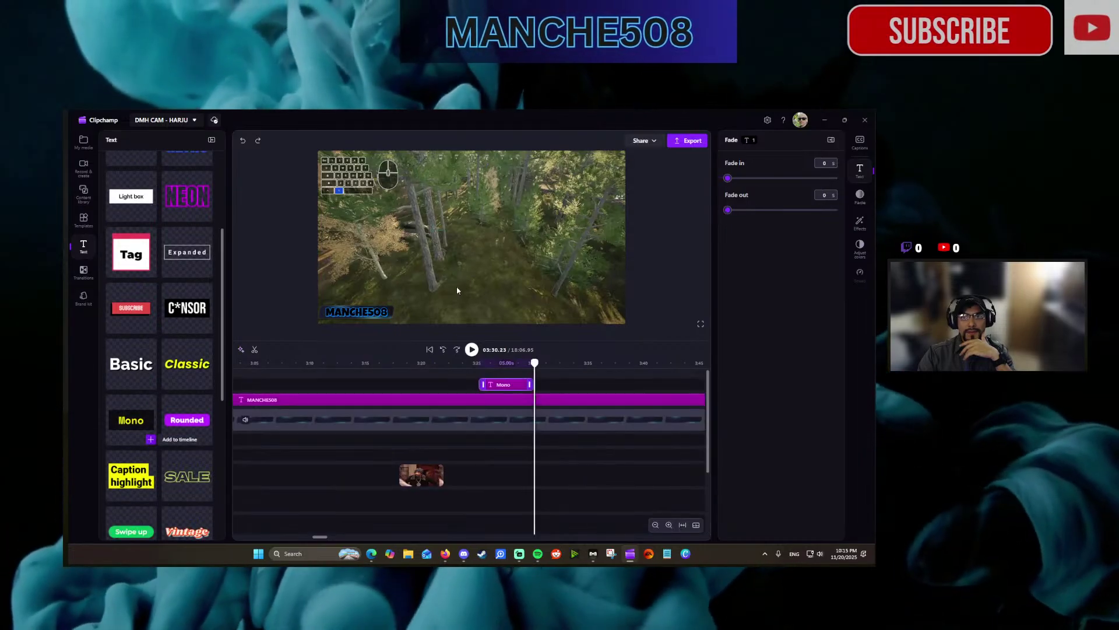
Move the Mono title to the top of the frame and replace its text with "Meanwhile on the battlefield...".
click(504, 373)
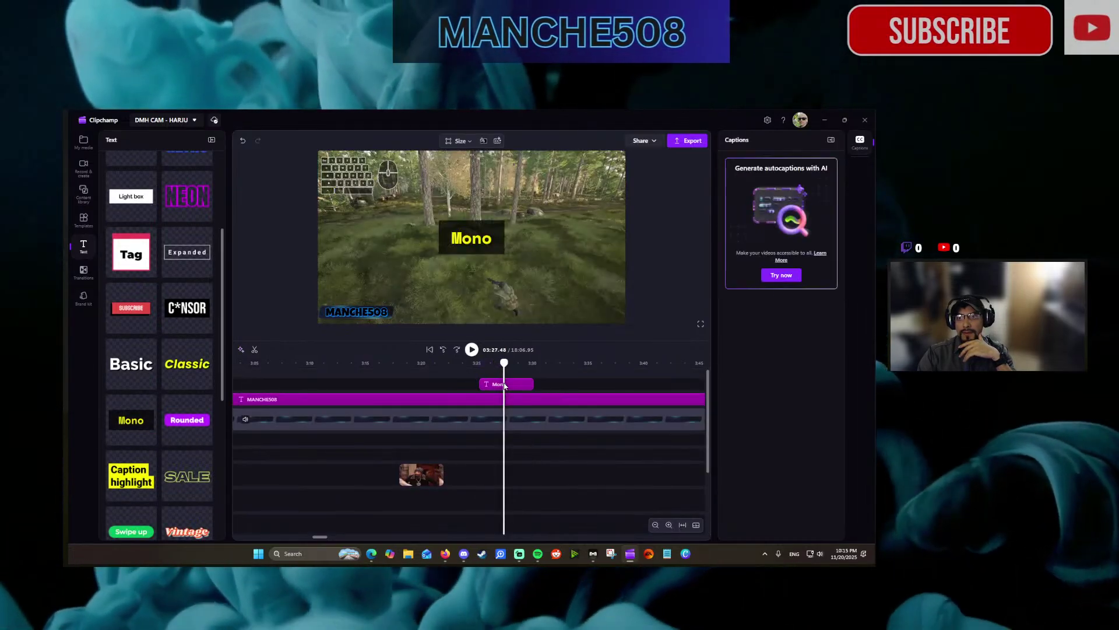
click(478, 241)
drag(479, 241, 475, 179)
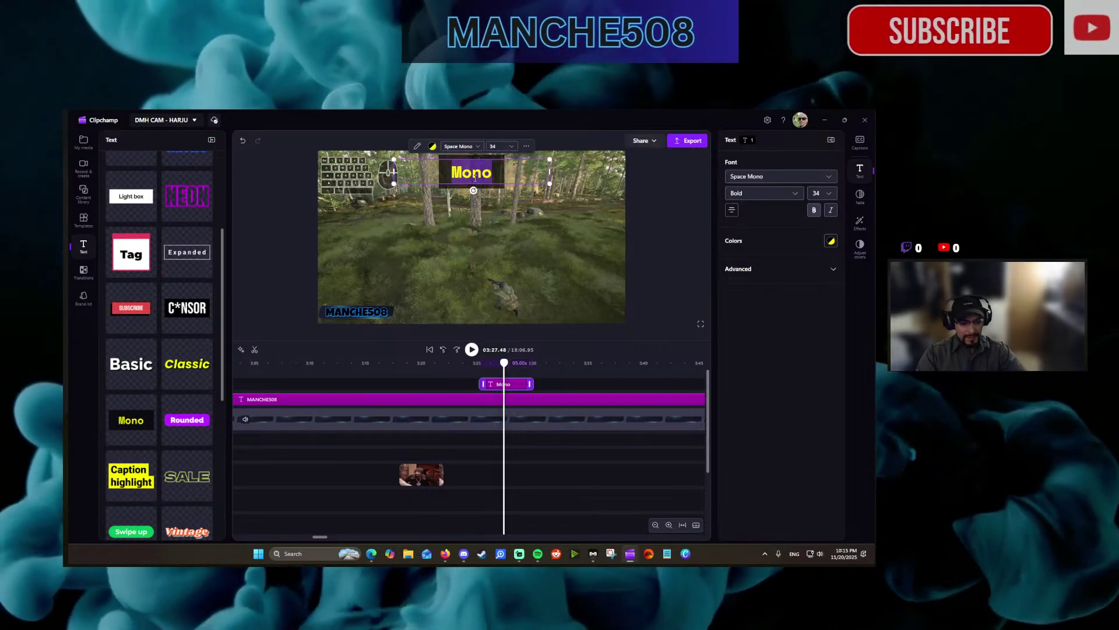
text(Meanwhile)
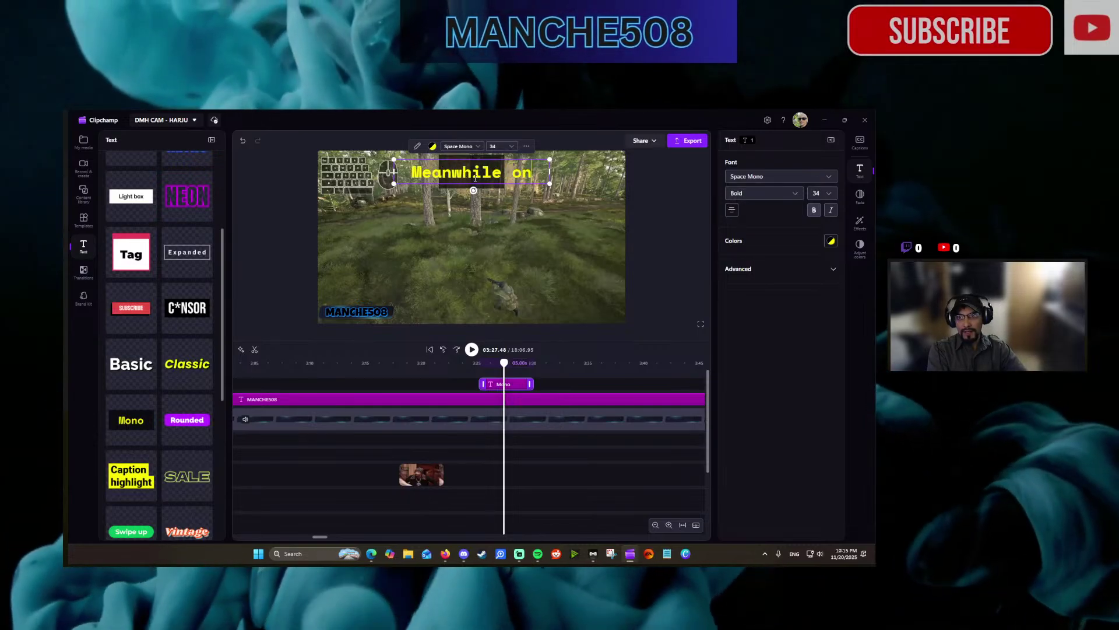
text( on the battle)
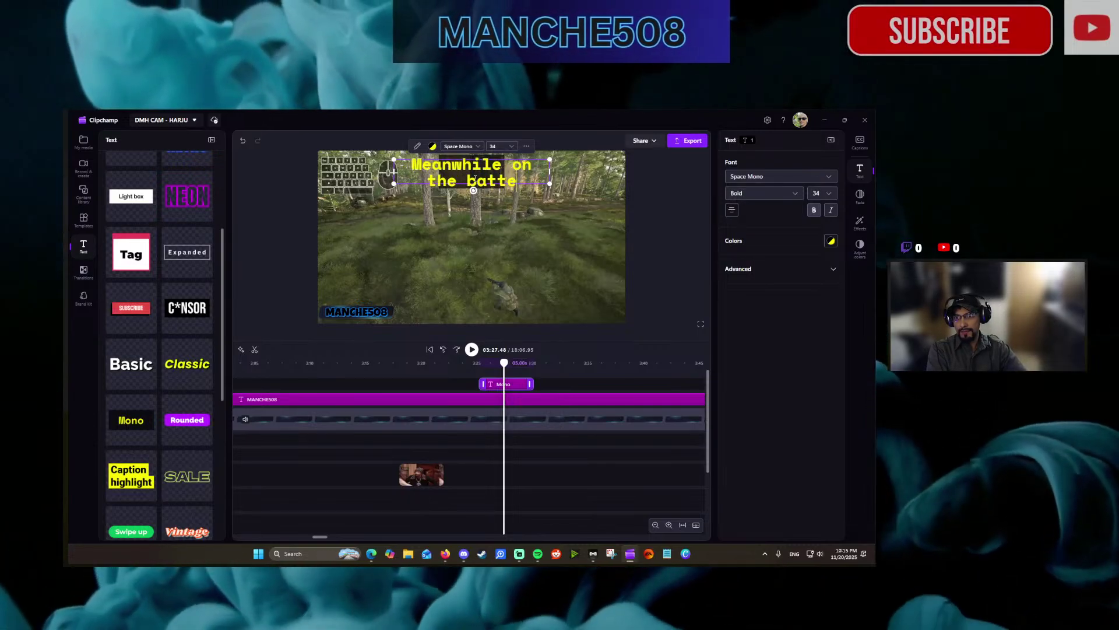
key(BackSpace)
text(lefield)
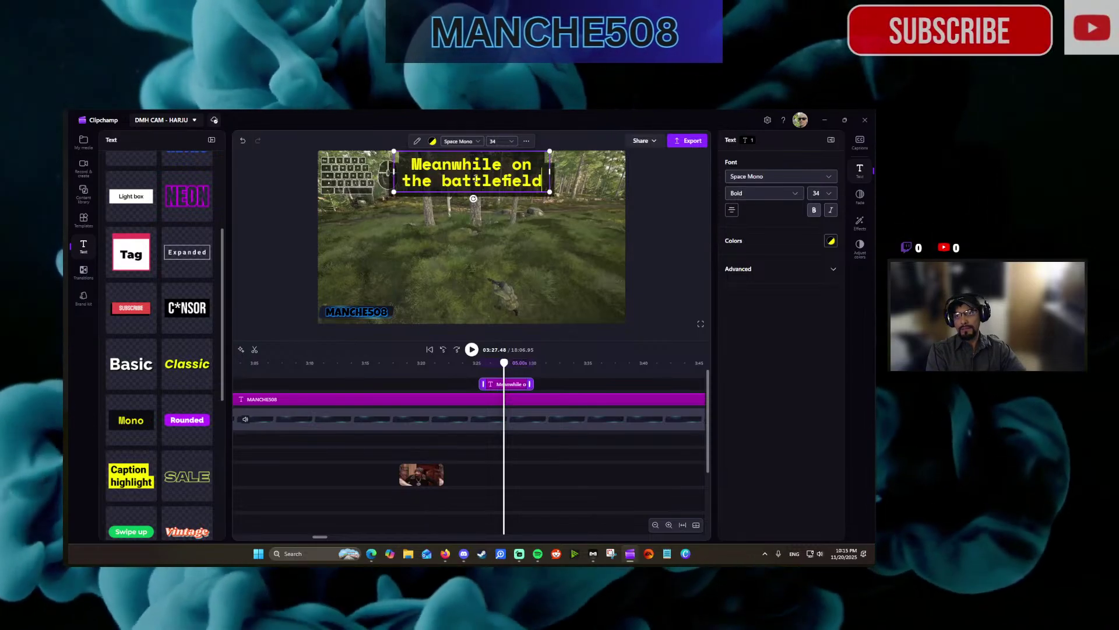
text(...)
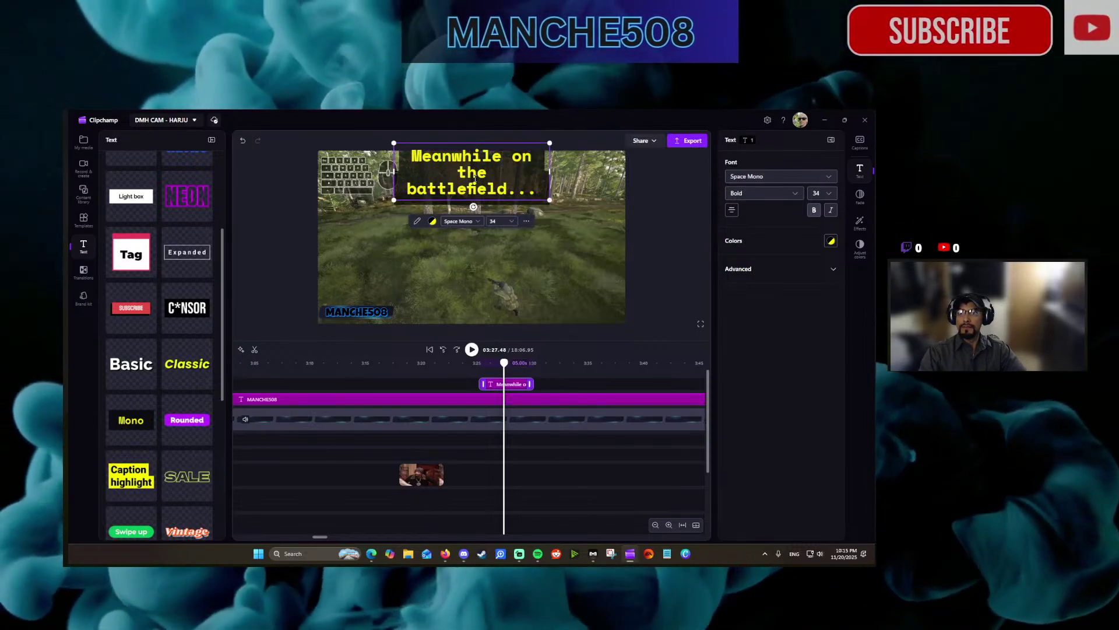
Set the battlefield caption's font size to 25 and give it 0.5-second fades in and out.
click(504, 221)
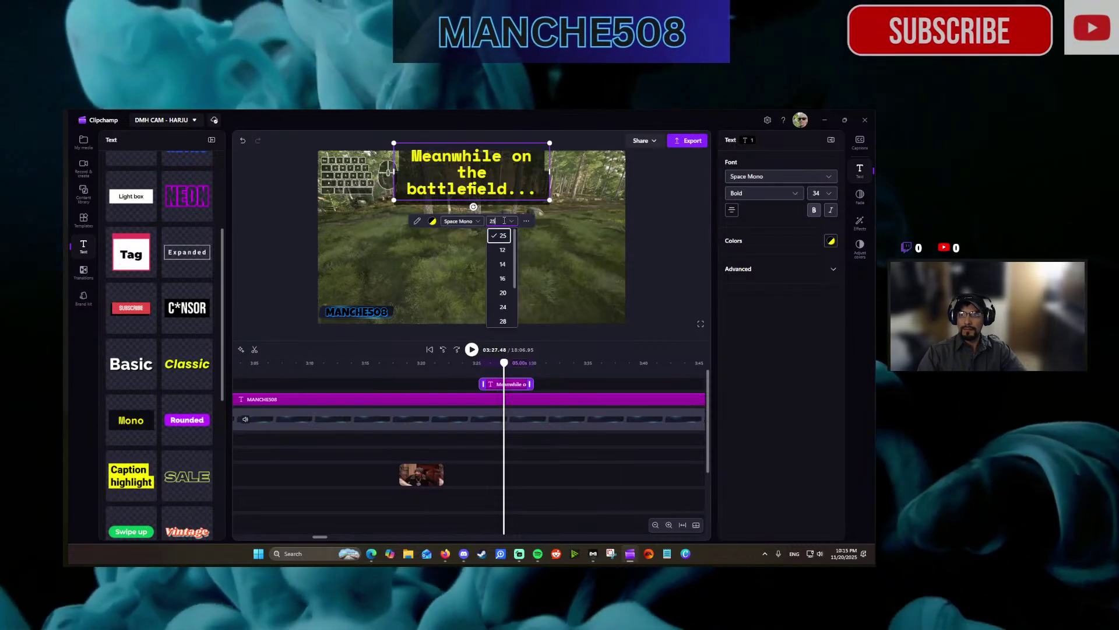
click(503, 235)
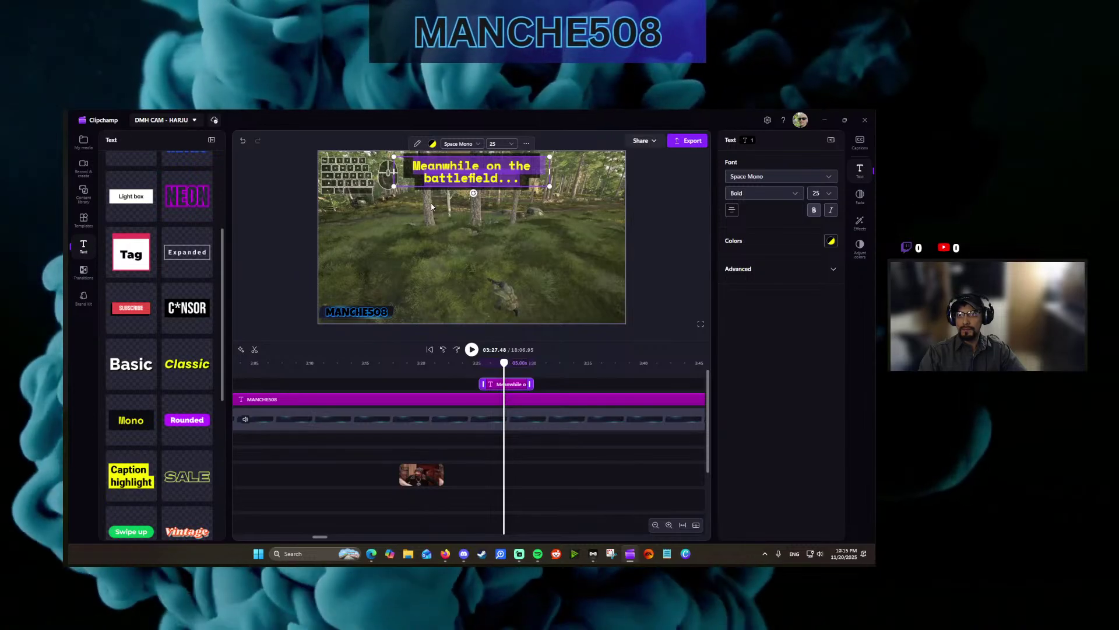
click(434, 206)
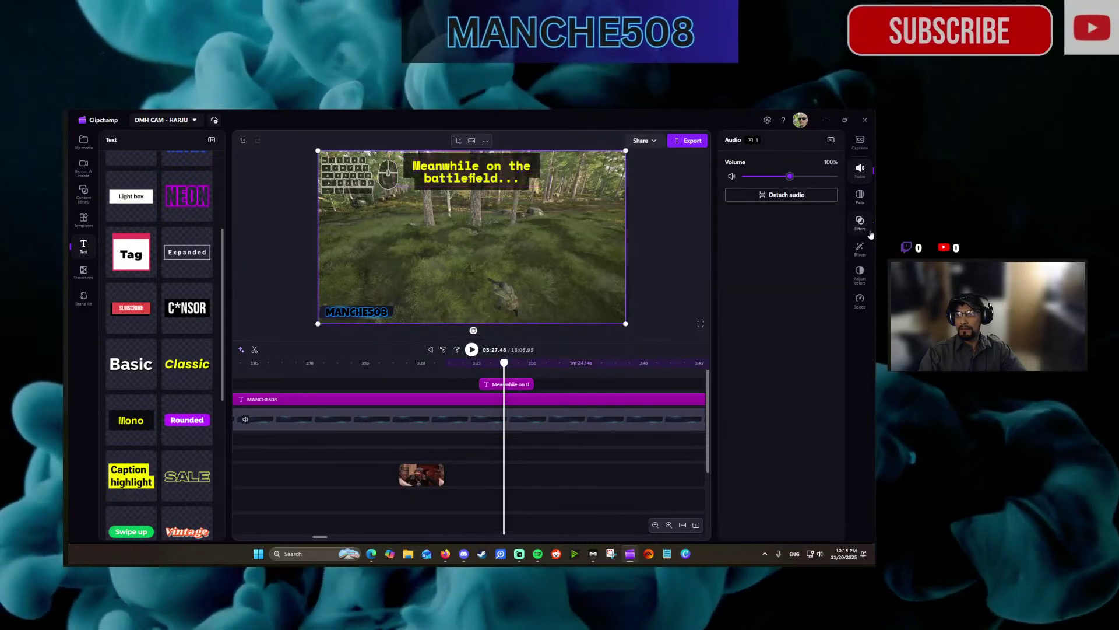
click(860, 196)
click(450, 173)
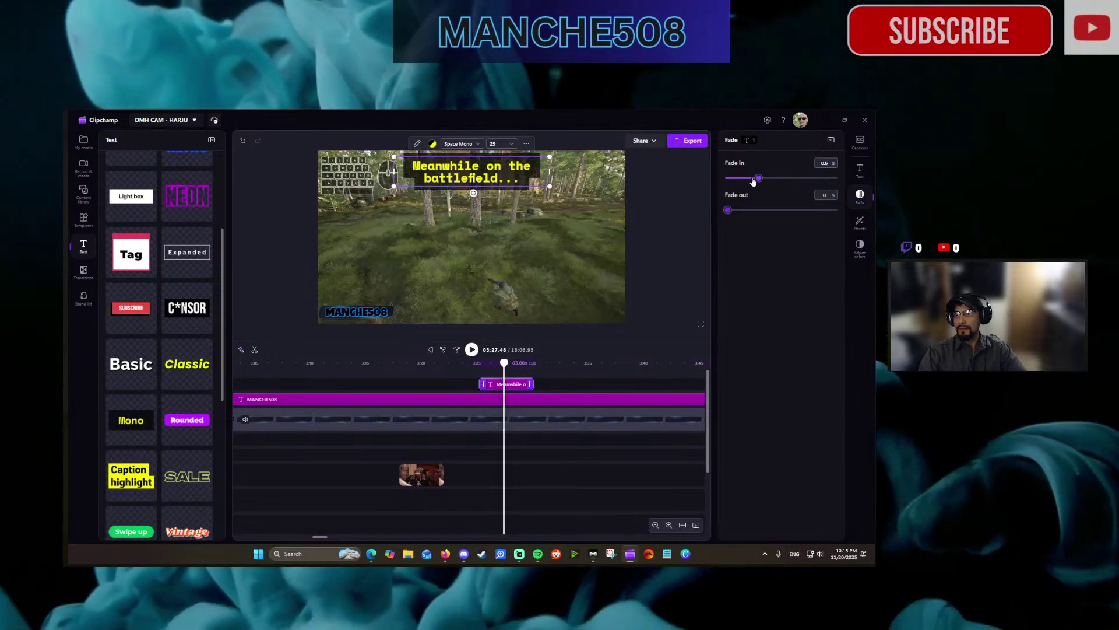
drag(750, 182, 753, 209)
Play back the video from 3:22 through the battlefield caption to check its timing and fades.
click(448, 364)
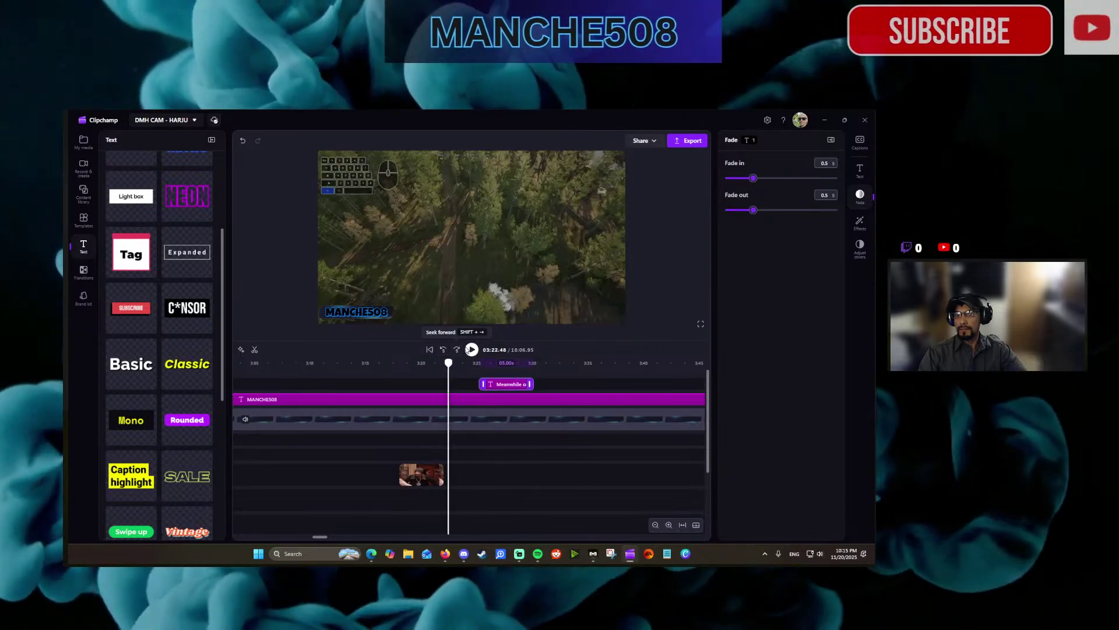
click(472, 349)
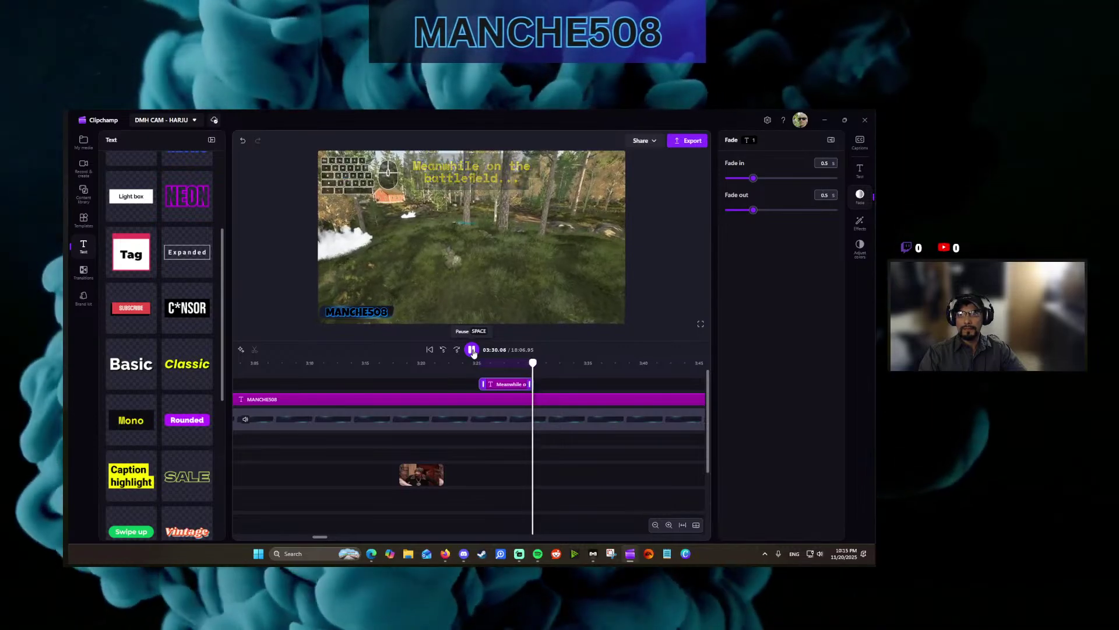
click(472, 350)
Trim the start of the Chicken Wings music clip to the gameplay cut at 3:22 and mute the clip.
scroll(460, 478, down, 3)
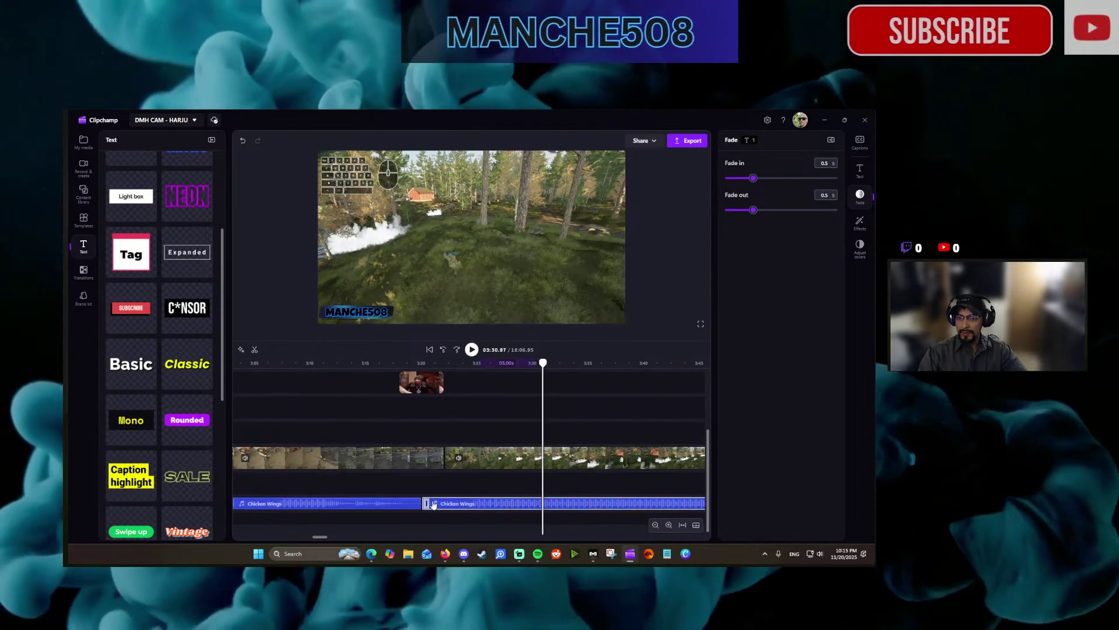
drag(427, 502, 450, 502)
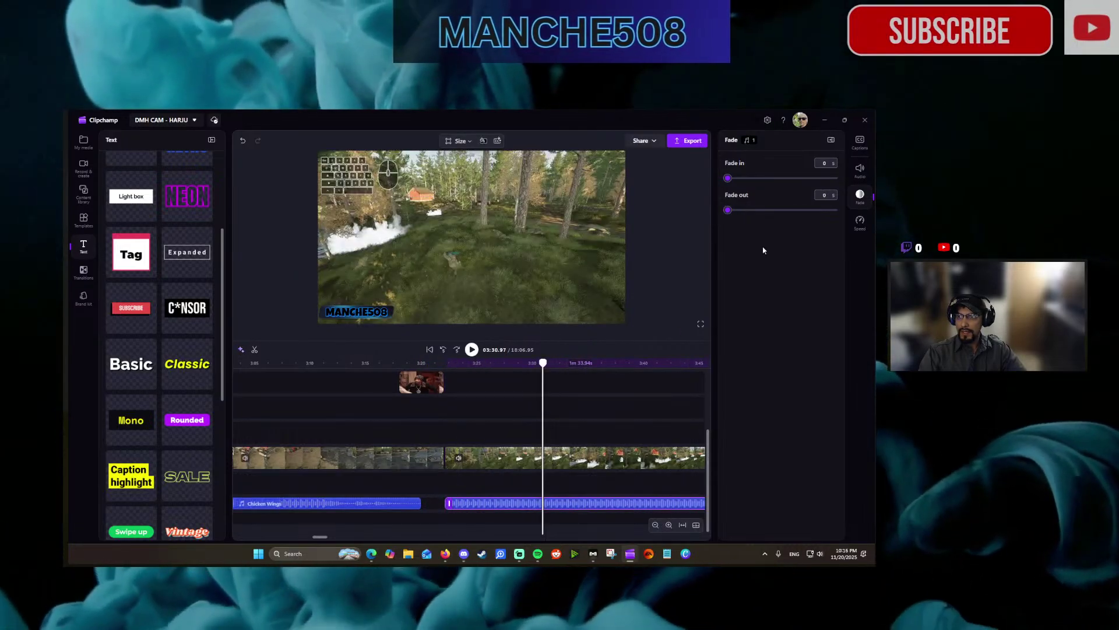
click(860, 169)
click(732, 176)
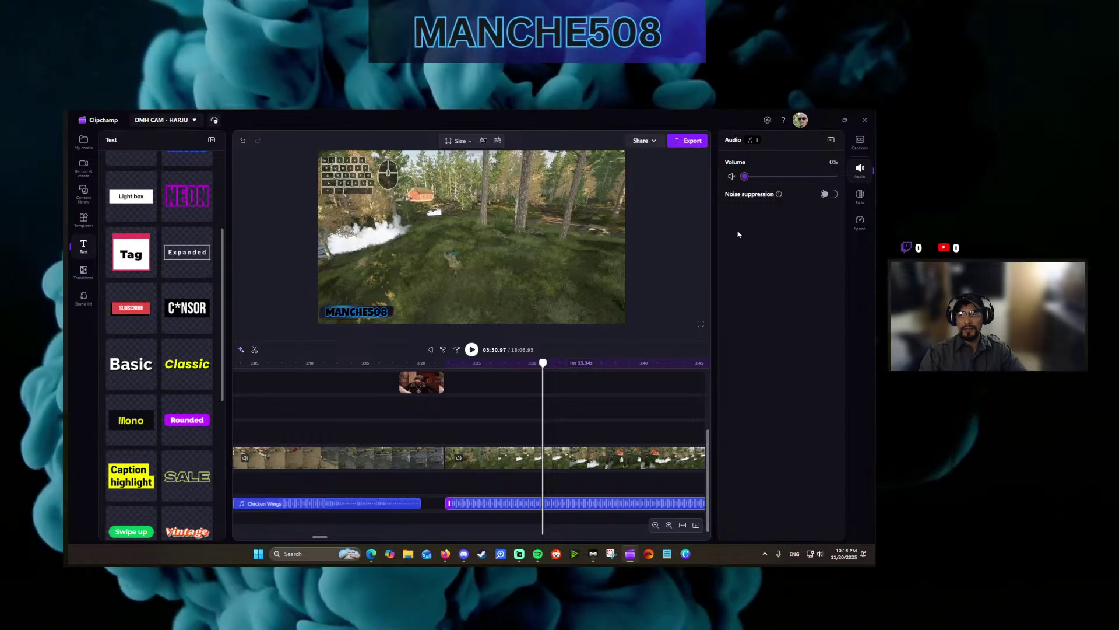
Play back the transition from about 3:21 to check the sound around the trimmed music clip.
click(443, 350)
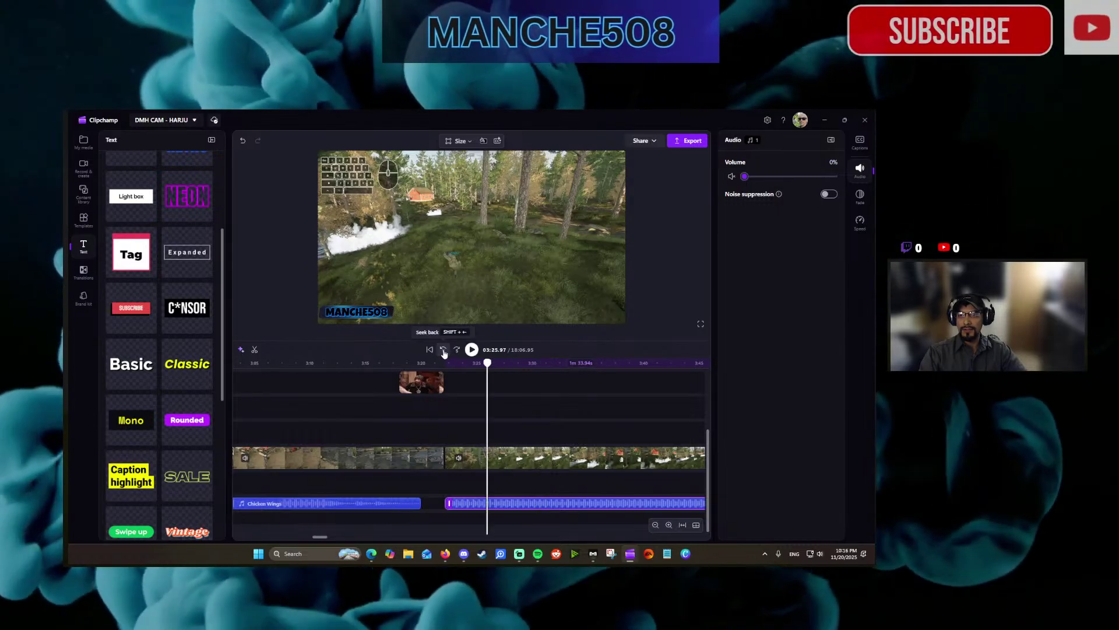
click(443, 350)
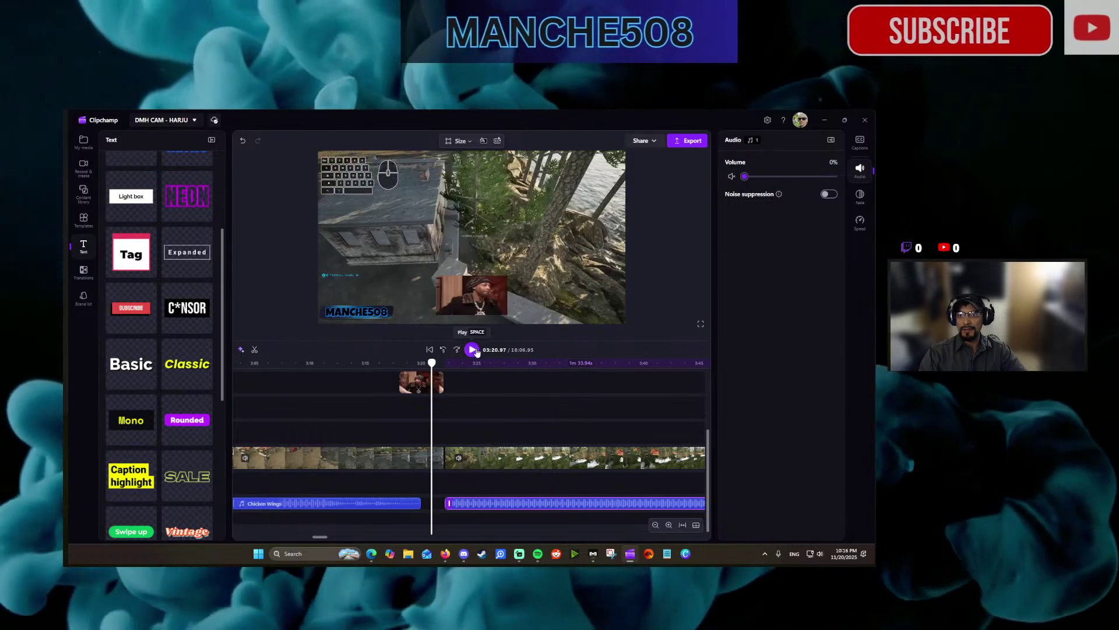
click(476, 350)
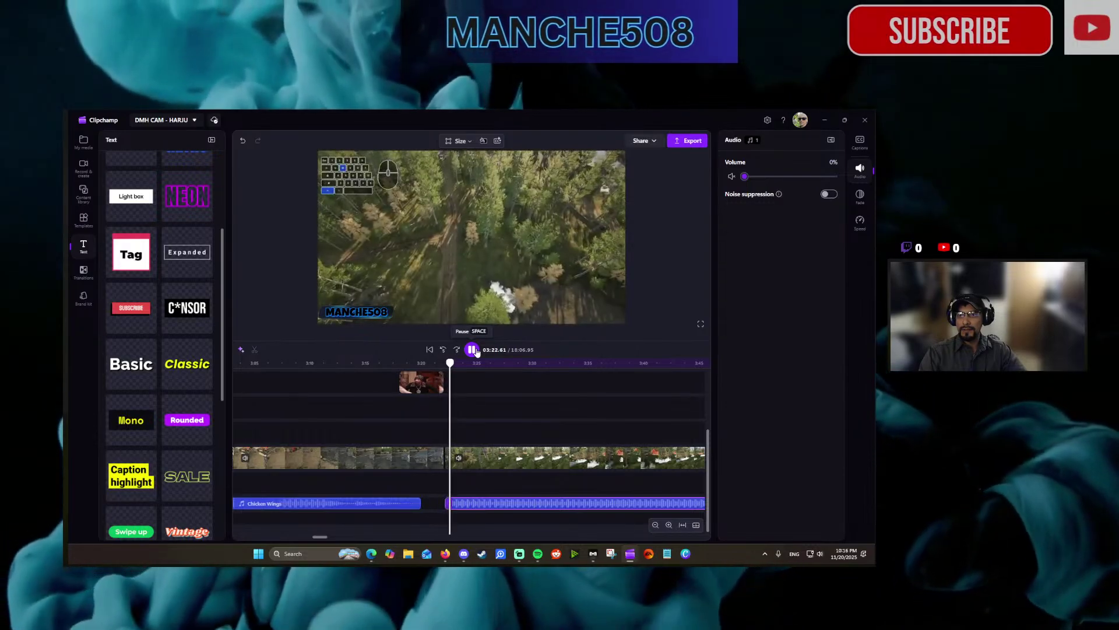
click(474, 350)
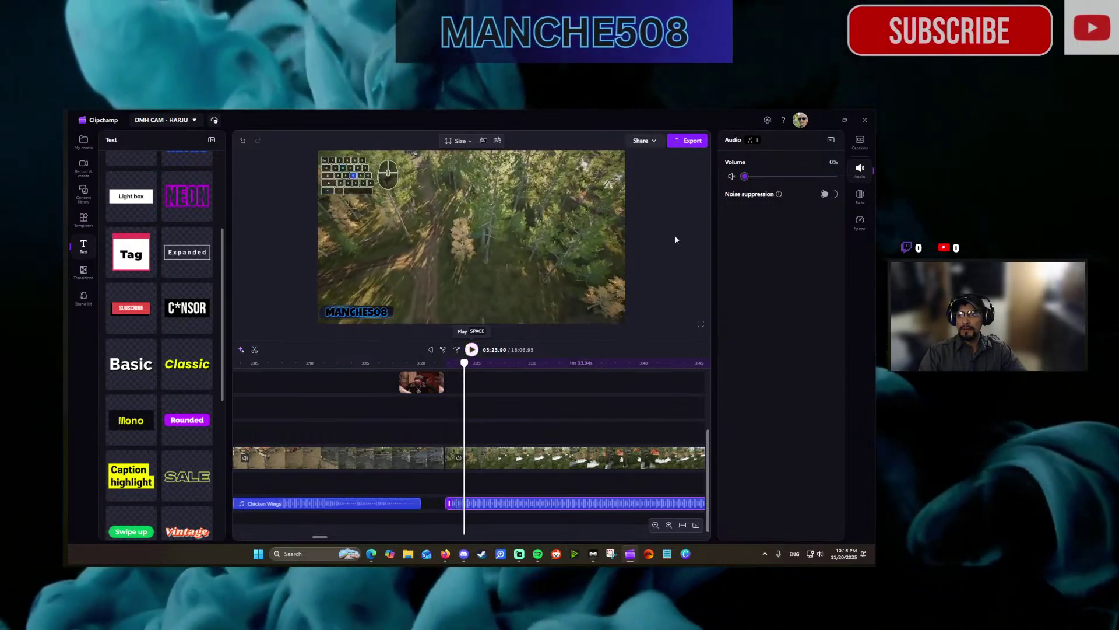
Unmute the trimmed music clip and replay the gameplay cut to hear the music start.
click(733, 178)
click(443, 349)
click(472, 350)
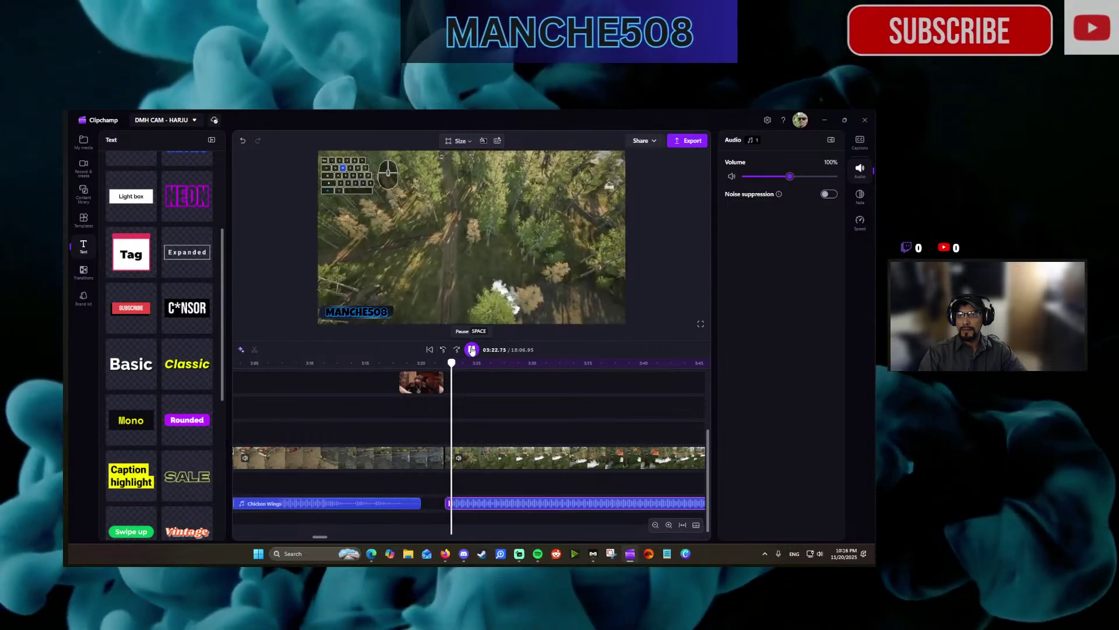
click(472, 349)
Give the trimmed music clip 0.5-second fades in and out, lower its volume to 8%, and play it back.
click(860, 196)
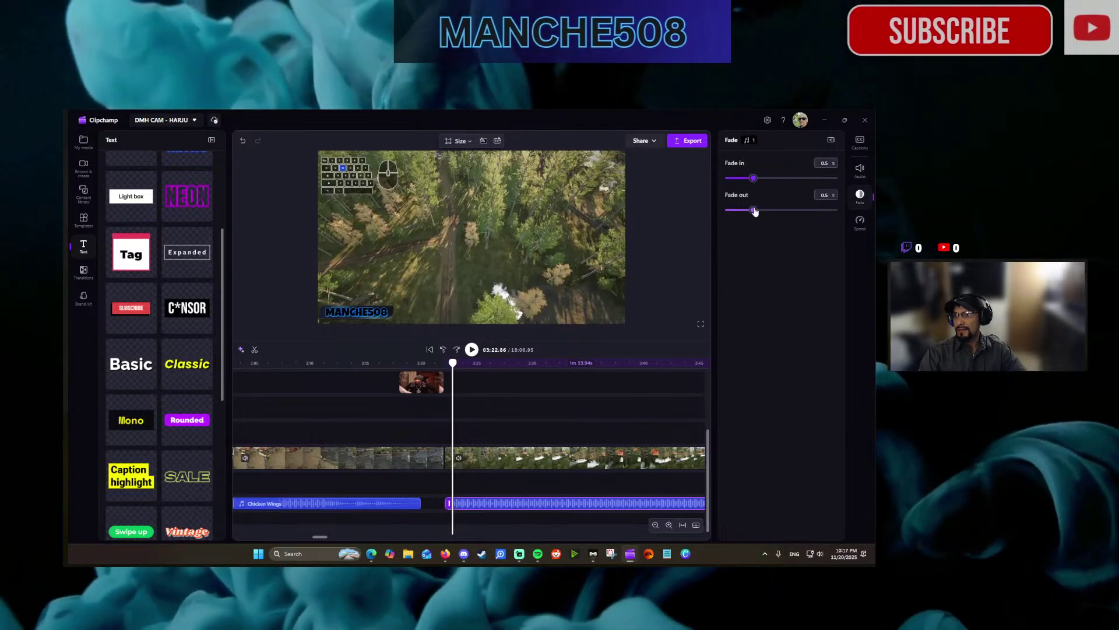
click(860, 170)
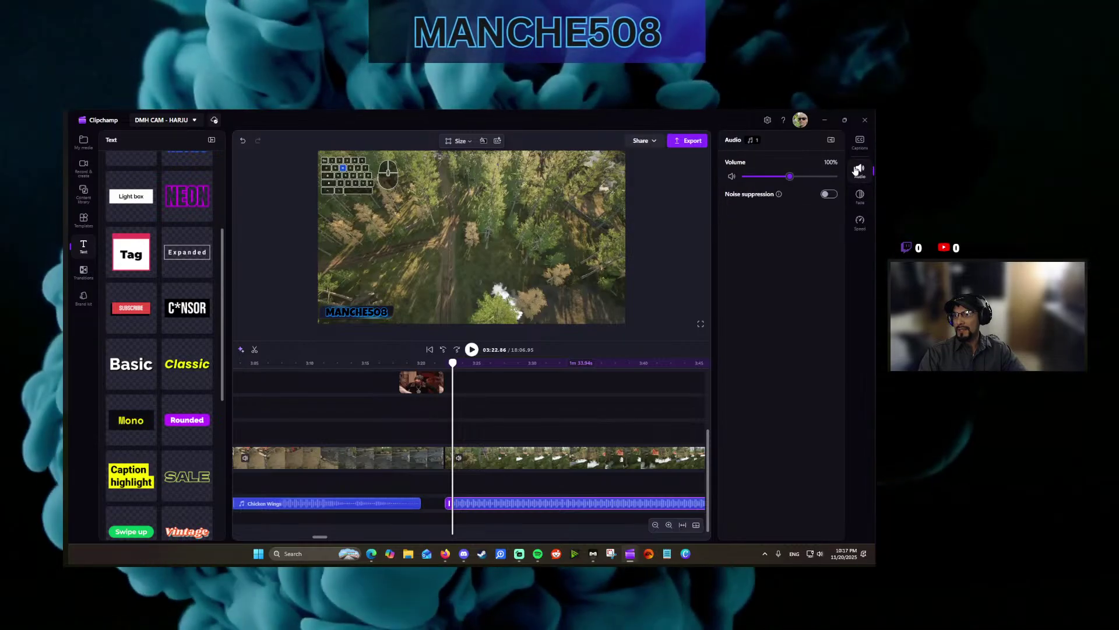
drag(789, 176, 749, 178)
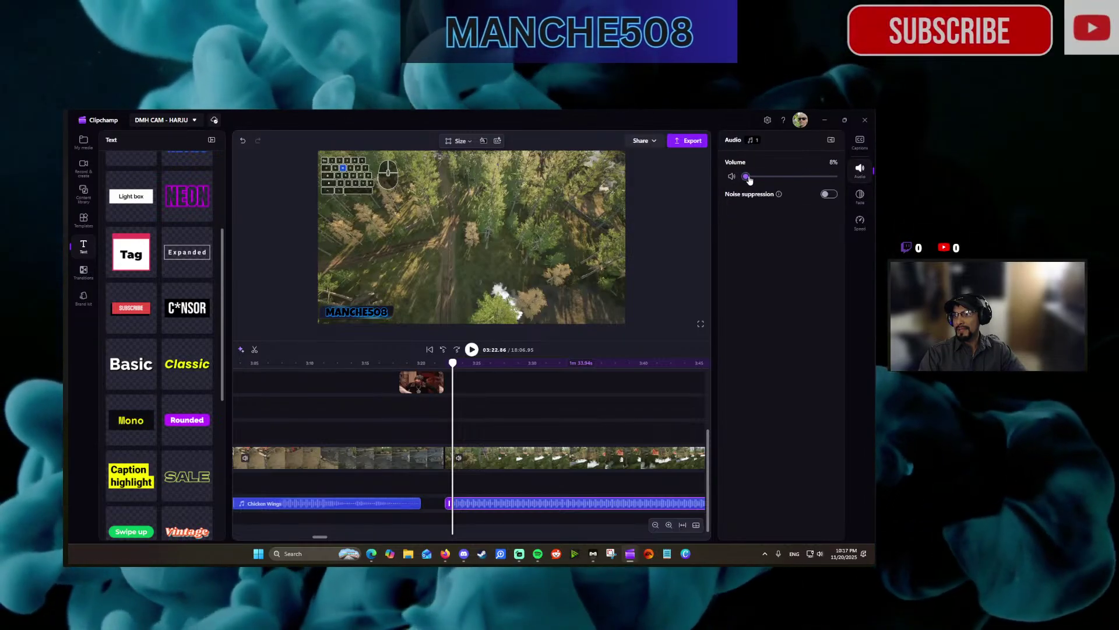
drag(748, 177, 750, 178)
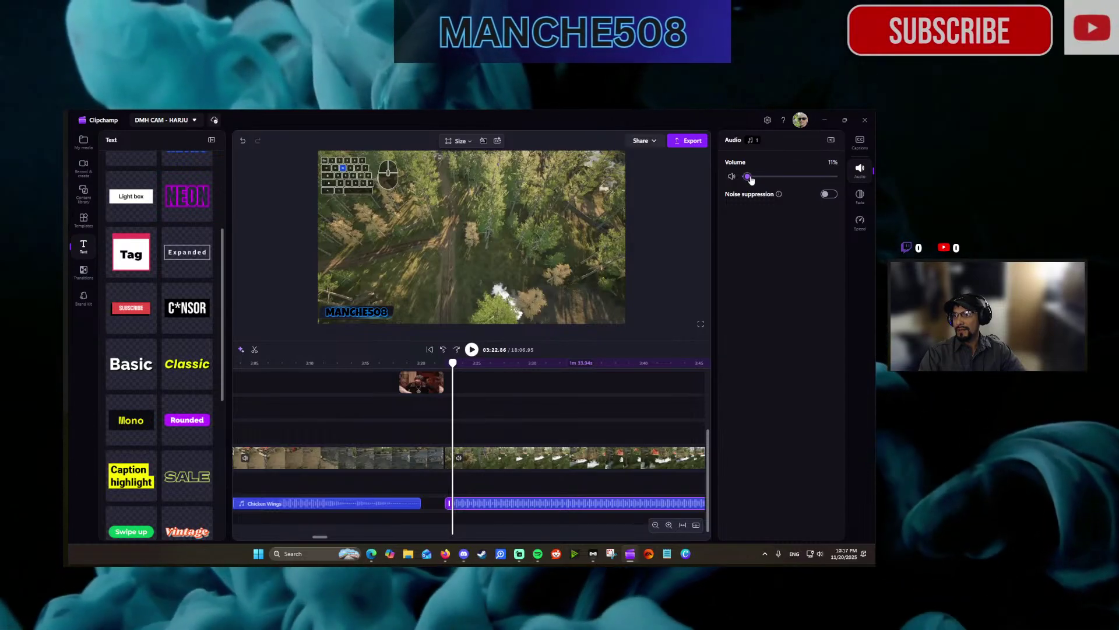
drag(750, 179, 750, 179)
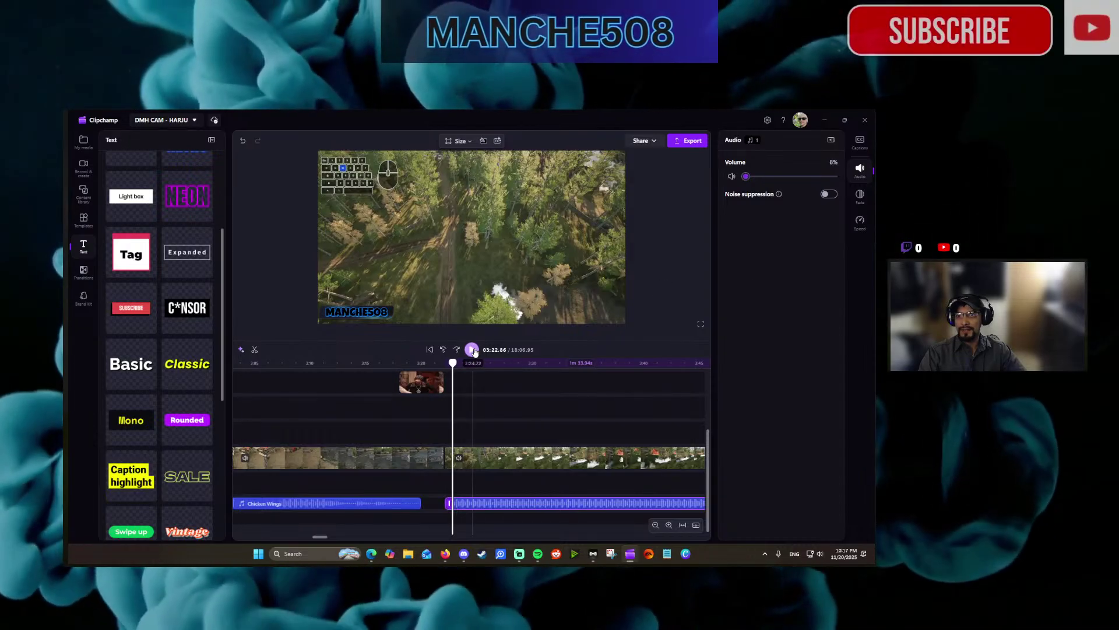
click(448, 350)
click(472, 349)
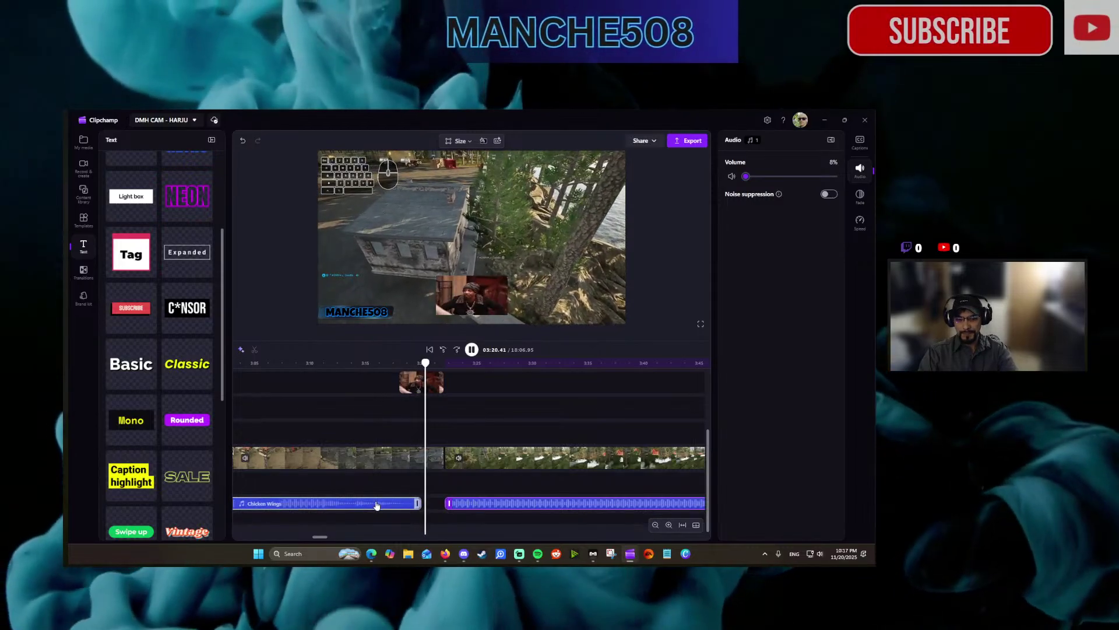
Delete the muted Chicken Wings music clips that come before the gameplay cut at 3:22.
key(Delete)
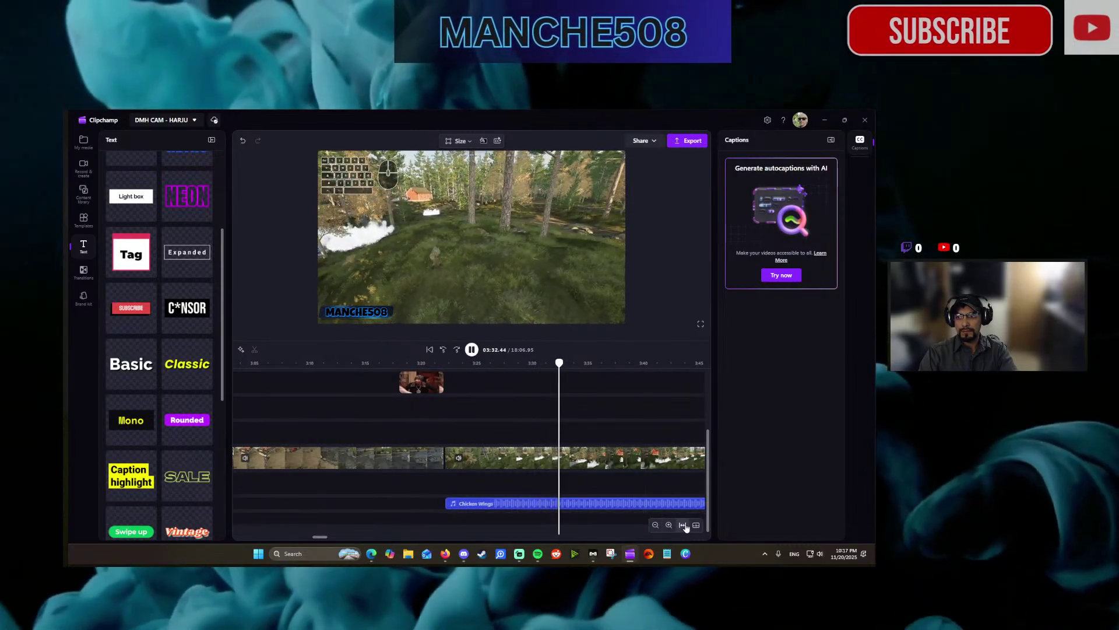
click(682, 524)
click(272, 505)
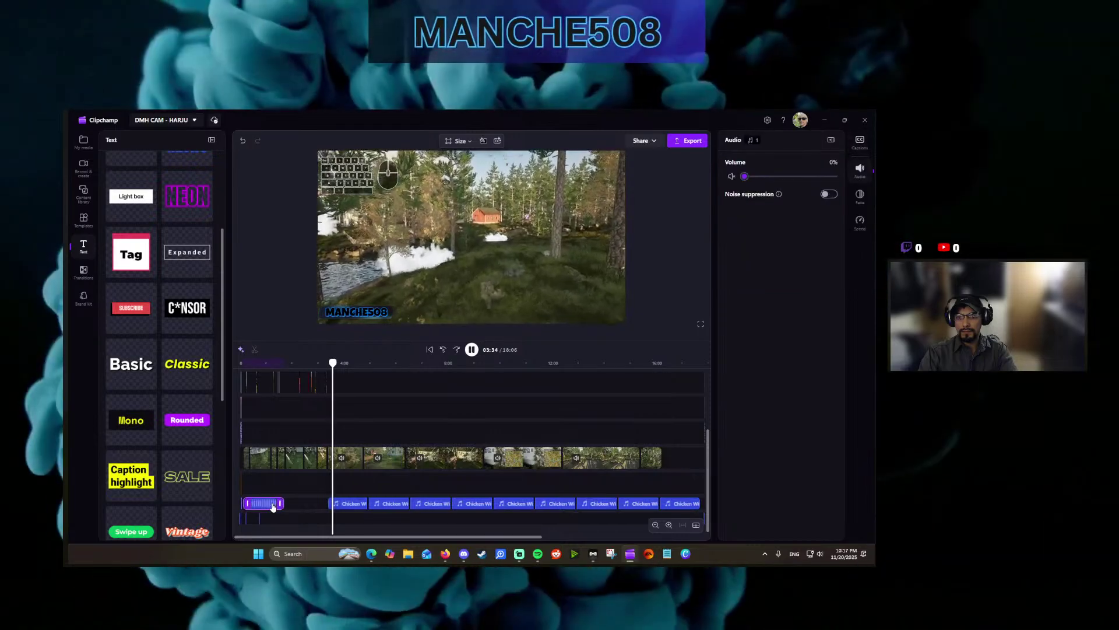
key(Delete)
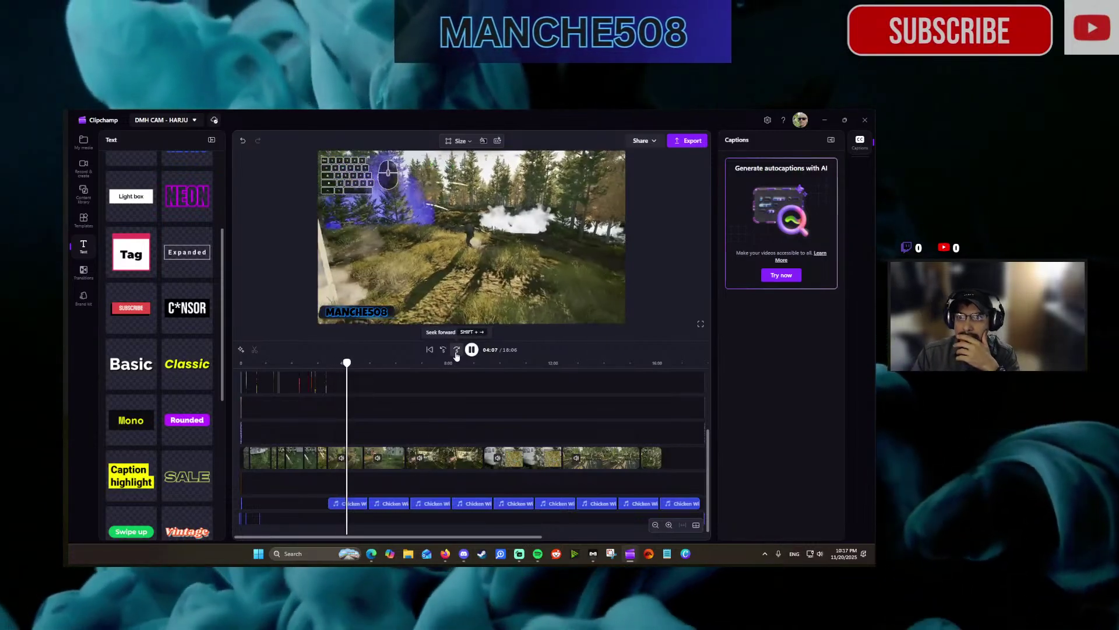
Skim the gameplay from about 4:07 to 5:03, checking the picture and sound for anything that needs editing.
click(456, 353)
click(456, 353)
click(457, 353)
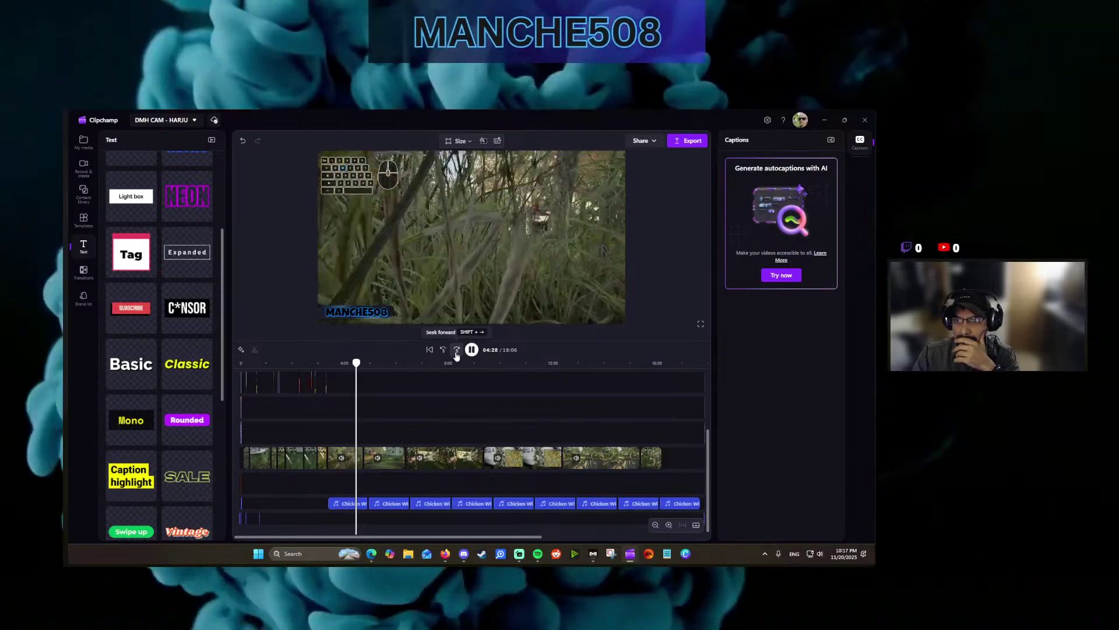
click(457, 352)
click(456, 353)
click(456, 352)
click(456, 353)
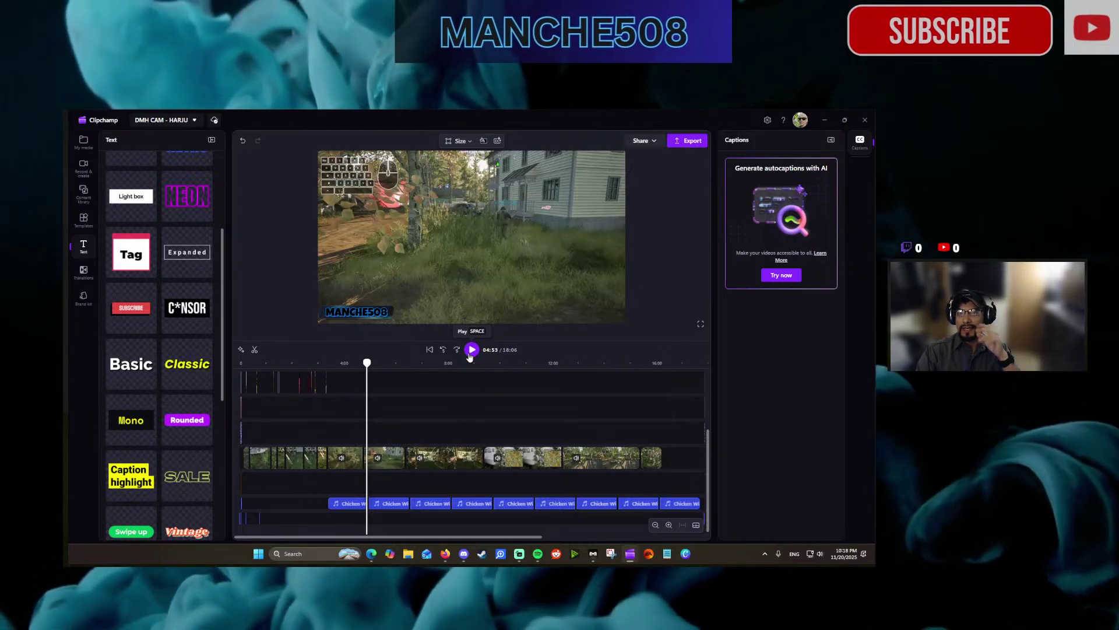
click(471, 351)
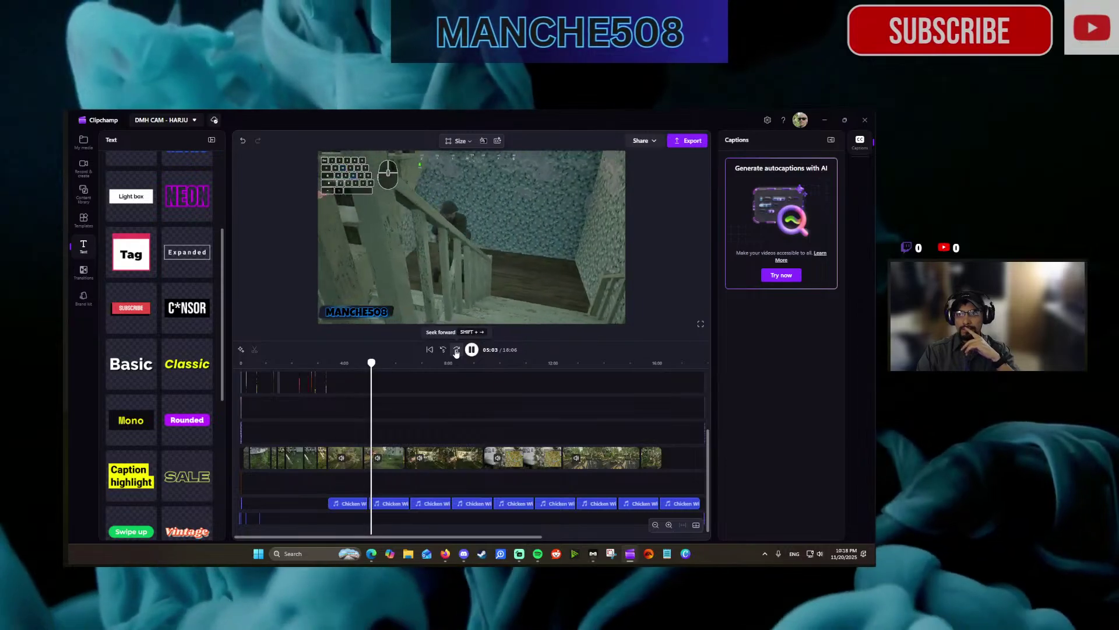
Skim the gameplay from about 5:03 to 11:40, examining the house and forest fights for moments worth a caption.
click(388, 503)
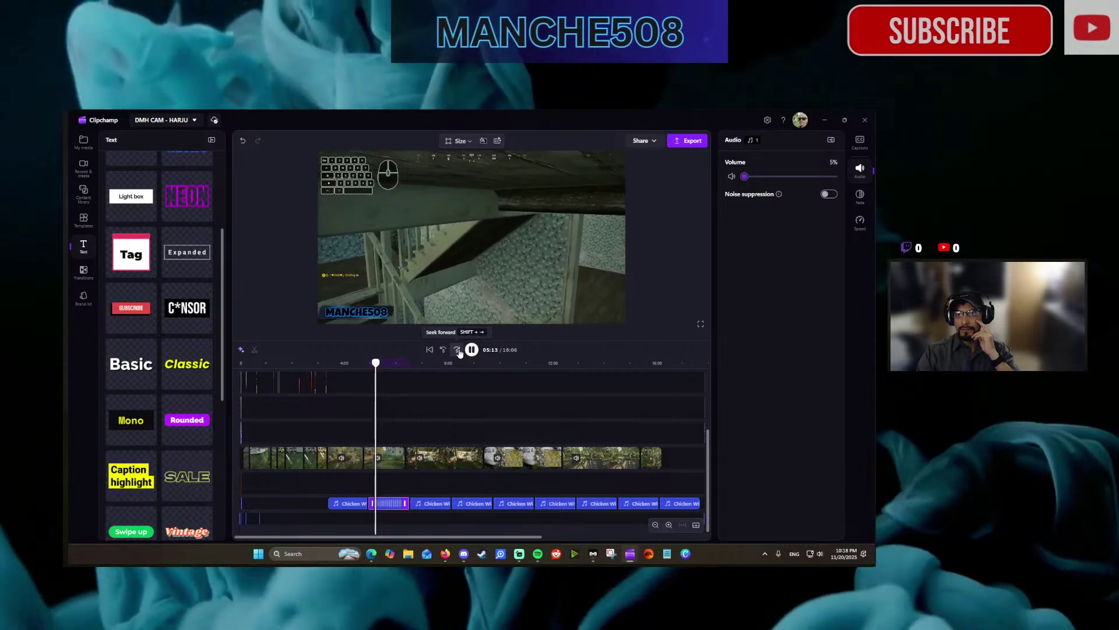
click(458, 351)
click(459, 350)
click(458, 350)
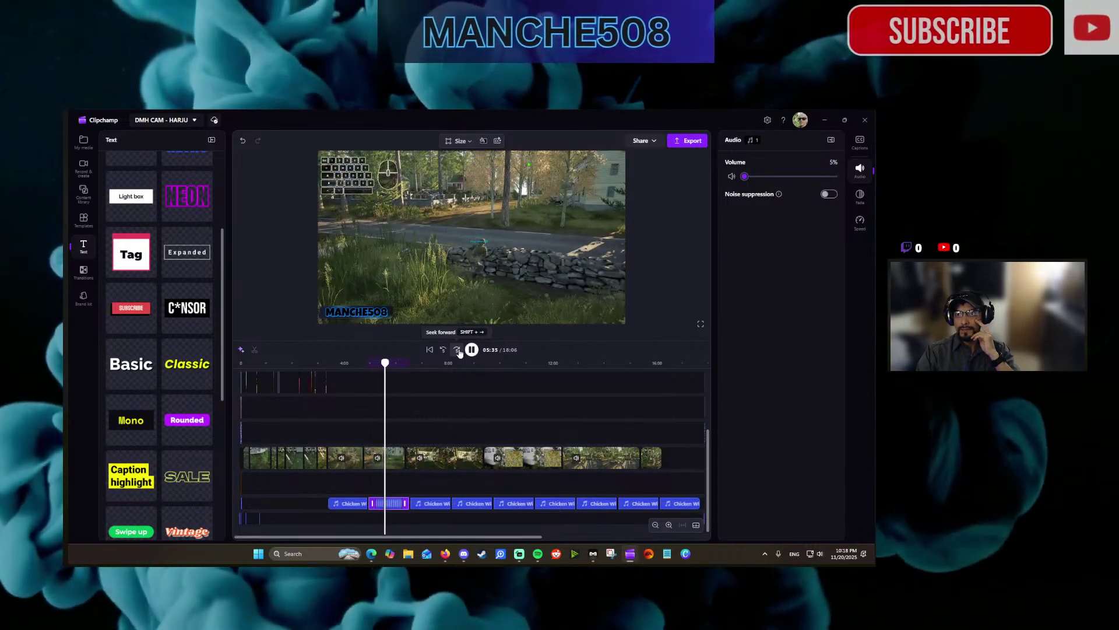
click(458, 350)
click(458, 351)
click(458, 351)
click(459, 350)
click(458, 350)
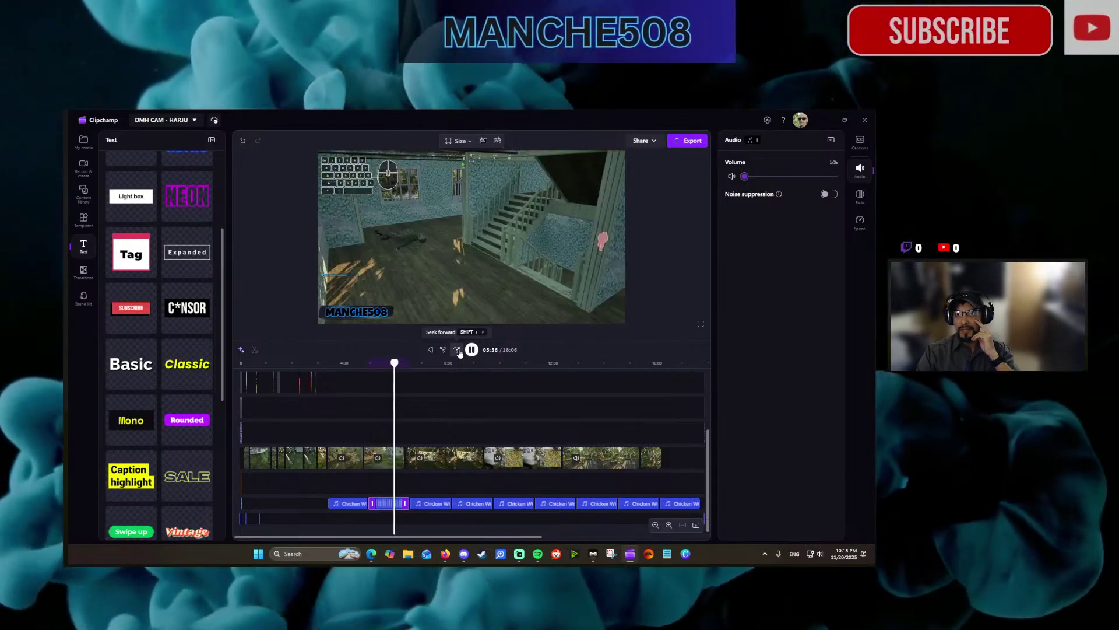
click(458, 351)
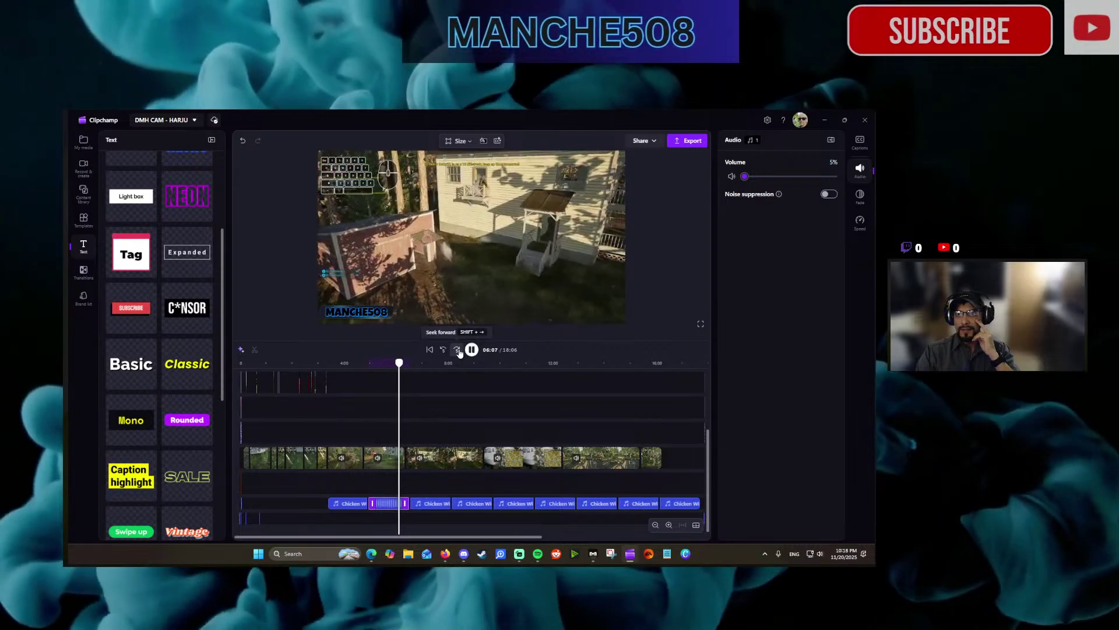
click(458, 350)
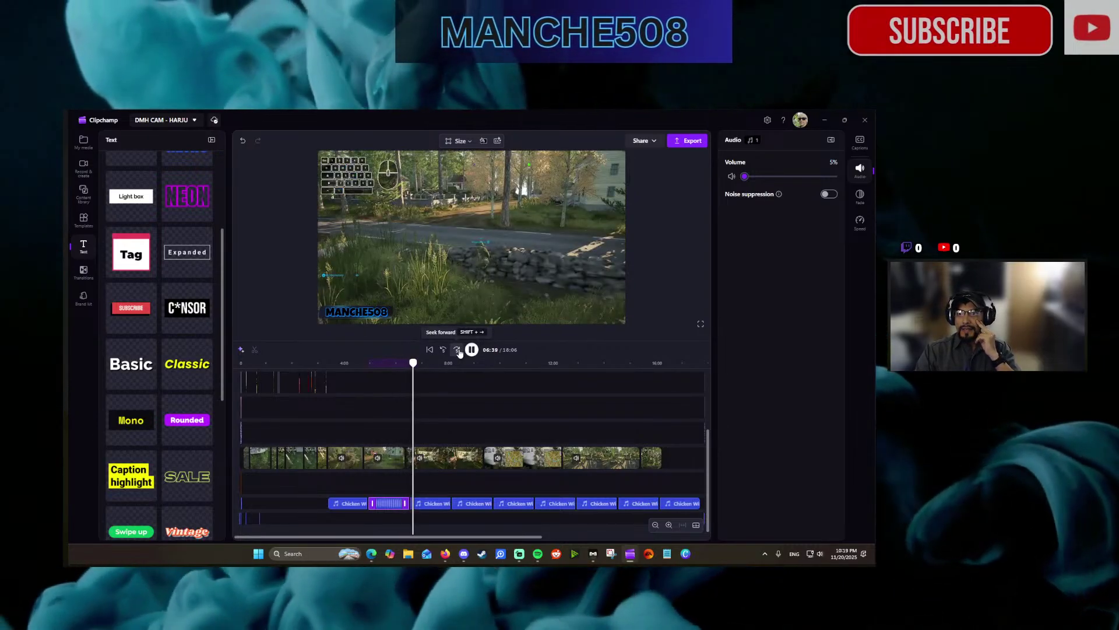
click(458, 351)
click(458, 350)
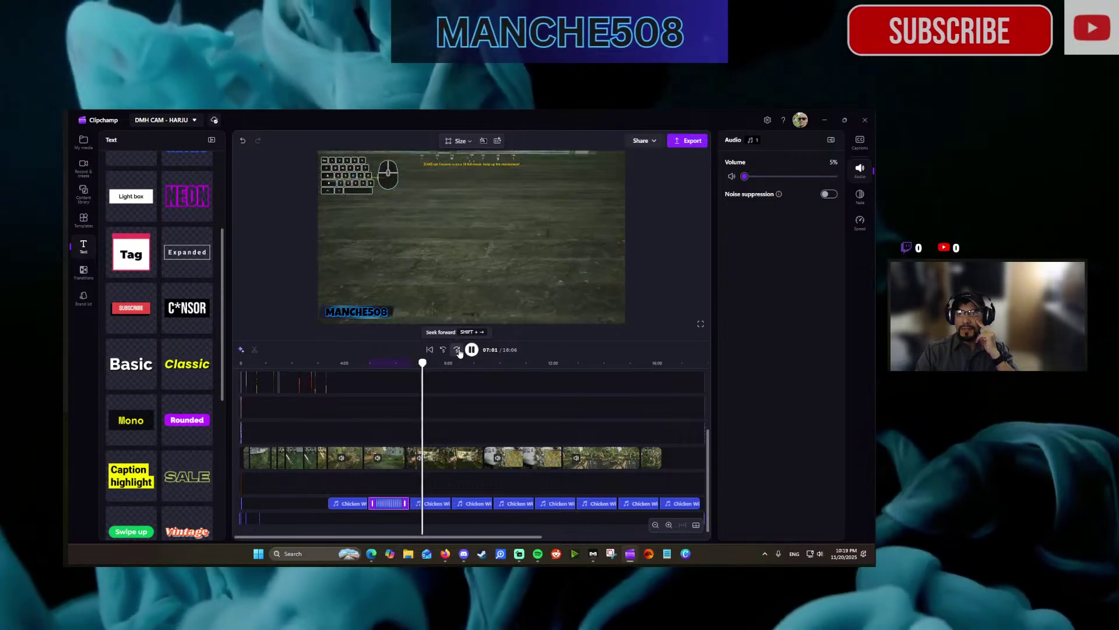
click(458, 350)
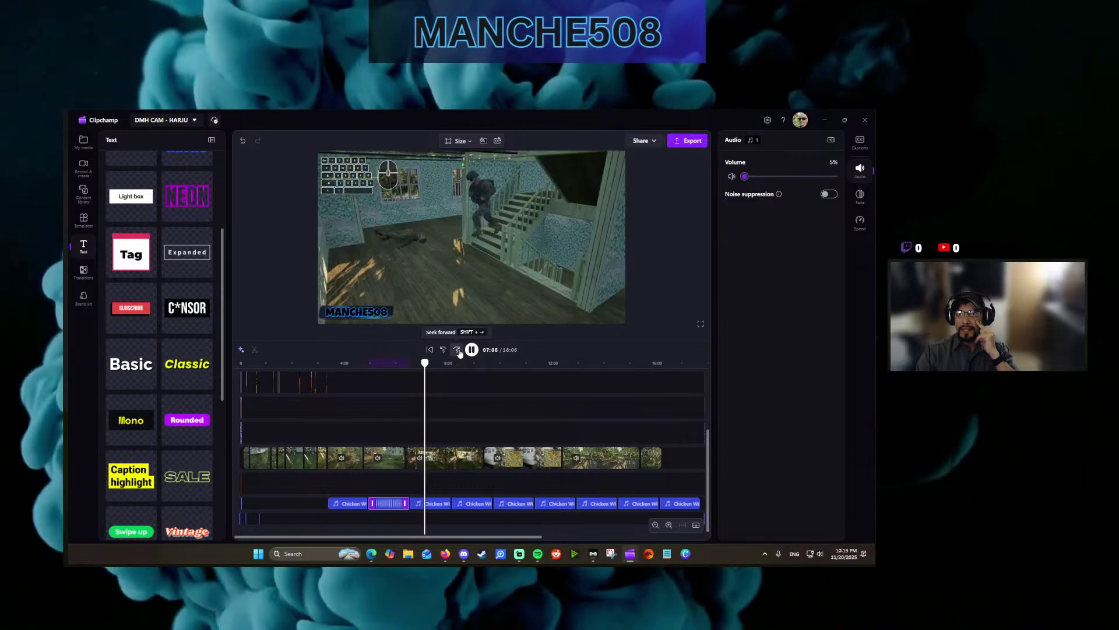
click(458, 350)
click(458, 350)
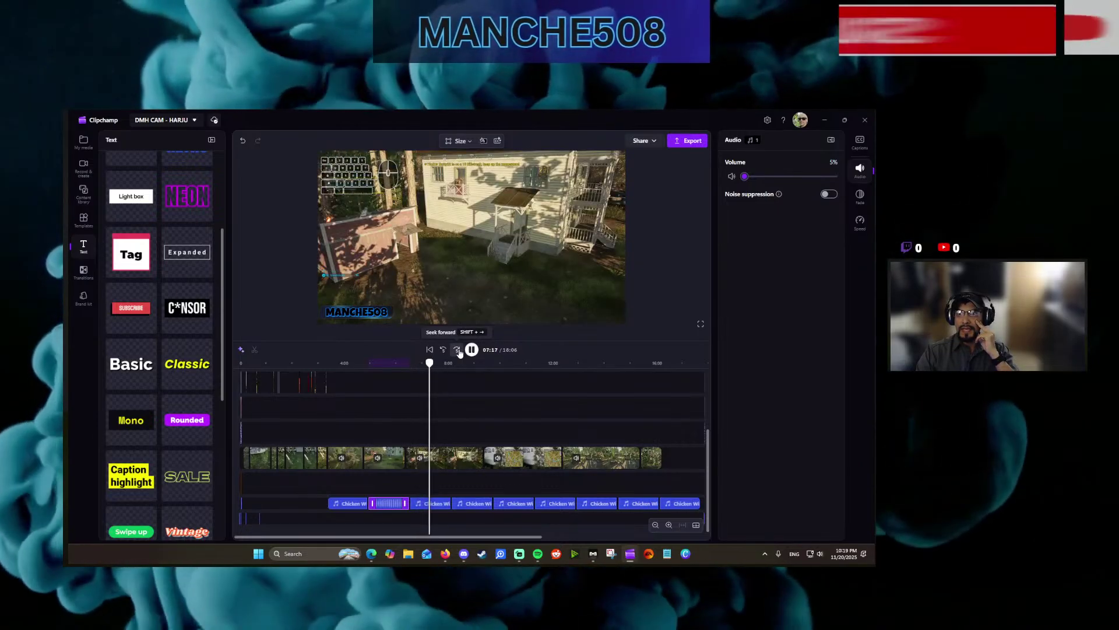
click(458, 350)
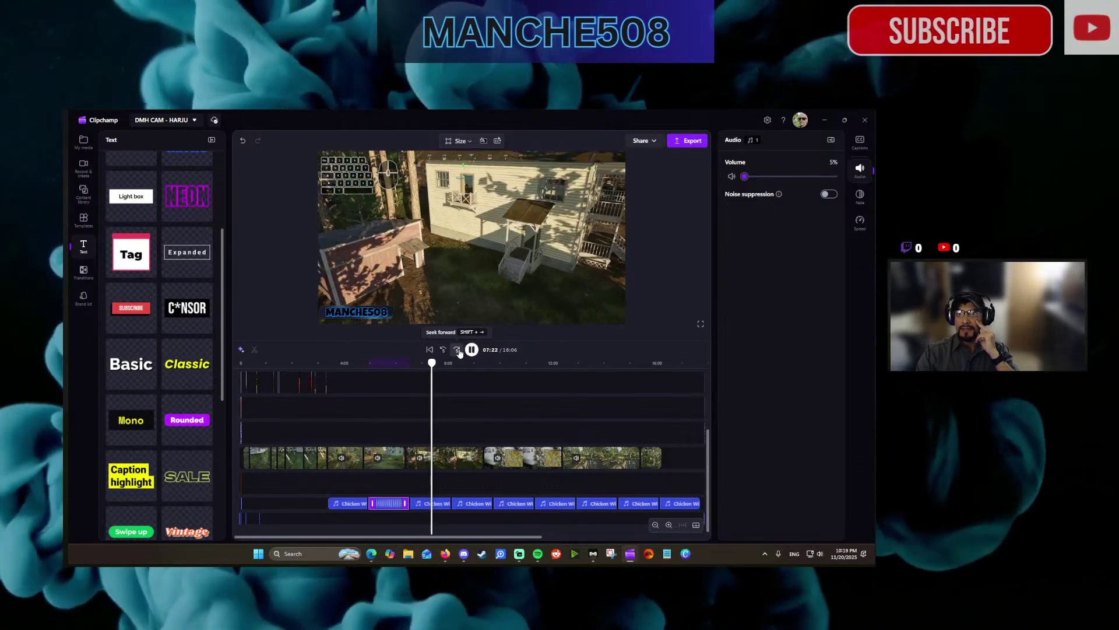
click(458, 350)
click(458, 350)
click(458, 350)
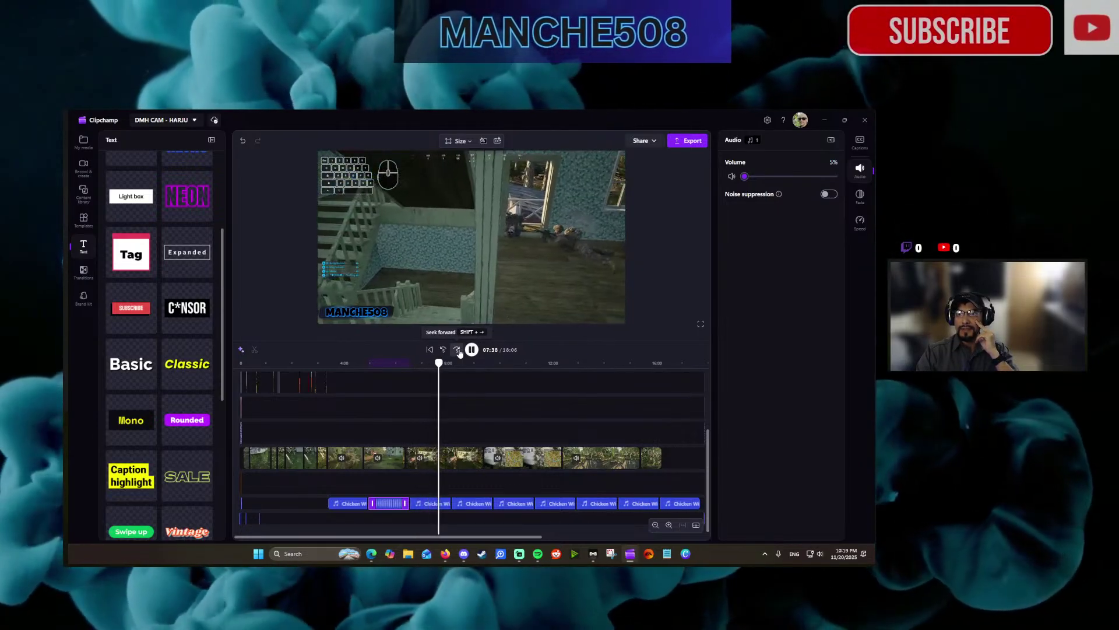
click(458, 351)
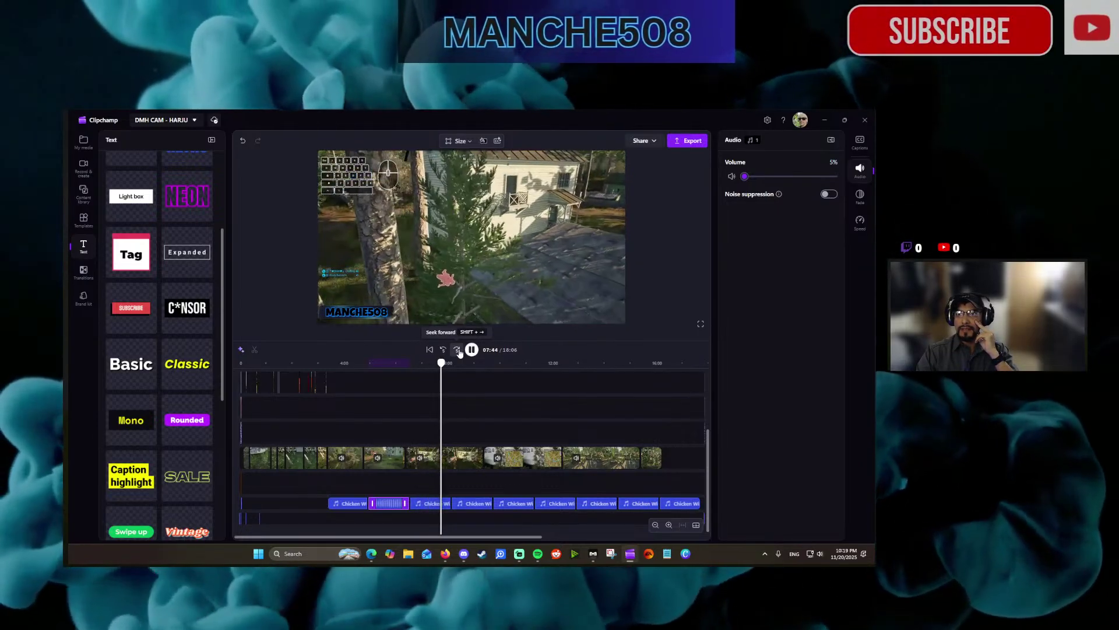
click(458, 350)
click(458, 350)
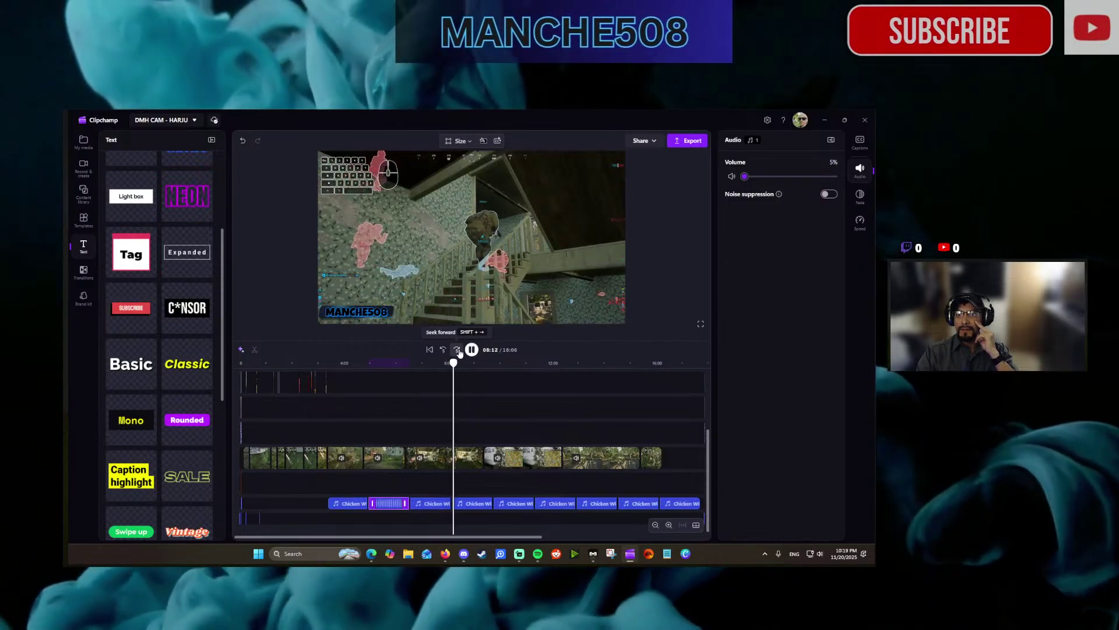
click(458, 351)
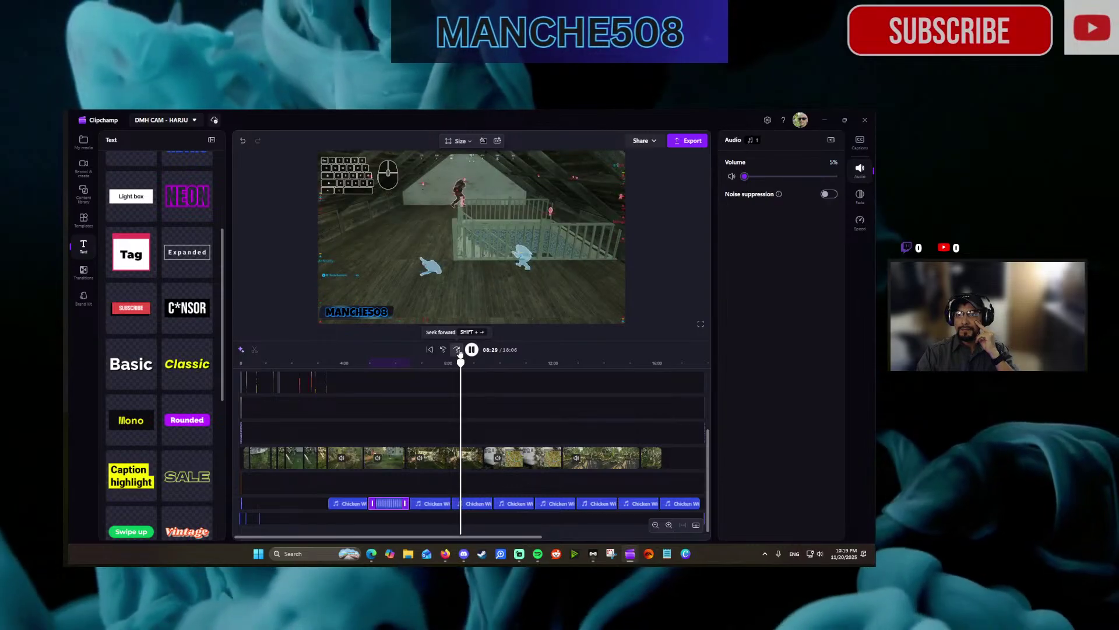
click(458, 350)
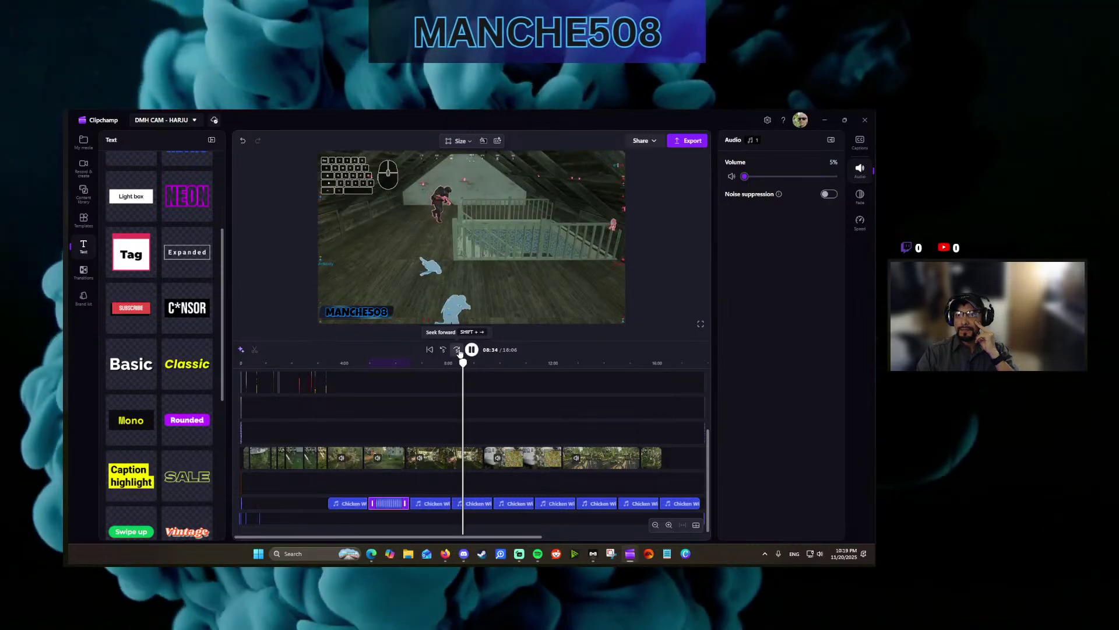
click(459, 351)
click(458, 351)
click(458, 351)
click(458, 350)
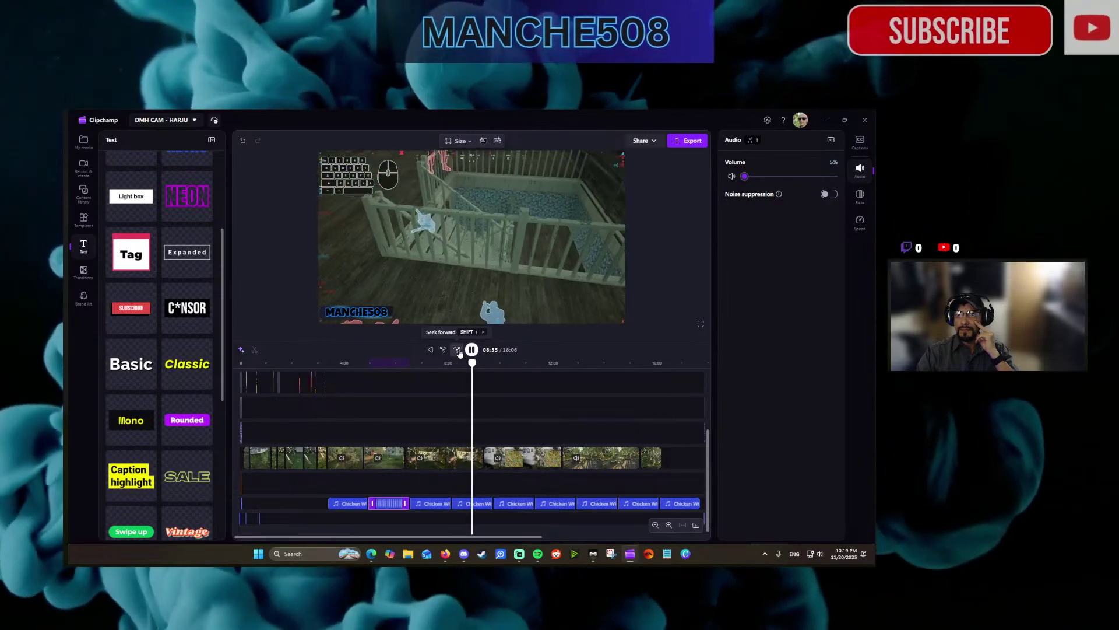
click(458, 350)
click(458, 351)
click(459, 351)
click(458, 351)
click(458, 350)
click(458, 350)
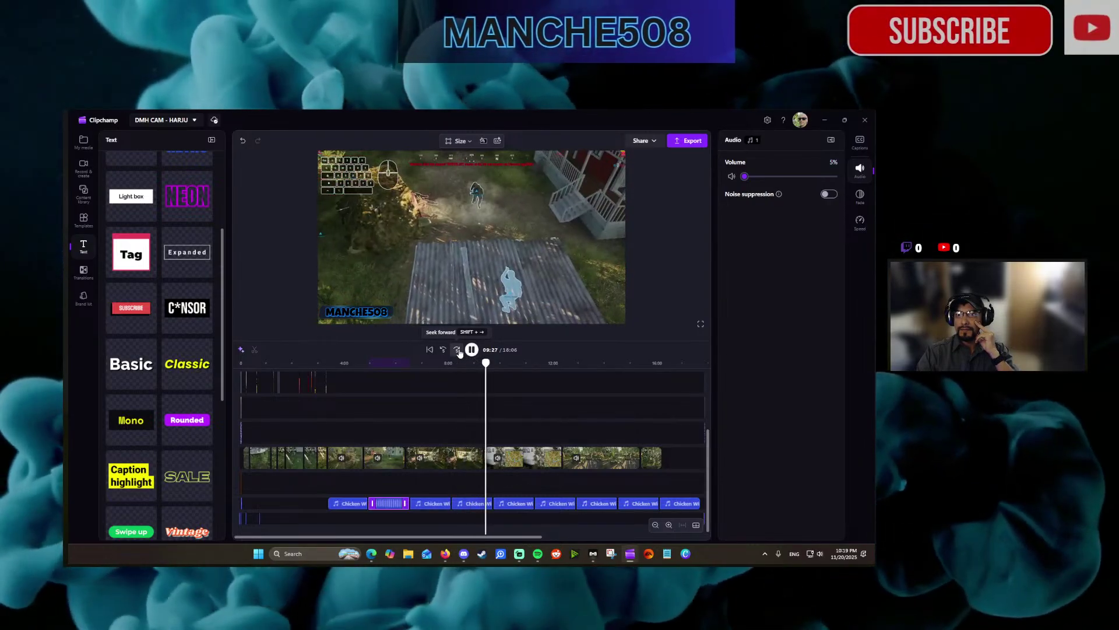
click(458, 350)
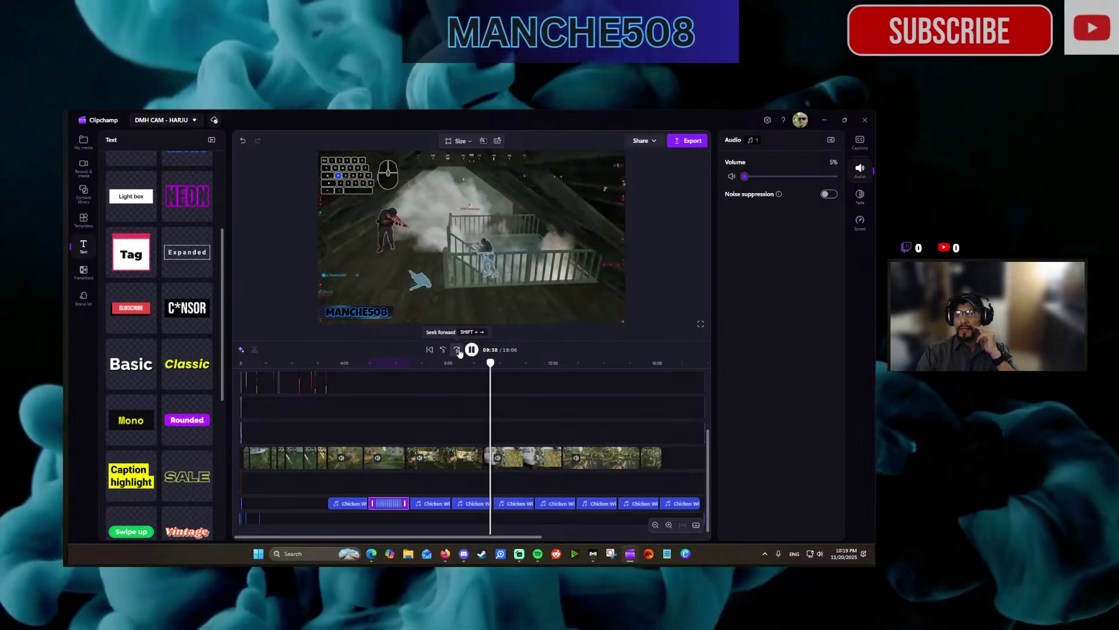
click(458, 350)
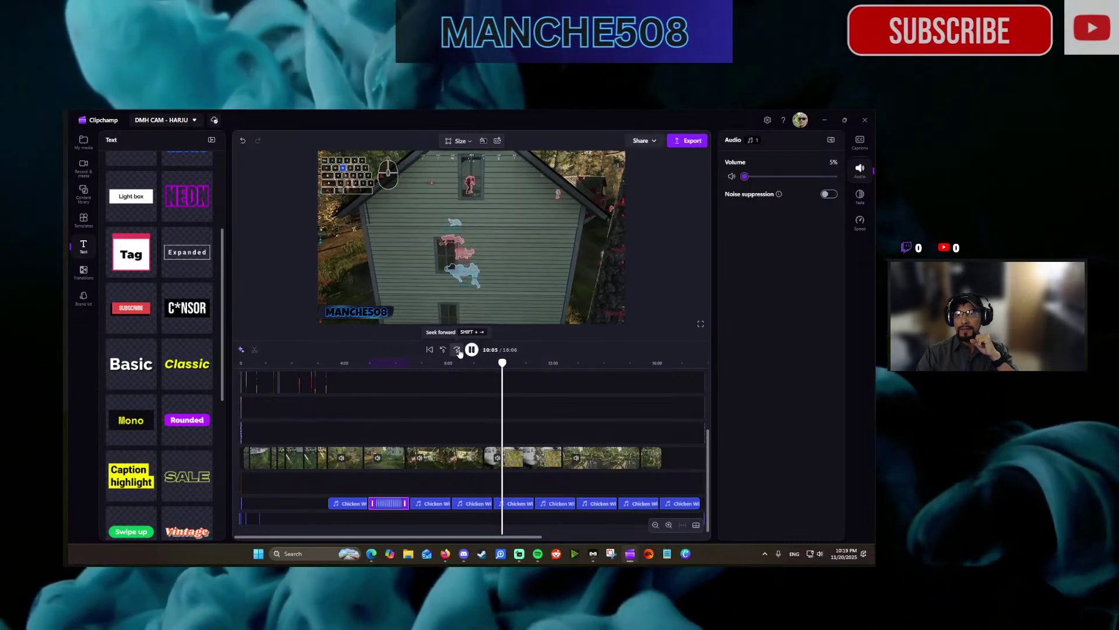
click(458, 350)
click(458, 350)
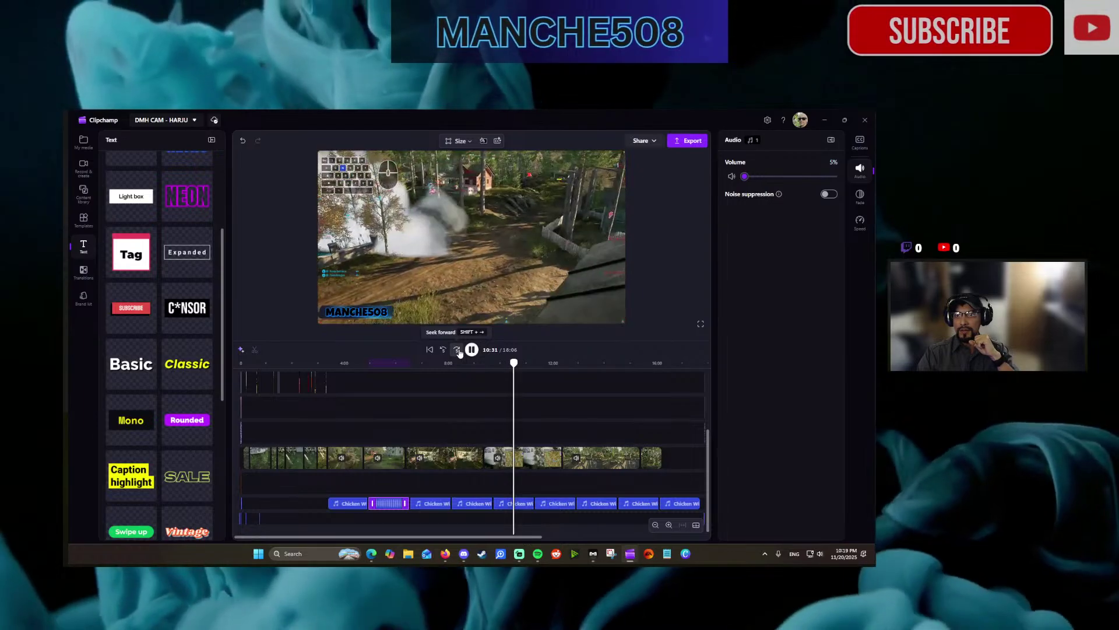
click(458, 351)
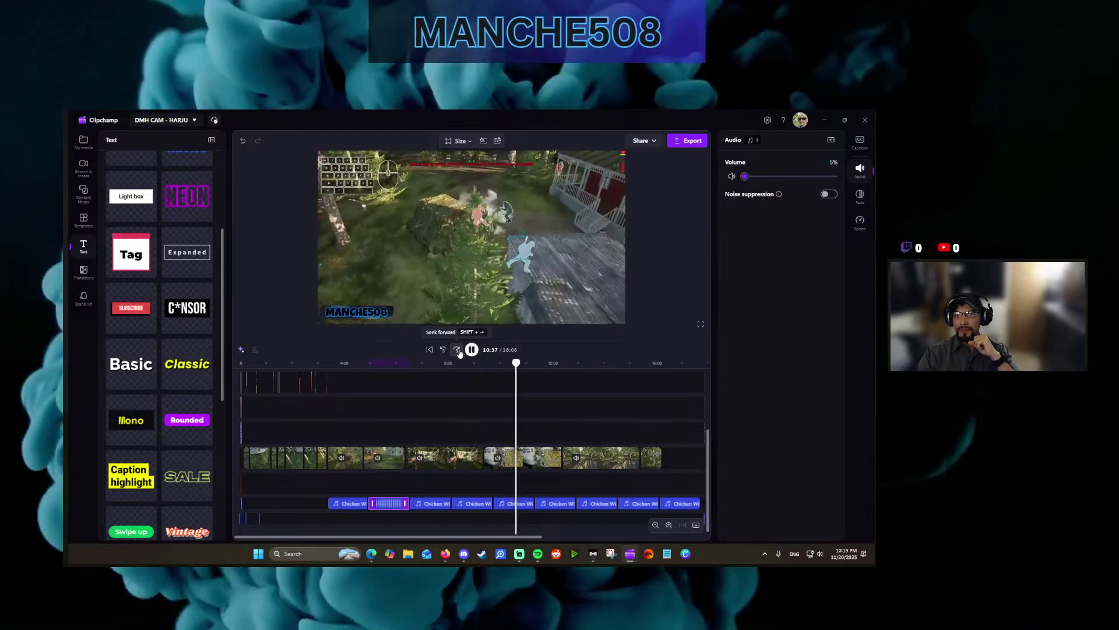
click(458, 351)
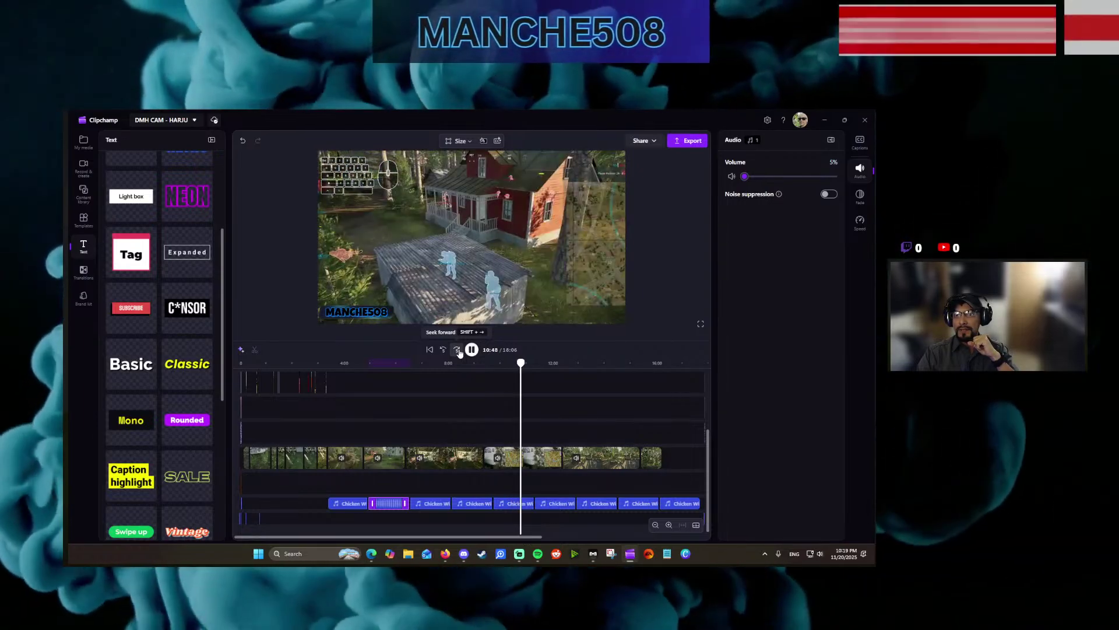
click(458, 350)
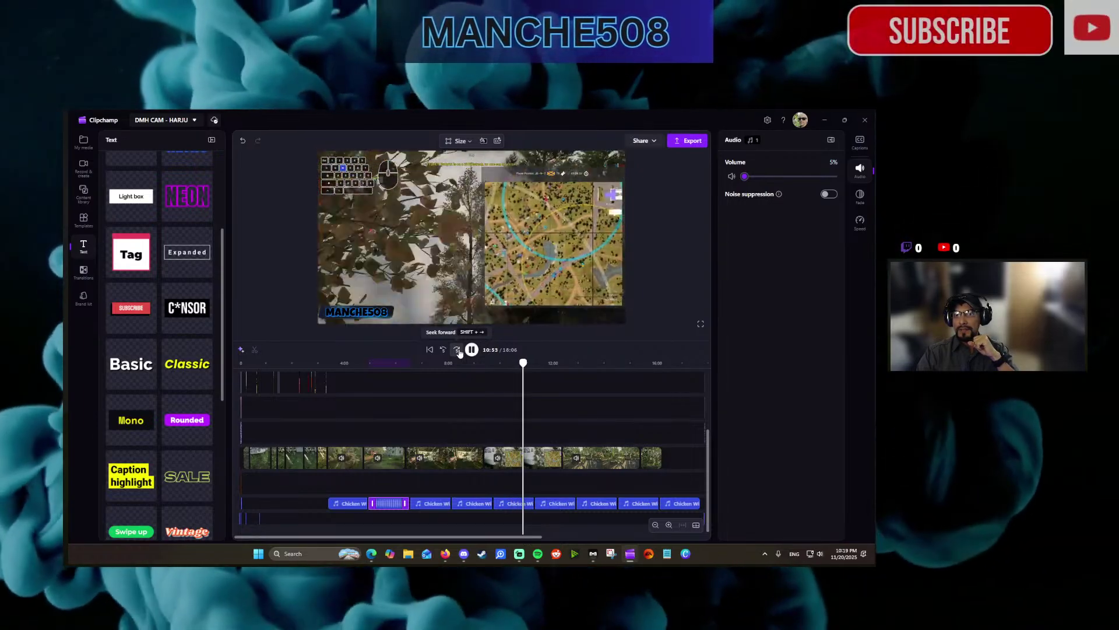
click(458, 351)
click(458, 350)
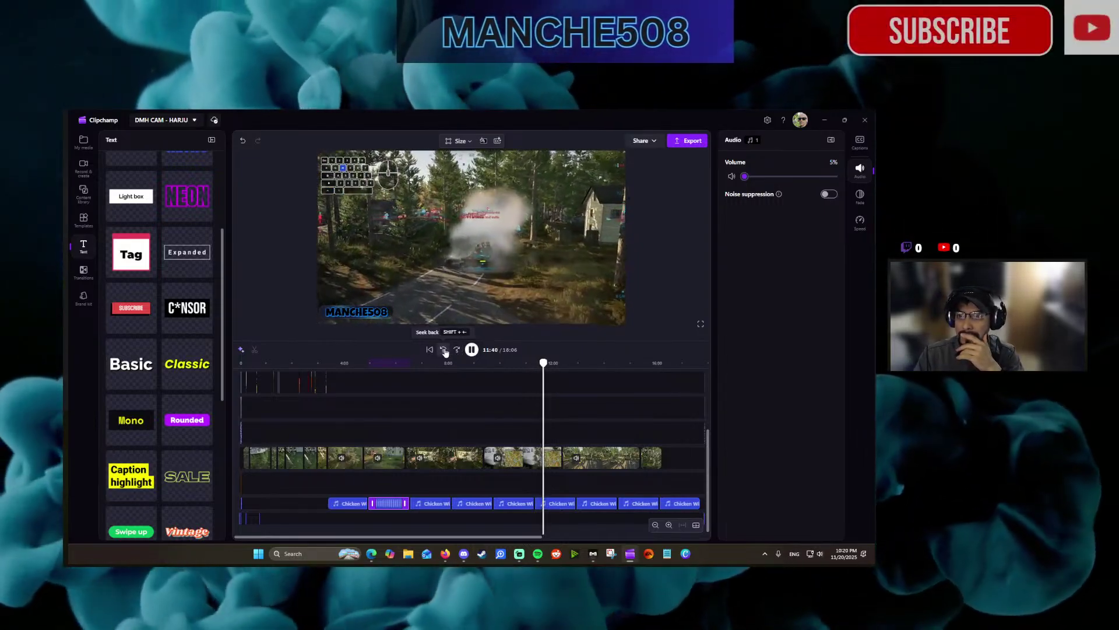
Rewind from about 11:40 to 10:54 and replay the forest road scene to find where a caption should start.
click(443, 350)
click(444, 350)
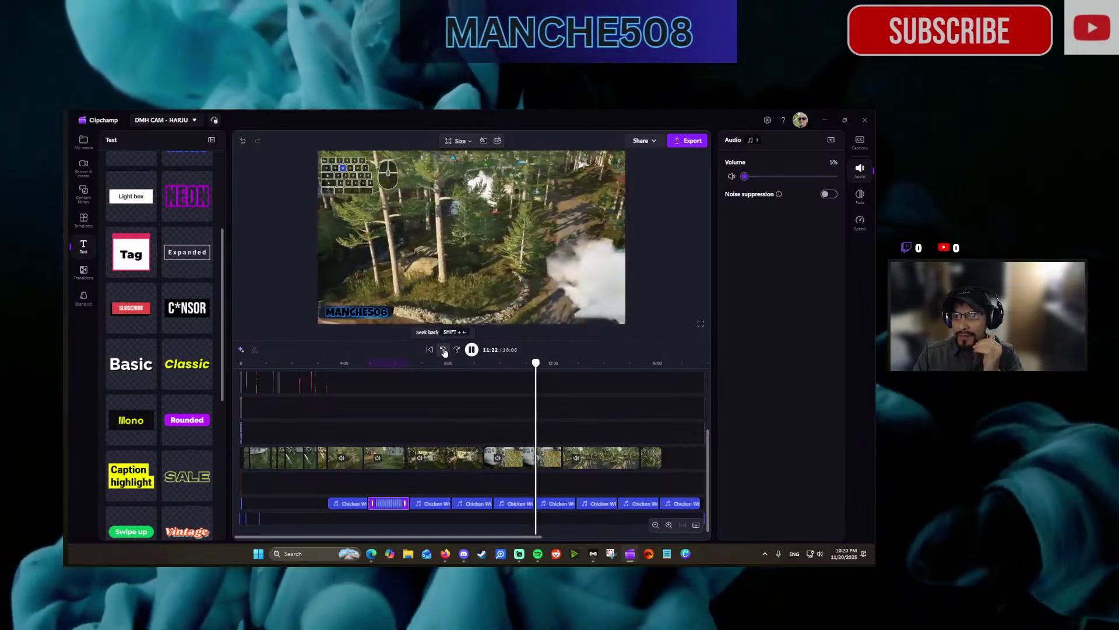
click(444, 349)
click(443, 350)
click(444, 350)
click(443, 350)
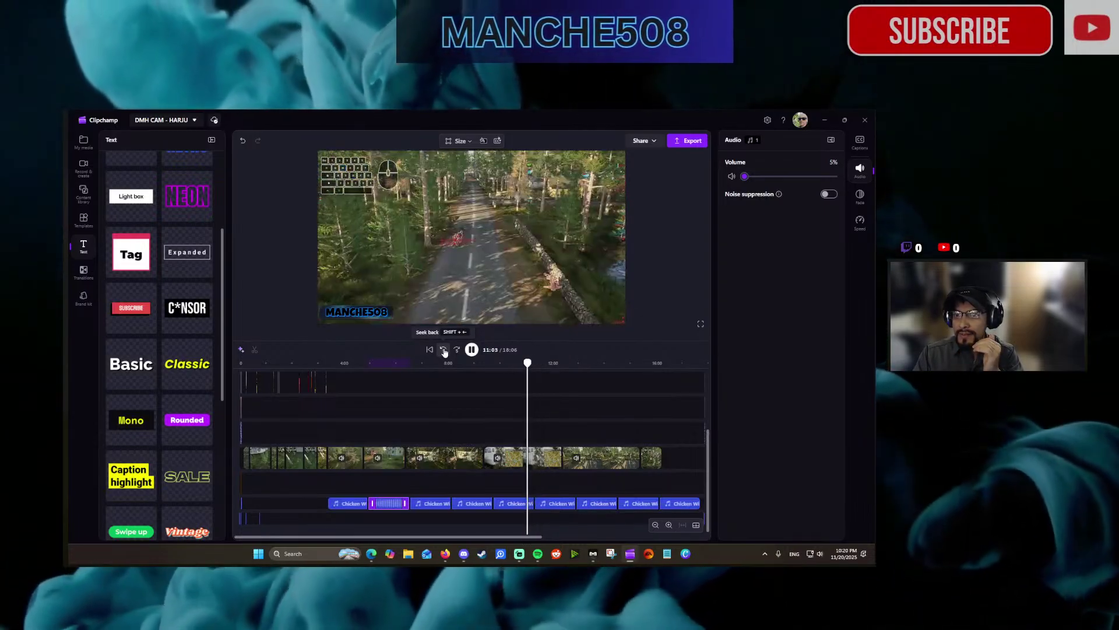
click(444, 350)
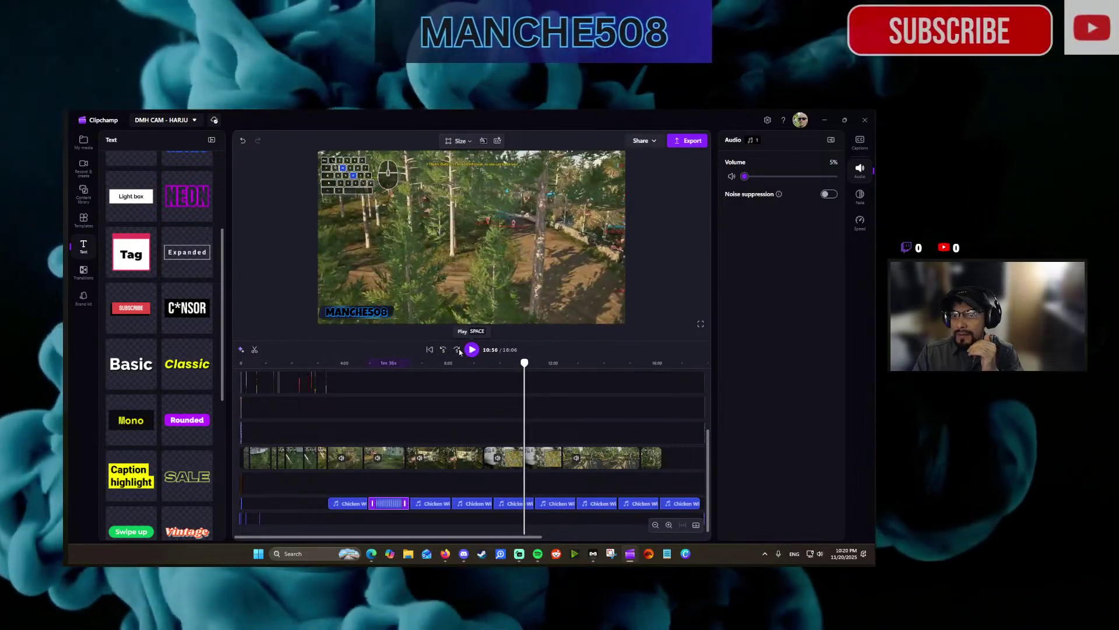
key(shift+Left)
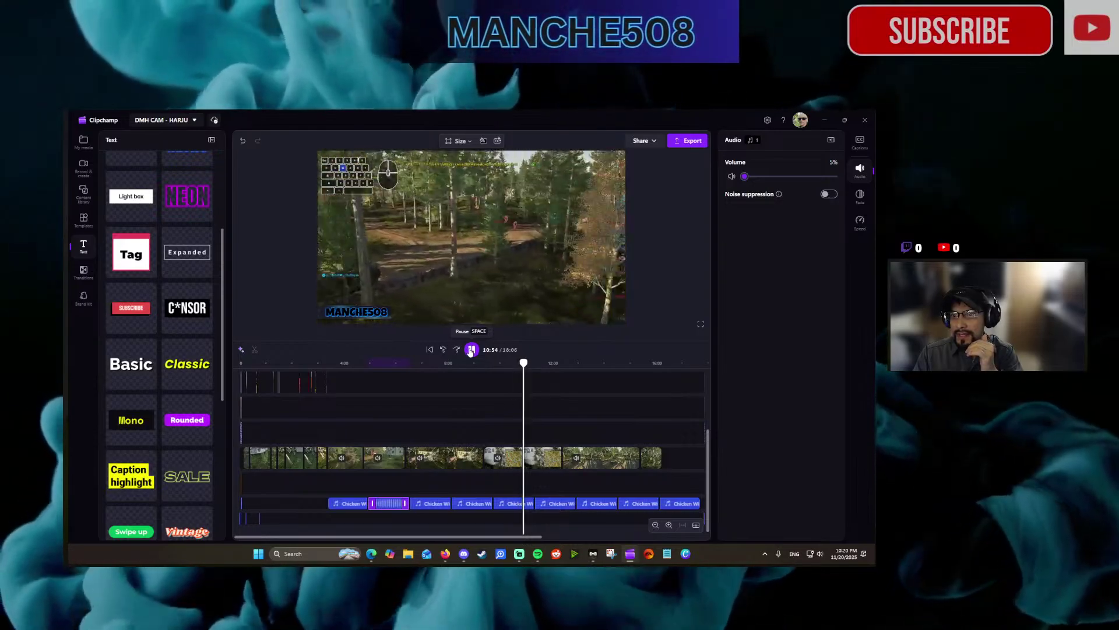
Add a Mono text title at about 10:55 and open its placeholder text for editing.
click(471, 350)
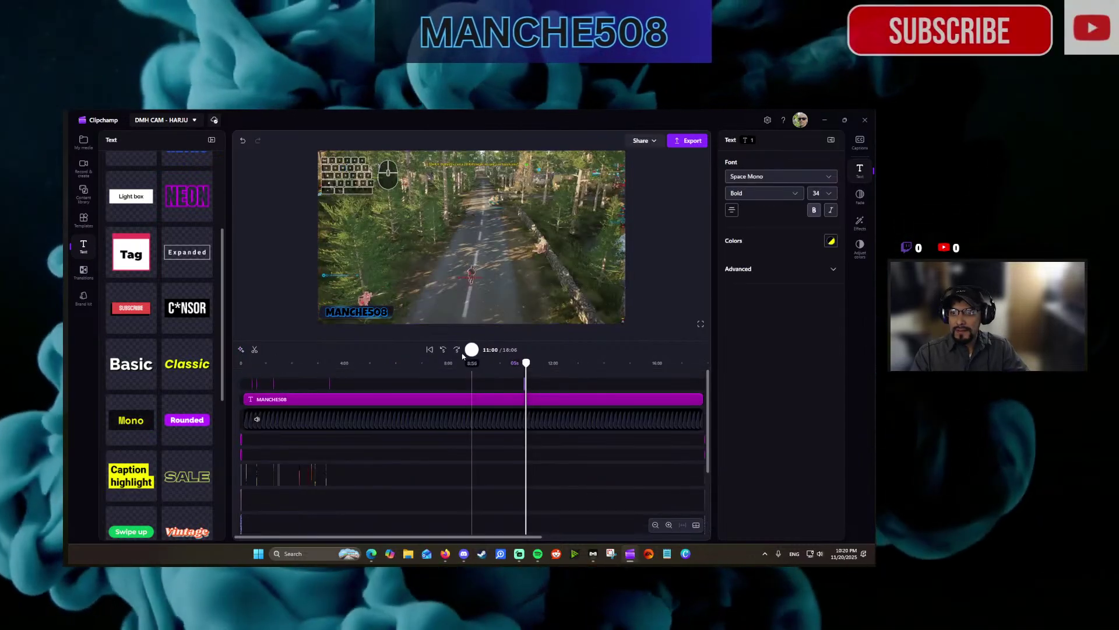
double_click(485, 243)
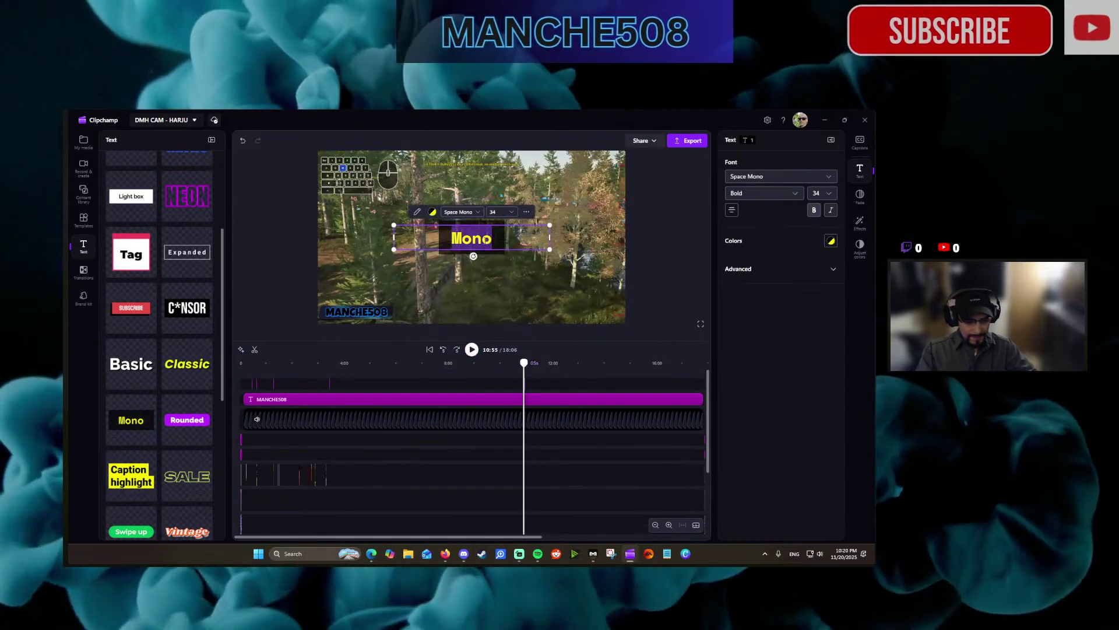
Change the selected Mono title's text to "T-62 is on the frontlines" and set its font size to 25.
text(T-62)
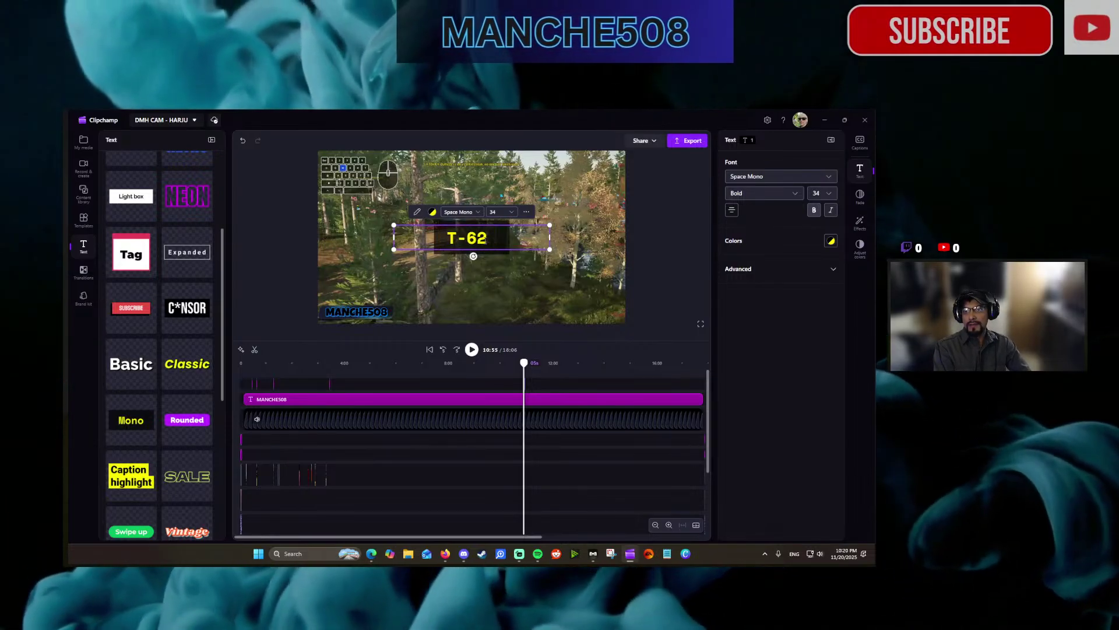
text( is on)
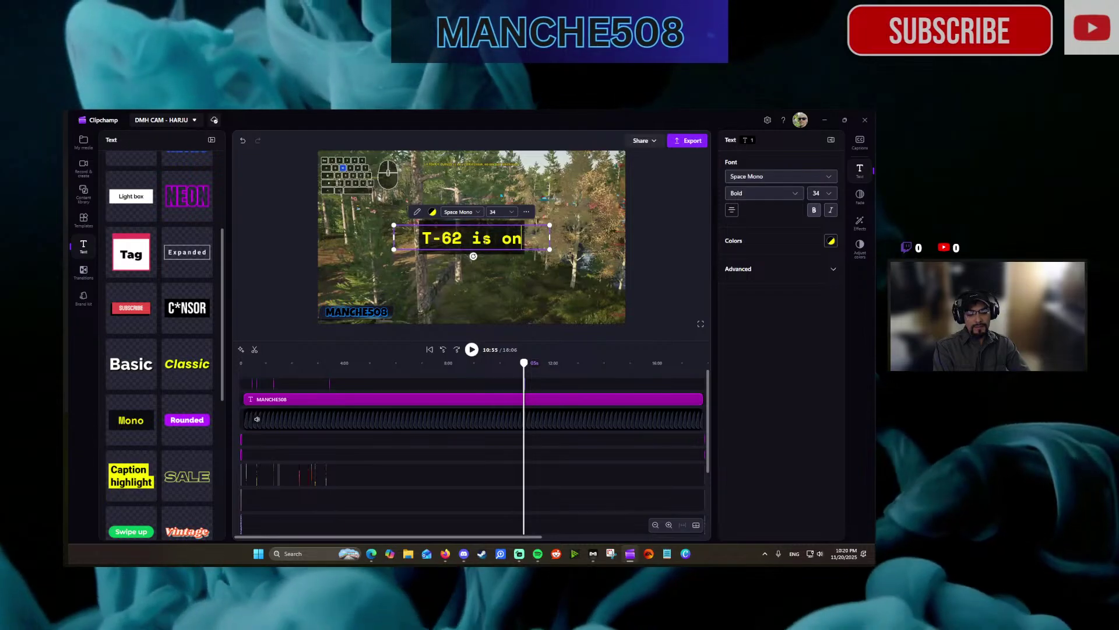
text( the frontlines)
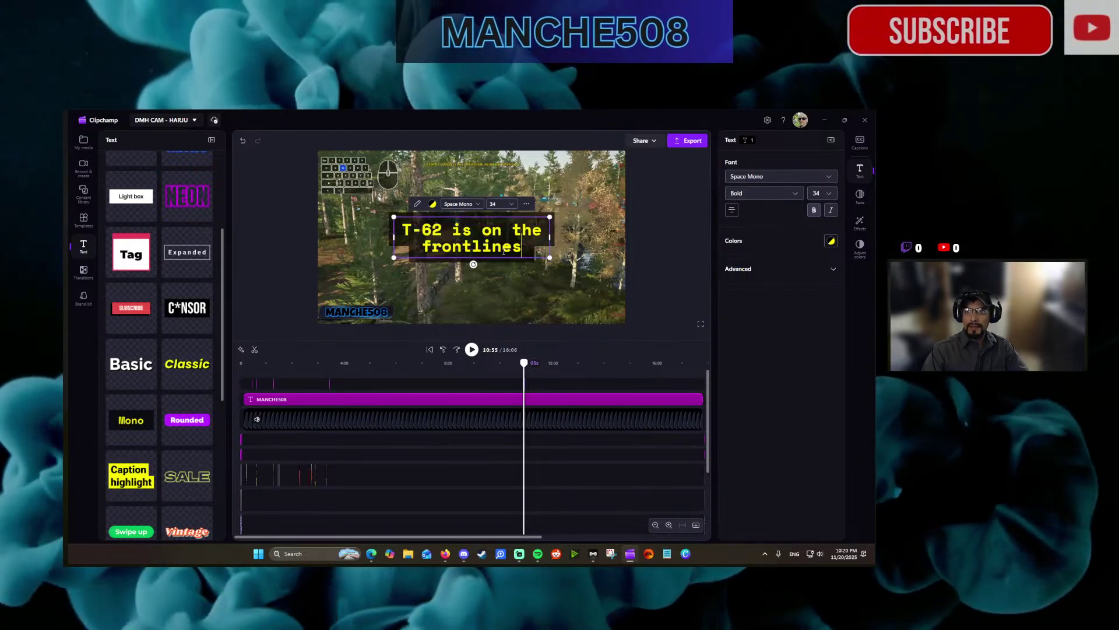
click(499, 202)
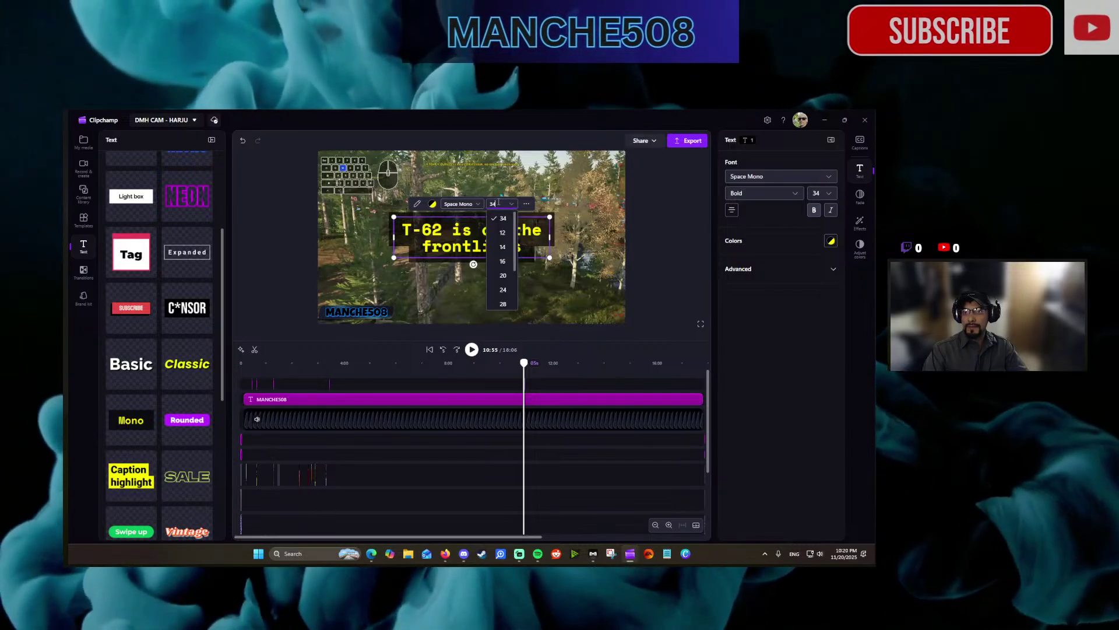
text(25)
key(Return)
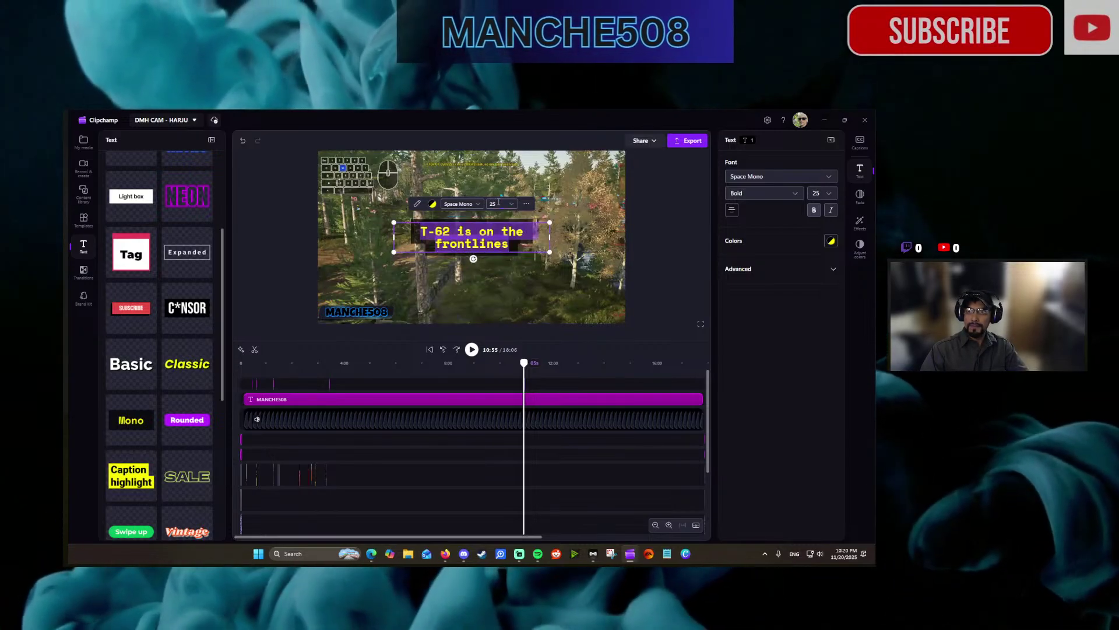
Move the T-62 caption to the top centre of the frame and give it a 0.5 s fade in and fade out.
click(459, 262)
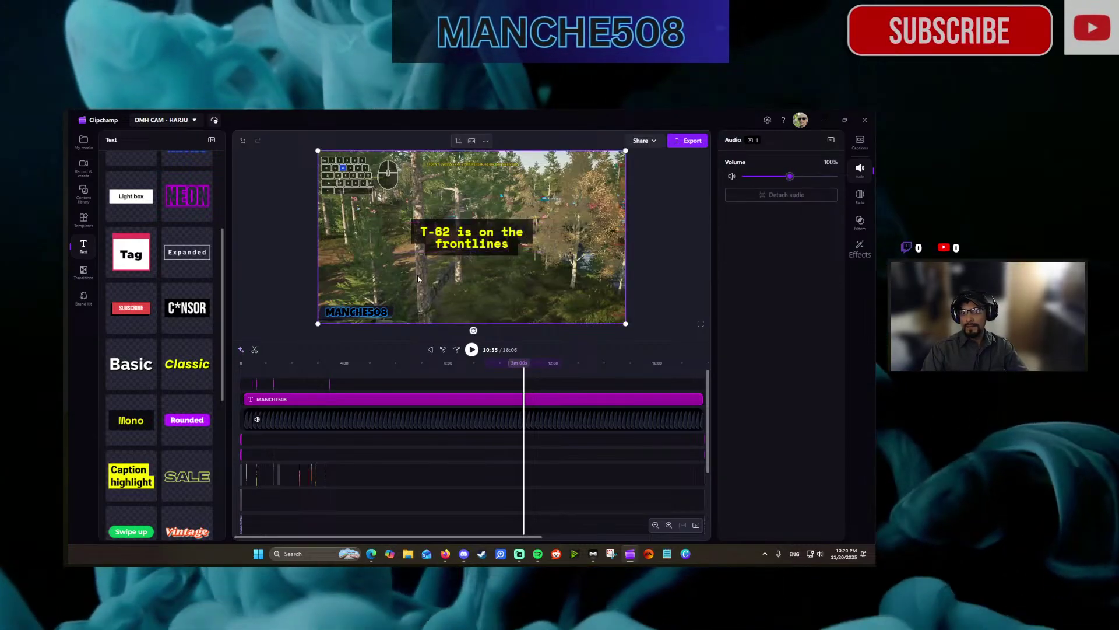
click(436, 248)
drag(435, 258, 433, 184)
click(859, 195)
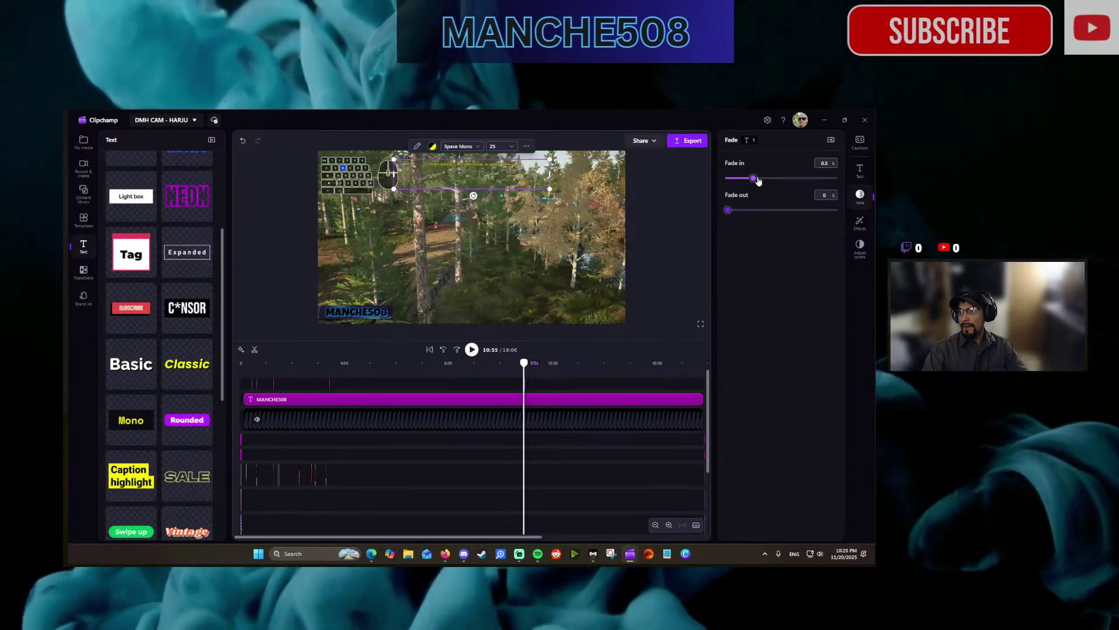
Play back the T-62 caption and shift its timeline clip earlier so it starts at 10:53.
click(443, 349)
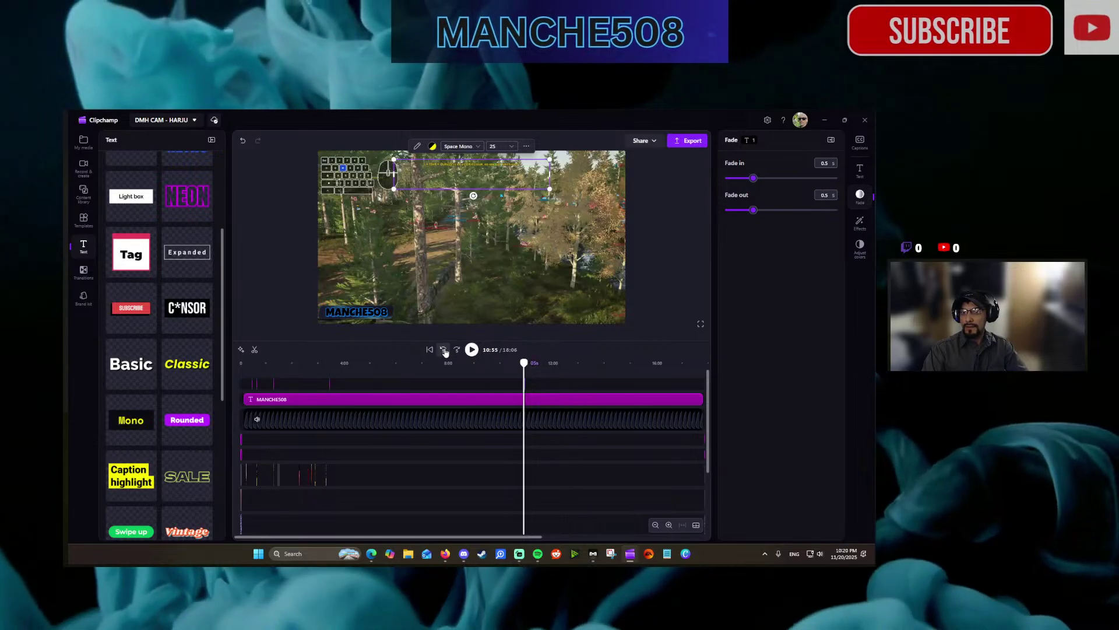
click(471, 350)
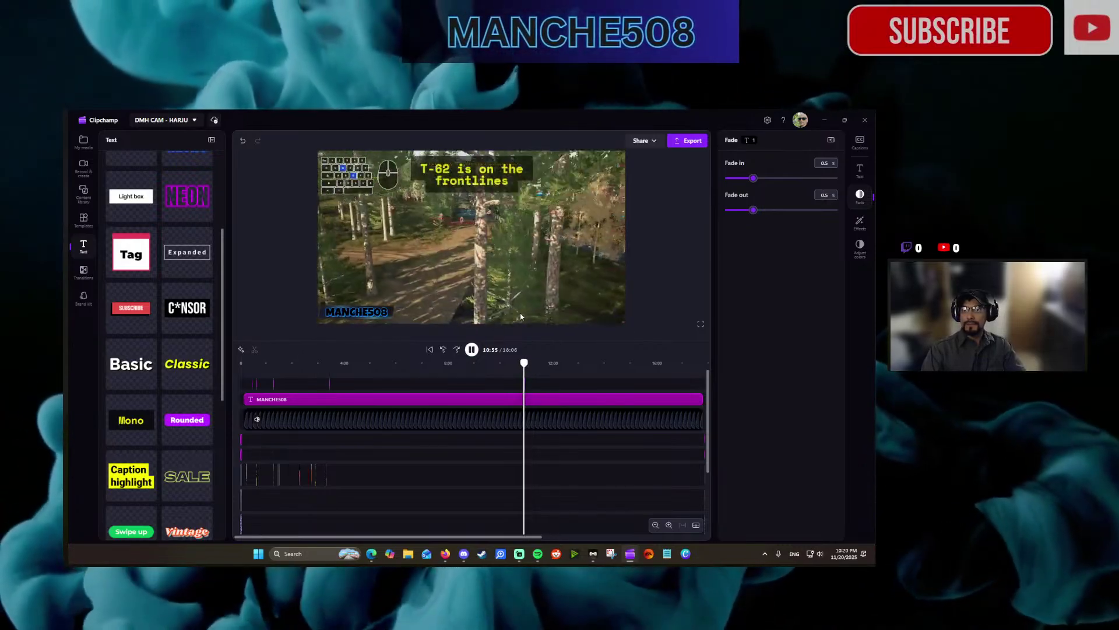
click(473, 350)
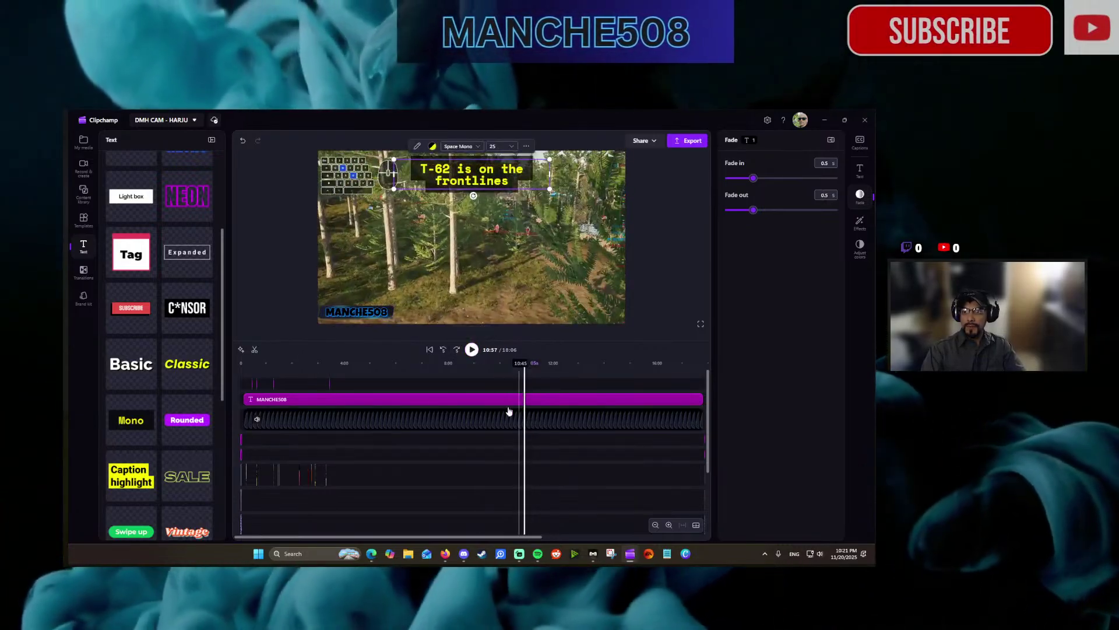
click(472, 350)
click(668, 525)
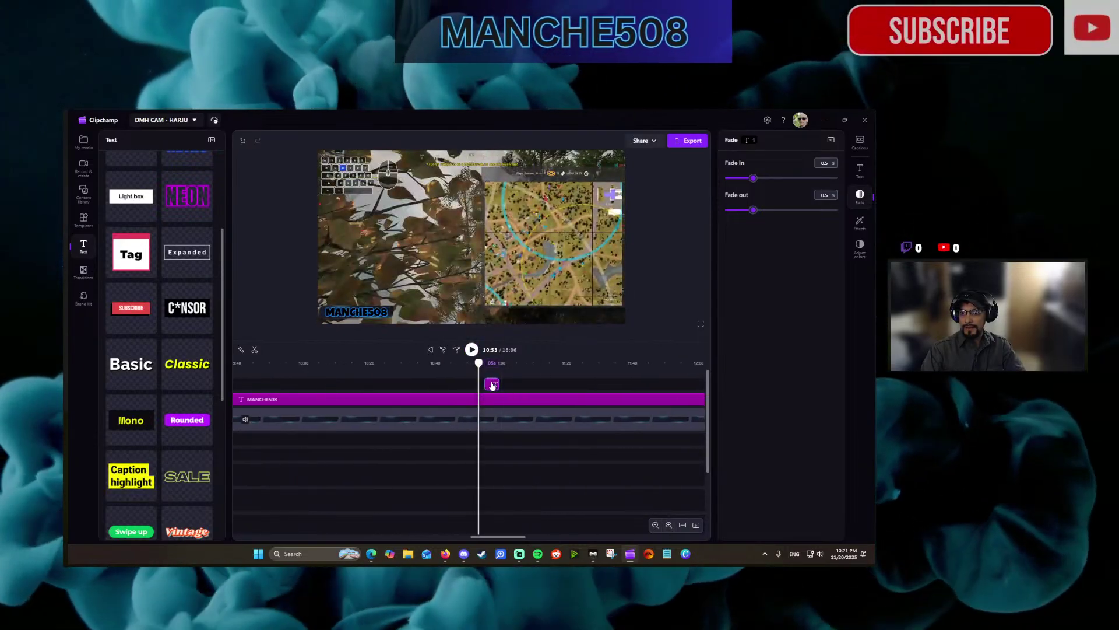
Add a second Mono title shortly after the T-62 caption and change its text to "How long will it last?".
click(472, 349)
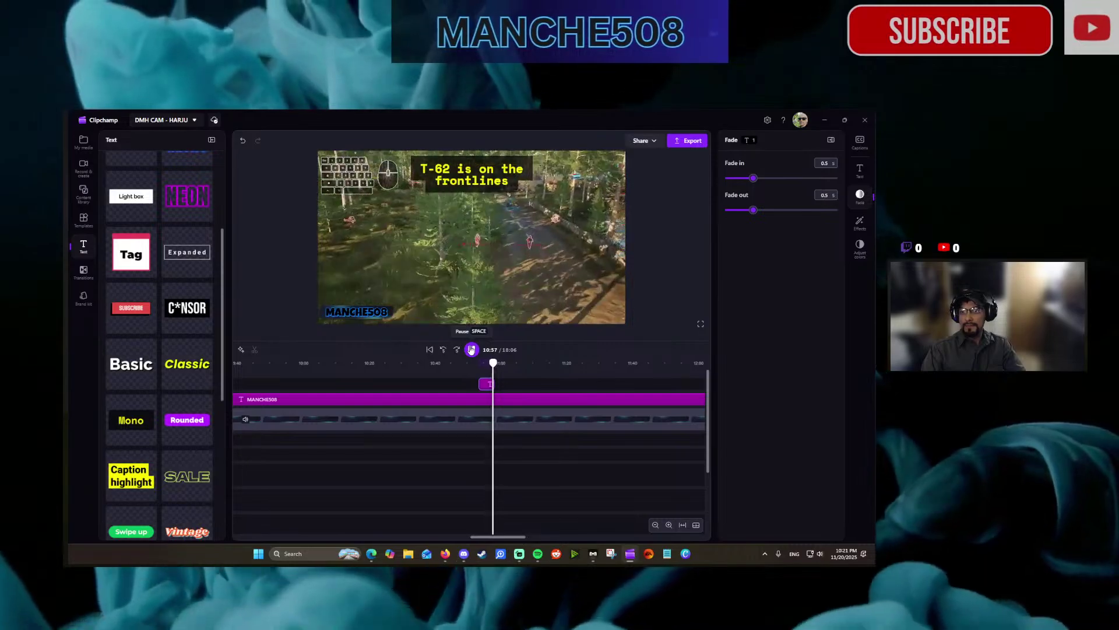
click(471, 349)
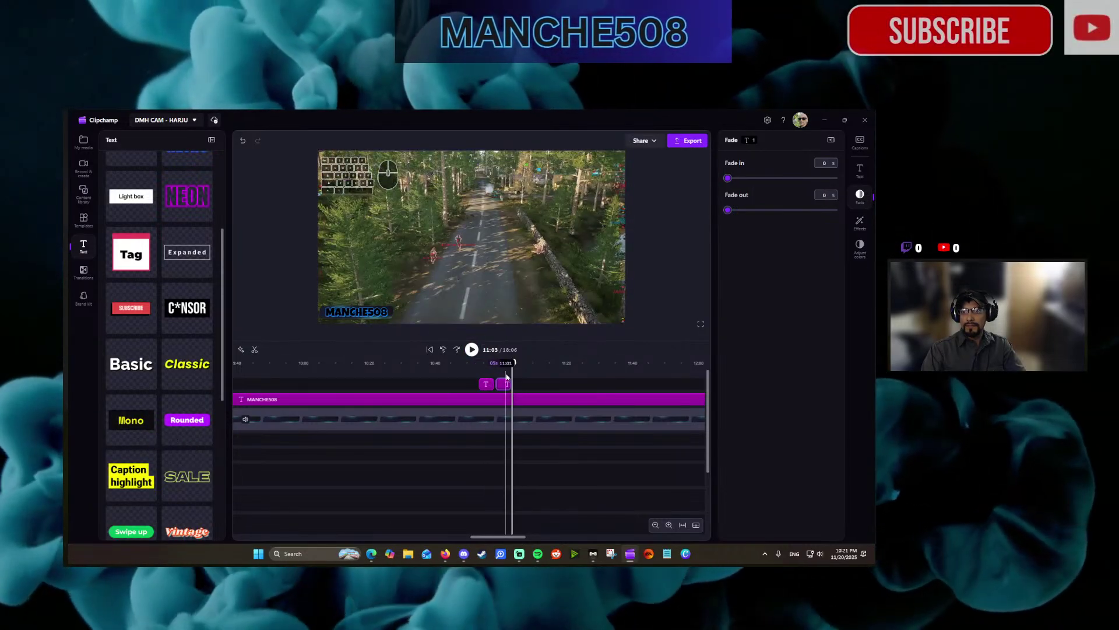
click(504, 382)
click(501, 385)
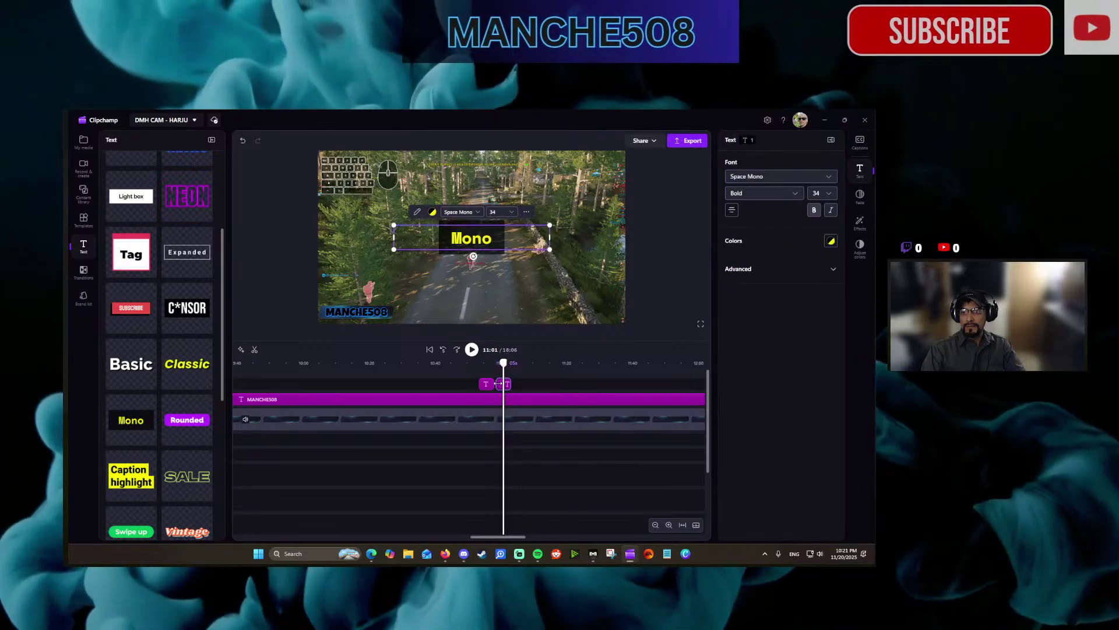
double_click(474, 237)
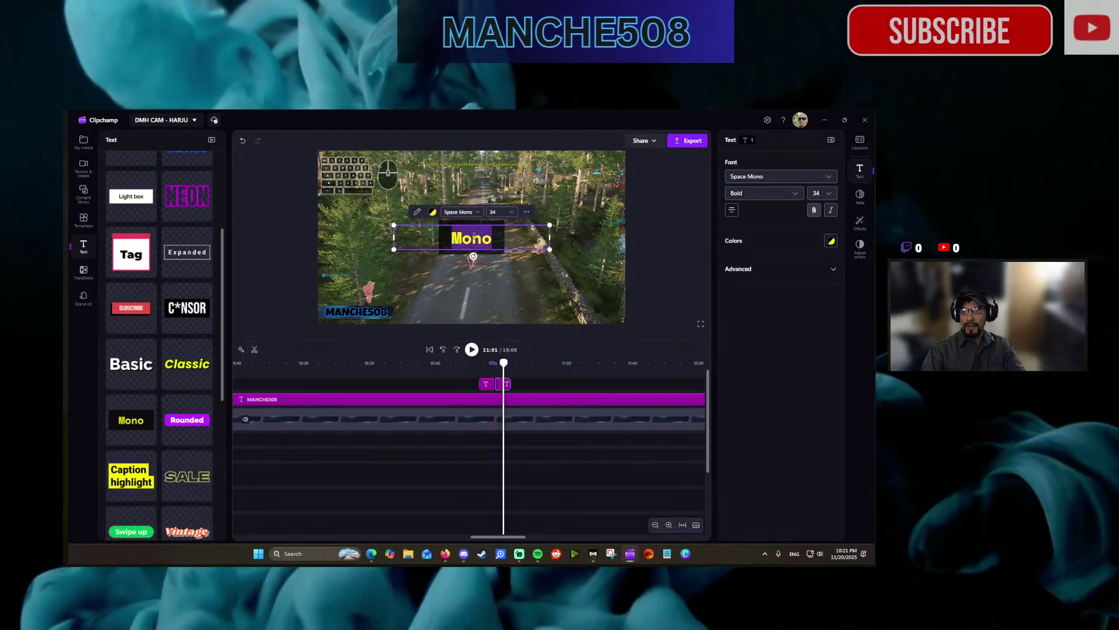
text(How long will it last?>)
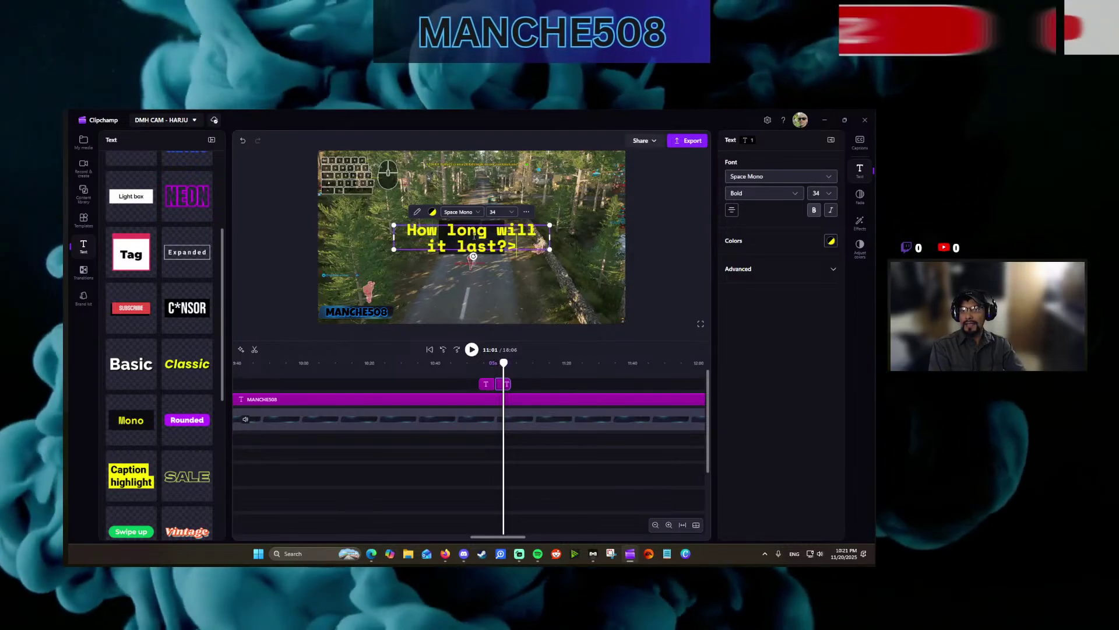
key(BackSpace)
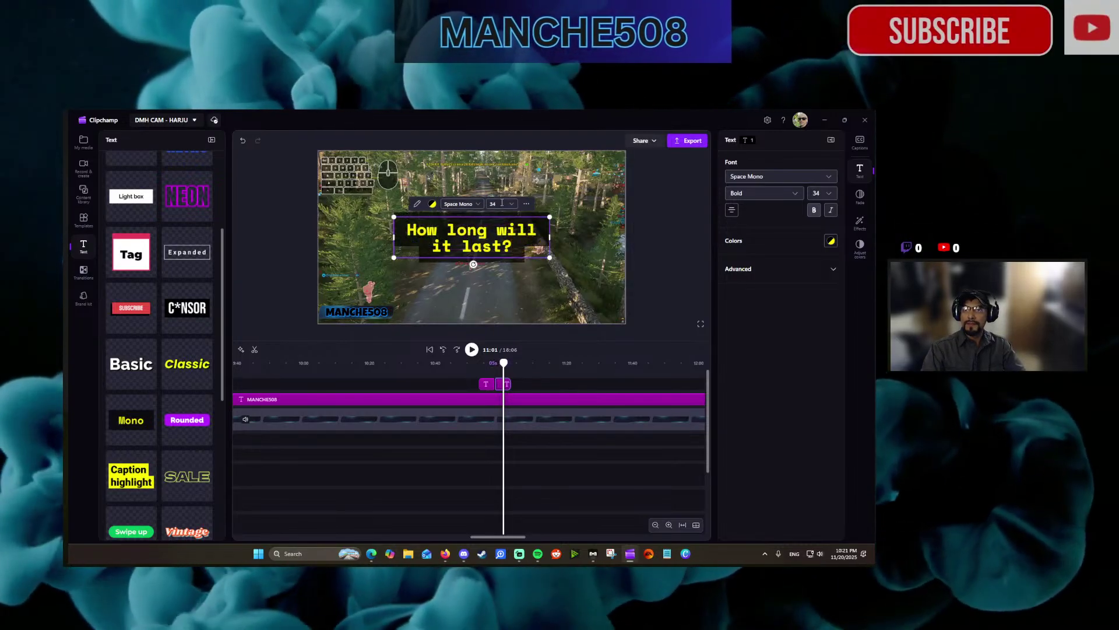
Set the second caption's font size to 25 and move it to the top centre of the frame.
click(503, 203)
text(25)
key(Return)
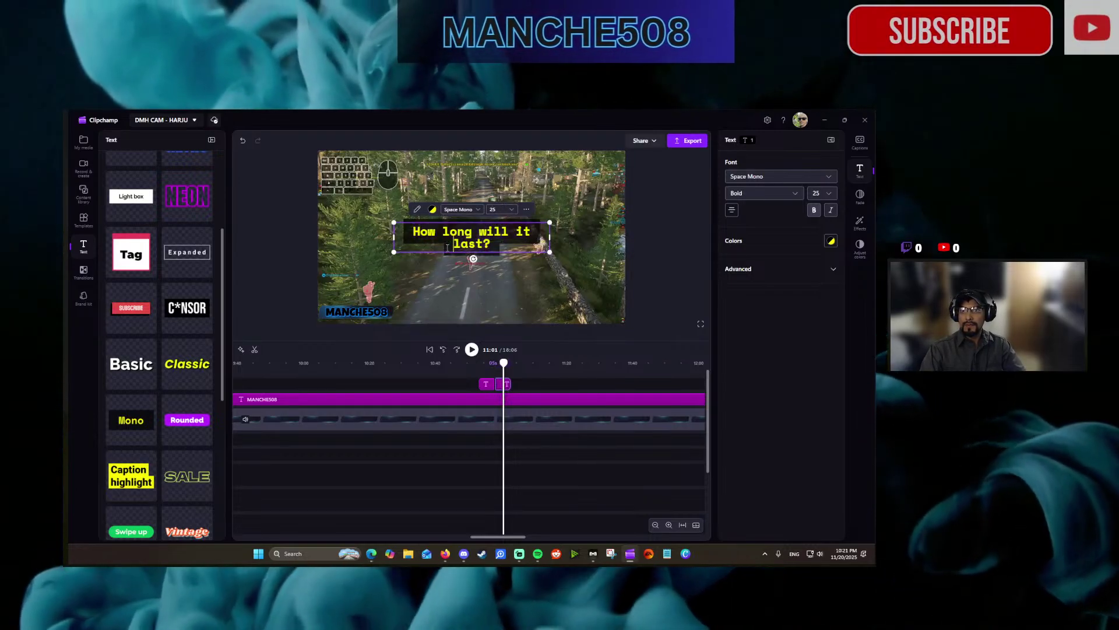
drag(446, 248, 449, 185)
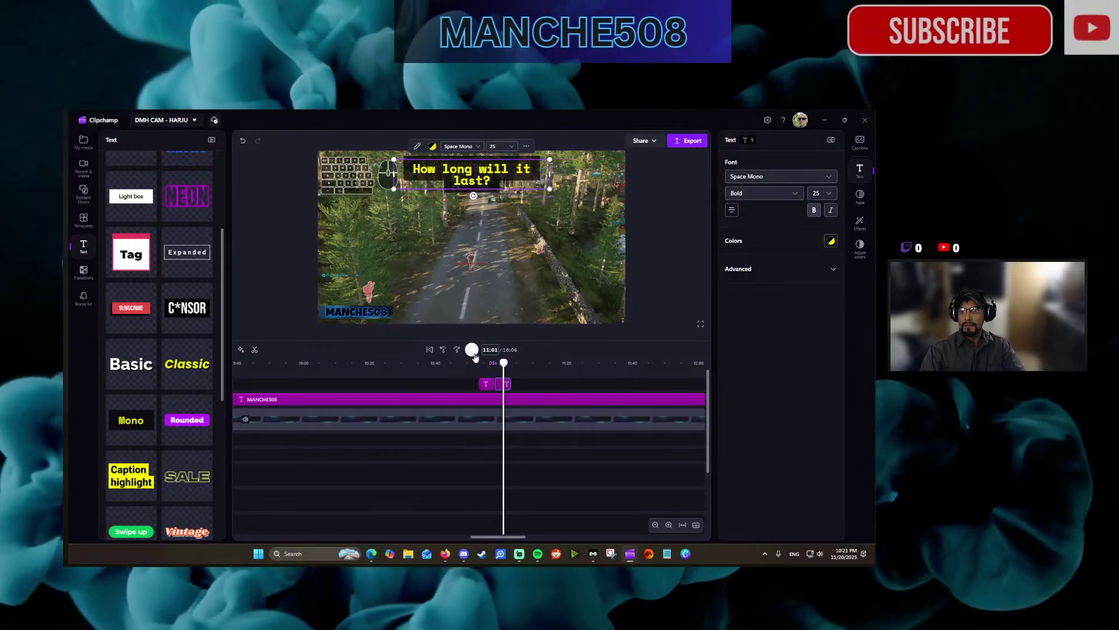
Review the footage after the second caption and park the playhead at 11:20.
click(459, 350)
click(459, 350)
click(458, 350)
click(458, 350)
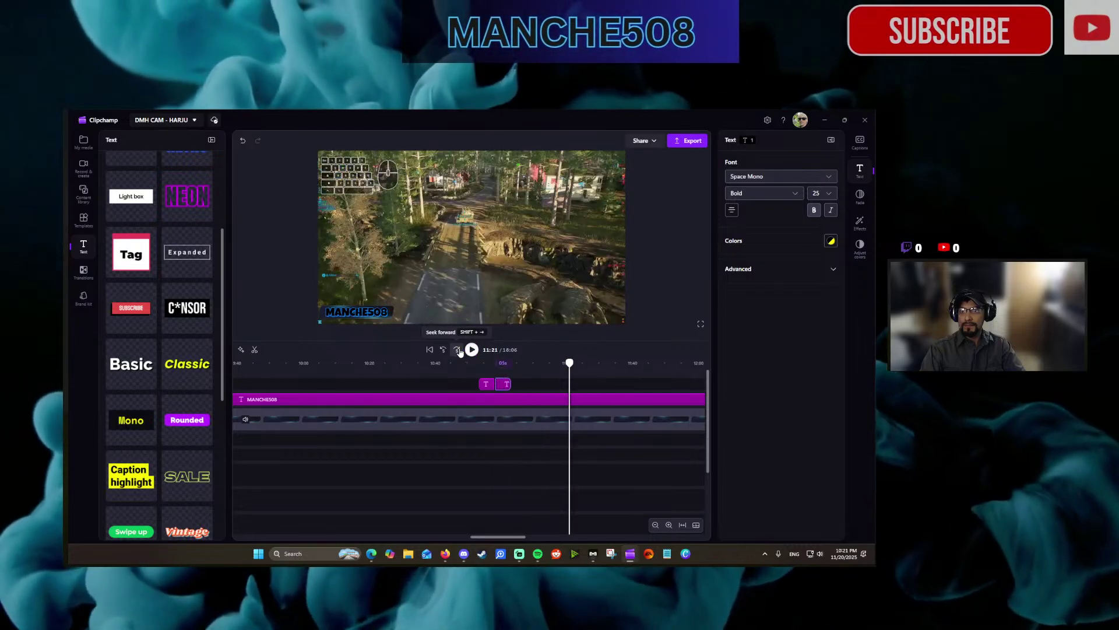
click(458, 350)
click(443, 350)
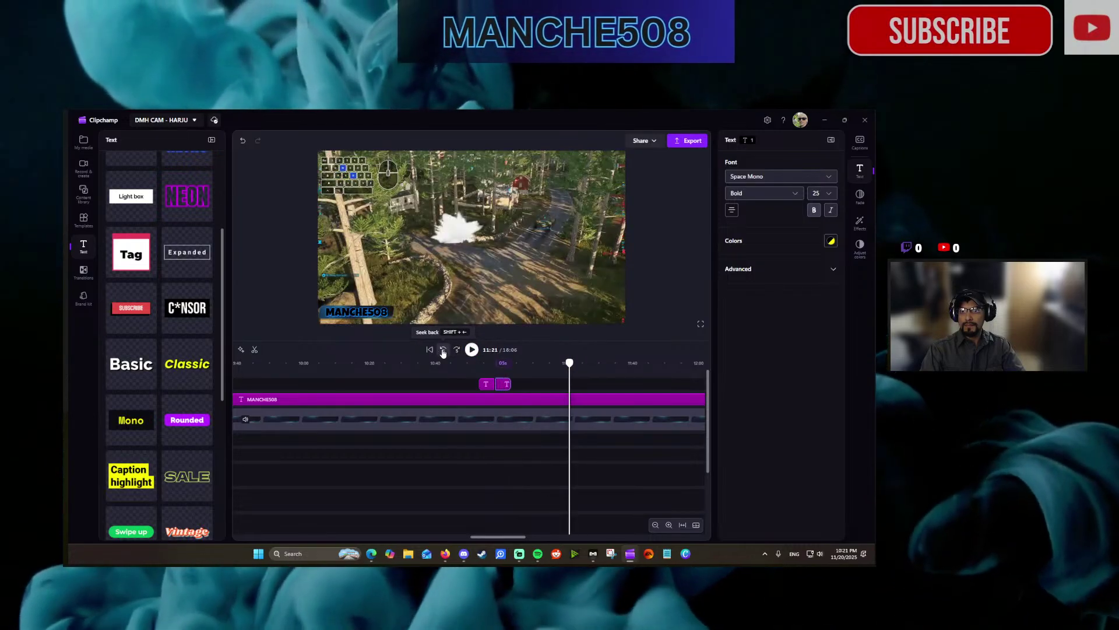
click(443, 350)
click(470, 353)
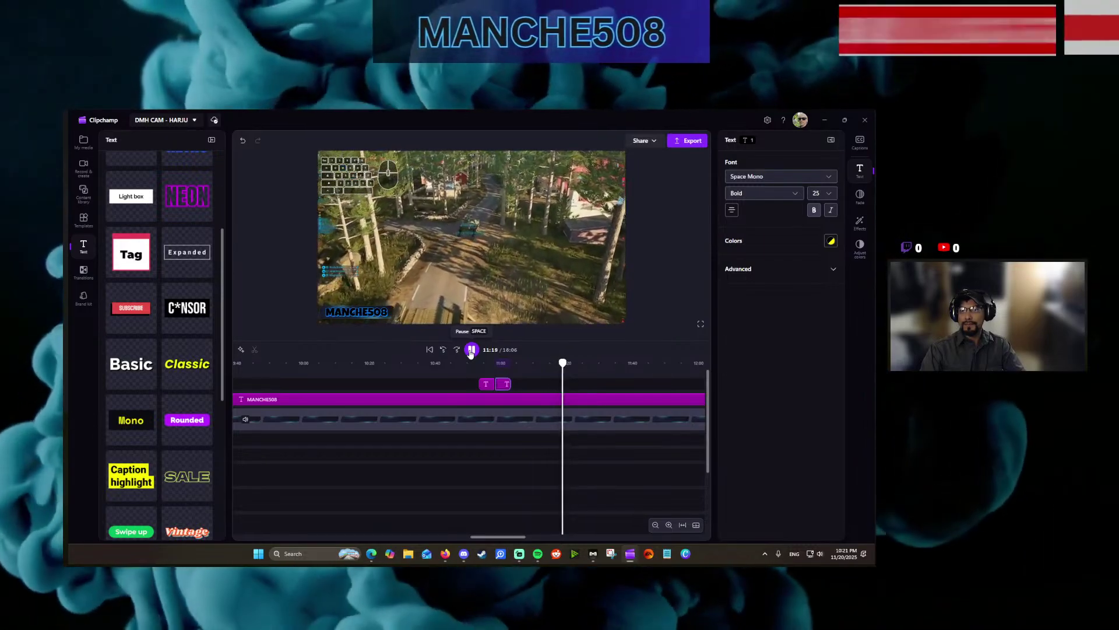
click(471, 350)
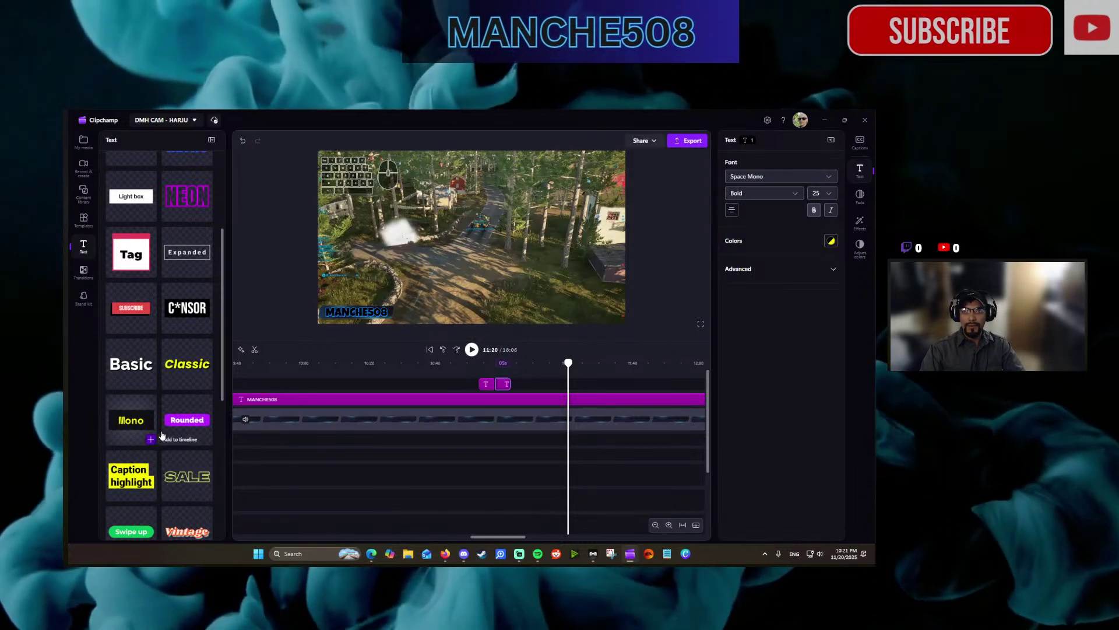
click(157, 440)
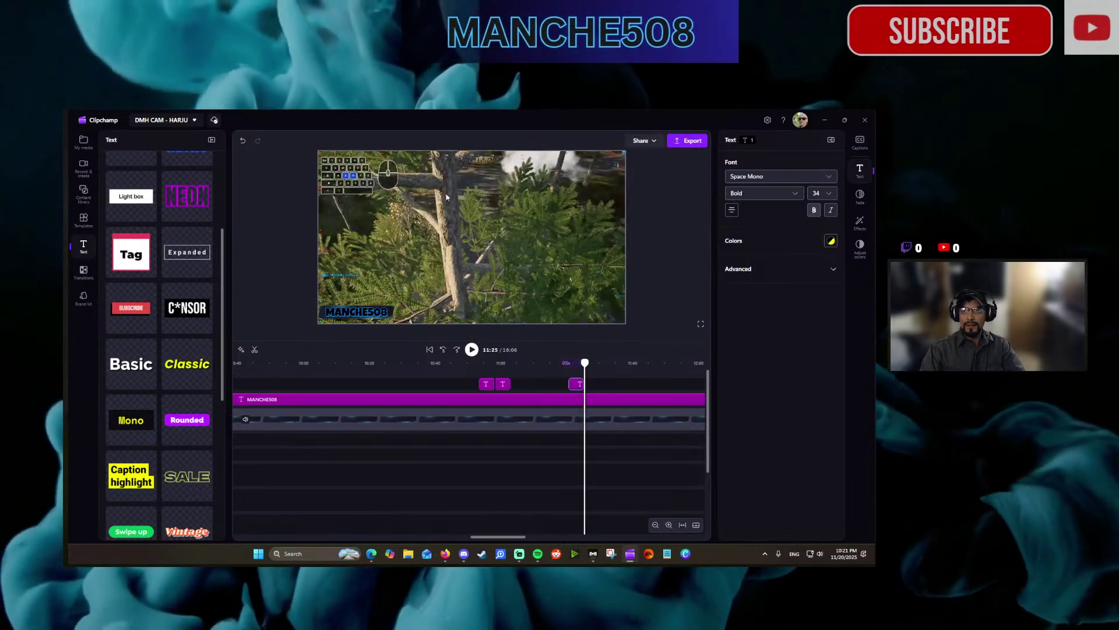
click(444, 350)
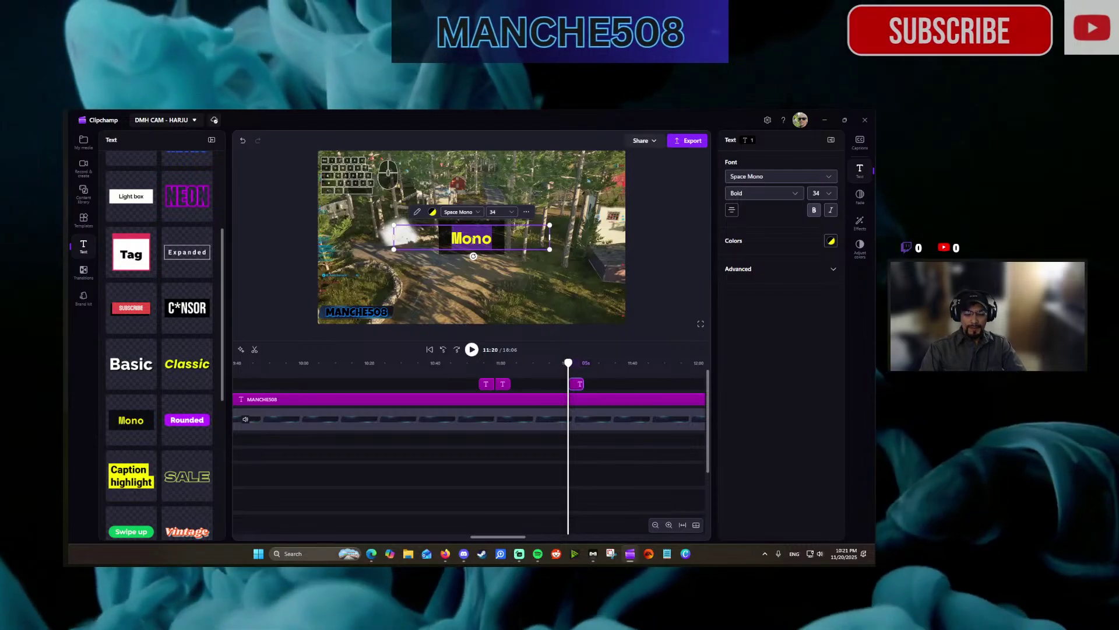
text(Failure)
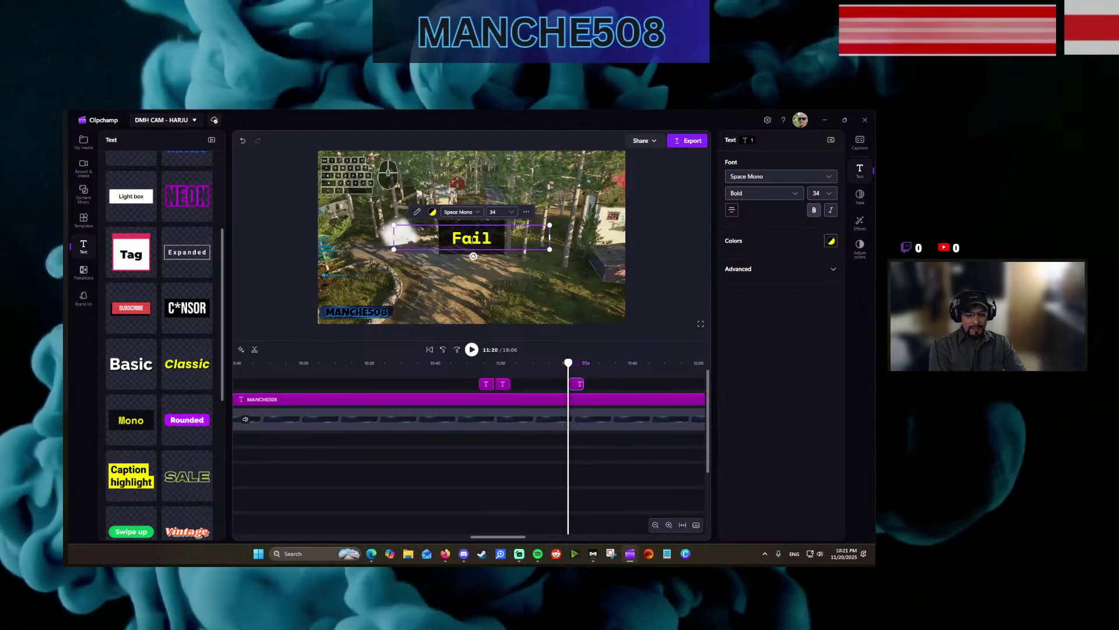
key(BackSpace)
key(BackSpace)
key(BackSpace)
key(BackSpace)
key(BackSpace)
key(BackSpace)
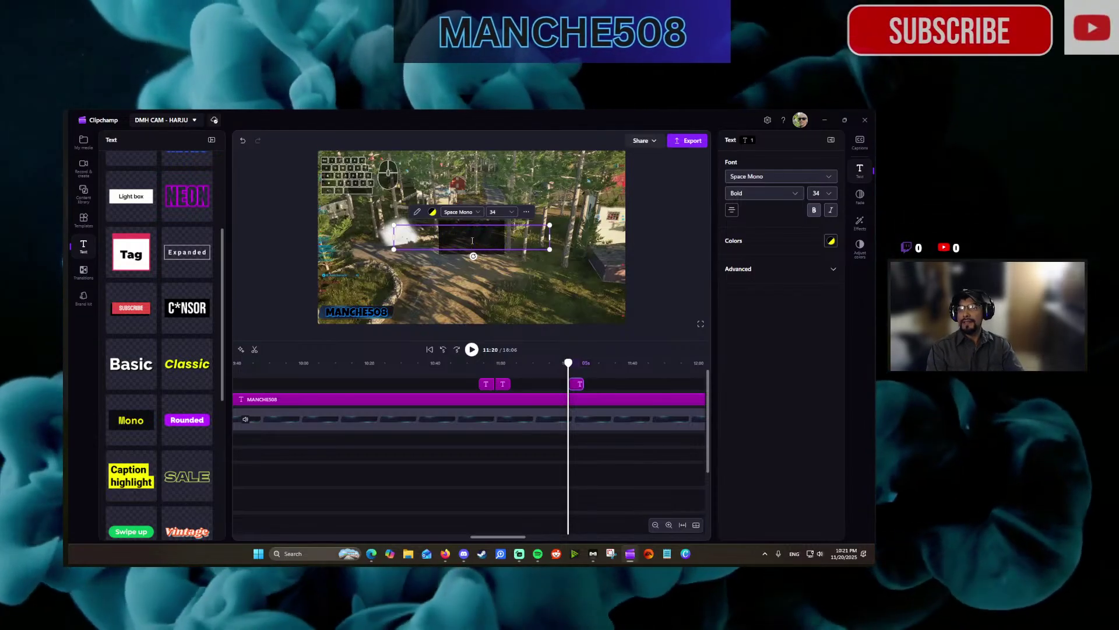
key(Return)
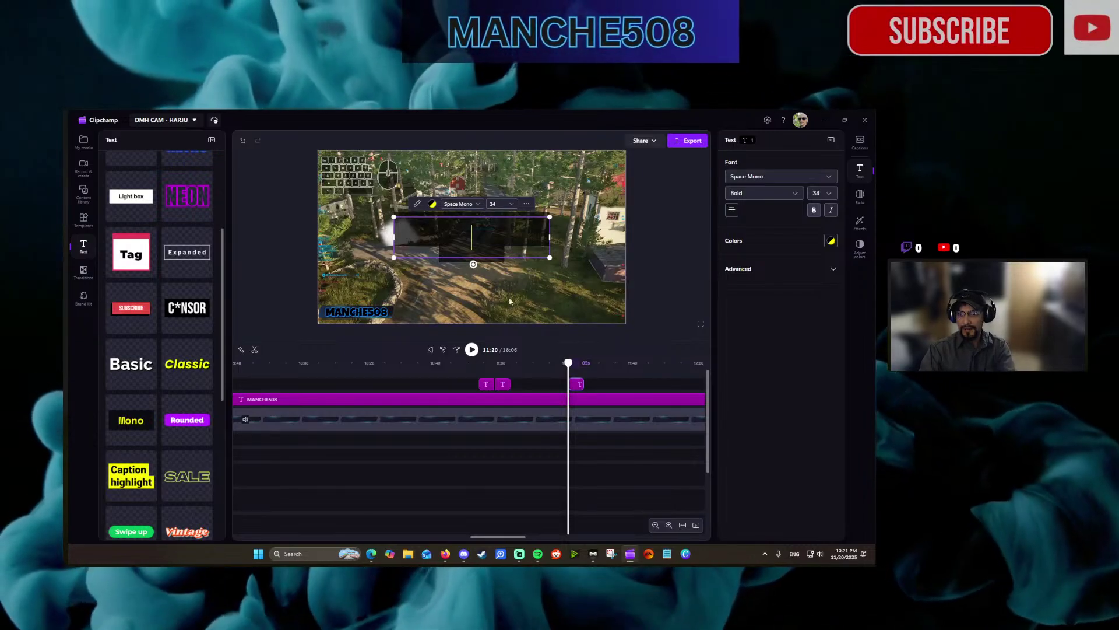
key(Delete)
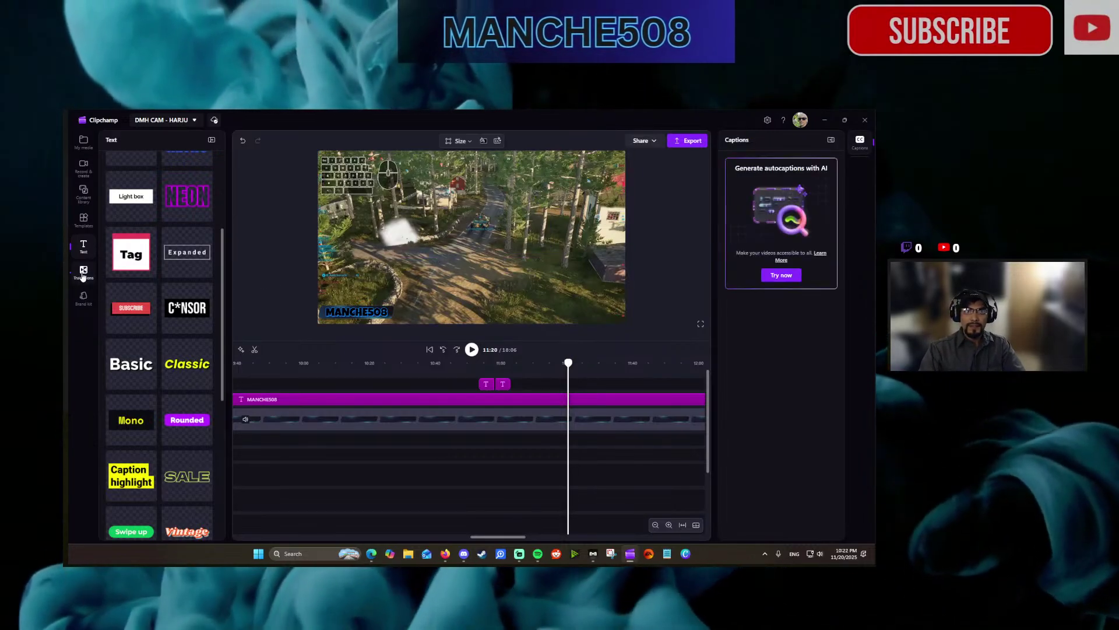
Search the content library for "failure".
click(83, 272)
click(83, 246)
click(83, 193)
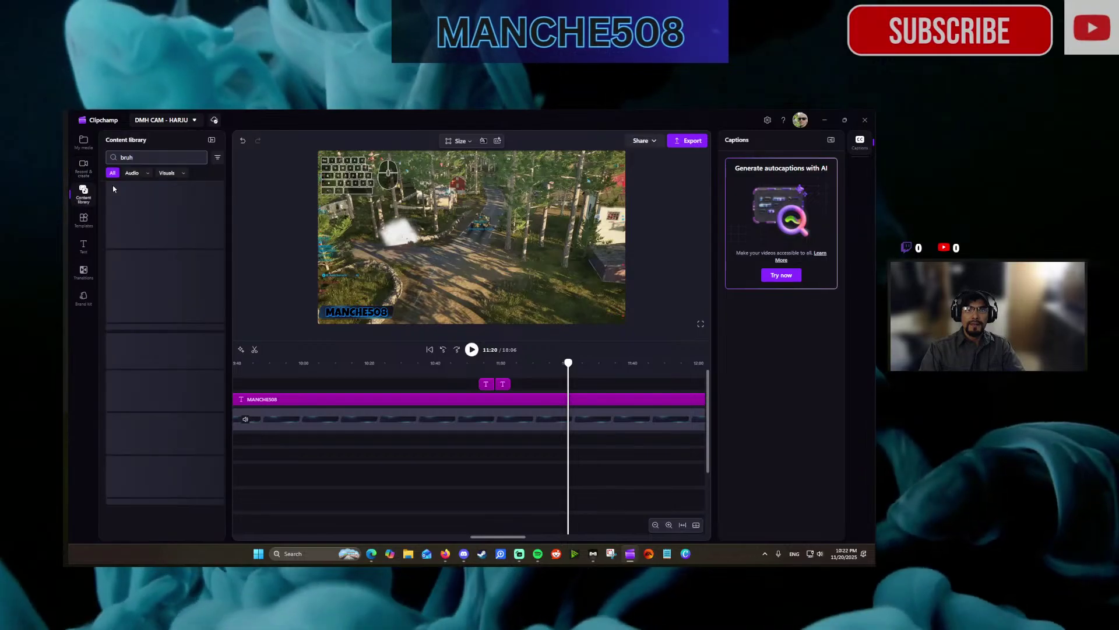
double_click(146, 156)
text(fail)
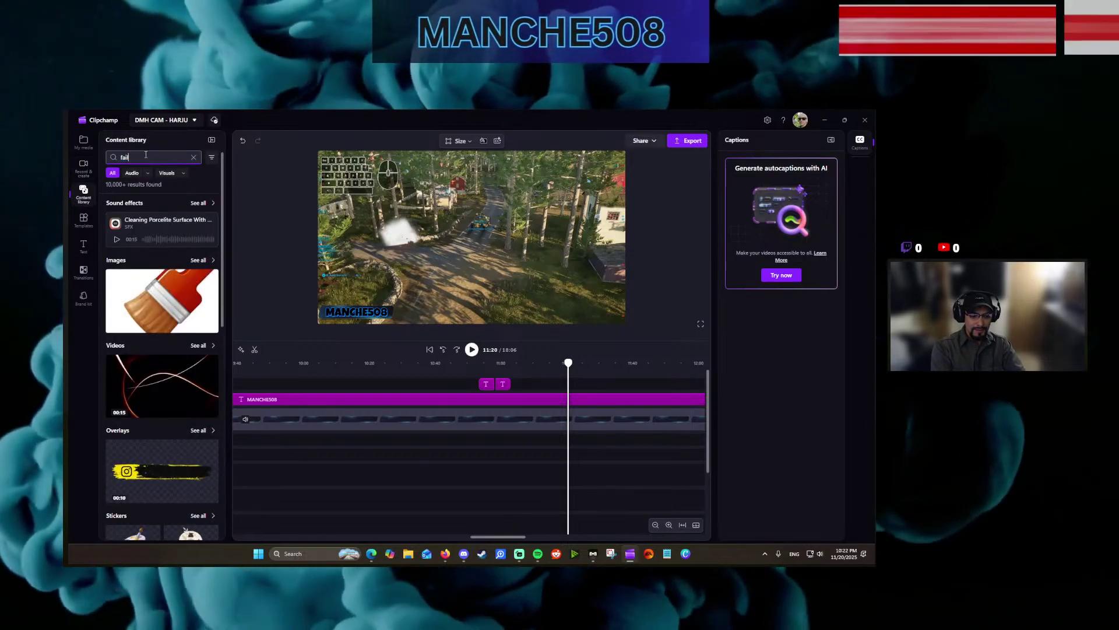
text(ure)
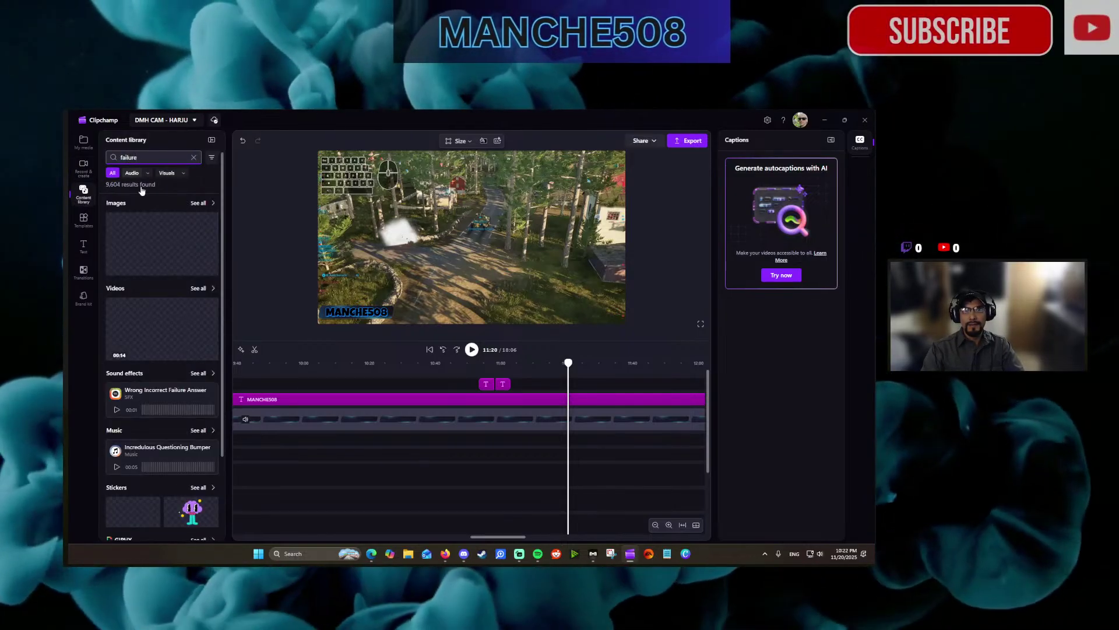
Show all GIPHY results and add the Bart Simpson cake GIF to the timeline at 11:20.
scroll(159, 408, down, 2)
click(214, 437)
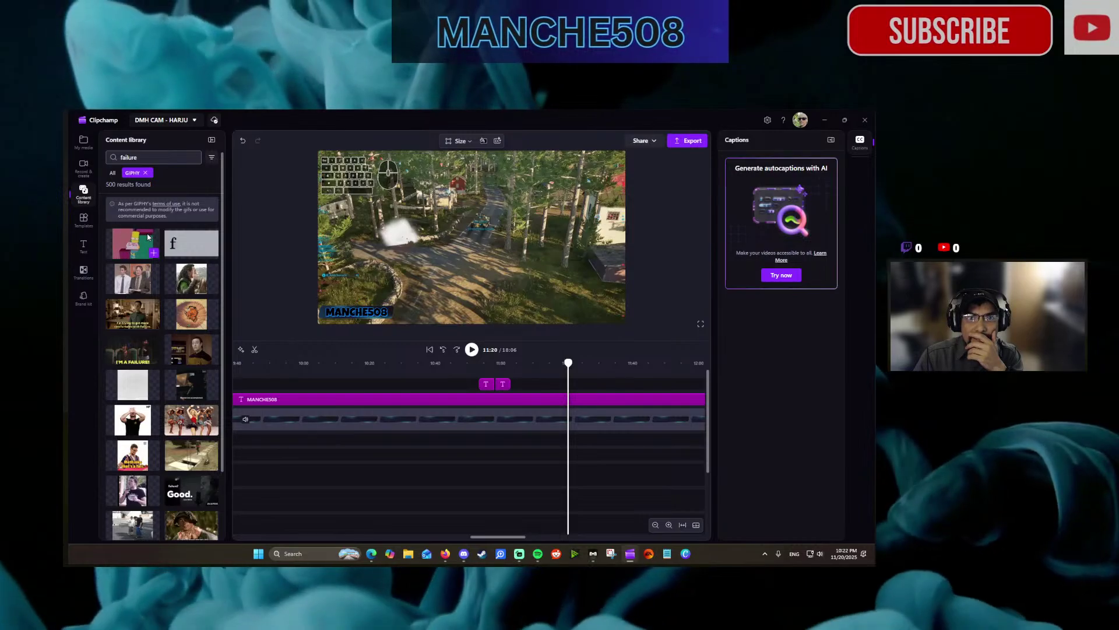
click(153, 253)
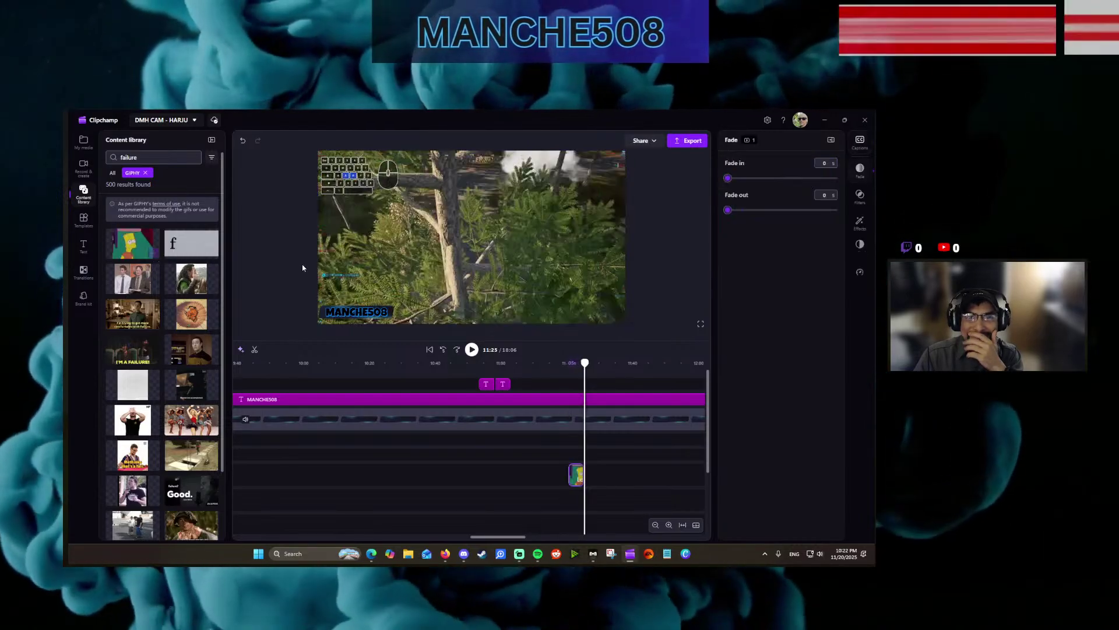
click(577, 469)
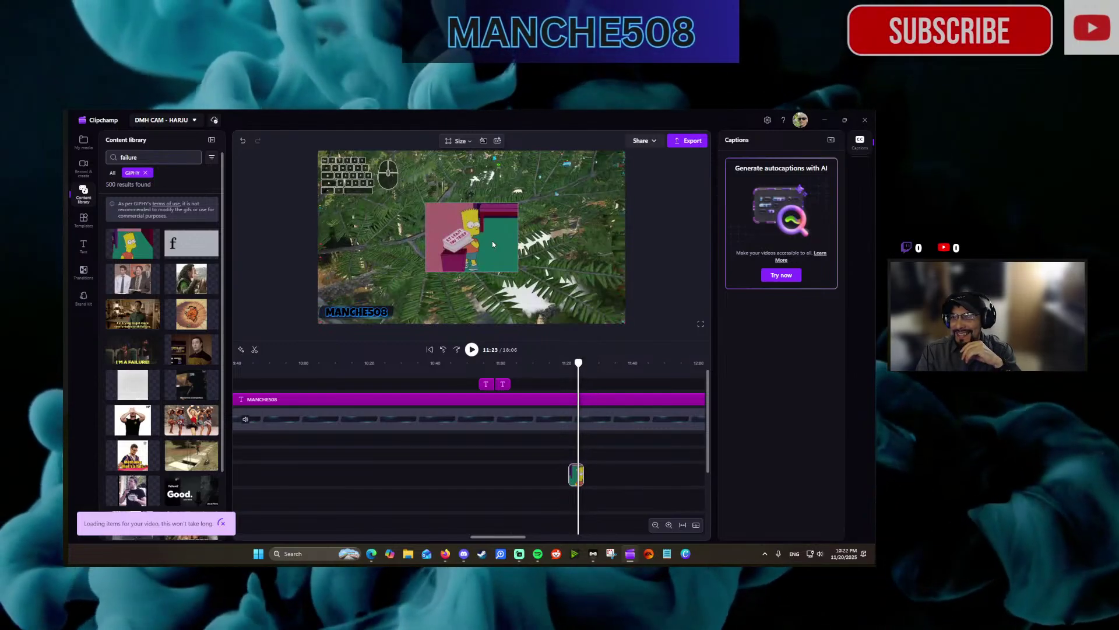
Set the Simpsons GIF's fade in and fade out to 0.5 s and place it, scaled down, at the bottom centre of the frame.
click(493, 244)
click(751, 181)
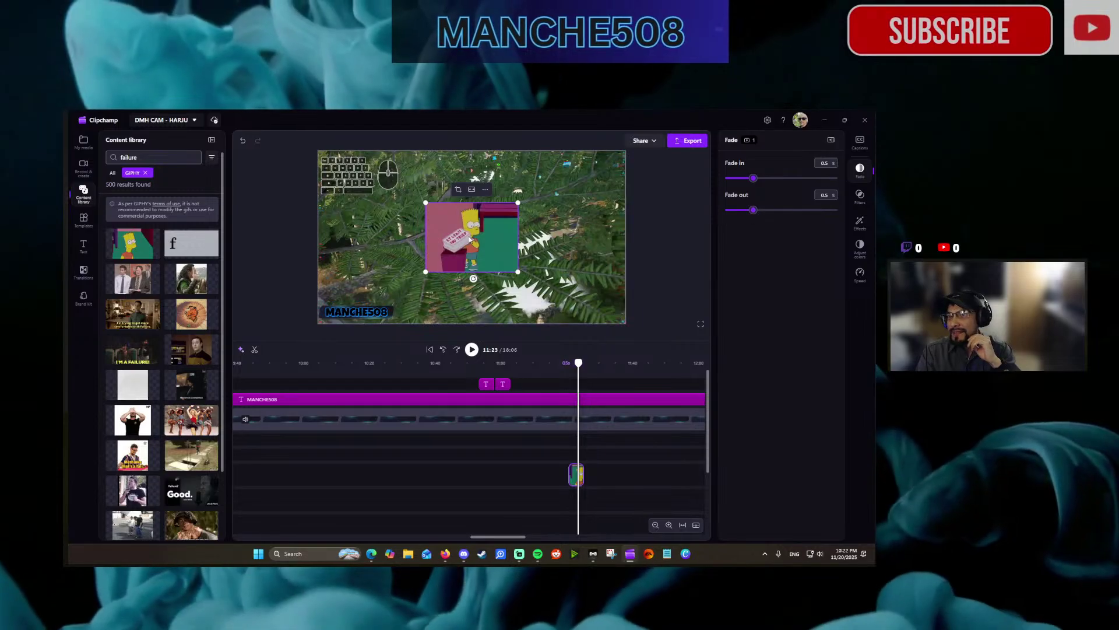
drag(478, 243, 475, 281)
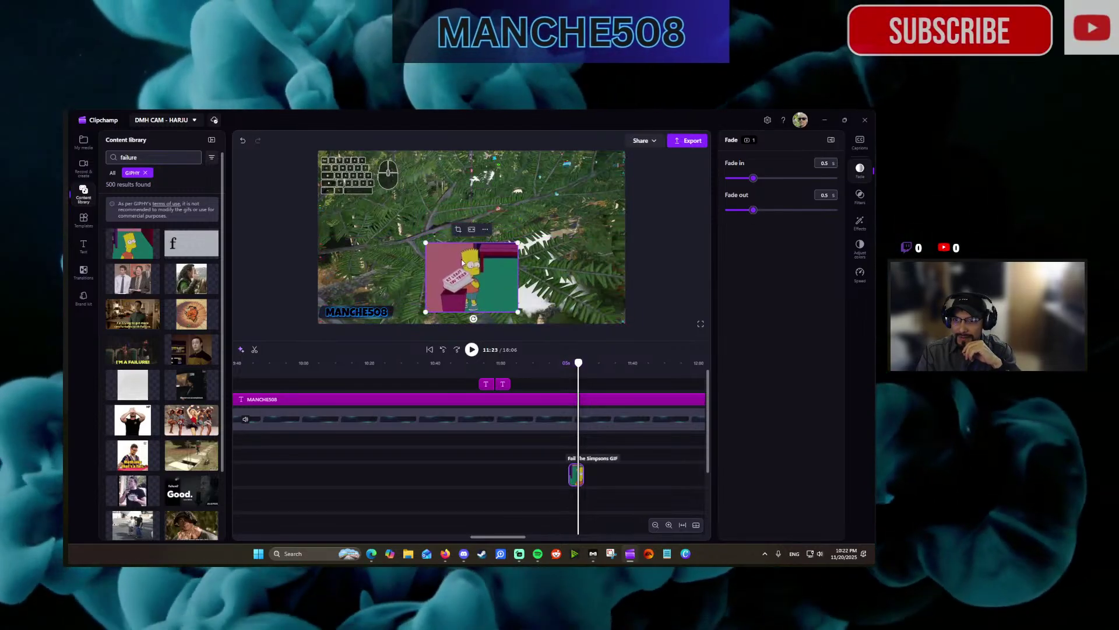
drag(426, 241, 475, 292)
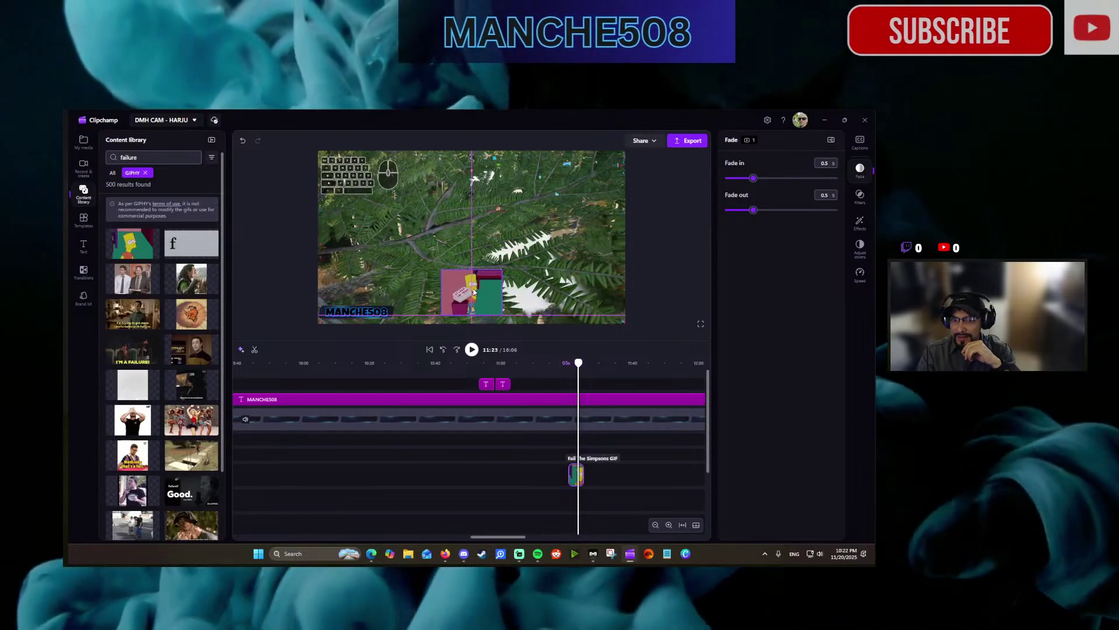
Play the section with the GIF from just before it starts and stop at 11:25.
click(457, 351)
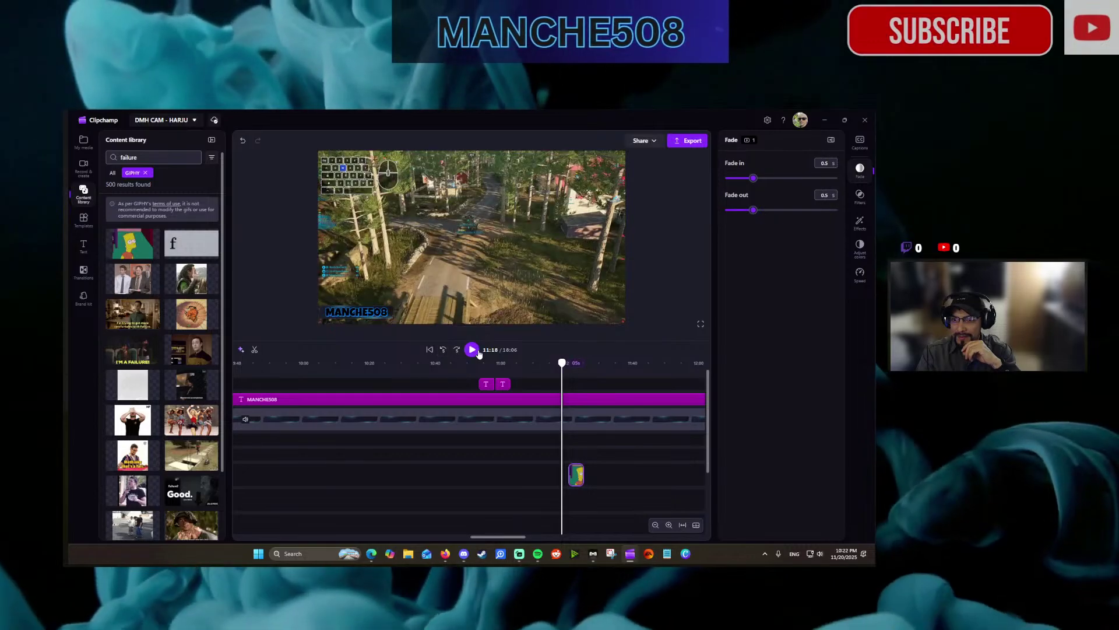
click(472, 351)
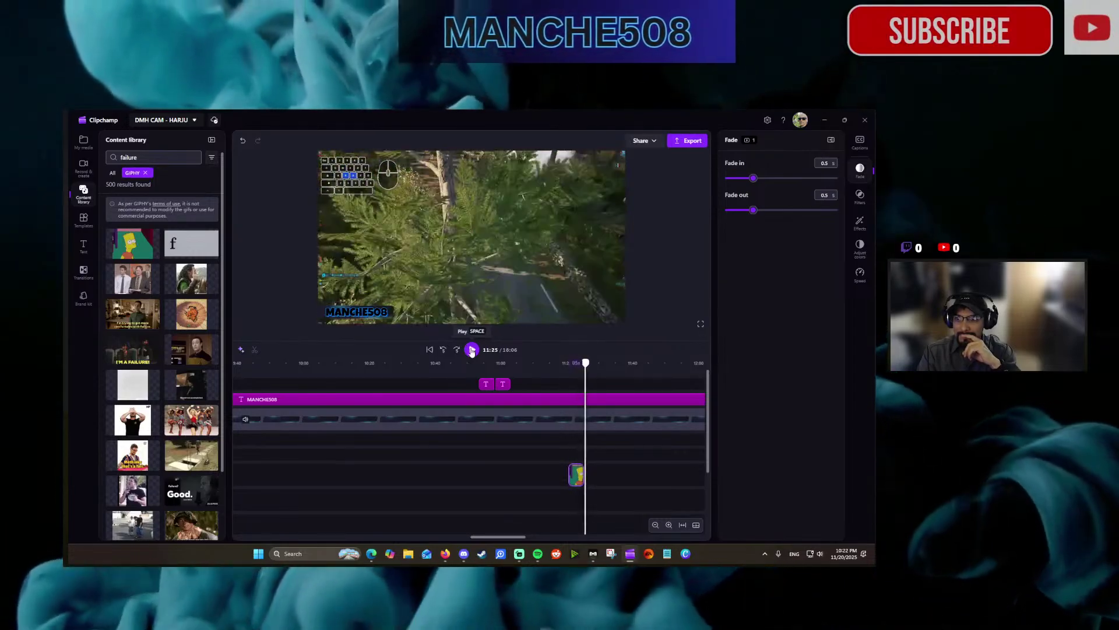
click(472, 350)
Show all text styles and add a Mono text to the timeline at 11:25.
click(83, 246)
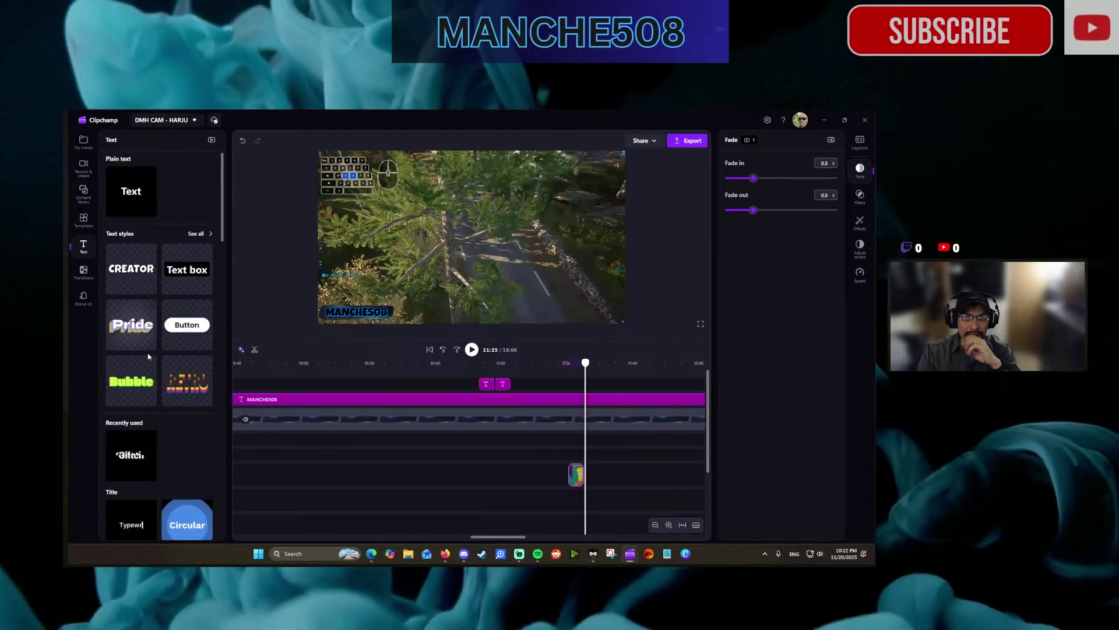
click(204, 232)
scroll(182, 289, down, 3)
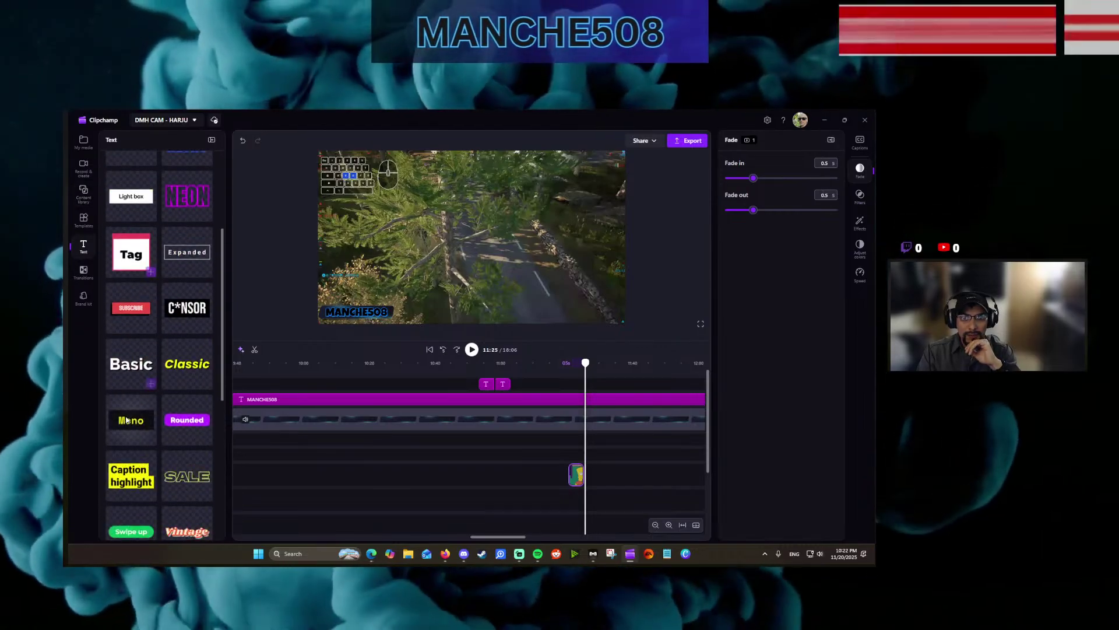
drag(181, 290, 467, 272)
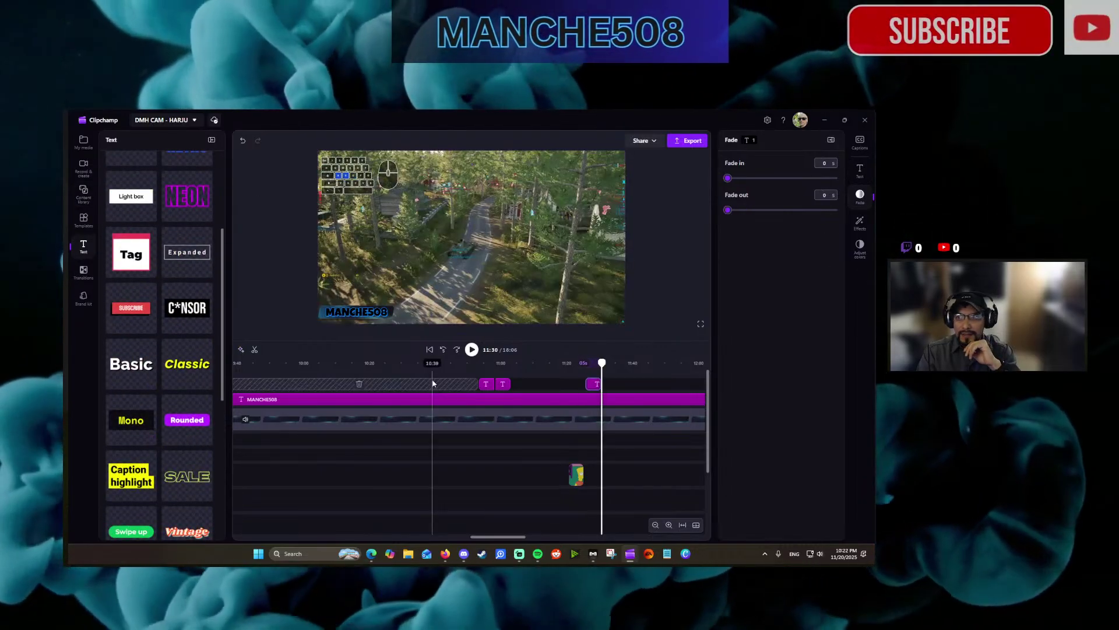
Replace the new Mono caption's text with "Abrams is pursuing the T-62".
click(596, 383)
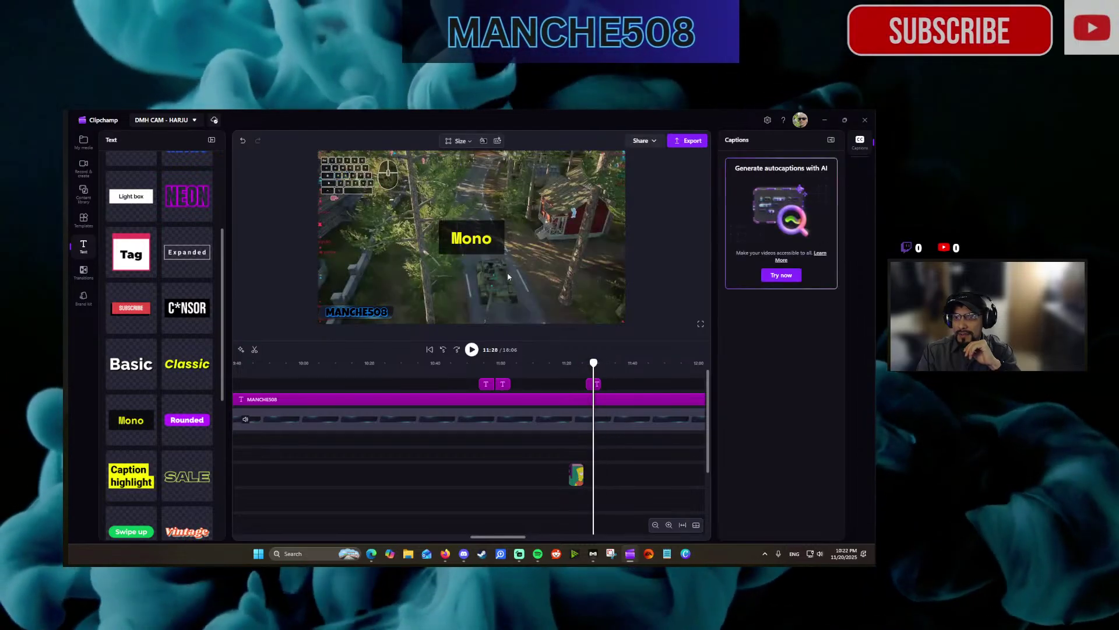
click(484, 246)
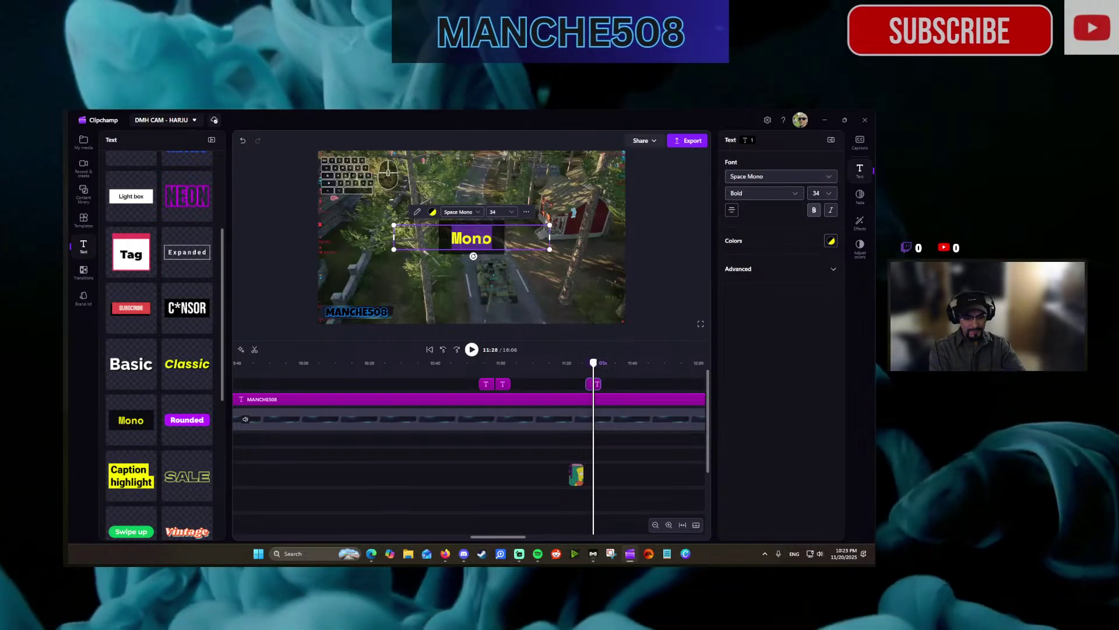
text(Abram)
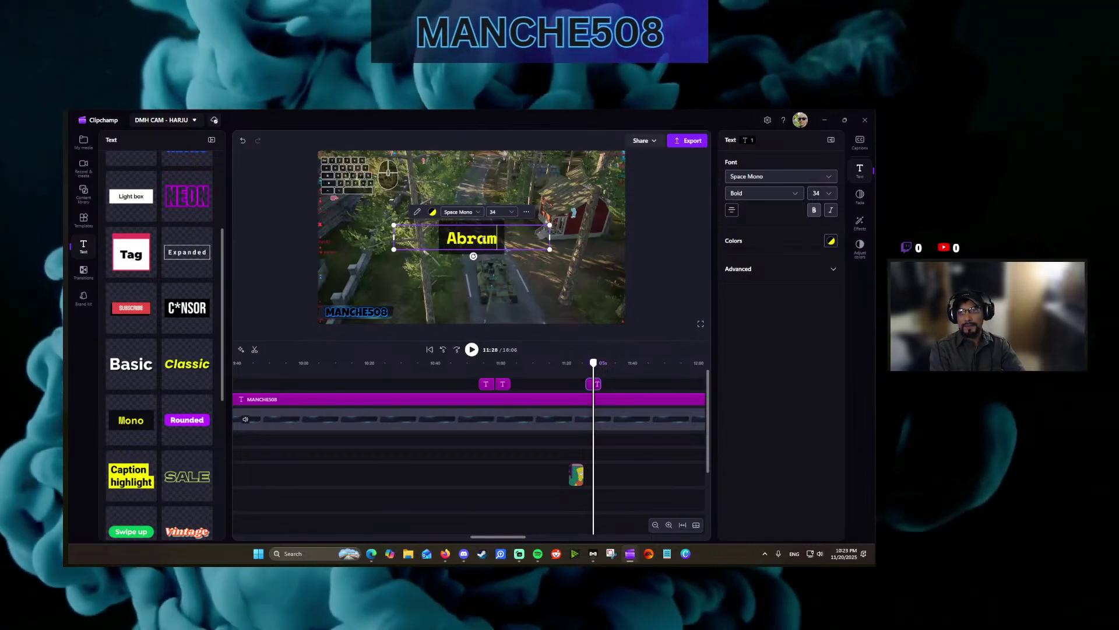
text(s)
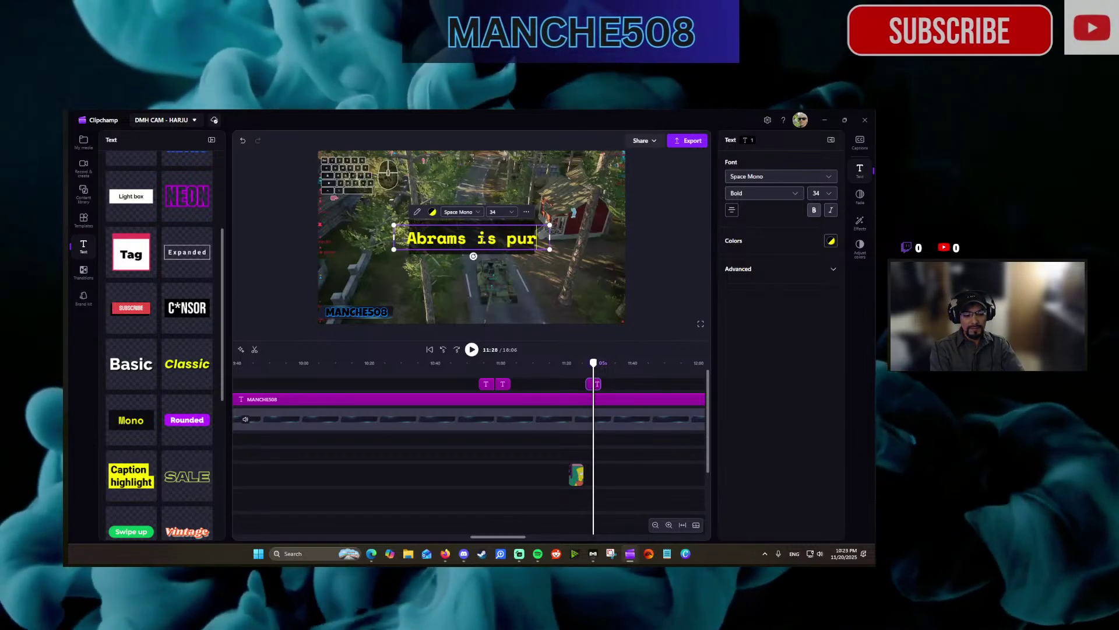
text(is pursuing the T)
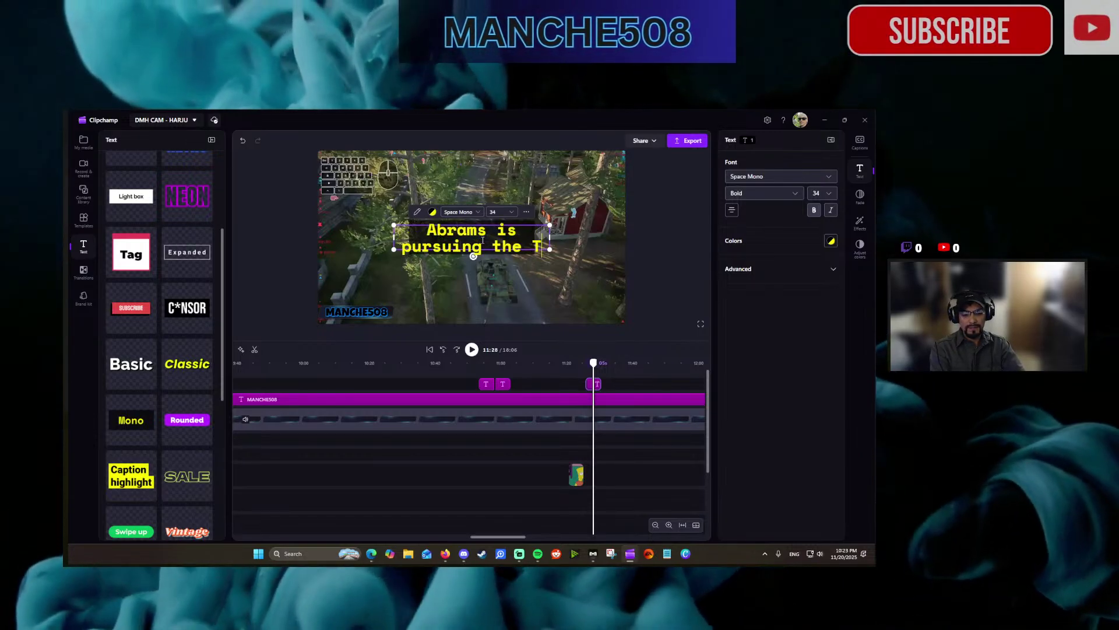
text(-62)
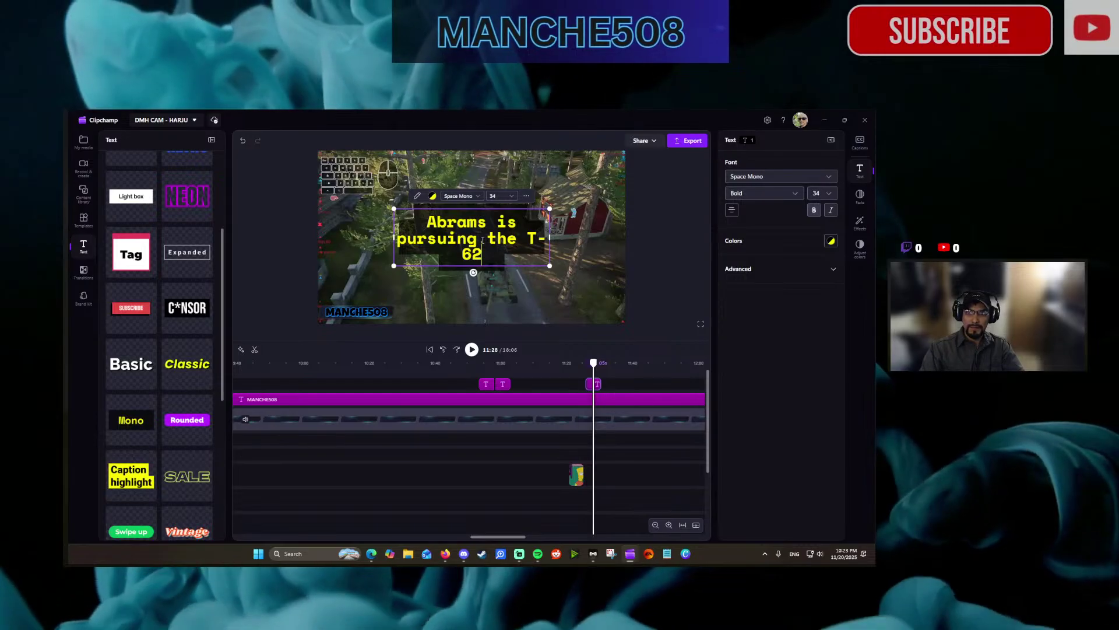
Set the Abrams caption's font size to 25 and move it to the top centre of the frame.
click(494, 196)
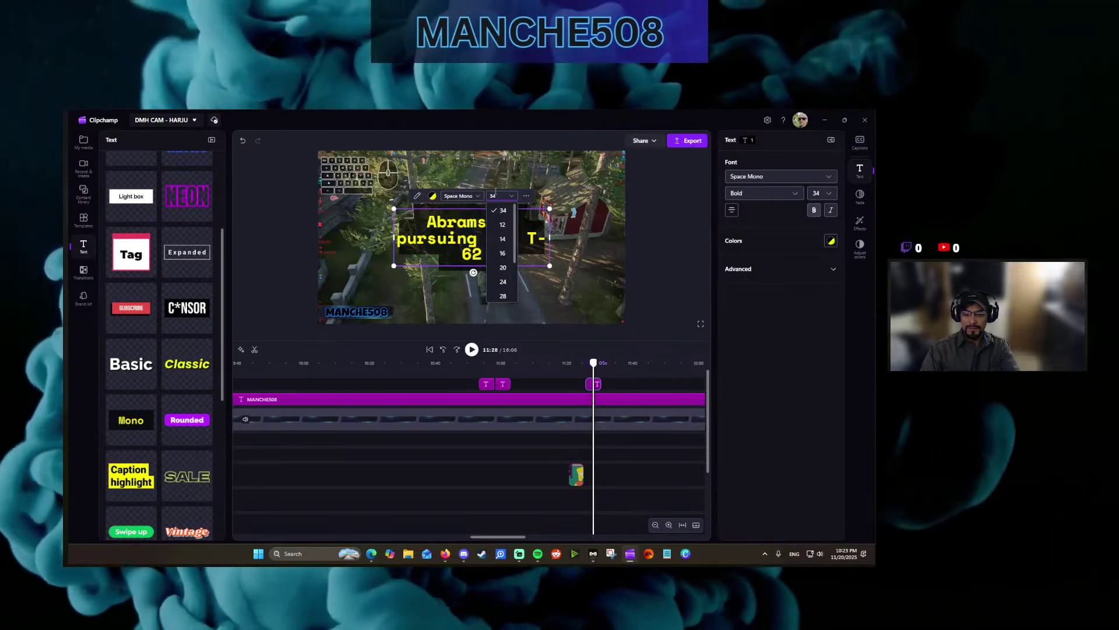
text(25)
key(Return)
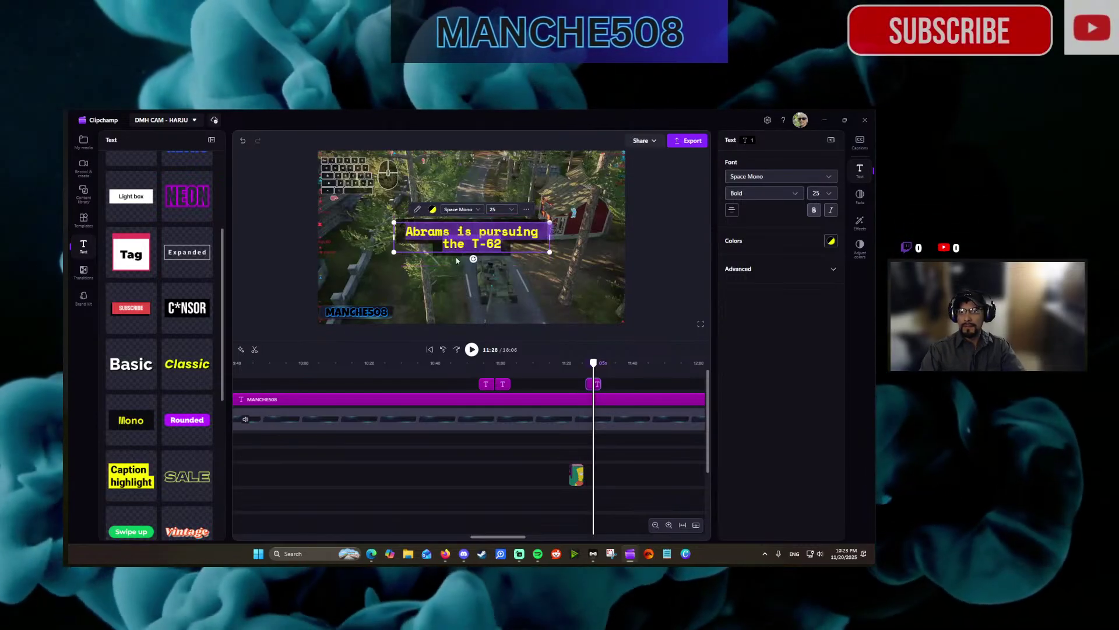
click(432, 253)
drag(438, 242, 438, 181)
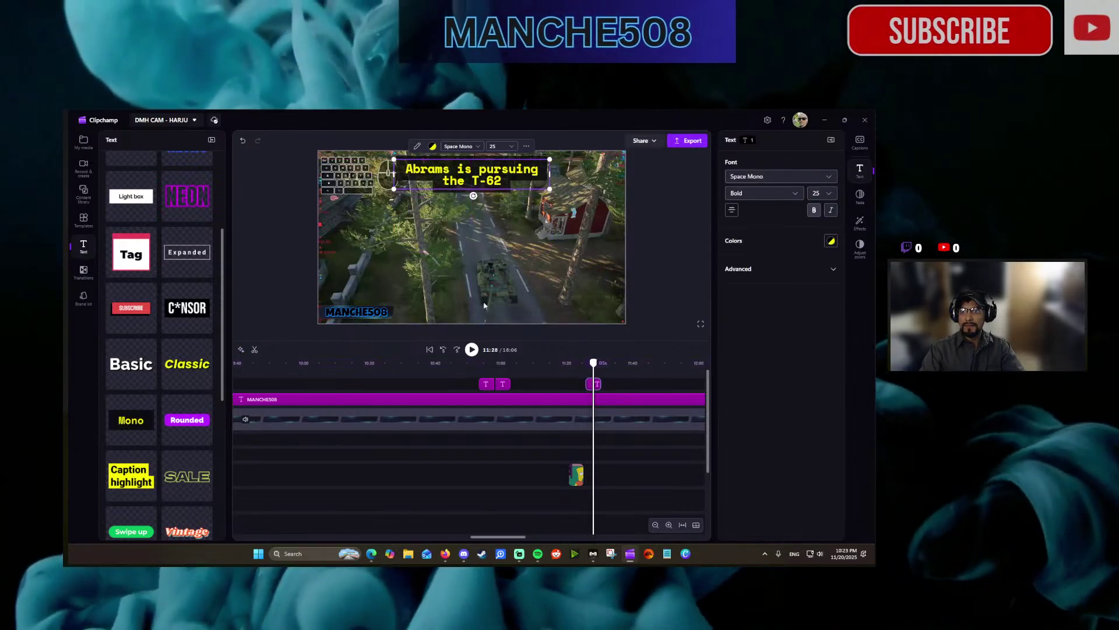
Set the Abrams caption's fade in and fade out to 0.5 s.
click(472, 349)
click(472, 349)
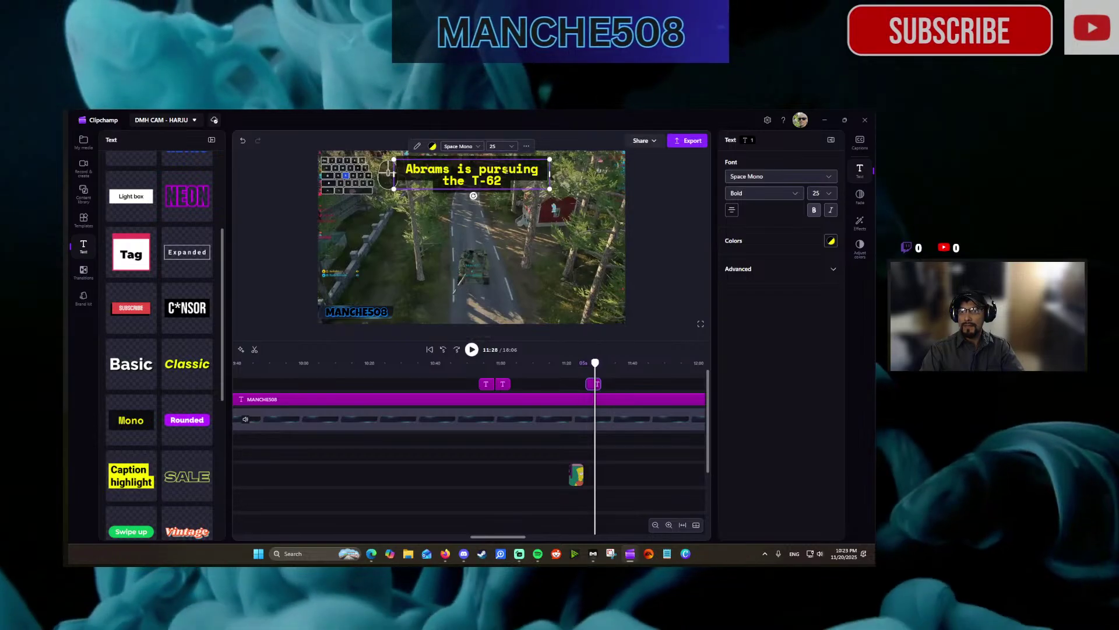
click(860, 197)
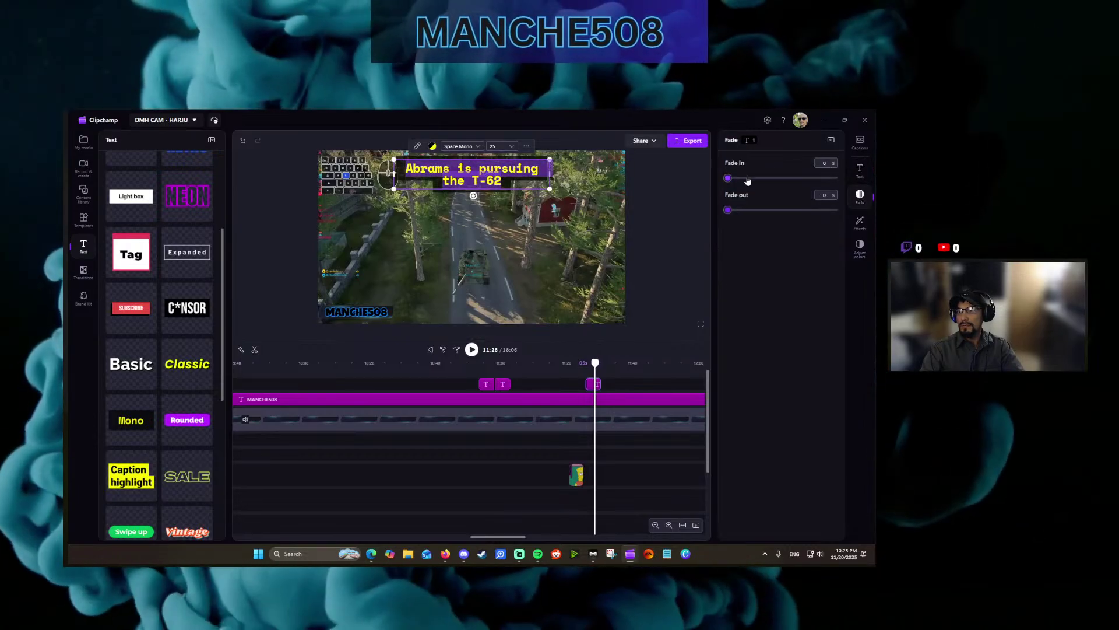
click(752, 178)
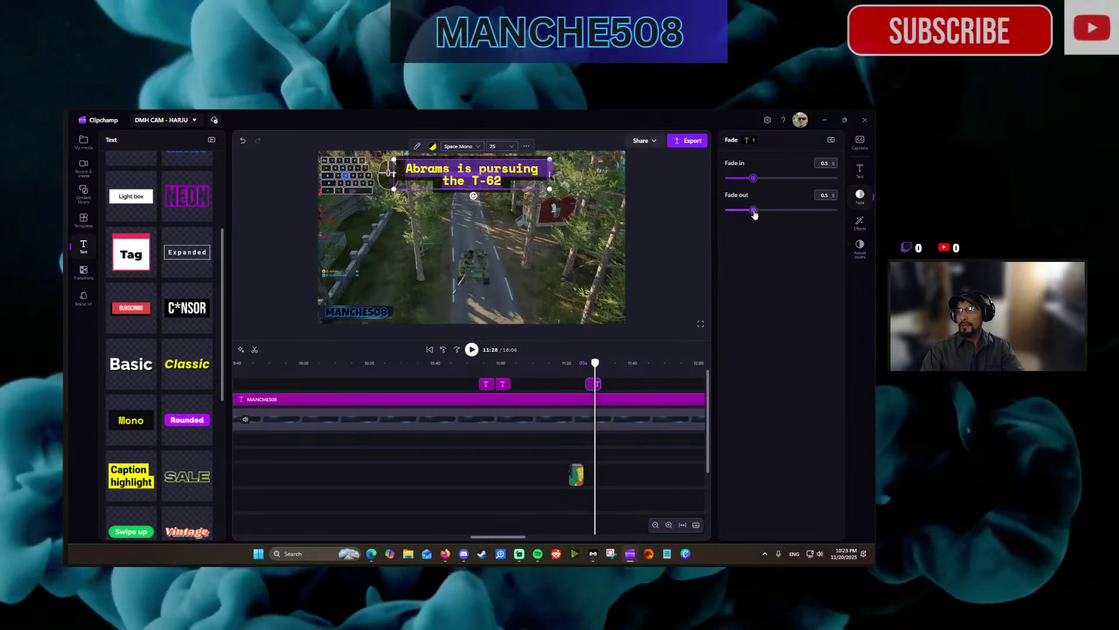
Review the footage after the Abrams caption and park the playhead at 11:41.
click(472, 349)
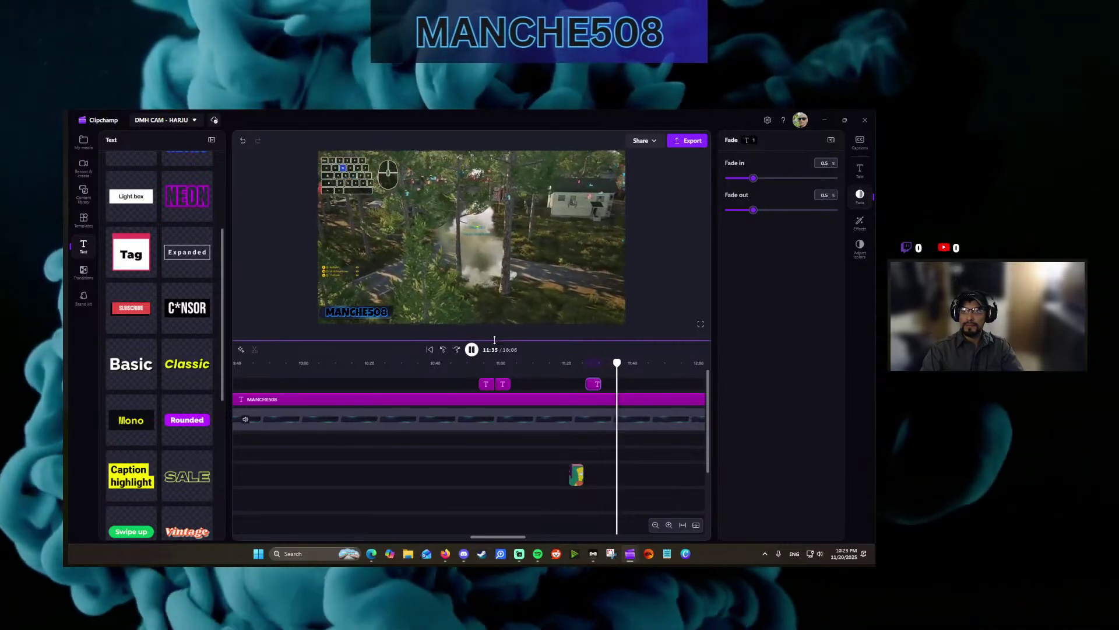
click(506, 265)
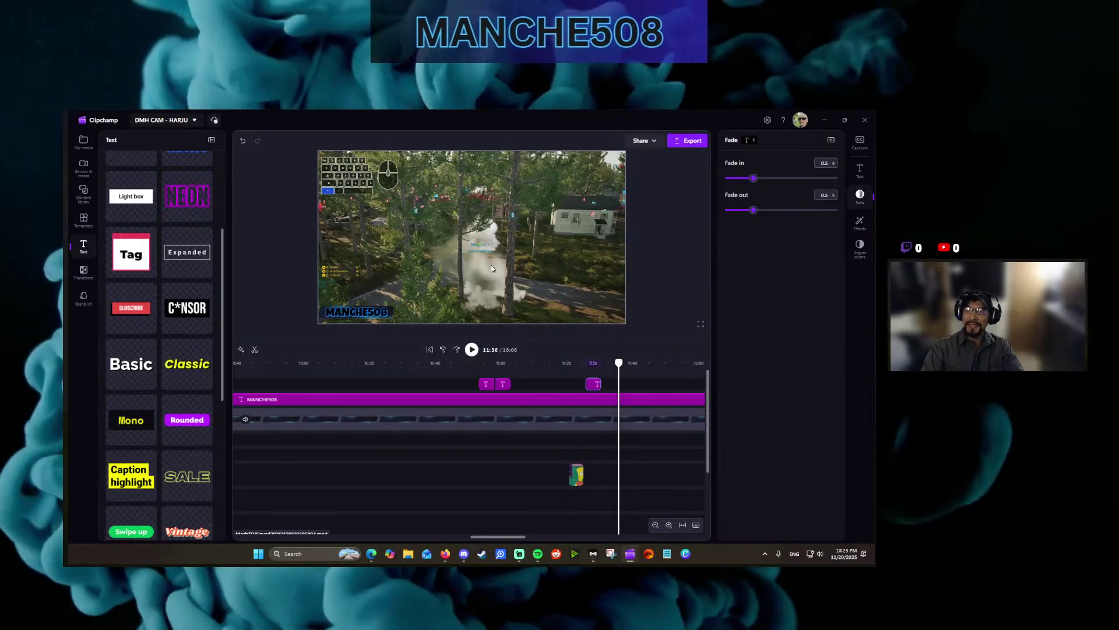
click(473, 353)
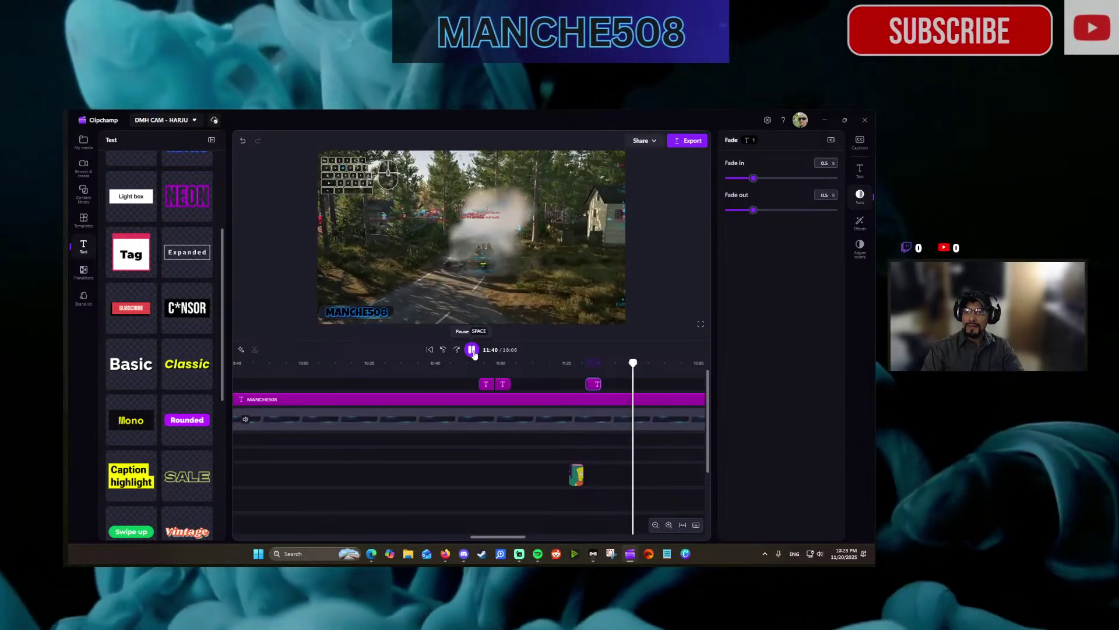
click(474, 351)
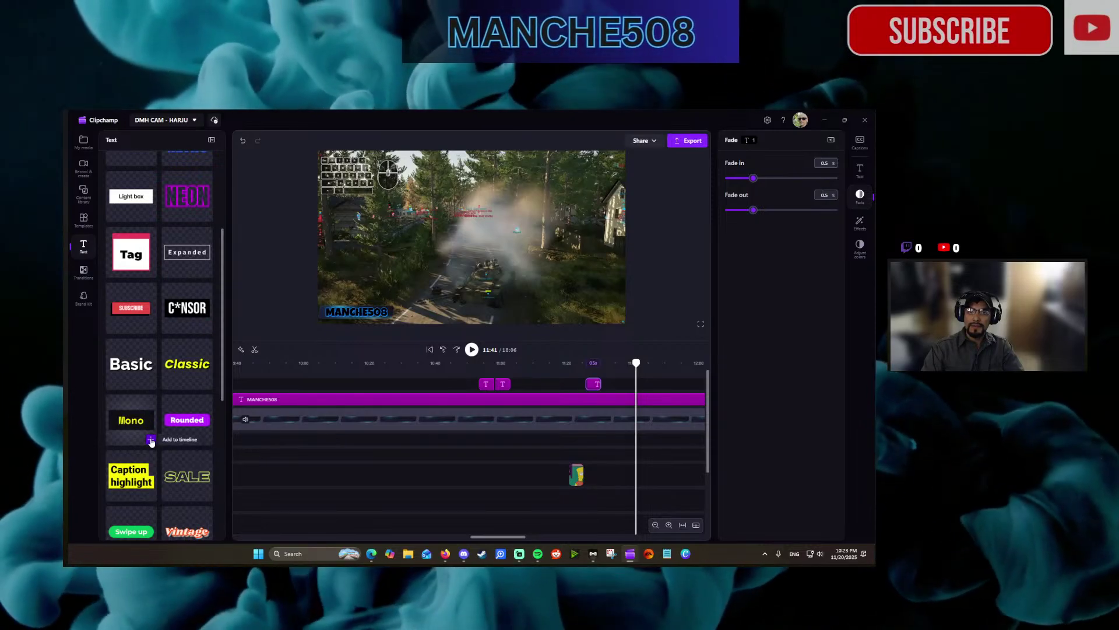
Add a Mono text to the timeline at 11:41 and change its wording to "T-62 tracked".
click(150, 442)
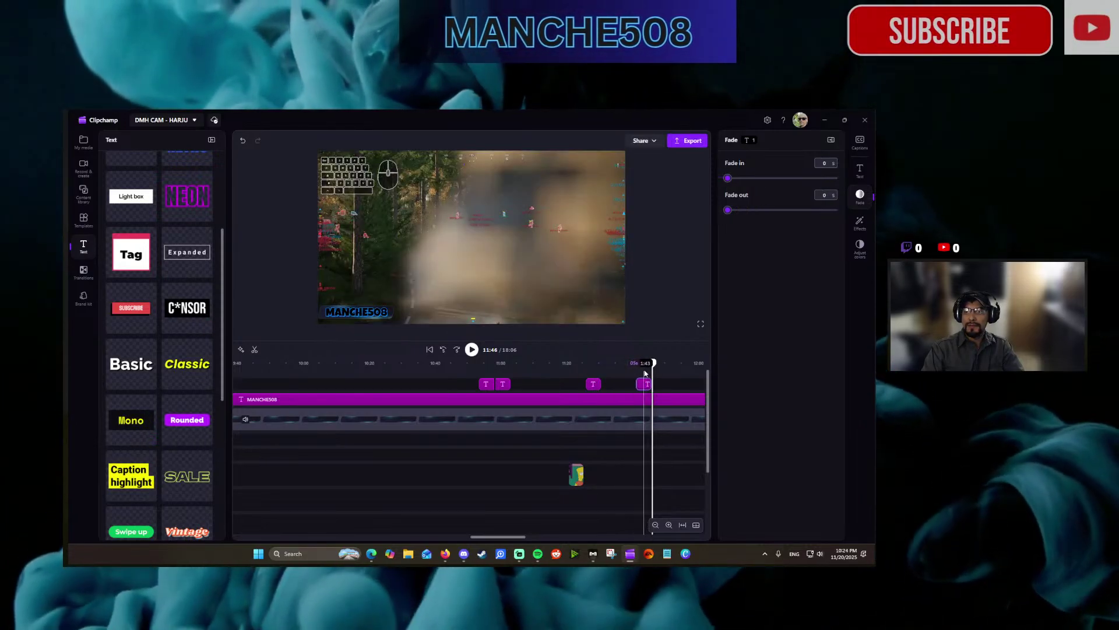
click(645, 372)
click(482, 242)
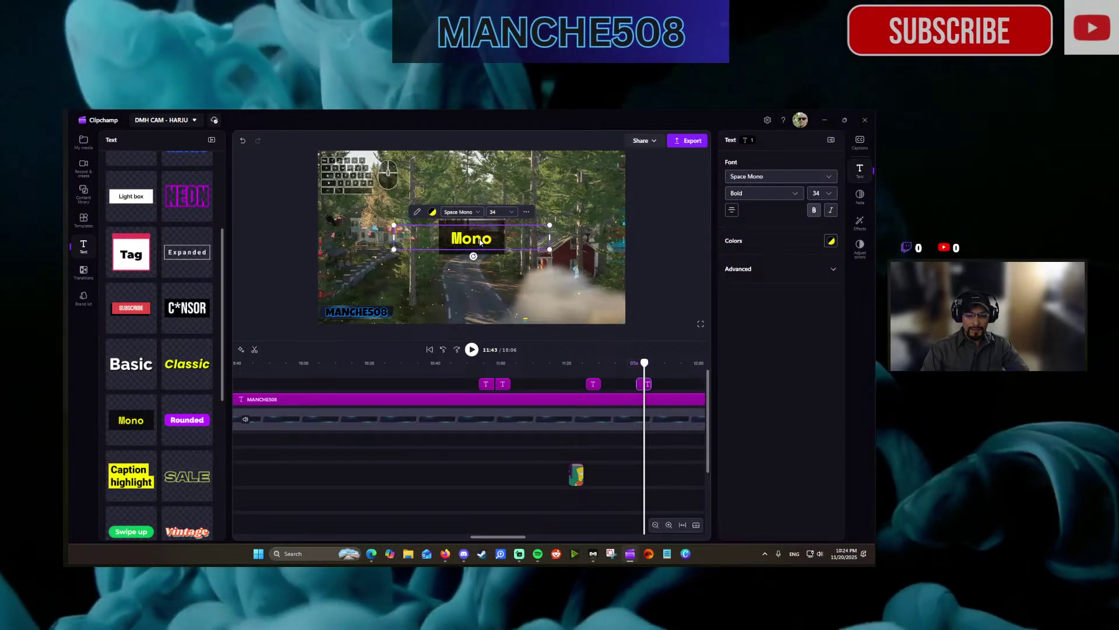
key(Escape)
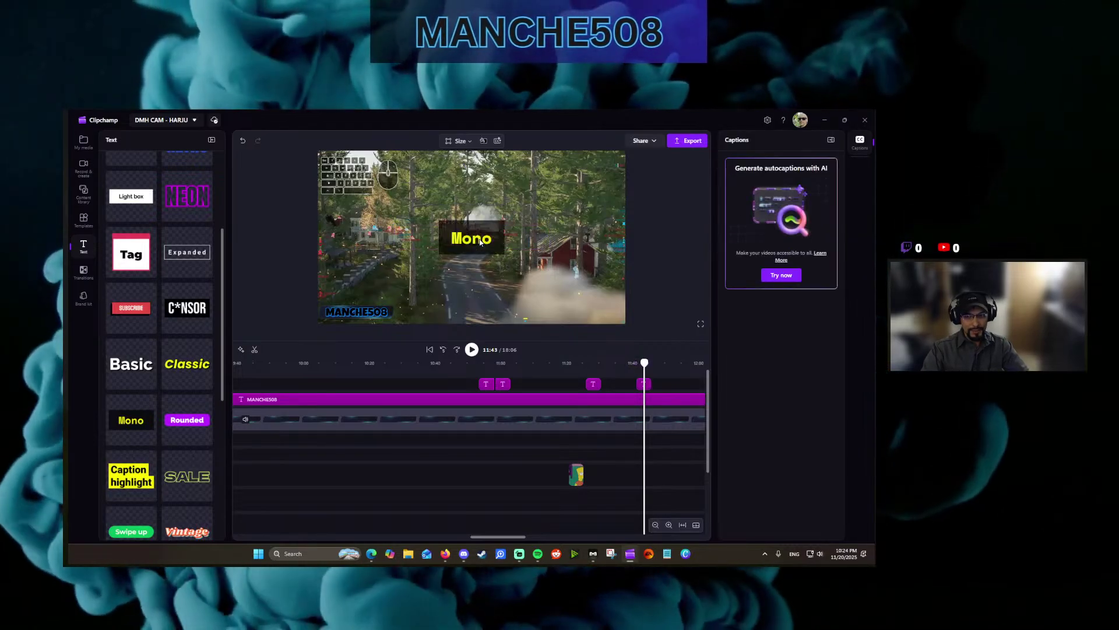
key(ctrl+z)
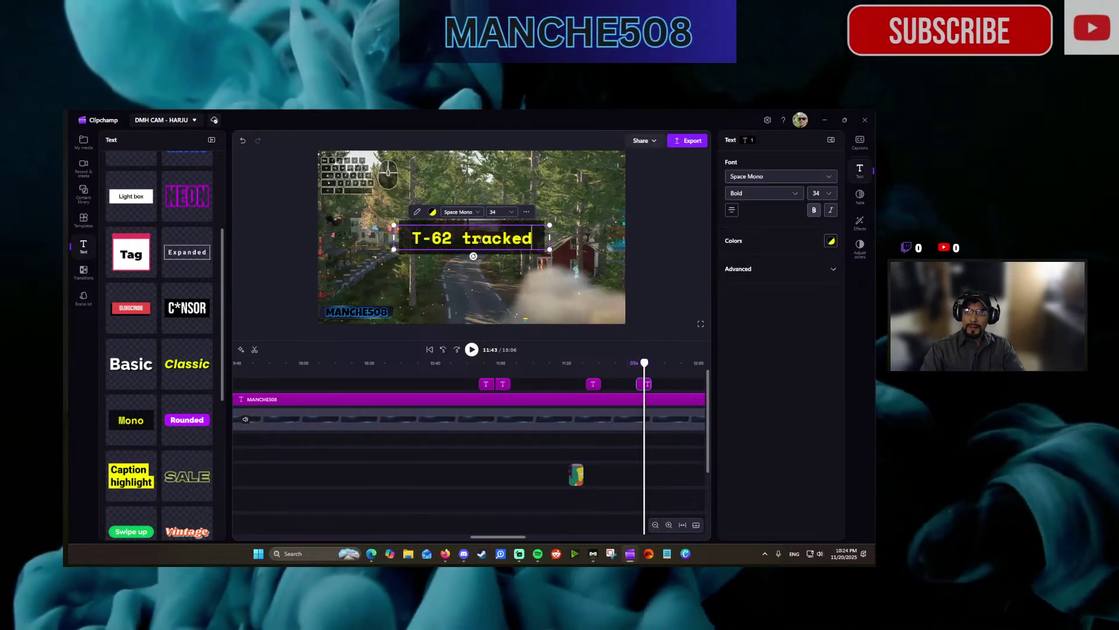
Set the "T-62 tracked" caption's font size to 24.
click(499, 211)
text(2)
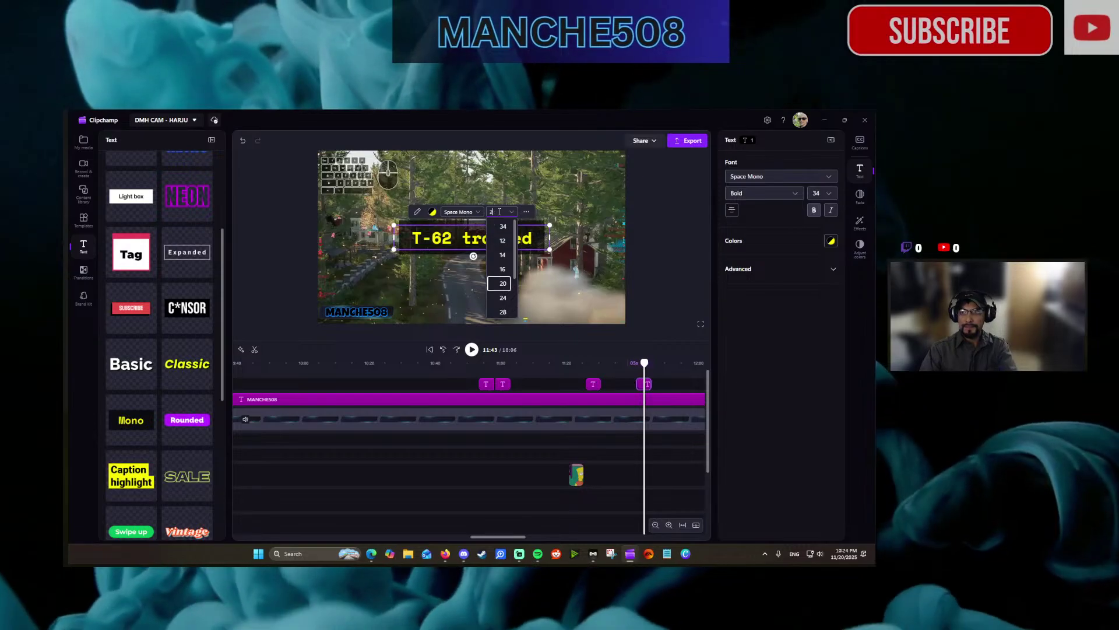
text(4)
key(Return)
Move the "T-62 tracked" caption to the top centre of the frame and set its fade in and fade out to 0.5 s.
click(453, 177)
drag(454, 246, 453, 178)
click(859, 196)
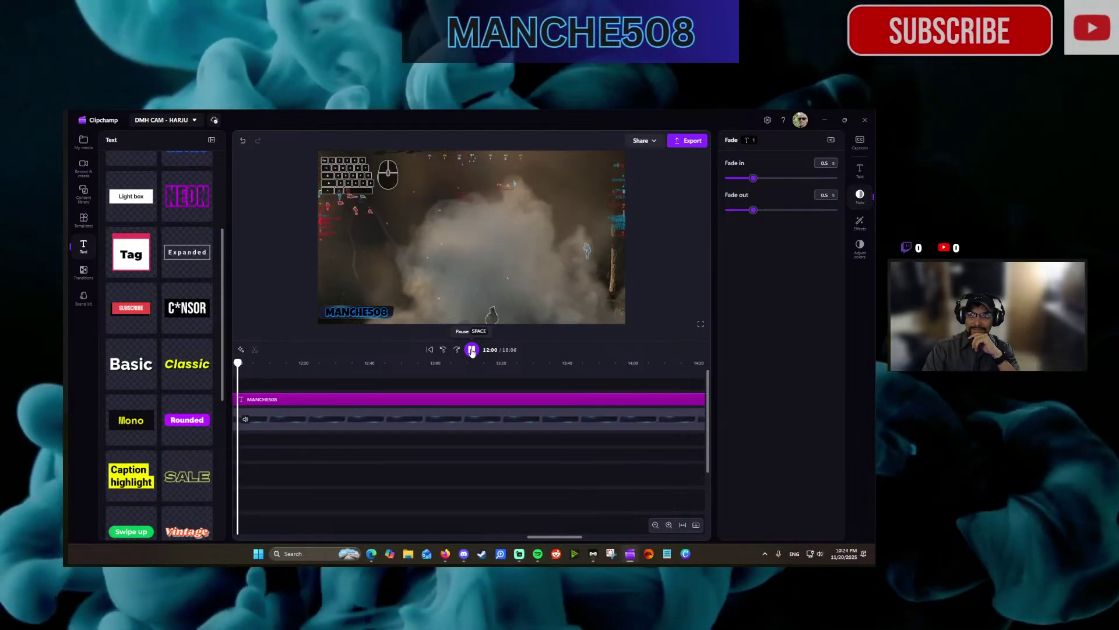
Stop playback at 12:00, add a Mono text there and set its fade in and fade out to 0.5 s.
click(473, 350)
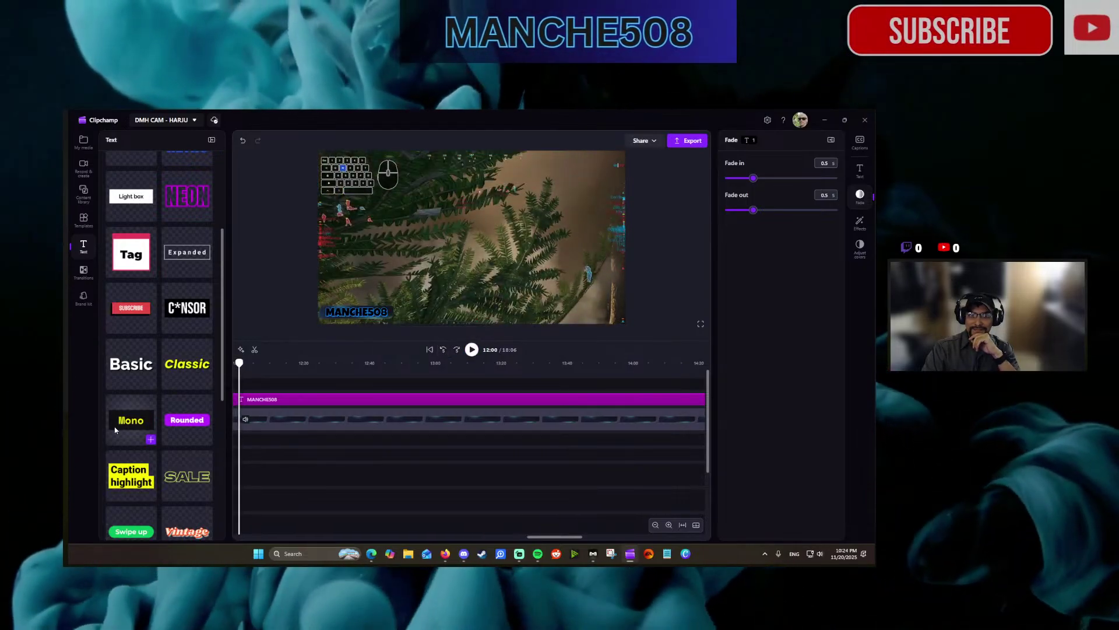
click(149, 440)
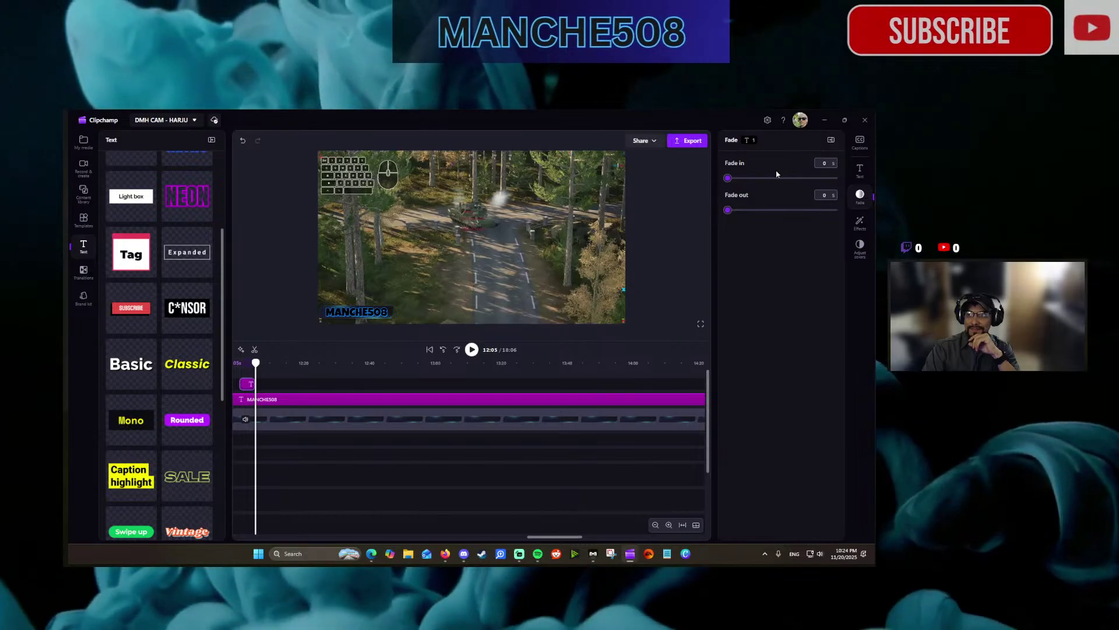
drag(727, 209, 753, 209)
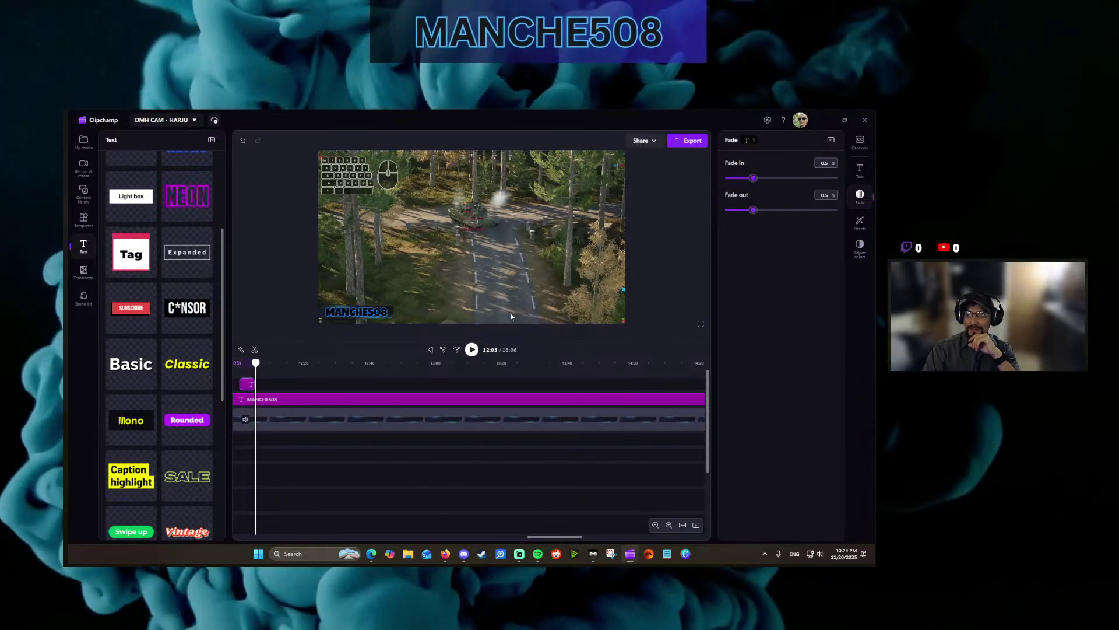
Return to 12:00 and change the new Mono caption's wording to "Well that didn't last long...".
click(441, 350)
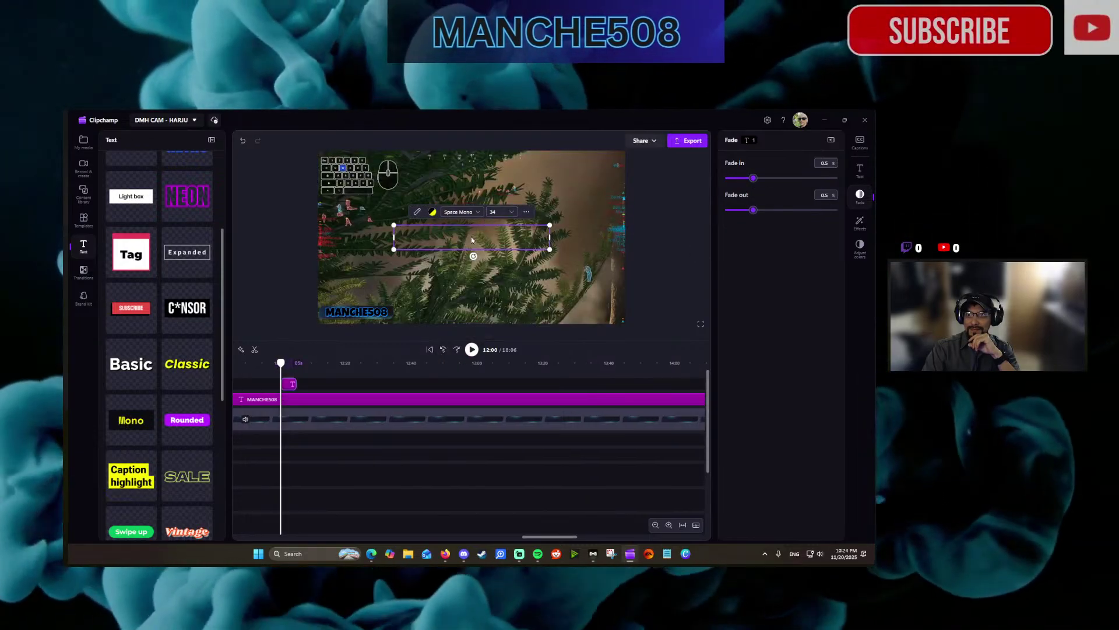
text(We)
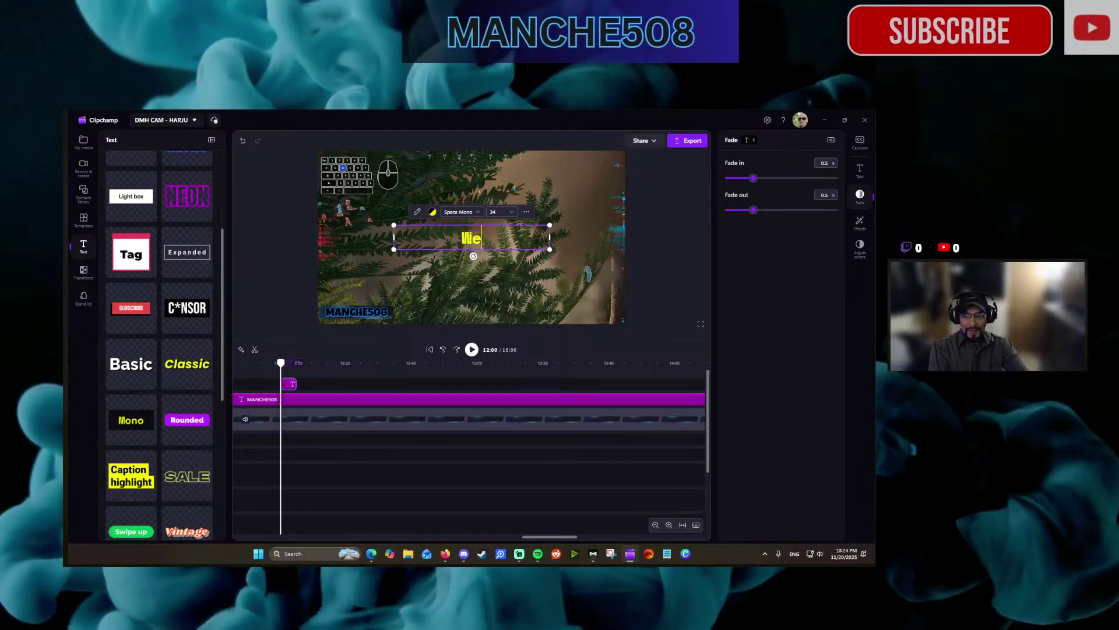
text(ll that did)
text(n)
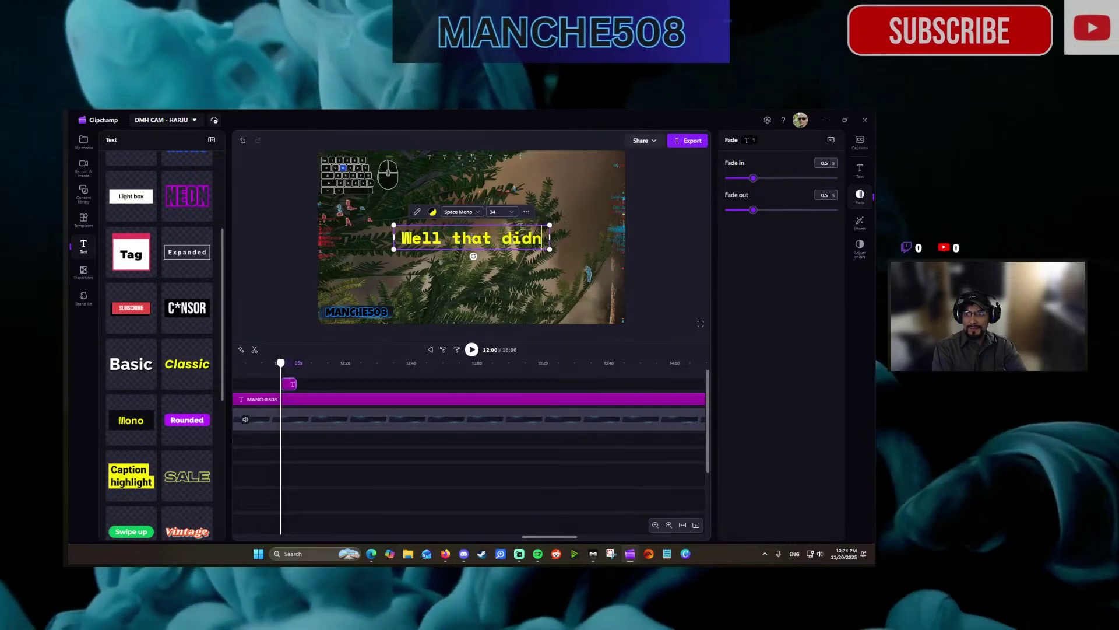
text(t la't last)
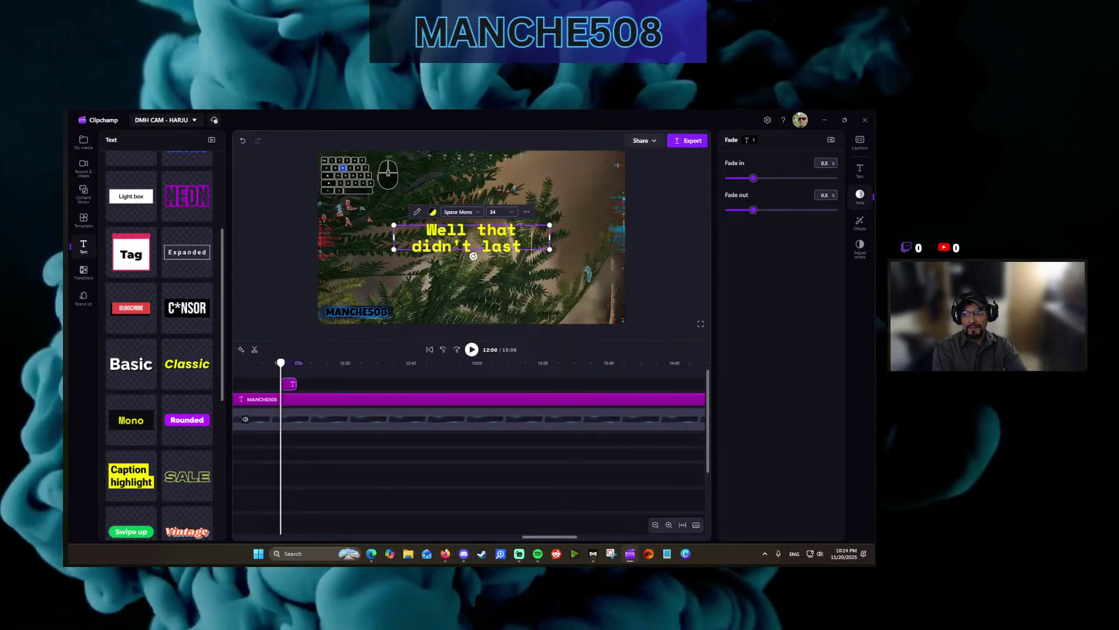
text( long...)
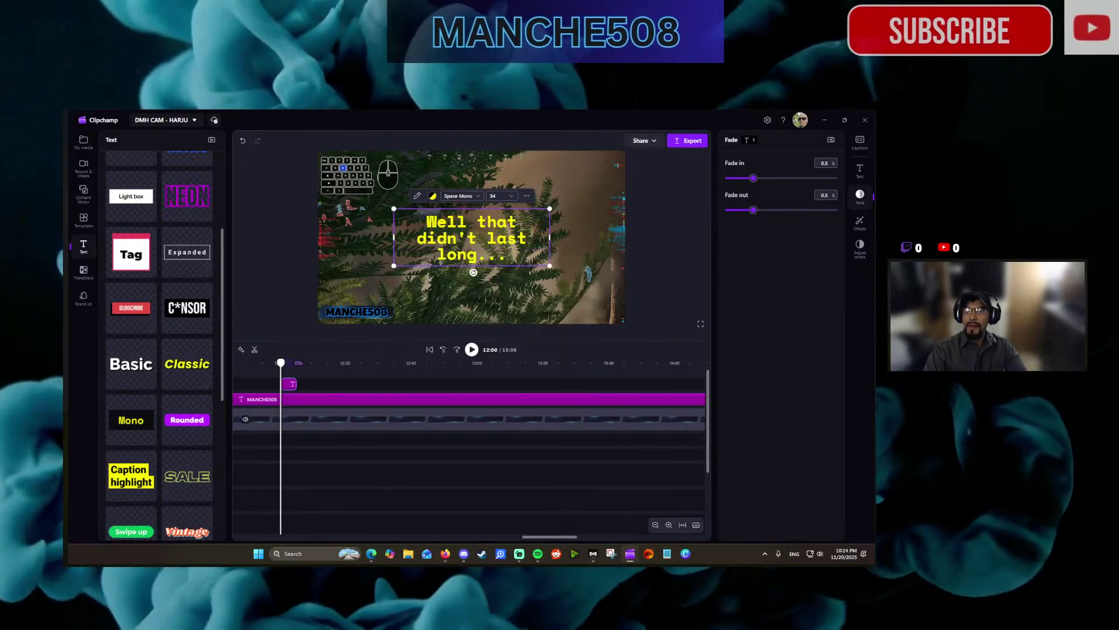
Set the "Well that didn't last long..." caption's font size to 25 and move it to the top centre of the frame.
click(507, 194)
key(BackSpace)
text(25)
key(Return)
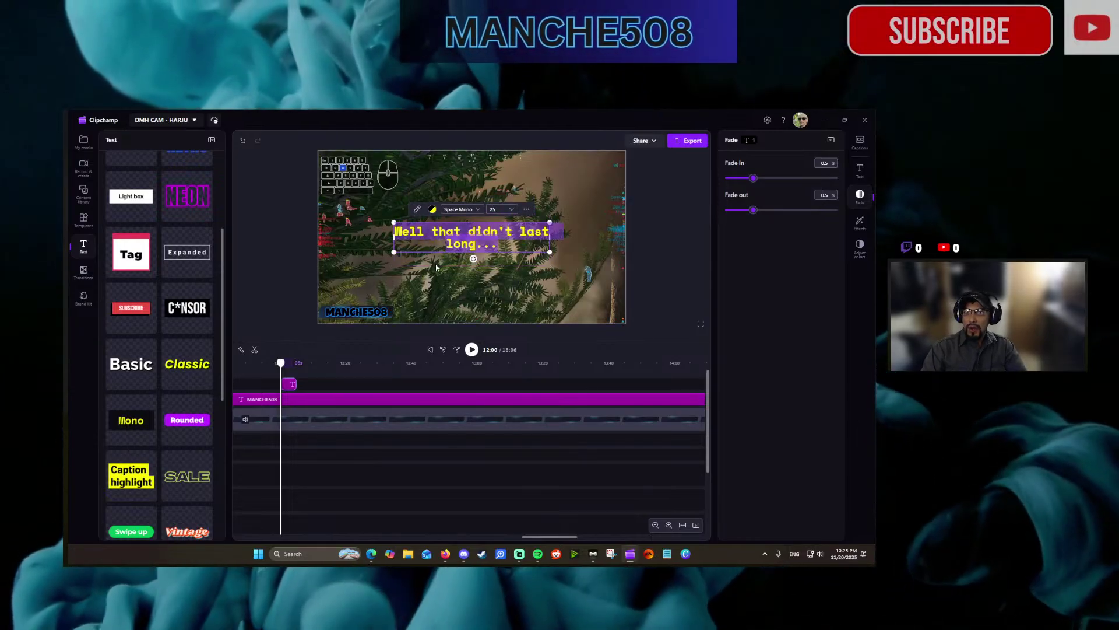
drag(439, 246, 440, 235)
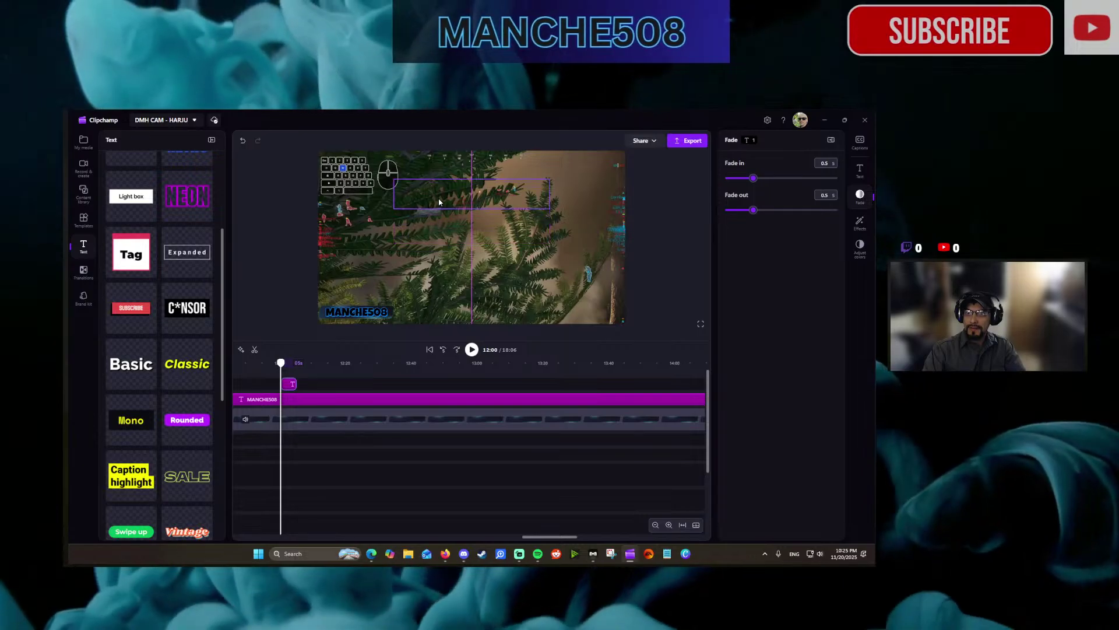
drag(438, 189, 438, 184)
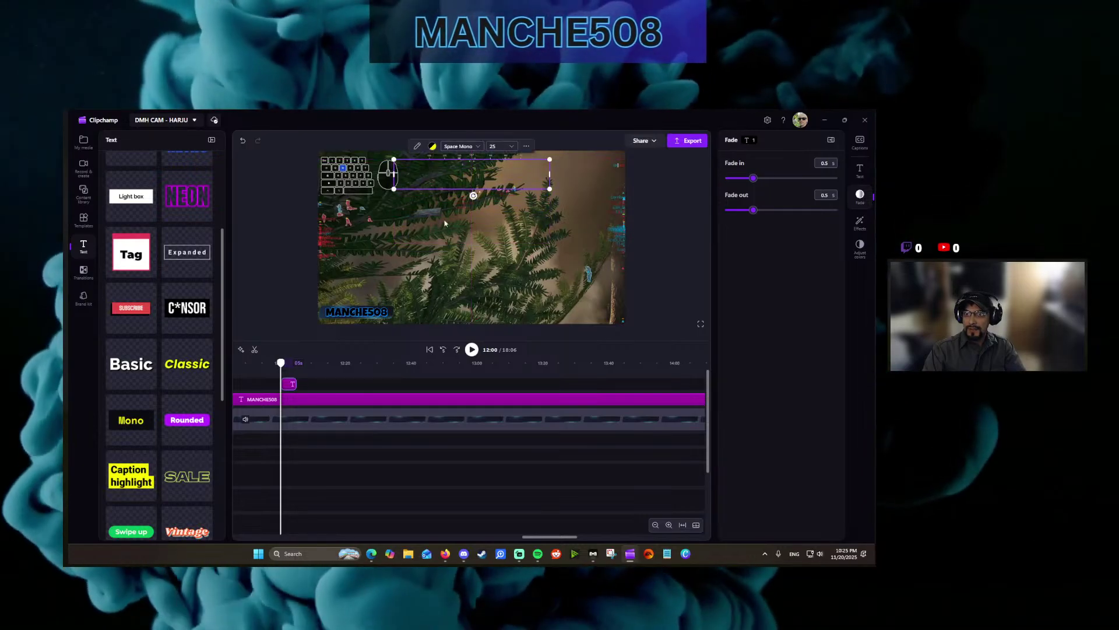
Add the Kermit the Frog reaction GIF from the "shakes head" GIPHY results to the timeline at 12:00.
click(84, 192)
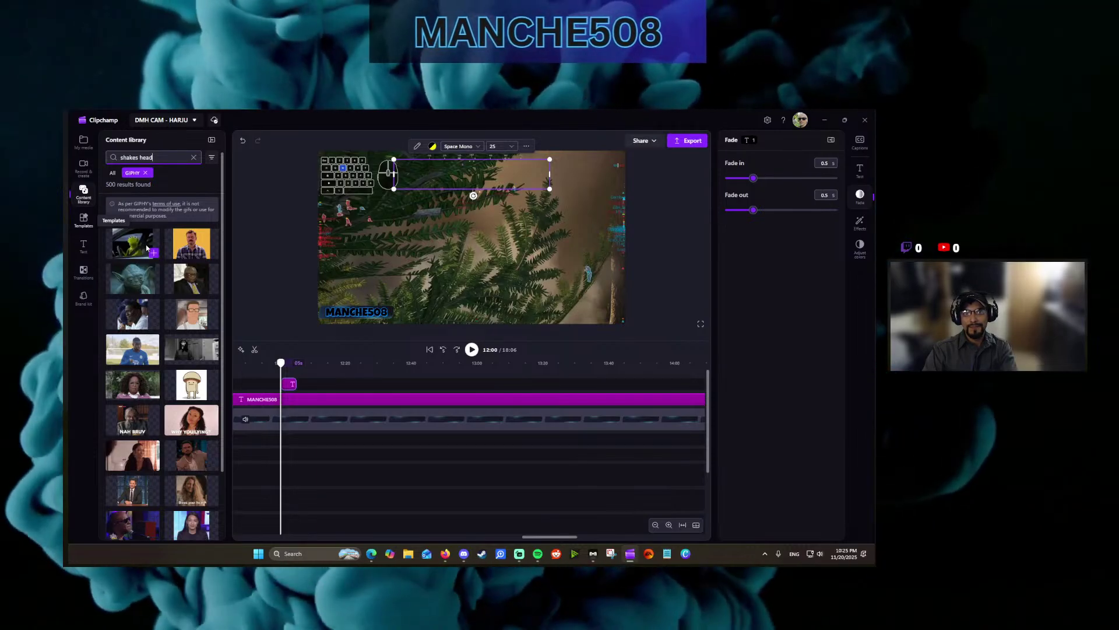
click(153, 252)
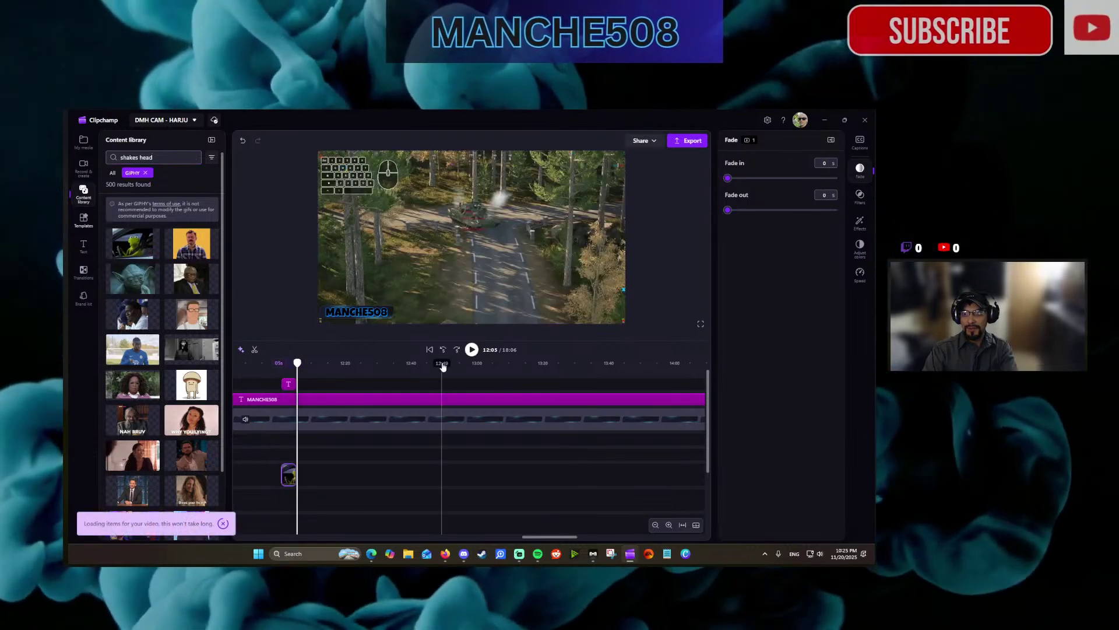
click(444, 349)
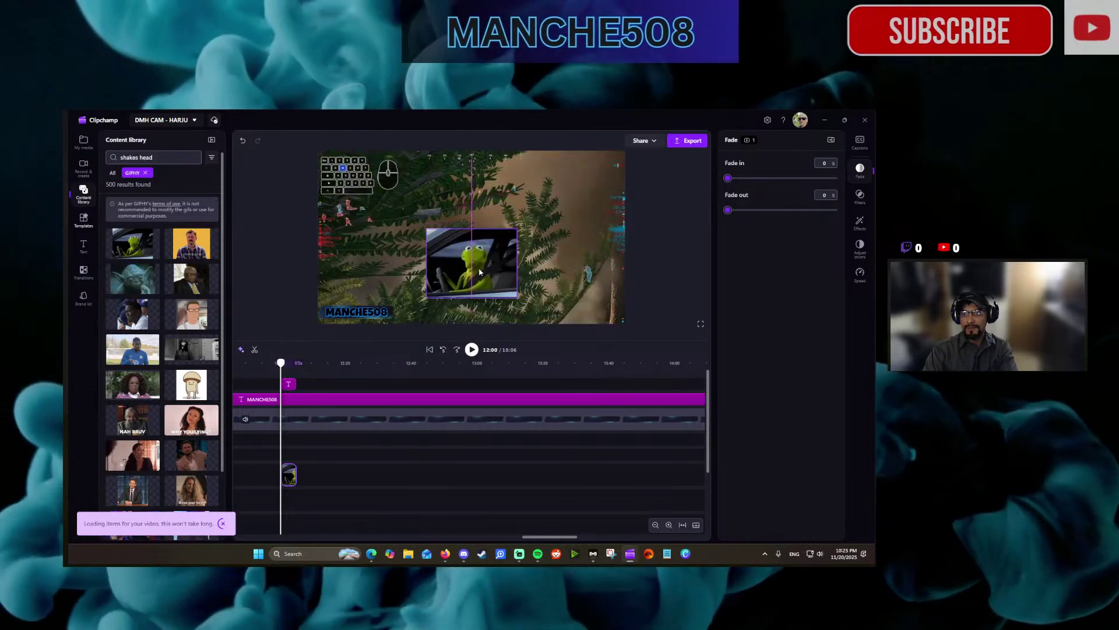
Shrink the Kermit GIF at the bottom centre of the frame and set its fade in and fade out to 0.5 s.
drag(478, 283, 478, 285)
drag(517, 244, 482, 270)
drag(765, 179, 752, 212)
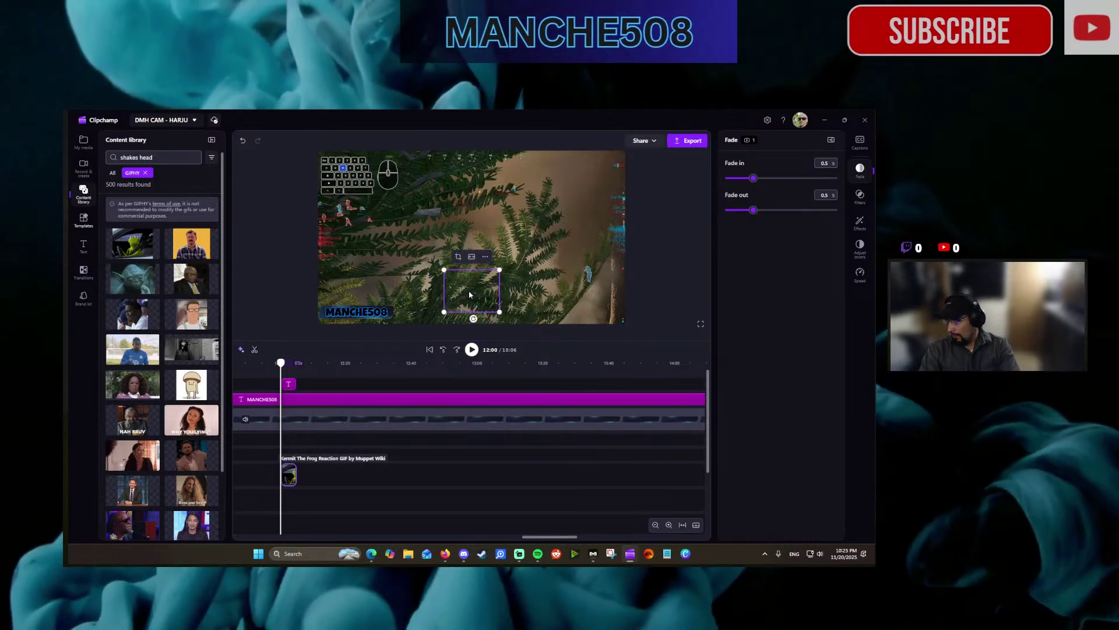
Play the section back from 11:55, stop at 12:12 and add a Mono text there.
click(445, 349)
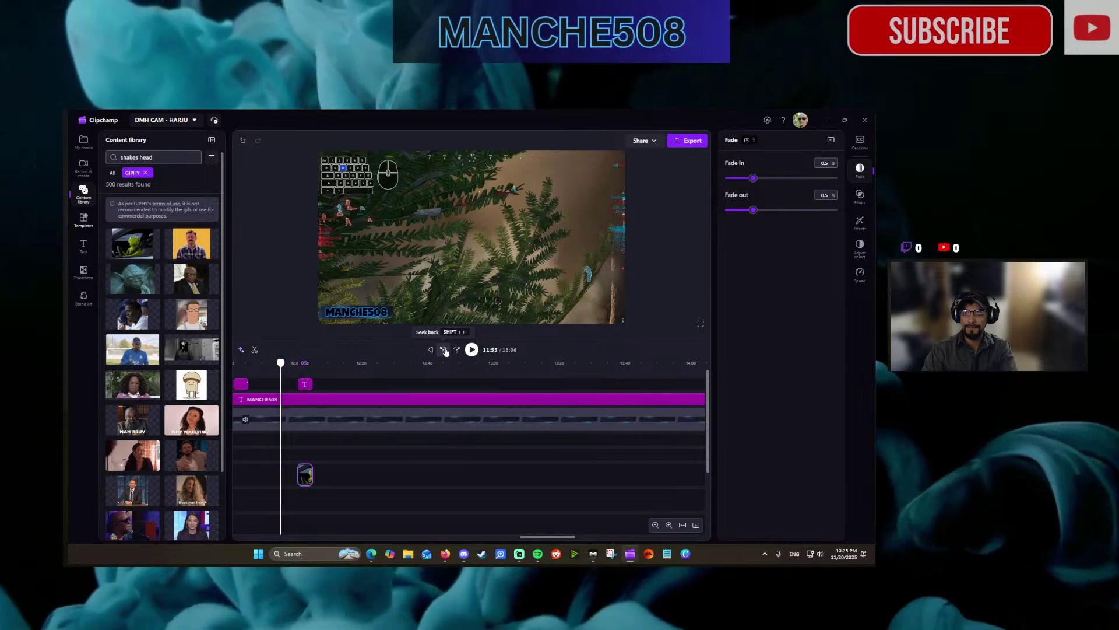
click(471, 349)
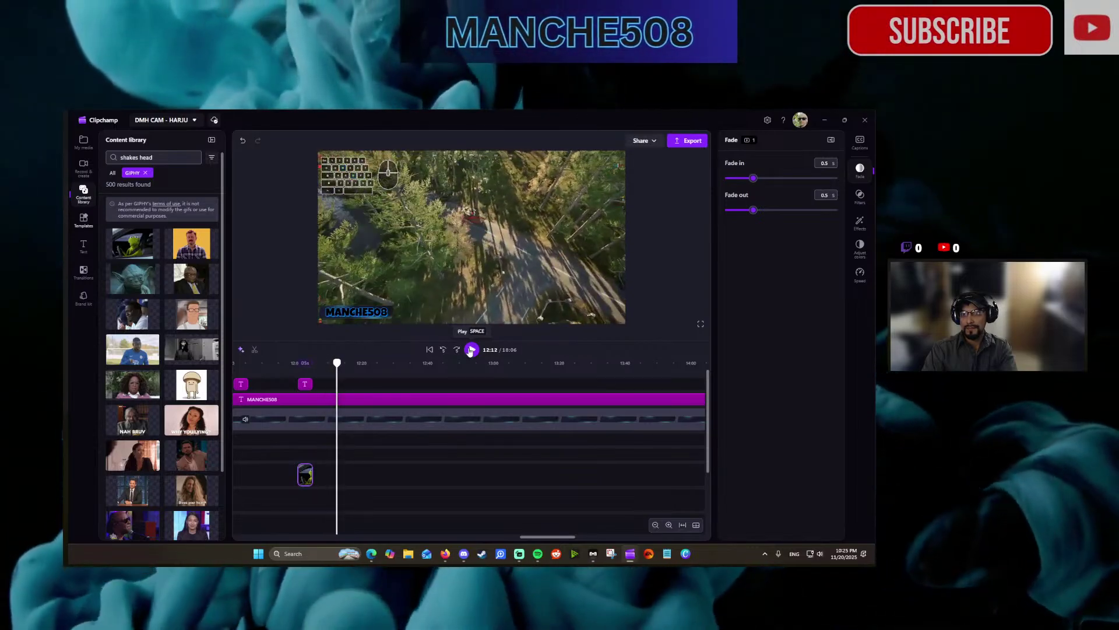
click(80, 249)
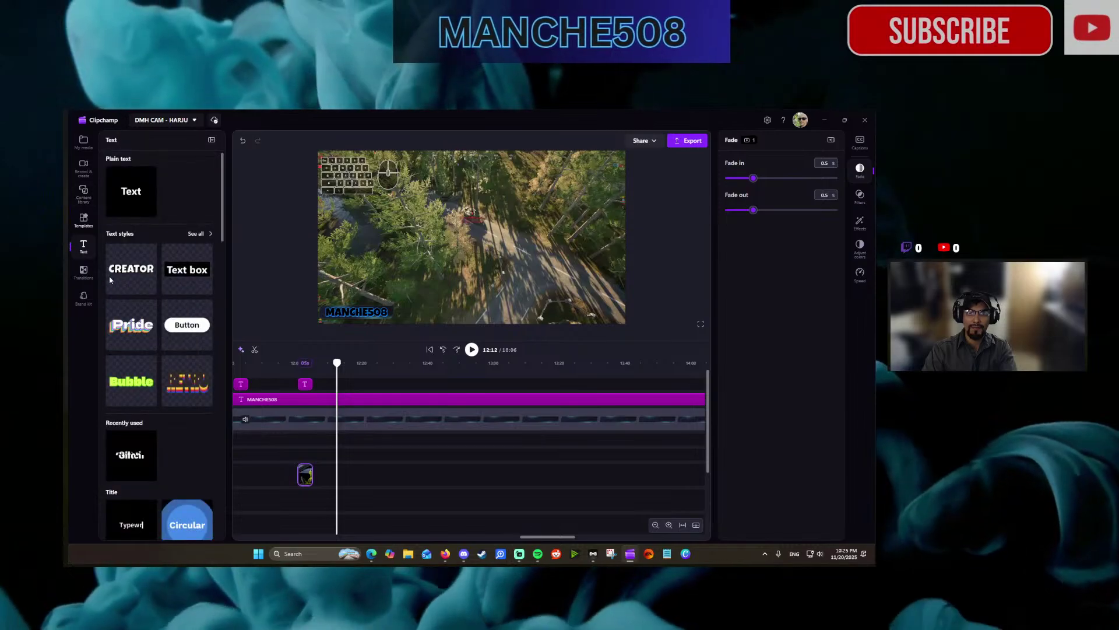
click(197, 234)
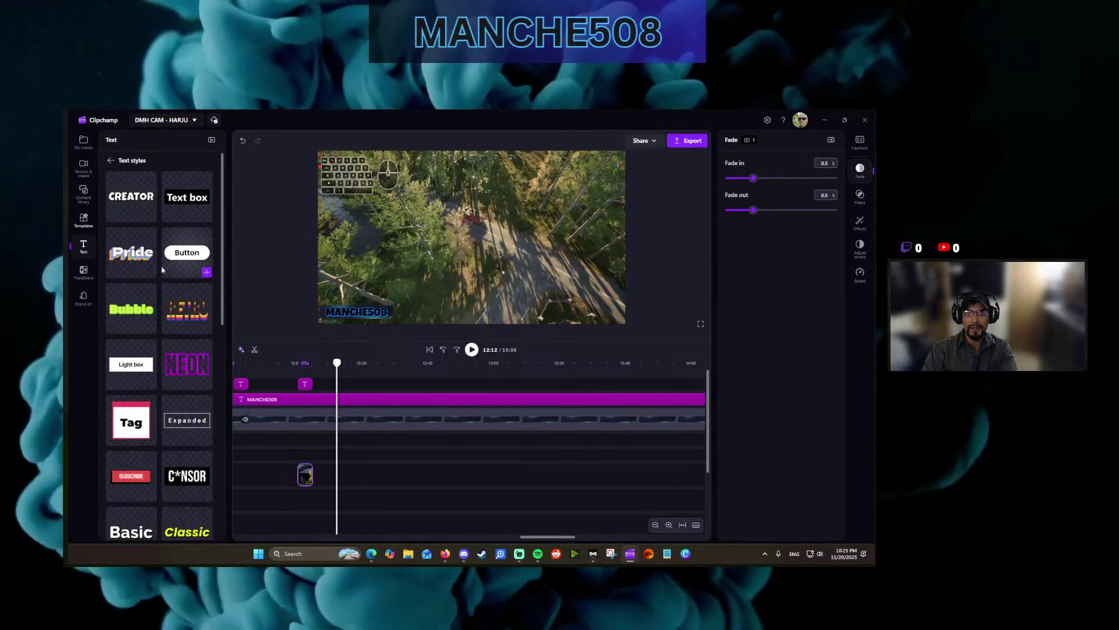
scroll(150, 303, down, 5)
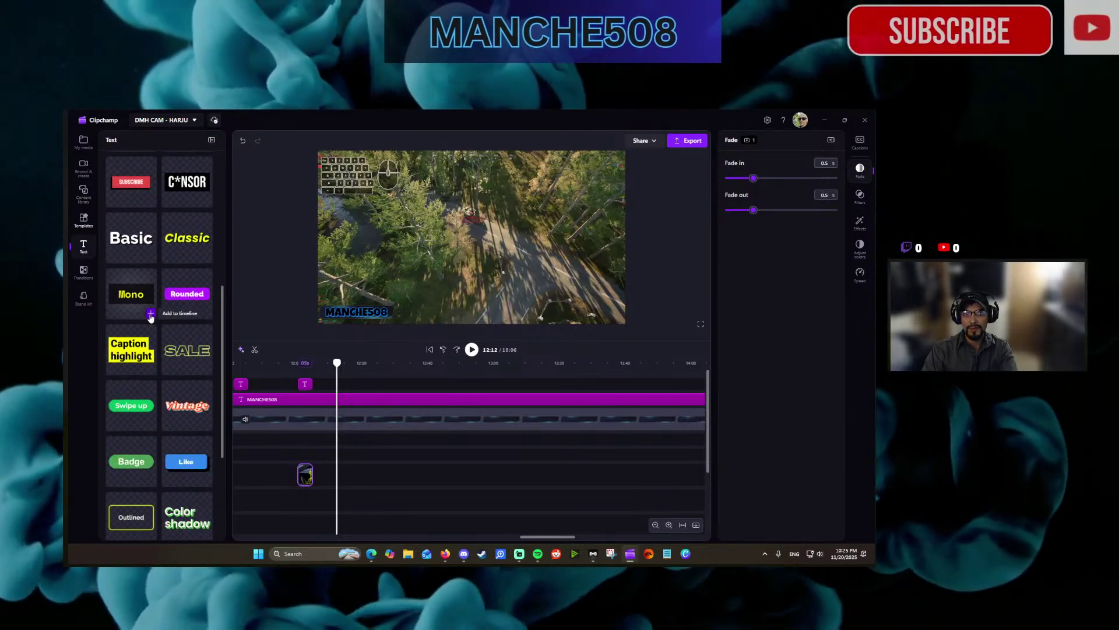
click(151, 313)
click(347, 375)
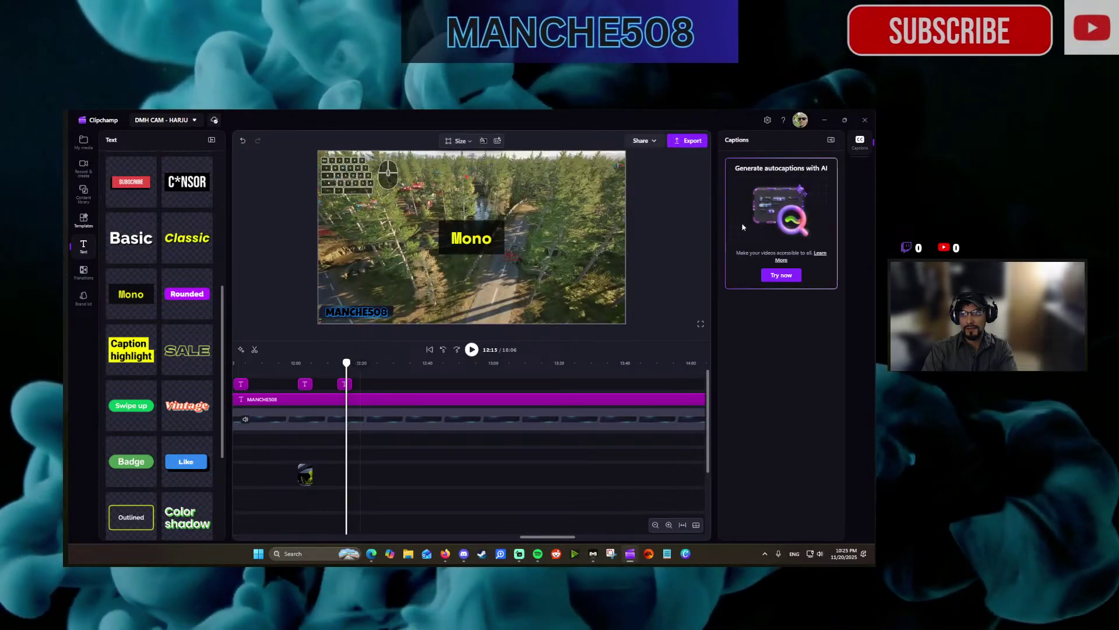
Set the 12:12 Mono text's fade in and fade out to 0.5 s and change its wording to "Now how will the Abrams do?".
click(471, 238)
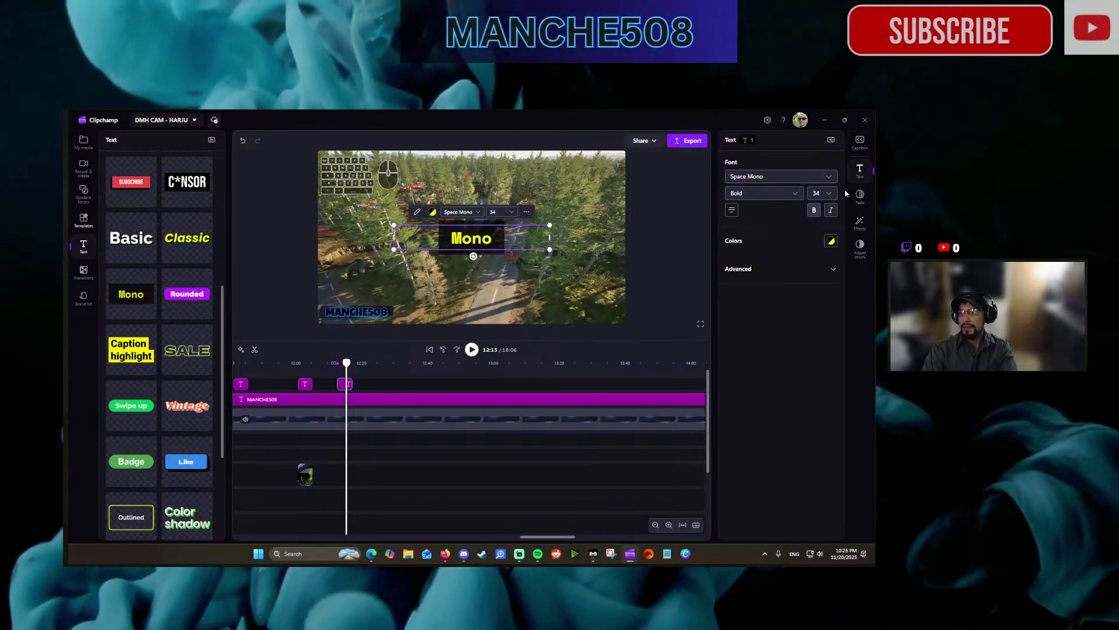
click(859, 196)
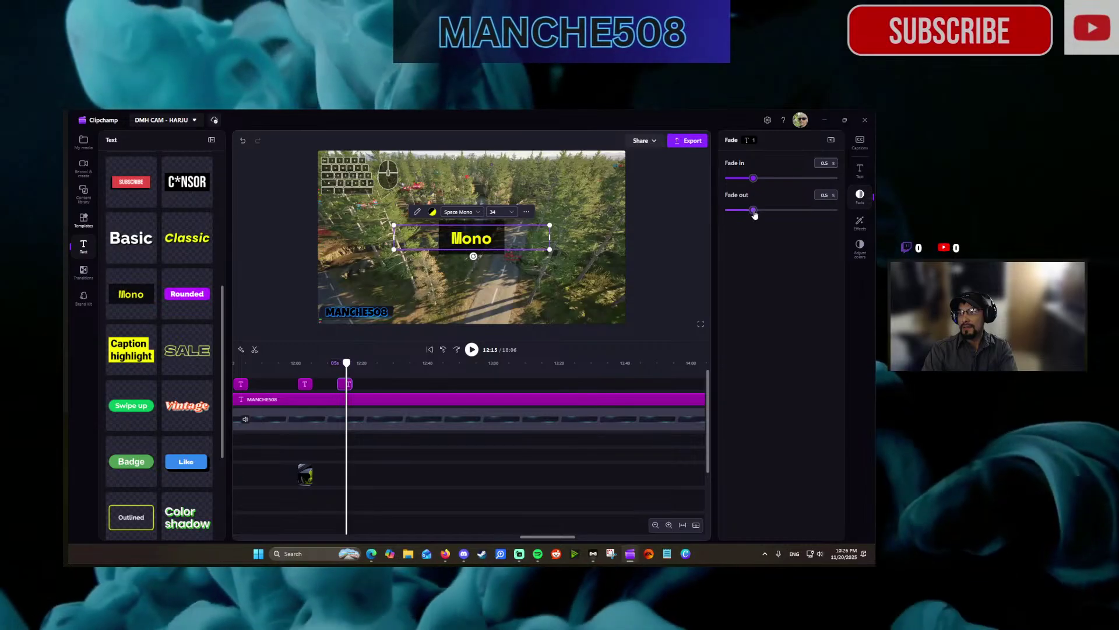
double_click(466, 239)
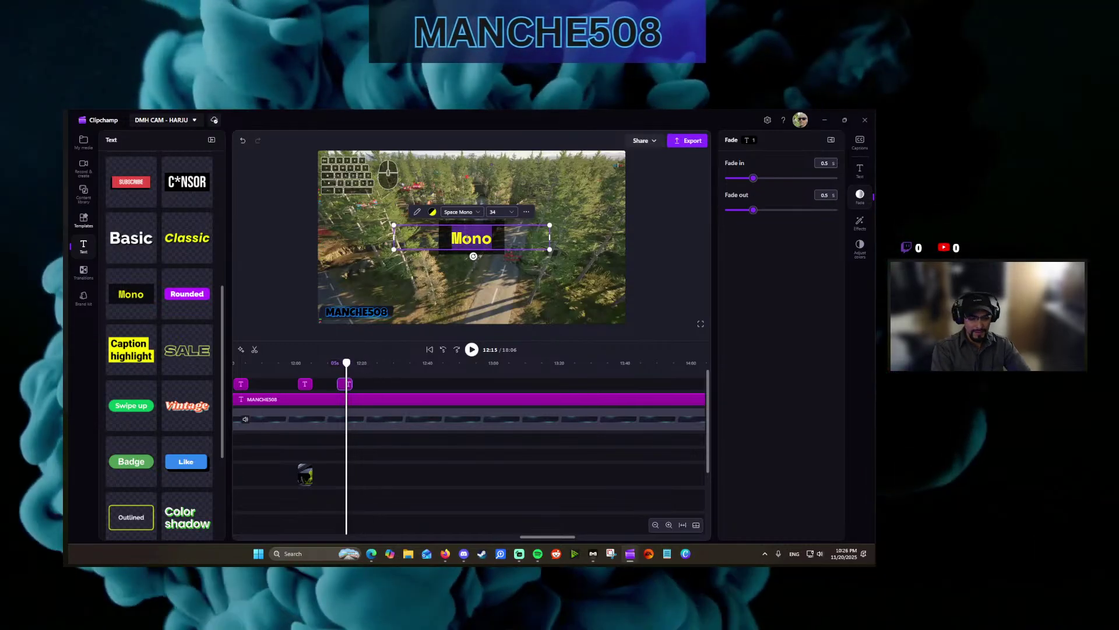
text(Now how lo)
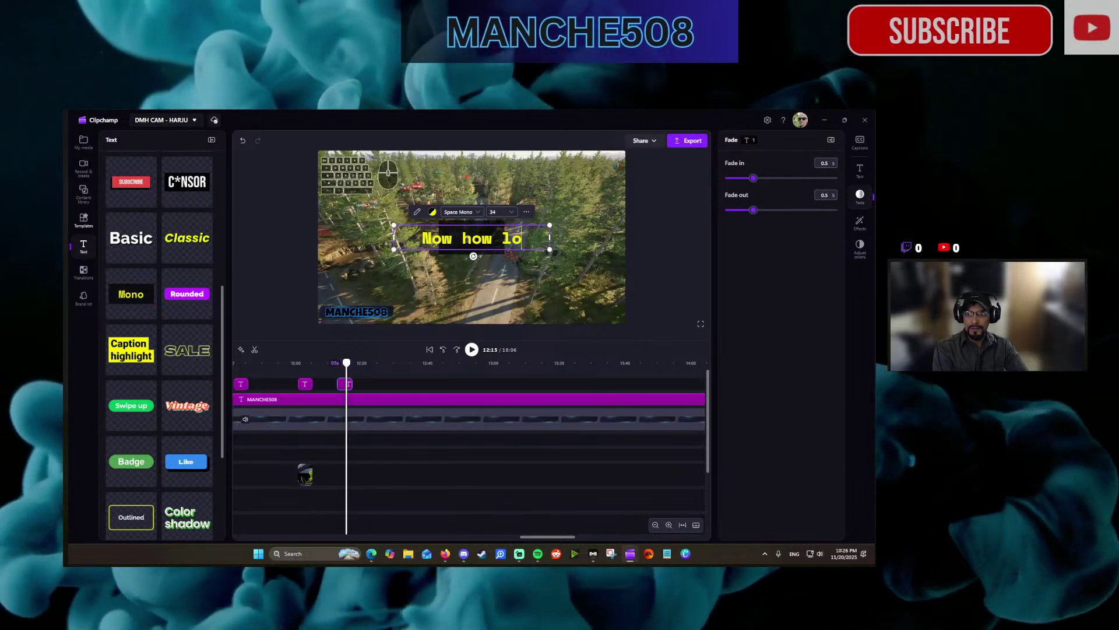
key(BackSpace)
key(BackSpace)
text(will the A)
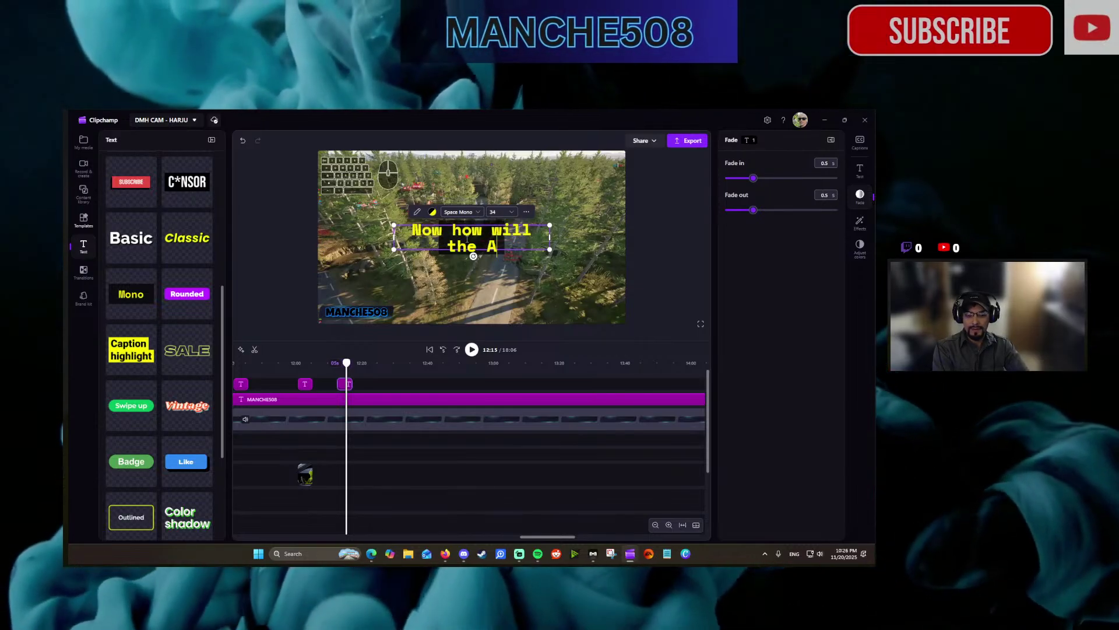
text(brams so)
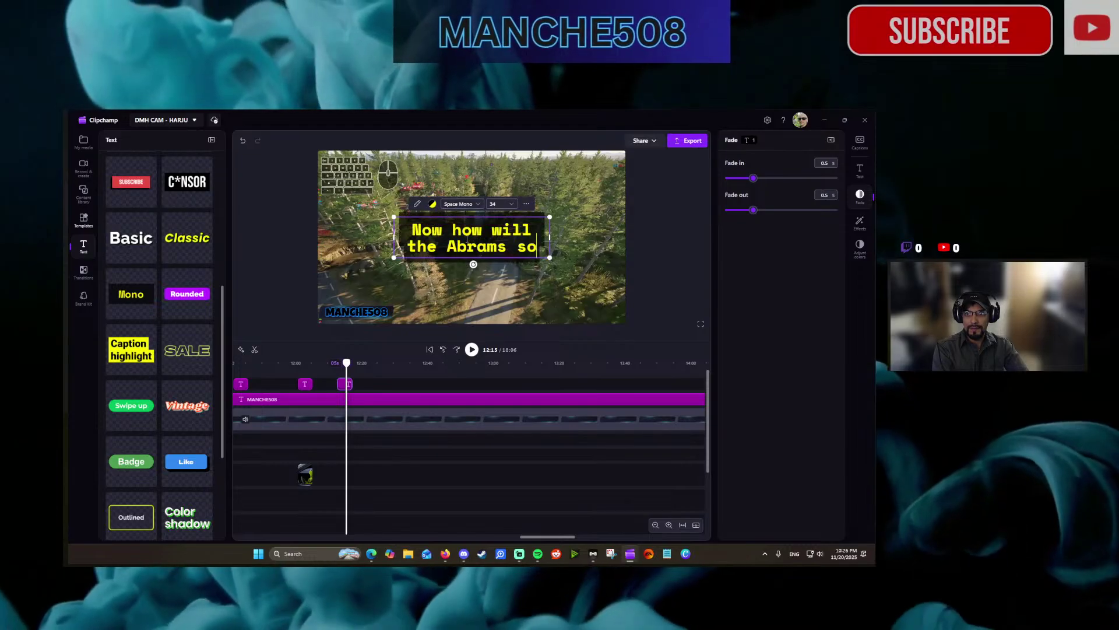
key(BackSpace)
key(BackSpace)
text(do?)
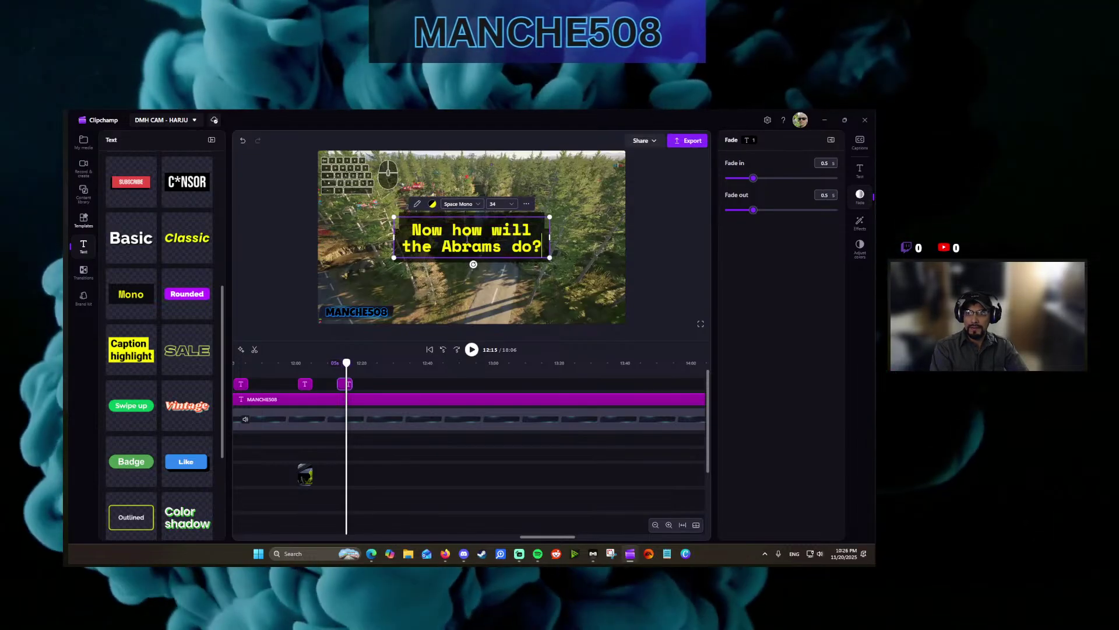
Set the "Now how will the Abrams do?" caption's font size to 25 and move it to the top centre of the frame.
click(499, 203)
text(25)
key(Return)
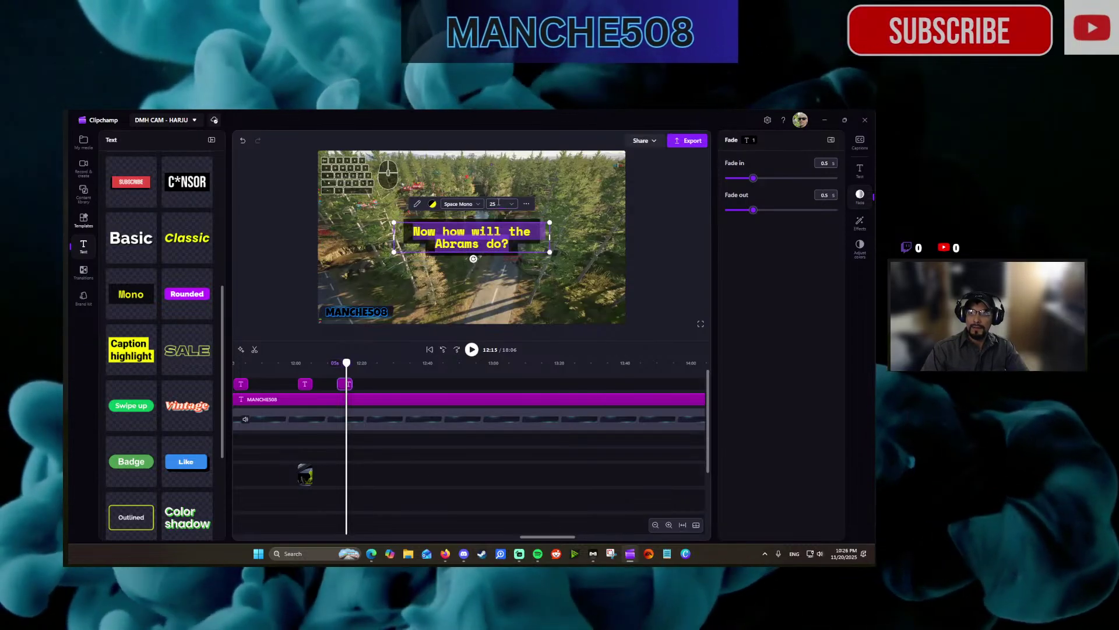
click(430, 254)
drag(432, 227, 431, 189)
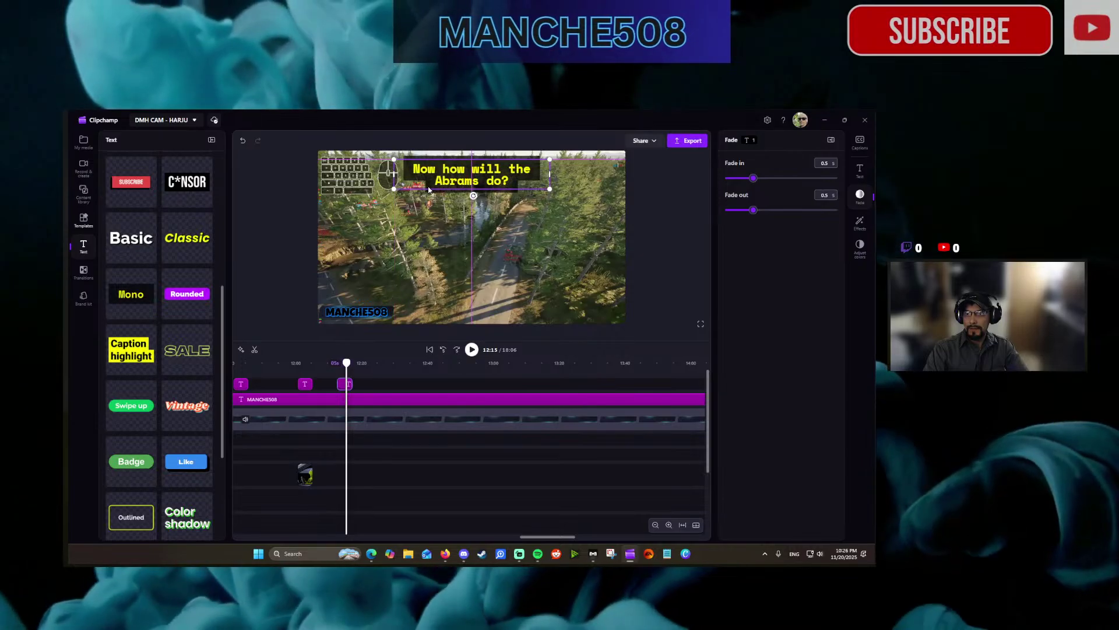
Play on to 12:53, cut out the gameplay footage between 12:23 and 12:53 and close the gap.
click(472, 350)
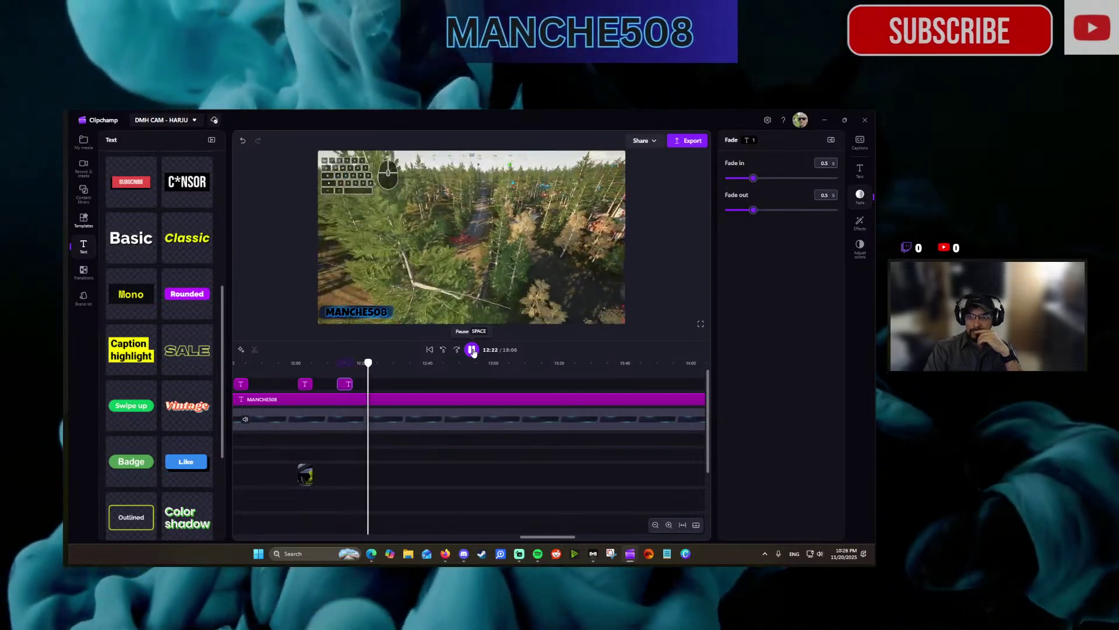
click(472, 350)
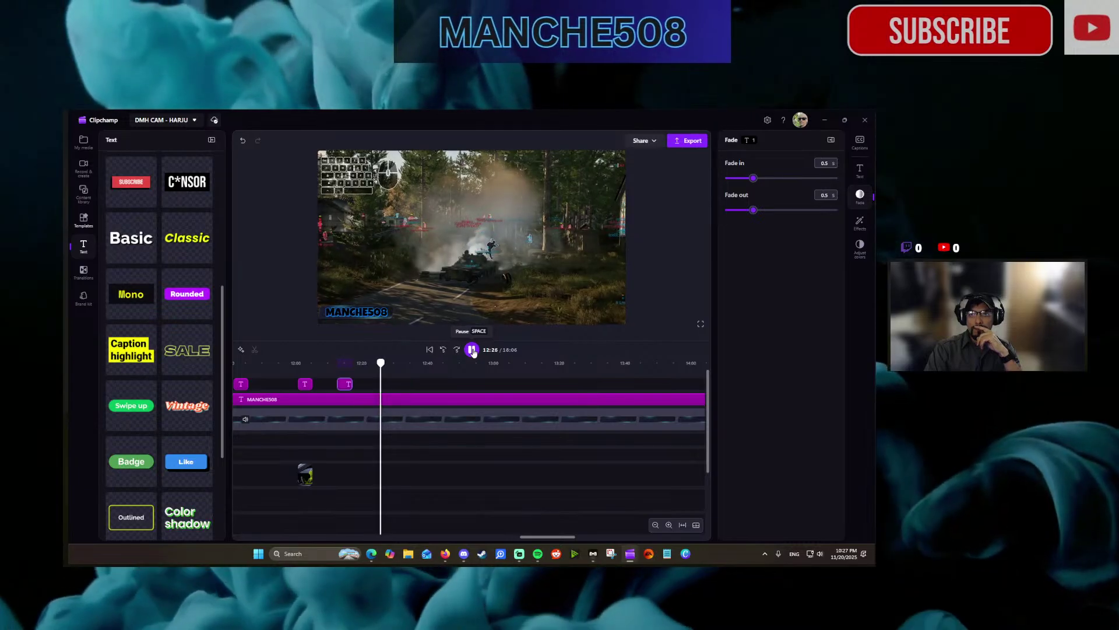
click(472, 350)
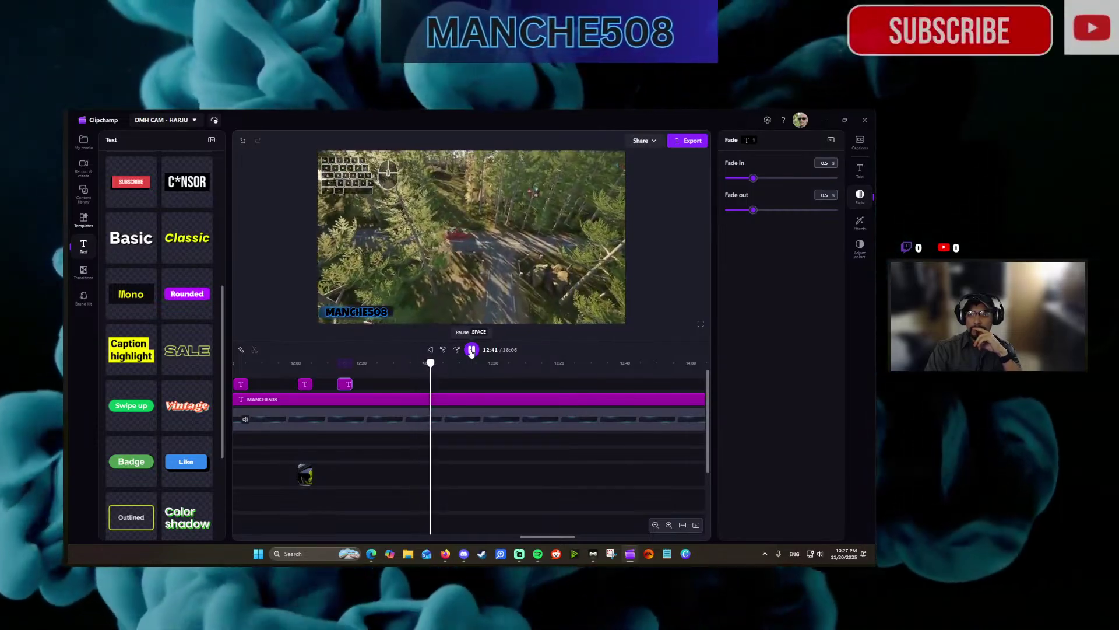
click(458, 351)
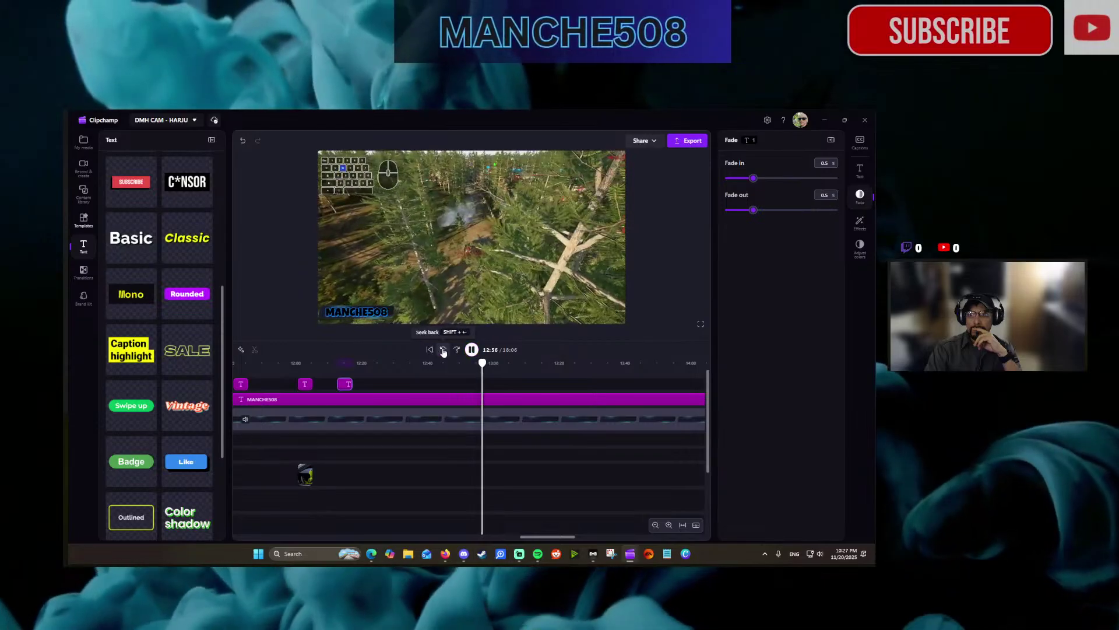
key(space)
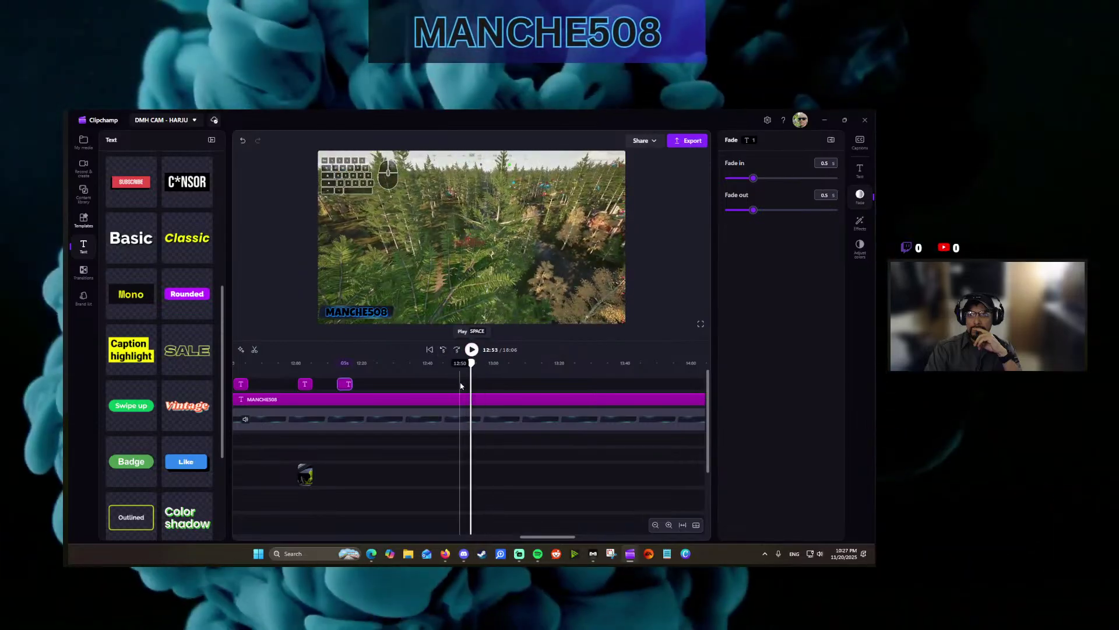
scroll(461, 458, down, 3)
click(460, 459)
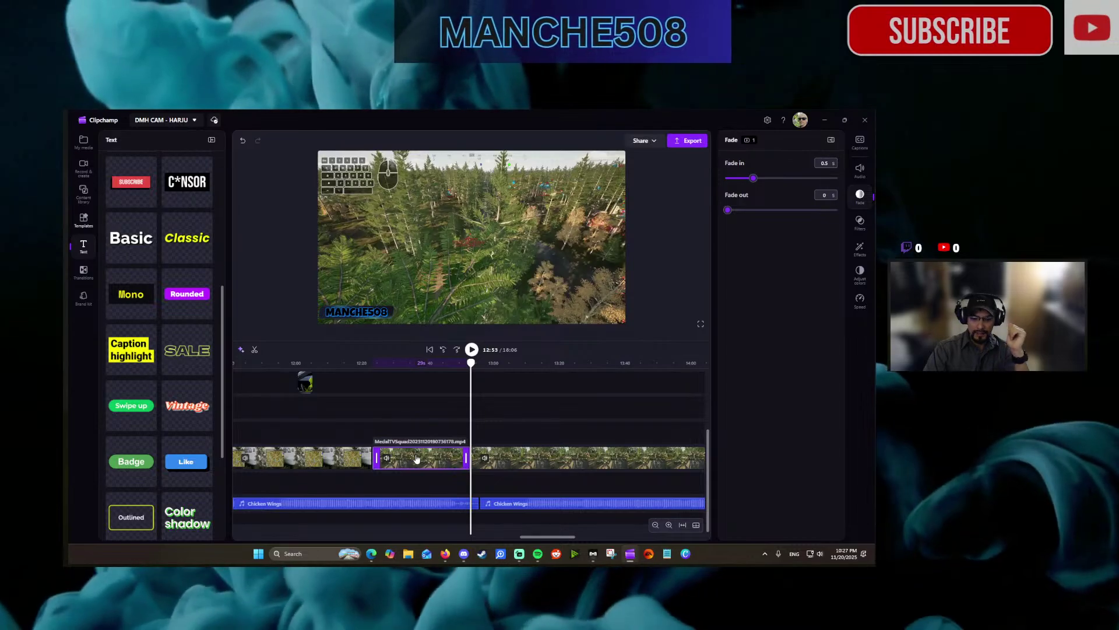
key(Delete)
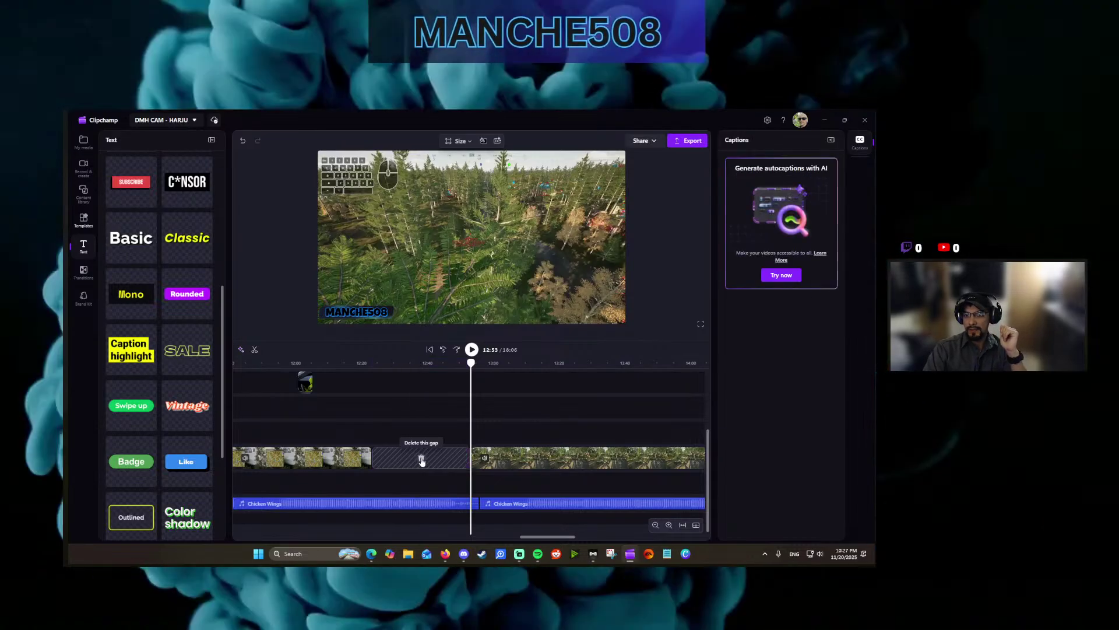
click(421, 460)
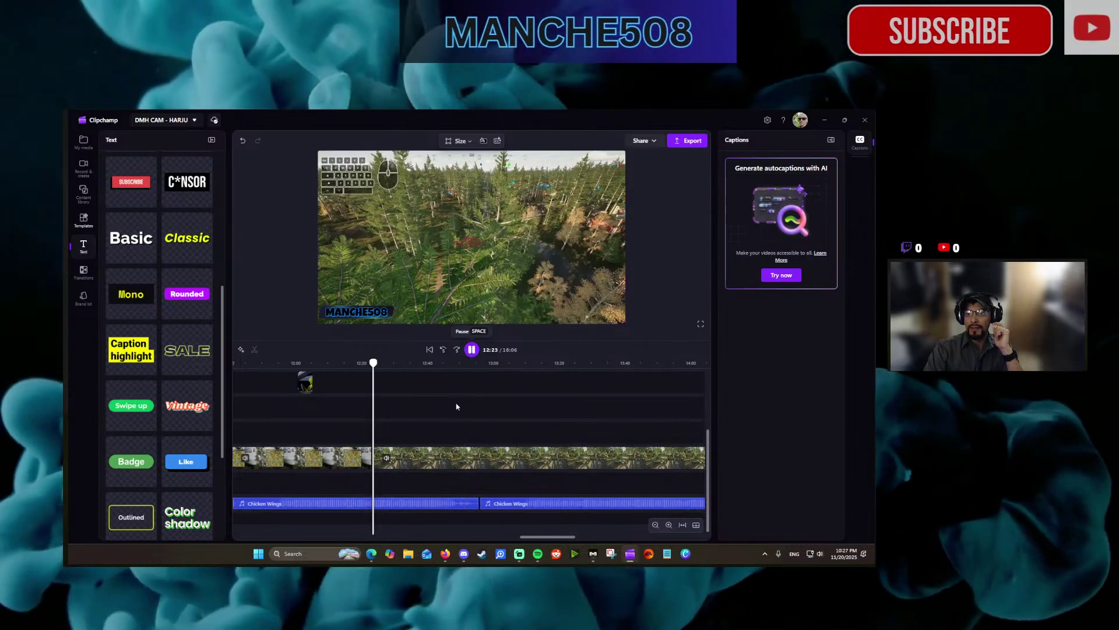
Play and skip through the gameplay footage from 12:23 to 15:06, looking for the next moment to caption.
mouse_move(446, 399)
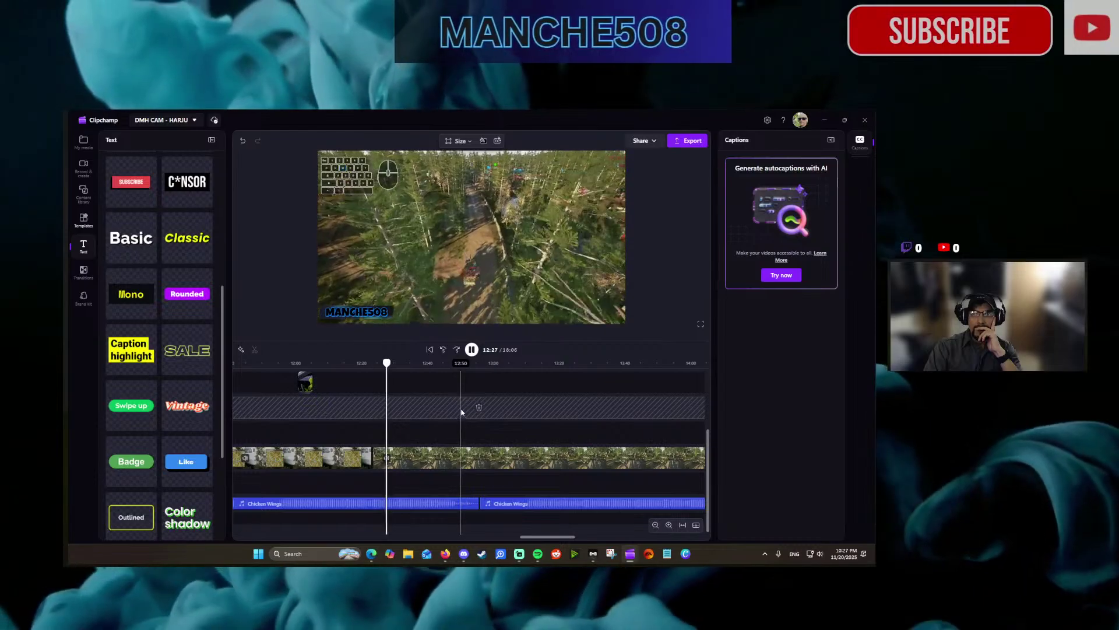
key(space)
click(428, 210)
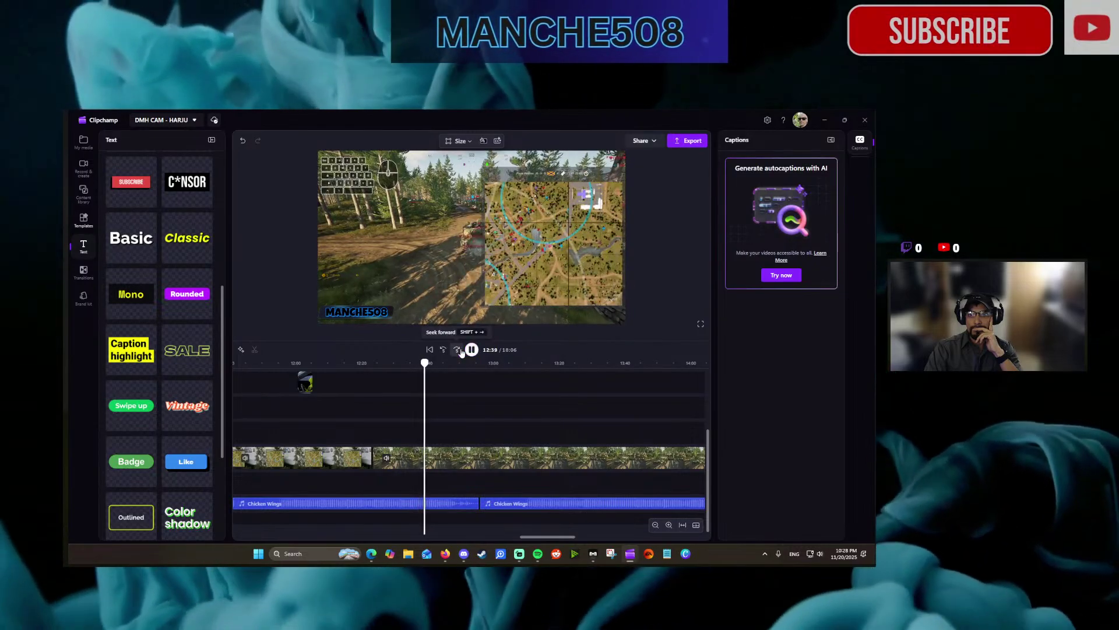
click(458, 350)
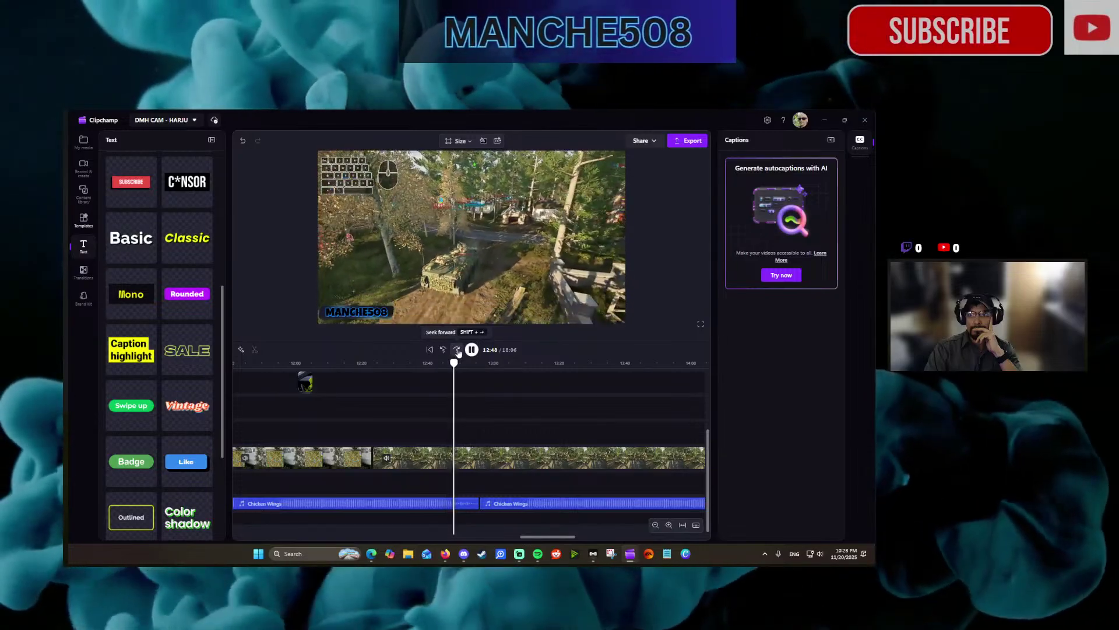
click(471, 350)
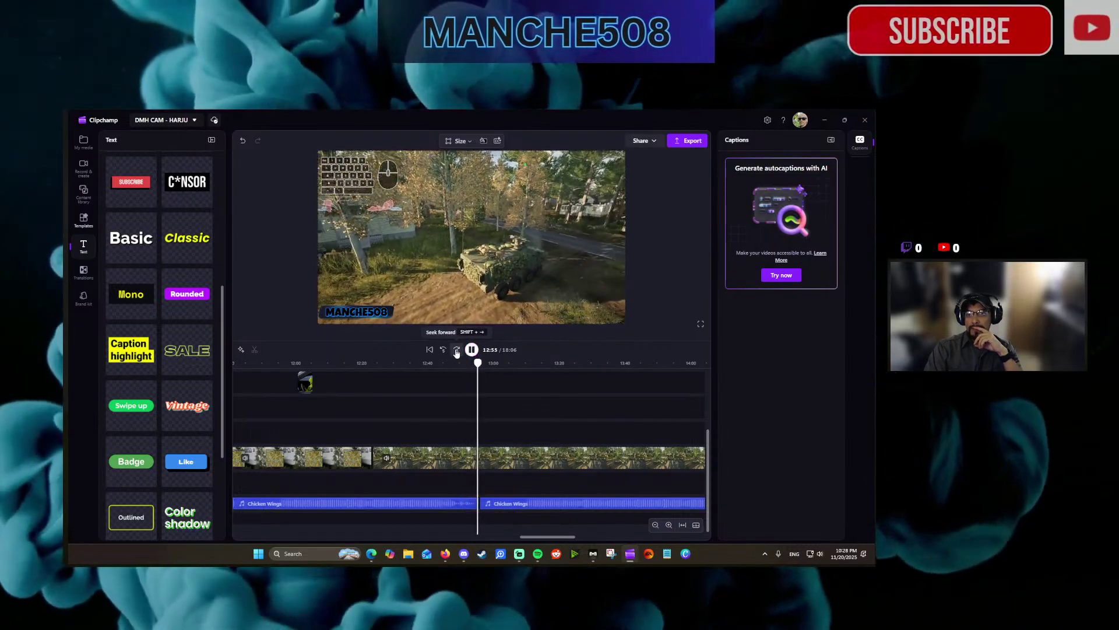
click(456, 350)
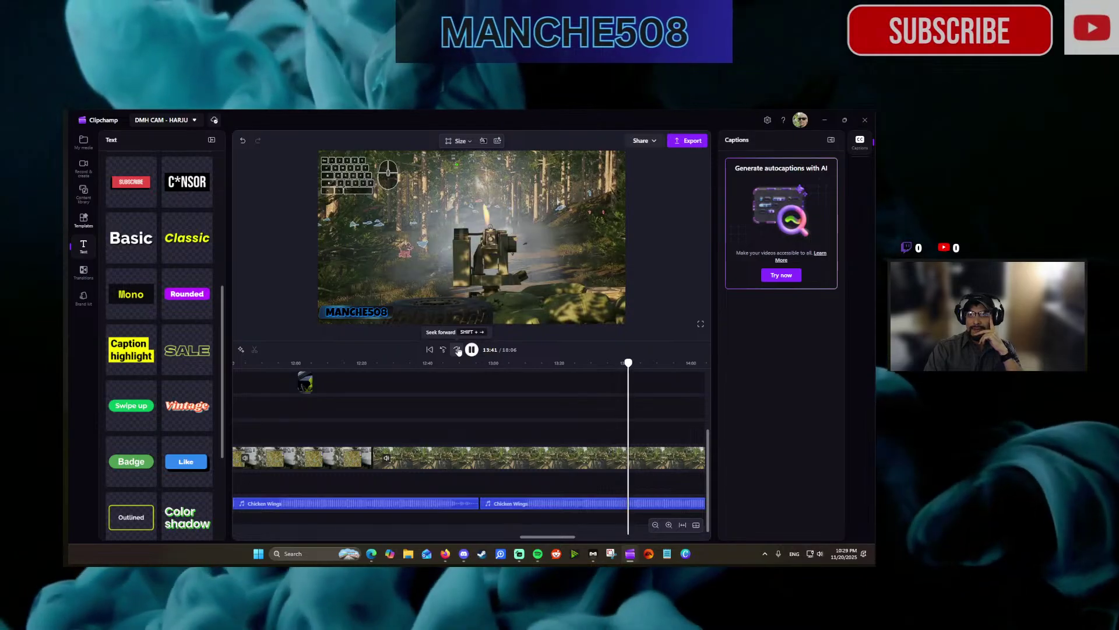
click(458, 350)
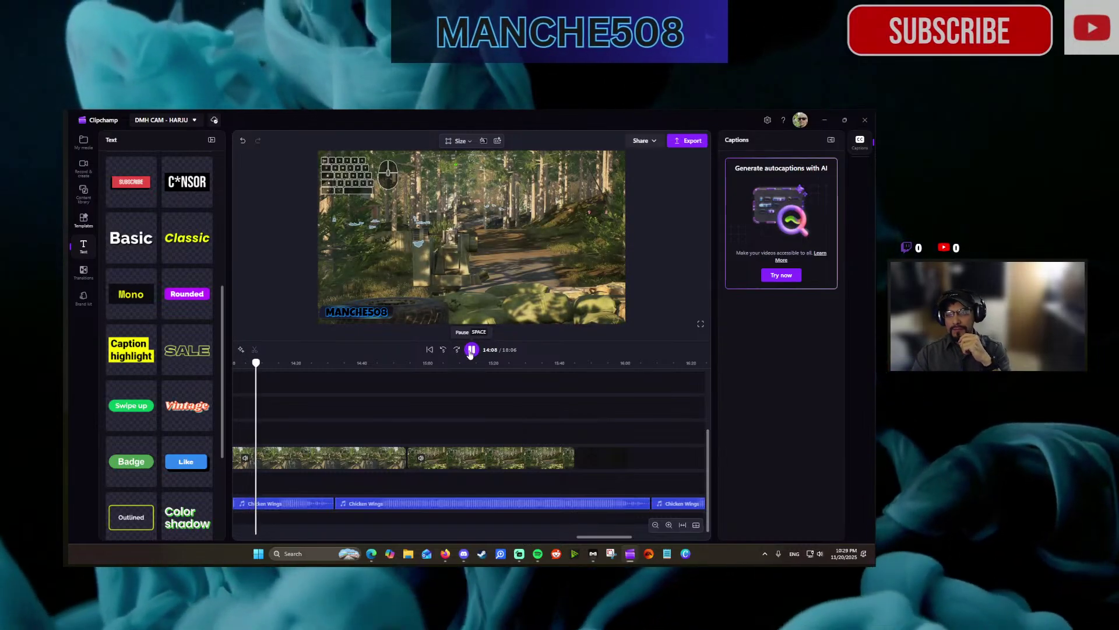
click(471, 350)
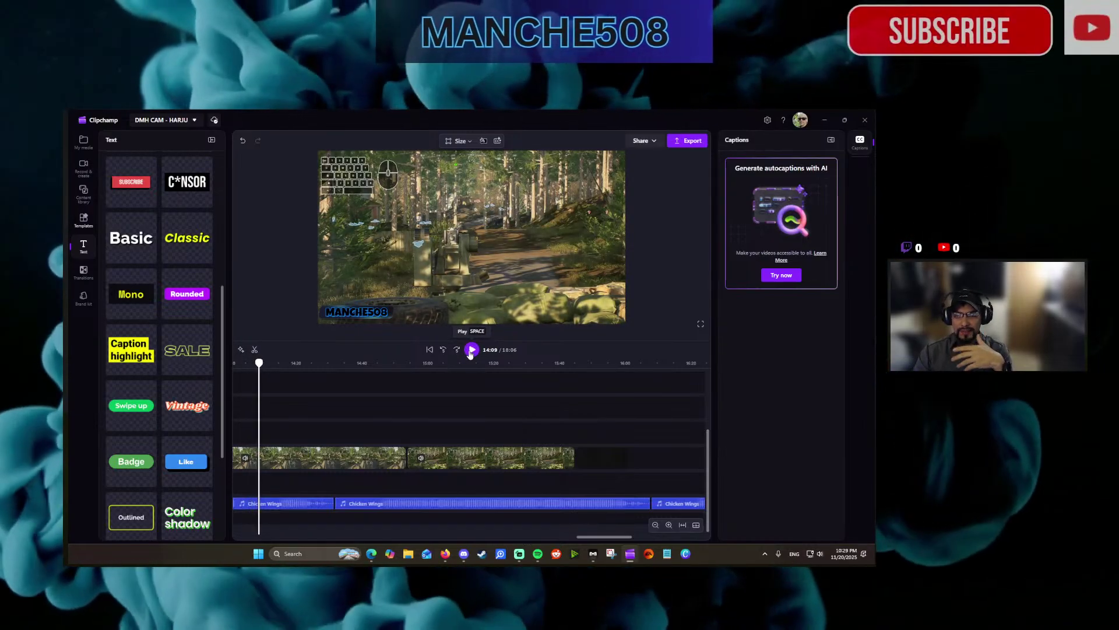
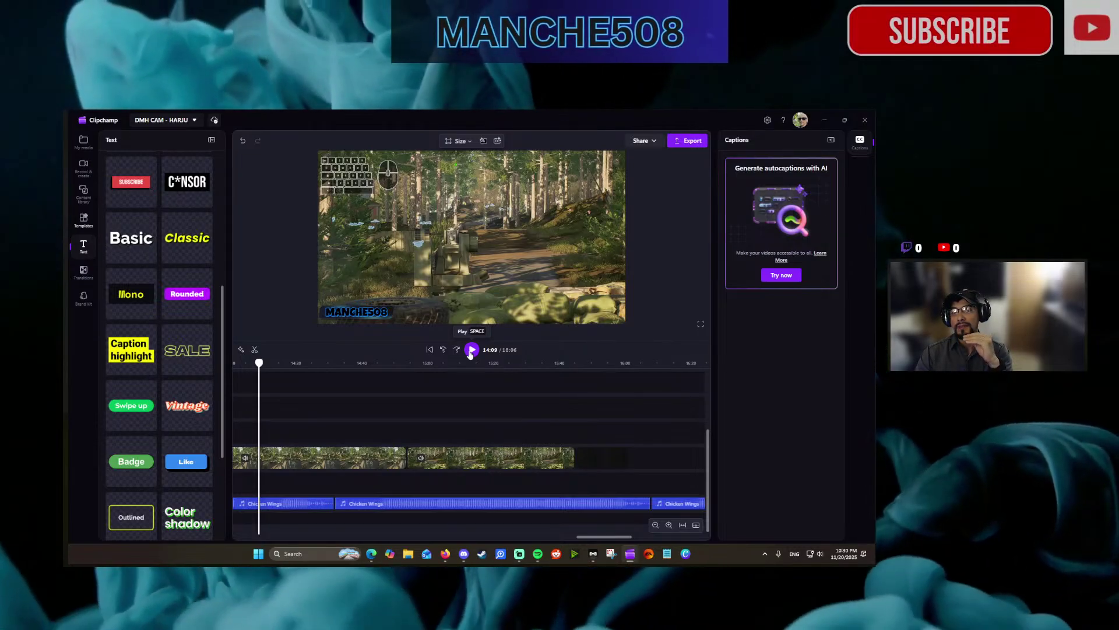
click(471, 351)
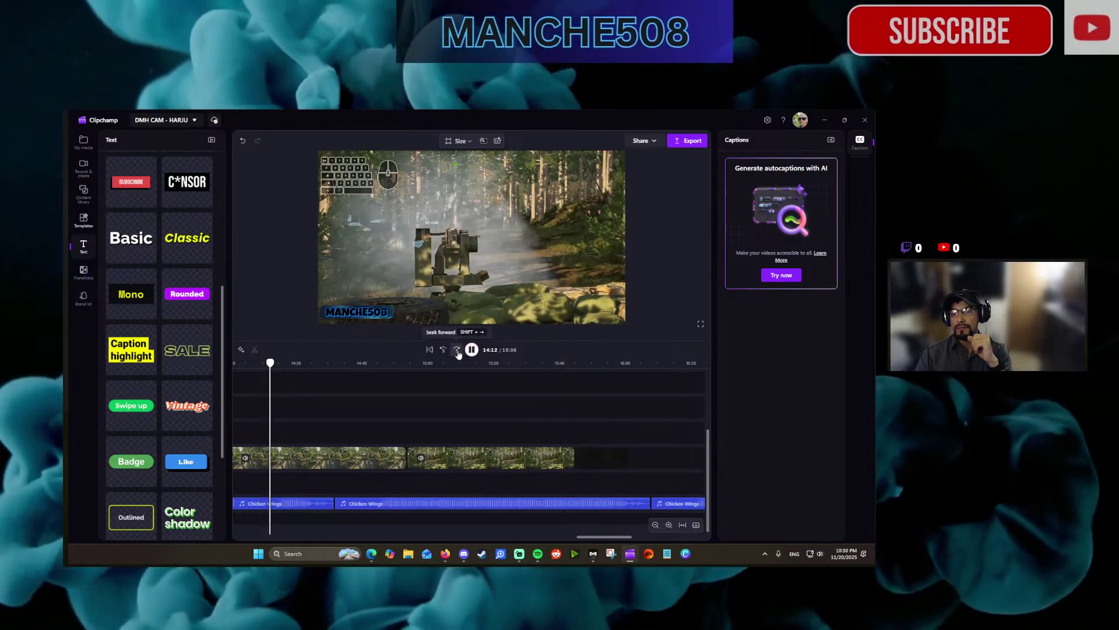
click(458, 352)
click(458, 351)
click(457, 352)
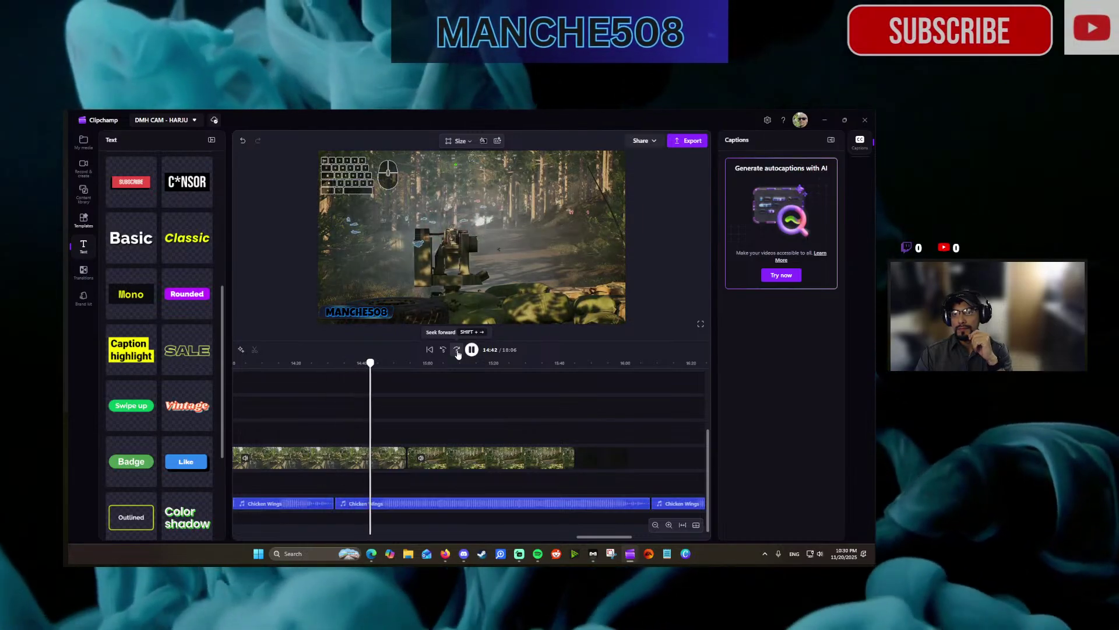
click(457, 352)
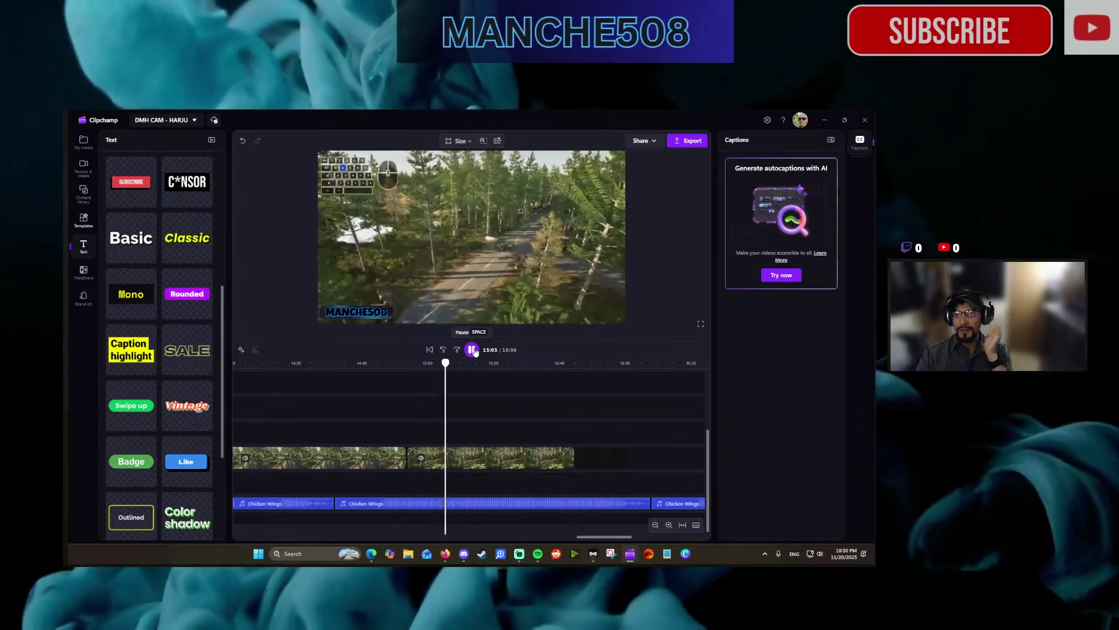
click(473, 349)
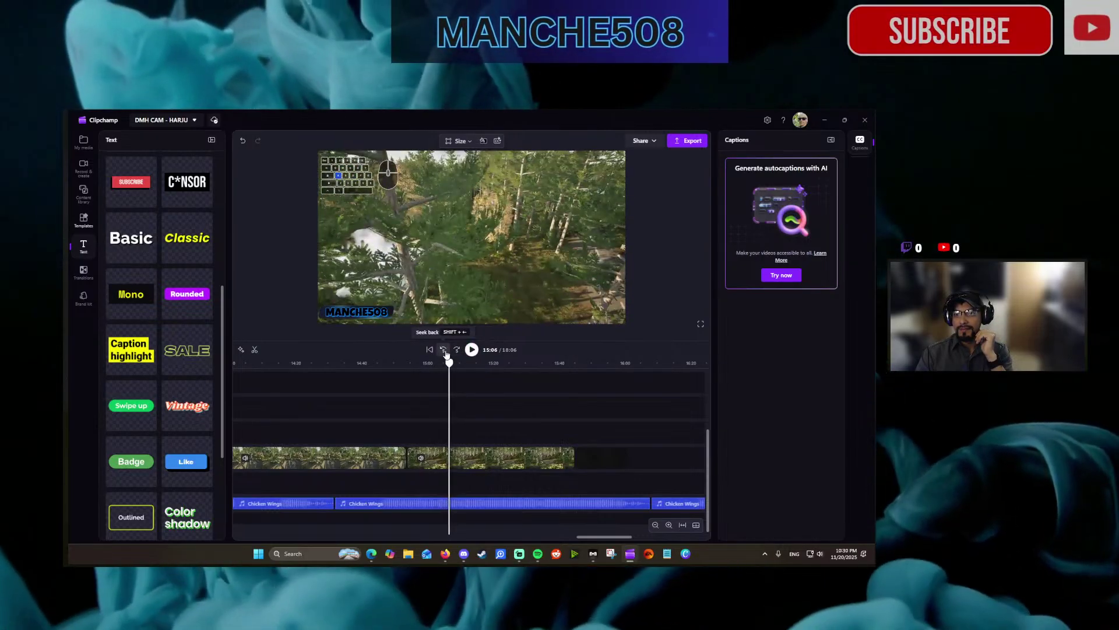
Go back to 14:51 and add a Mono text there.
click(444, 350)
click(444, 350)
click(444, 350)
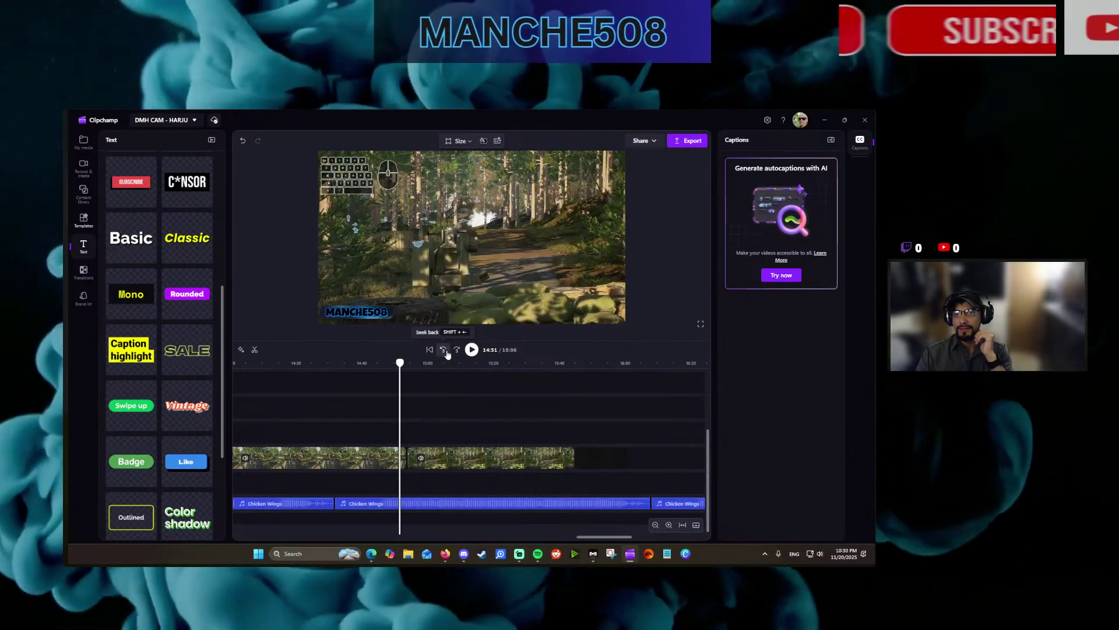
mouse_move(128, 415)
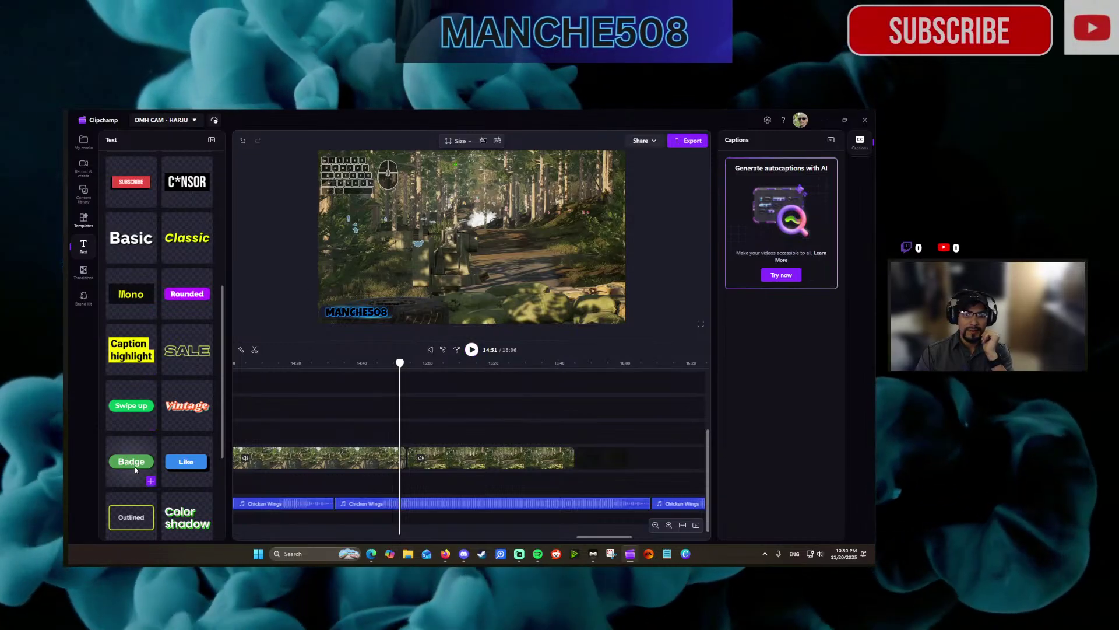
scroll(128, 415, down, 1)
scroll(139, 408, up, 3)
click(151, 399)
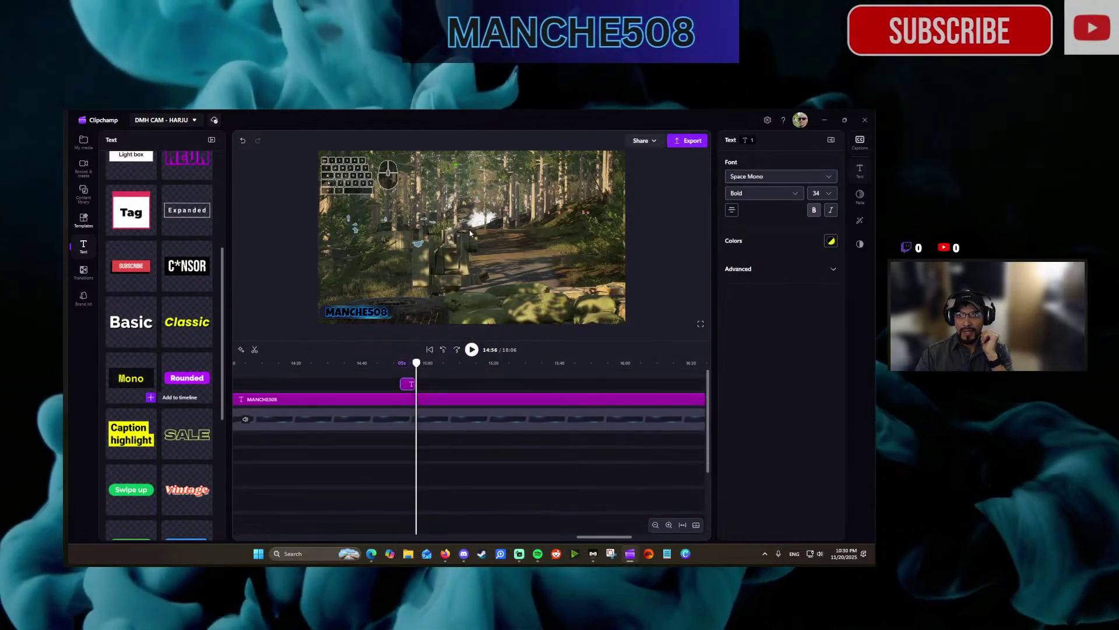
click(442, 351)
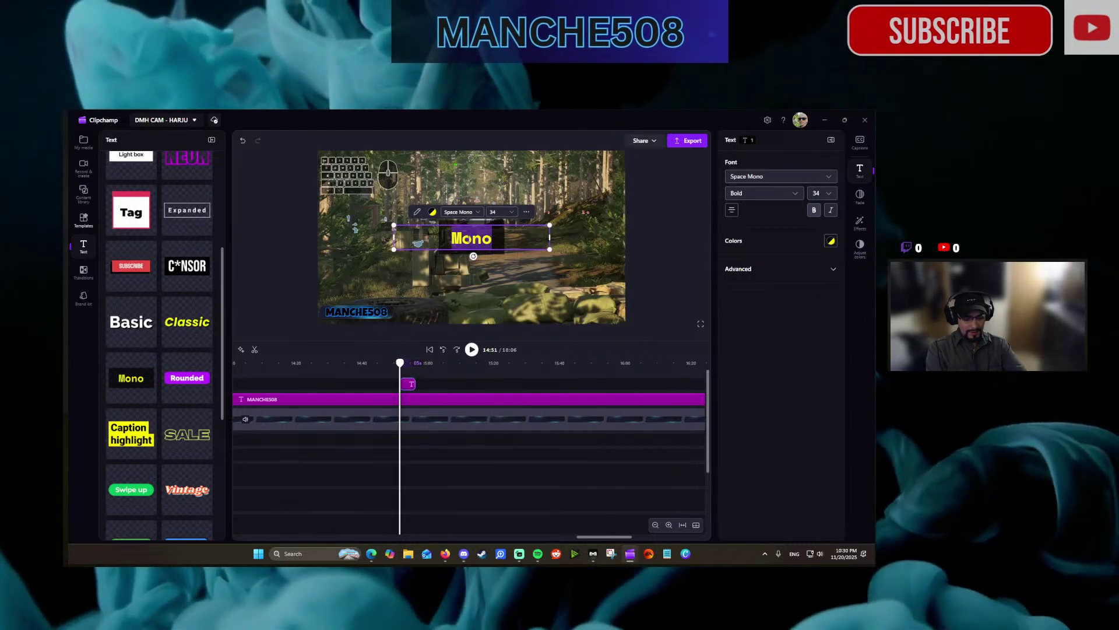
Change the 14:51 Mono text's wording to "Stryker mowing dudes down!" and set its fade in and fade out to 0.5 s.
text(St)
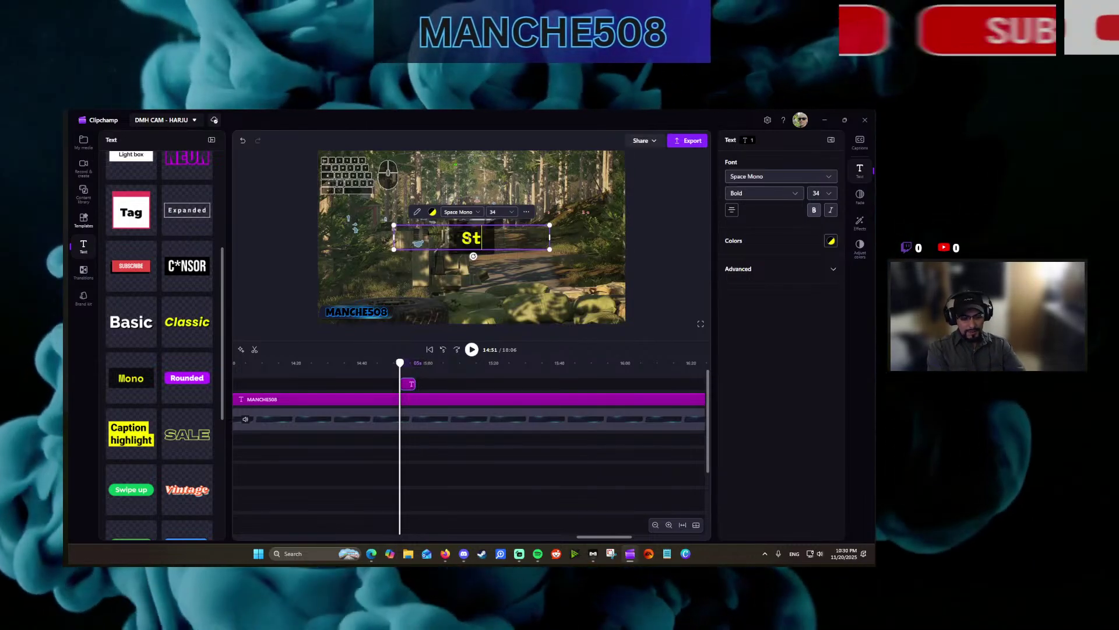
text(ryker mo)
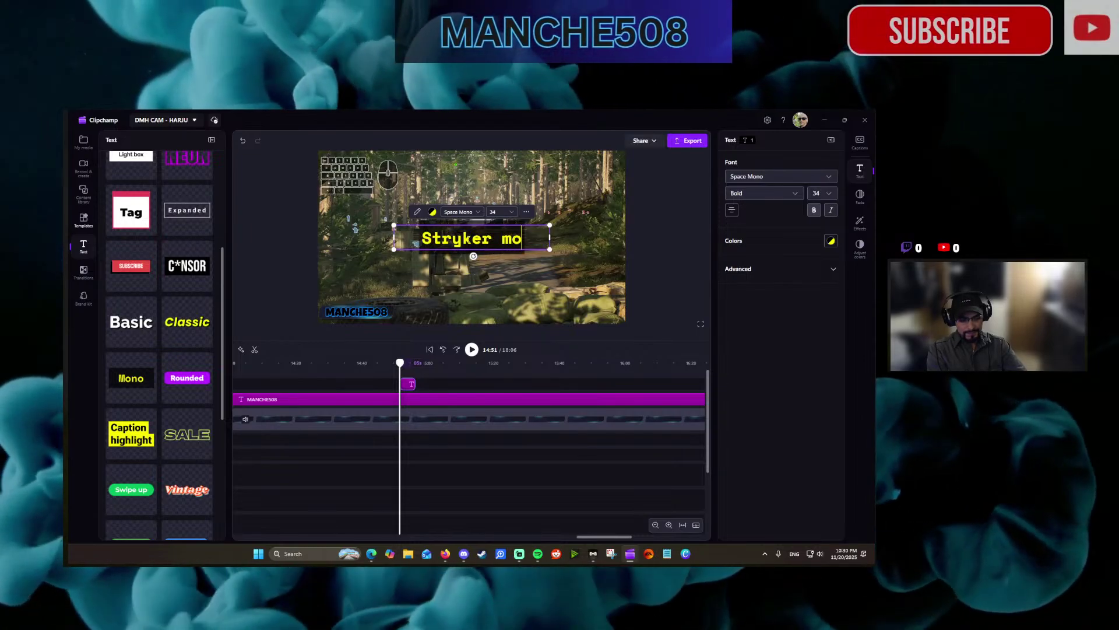
text(wing dudes down!)
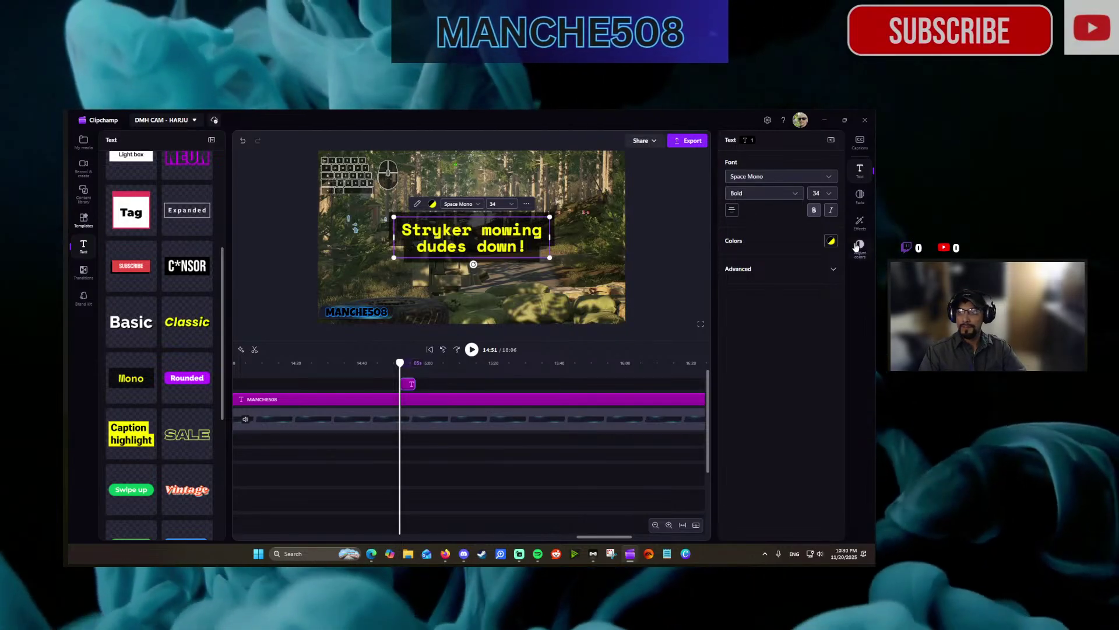
click(860, 197)
drag(727, 177, 753, 178)
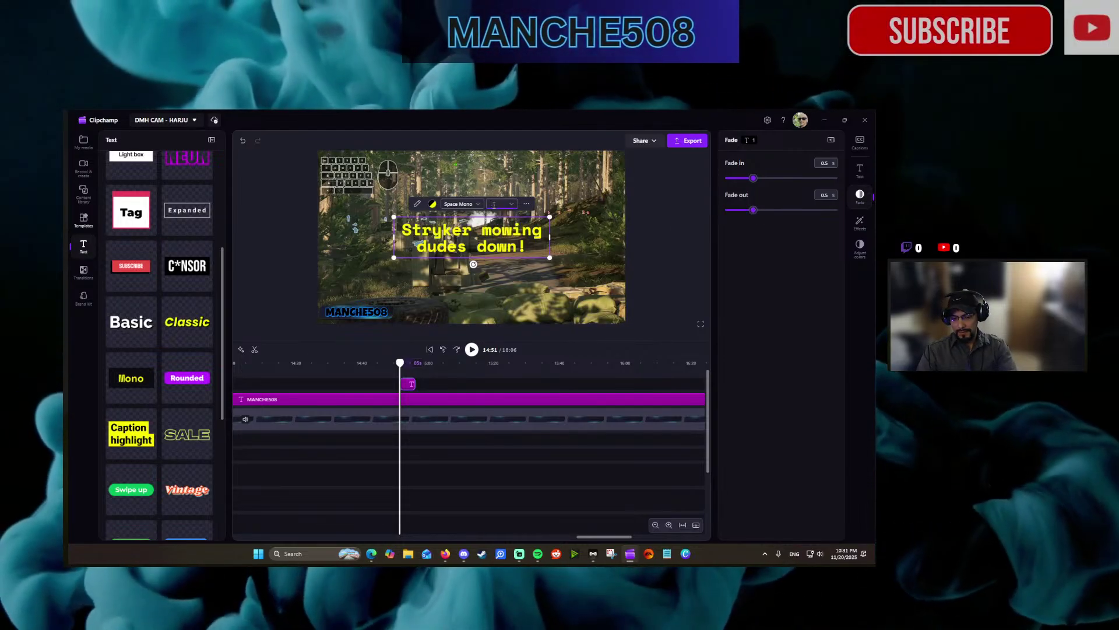
Set the "Stryker mowing dudes down!" caption's font size to 25 and move it to the top centre of the frame.
text(25)
key(Return)
drag(446, 247, 444, 184)
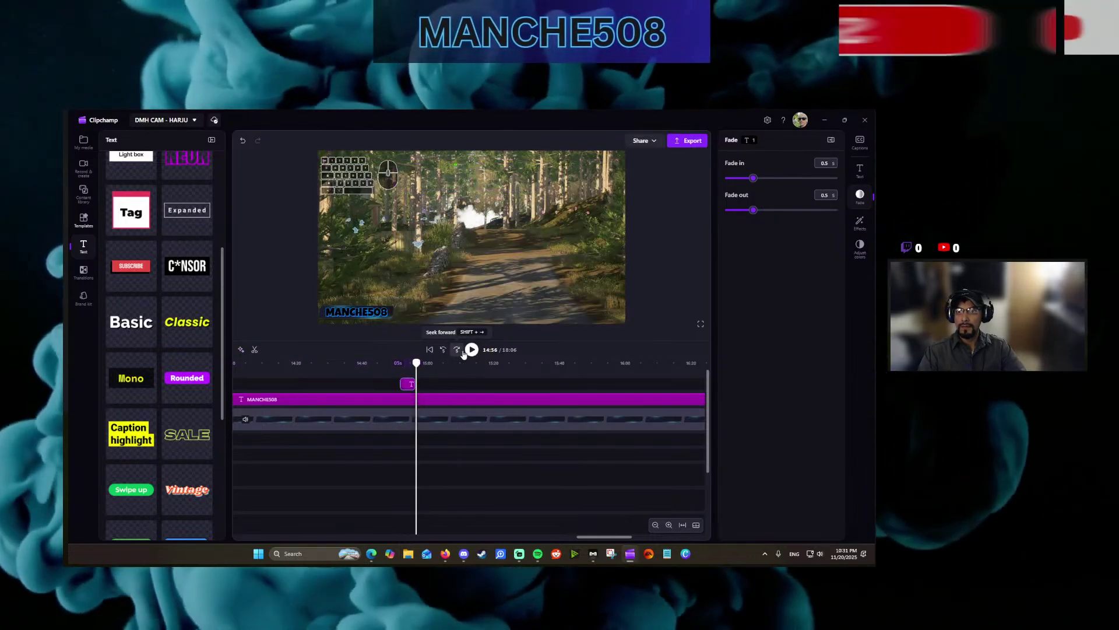
Rewind to the start of the video, return to the footage after the 12:12 caption and resume playback there.
key(Home)
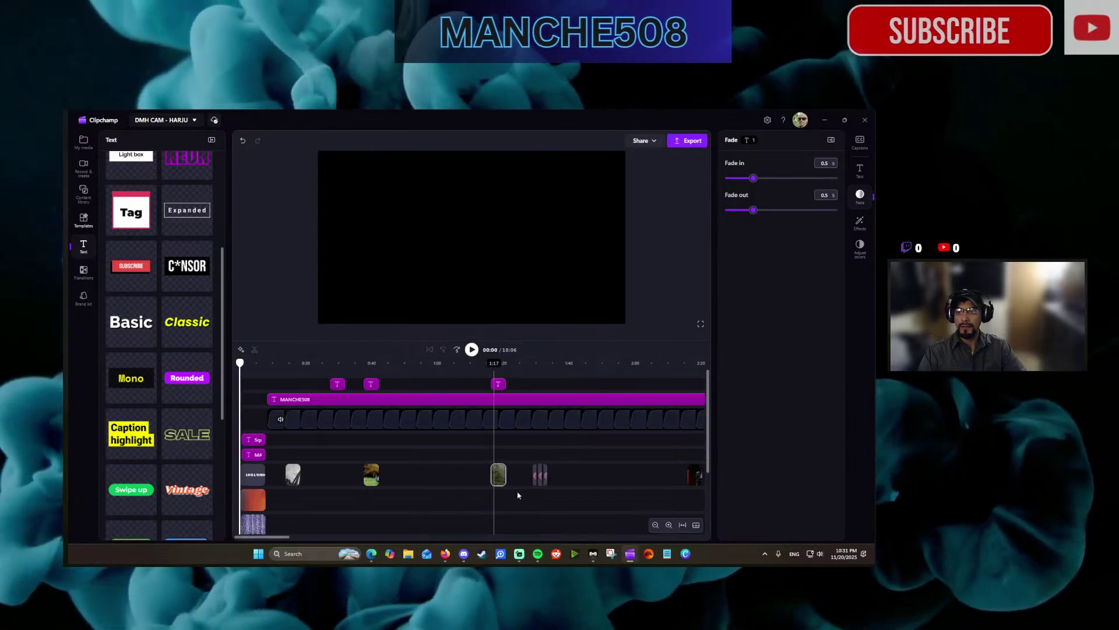
scroll(488, 523, down, 3)
drag(285, 537, 541, 535)
scroll(423, 500, up, 3)
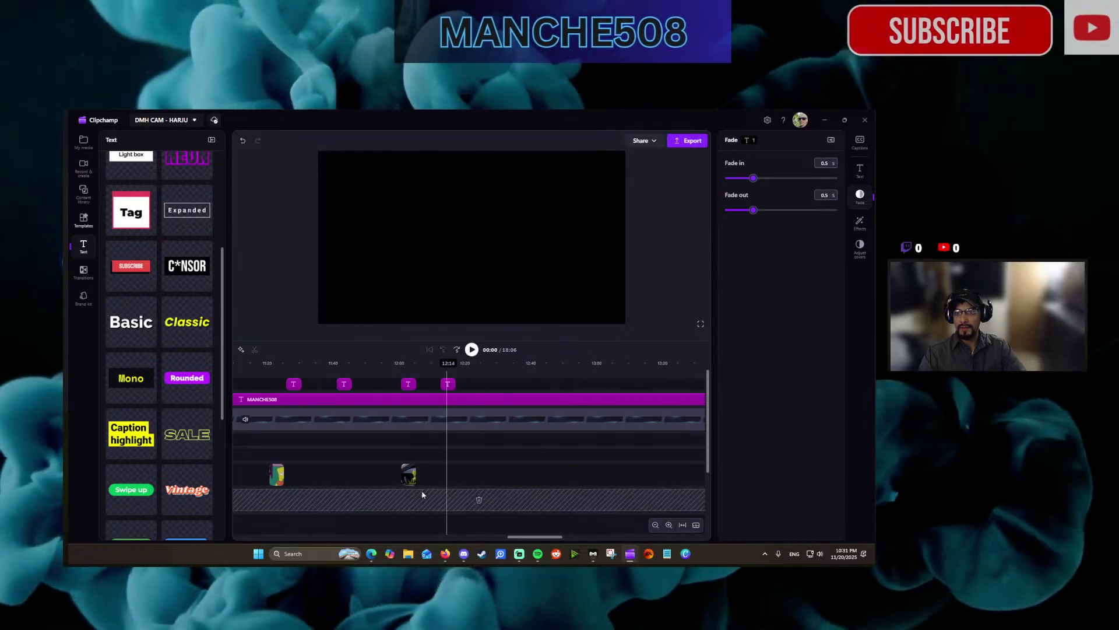
click(442, 495)
click(472, 350)
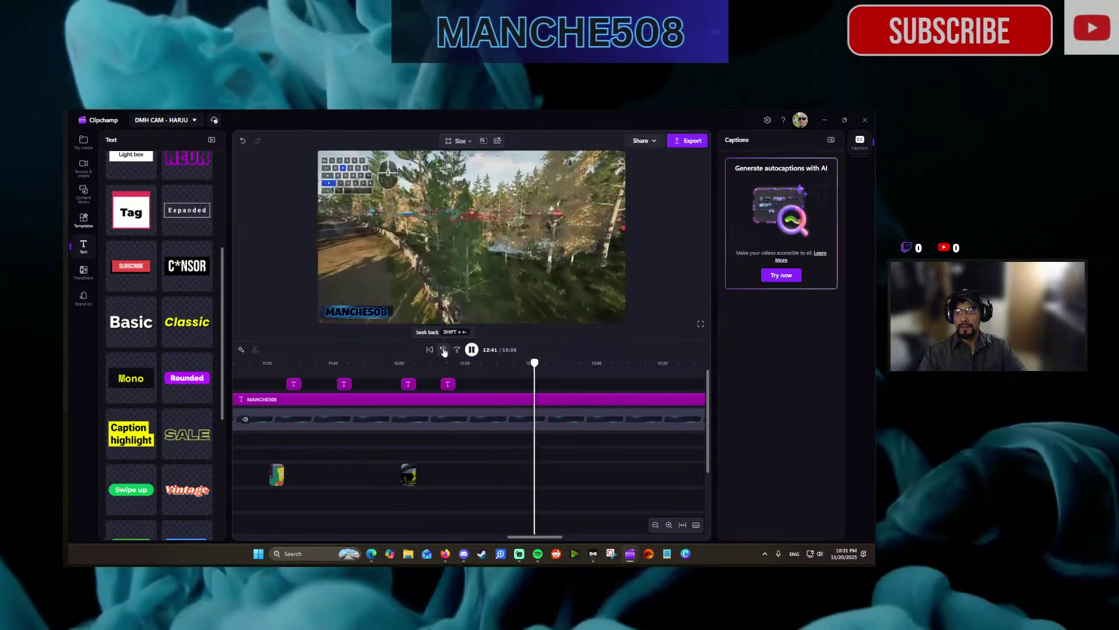
Skip forward through the gameplay to the "Stryker mowing dudes down!" caption, replay it and pause at 14:55.
click(443, 350)
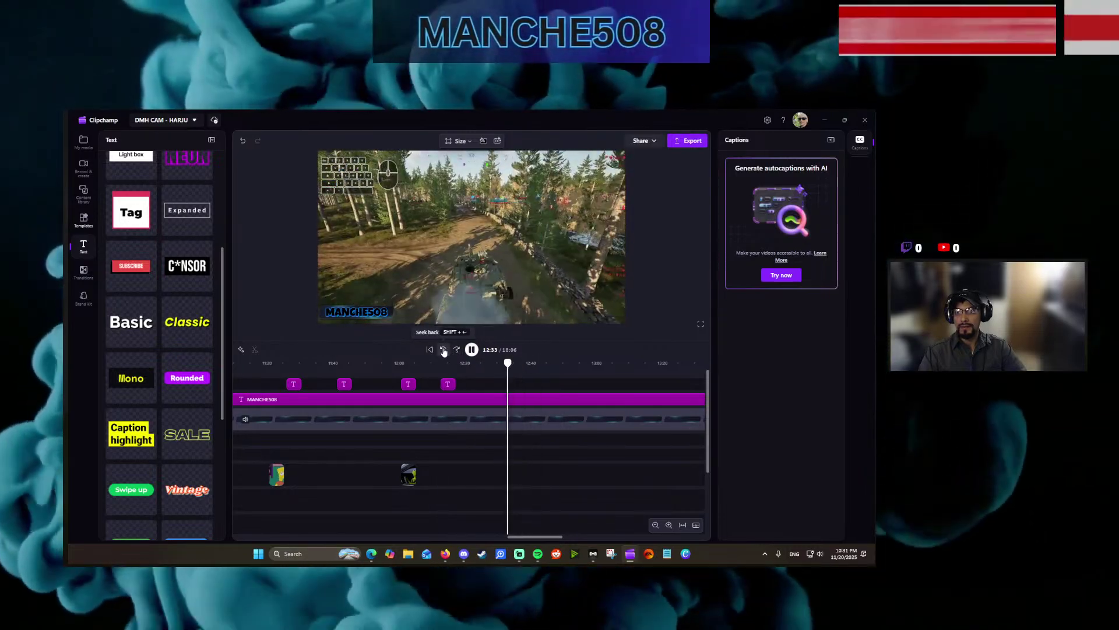
click(456, 349)
click(456, 350)
click(456, 350)
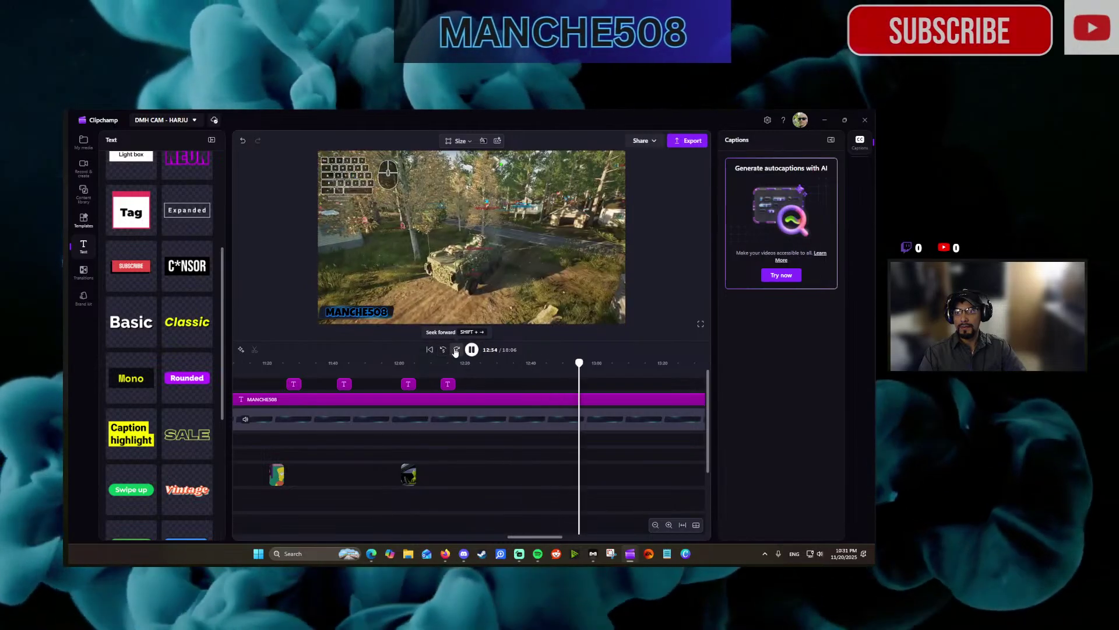
click(455, 350)
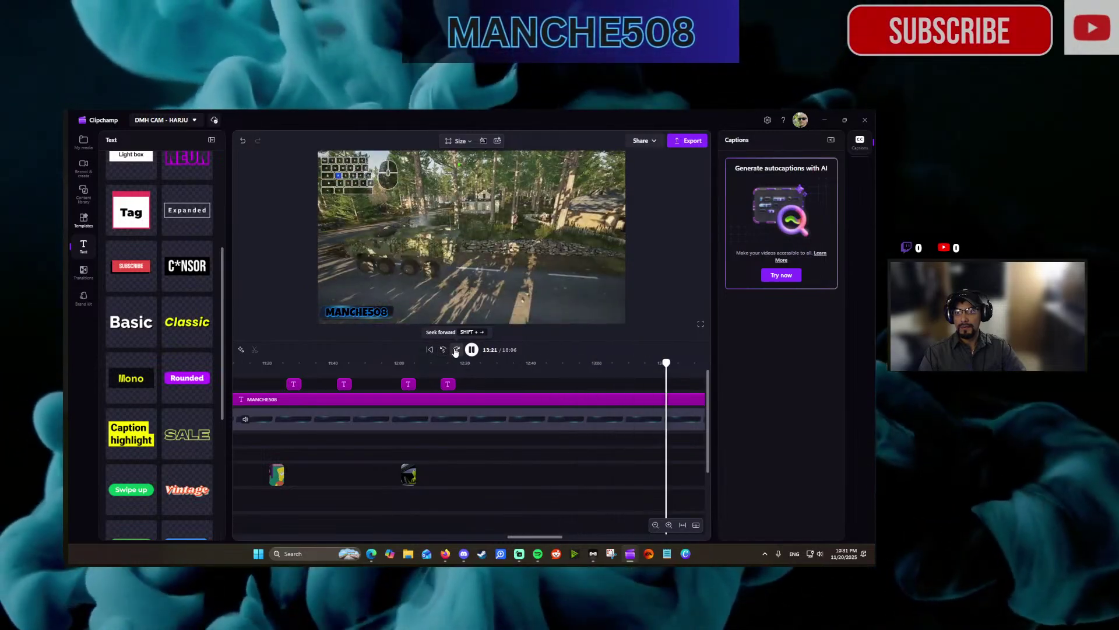
click(456, 350)
click(456, 349)
click(455, 349)
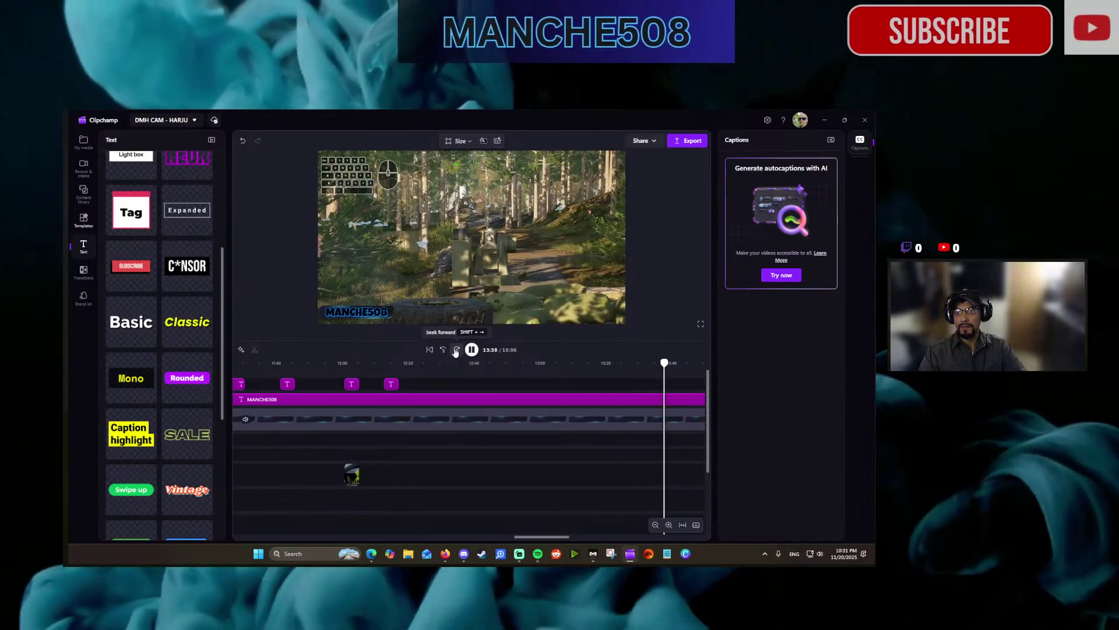
click(456, 349)
click(456, 350)
click(456, 350)
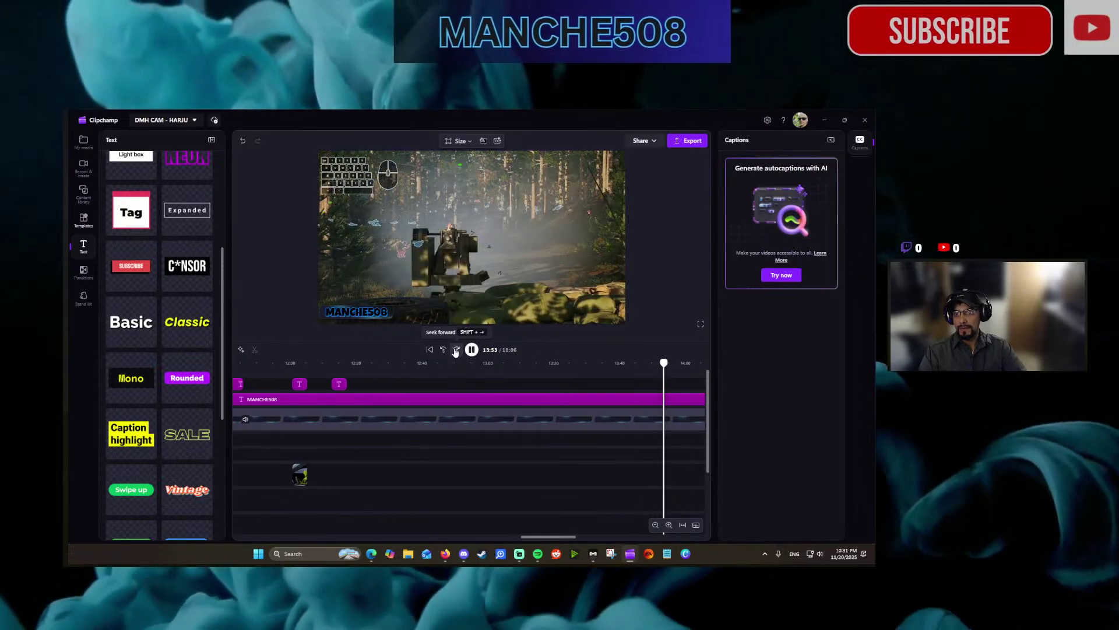
click(456, 350)
click(456, 350)
click(456, 349)
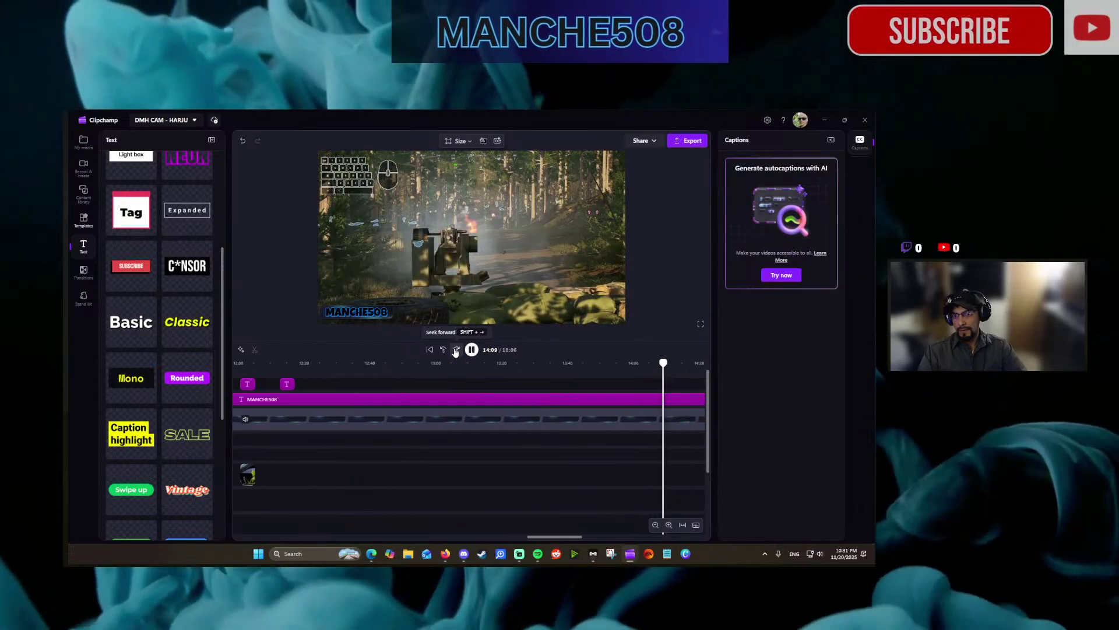
click(456, 350)
click(456, 350)
click(456, 350)
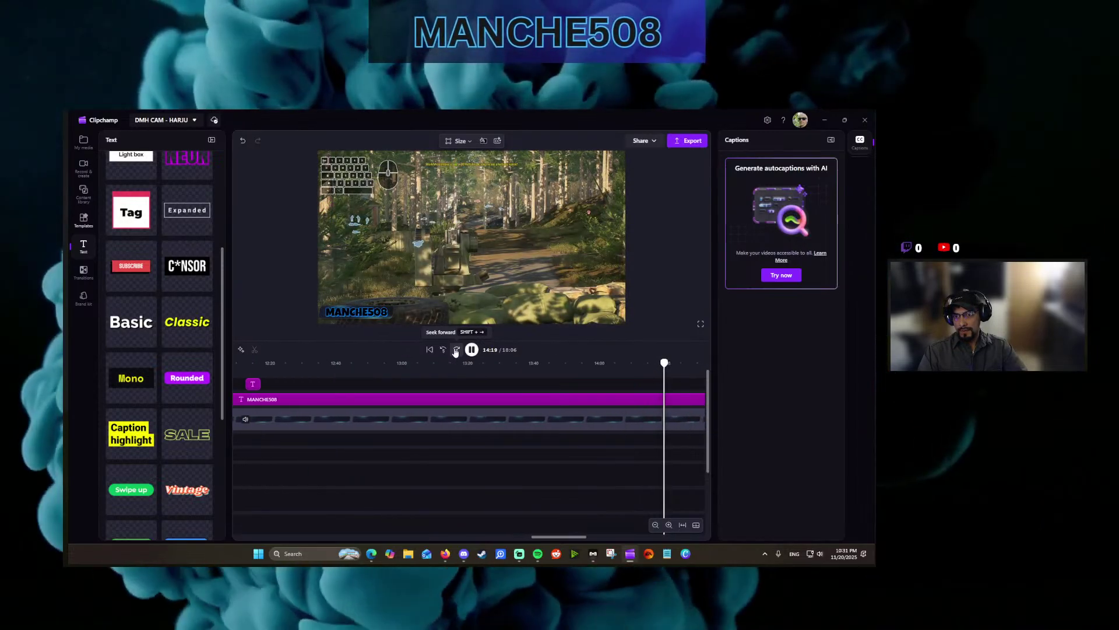
click(456, 350)
click(455, 350)
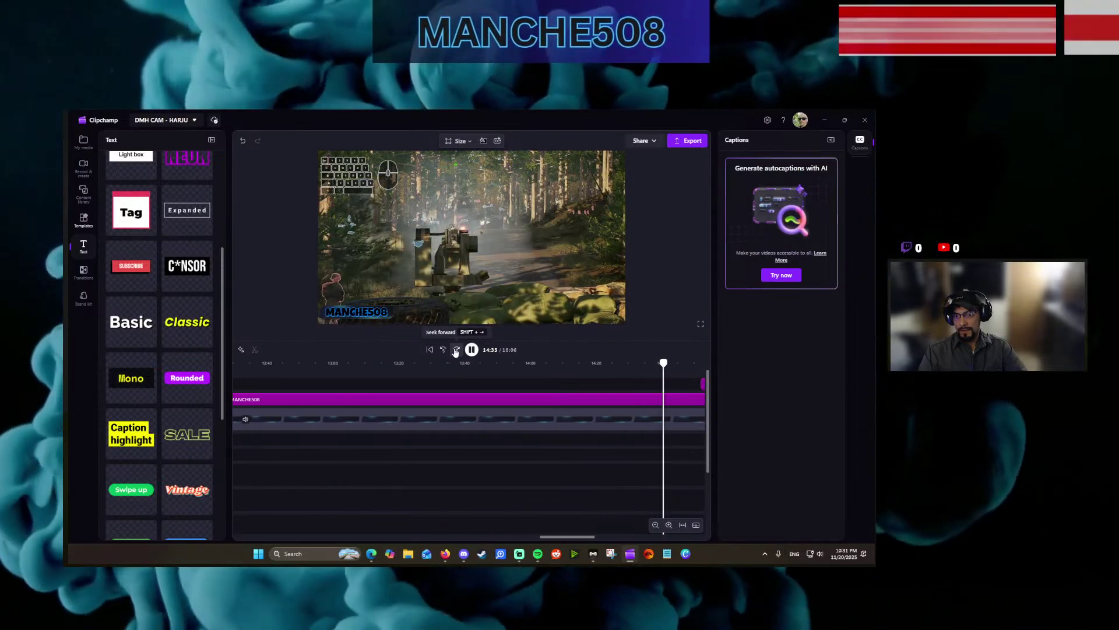
click(456, 350)
click(456, 350)
click(456, 350)
click(456, 350)
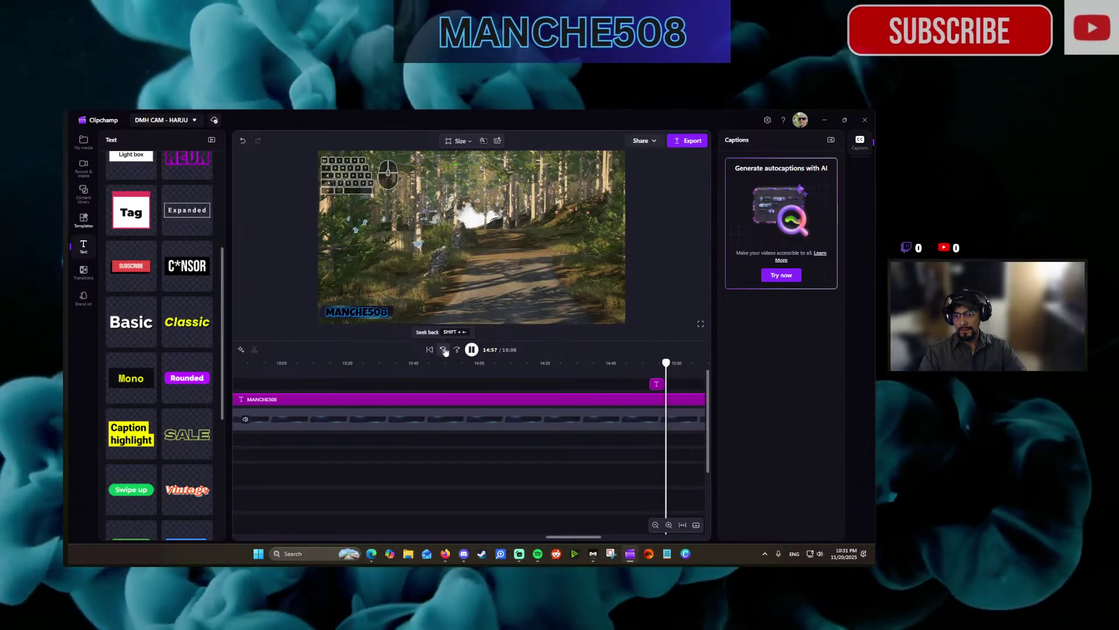
key(shift+Left)
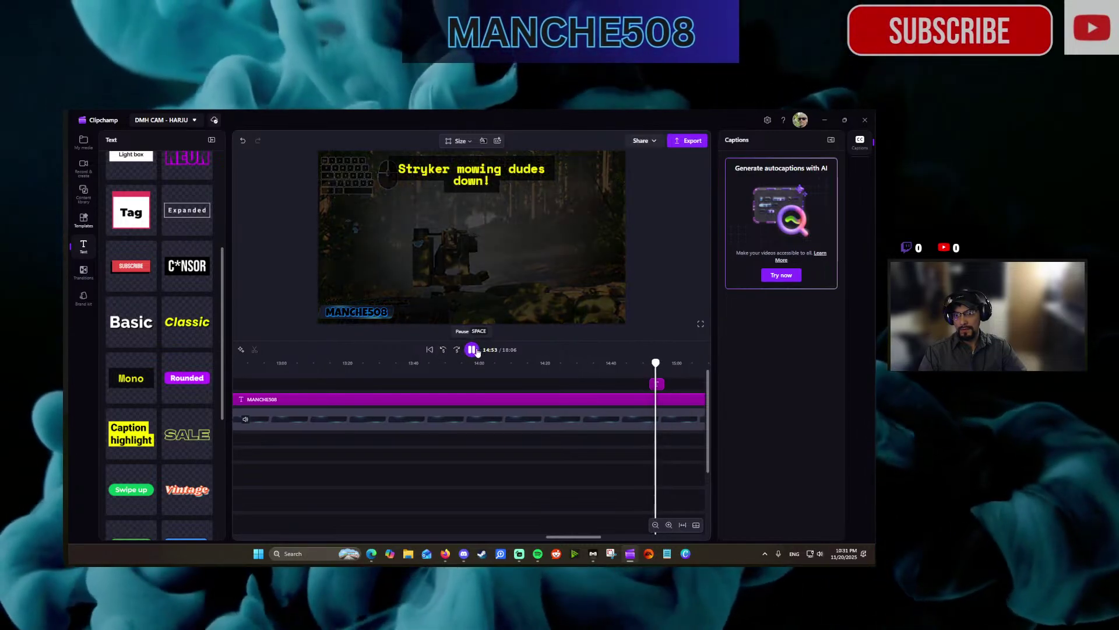
click(473, 349)
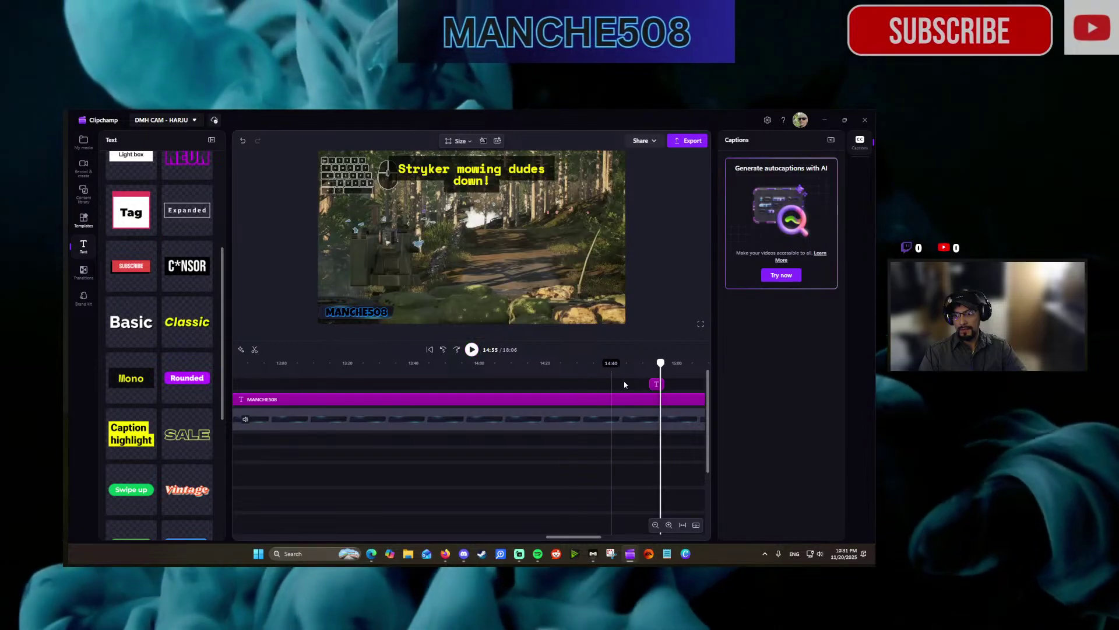
Shift the "Stryker mowing dudes down!" caption slightly earlier on the timeline and resume playback from 14:55.
drag(651, 386, 646, 386)
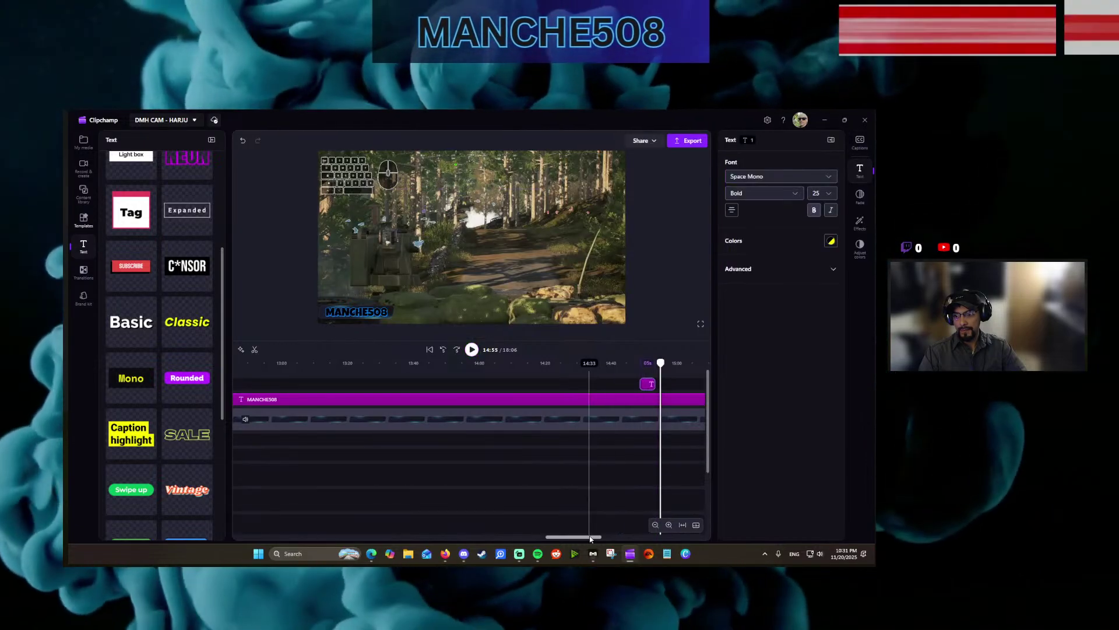
drag(579, 537, 595, 536)
click(472, 349)
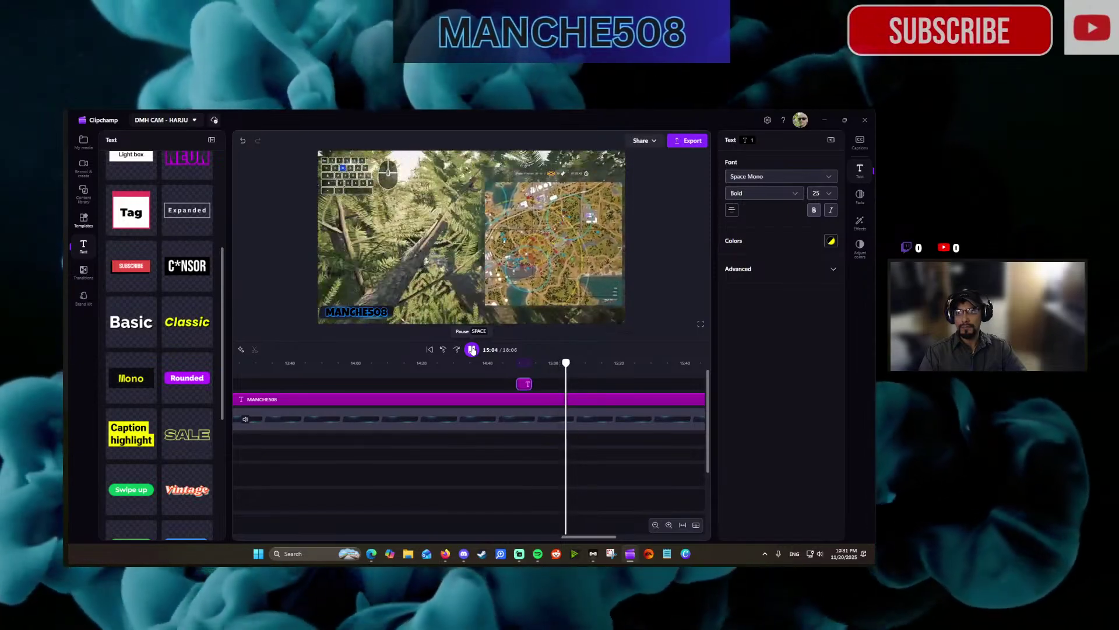
Pause the gameplay at the missile shot, add a Mono text and move it to start at 15:07.
click(472, 349)
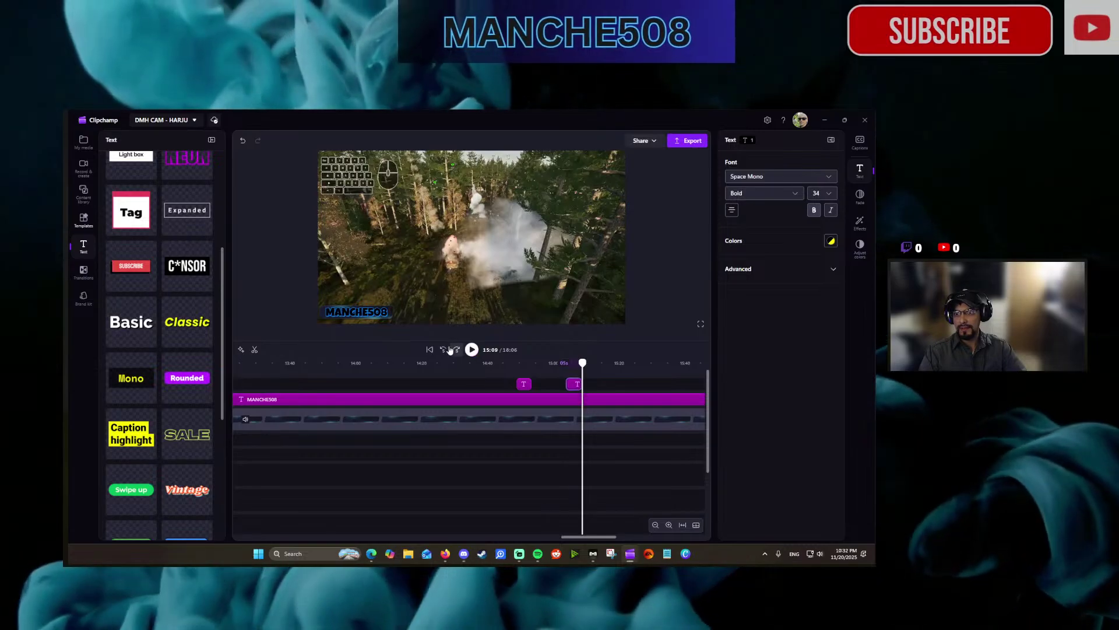
click(456, 349)
click(574, 385)
drag(574, 385, 582, 386)
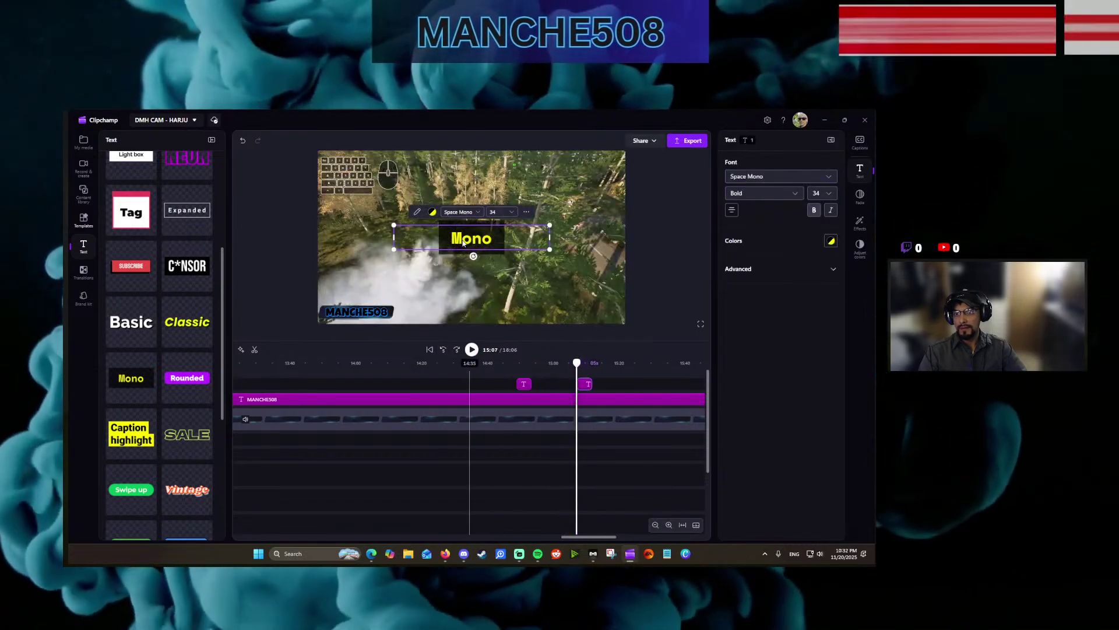
Change the 15:07 Mono text's wording to "TOW missile fired while within arming distance of the Stryker".
double_click(461, 239)
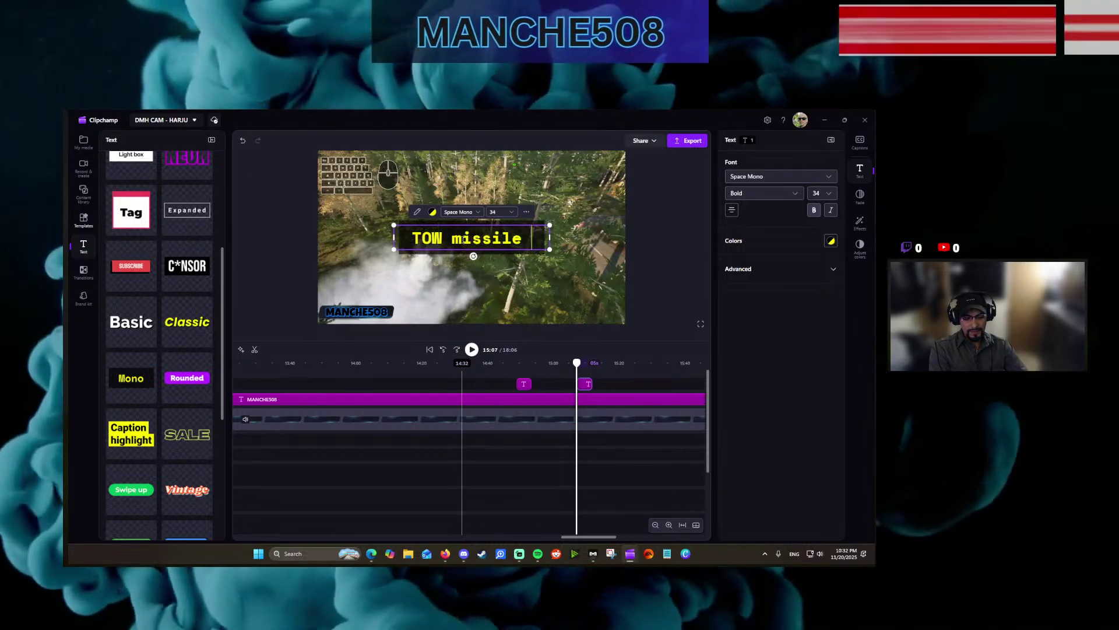
text(fired while within)
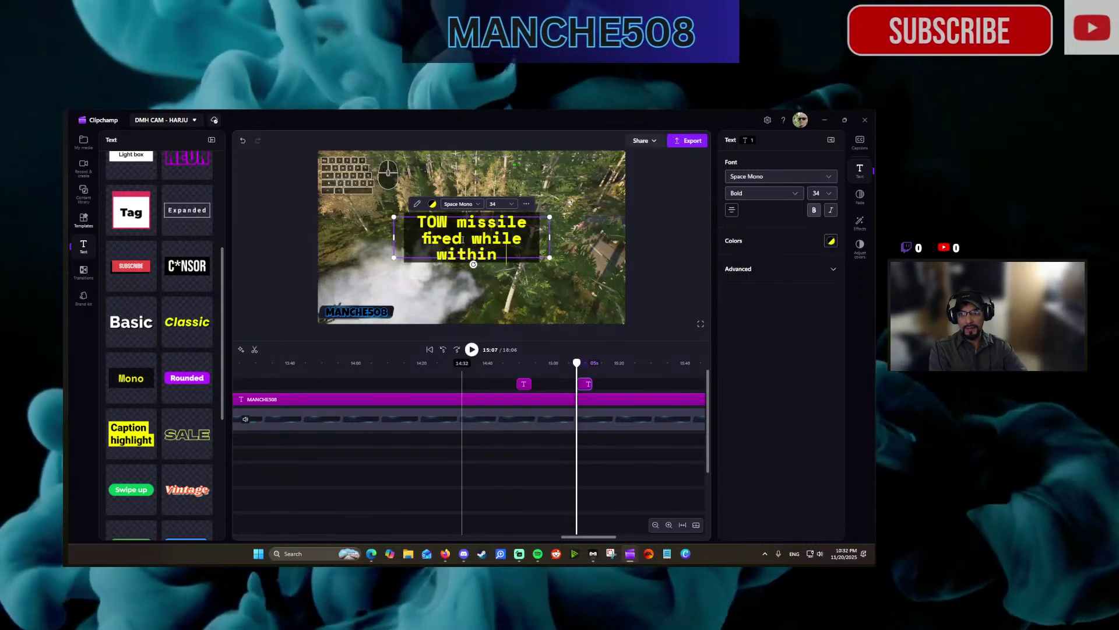
text( arming distance of the)
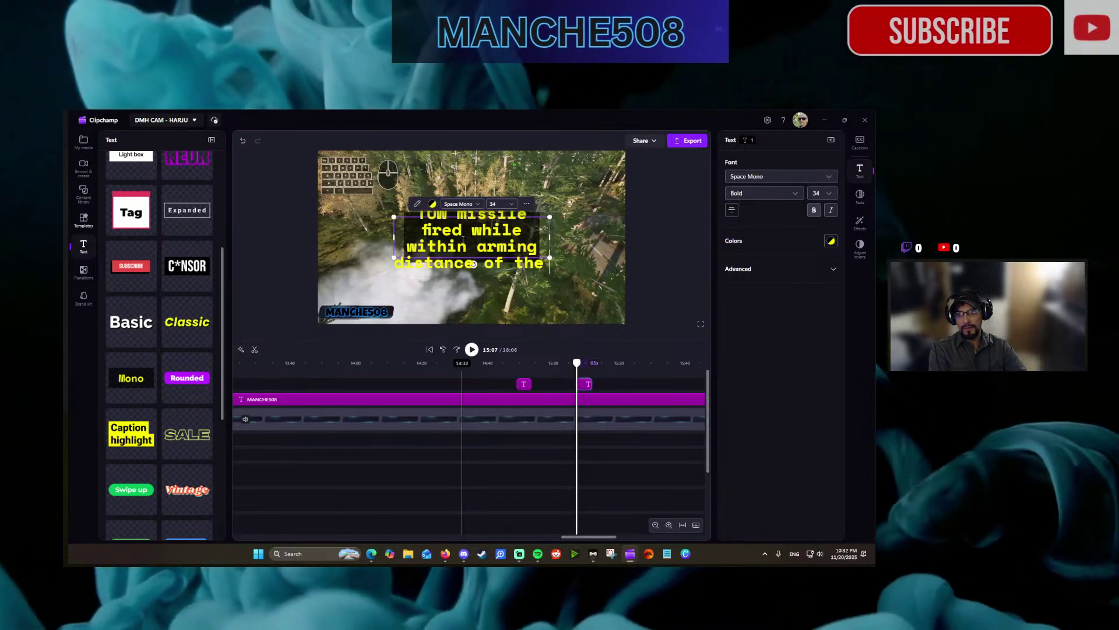
text( Stryker)
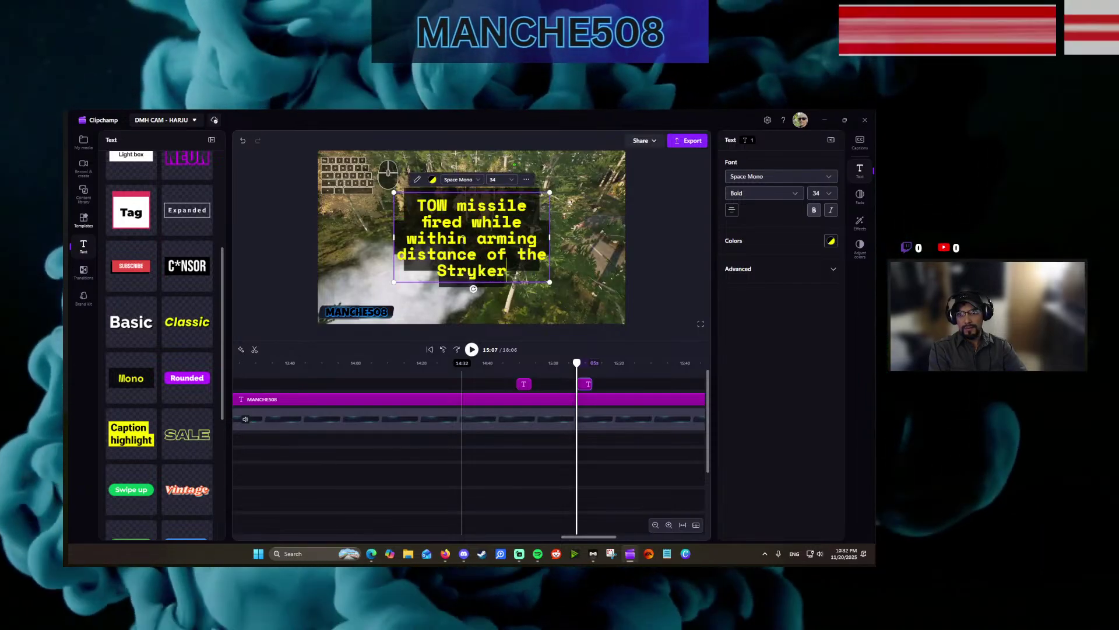
Set the TOW missile caption's font size to 25, widen its box to fit three lines and move it to the top centre of the frame.
click(501, 179)
text(25)
key(Return)
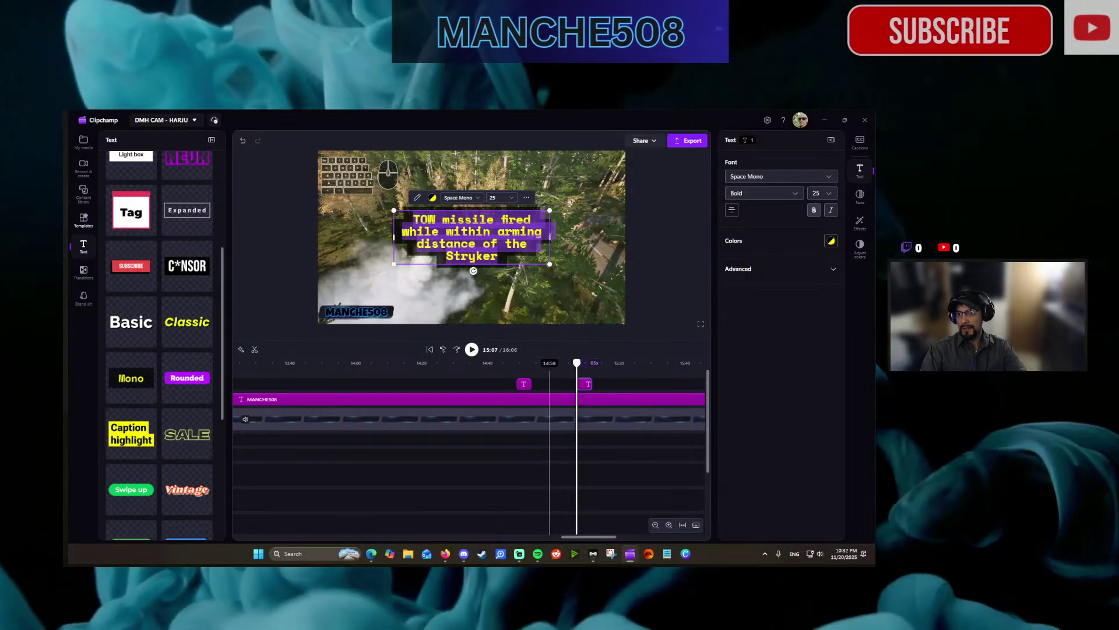
click(553, 238)
click(547, 239)
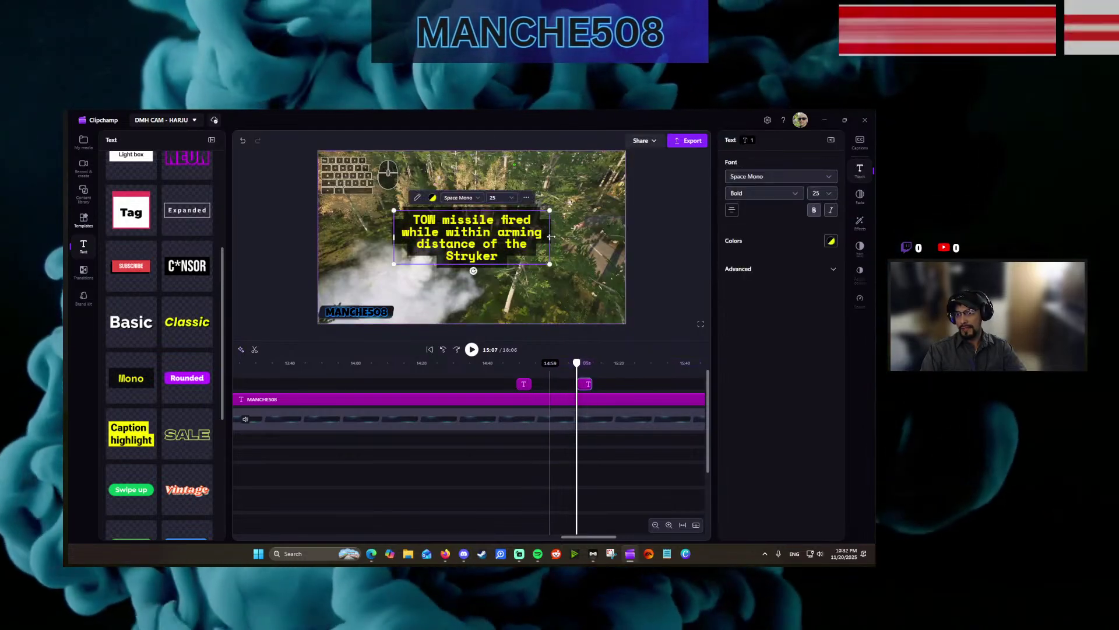
drag(549, 237, 575, 234)
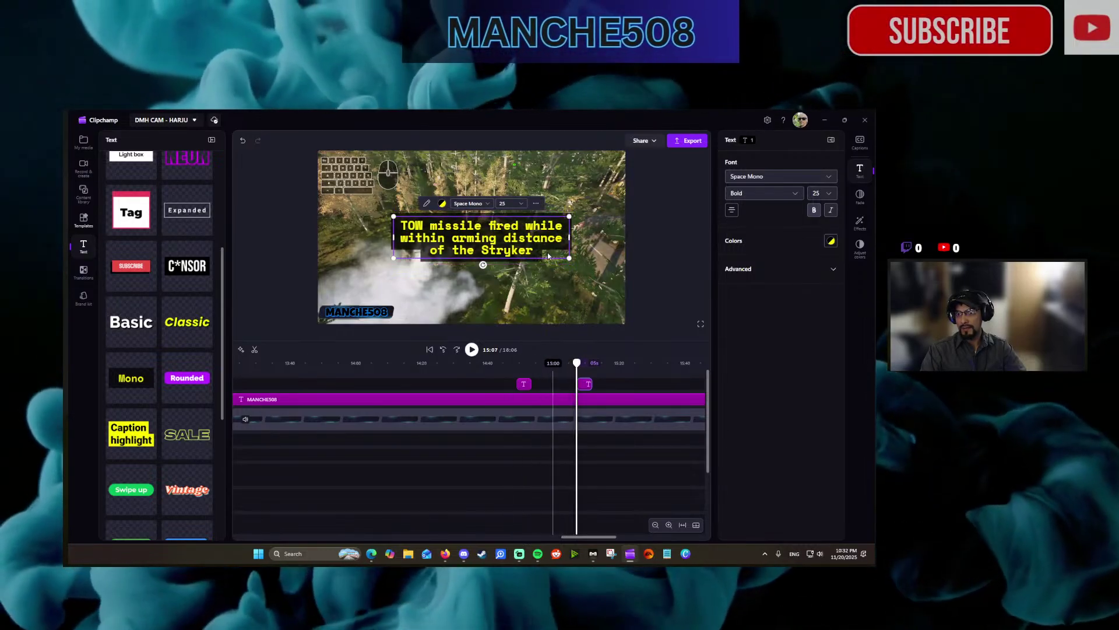
drag(547, 255, 536, 198)
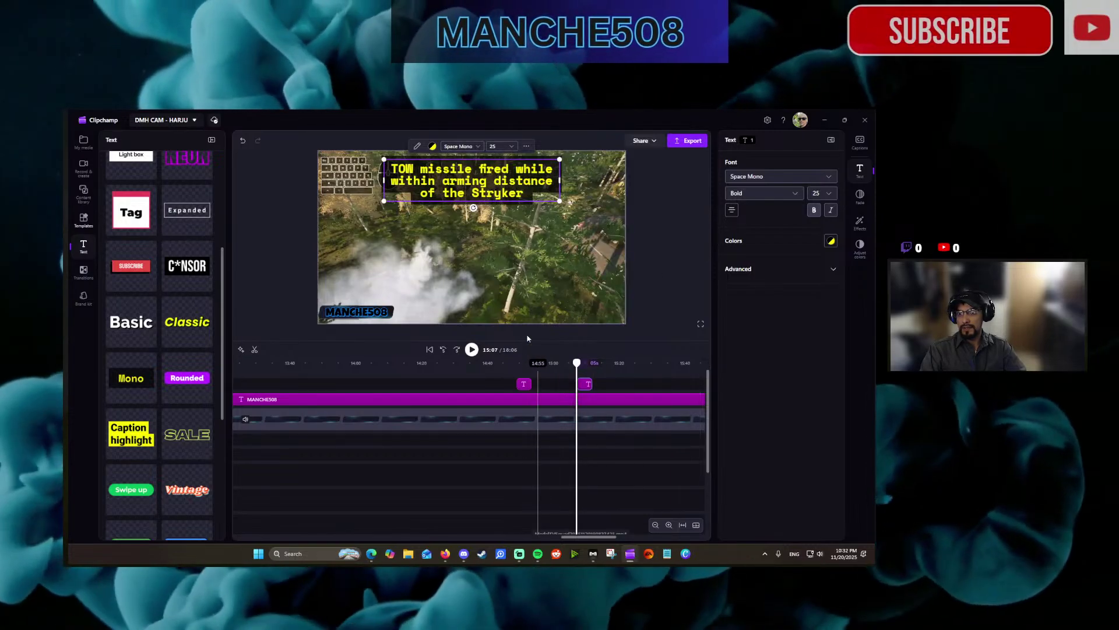
Play the TOW missile caption to 15:10 and set its fade in and fade out to 0.5 s.
click(472, 350)
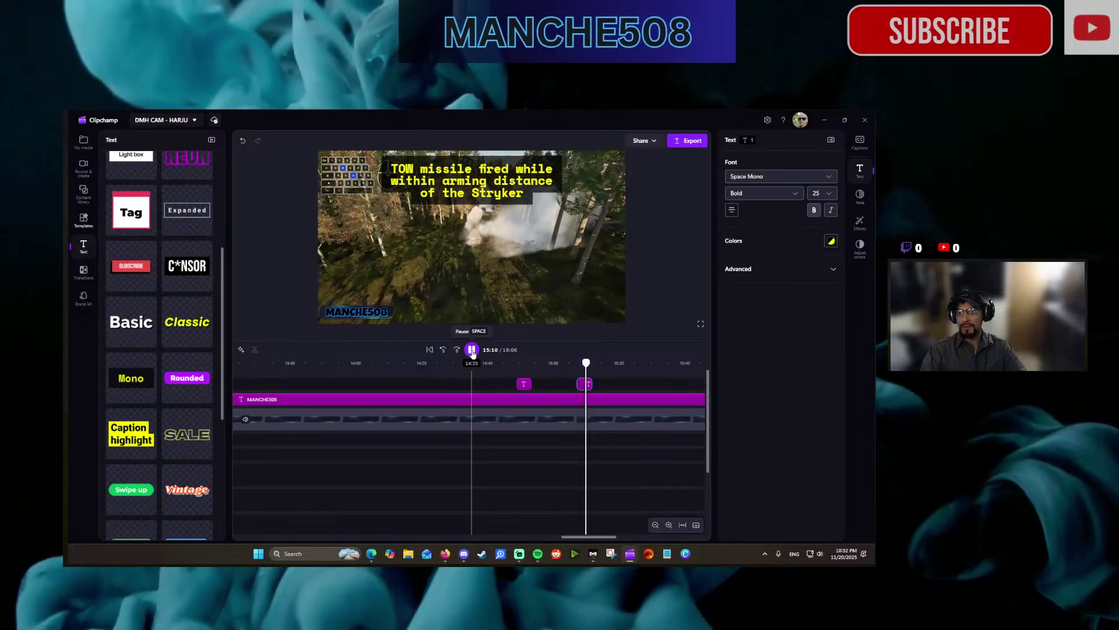
click(472, 350)
click(506, 184)
click(861, 197)
click(754, 178)
click(754, 210)
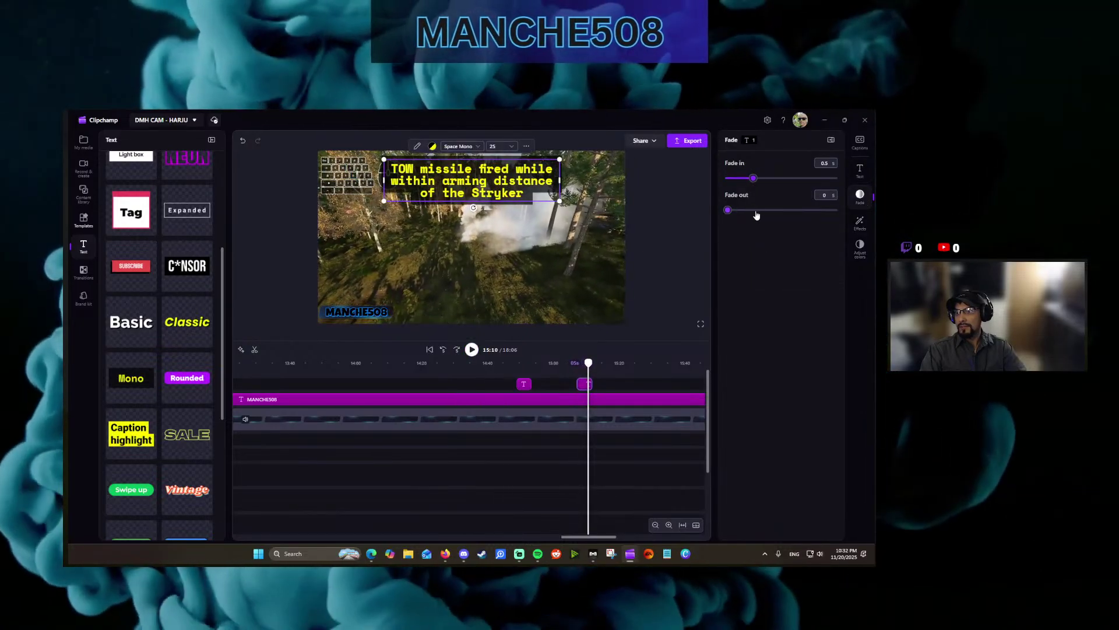
Play on to the explosion, pause at 15:18 and search the GIPHY content library for "uh oh".
click(472, 350)
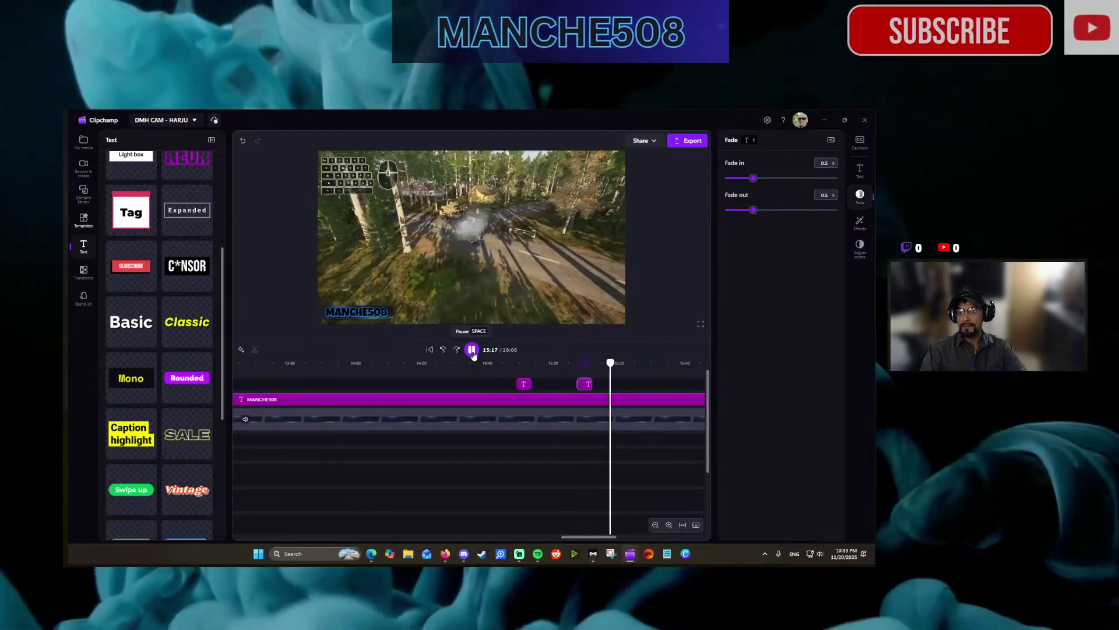
click(472, 350)
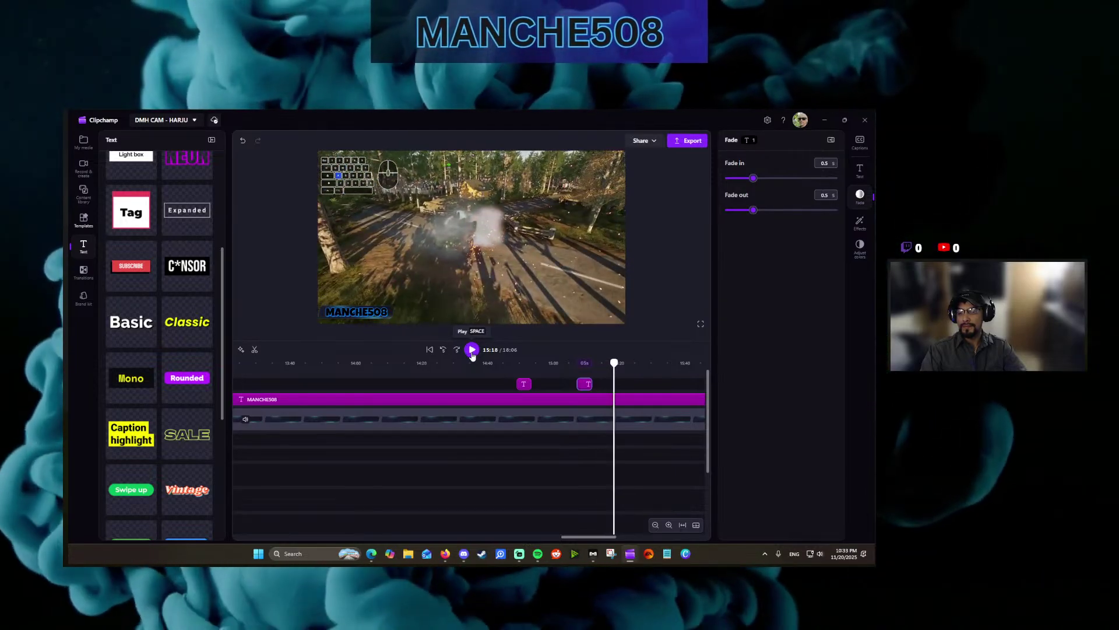
click(86, 273)
click(84, 192)
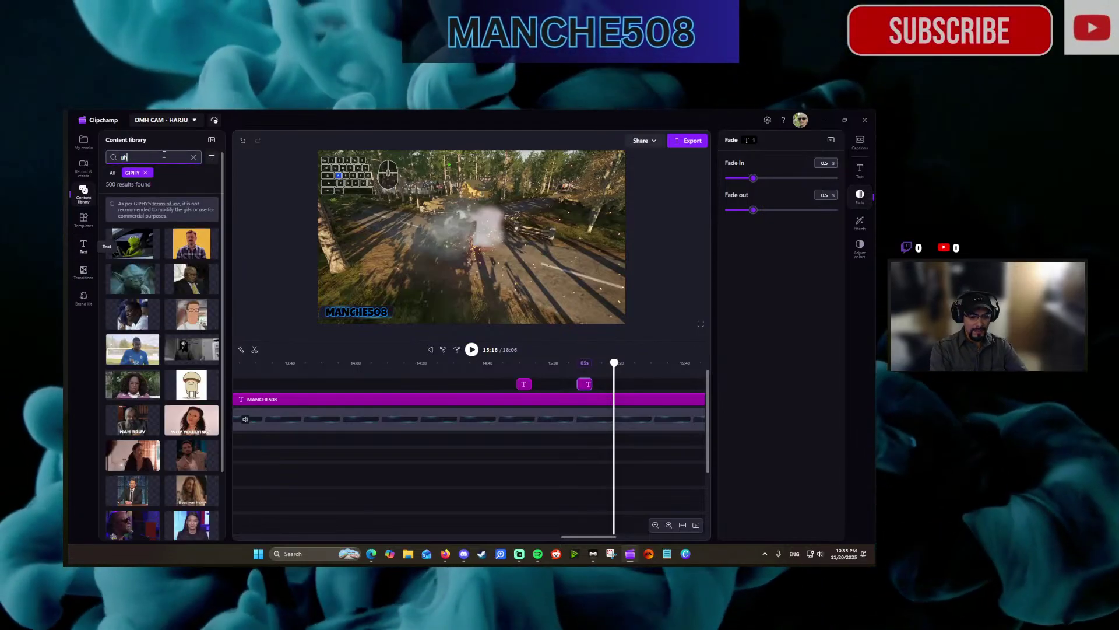
key(Return)
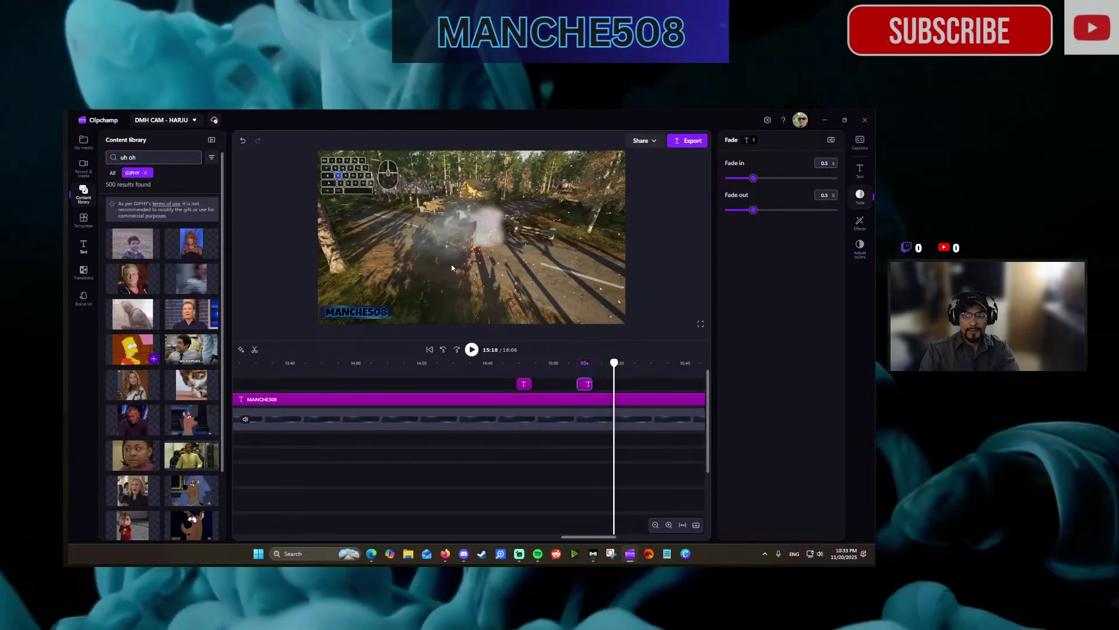
Place the nervous Bart Simpson GIF on the timeline at 15:18 and set its fade in and fade out to 0.5 s.
drag(452, 268, 459, 262)
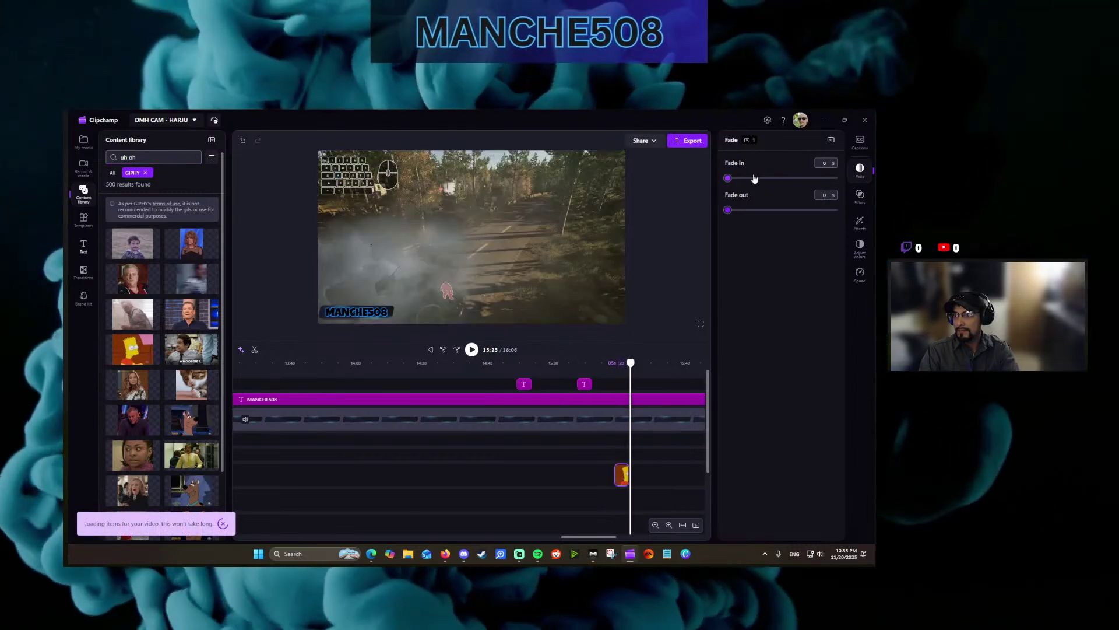
click(755, 179)
click(753, 210)
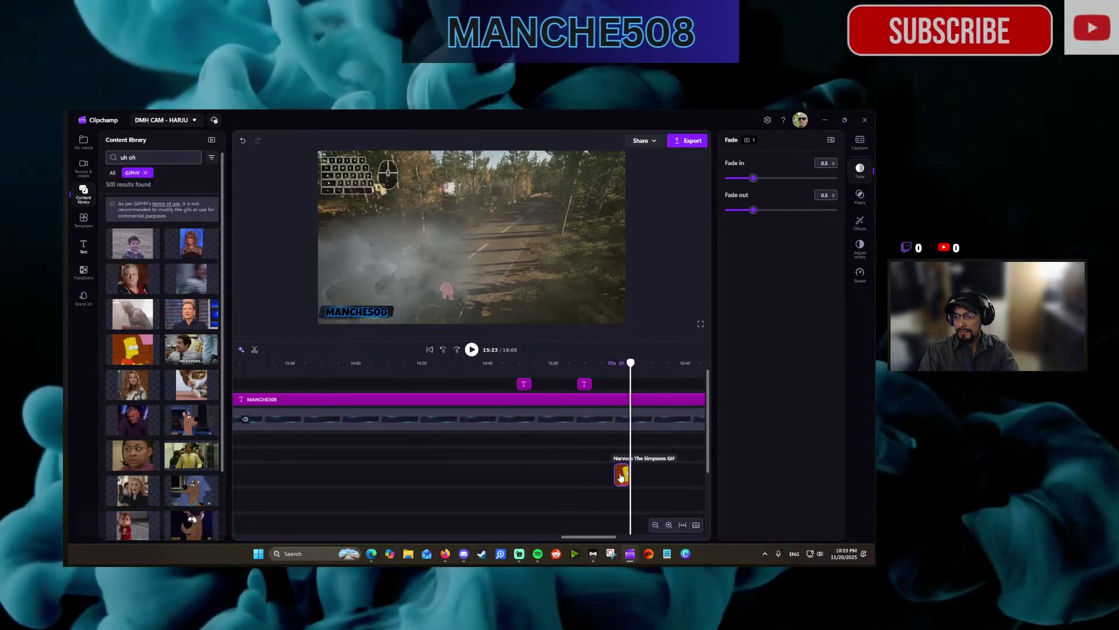
Nudge the Bart Simpson GIF's start to the explosion at 15:18, then shrink it and place it at the bottom centre of the frame.
click(614, 467)
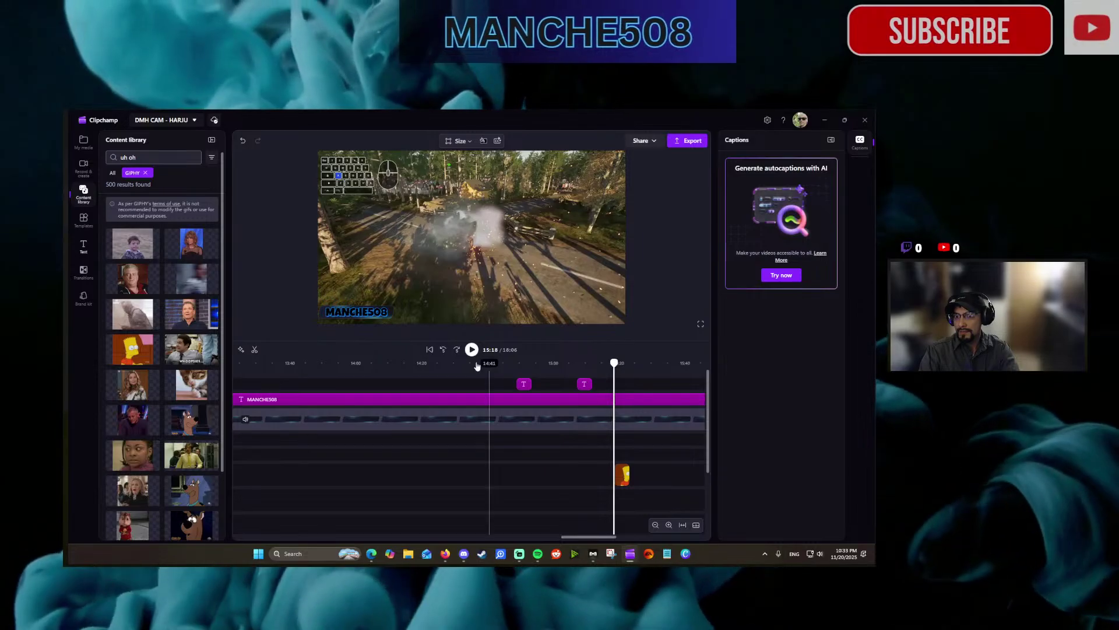
click(444, 350)
click(471, 349)
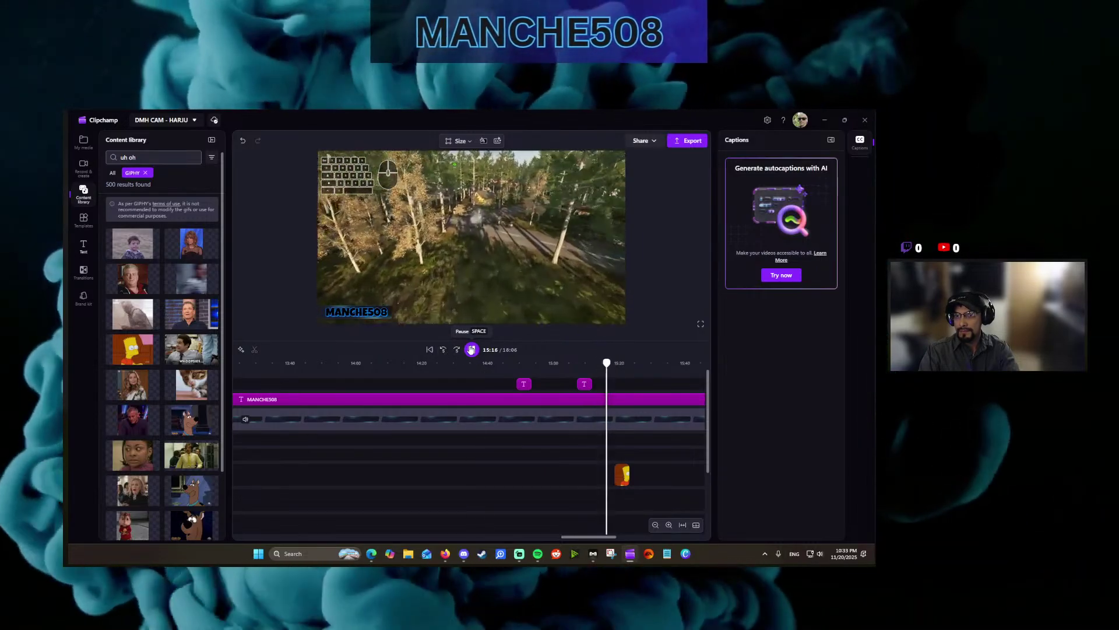
click(471, 349)
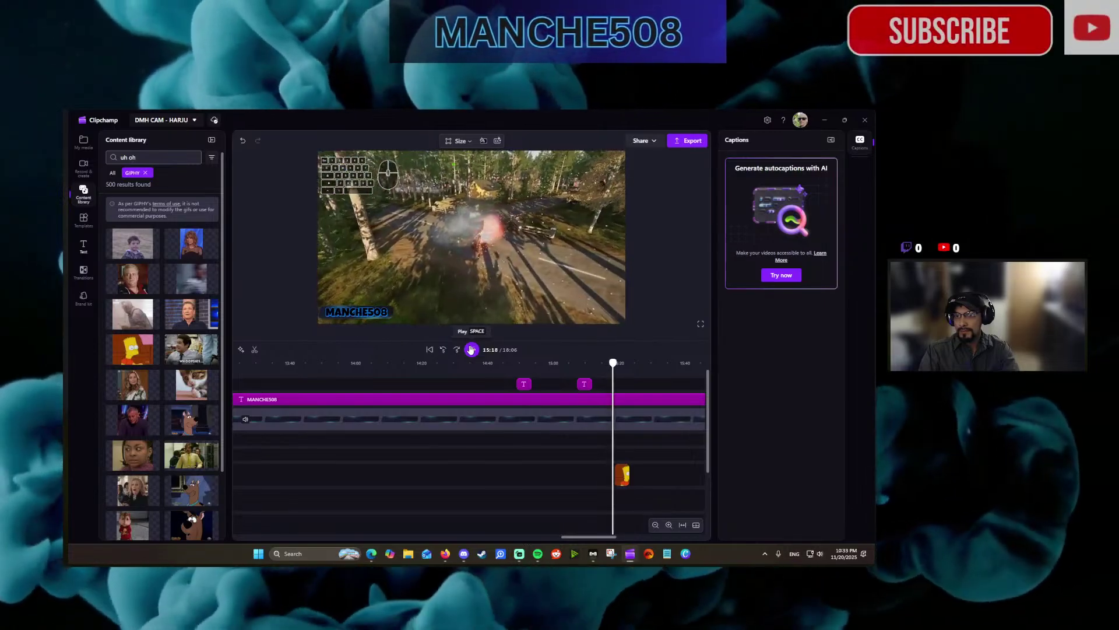
click(620, 475)
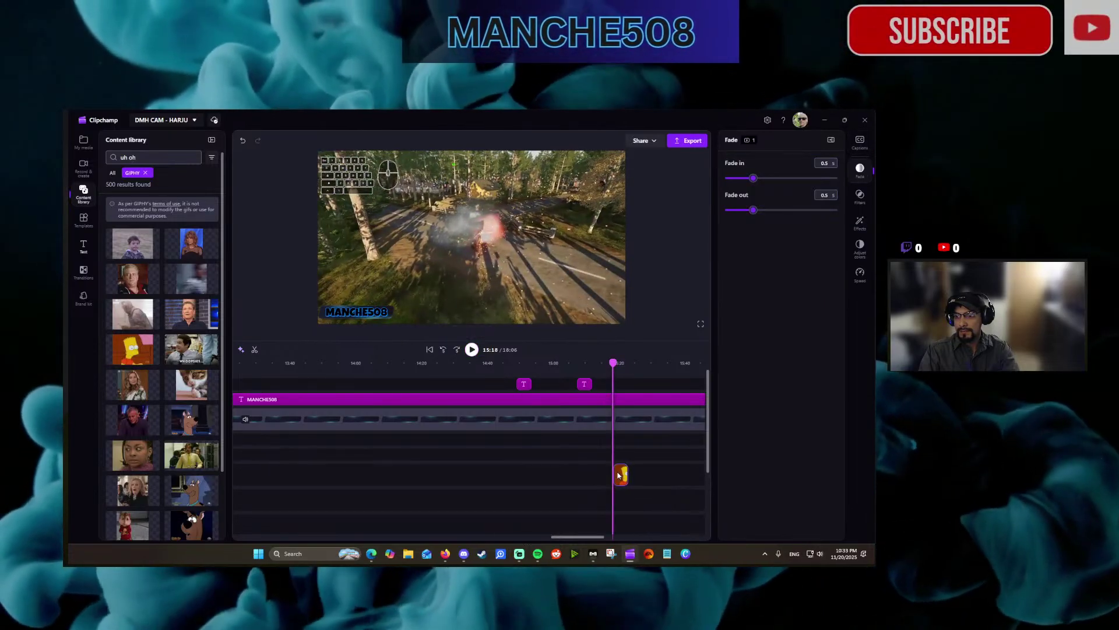
click(472, 350)
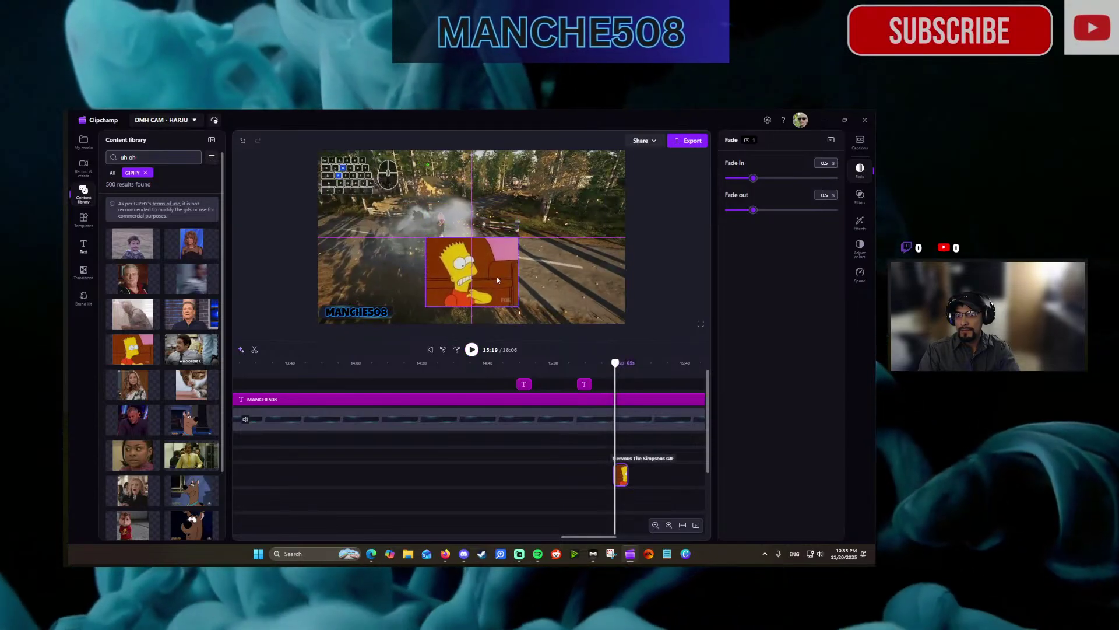
drag(517, 237, 477, 294)
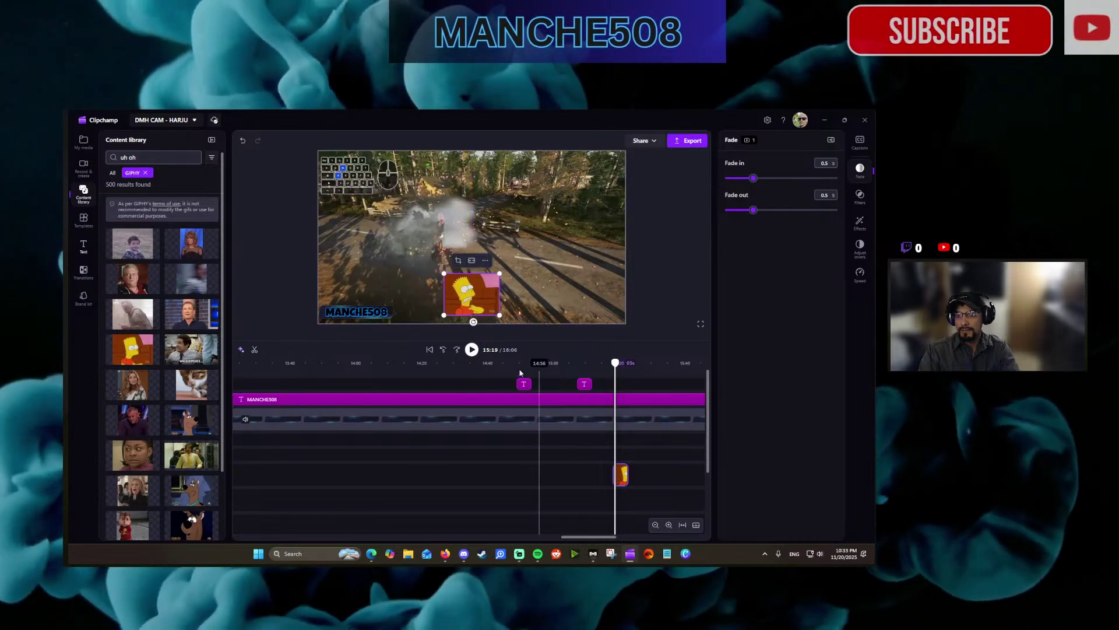
Play the remaining gameplay through to the end of its last clip and inspect the lower timeline tracks.
click(472, 349)
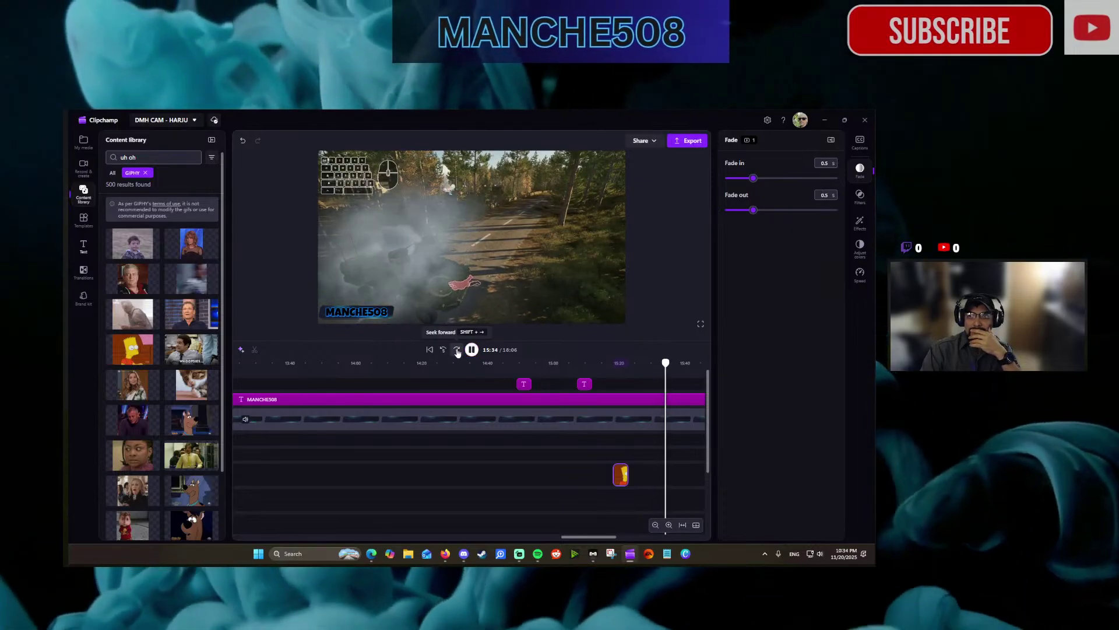
click(655, 525)
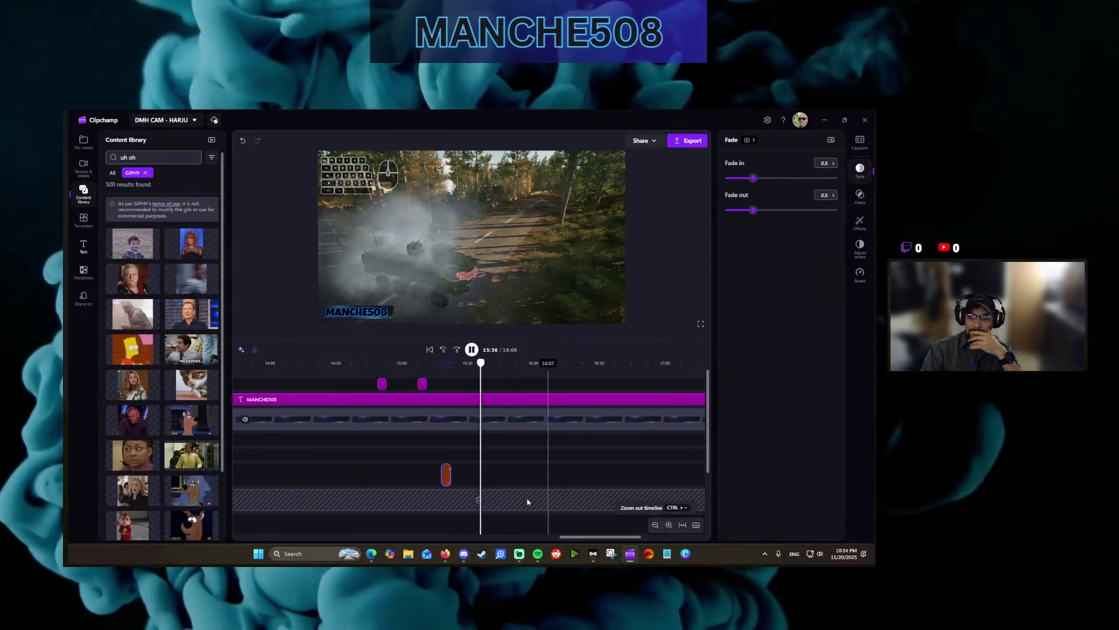
scroll(528, 502, down, 2)
scroll(554, 515, up, 2)
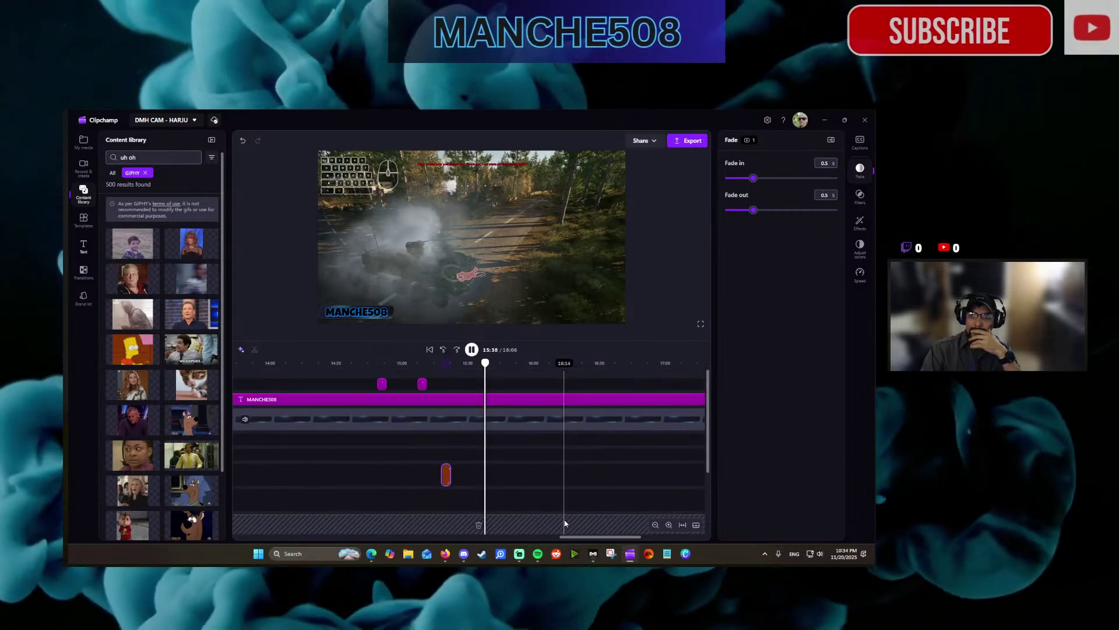
scroll(565, 523, down, 2)
scroll(551, 480, up, 2)
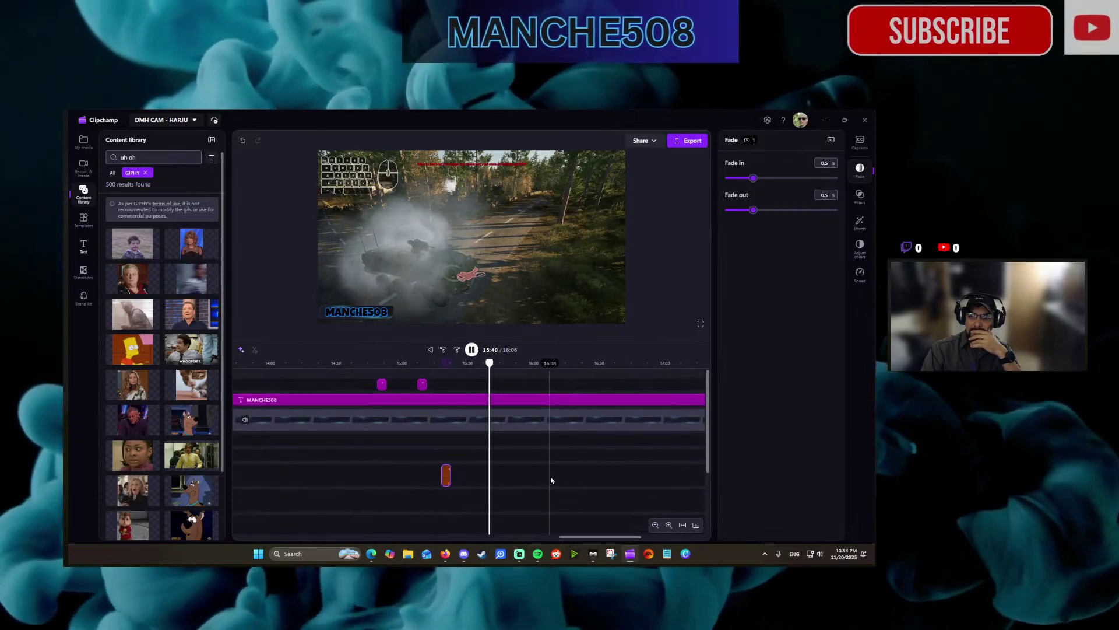
mouse_move(550, 480)
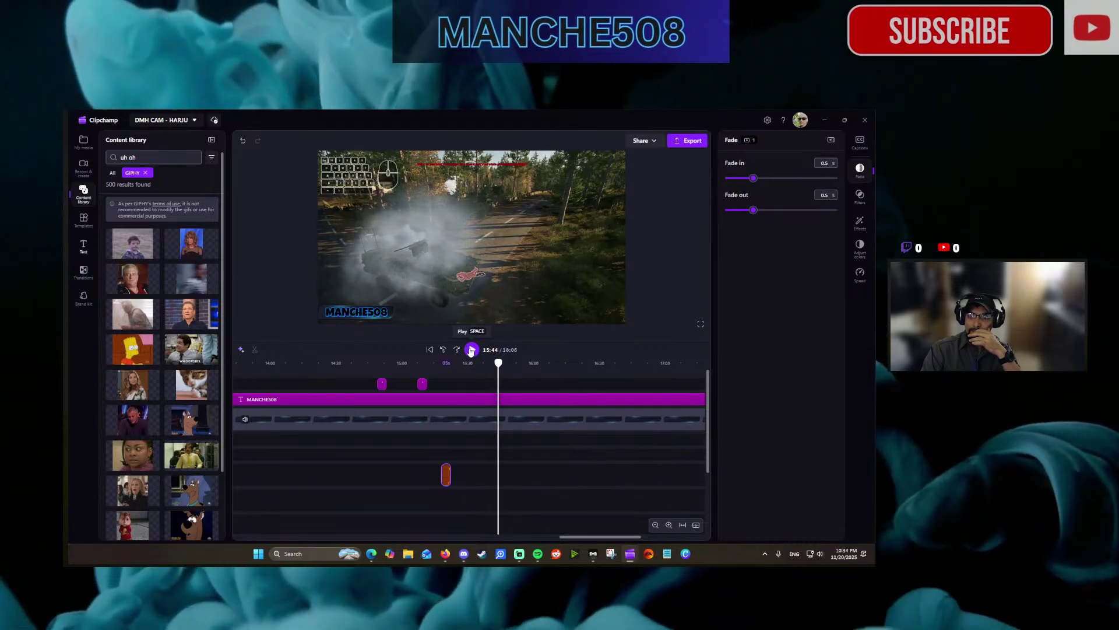
scroll(532, 408, down, 3)
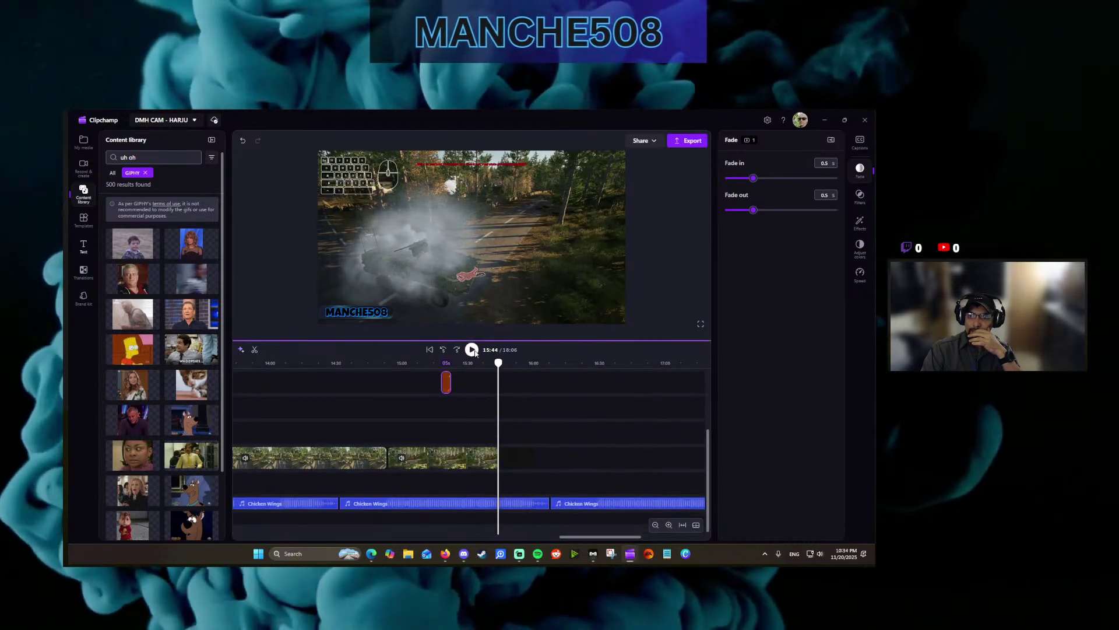
click(472, 350)
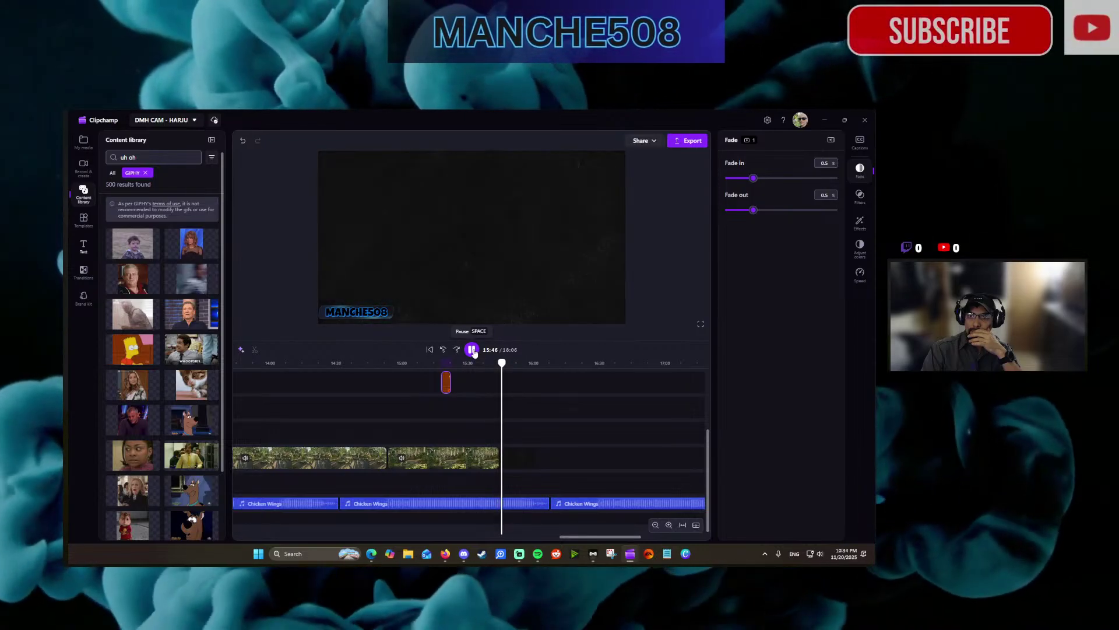
Delete the last "Chicken Wings" music clip, located between the end of the gameplay and the like-and-subscribe outro.
drag(587, 537, 621, 536)
drag(621, 536, 616, 536)
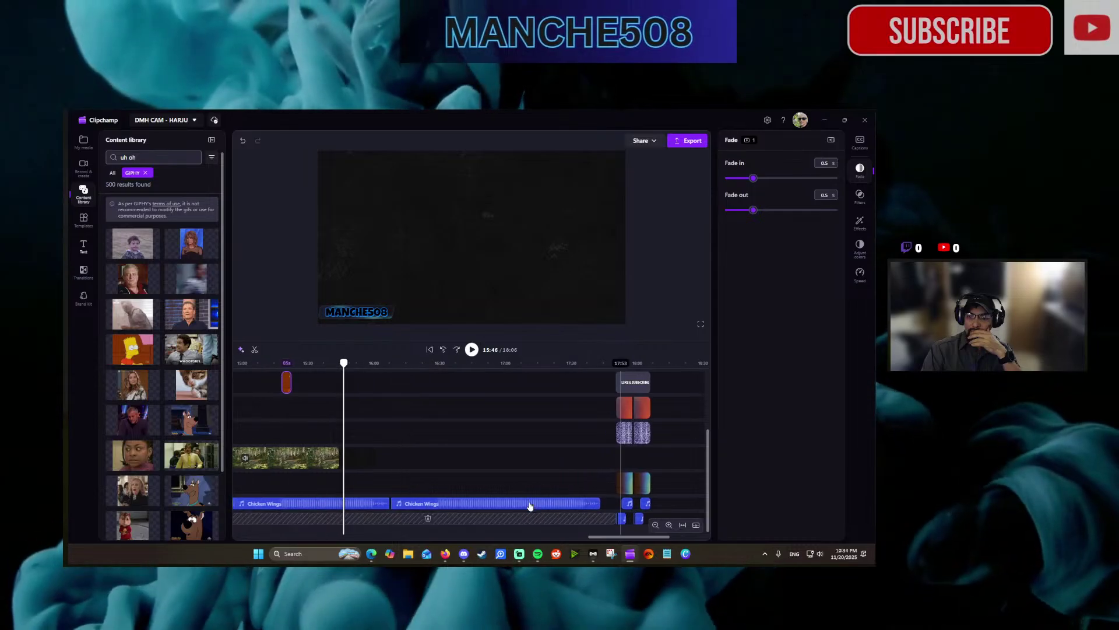
click(508, 503)
key(Delete)
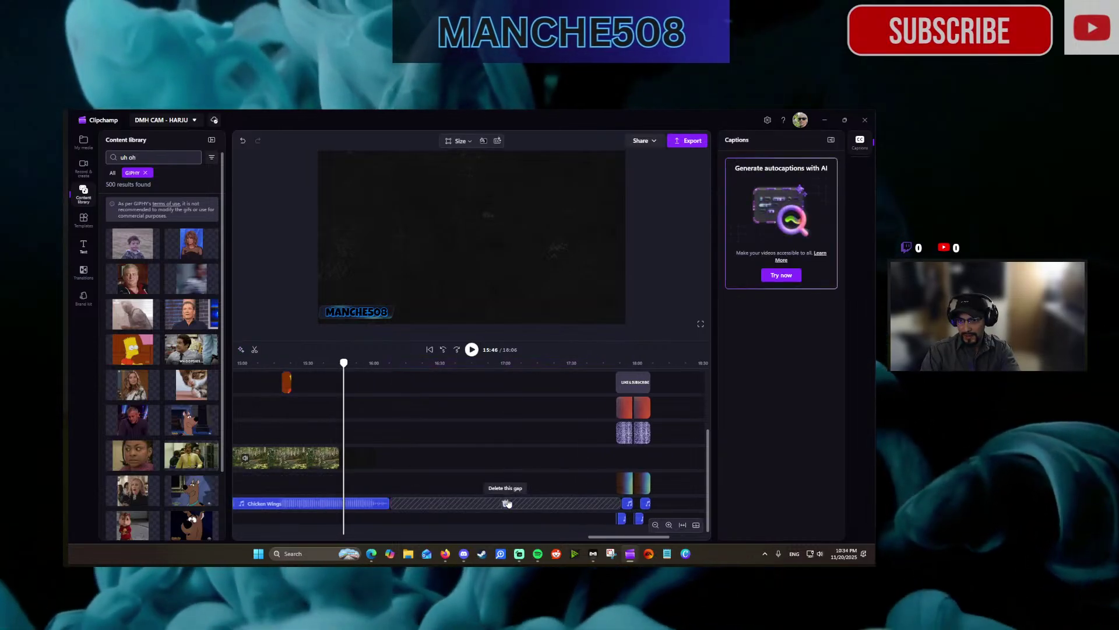
Trim the end of the remaining "Chicken Wings" music clip back to the end of the last gameplay clip.
click(373, 503)
drag(388, 503, 336, 501)
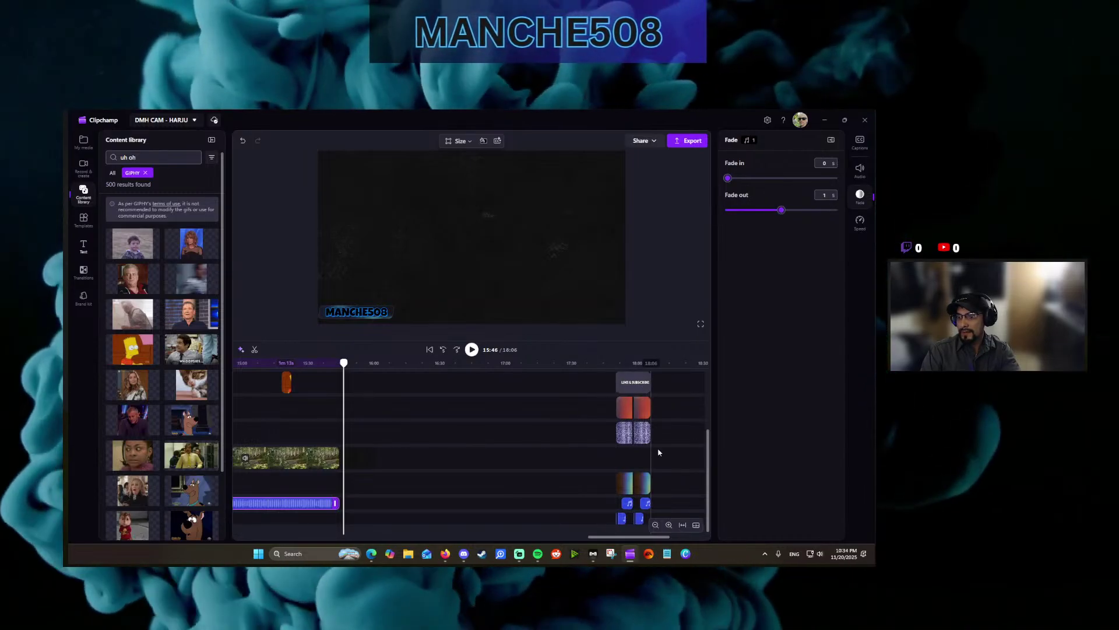
Trim the end of the long banner clip beneath the MANCHE508 title to 15:47, close to the gameplay's end.
scroll(665, 443, up, 2)
scroll(662, 444, up, 2)
scroll(663, 445, down, 3)
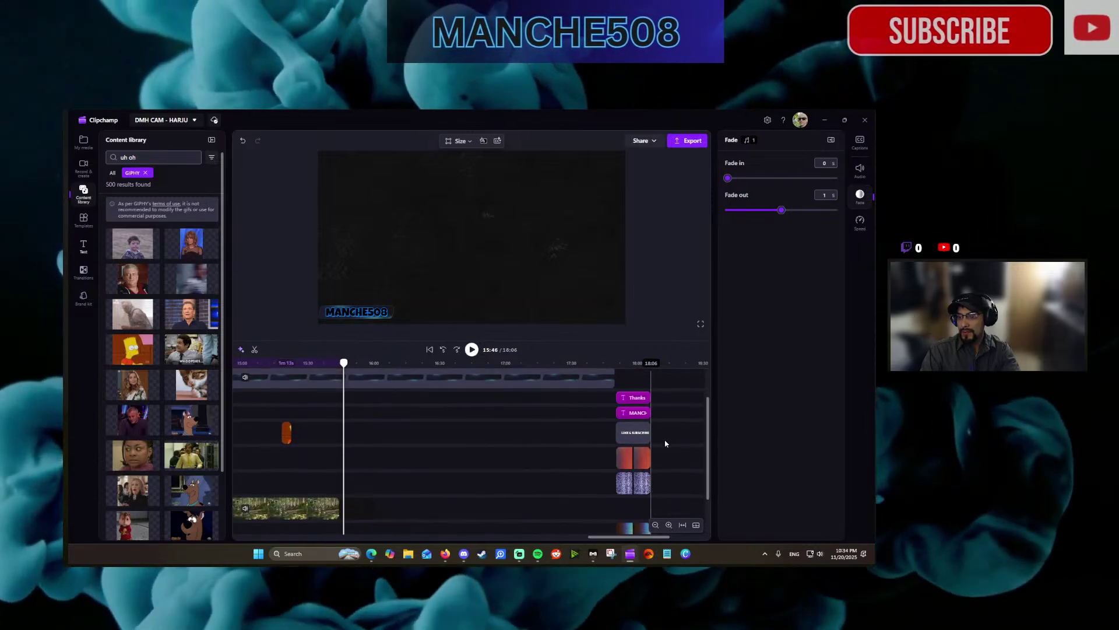
scroll(523, 465, up, 2)
click(655, 524)
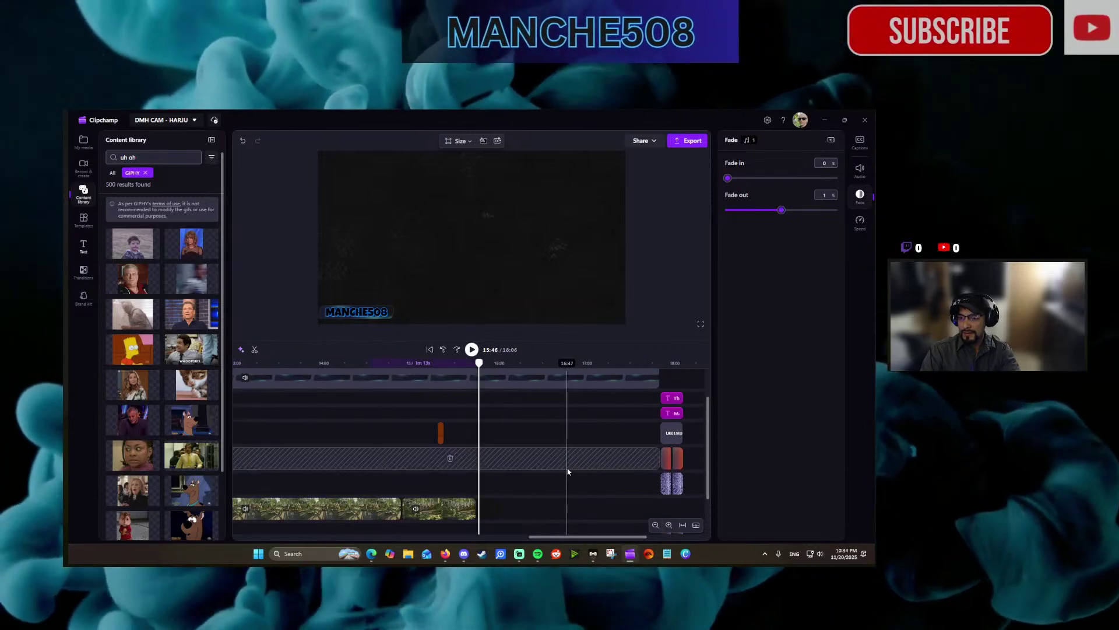
scroll(565, 470, up, 3)
drag(602, 421, 476, 426)
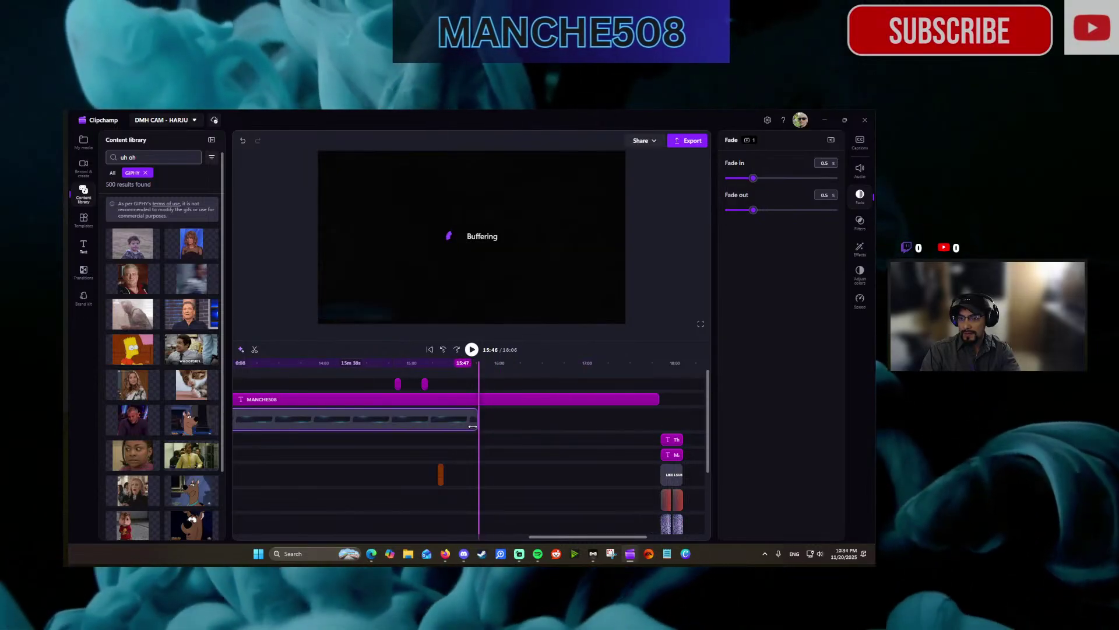
Trim the end of the long MANCHE508 title to 15:47, matching the banner clip beneath it.
scroll(501, 431, down, 1)
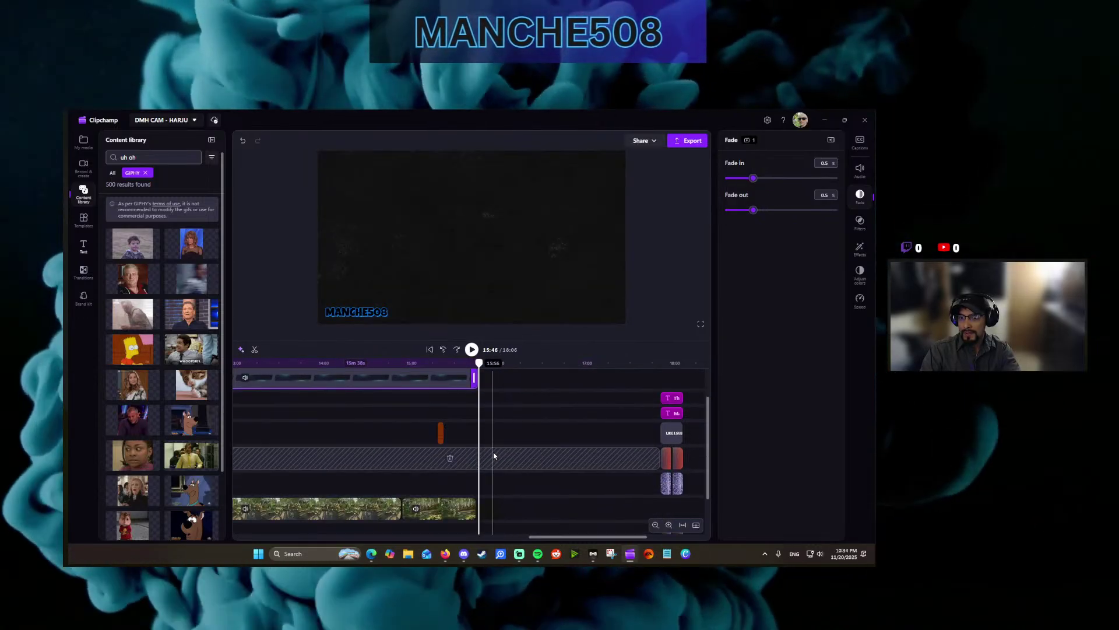
scroll(493, 455, up, 1)
click(527, 399)
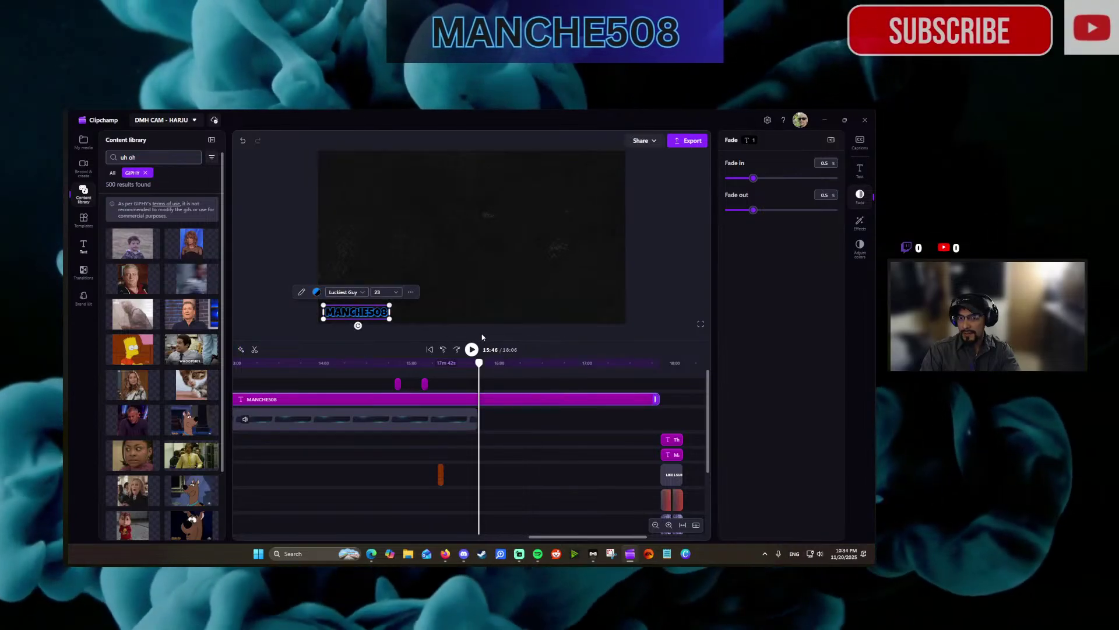
drag(504, 396, 464, 398)
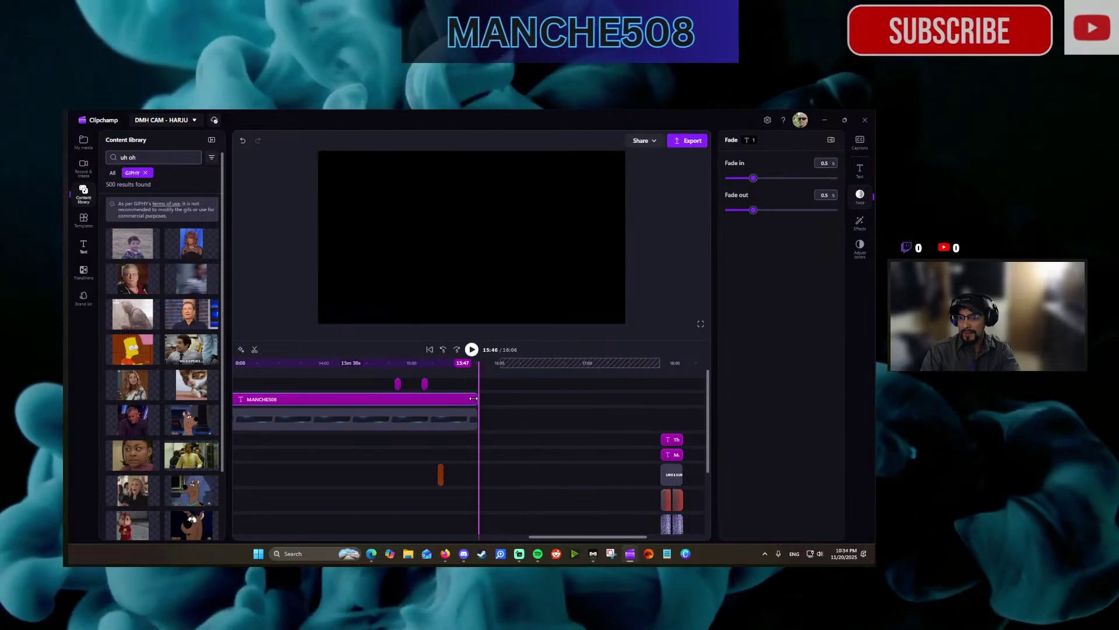
Move the like-and-subscribe, orange, purple static and colour-bar outro clips back to around 15:46, just after the gameplay.
scroll(478, 443, down, 2)
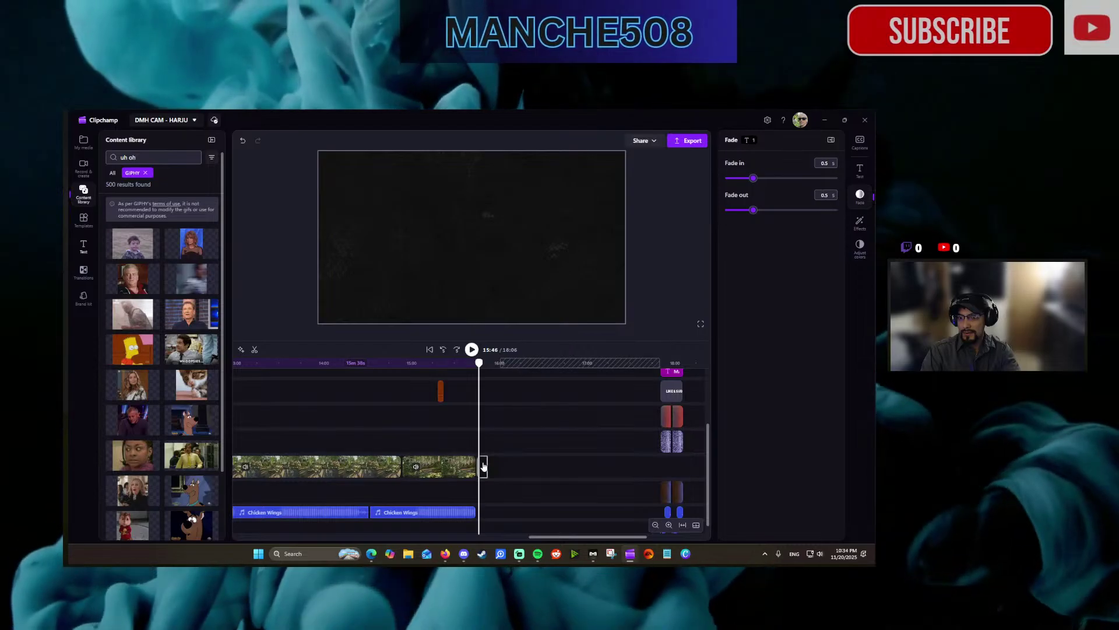
scroll(483, 466, up, 3)
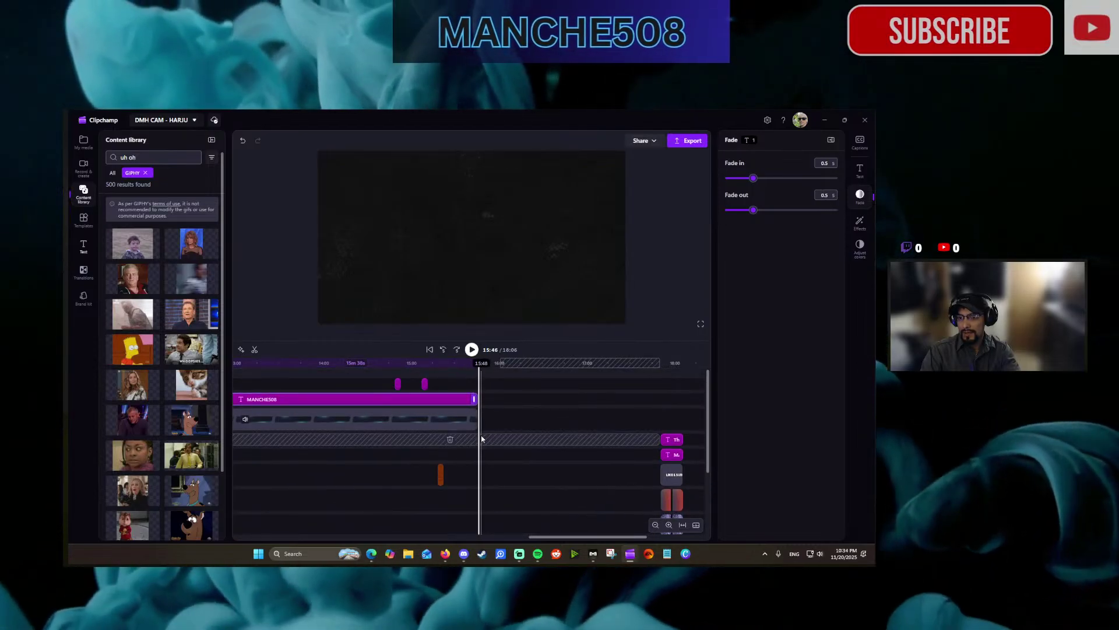
scroll(482, 437, down, 3)
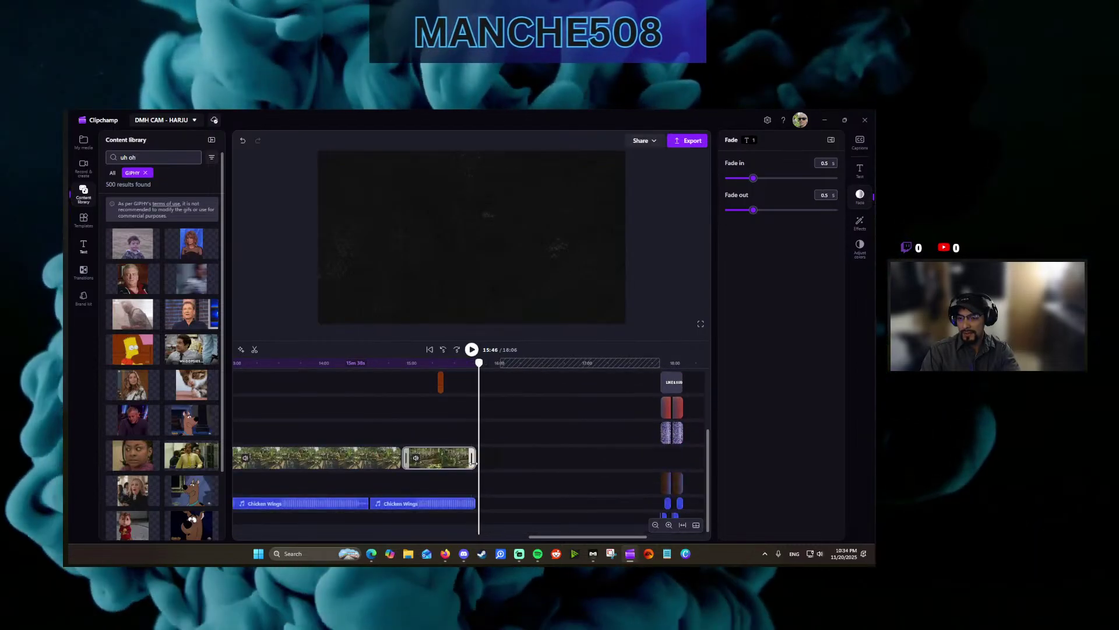
drag(642, 444, 684, 378)
drag(522, 397, 493, 386)
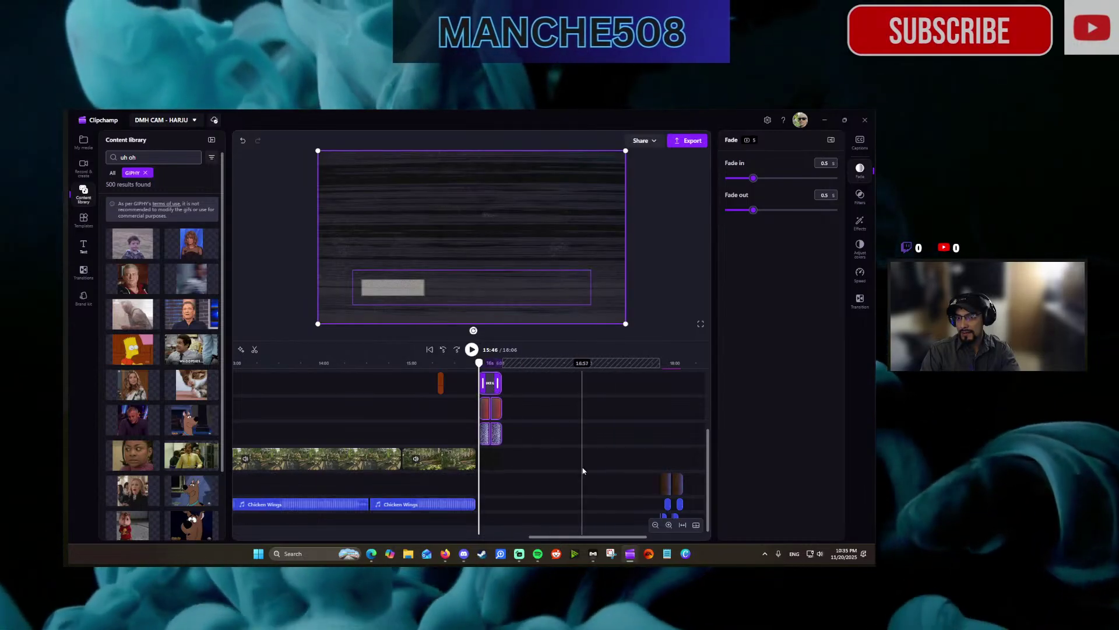
click(591, 461)
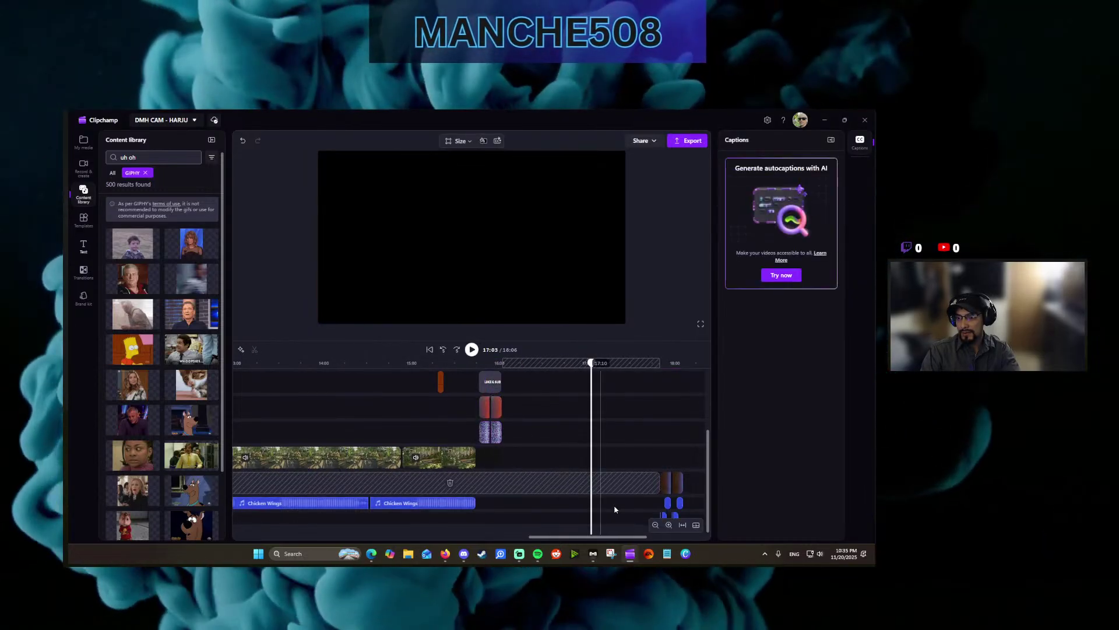
drag(672, 483, 498, 485)
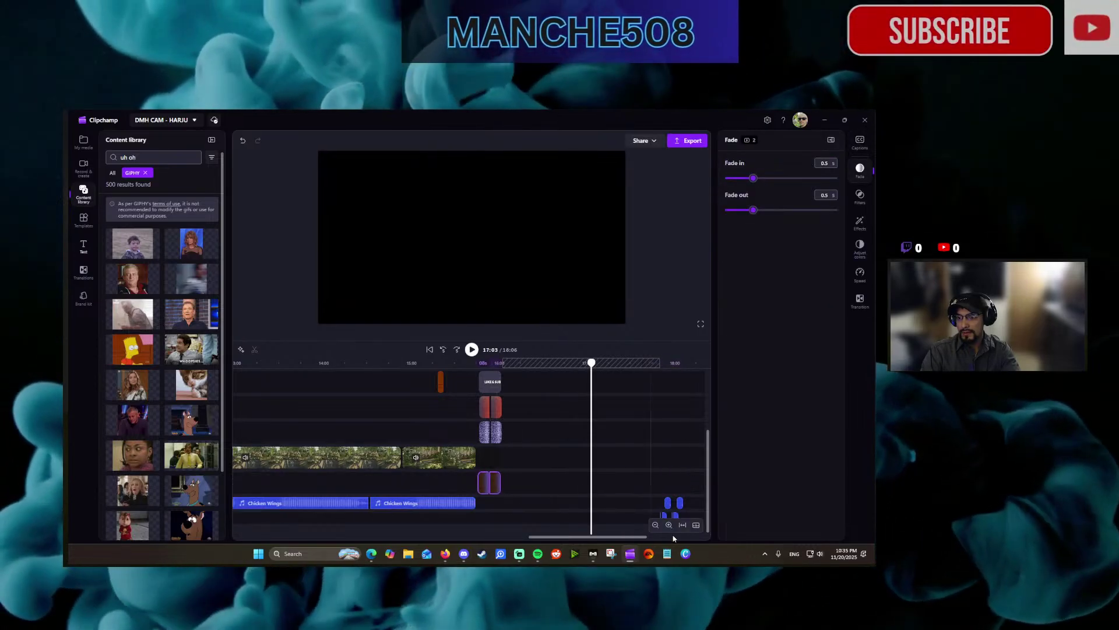
Move the outro's sound effects on both lower audio tracks back beneath the relocated outro clips.
click(669, 525)
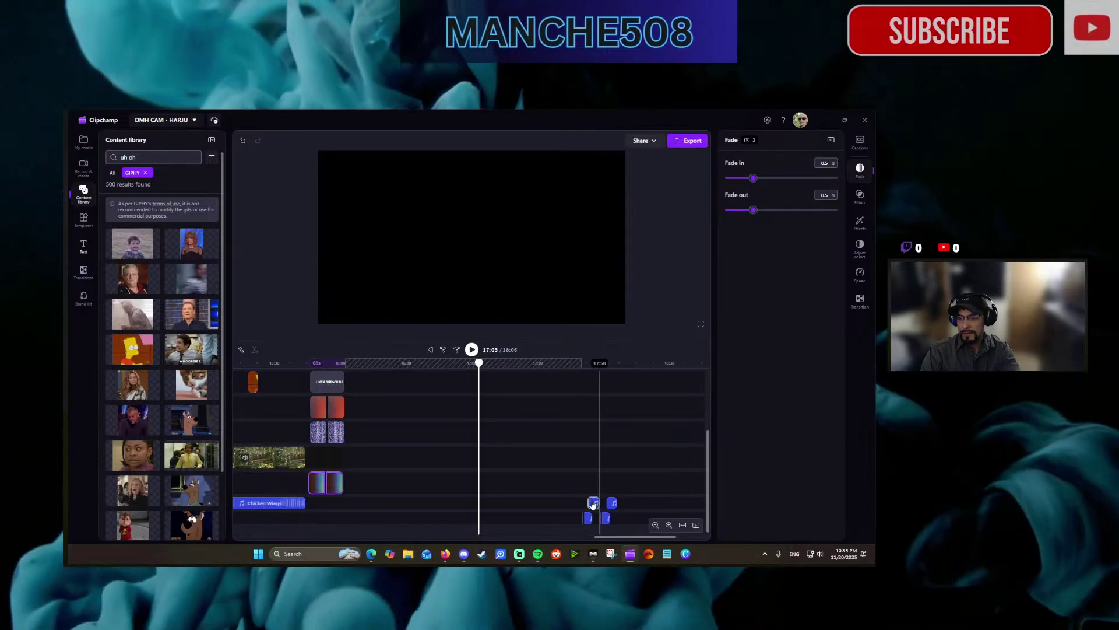
click(573, 519)
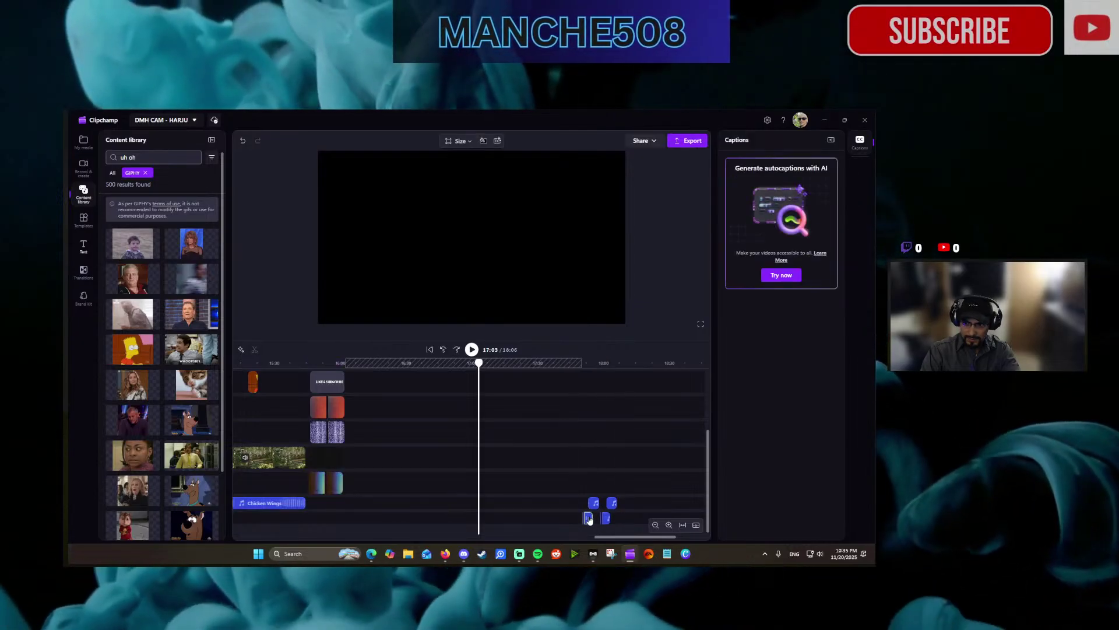
click(585, 519)
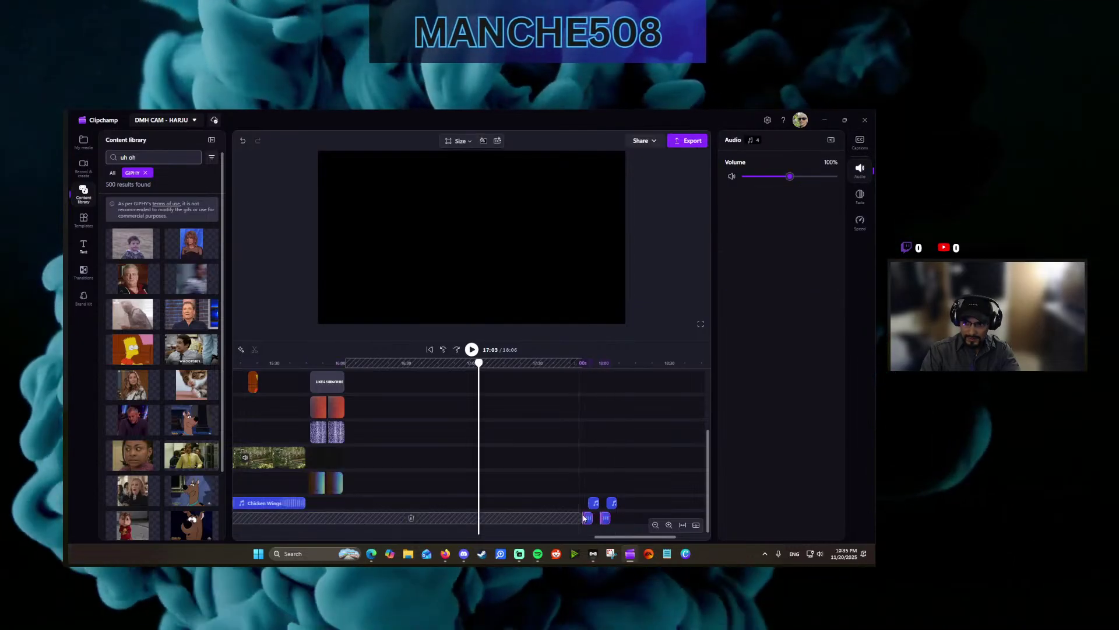
drag(586, 518, 315, 520)
drag(594, 502, 313, 504)
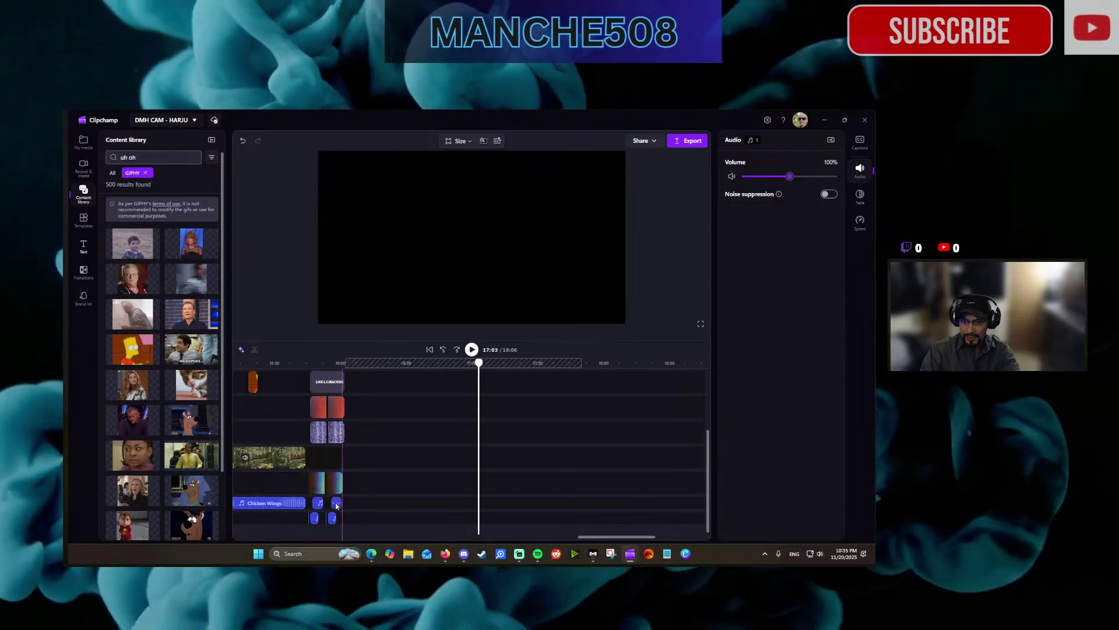
Shift both colour-bar clips slightly earlier so they follow each other directly after the last gameplay clip.
click(305, 432)
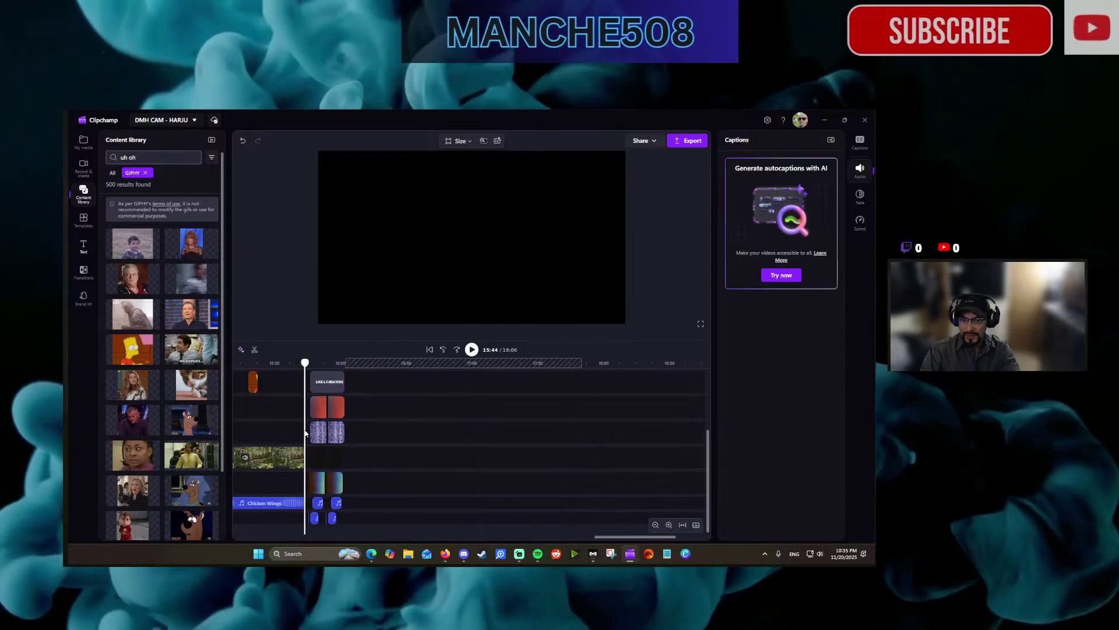
click(670, 525)
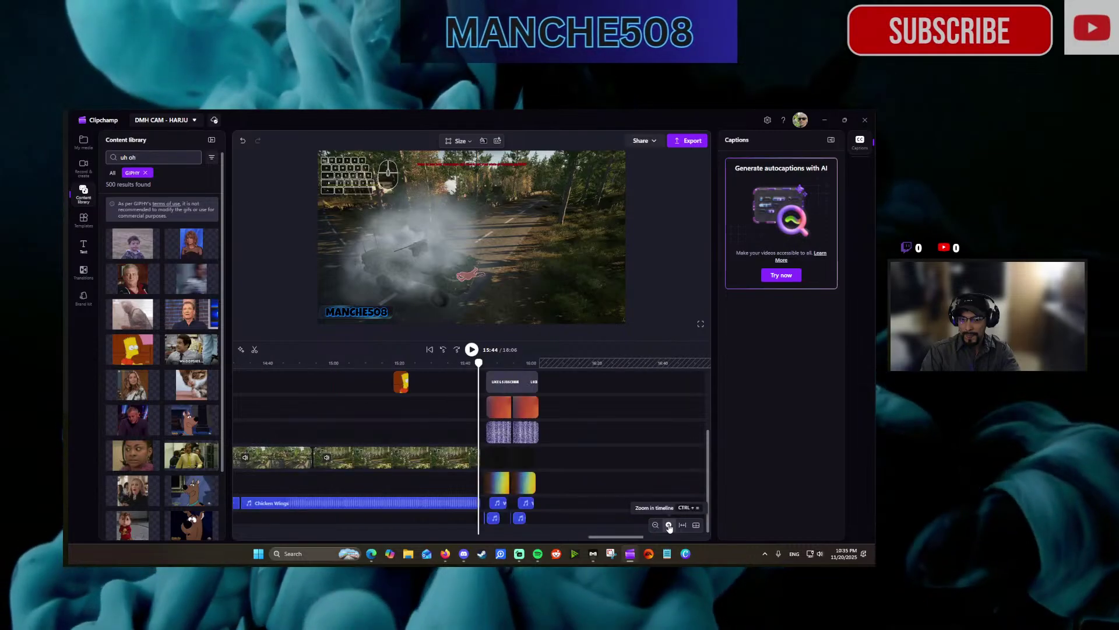
click(670, 524)
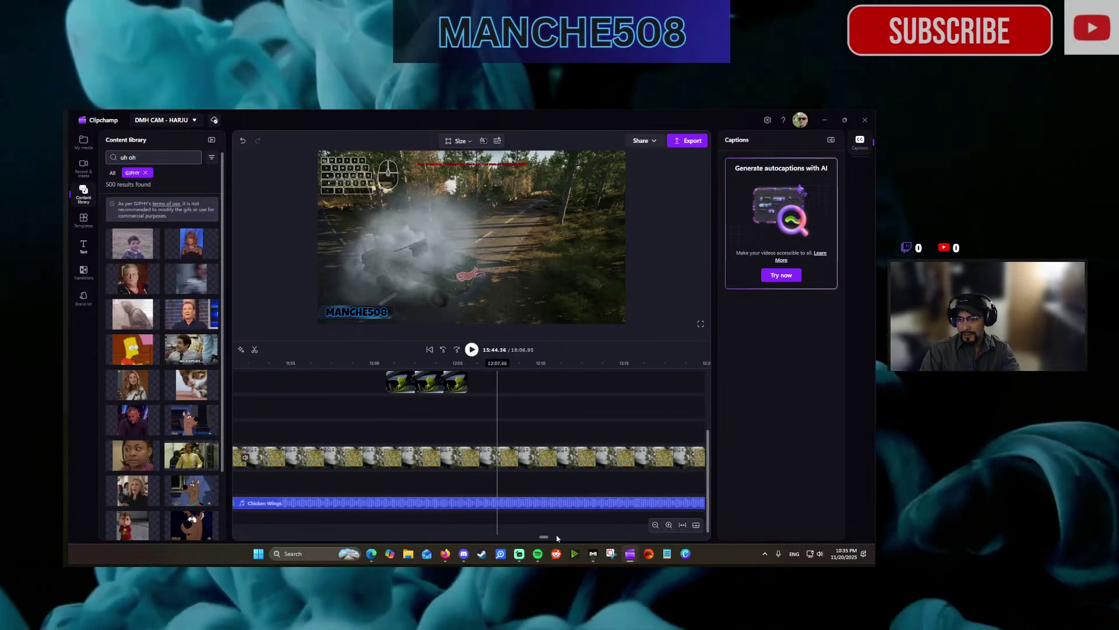
drag(547, 537, 641, 529)
click(455, 485)
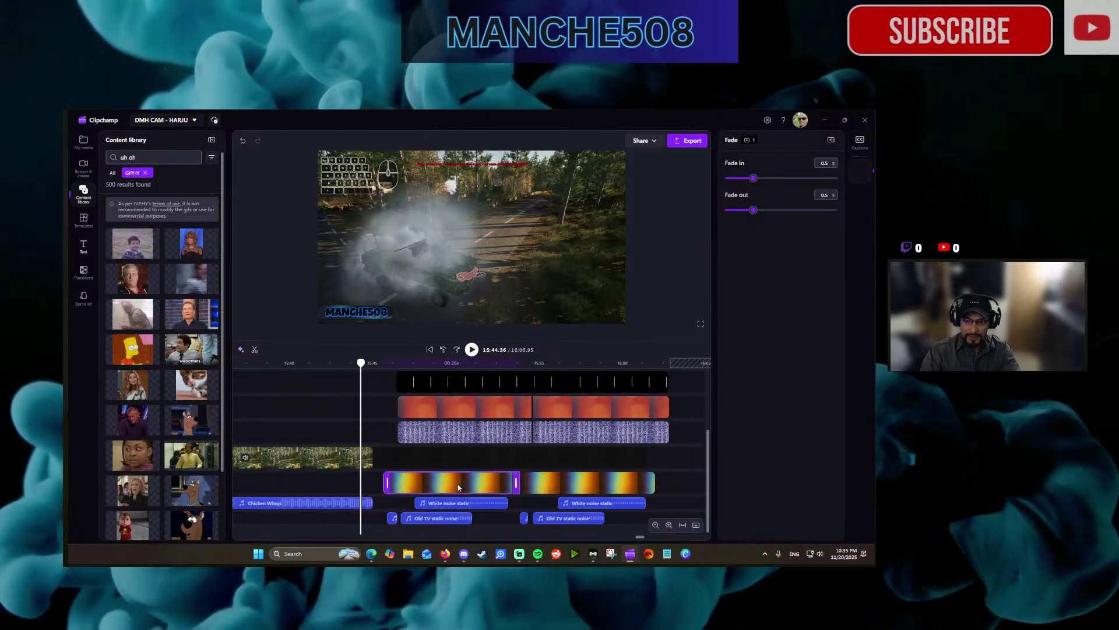
click(569, 487)
Fine-tune the first set of outro sounds, moving the "Old TV static noise" clips slightly earlier and "White noise static" slightly later.
drag(393, 519, 384, 520)
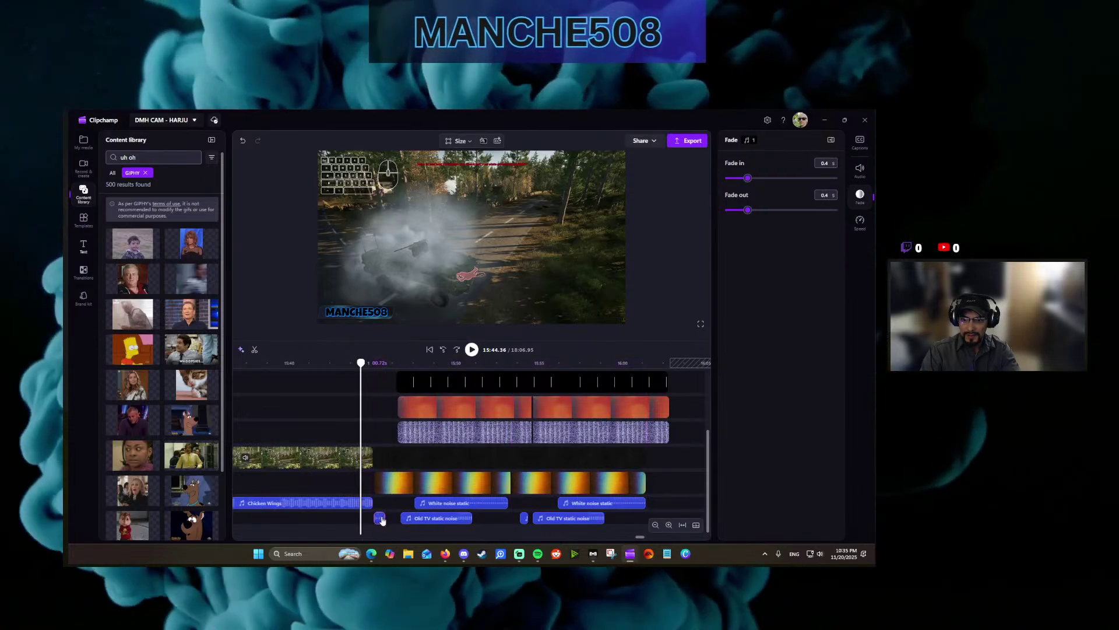
drag(380, 518, 392, 518)
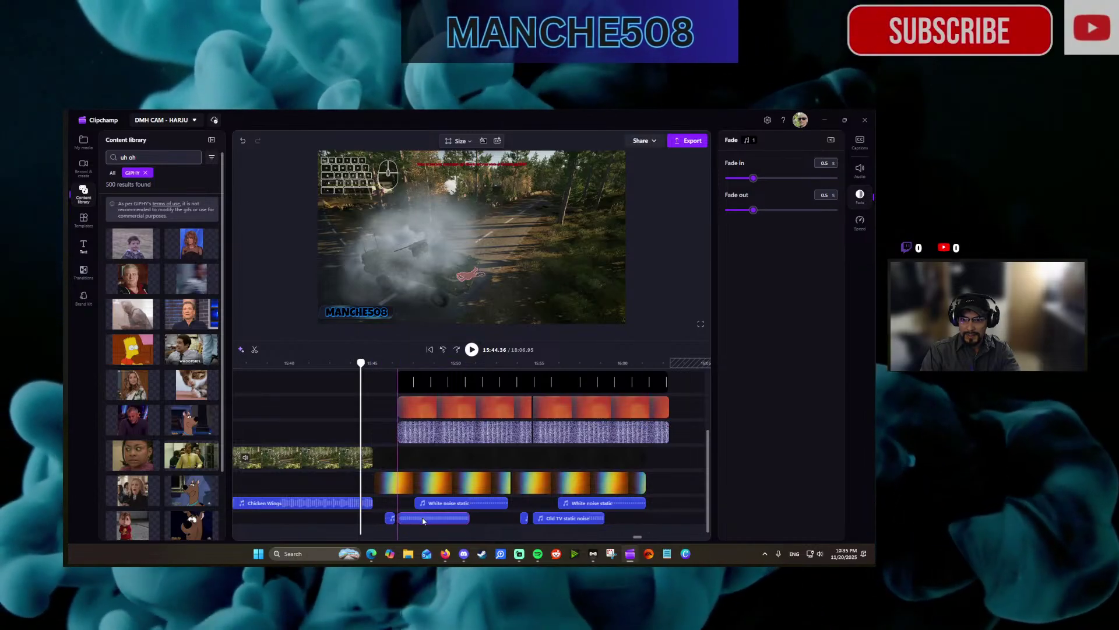
click(448, 503)
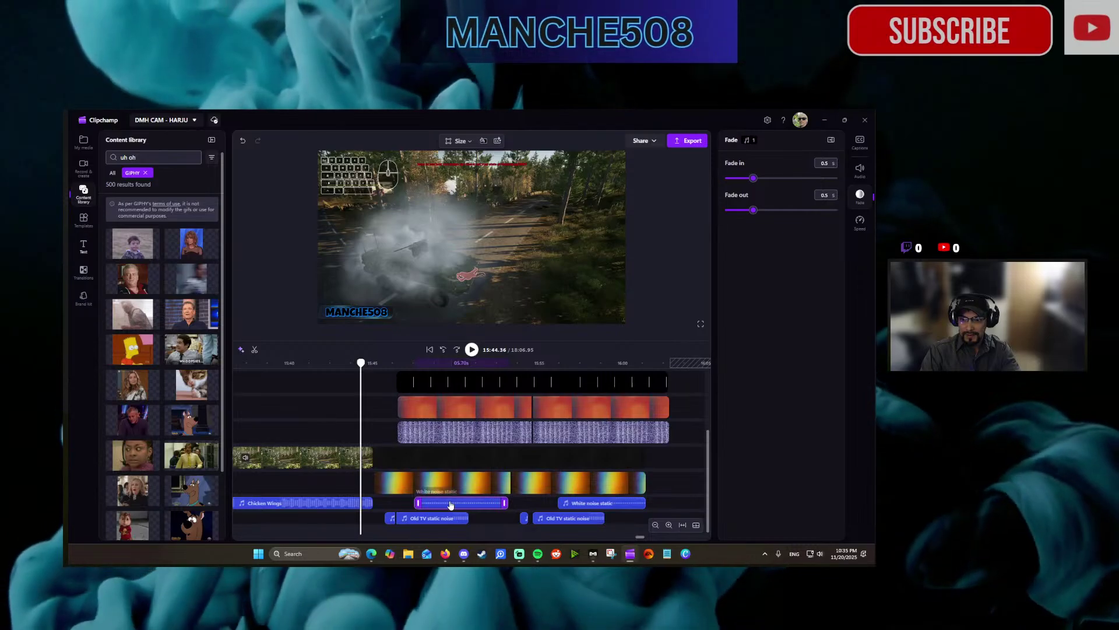
drag(450, 505, 453, 504)
Shift the like-and-subscribe clip and the first purple static and orange clips earlier to start right at the gameplay's end.
click(433, 429)
drag(426, 431, 425, 383)
click(430, 408)
click(441, 381)
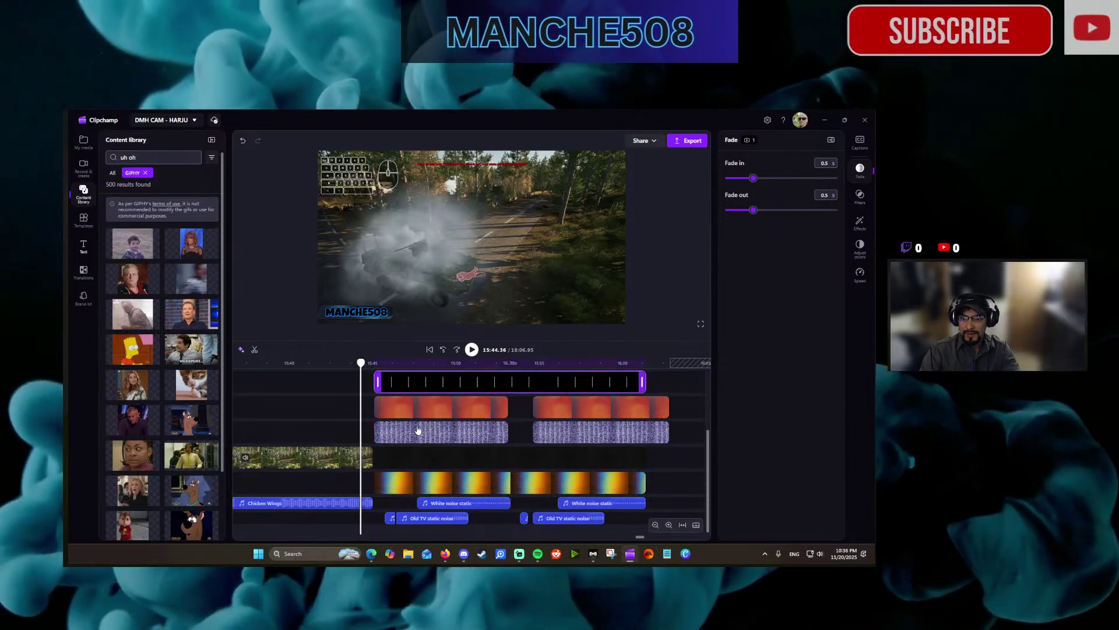
Shift the second orange and purple static clips earlier so they directly follow the first ones.
scroll(418, 430, up, 3)
scroll(418, 430, down, 1)
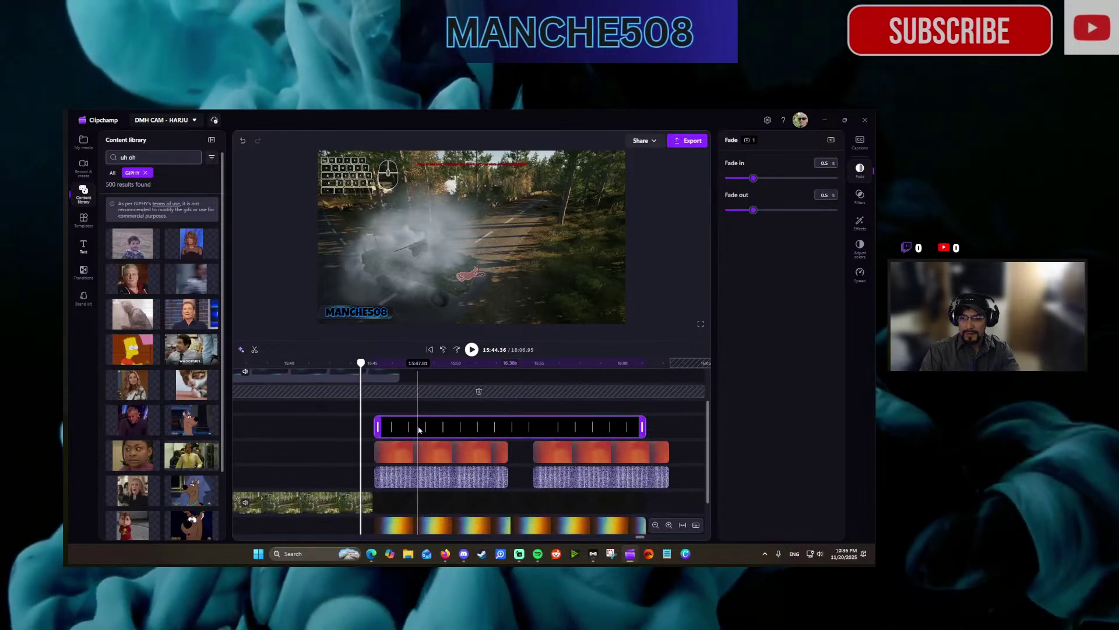
scroll(418, 430, down, 2)
drag(529, 468, 546, 408)
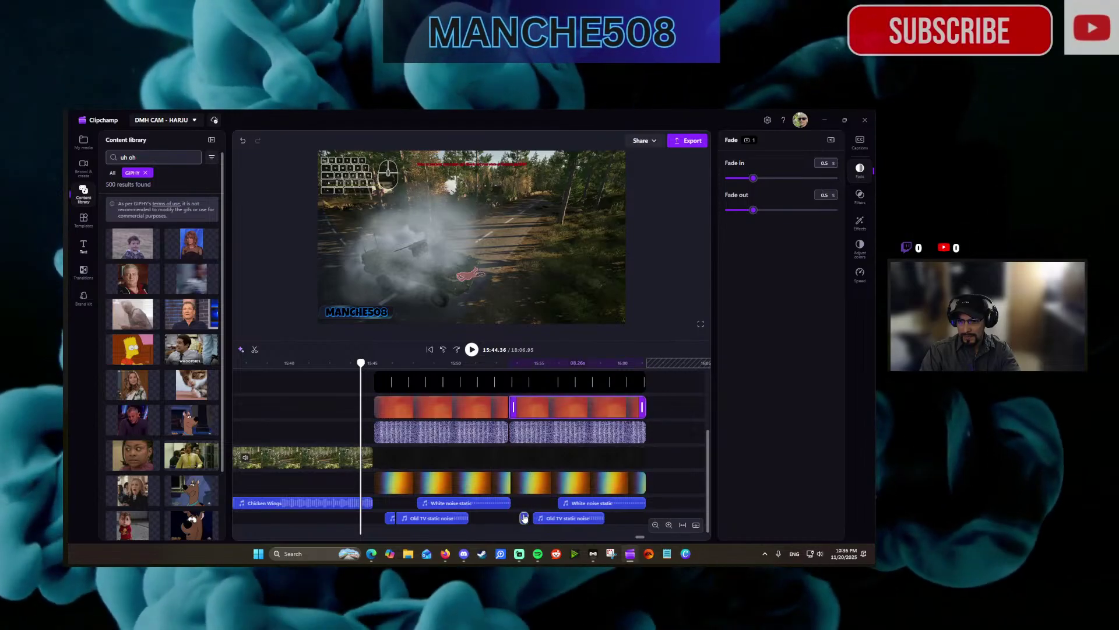
Move the second short static sound and the second "Old TV static noise" clip slightly earlier.
click(524, 518)
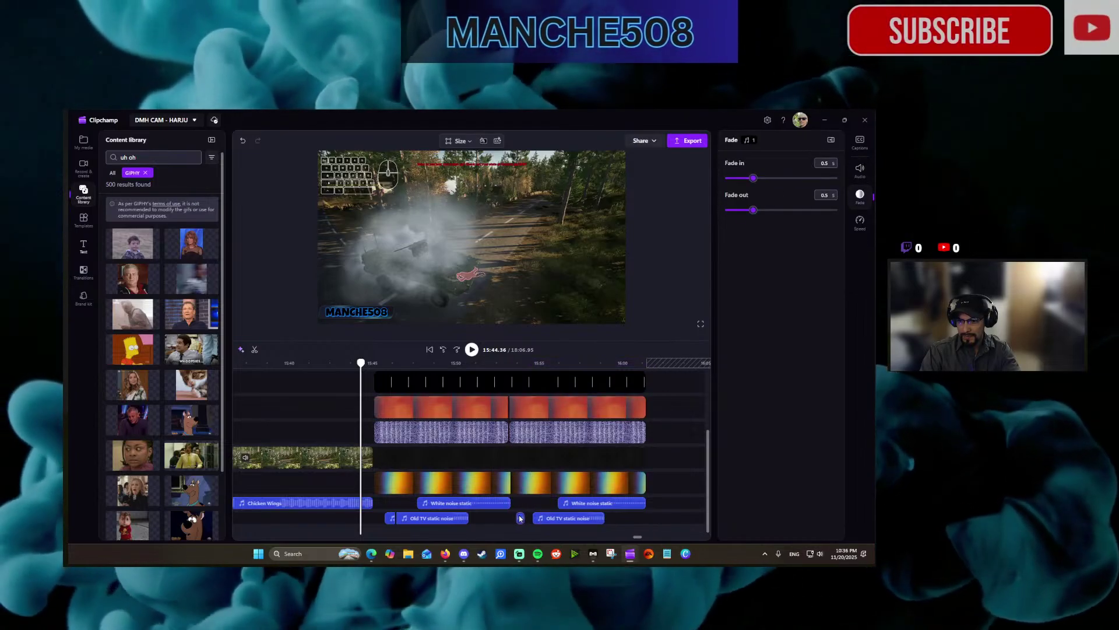
drag(560, 523, 554, 521)
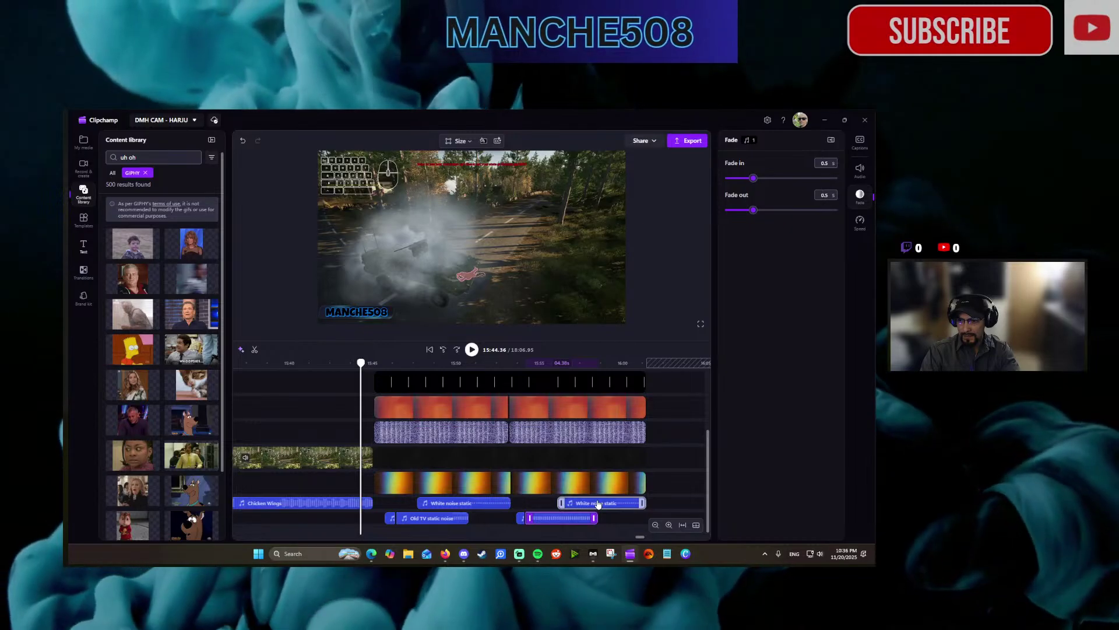
Move the "Thanks for watching" and MANCHE508 outro titles together back above the relocated outro clips.
scroll(612, 503, up, 2)
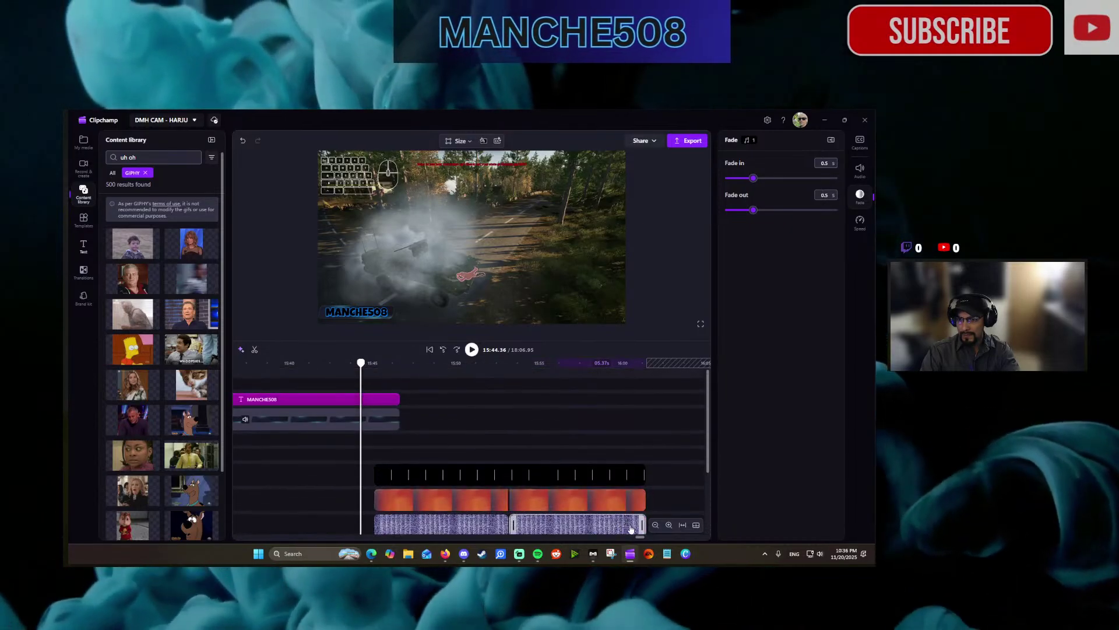
drag(640, 537, 695, 537)
drag(443, 419, 646, 525)
click(655, 524)
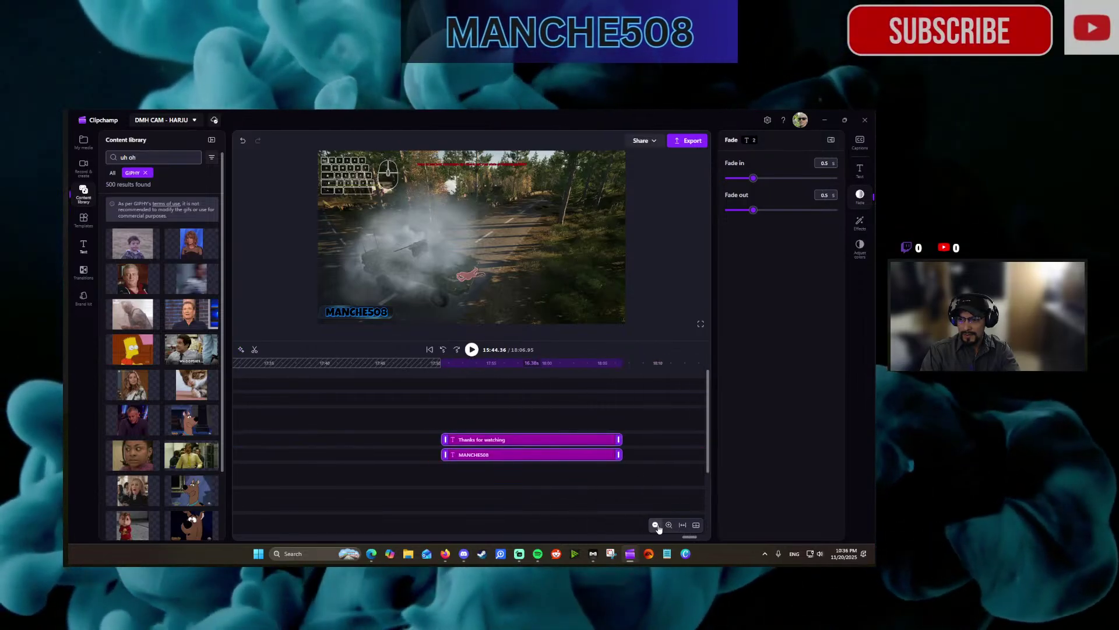
click(656, 525)
click(655, 525)
click(655, 525)
click(655, 525)
drag(641, 538, 617, 511)
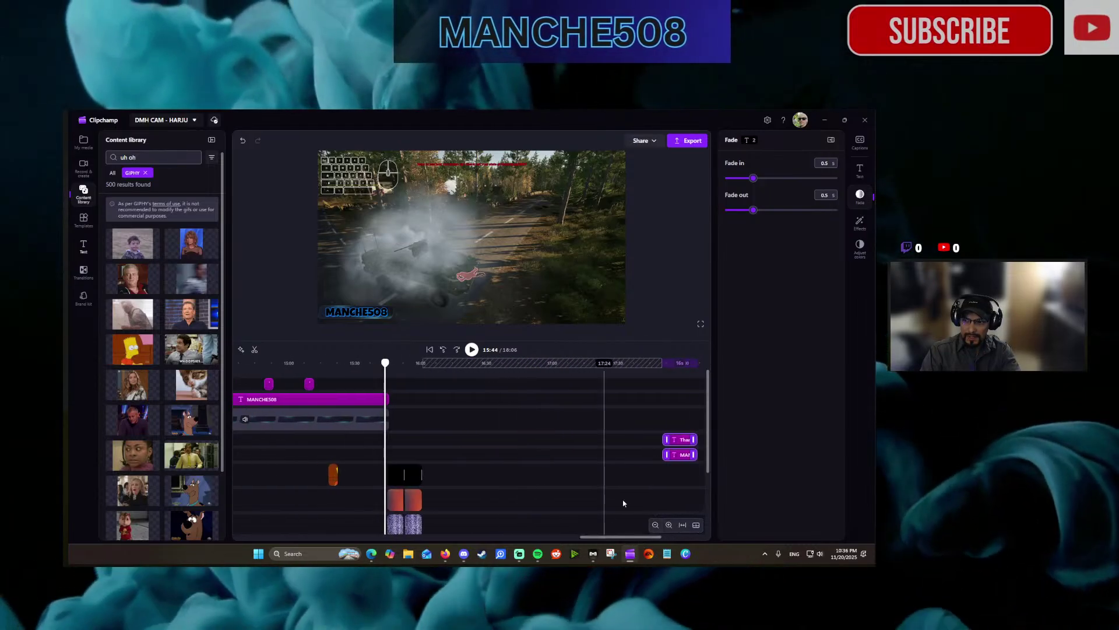
drag(675, 455, 400, 456)
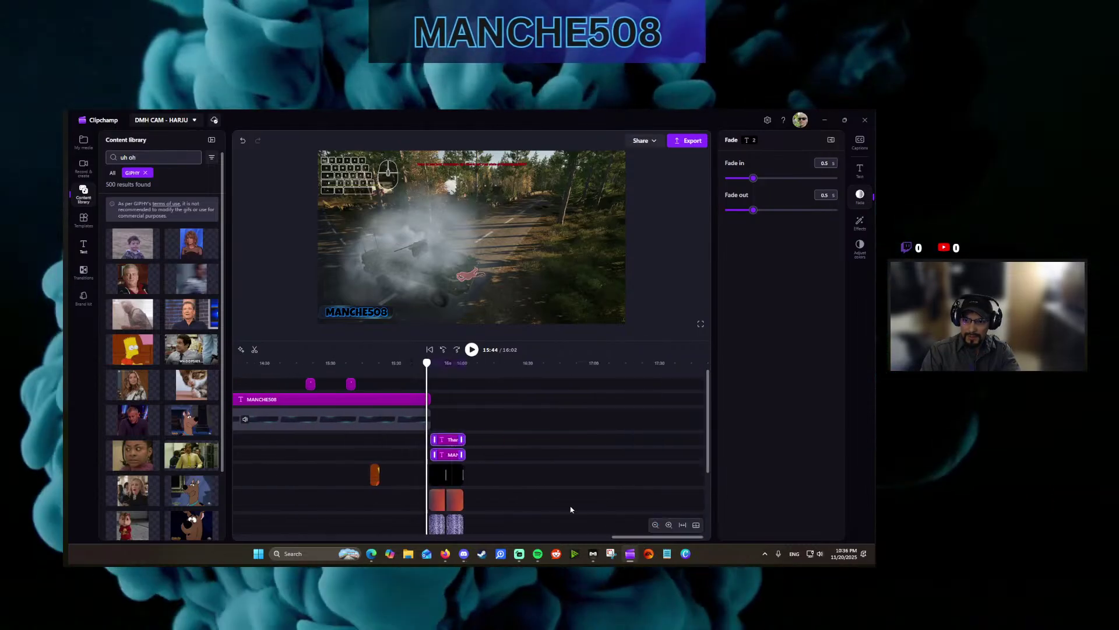
Trim the long MANCHE508 title and the watermark overlay beneath it to end where the gameplay stops and the outro starts.
click(668, 524)
click(669, 524)
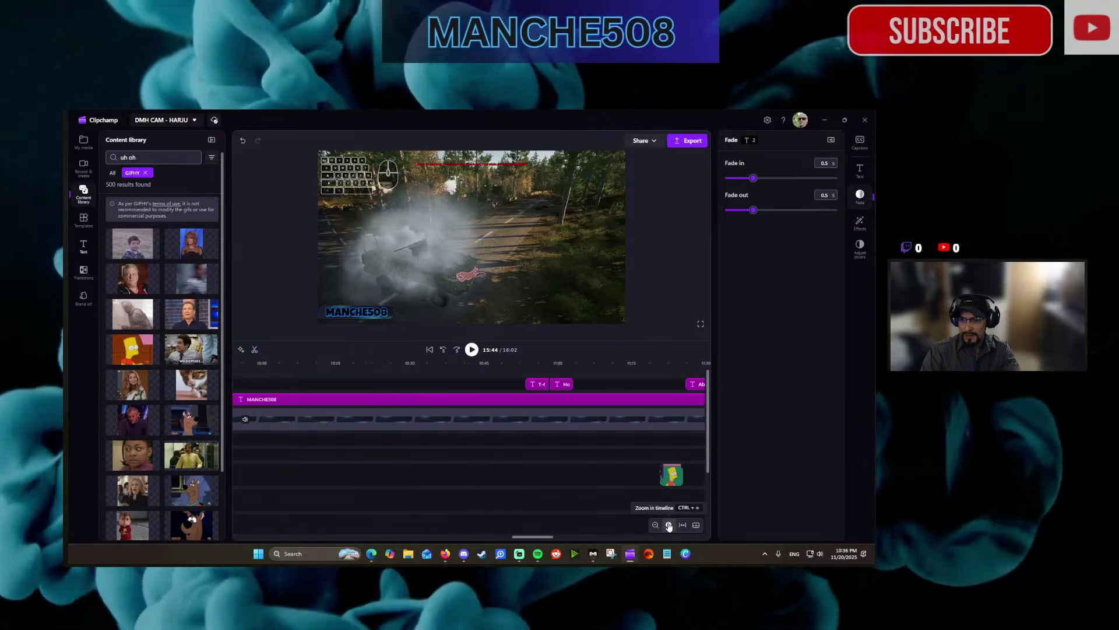
click(669, 524)
click(668, 524)
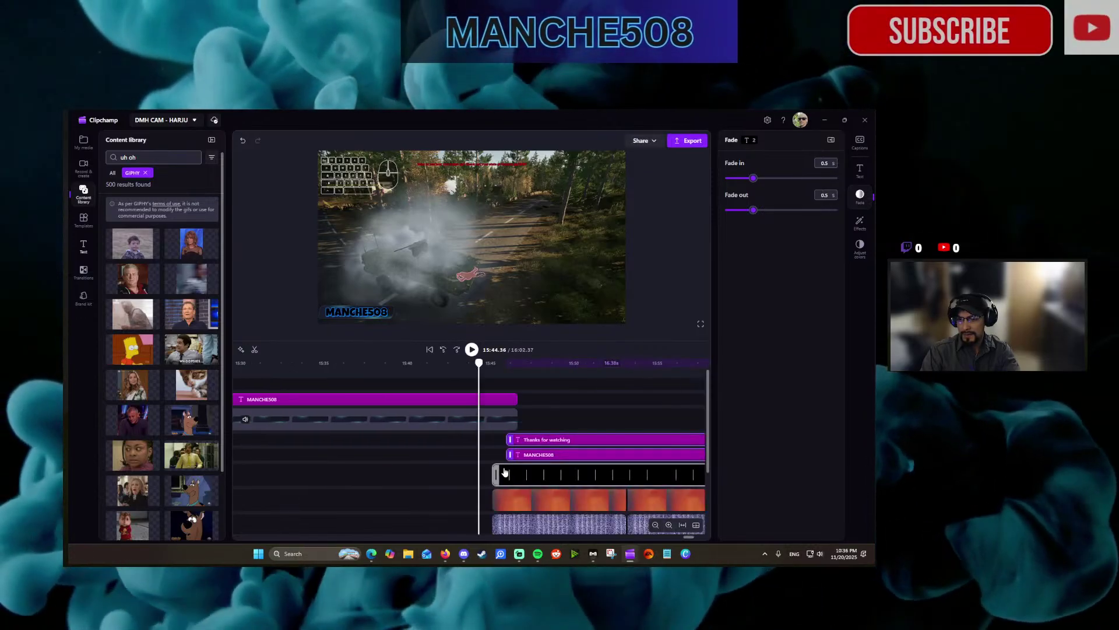
click(504, 420)
scroll(507, 415, down, 3)
scroll(512, 411, up, 3)
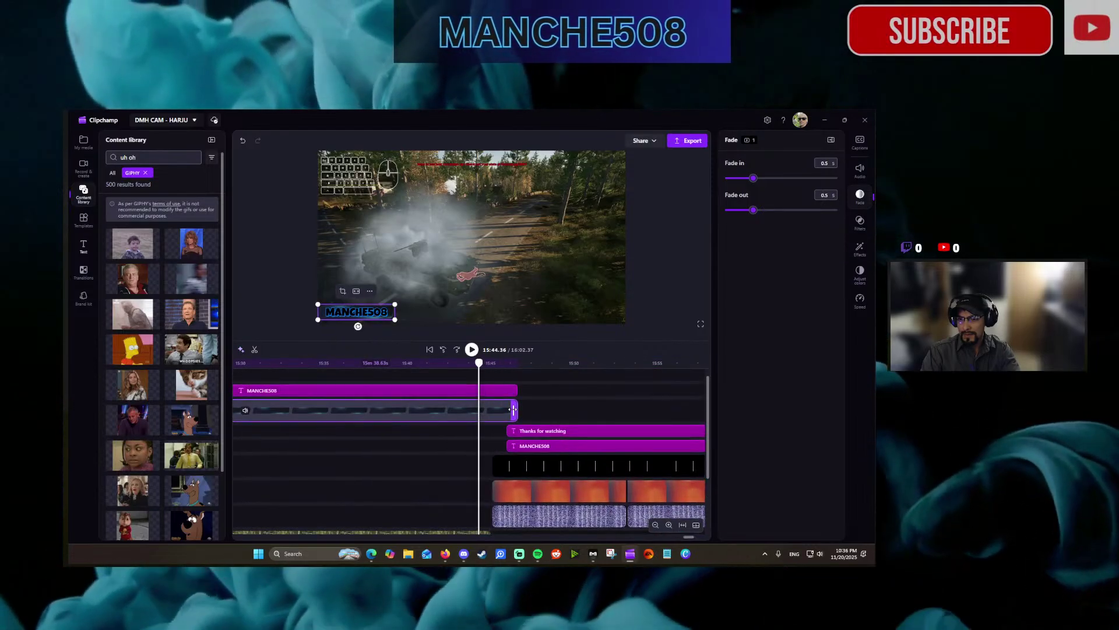
drag(475, 415, 492, 391)
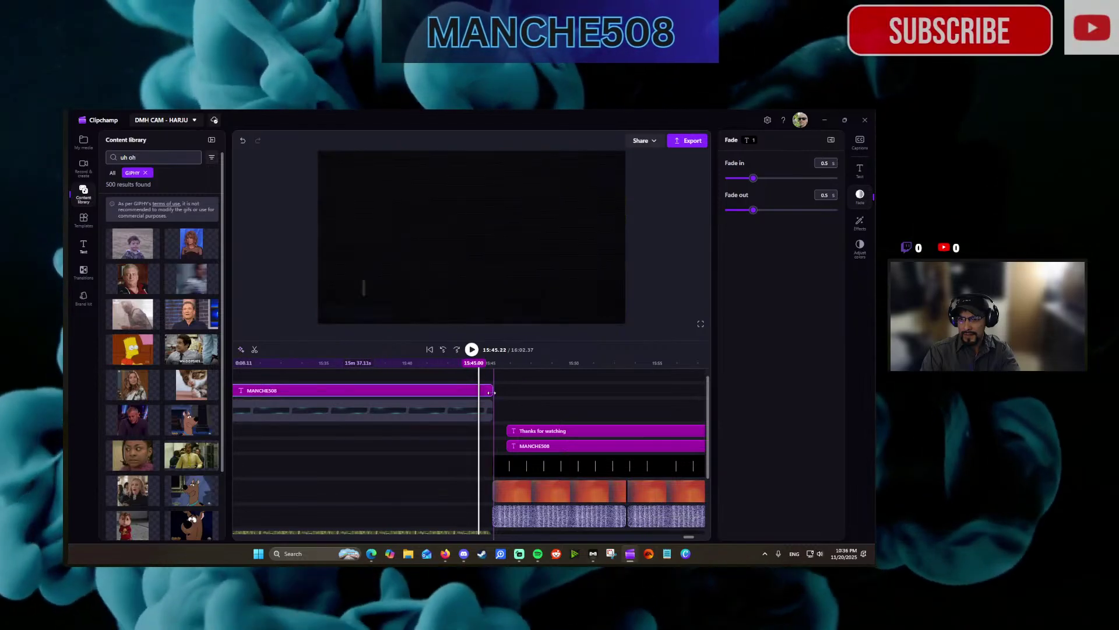
Move the MANCHE508 and "Thanks for watching" outro titles earlier so both start together with the outro clips.
drag(537, 450, 526, 449)
click(540, 433)
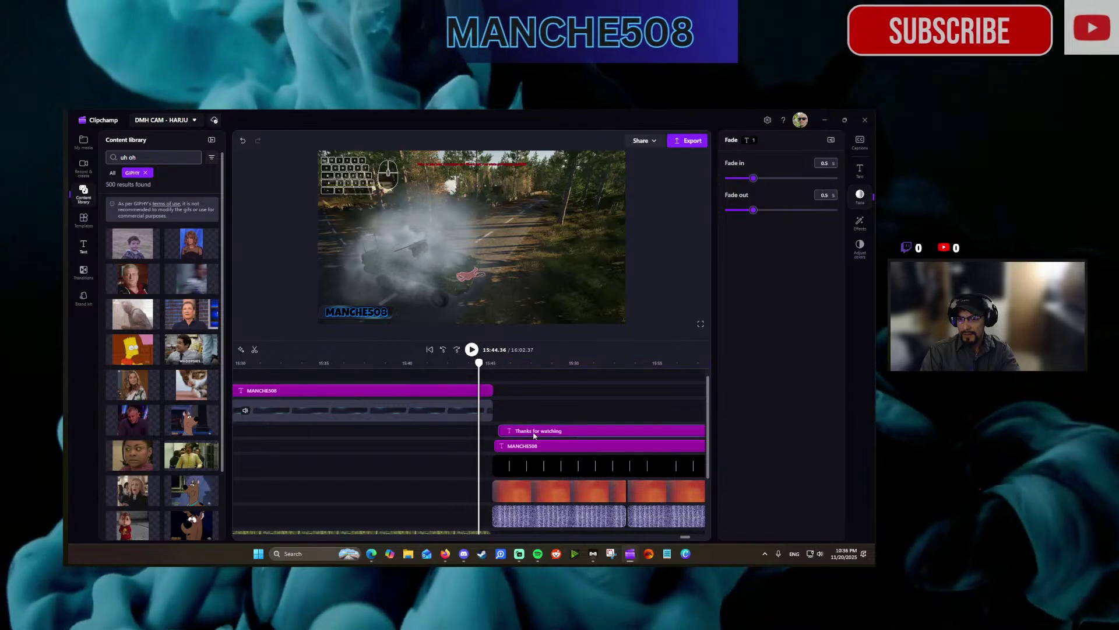
Try extending the long MANCHE508 title and watermark overlay slightly into the outro, and preview the transition.
drag(494, 389, 507, 410)
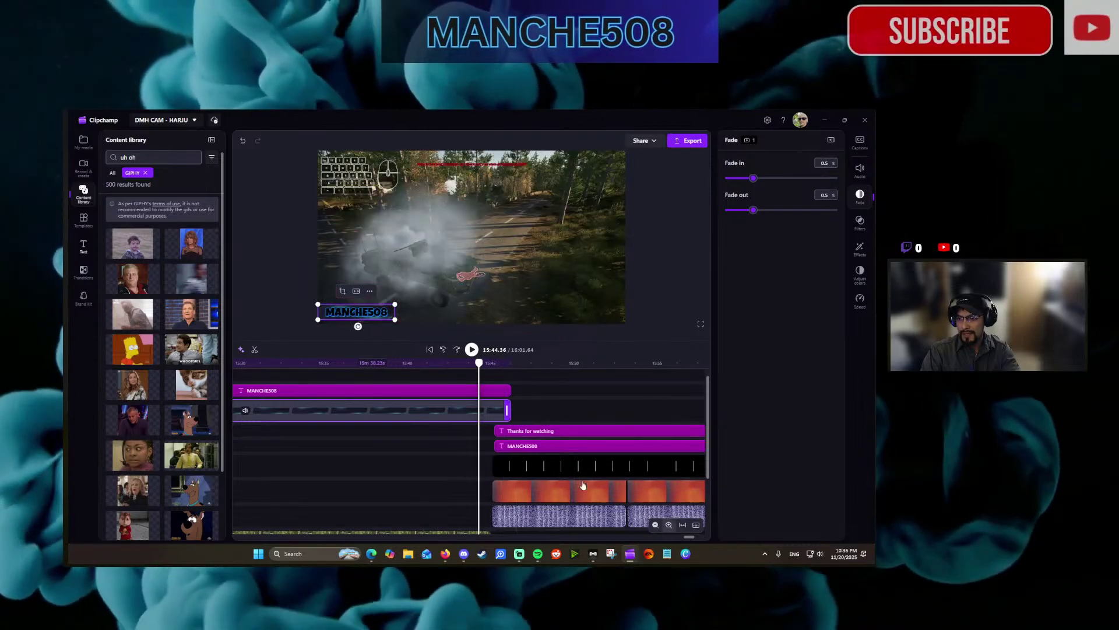
click(473, 349)
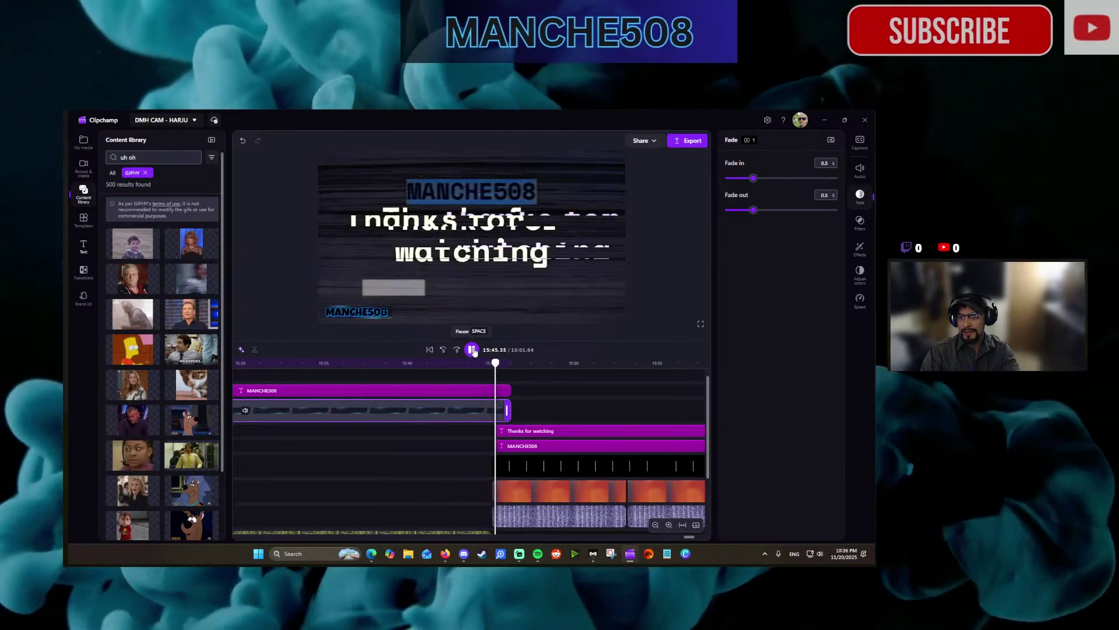
click(472, 349)
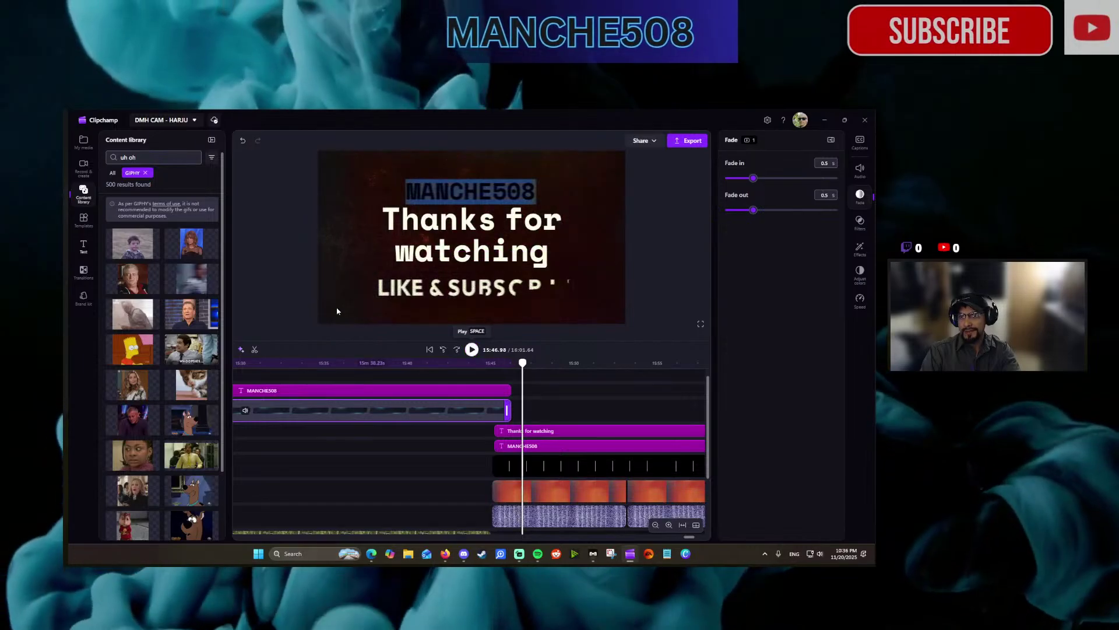
click(443, 221)
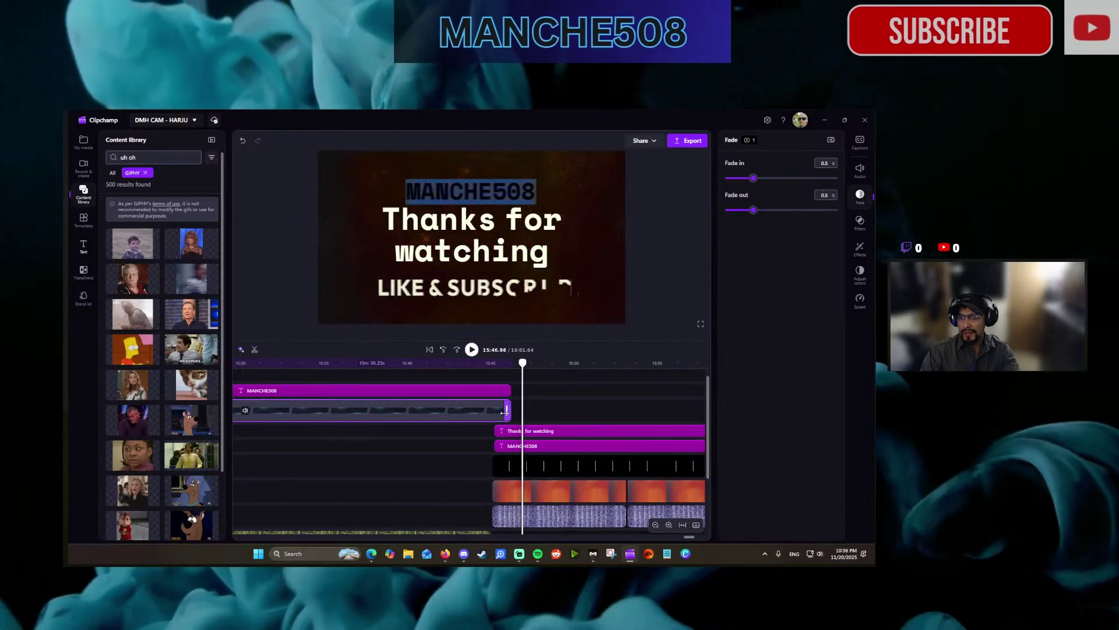
Shorten the long MANCHE508 title and watermark overlay to the gameplay's end at 15:45.14, and check the fade settings of both.
drag(511, 390, 490, 389)
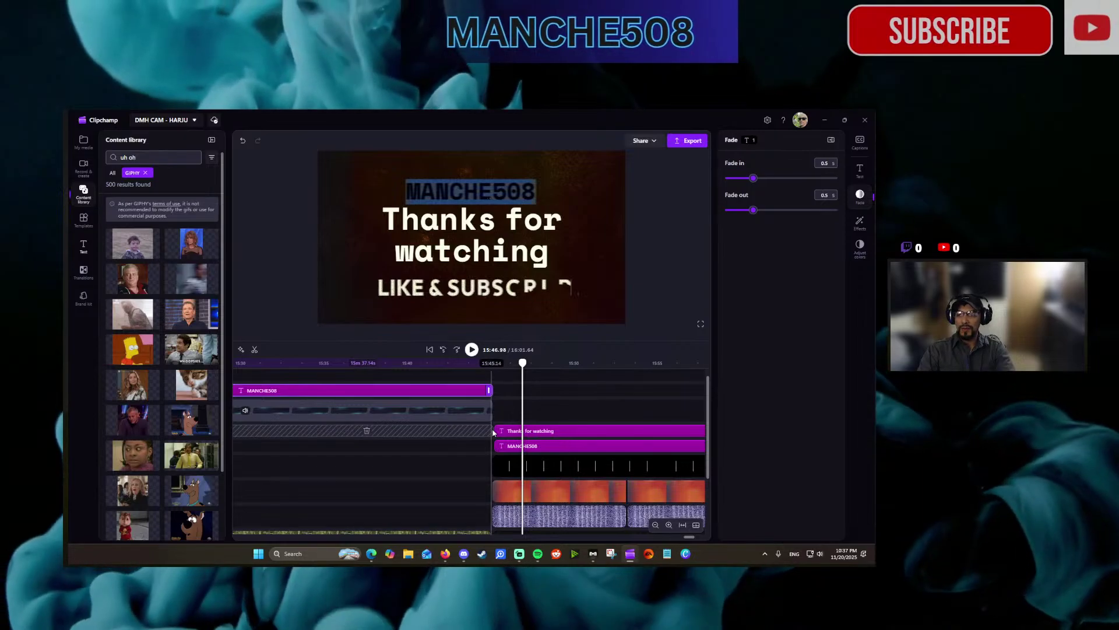
click(493, 432)
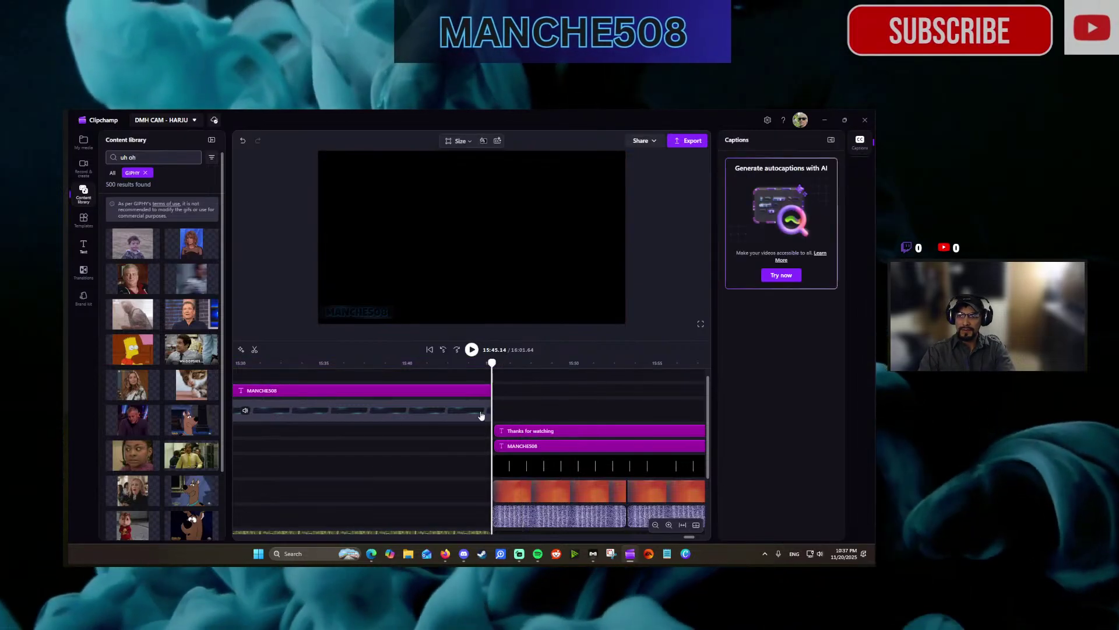
click(482, 415)
click(860, 201)
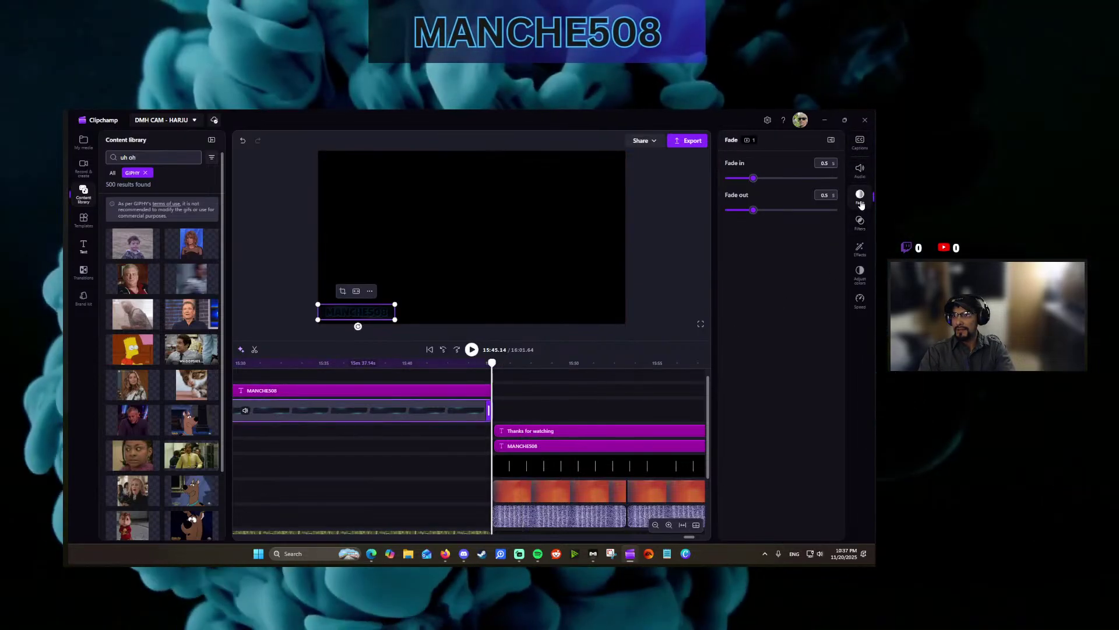
click(489, 392)
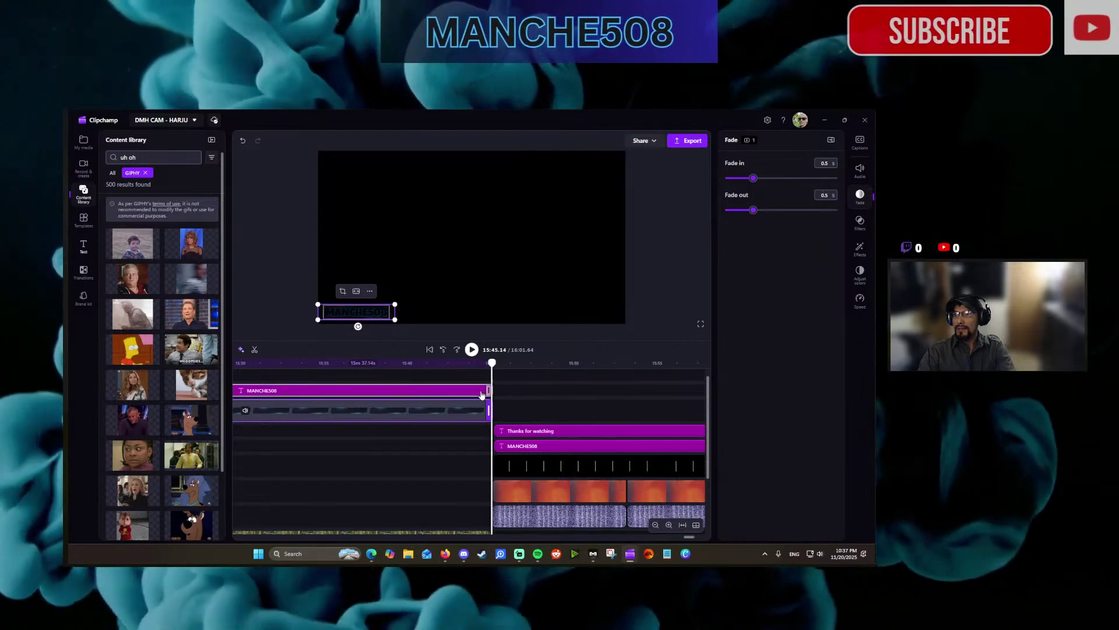
scroll(522, 399, down, 3)
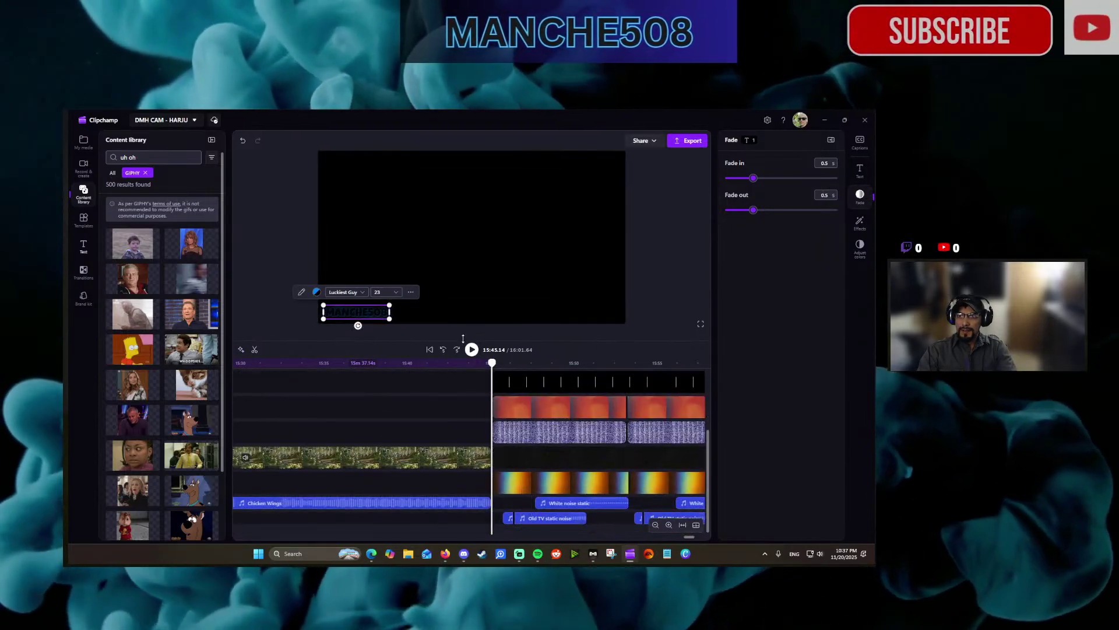
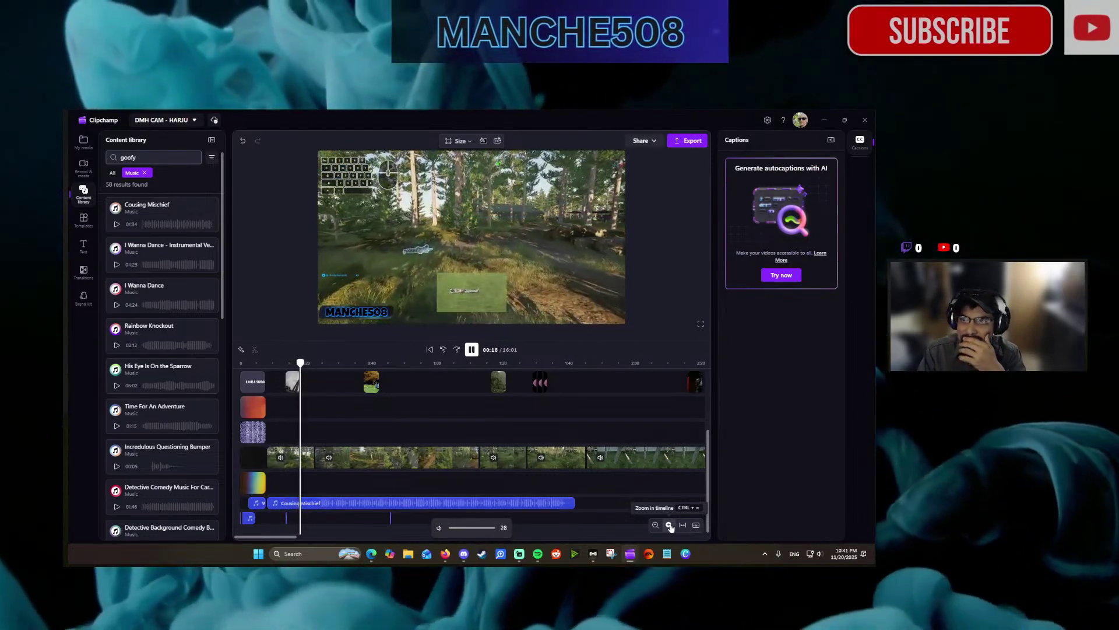
Set the volume of the first Cousing Mischief music clip to 5% during playback.
click(456, 350)
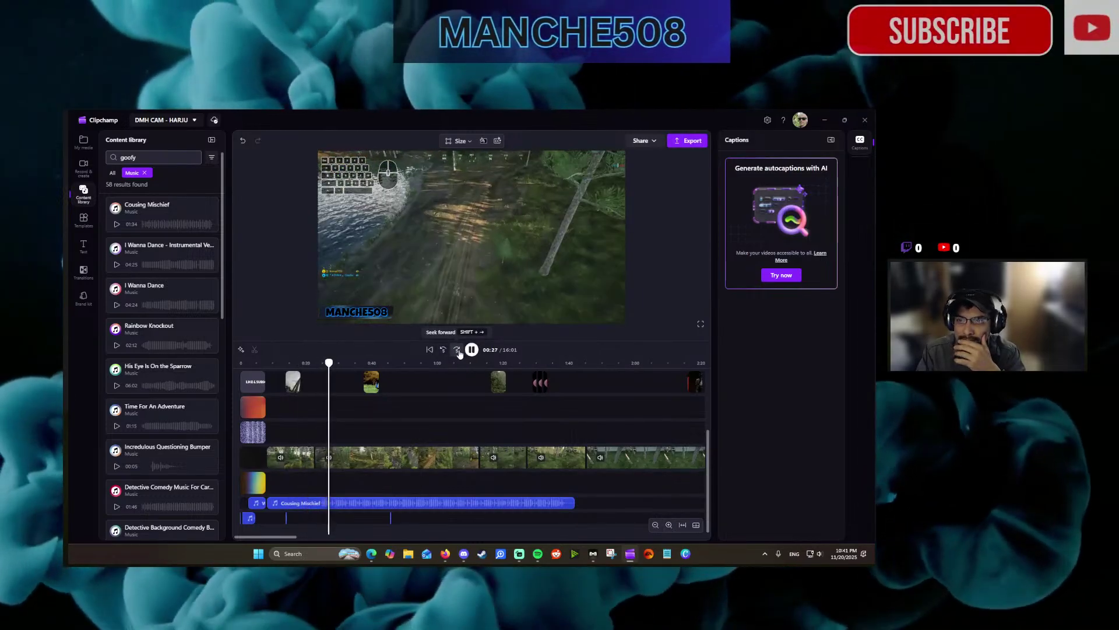
click(417, 503)
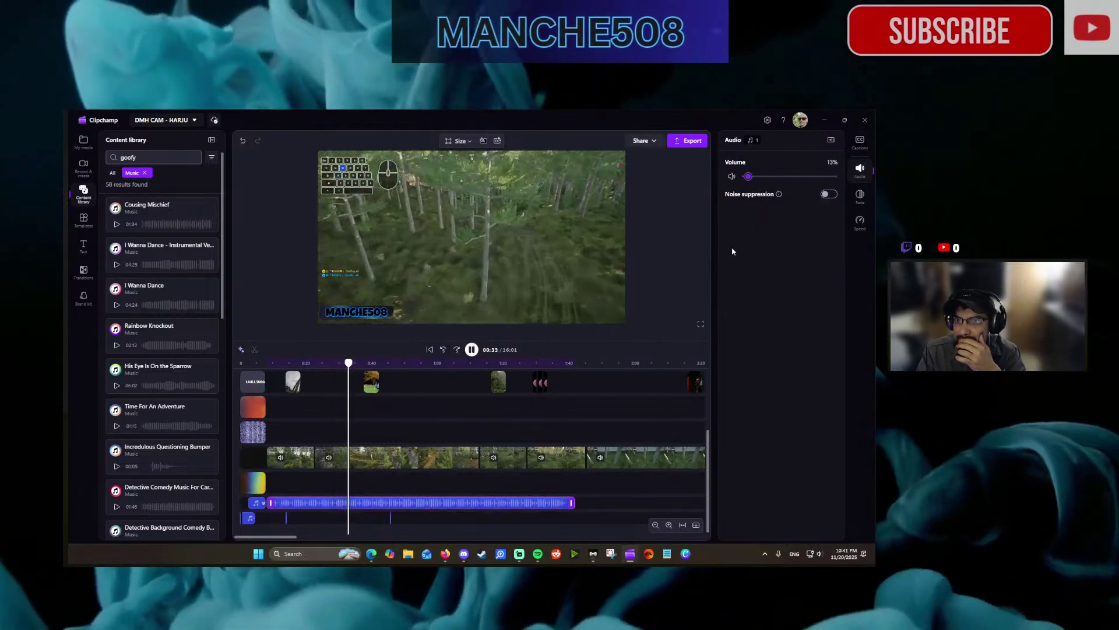
click(745, 177)
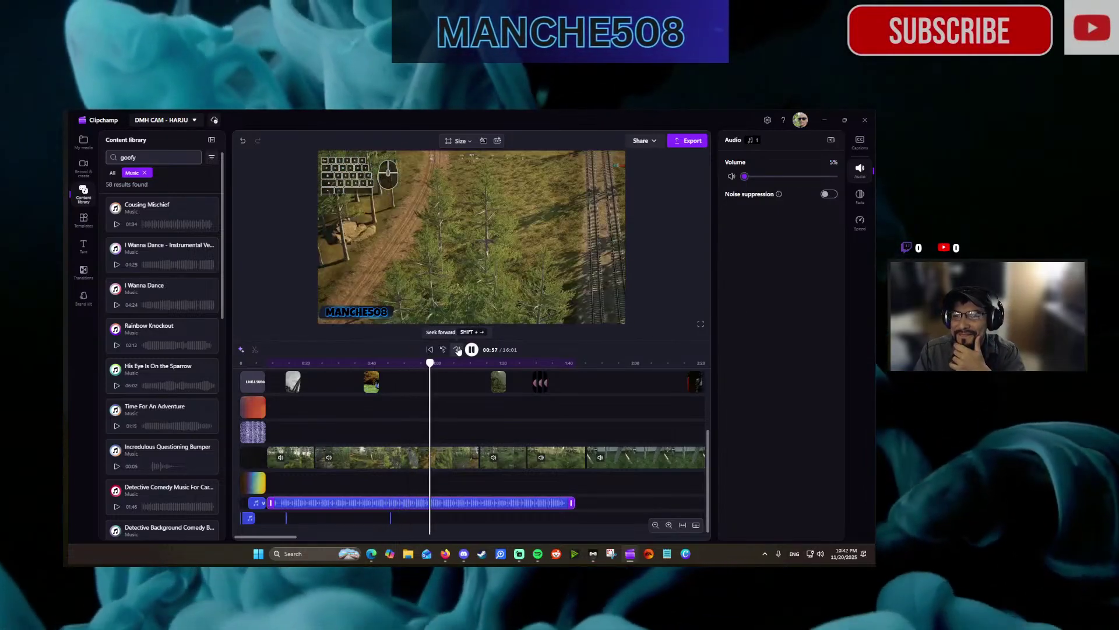
Play through the opening gameplay in jumps up to 1:33 to check the music level and reaction GIFs.
click(458, 349)
click(458, 350)
click(459, 349)
click(458, 350)
click(458, 349)
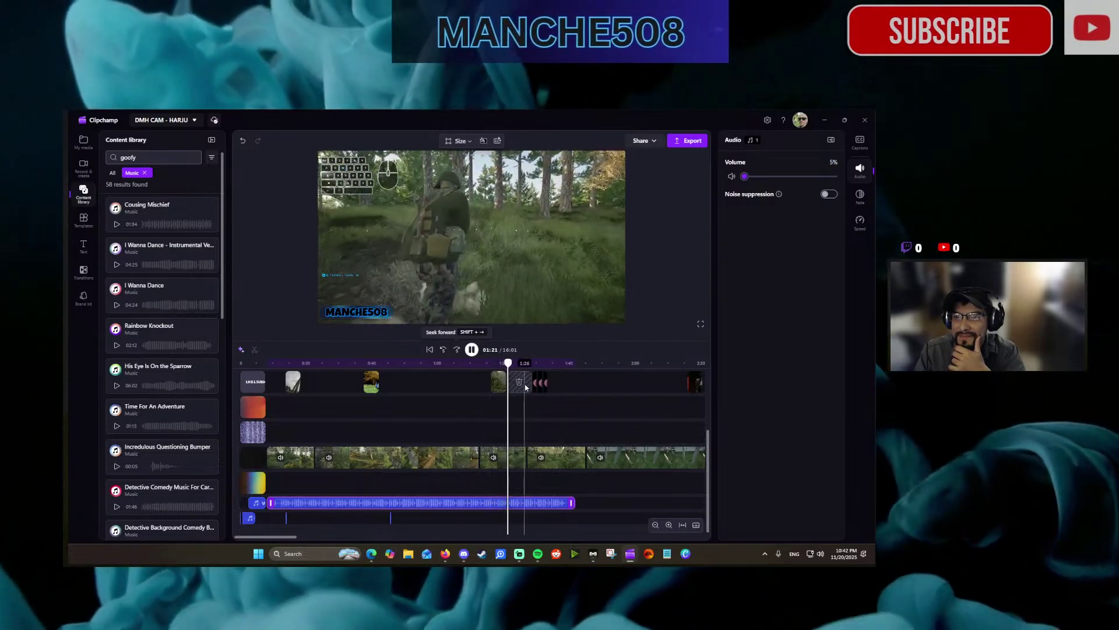
click(457, 350)
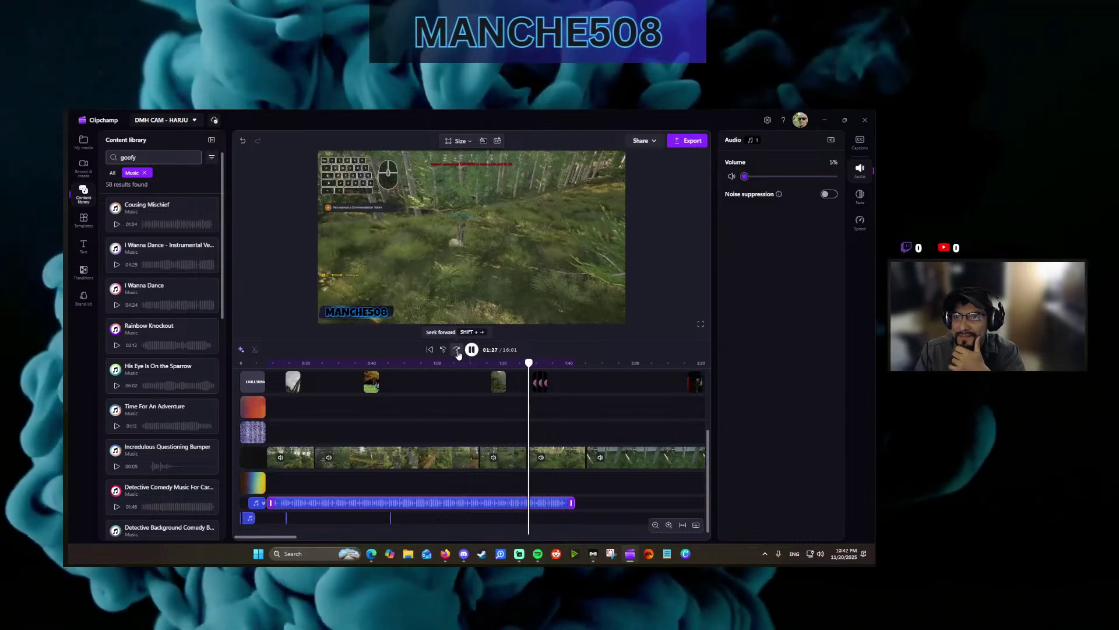
click(457, 350)
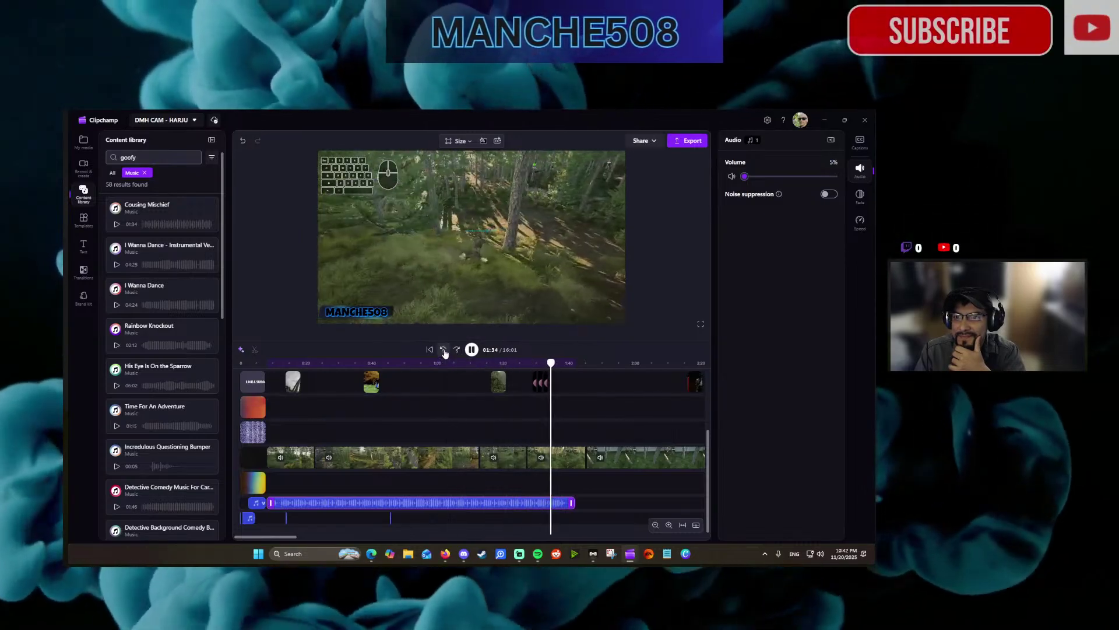
click(443, 350)
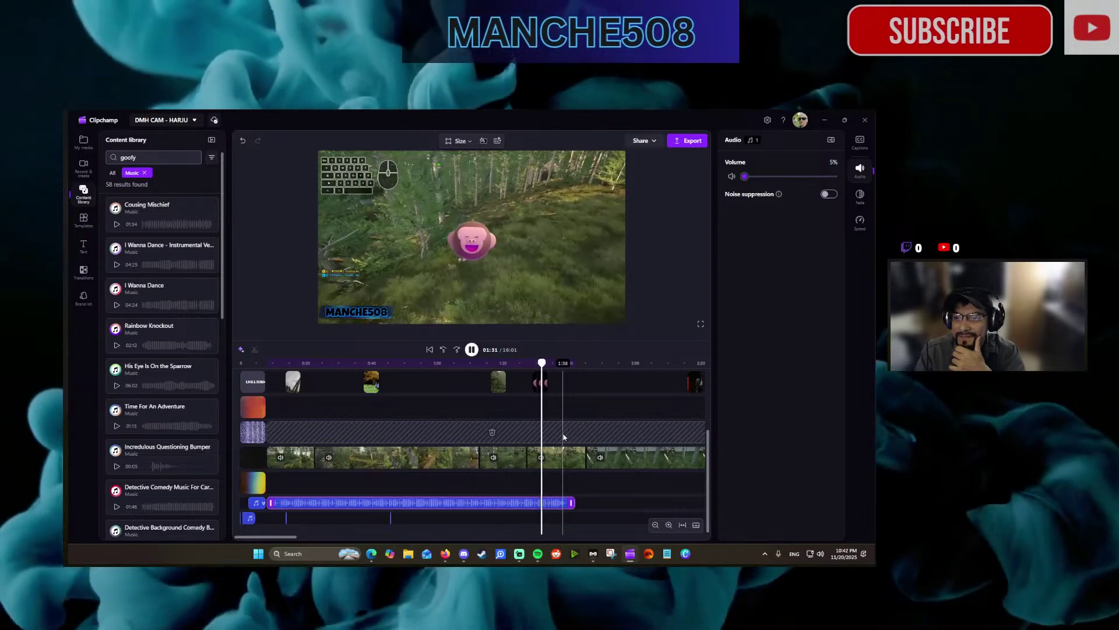
click(471, 349)
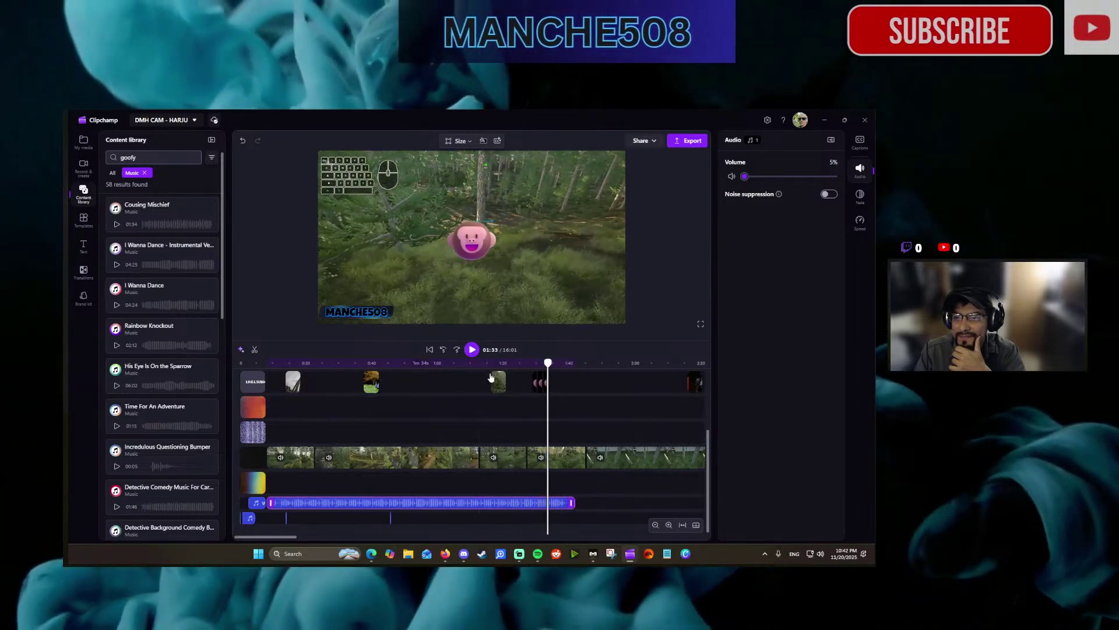
Add a second Cousing Mischief track from the music library directly after the first, in the gap before Chicken Wings.
click(655, 526)
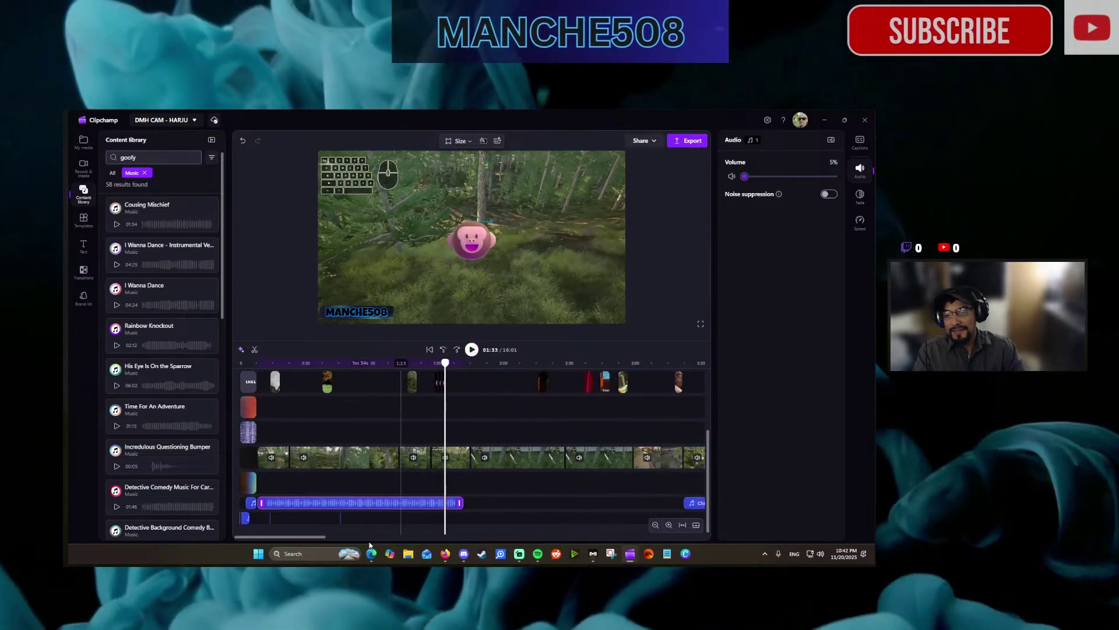
drag(320, 536, 354, 537)
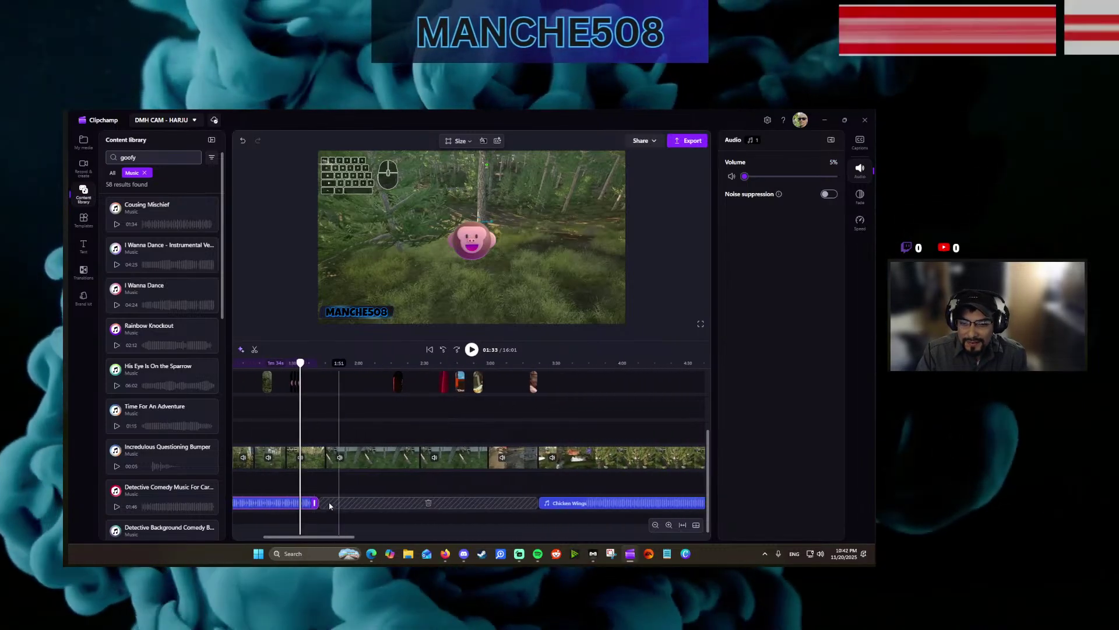
click(324, 504)
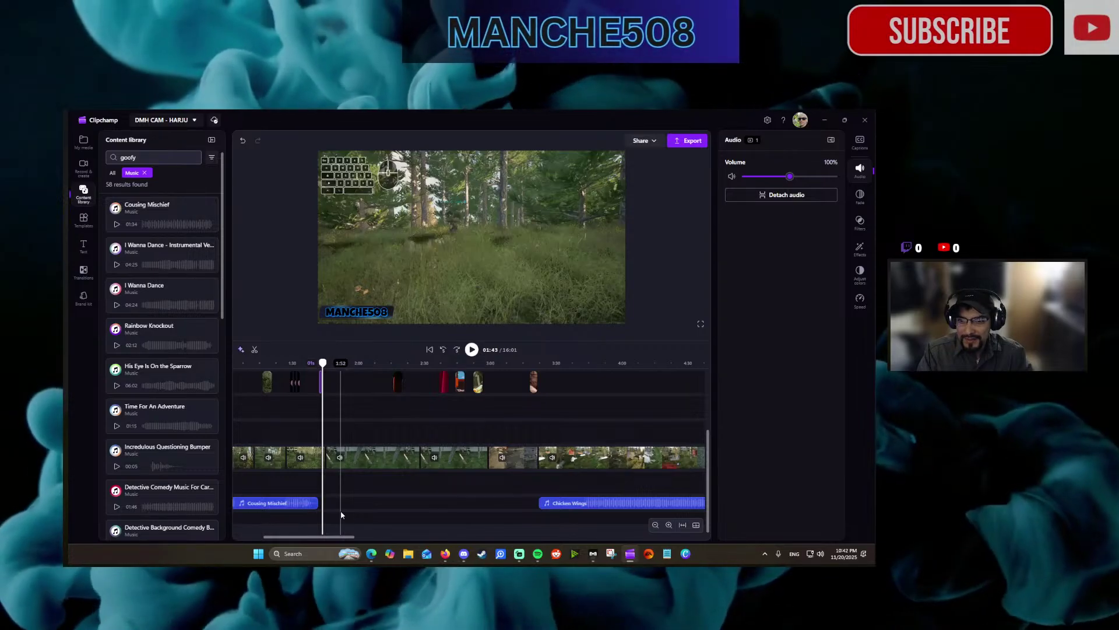
click(340, 515)
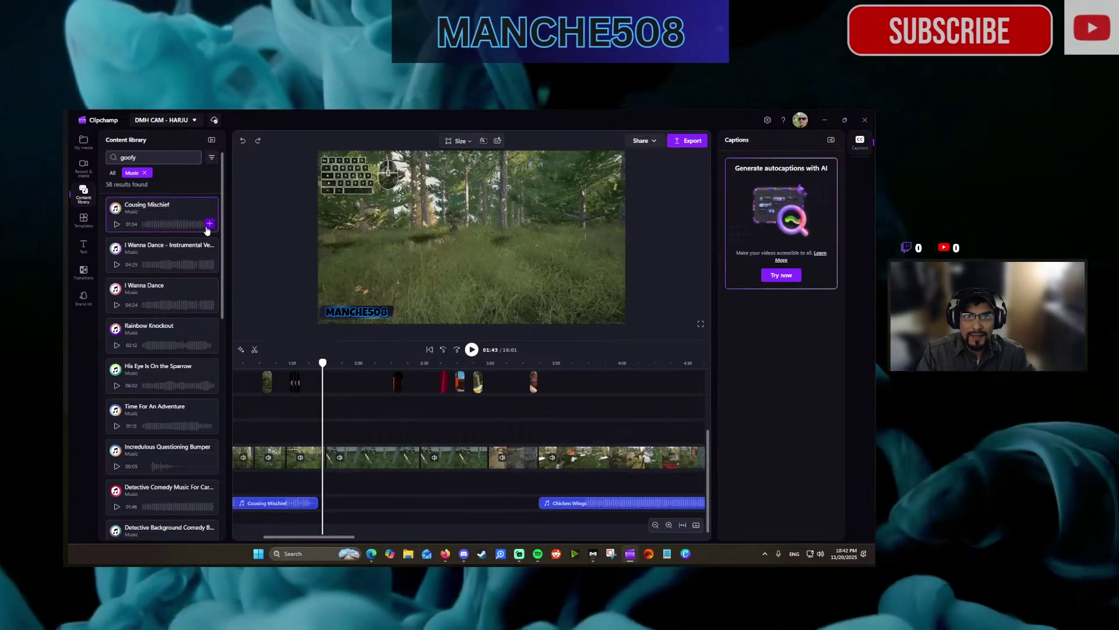
click(209, 224)
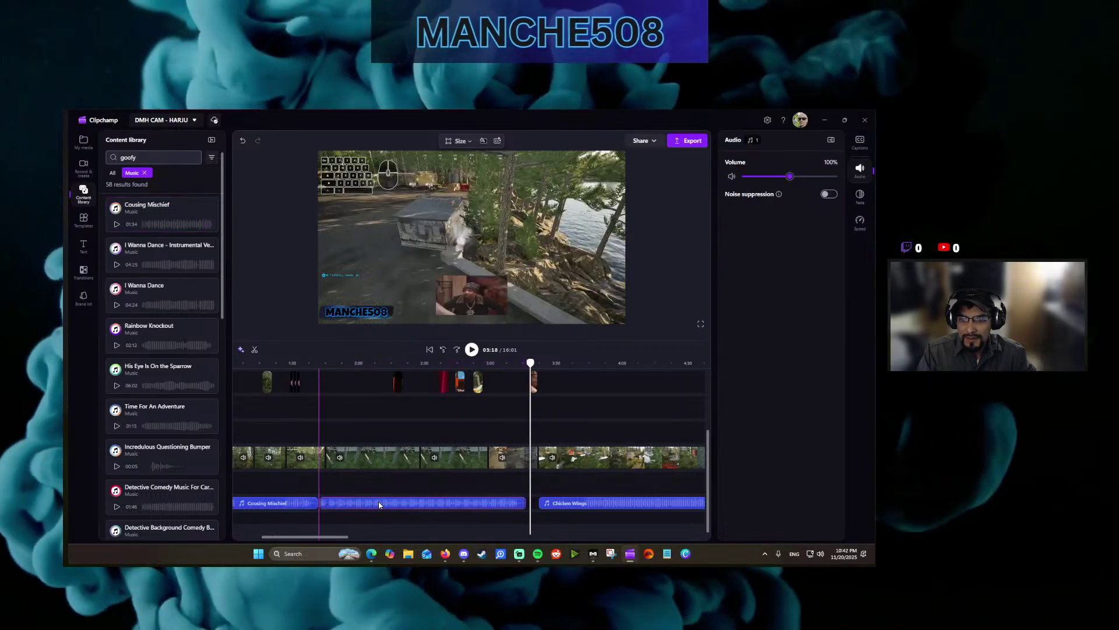
click(376, 504)
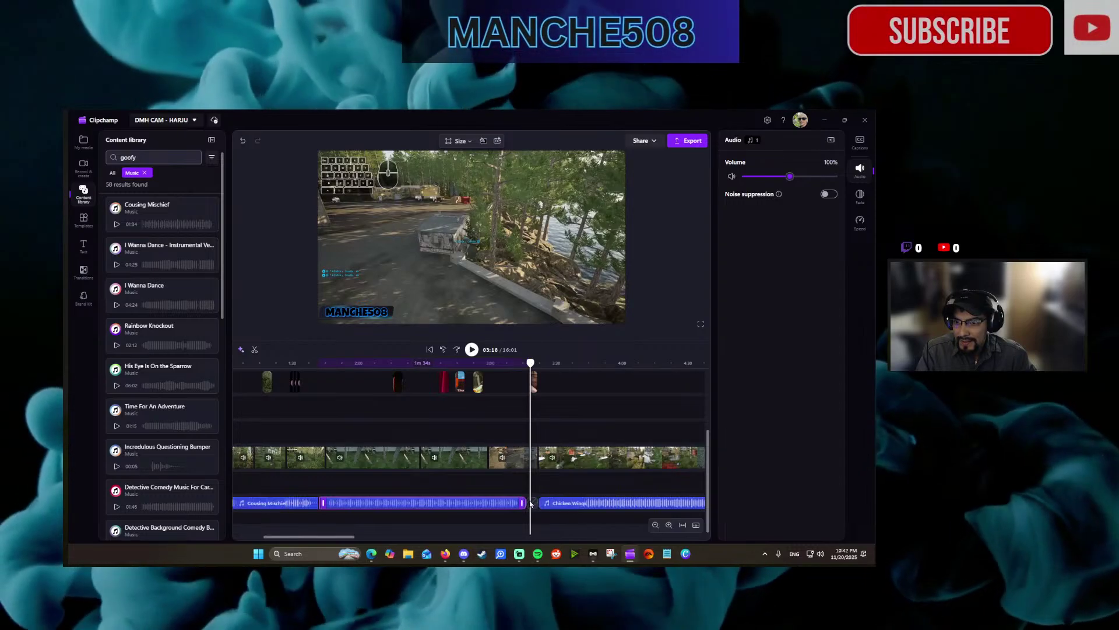
Play the video from 3:14 and set the second Cousing Mischief clip's volume to 8%.
click(516, 492)
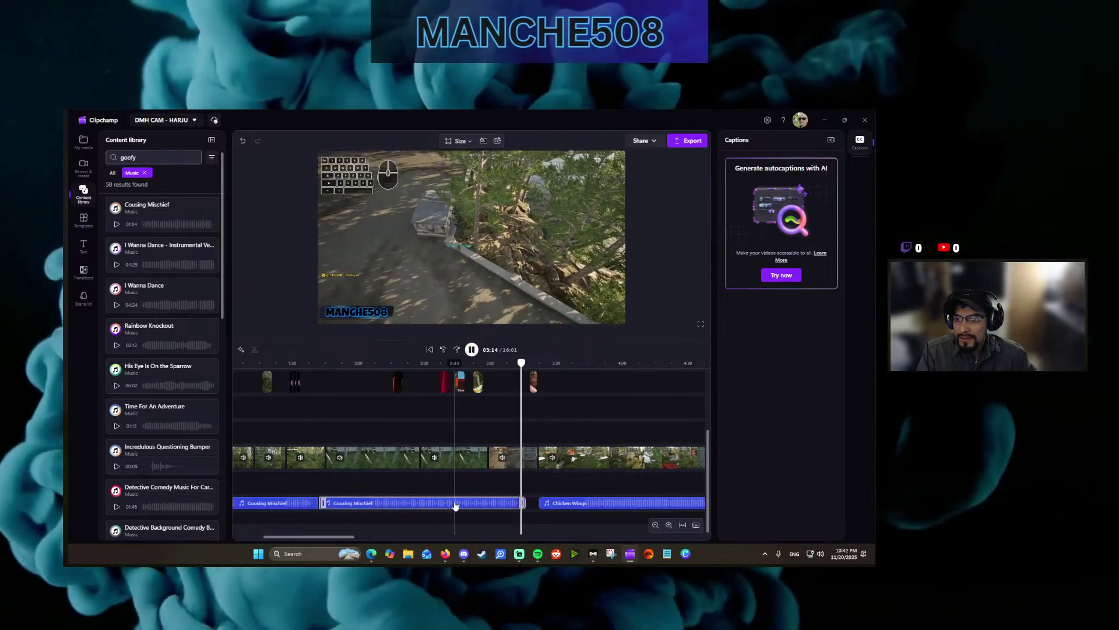
click(455, 505)
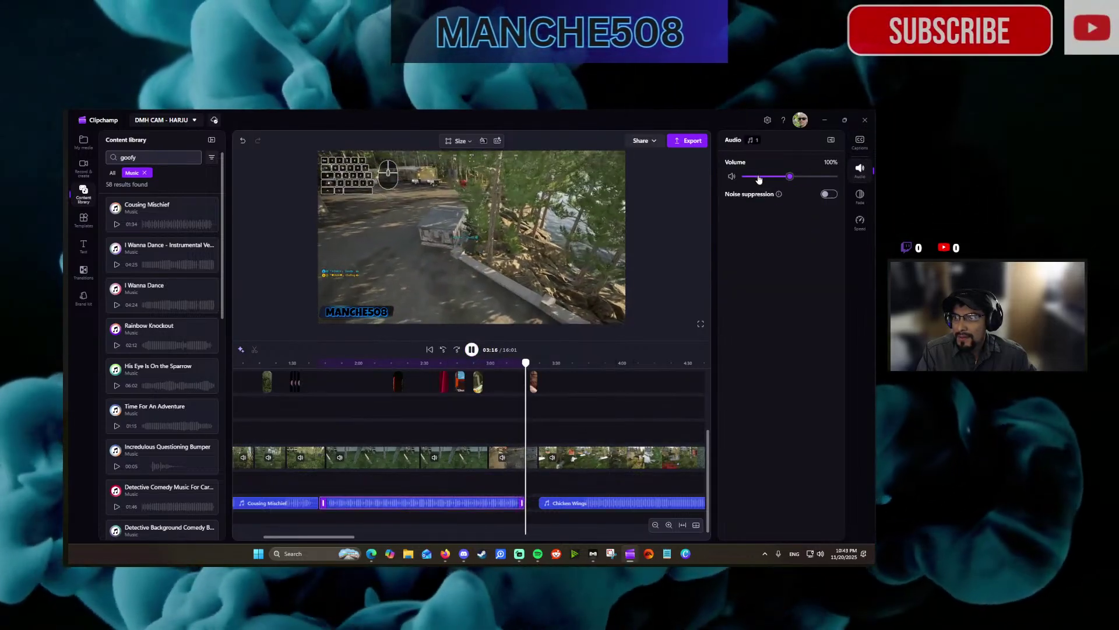
click(759, 177)
drag(752, 181, 751, 181)
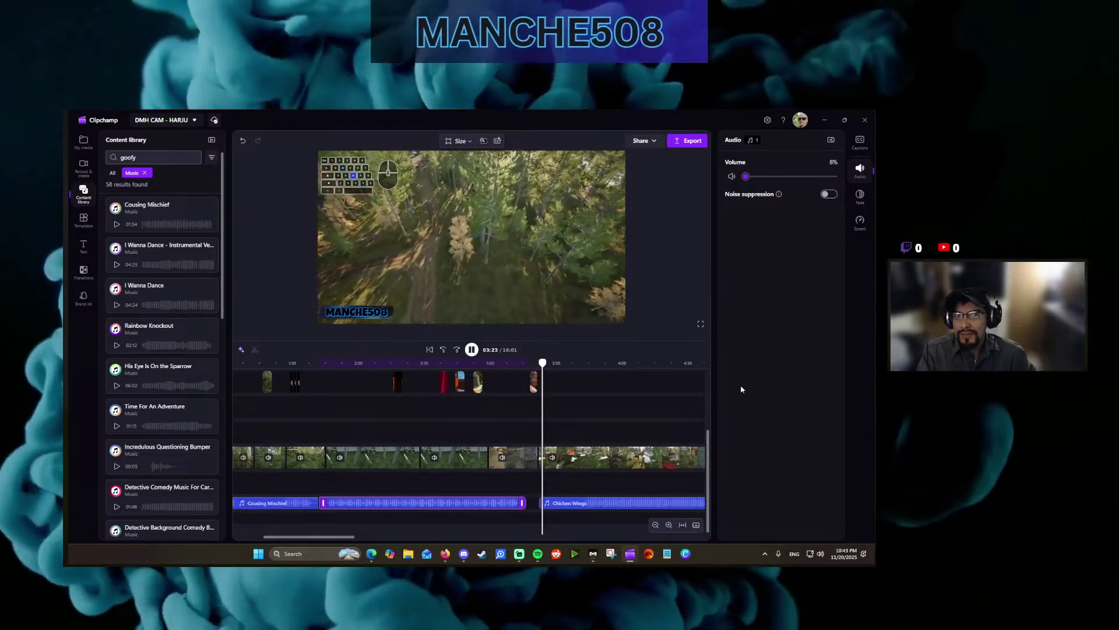
Check the fade settings of the Chicken Wings clip after Cousing Mischief, and play the gameplay's end from about 15:40.
click(609, 505)
click(861, 195)
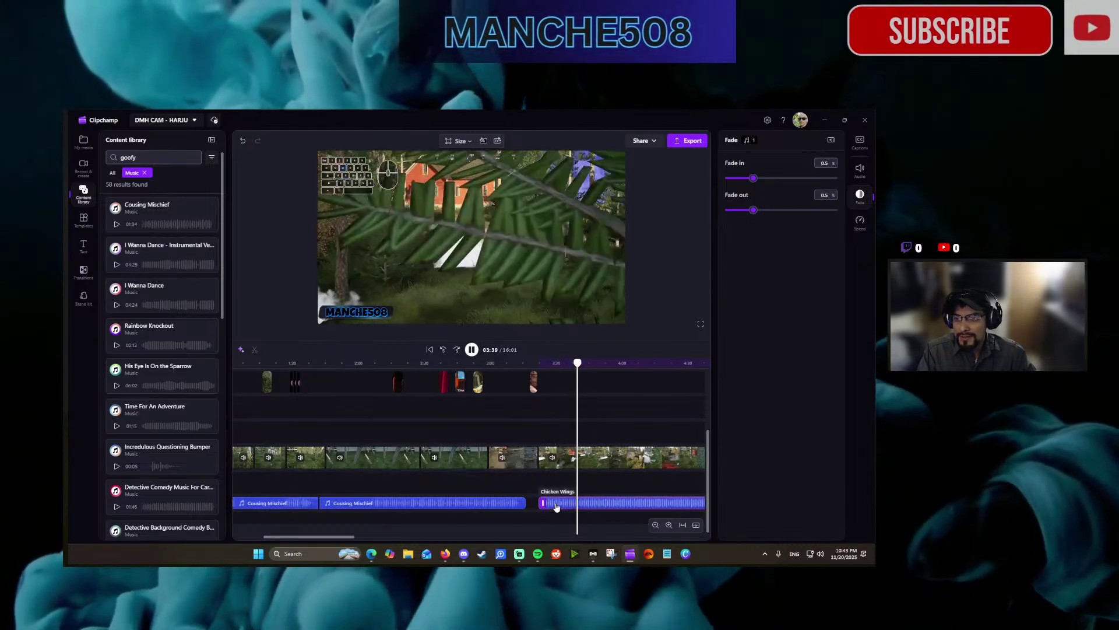
drag(328, 539, 670, 534)
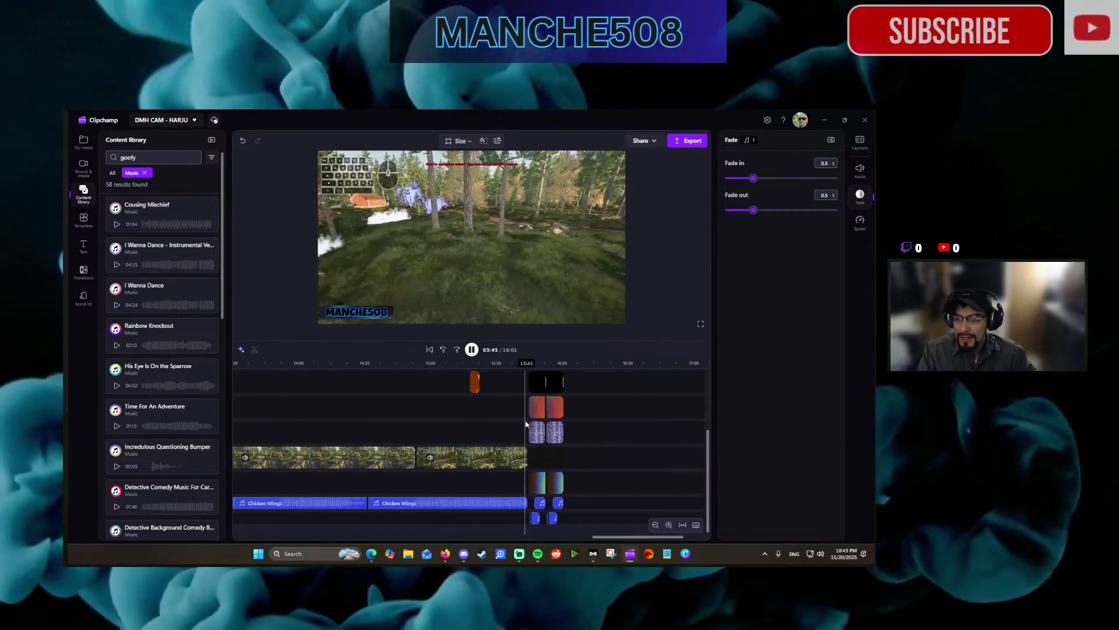
click(516, 421)
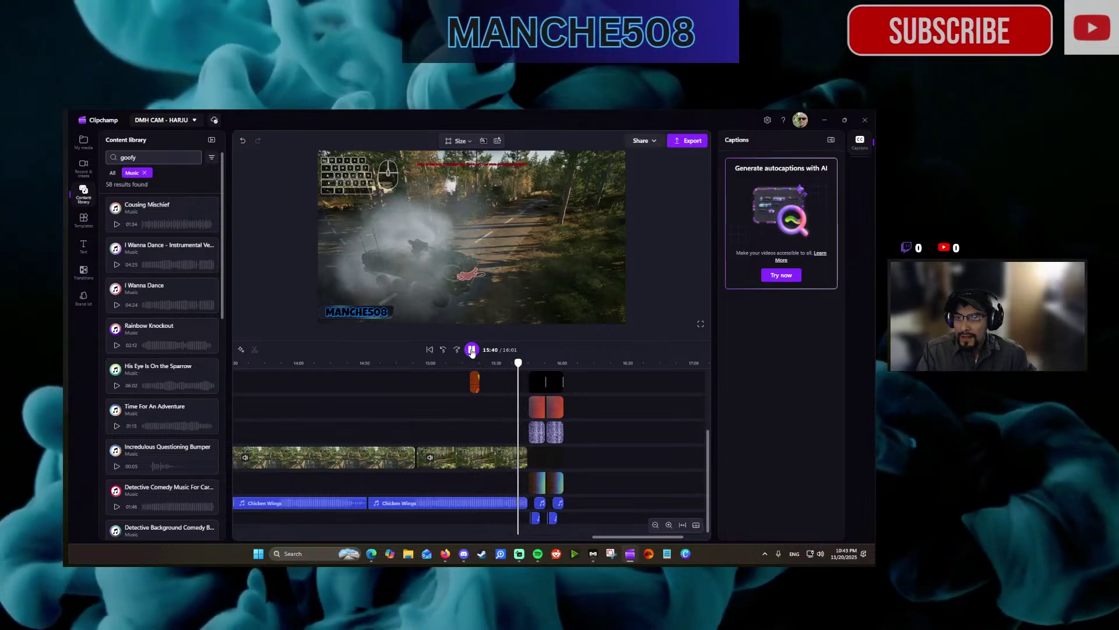
Stop playback and add a Mono-style title at the gameplay's end, just before the outro, with the preview at 15:43.
click(471, 349)
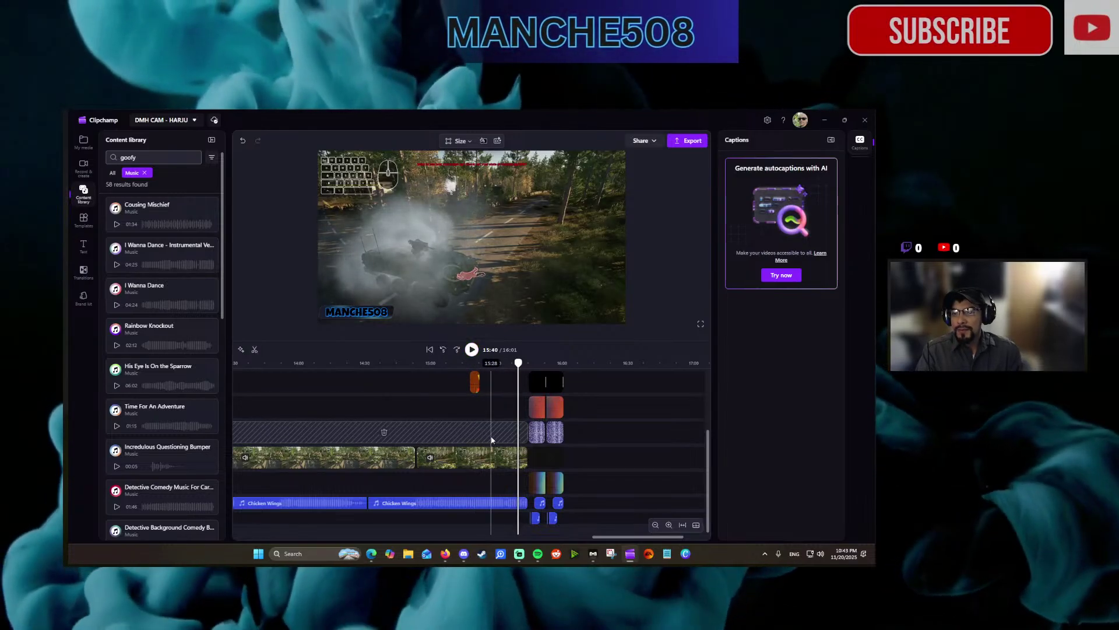
click(84, 246)
scroll(175, 321, down, 2)
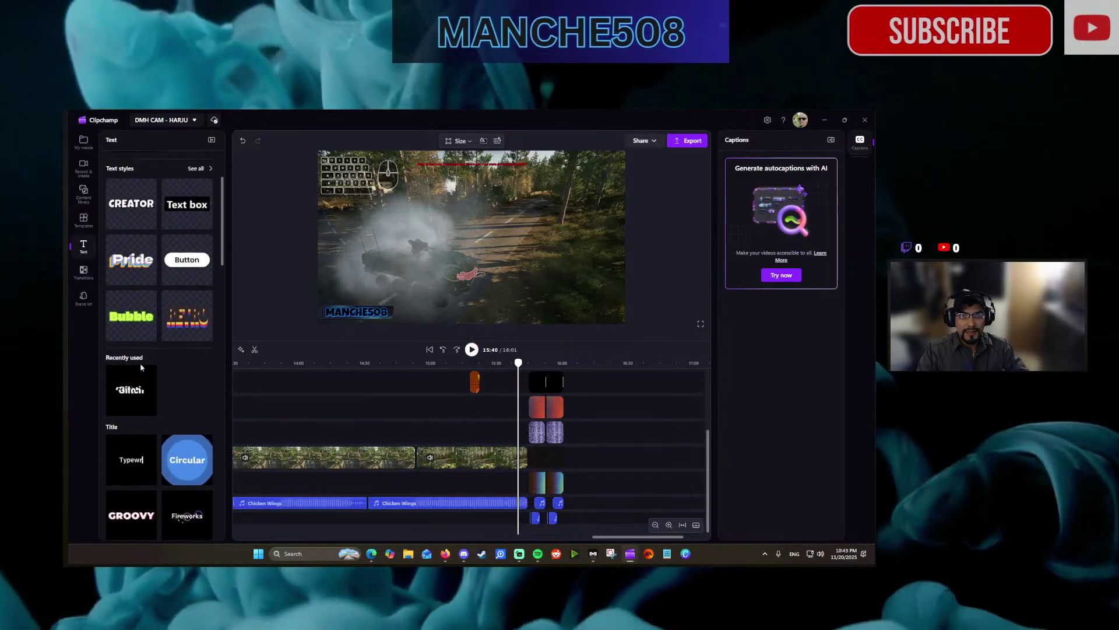
scroll(188, 239, up, 2)
scroll(188, 239, down, 6)
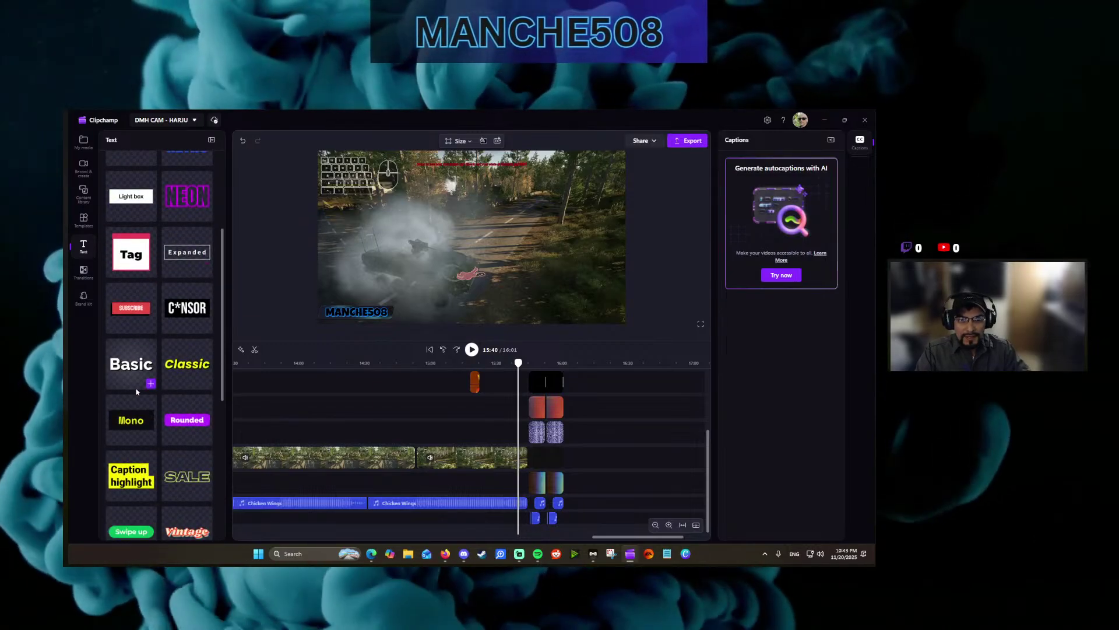
click(149, 396)
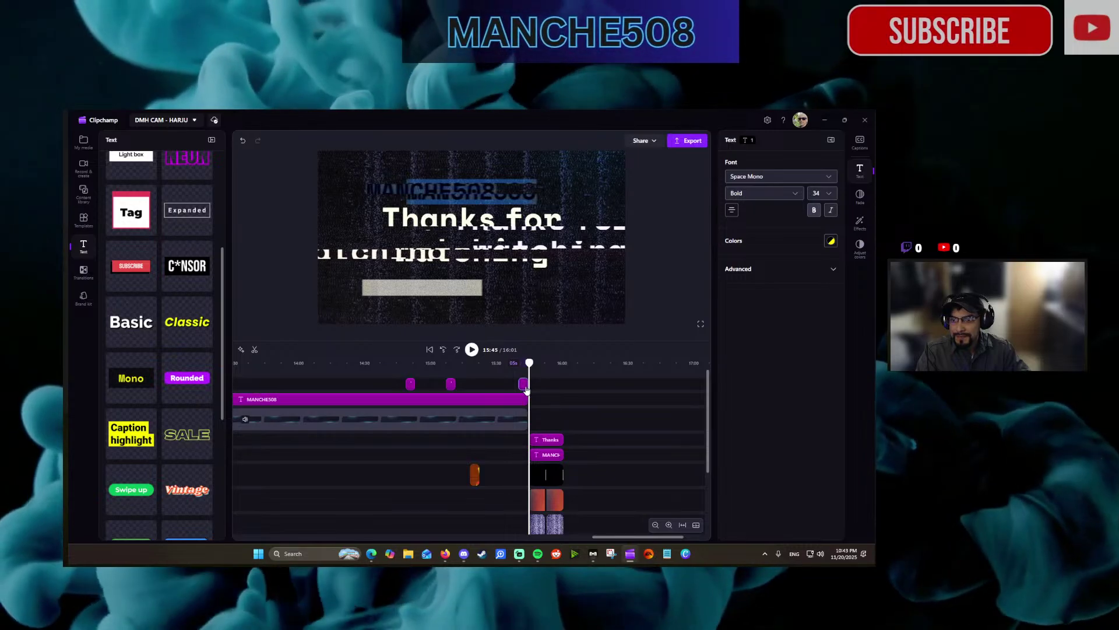
click(524, 379)
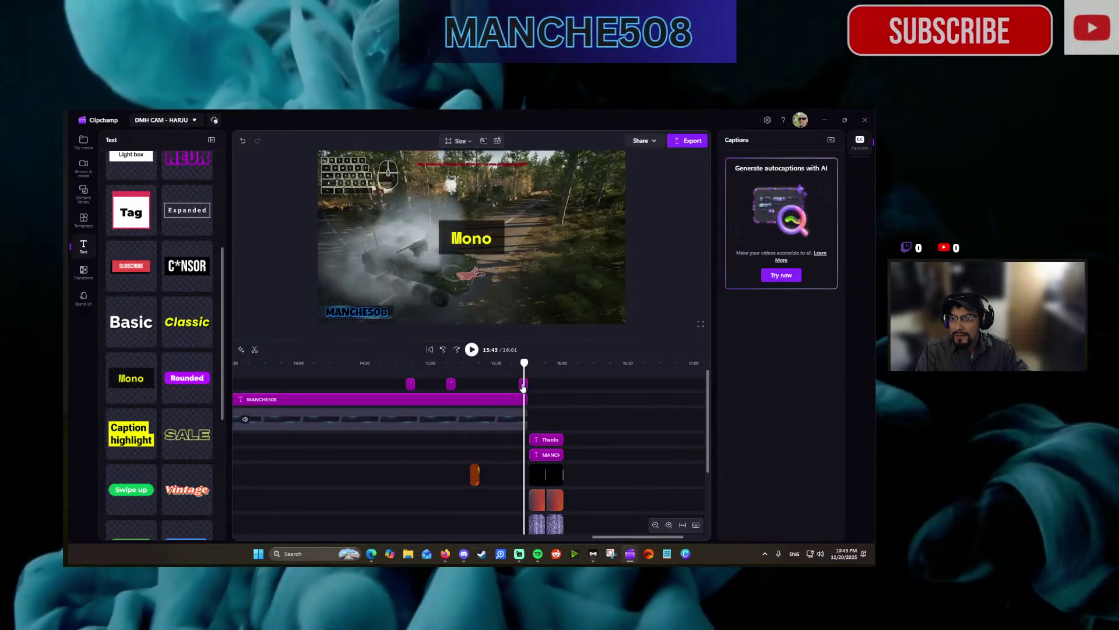
click(523, 384)
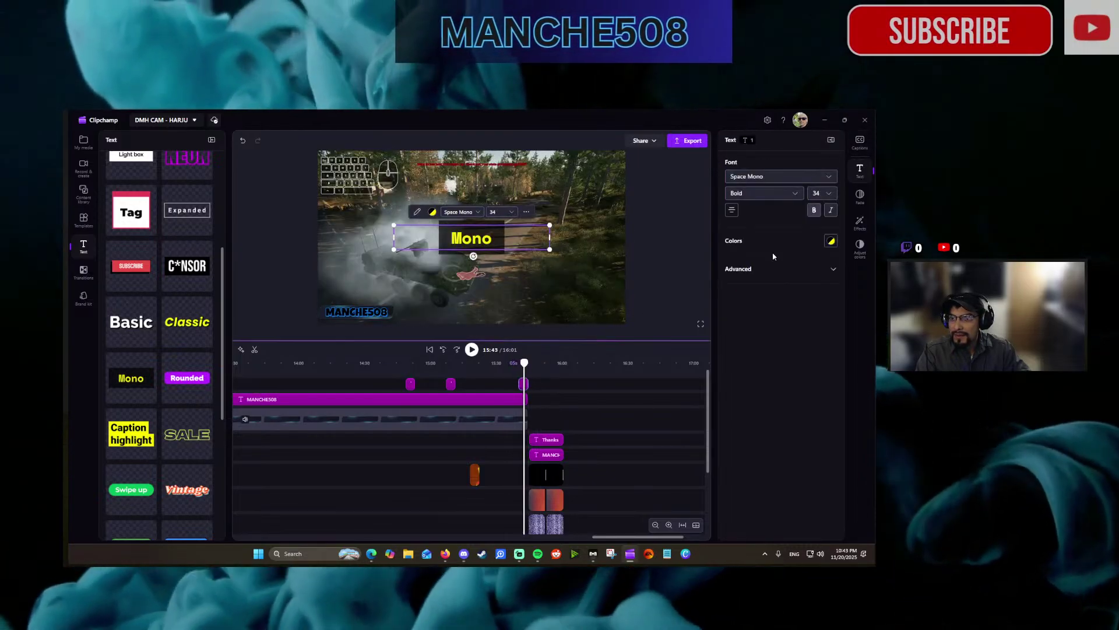
Give the new Mono title a fade in and a fade out of 0.5 s each.
click(859, 197)
click(753, 178)
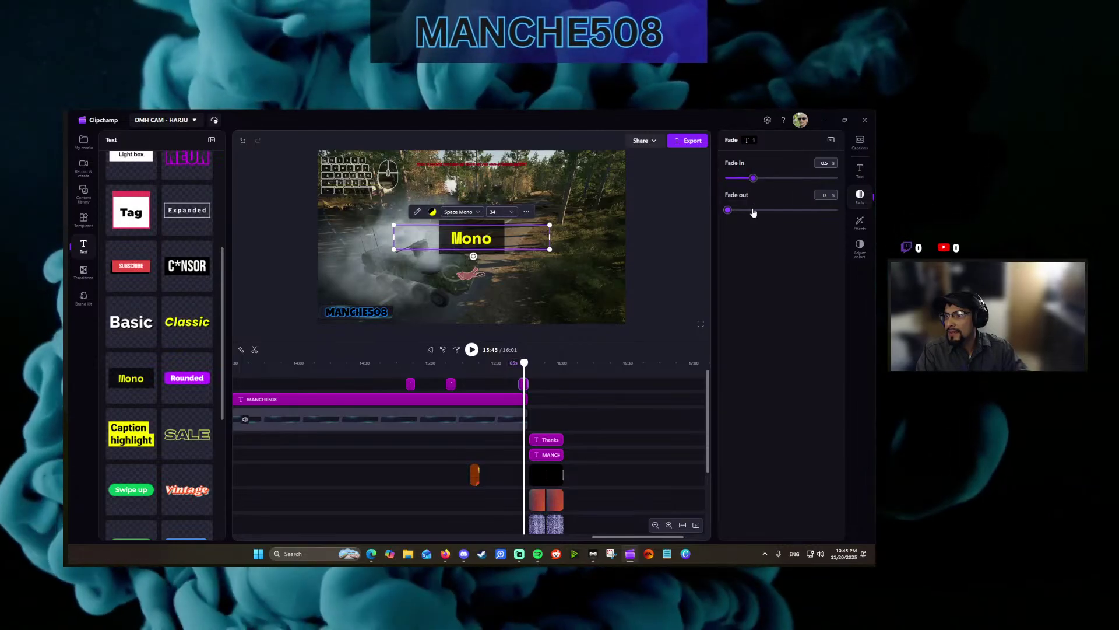
click(753, 210)
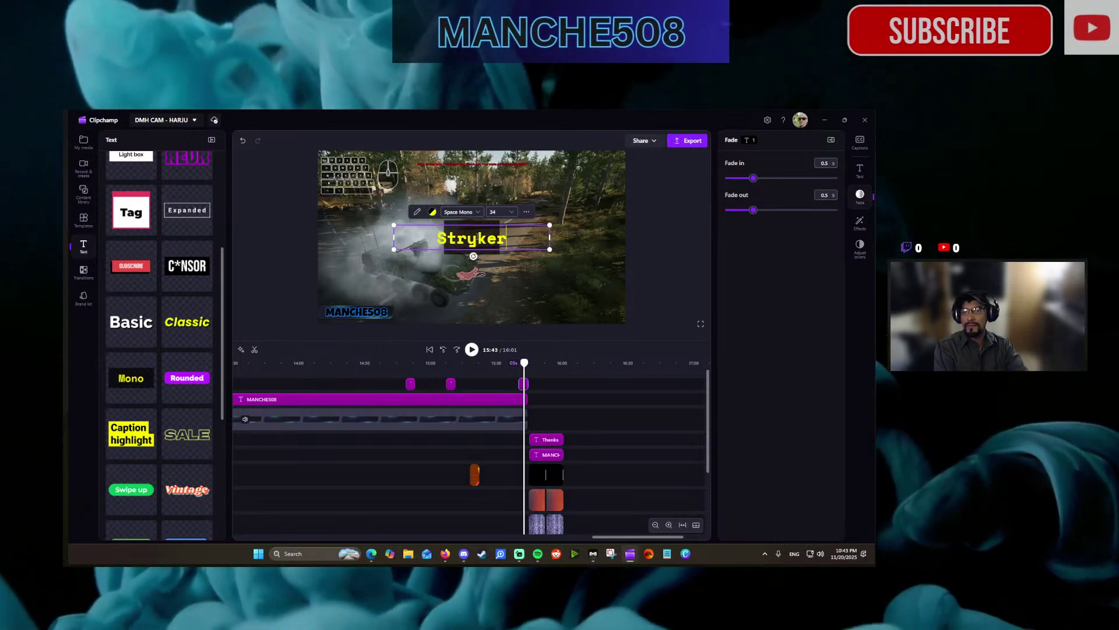
Replace the Mono title's text with "Stryker & Abrams live to fight another battle." and "Well done!" on a new line.
text(& A)
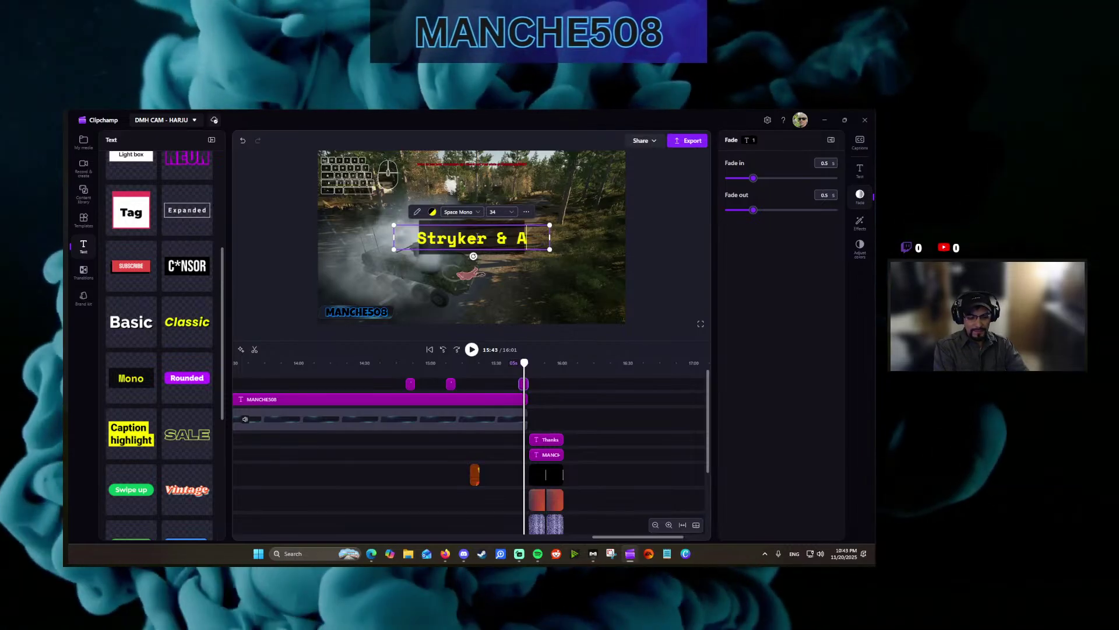
text(brams li)
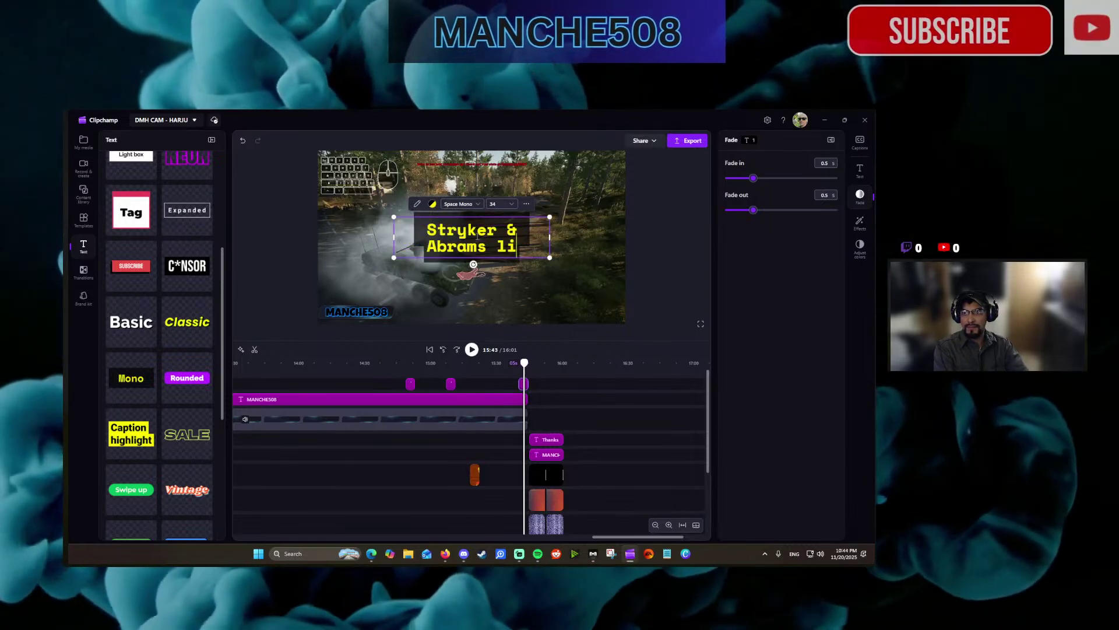
text(ve to fight)
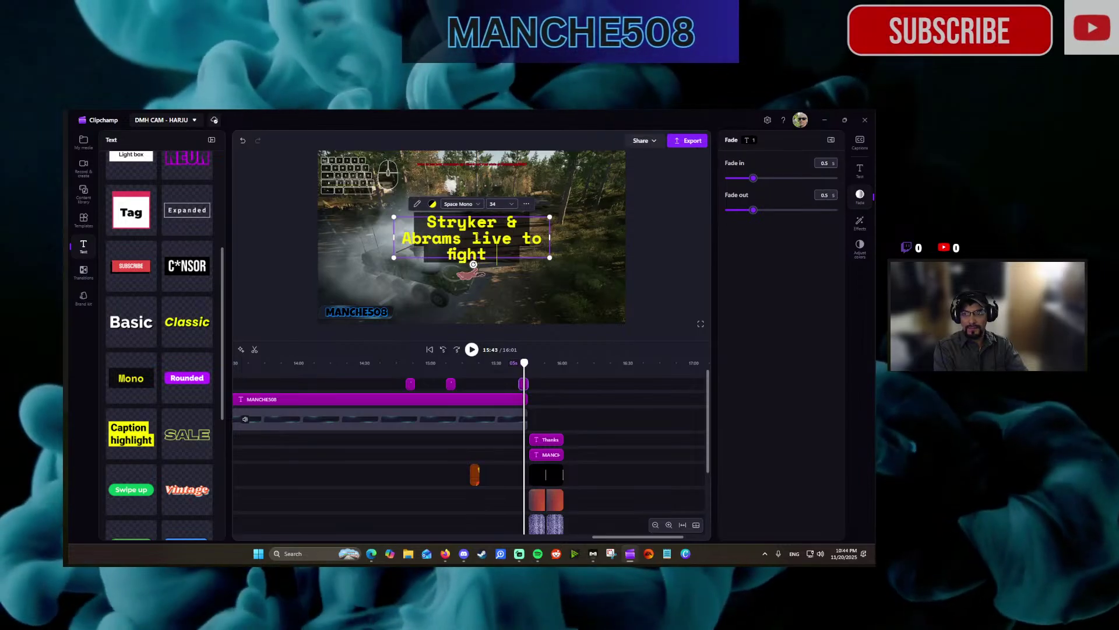
text( anb)
text(ther bot)
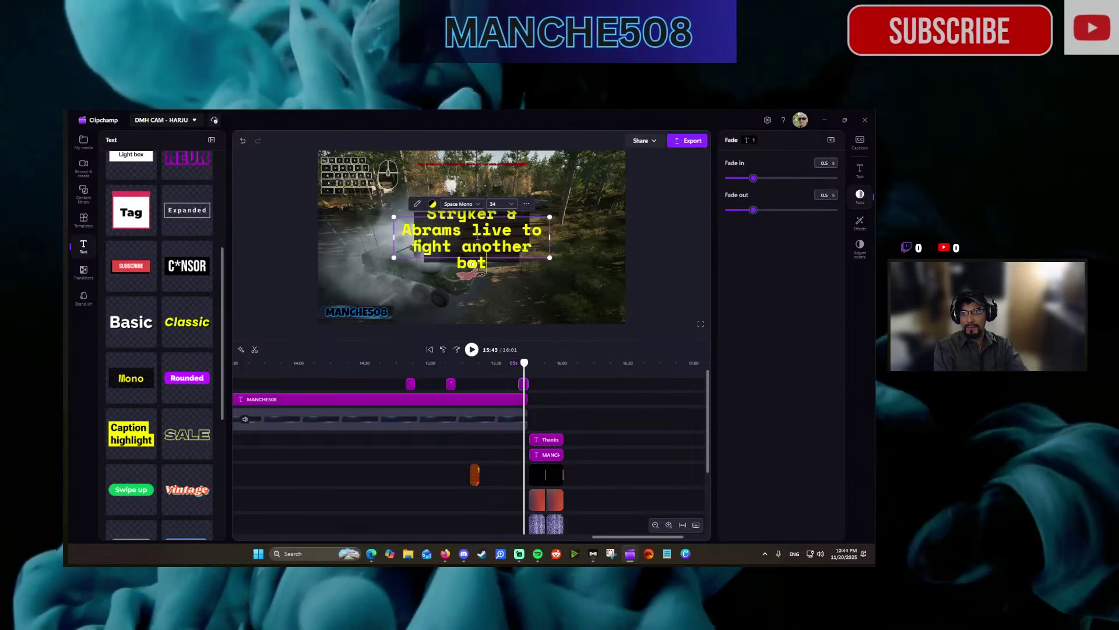
text(tk)
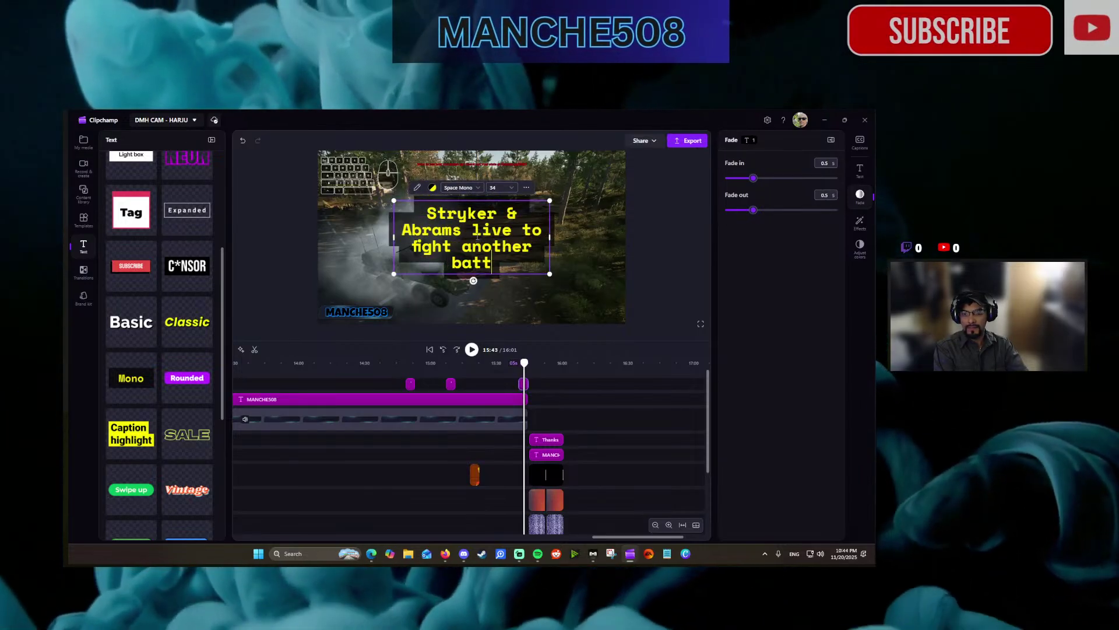
text(le.)
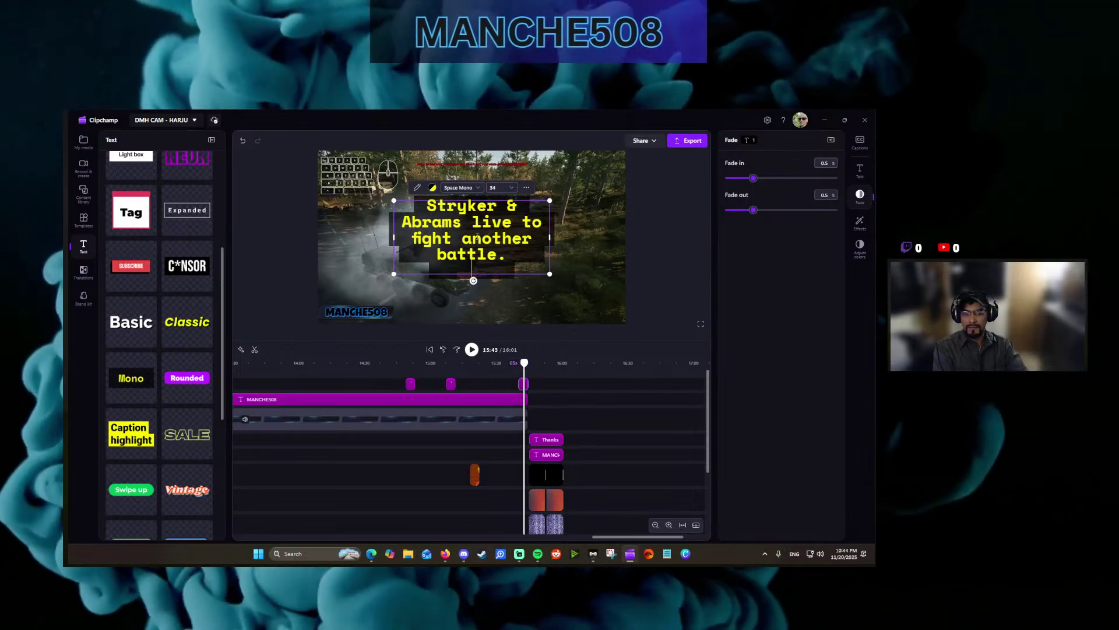
key(Return)
text(Well done)
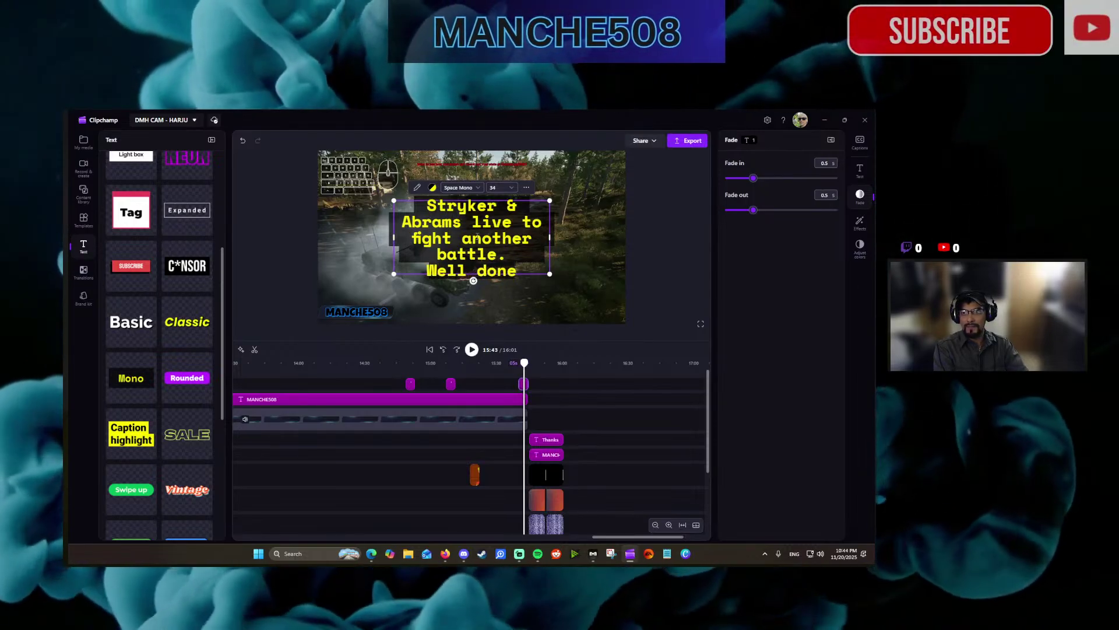
text(!)
Set the closing title's font size to 25 and move it to the upper centre of the video frame.
click(503, 178)
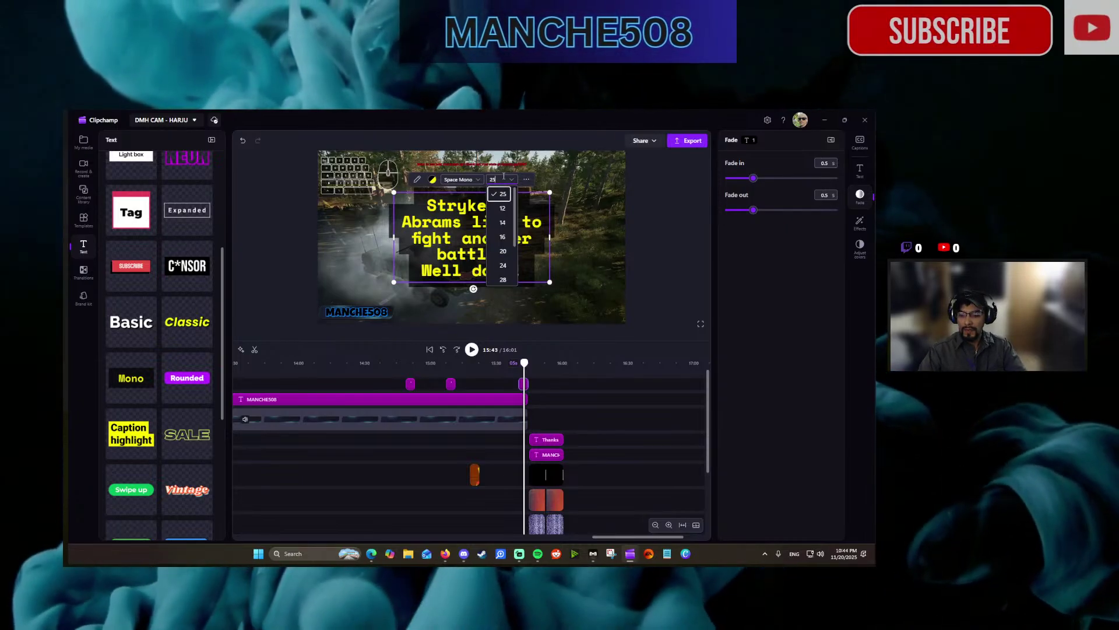
click(422, 268)
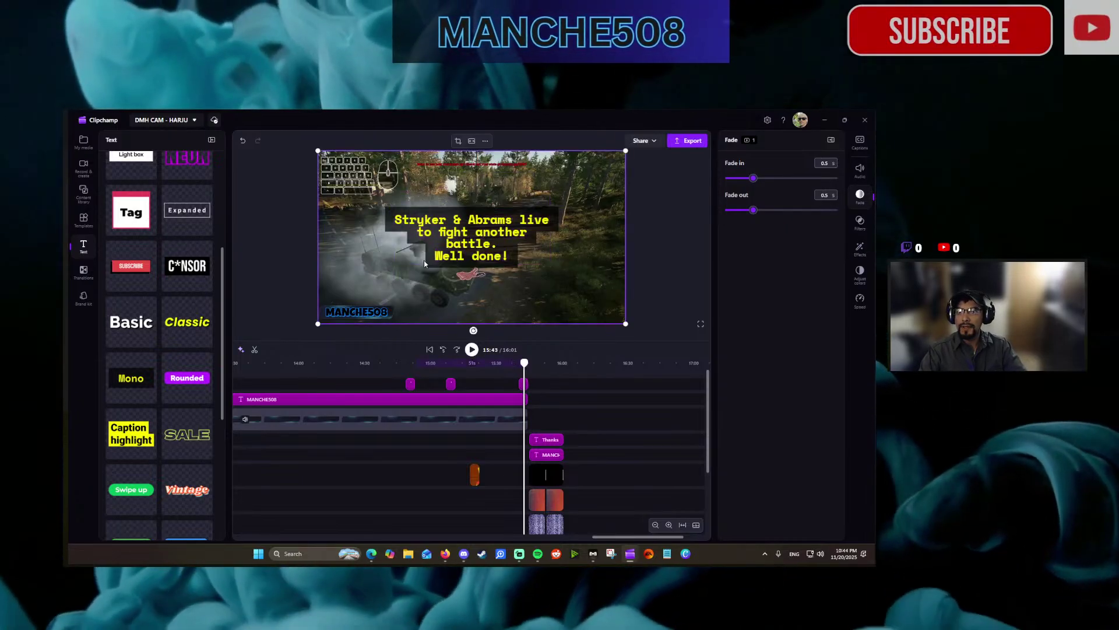
drag(435, 252, 432, 200)
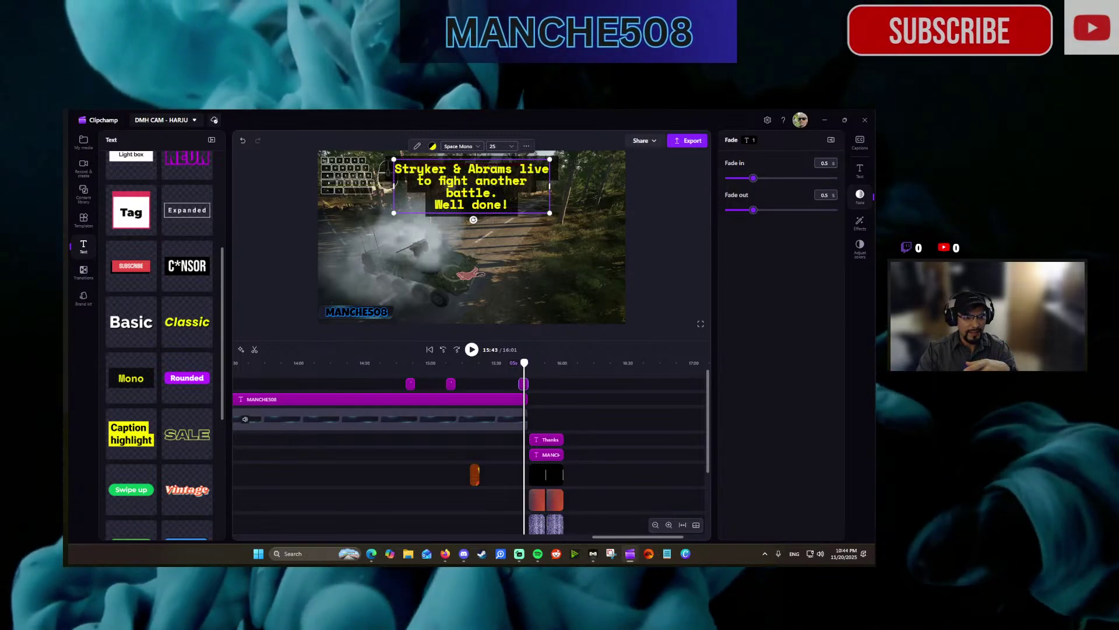
Switch to Medal, view its options for importing a video file, and cancel the file selection.
key(alt+Tab)
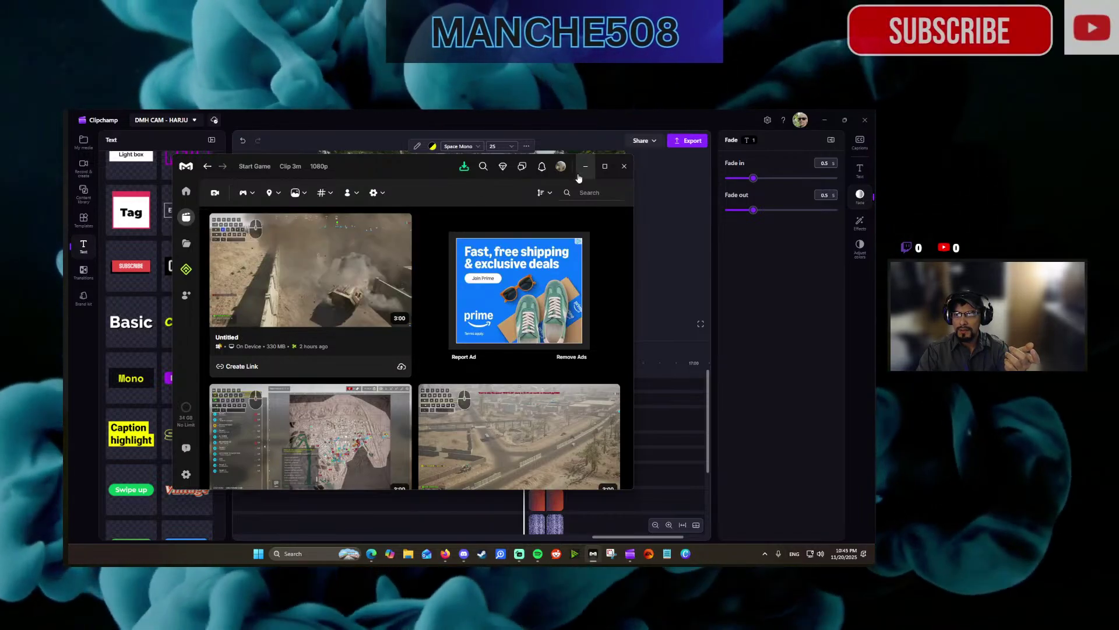
click(606, 167)
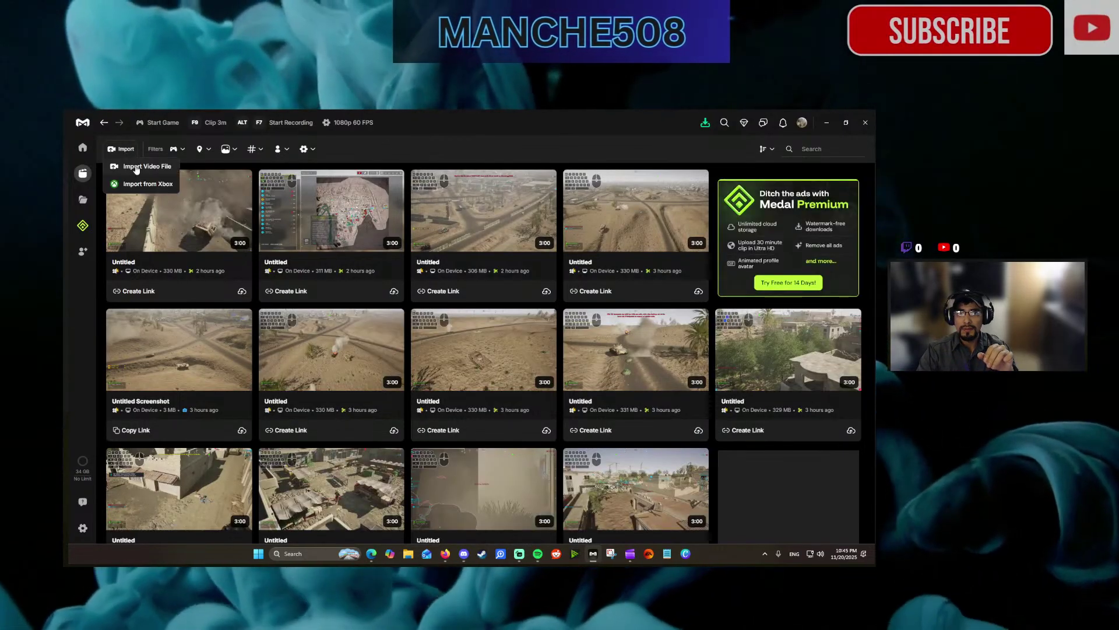
click(137, 169)
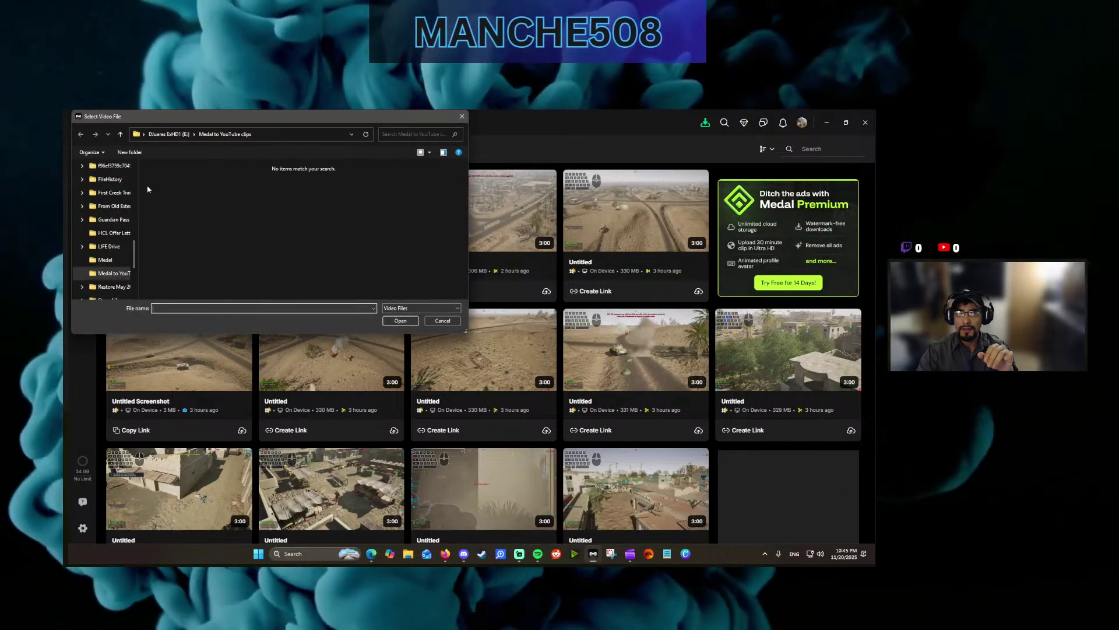
click(439, 320)
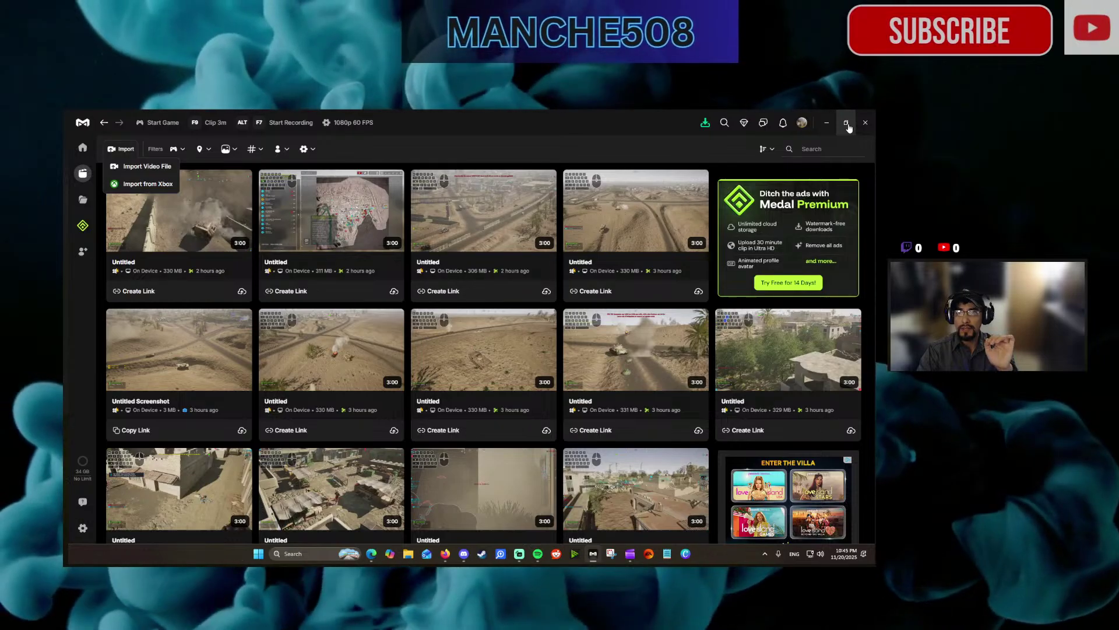
click(846, 123)
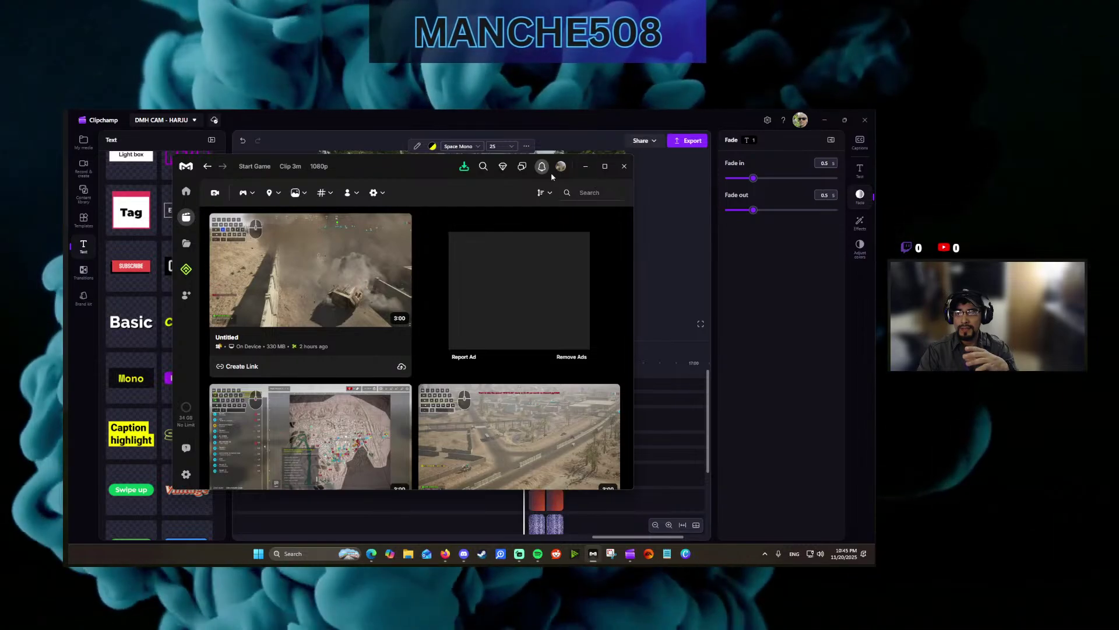
Browse the recorded gameplay clips in the maximized Medal library, and return to Clipchamp.
click(604, 166)
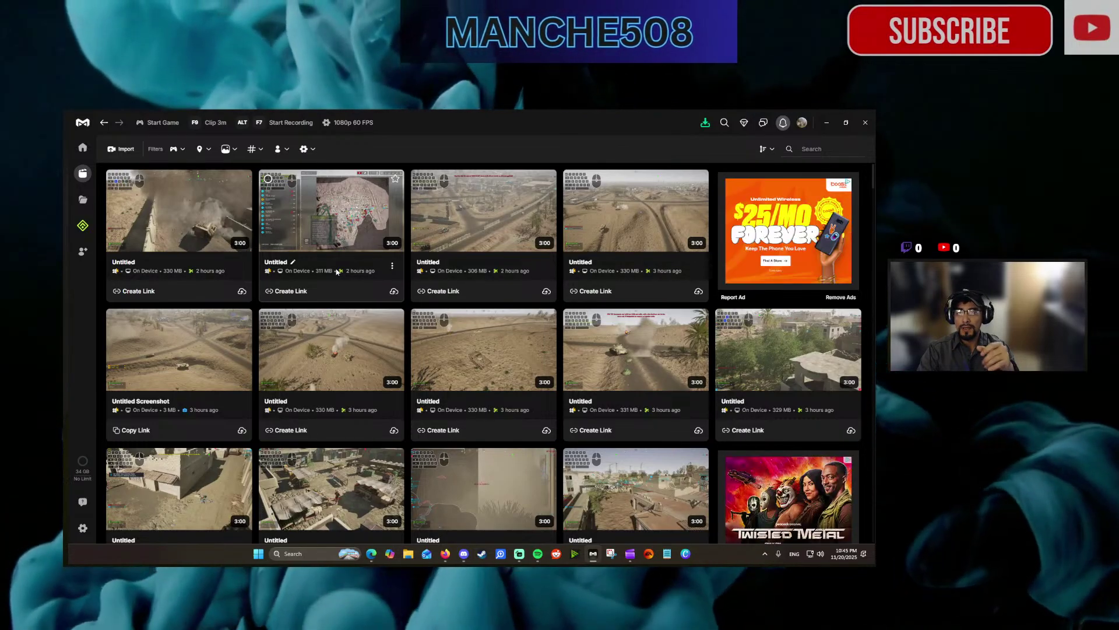
scroll(579, 298, down, 5)
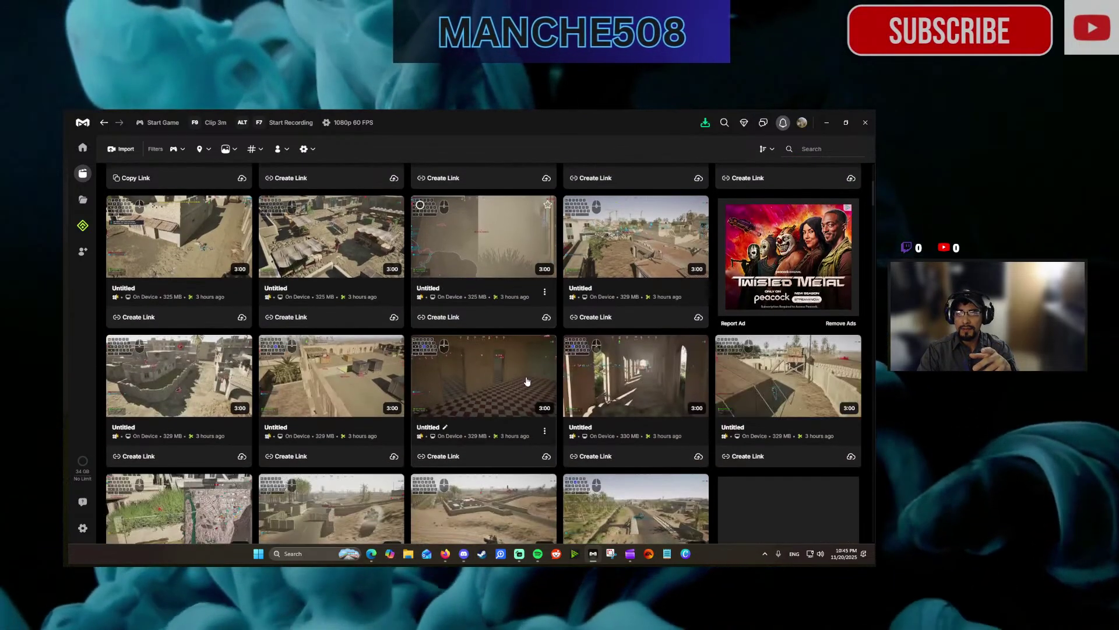
scroll(333, 329, up, 3)
scroll(350, 335, down, 2)
scroll(380, 347, down, 8)
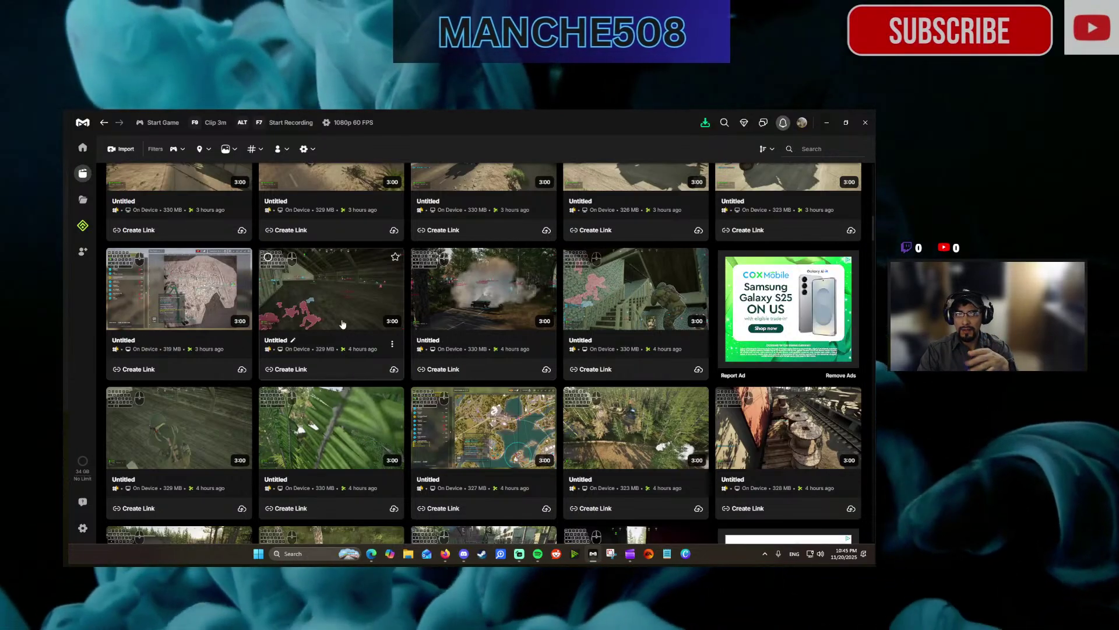
scroll(630, 333, down, 2)
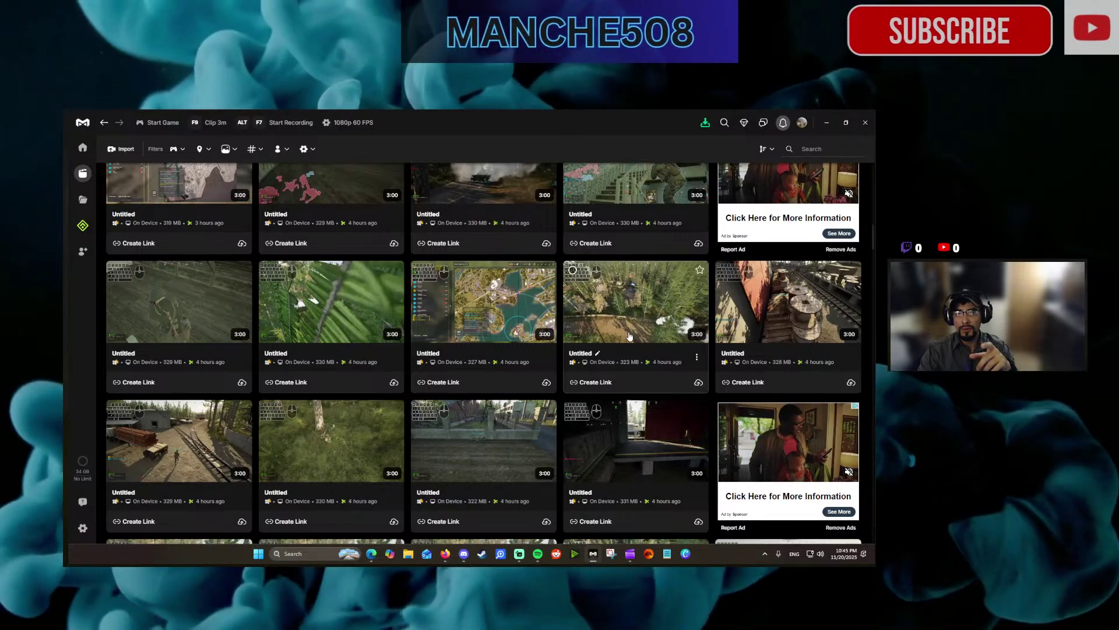
scroll(721, 233, up, 2)
key(alt+Tab)
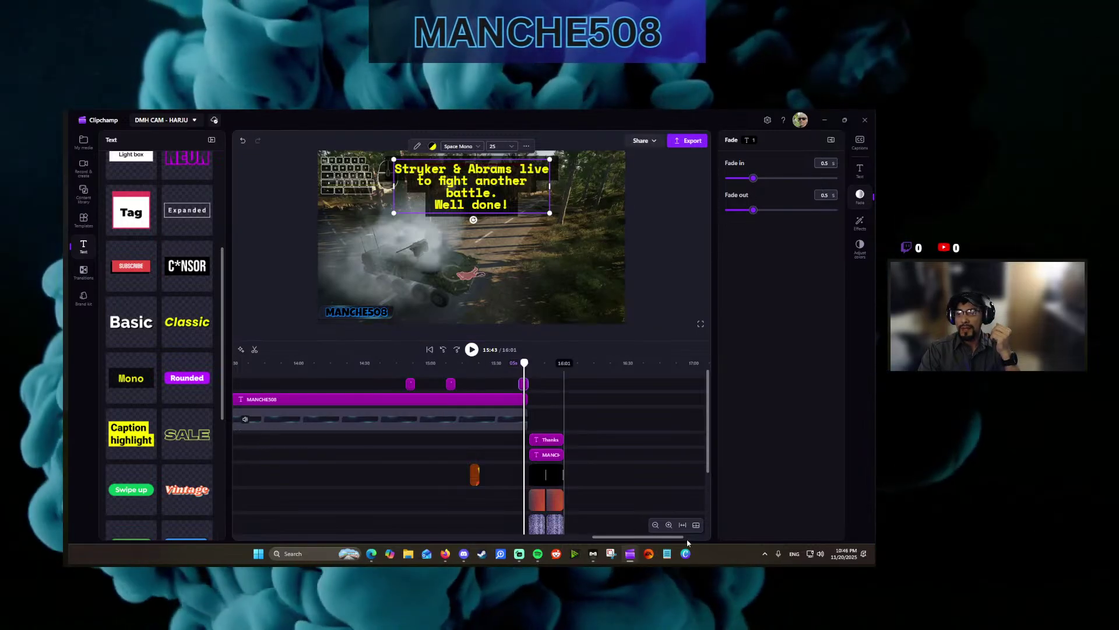
Look over the timeline from about 12:00 to the outro and hide the captions settings to widen the view.
click(484, 537)
drag(484, 537, 579, 538)
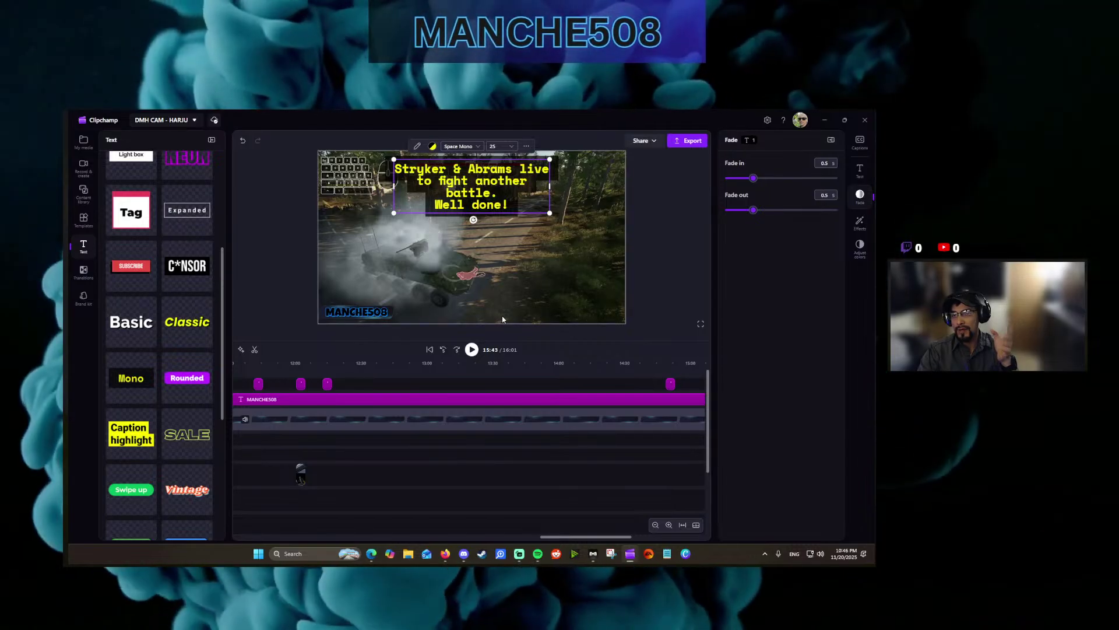
click(645, 333)
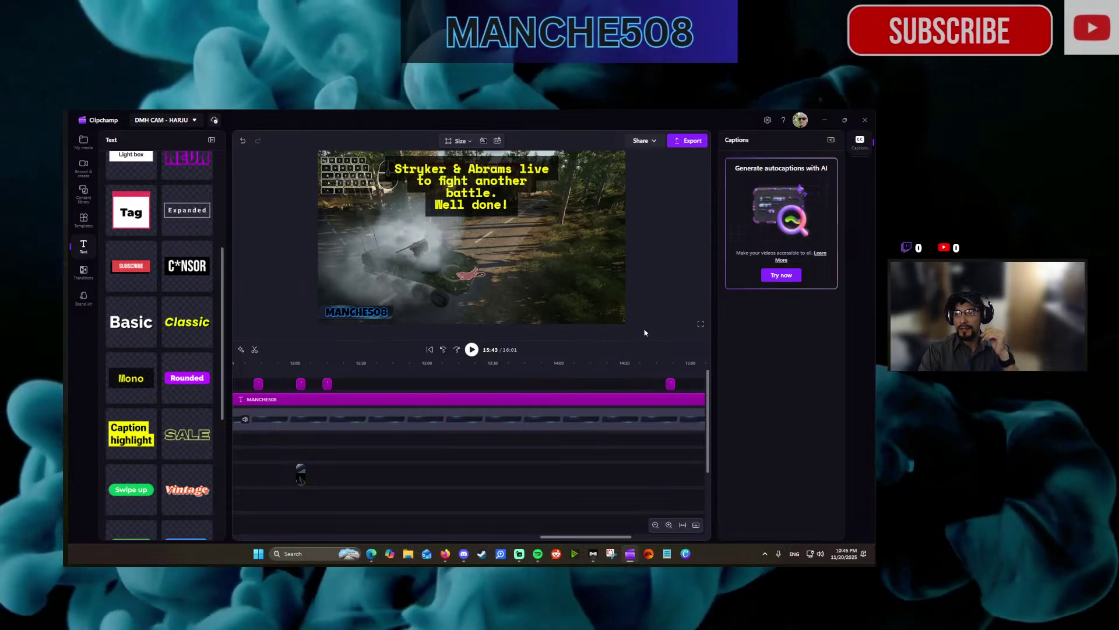
click(856, 145)
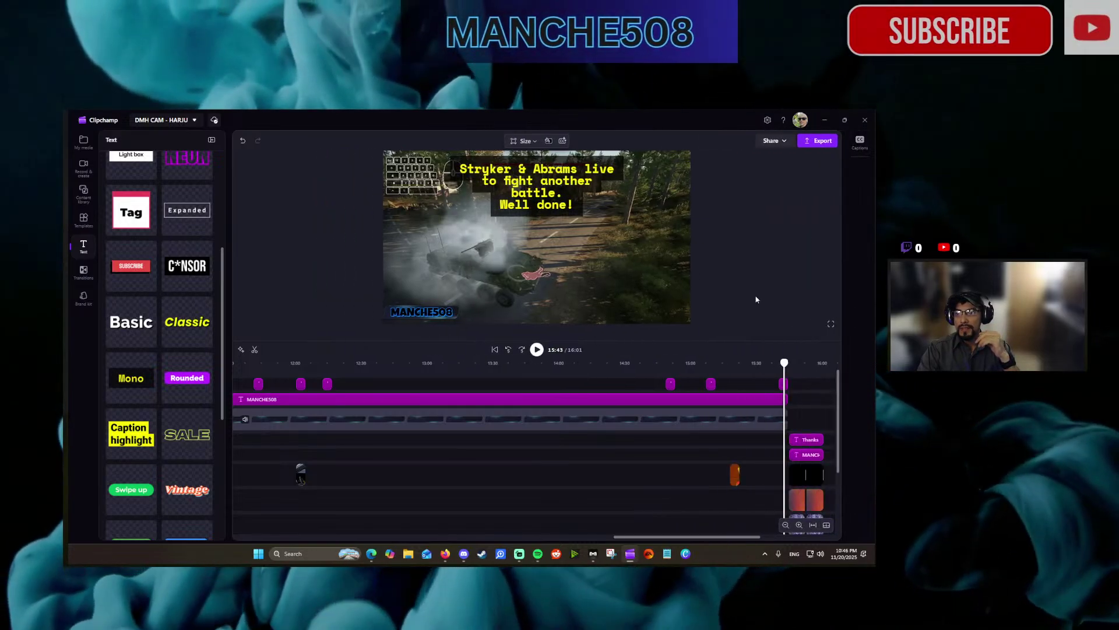
scroll(760, 464, down, 3)
click(761, 466)
scroll(761, 467, up, 3)
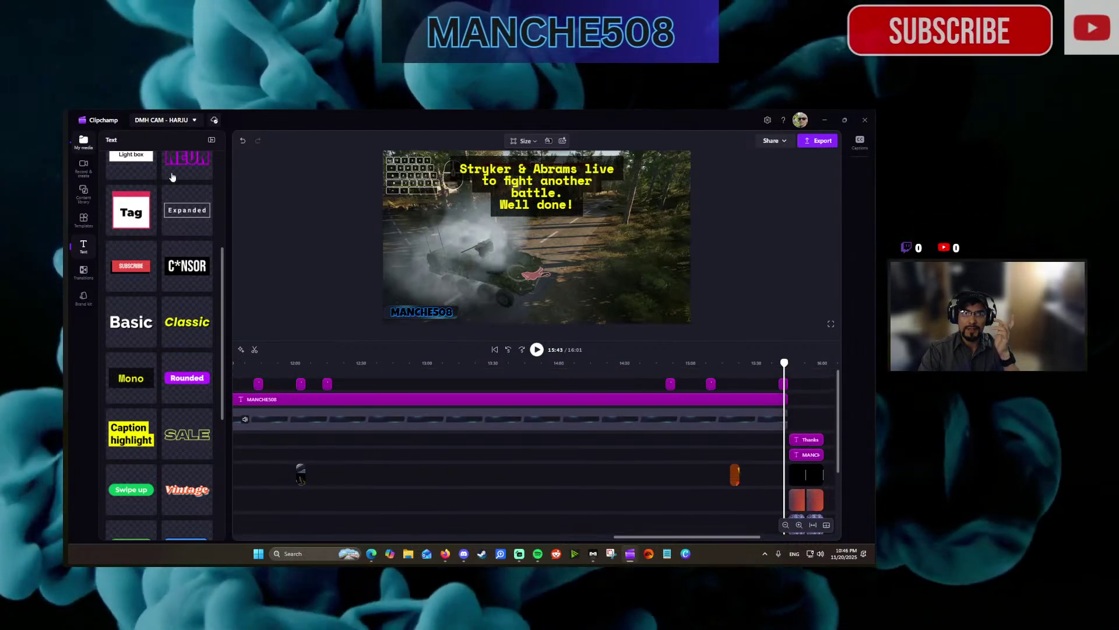
Show the project's media and export the video at 1080p as DMH CAM - HARJU, stored in OneDrive.
click(83, 141)
click(819, 141)
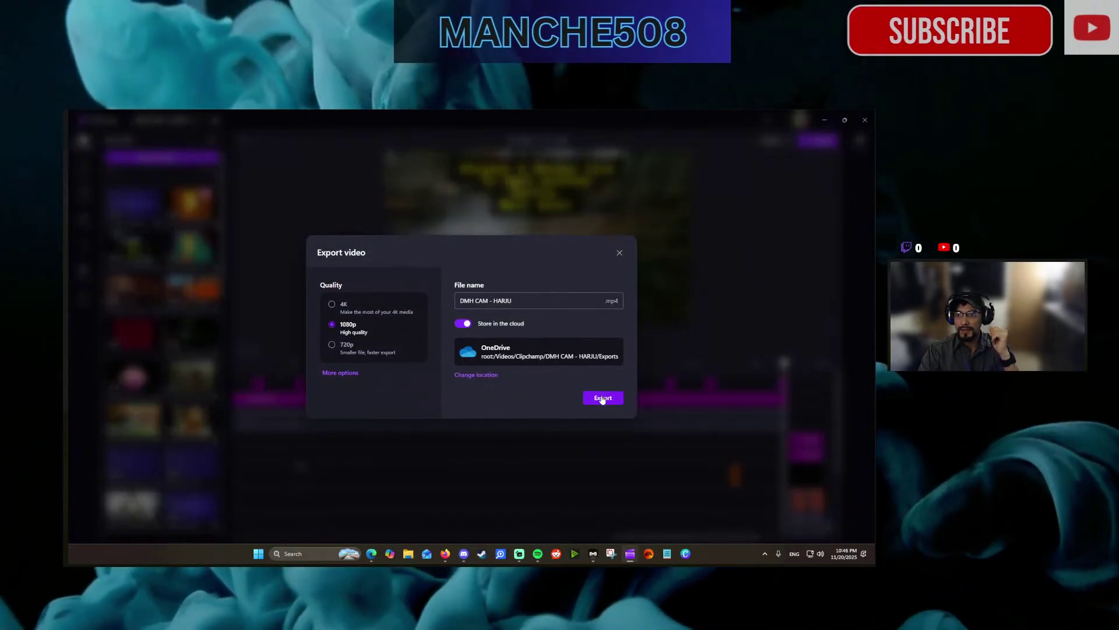
click(603, 398)
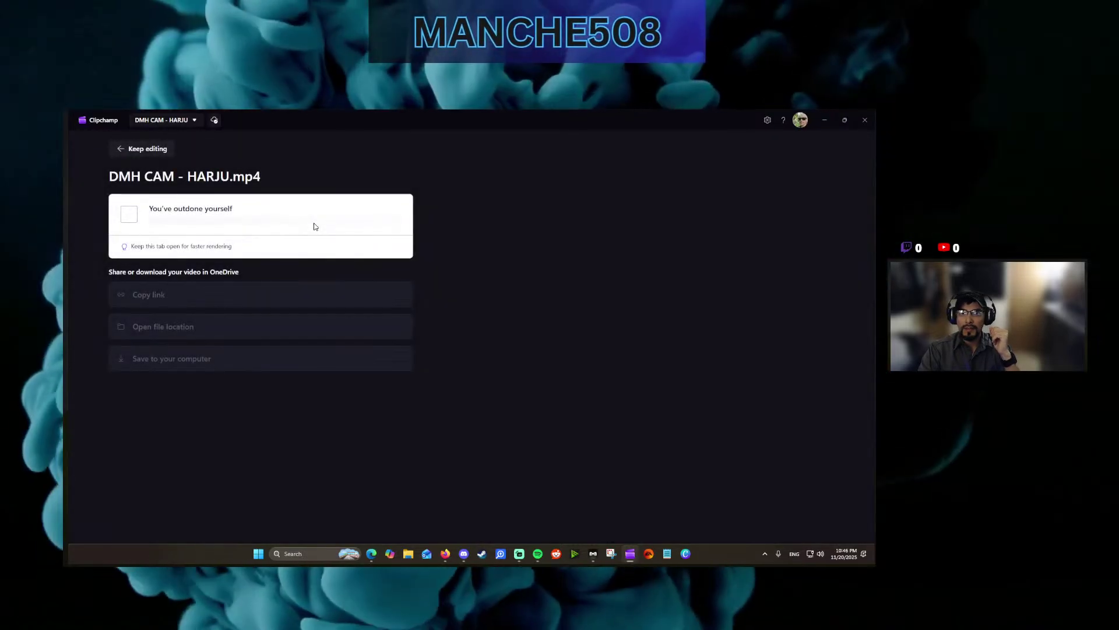
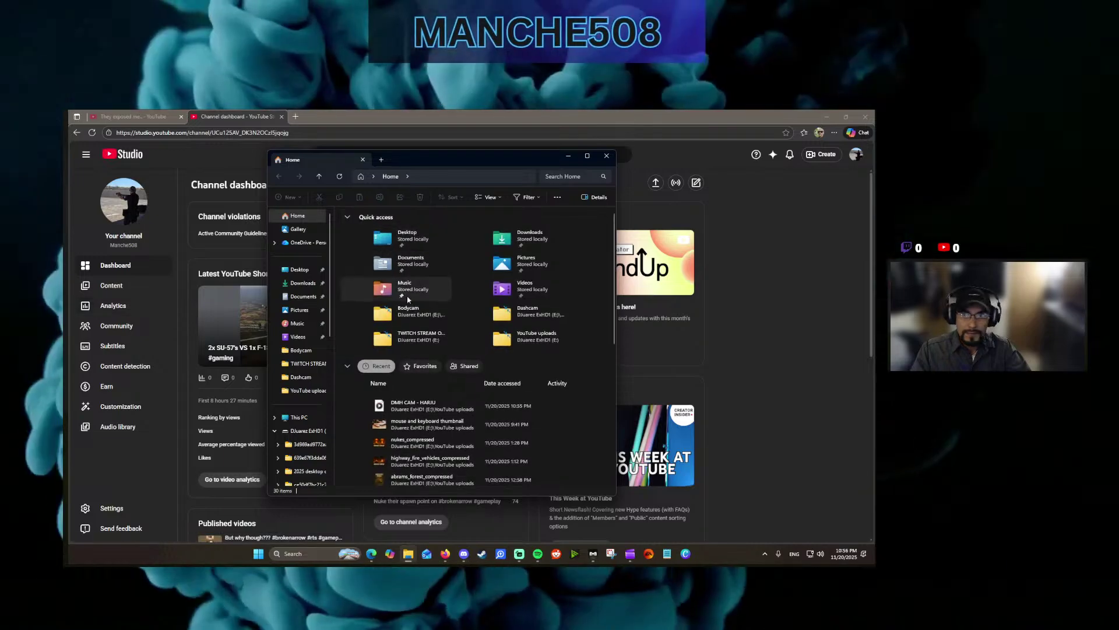
Open the YouTube uploads folder, preview the exported DMH CAM - HARJU video, and close the player and the folder window.
click(515, 343)
double_click(515, 343)
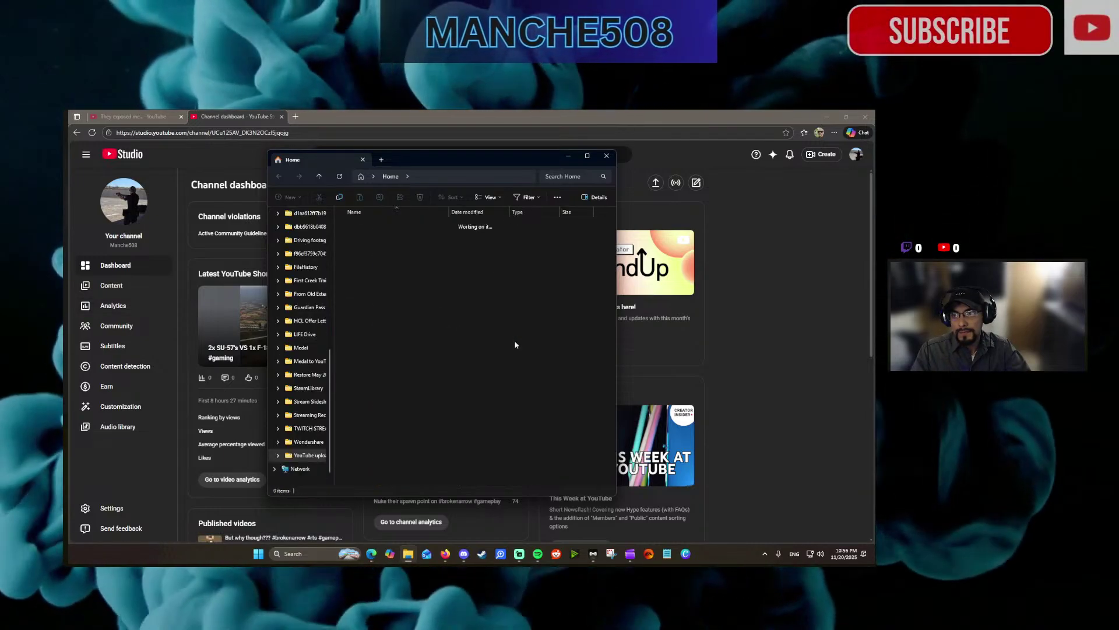
double_click(416, 261)
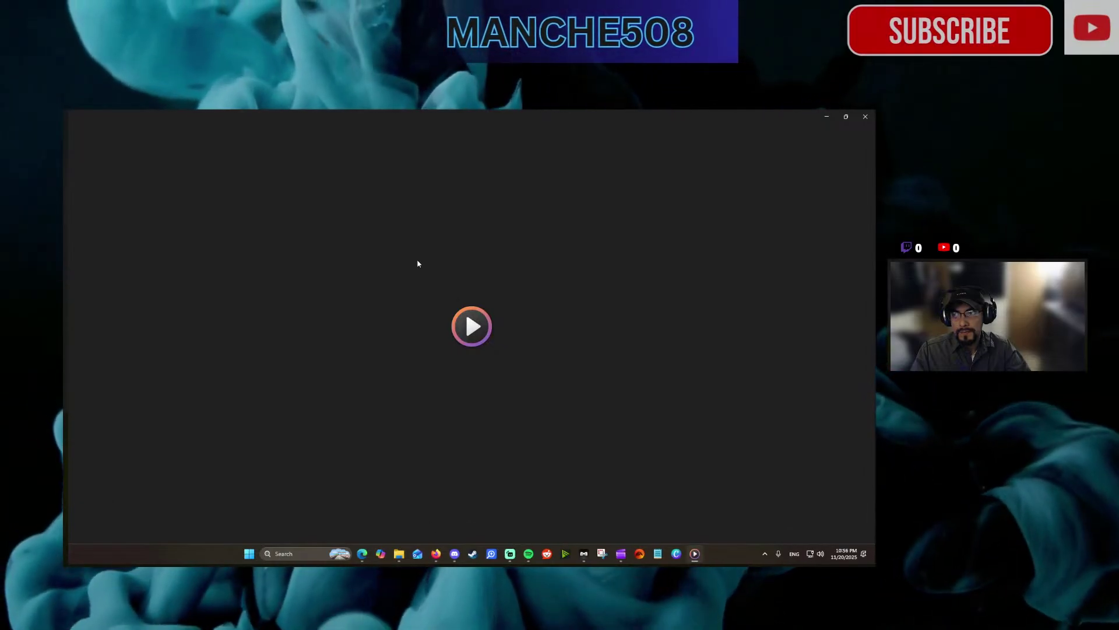
click(866, 117)
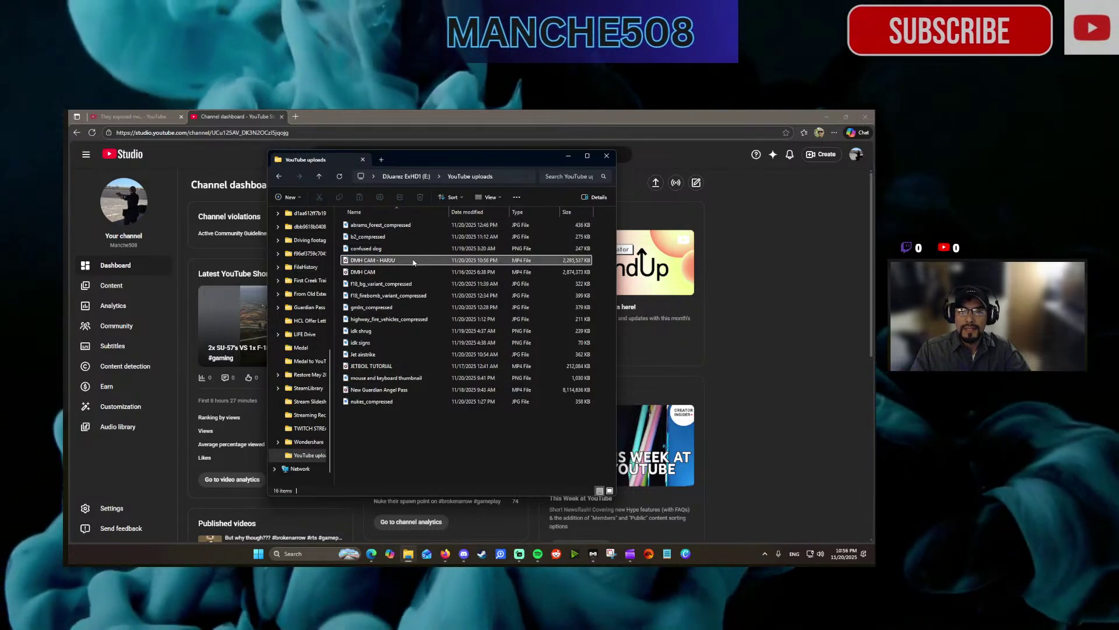
double_click(547, 260)
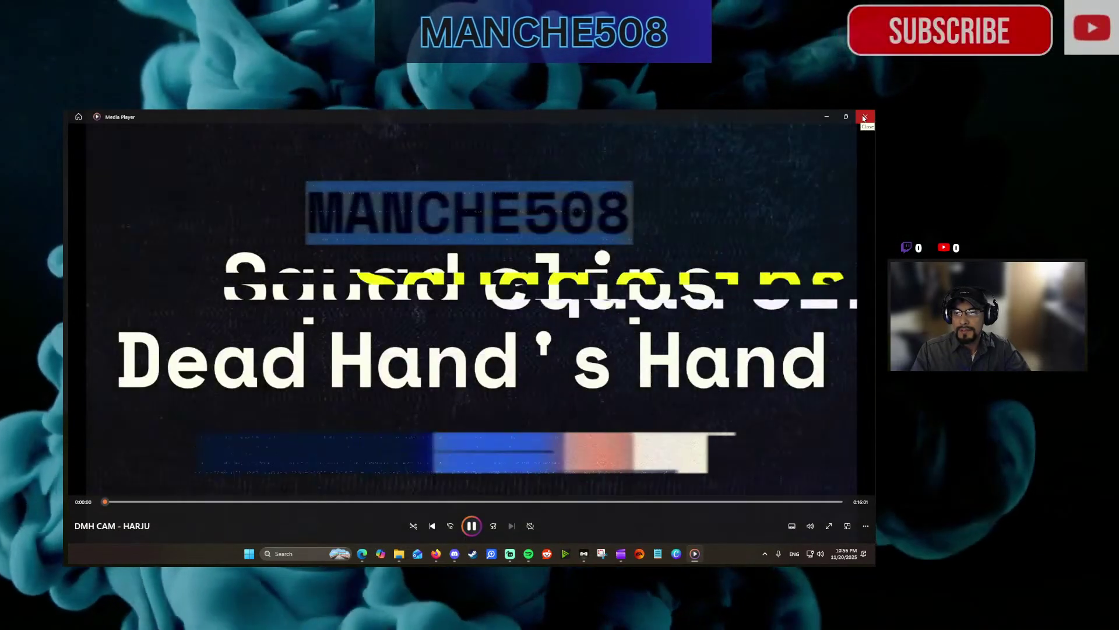
click(864, 117)
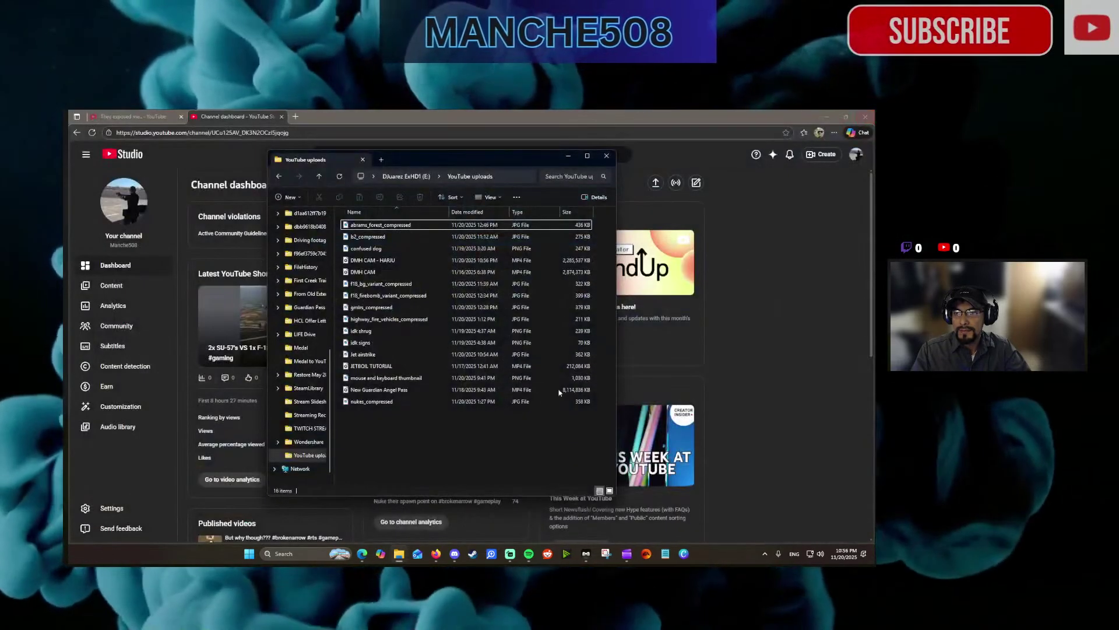
key(alt+F4)
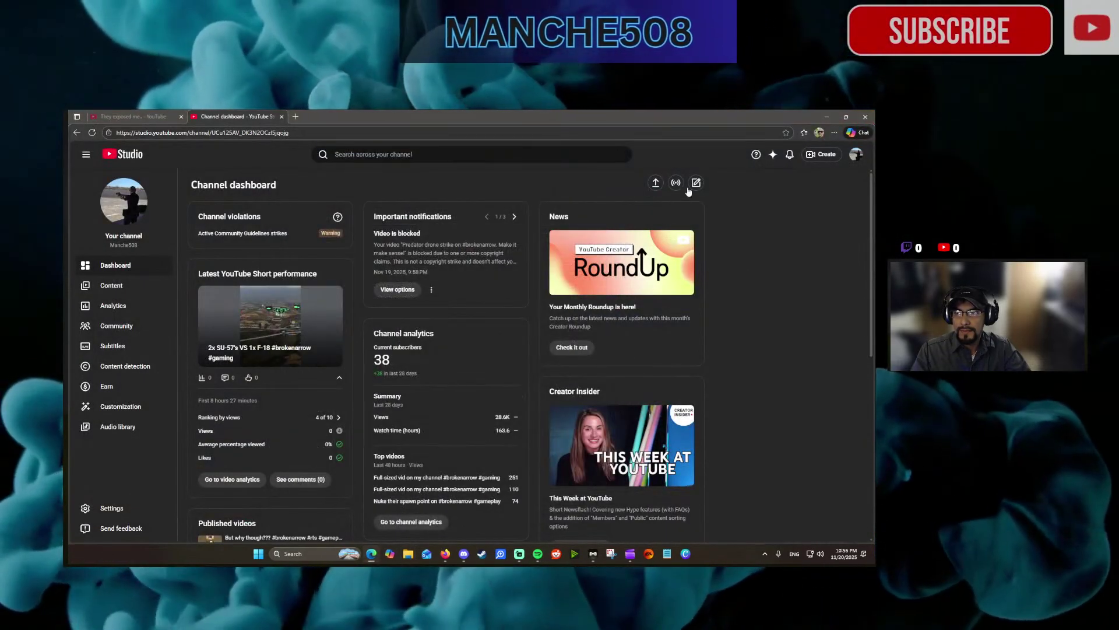
Upload the DMH CAM - HARJU file to the YouTube channel and title it "DMH CAM - HARJU".
click(657, 183)
click(466, 389)
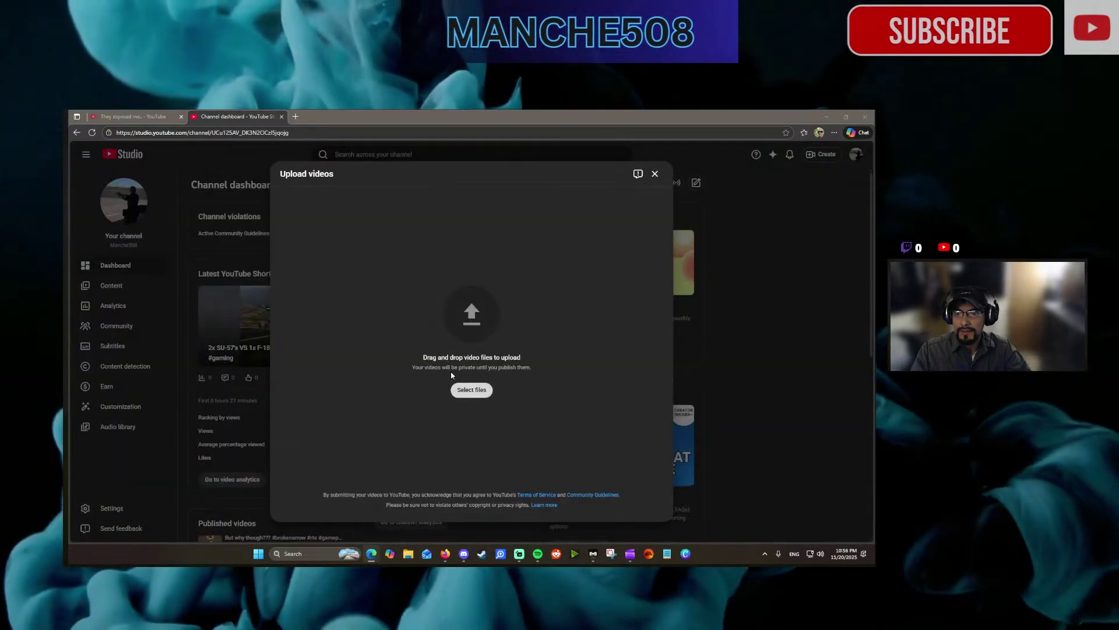
click(301, 187)
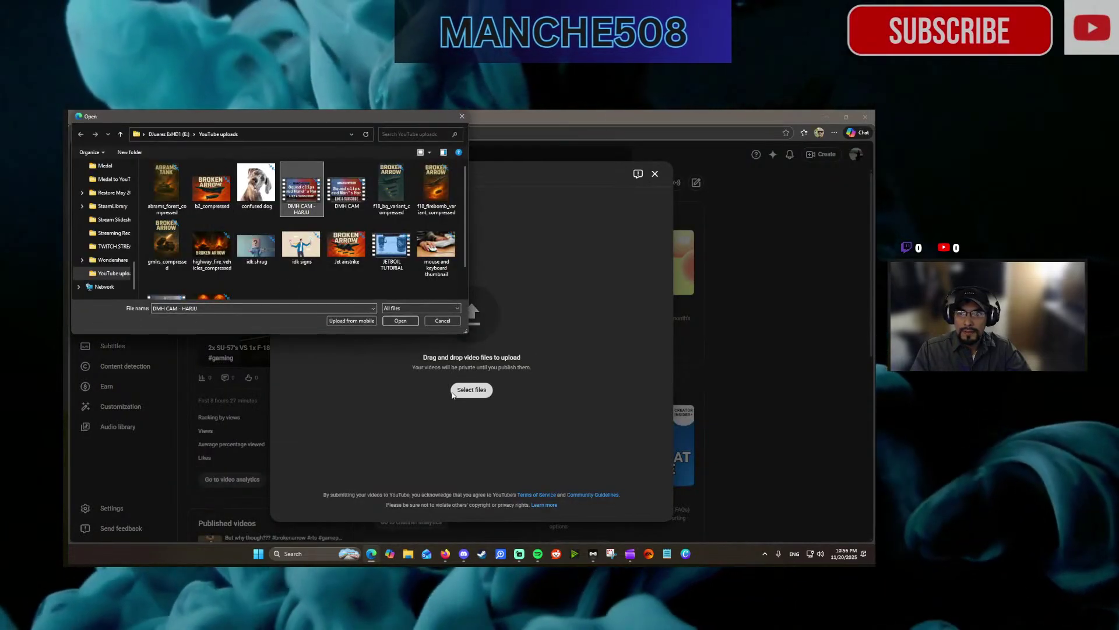
click(401, 321)
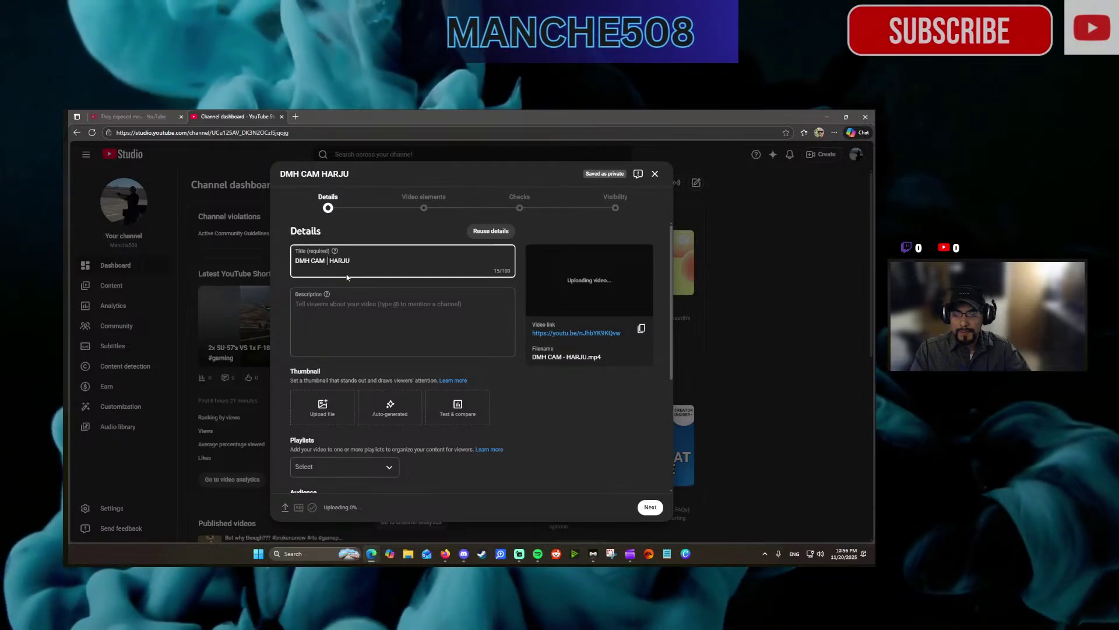
text(-)
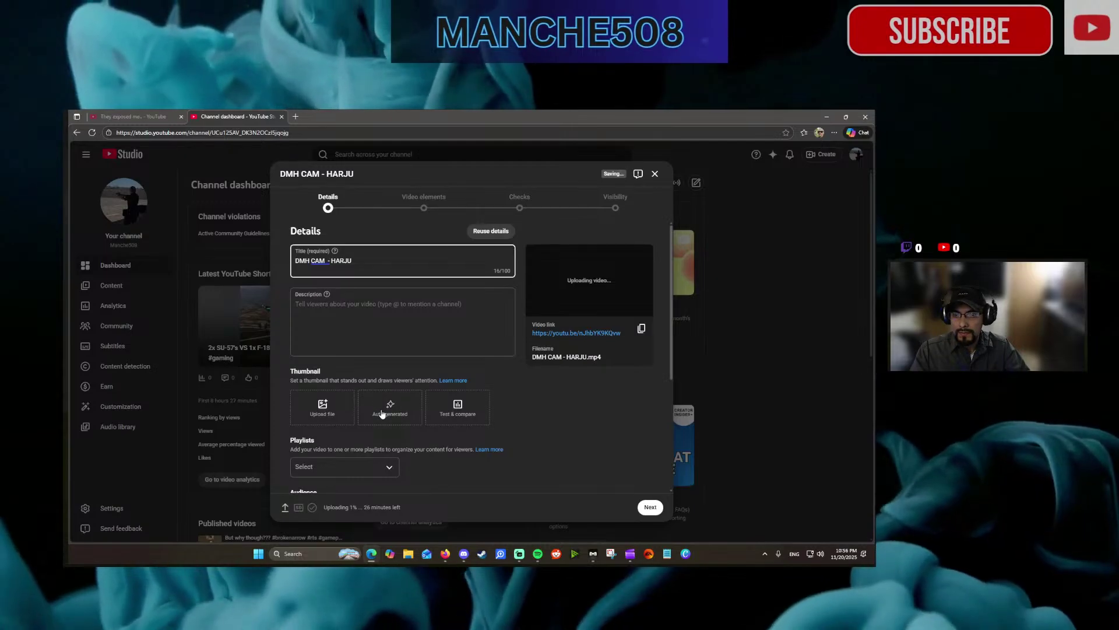
Declare the video not made for kids and answer Yes to the altered content question among the additional details.
scroll(377, 352, down, 3)
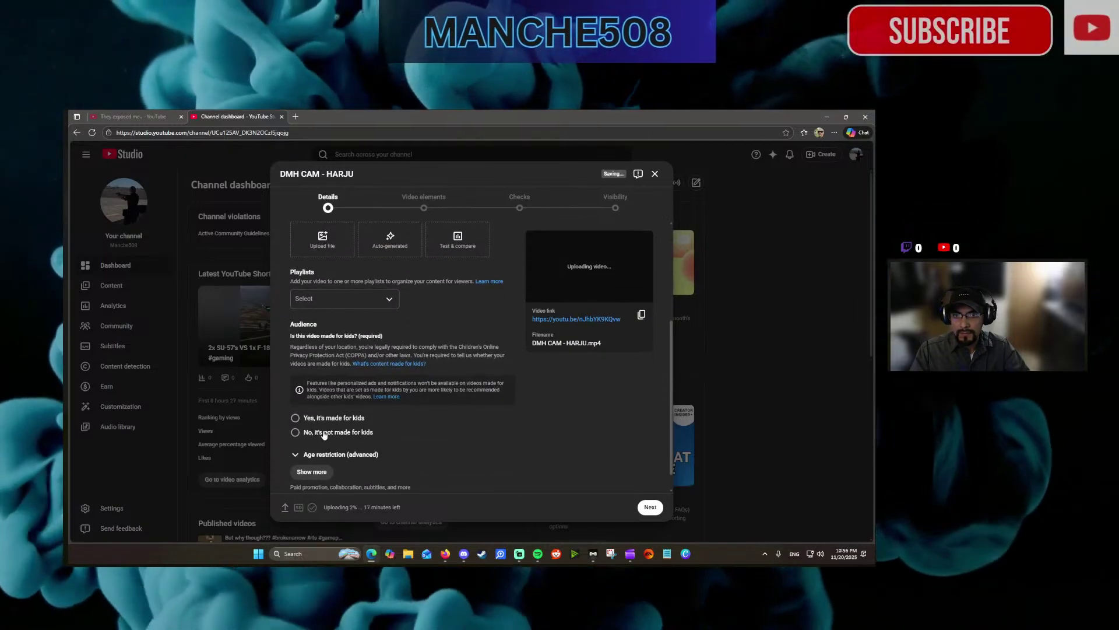
click(324, 433)
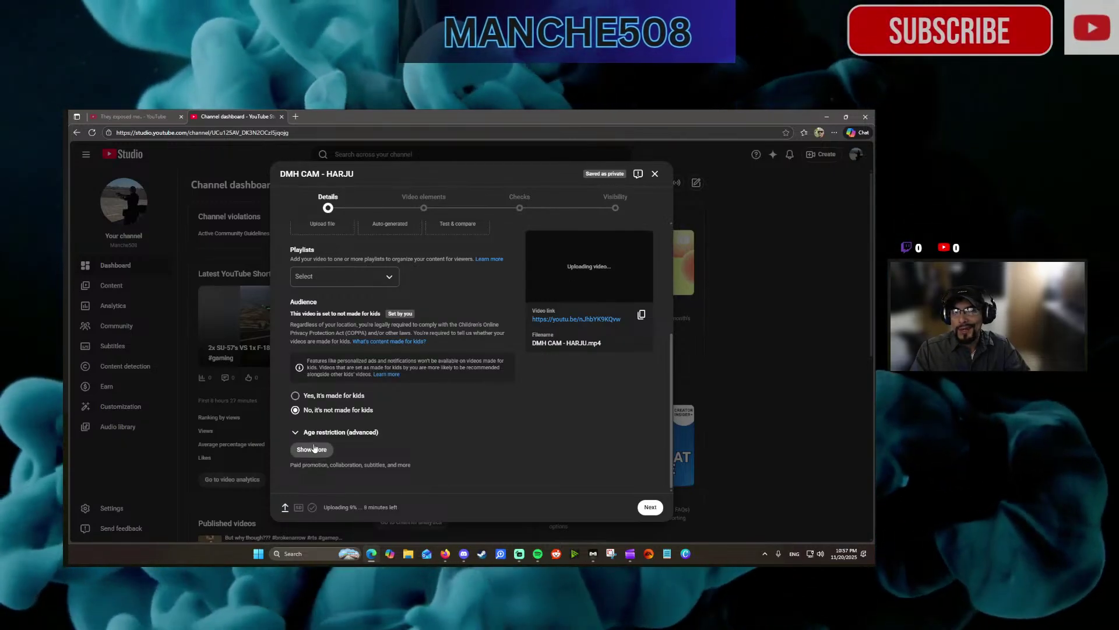
click(313, 450)
scroll(319, 419, down, 3)
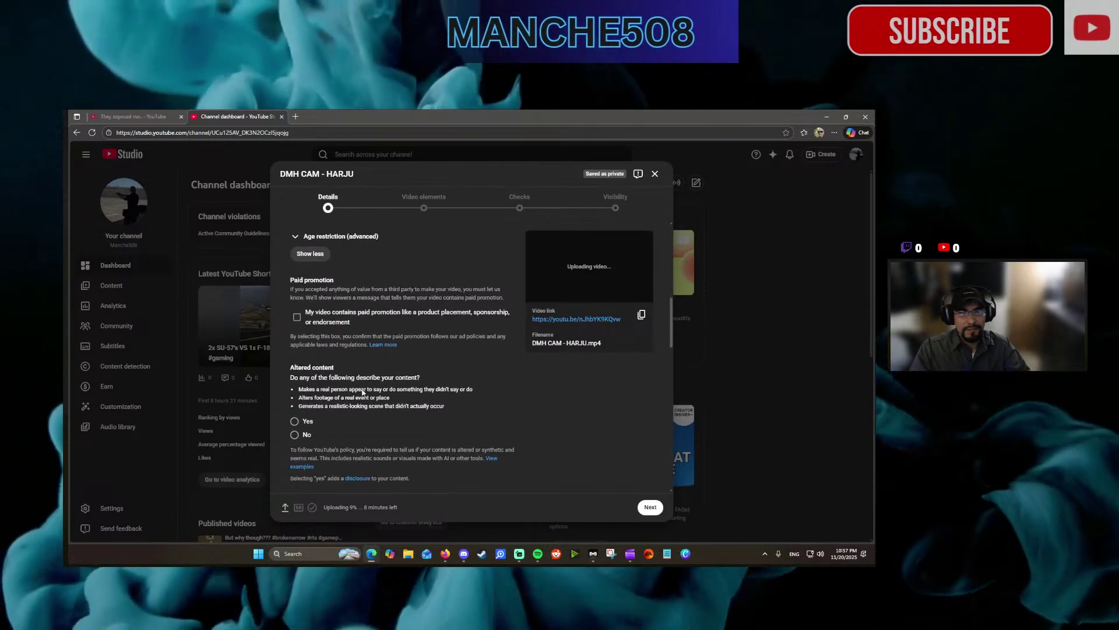
click(294, 421)
Disallow Shorts remixing, turn comments off, and continue to the video elements stage.
scroll(377, 403, down, 6)
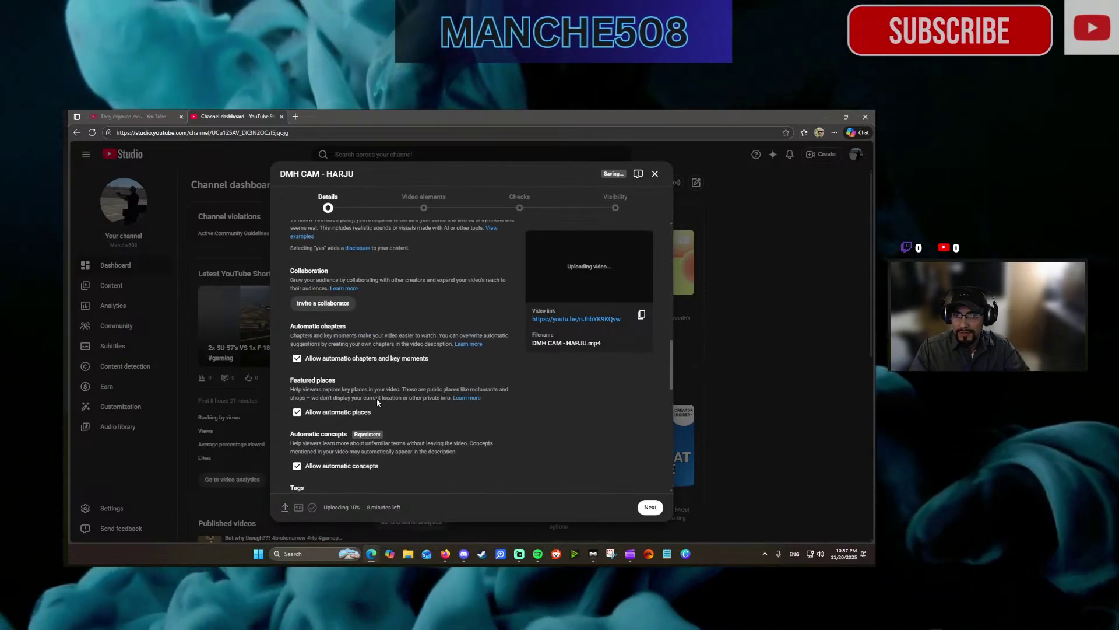
scroll(377, 401, down, 6)
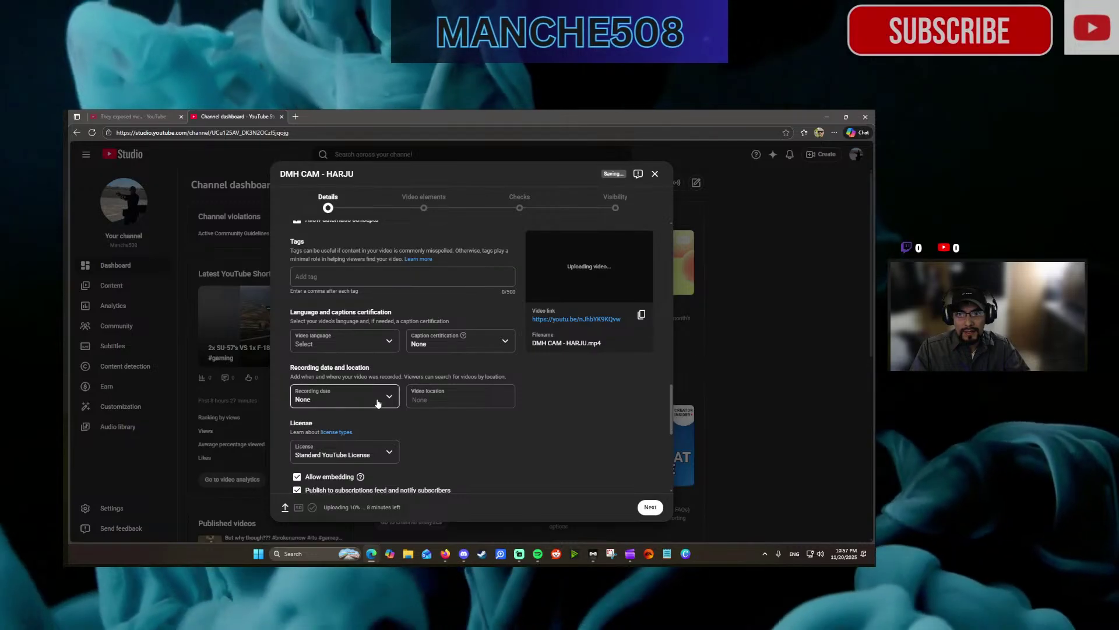
click(342, 311)
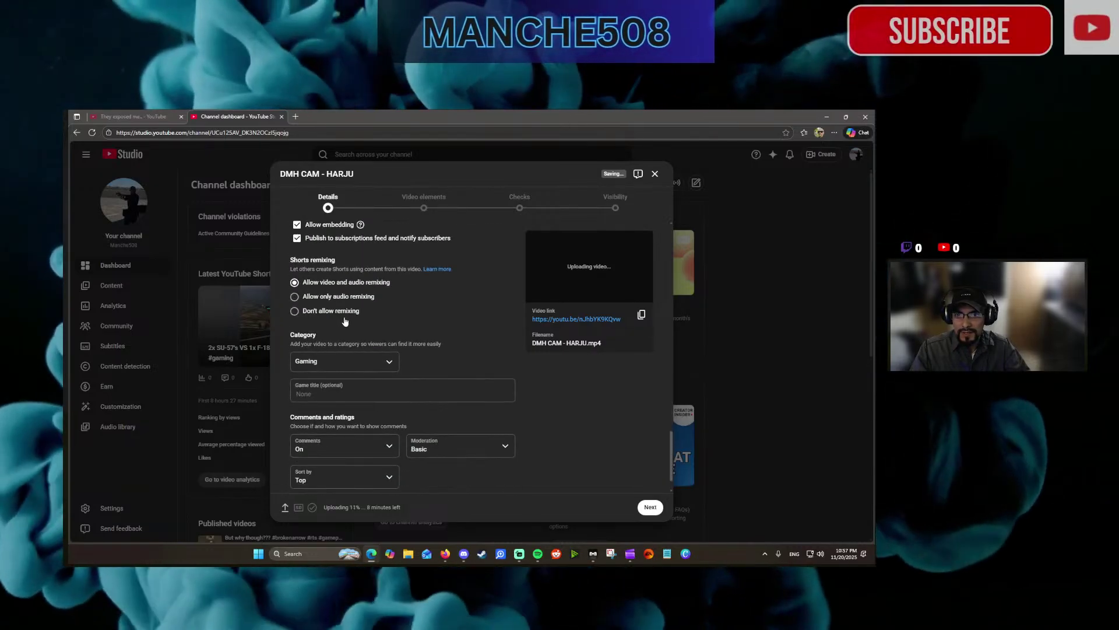
scroll(352, 336, down, 1)
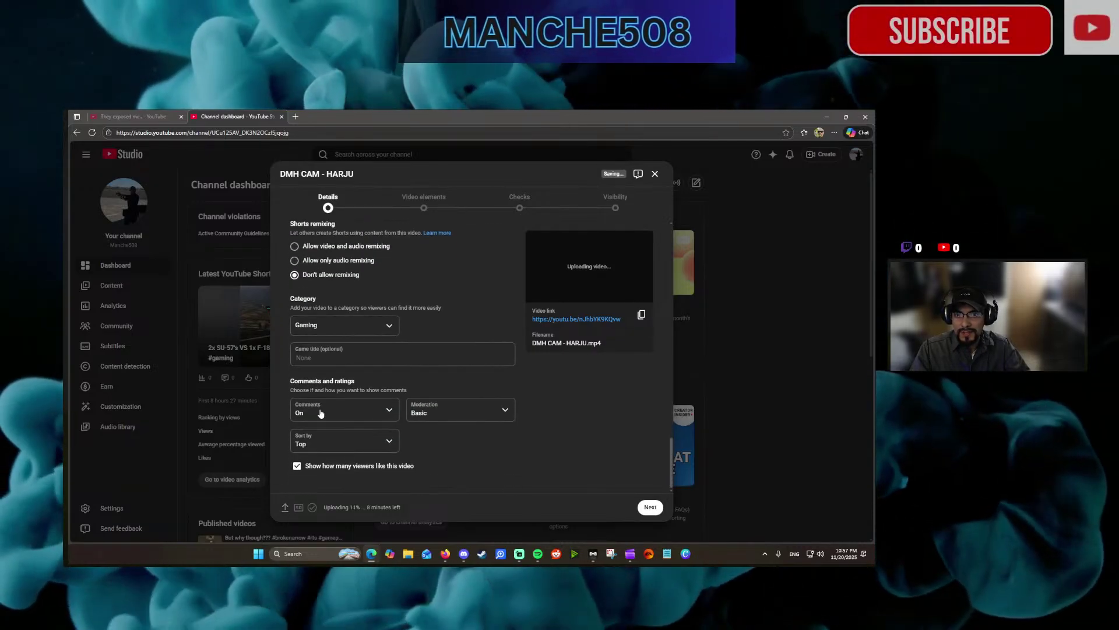
click(344, 410)
click(317, 425)
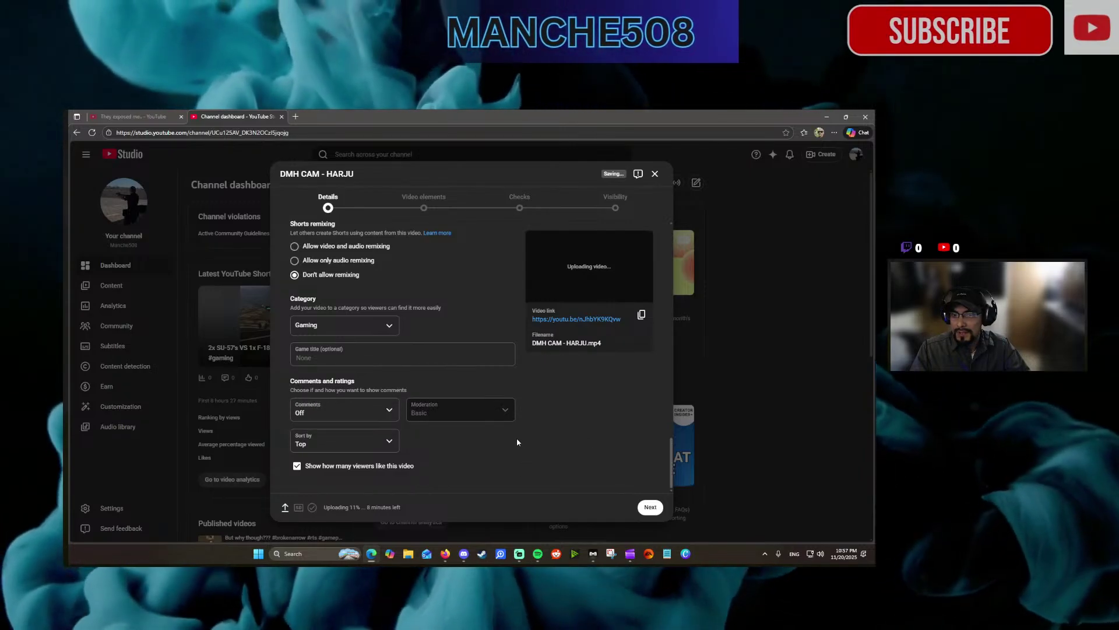
click(647, 507)
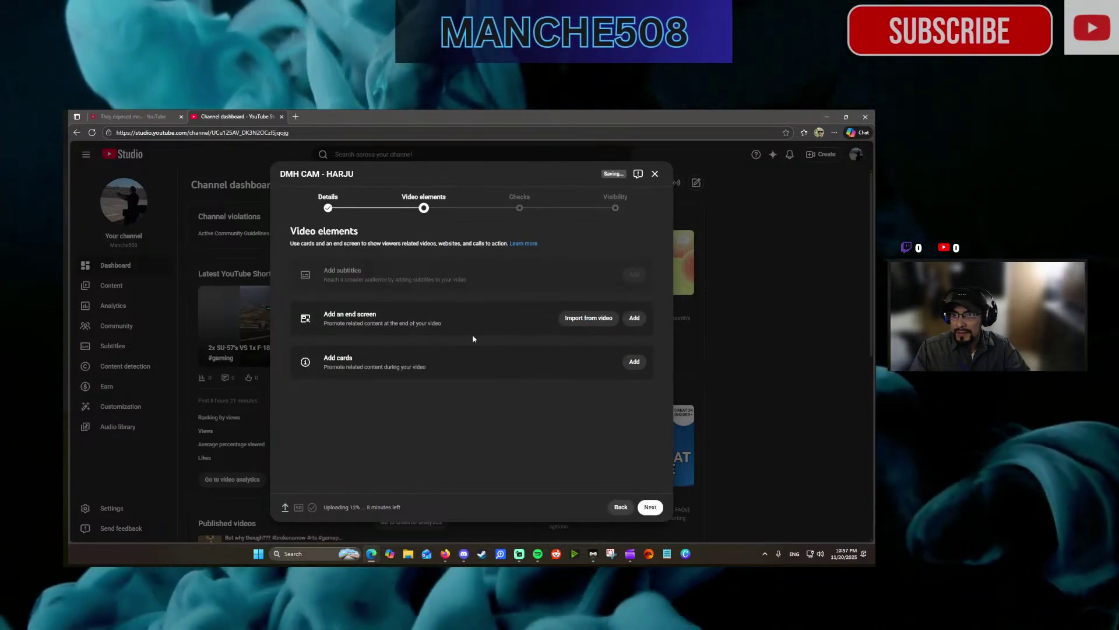
Add an end screen with subscribe and Most recent upload video elements, both running from 15:56:19 to 16:01:19, and save it.
click(635, 318)
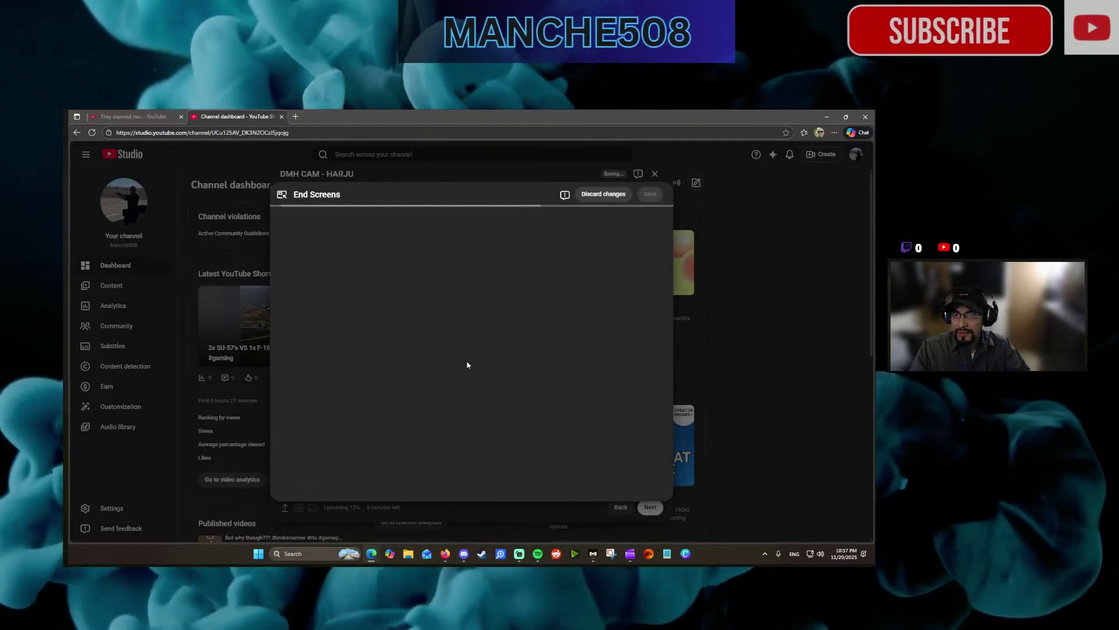
click(443, 254)
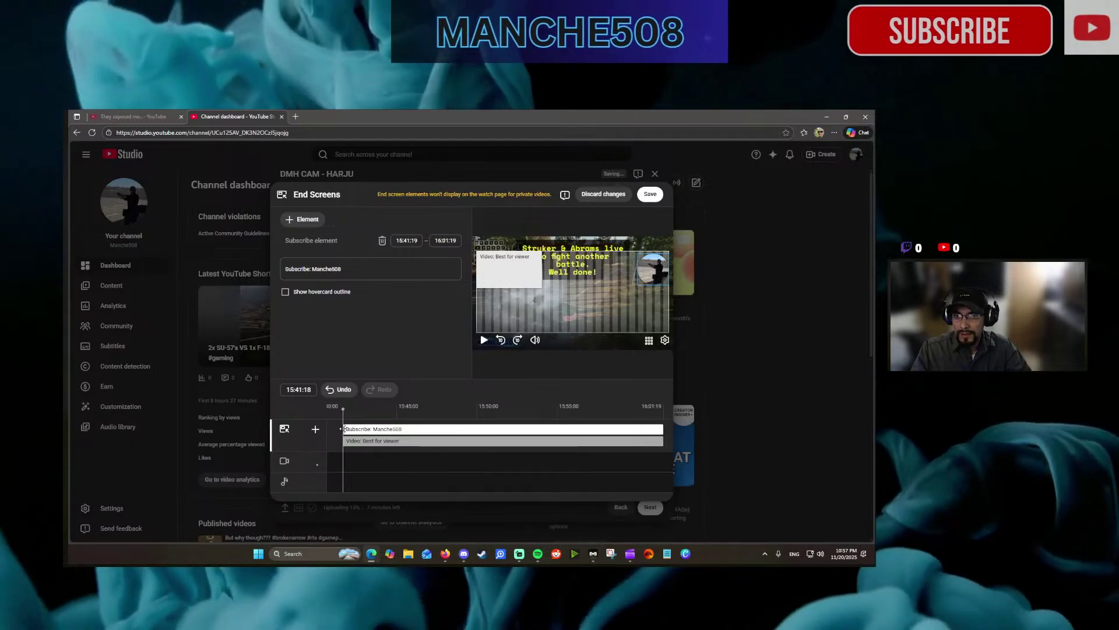
drag(448, 437, 748, 427)
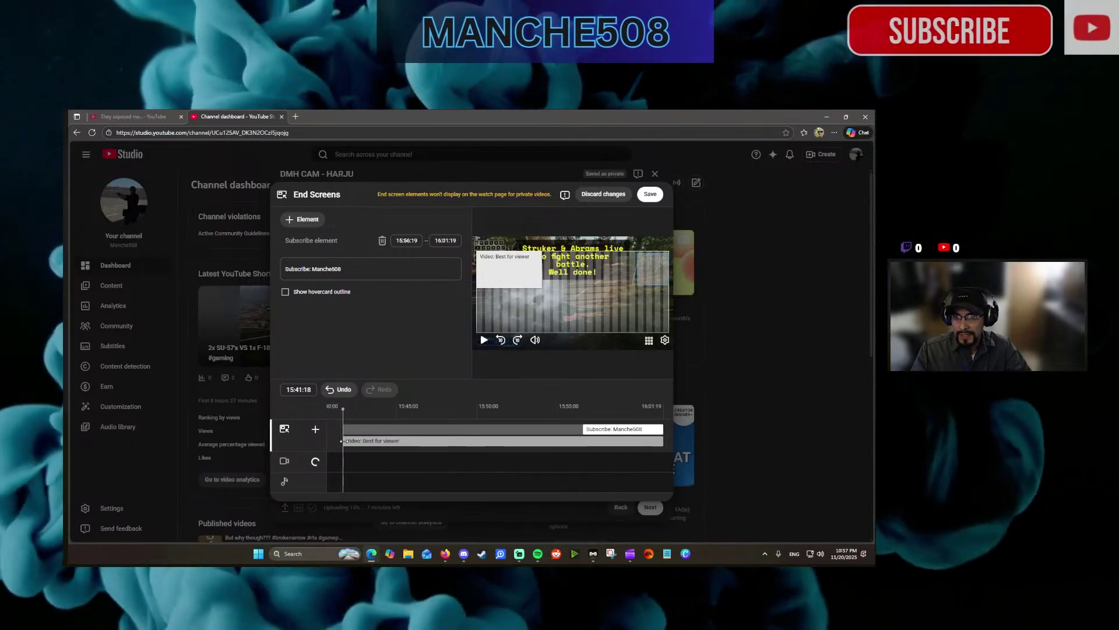
drag(384, 442, 624, 441)
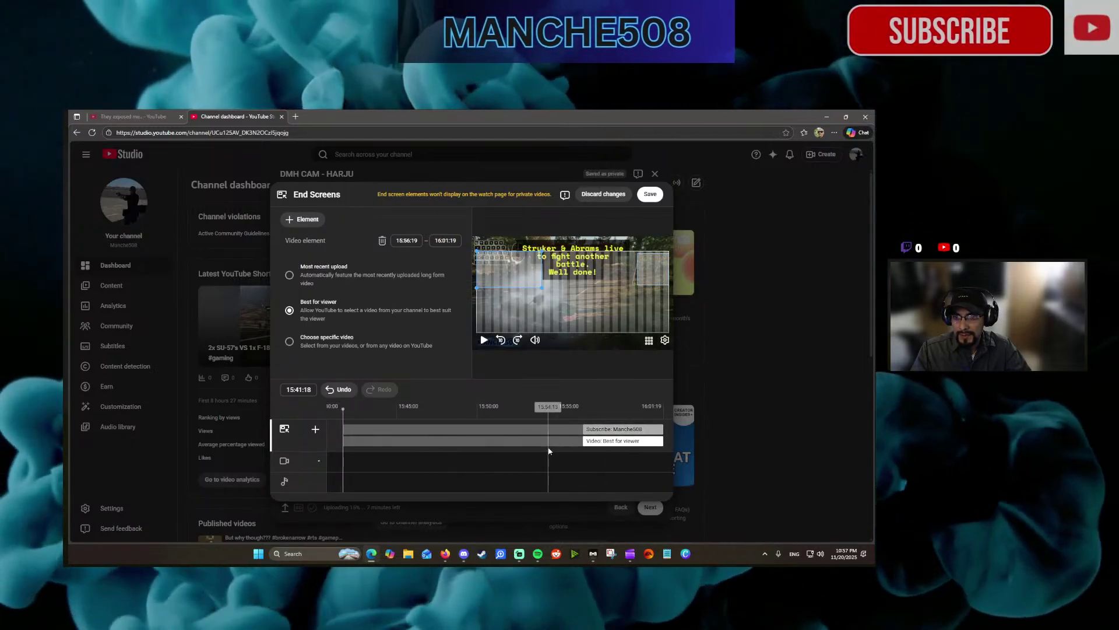
click(291, 276)
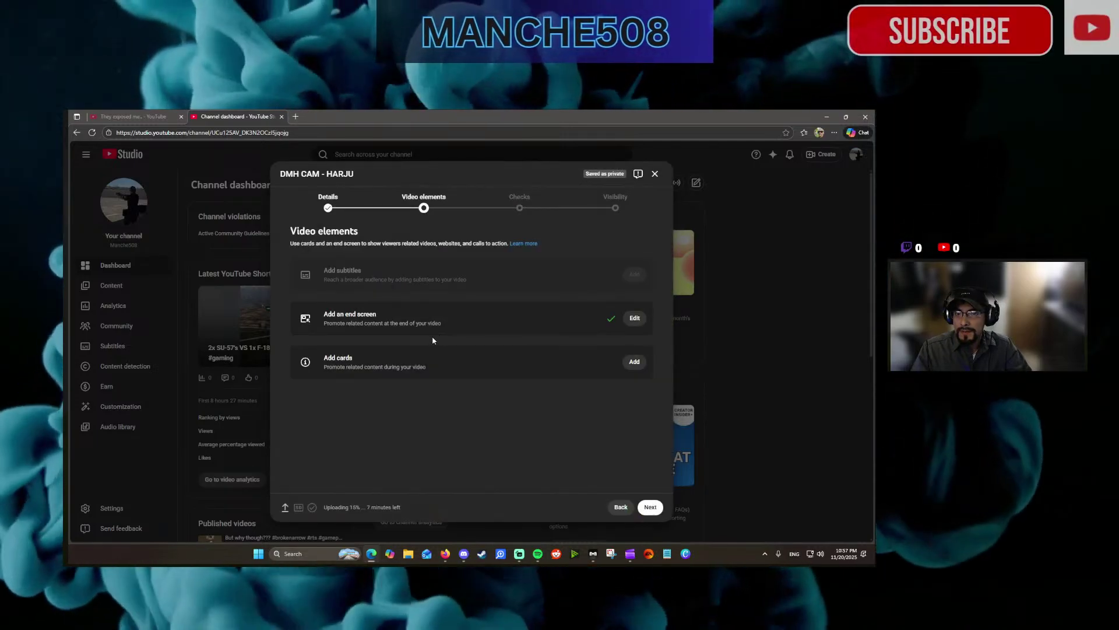
Proceed past the checks, set the video's visibility to Unlisted, and save the upload.
click(650, 507)
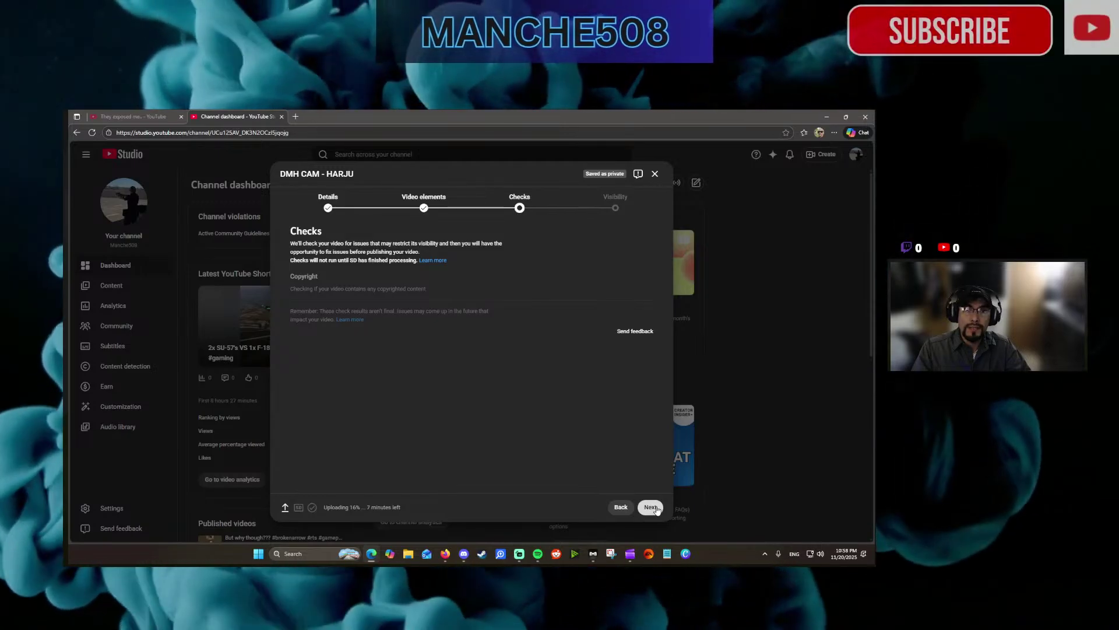
click(651, 507)
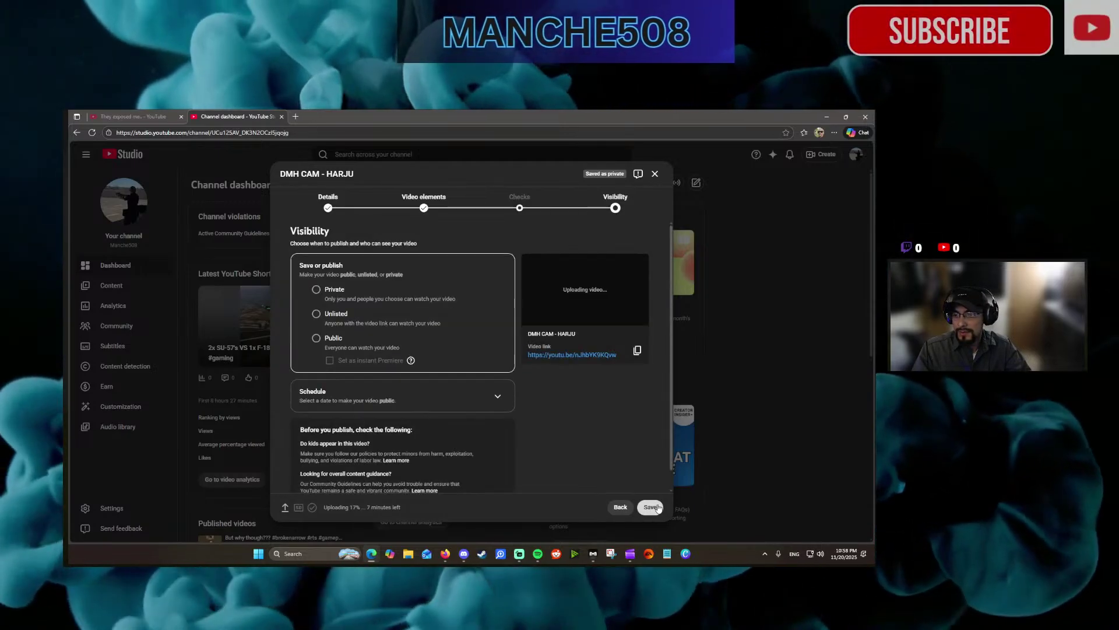
scroll(383, 338, down, 1)
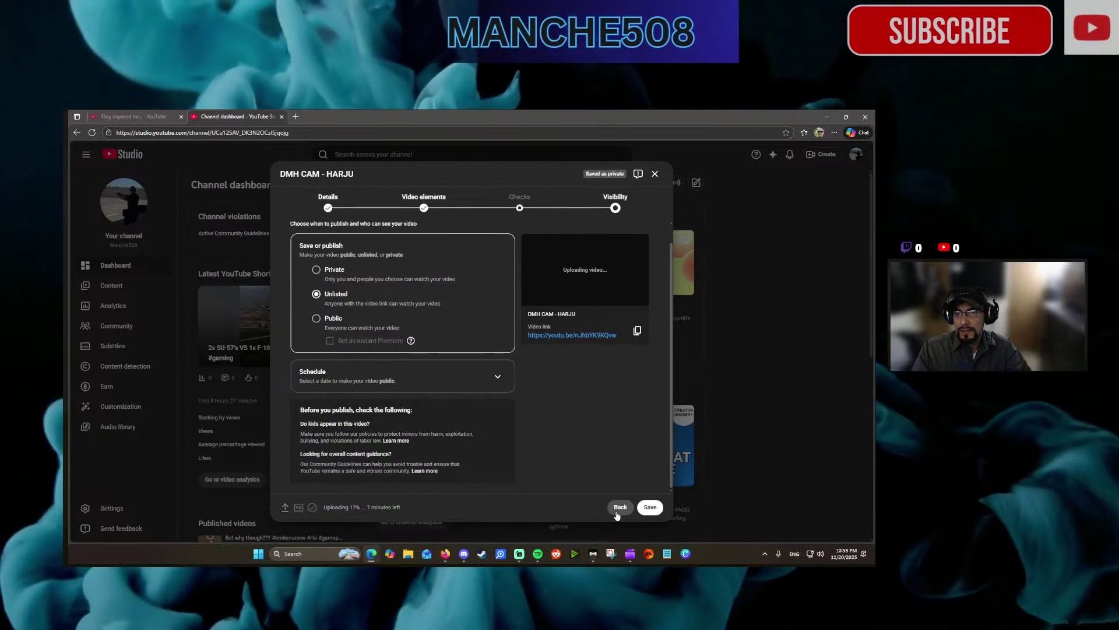
click(642, 510)
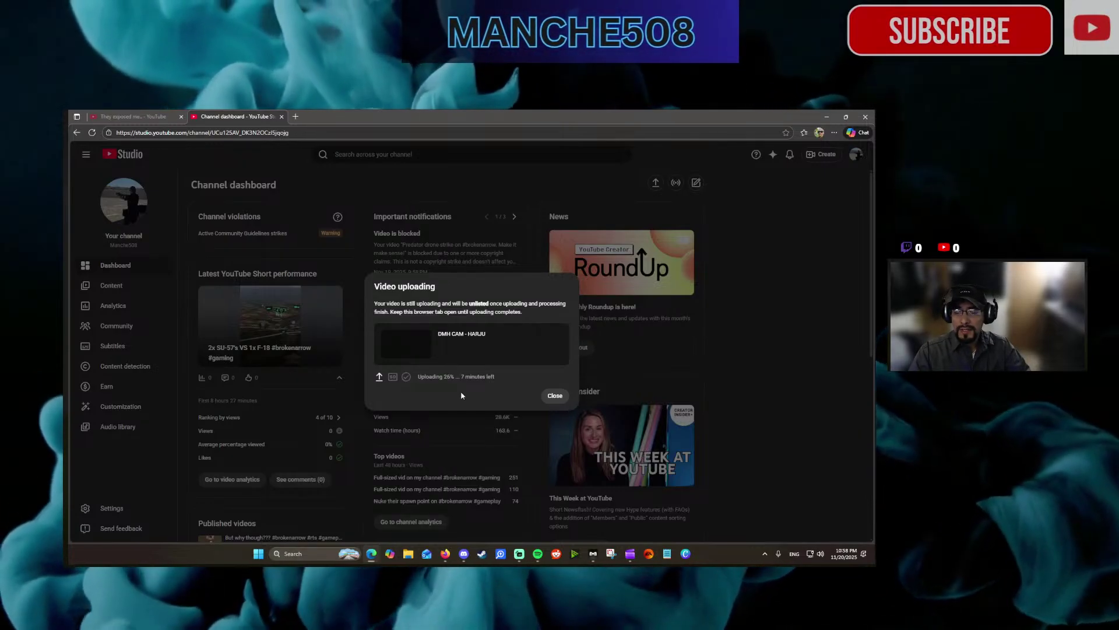
Switch back to Microsoft Clipchamp.
mouse_move(633, 554)
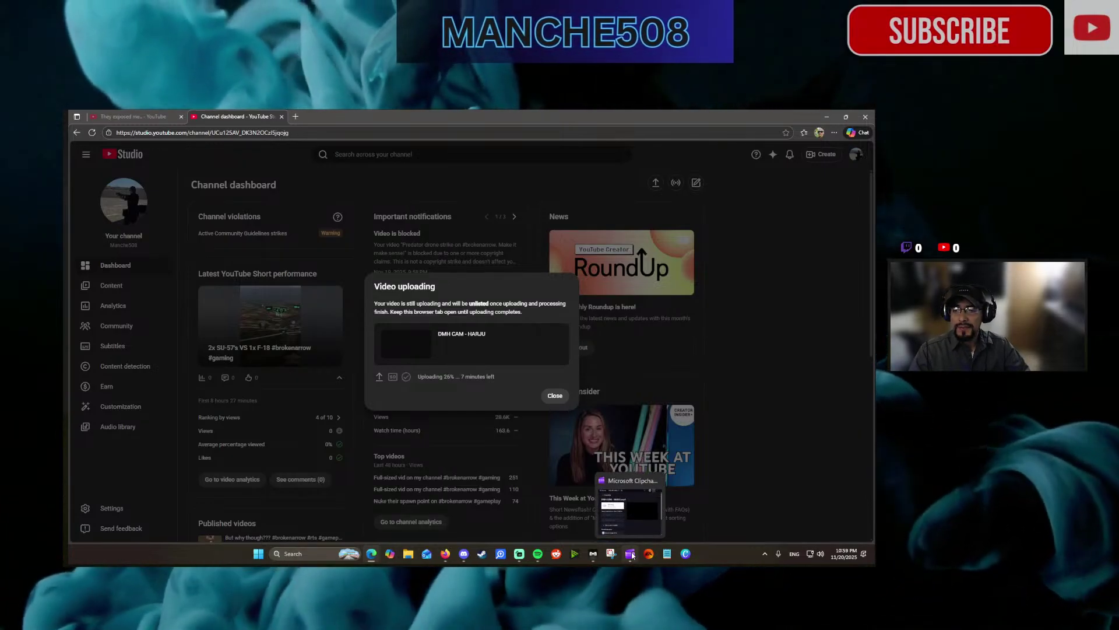